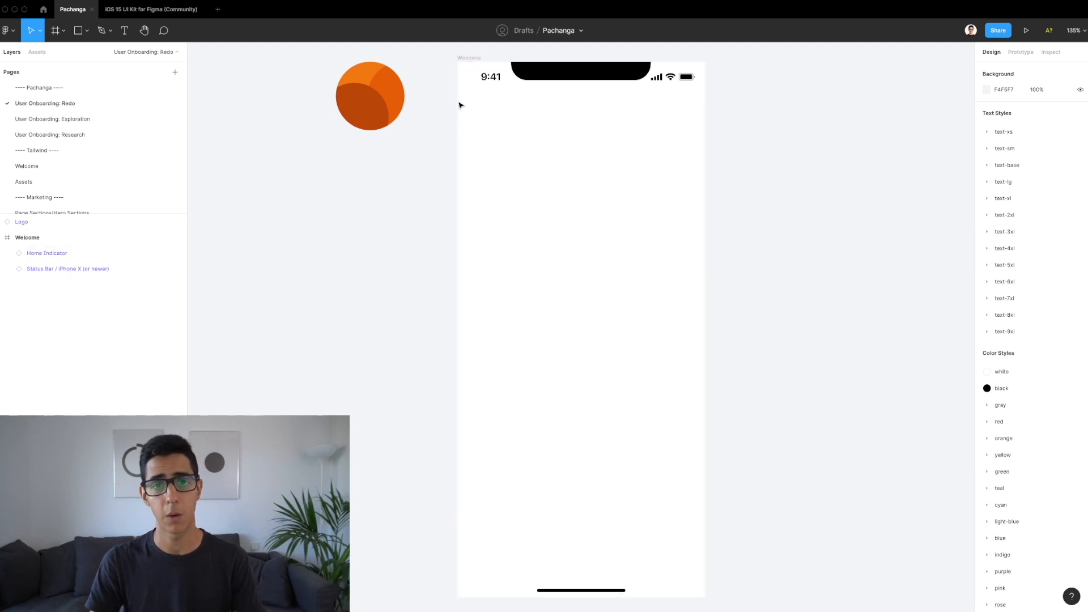
Step: Inspect the Welcome frame's status bar and home indicator, then switch to the iOS 15 UI Kit file
left_click(570, 80)
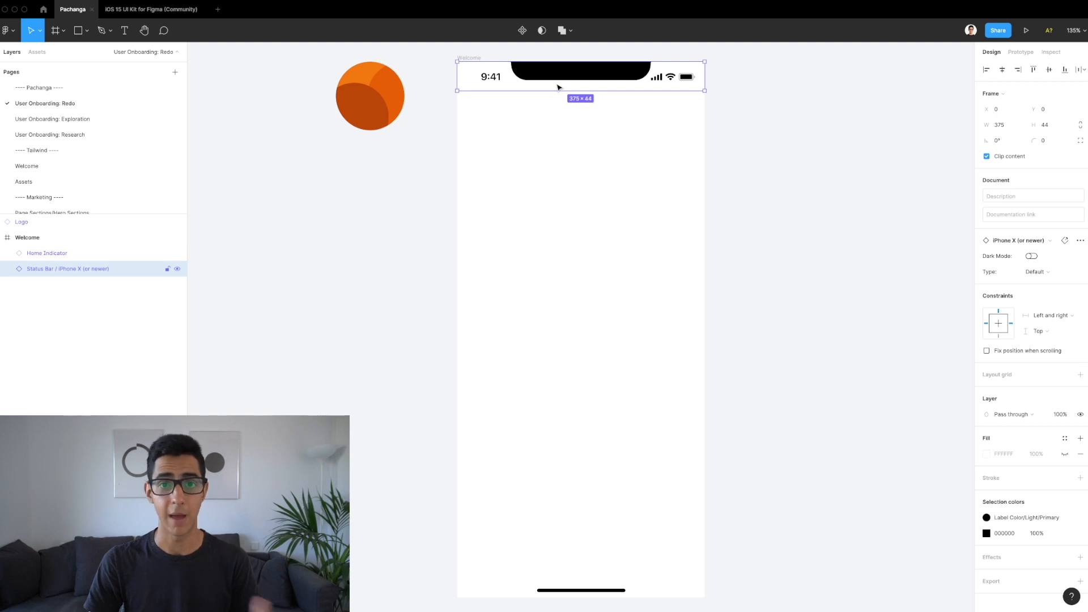
left_click(465, 58)
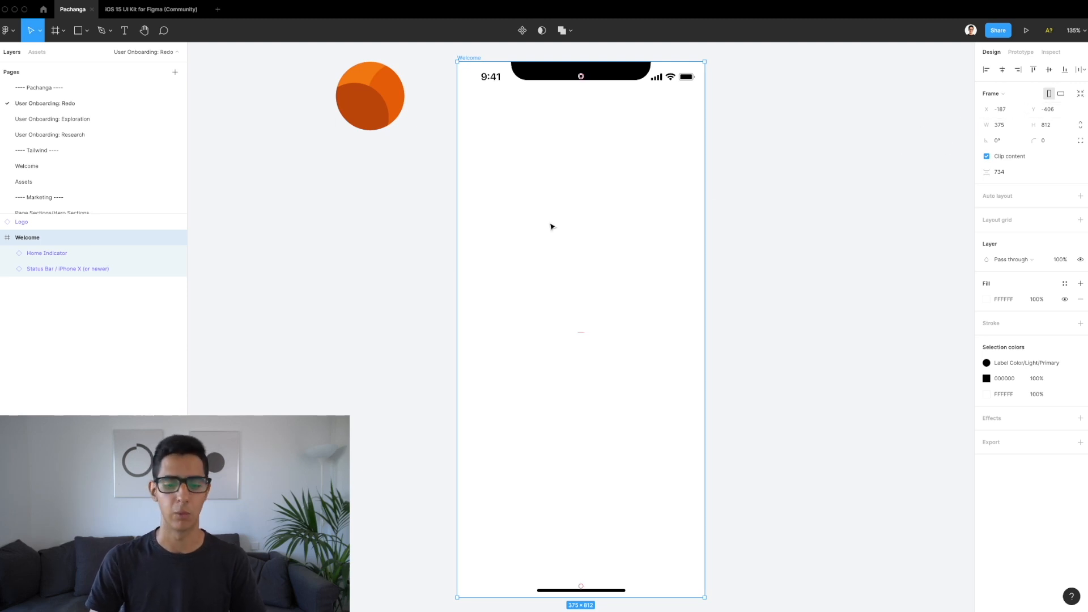
left_click(490, 81)
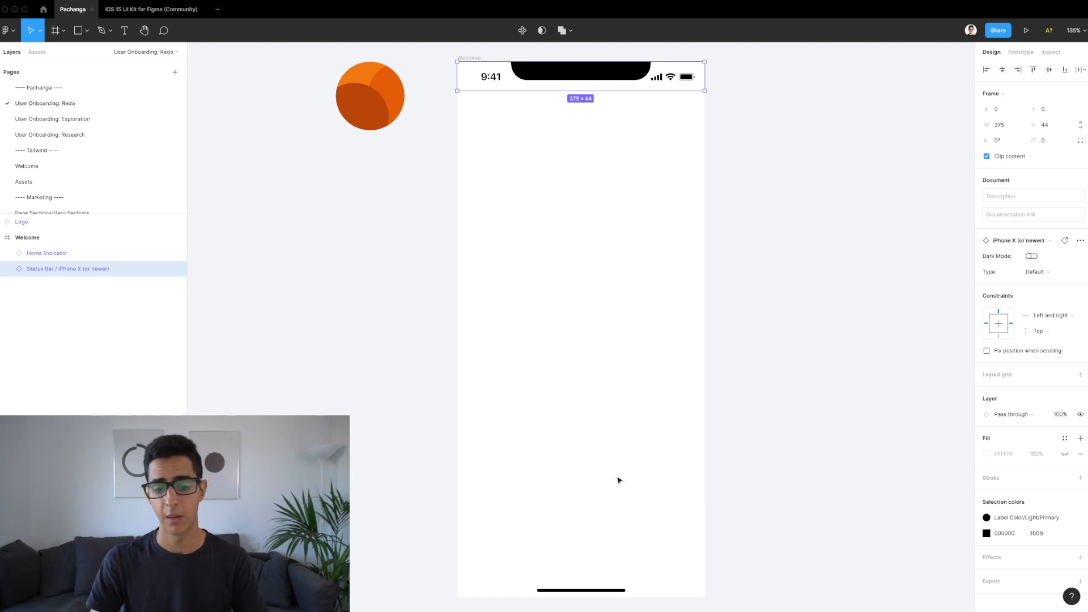
left_click(562, 592)
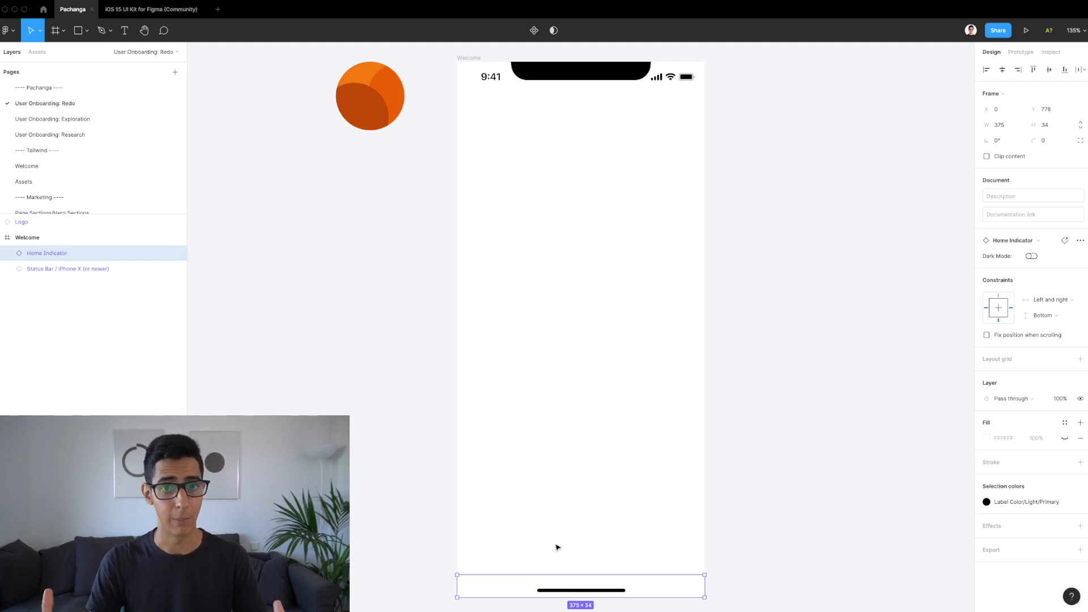
left_click(300, 130)
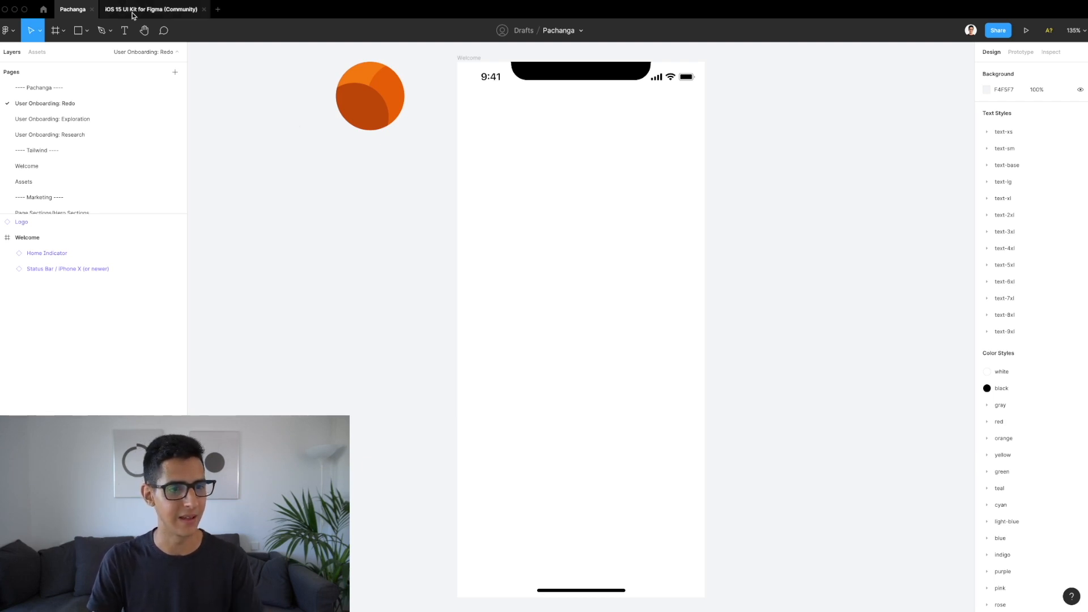
left_click(133, 10)
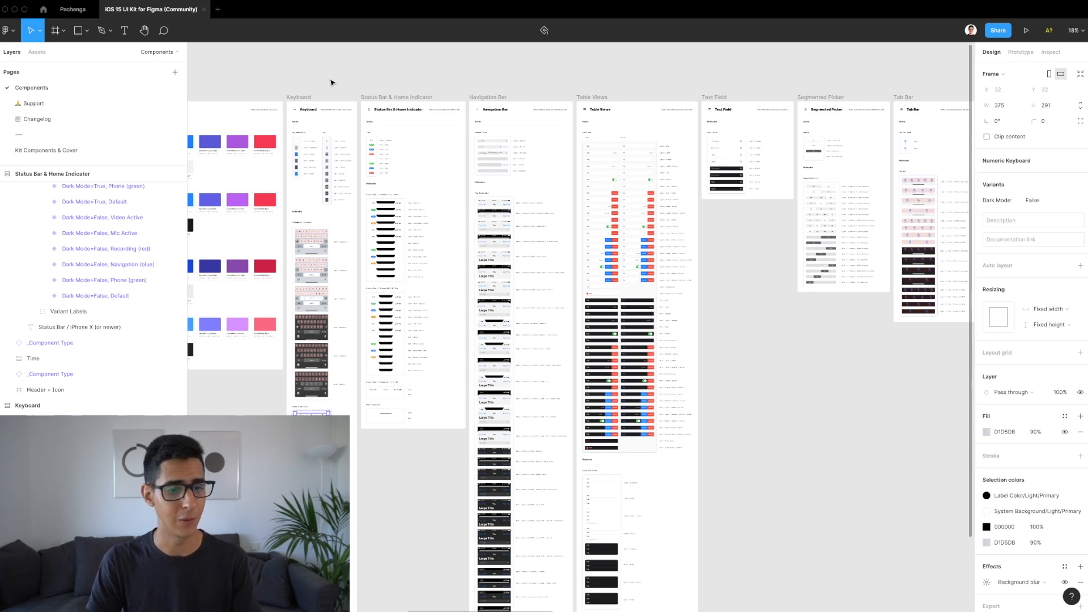
Step: Browse the UI kit's Keyboard, Status Bar and Navigation Bar components, then return to the Pachanga file
scroll(331, 83, "left", 10)
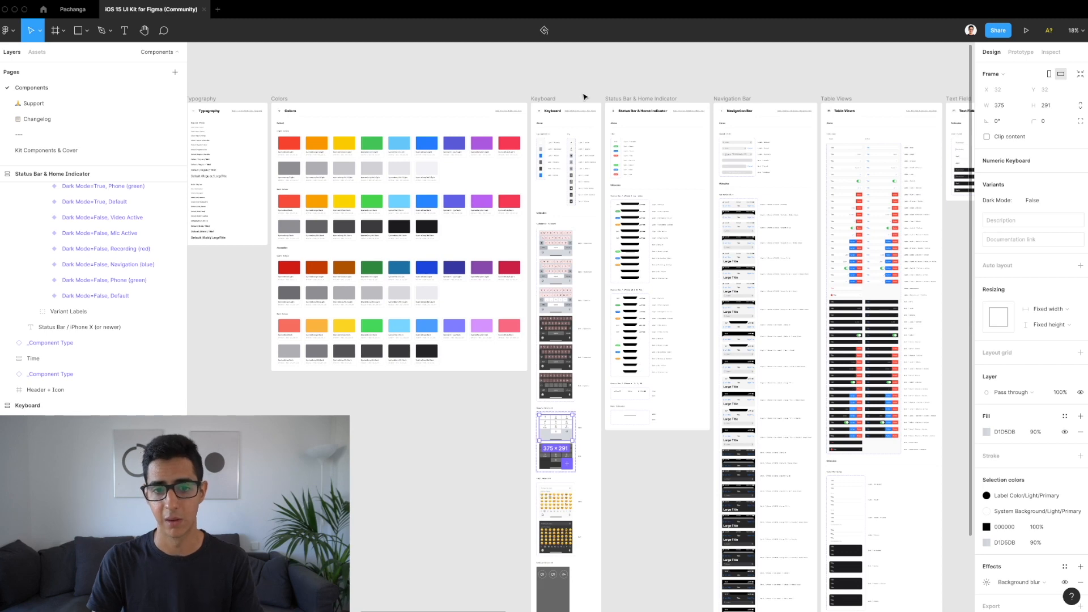
scroll(583, 134, "up", 5)
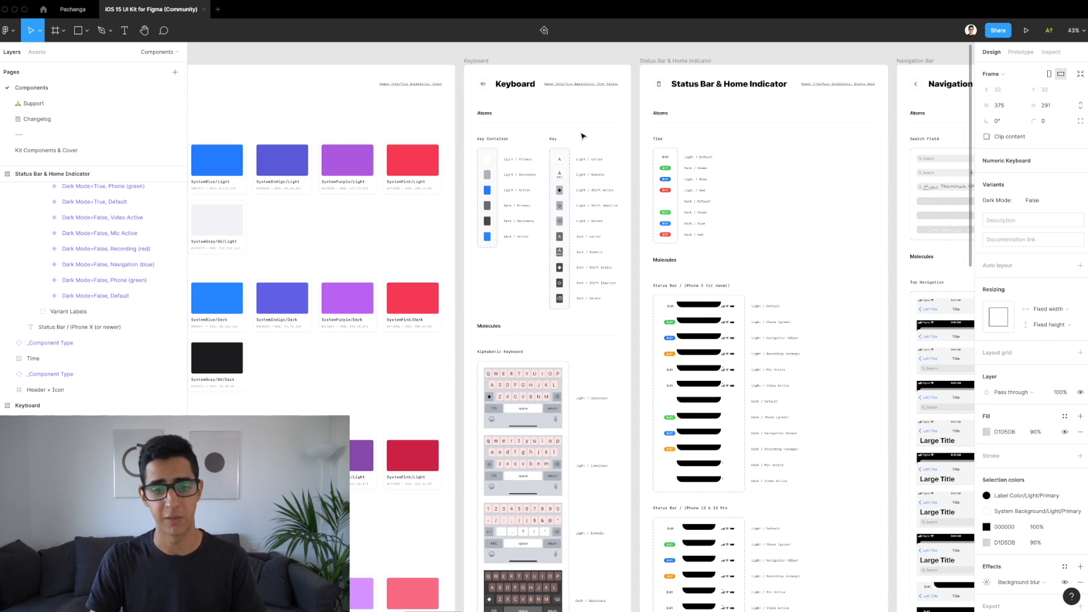
scroll(568, 151, "up", 2)
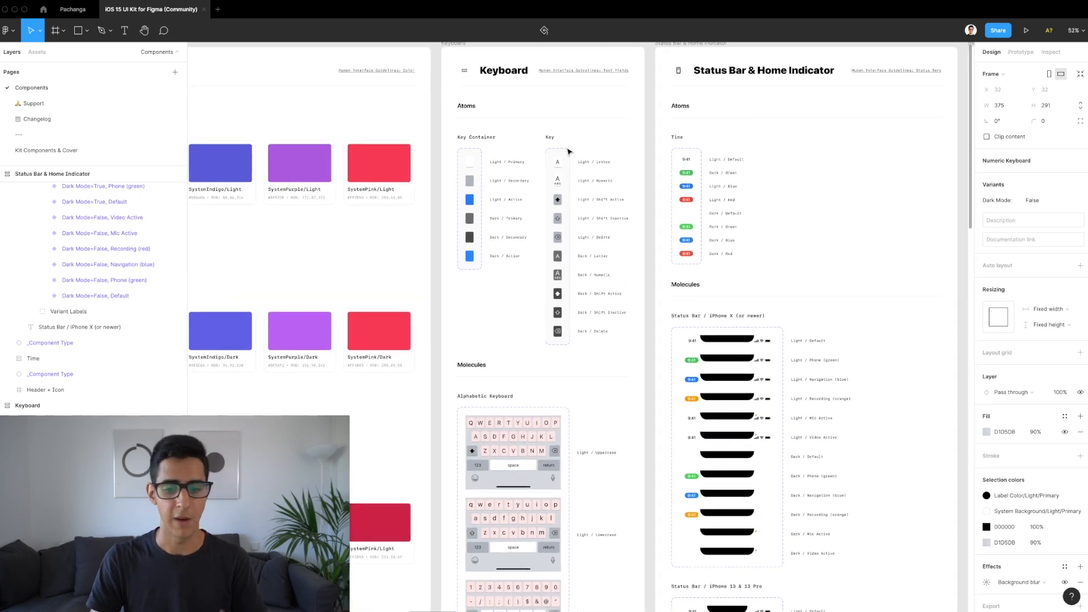
scroll(567, 187, "down", 5)
scroll(564, 355, "up", 4)
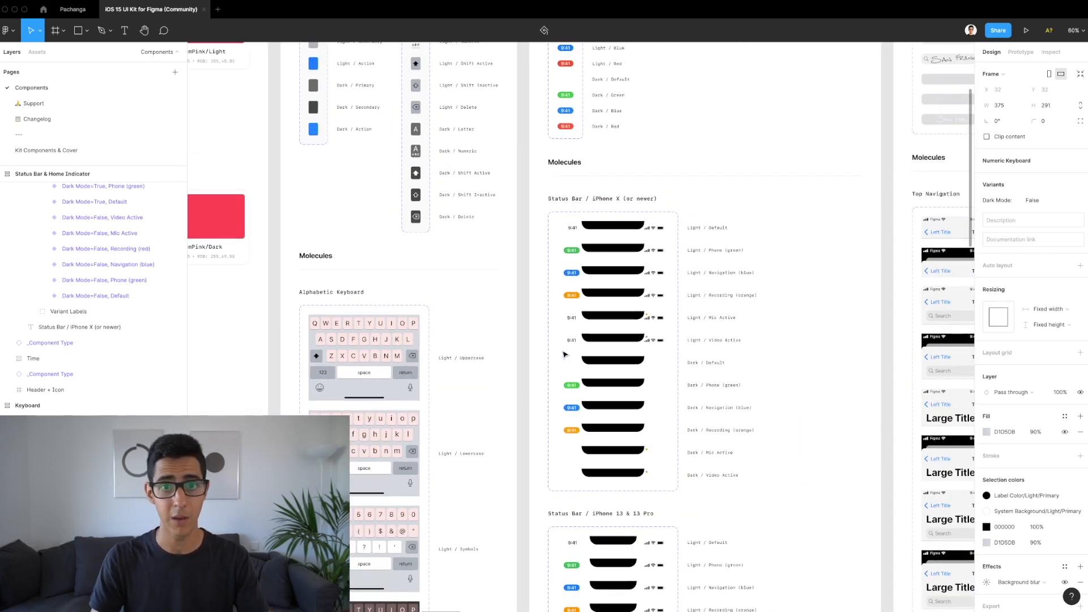
scroll(563, 355, "down", 3)
scroll(578, 340, "right", 10)
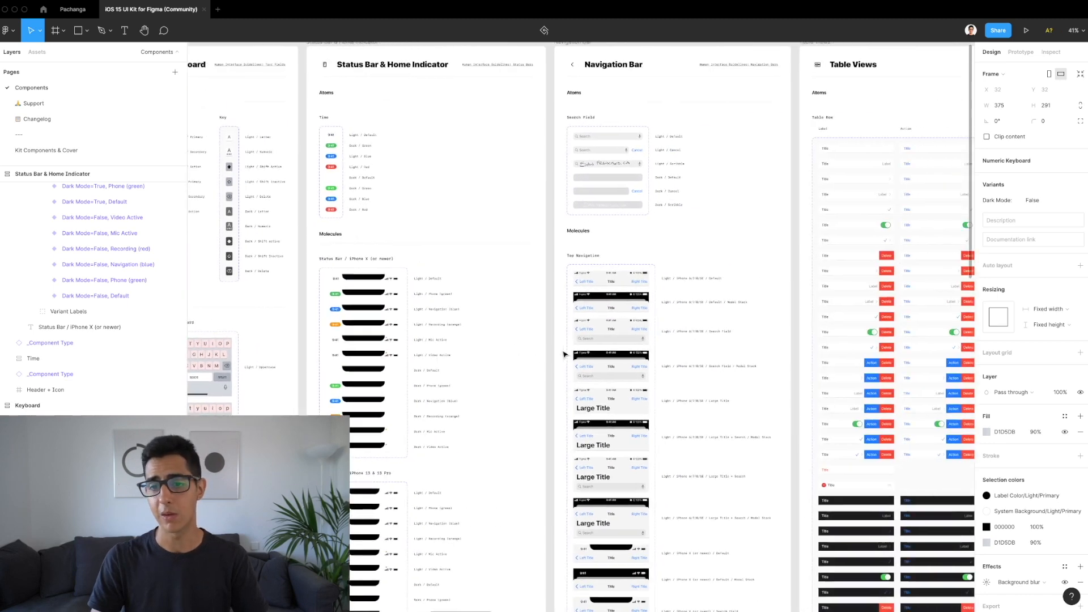
scroll(590, 328, "down", 5)
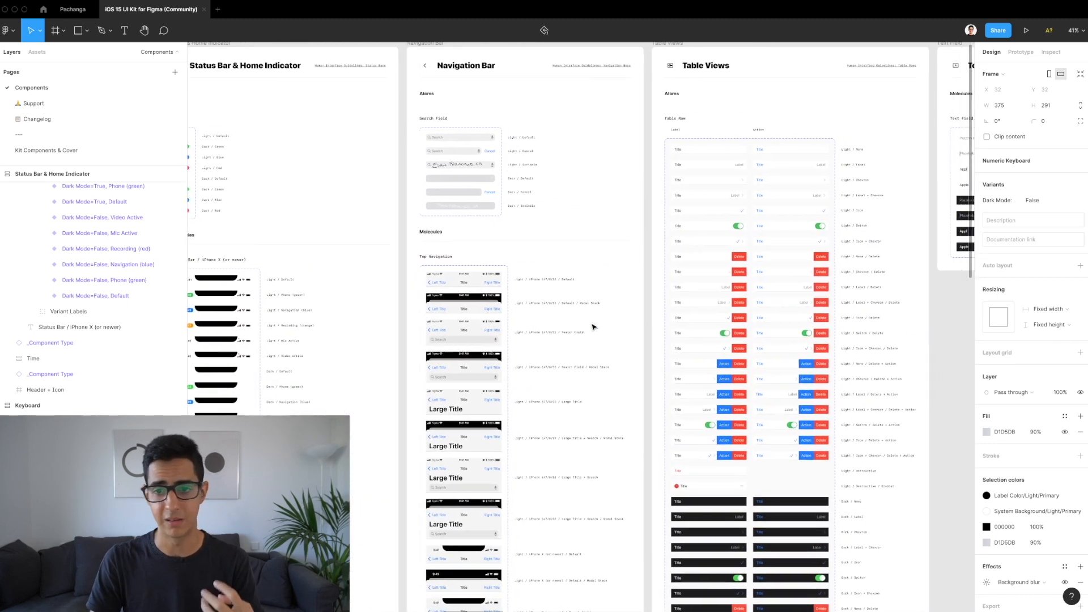
scroll(593, 327, "right", 8)
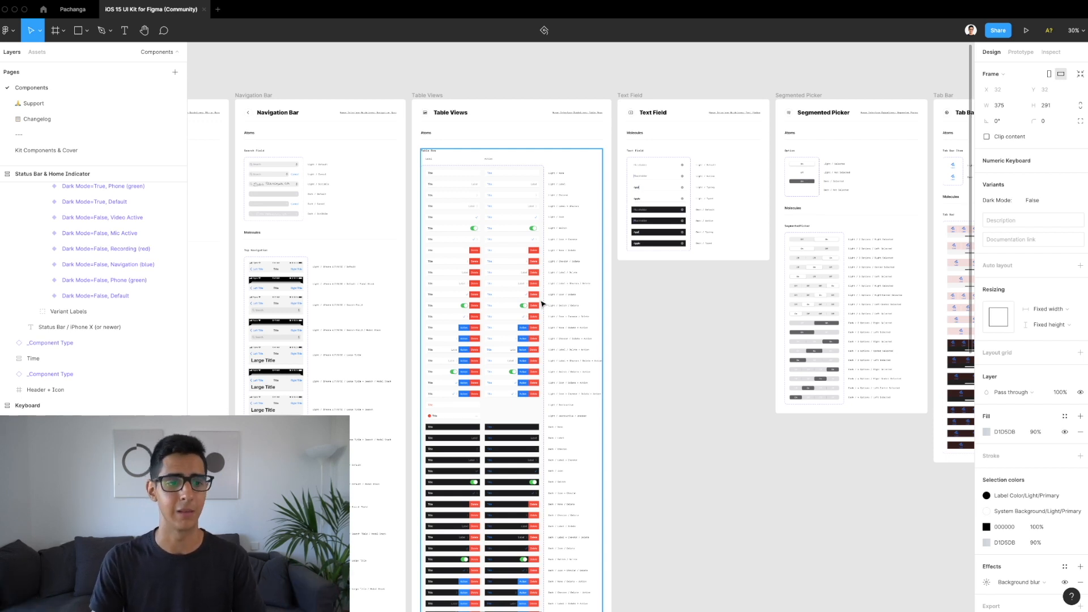
left_click(71, 10)
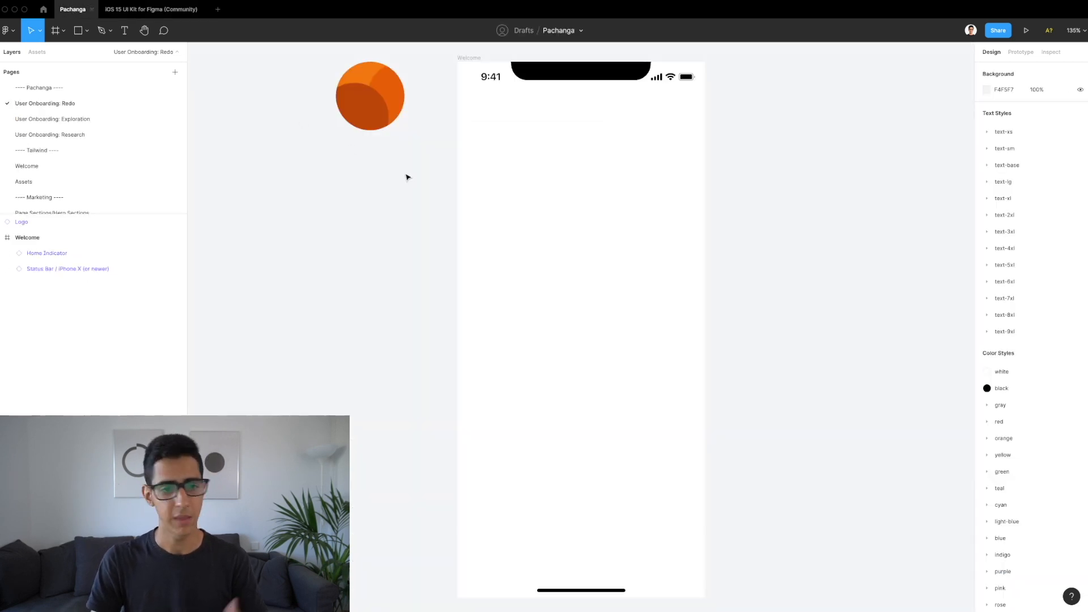
Step: Drill into the orange Logo to show its two Area layers and enlarge the Layers panel
left_click(370, 104)
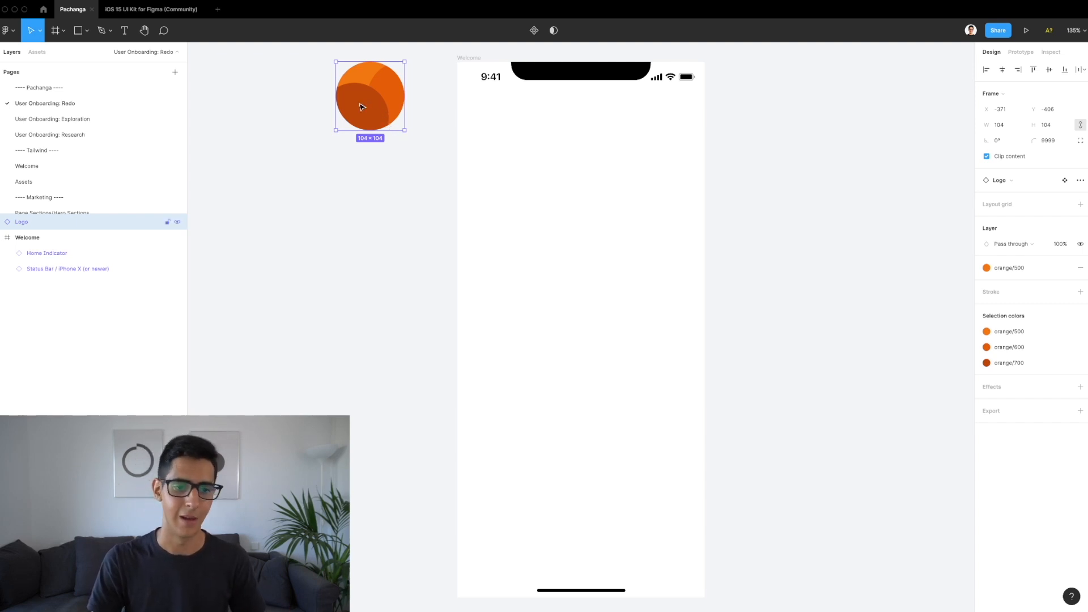
scroll(390, 127, "up", 5)
scroll(365, 102, "up", 1)
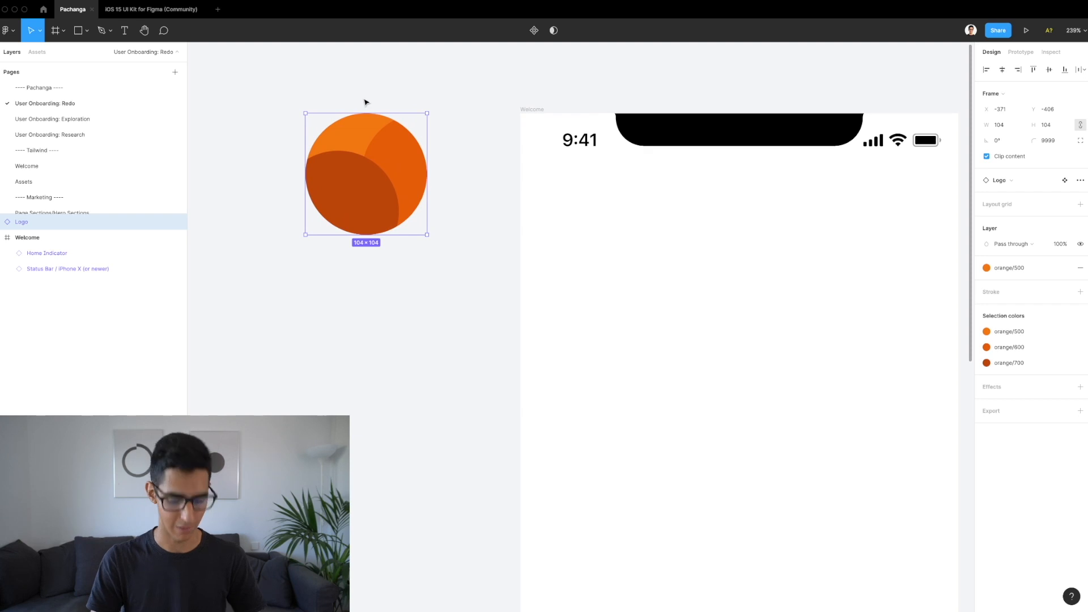
double_click(365, 138)
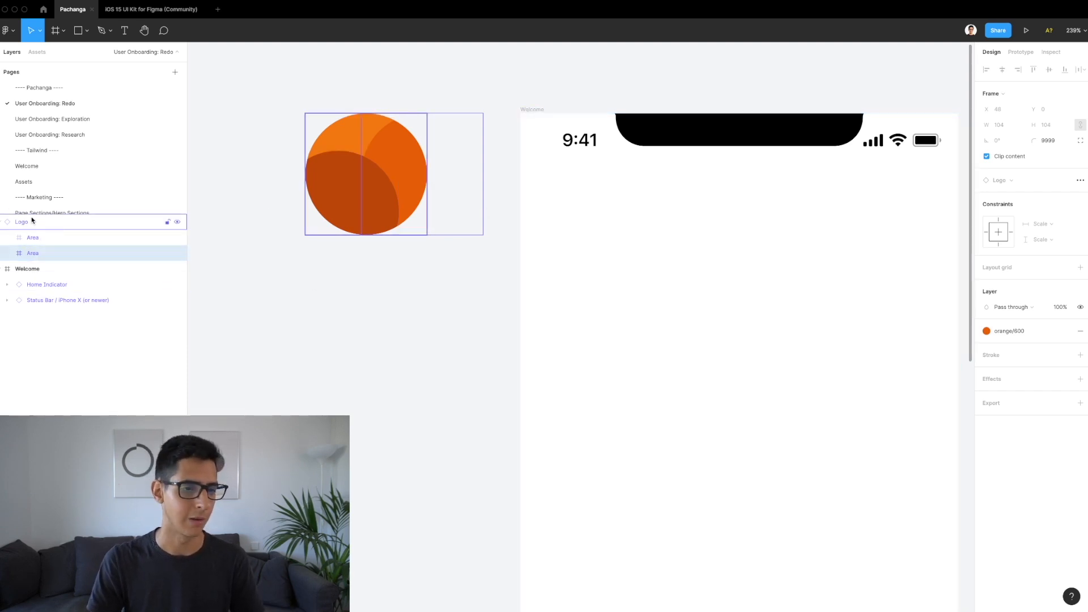
left_click_drag(34, 215, 41, 170)
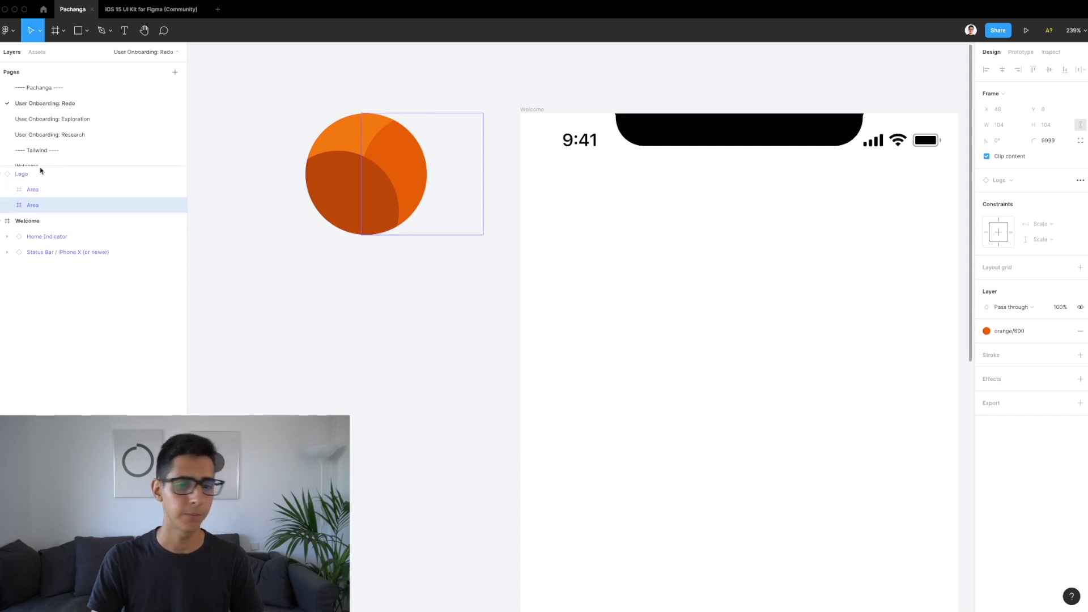
left_click(375, 302)
scroll(375, 302, "down", 5)
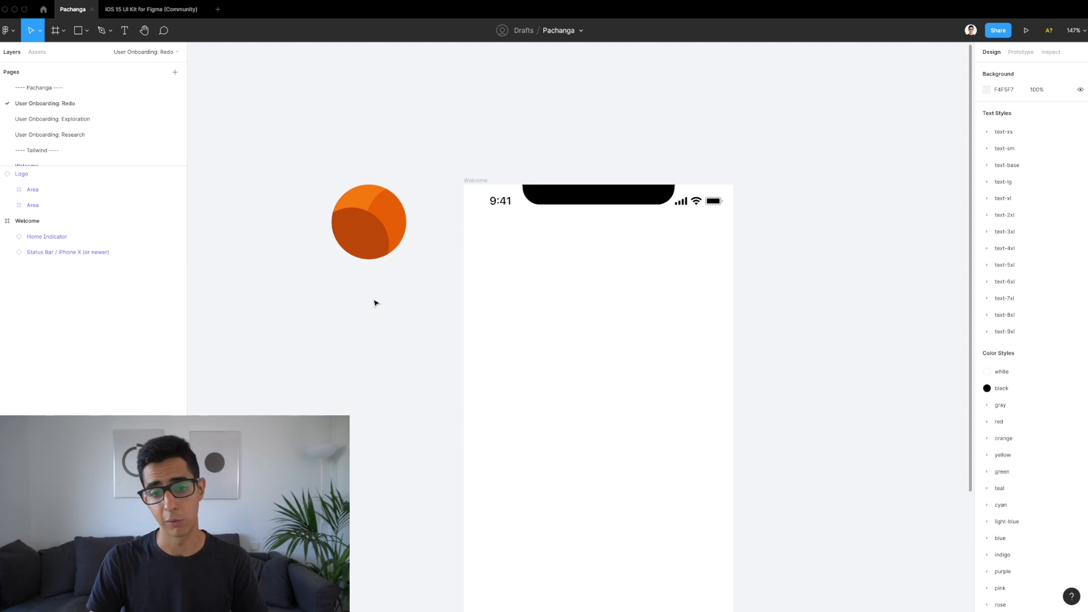
scroll(838, 209, "down", 2)
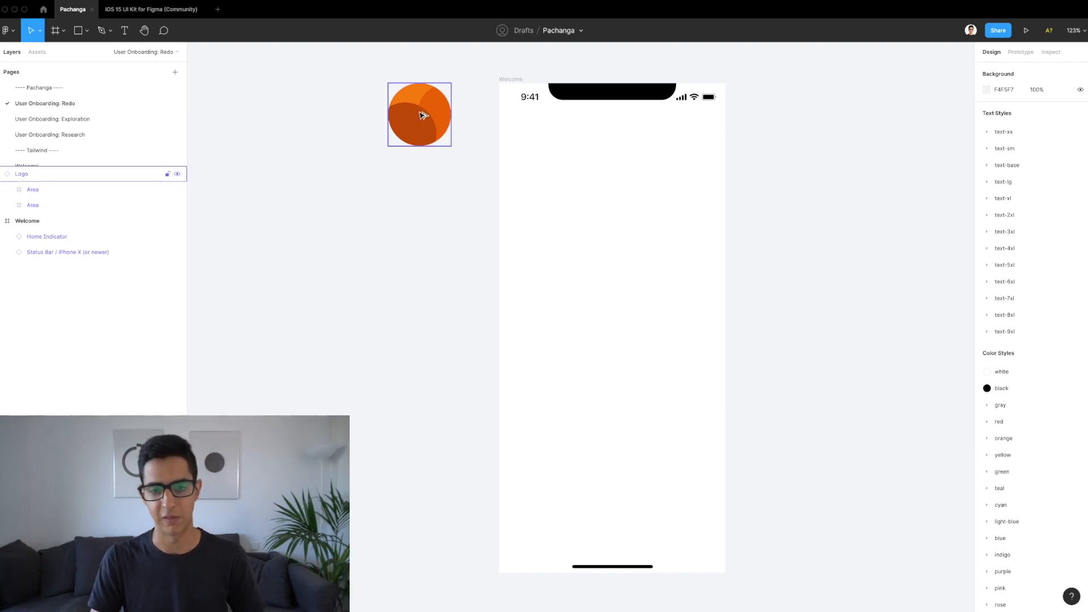
Step: Place a horizontally centred copy of the Logo in the Welcome frame and delete stray duplicates
left_click_drag(422, 115, 614, 276)
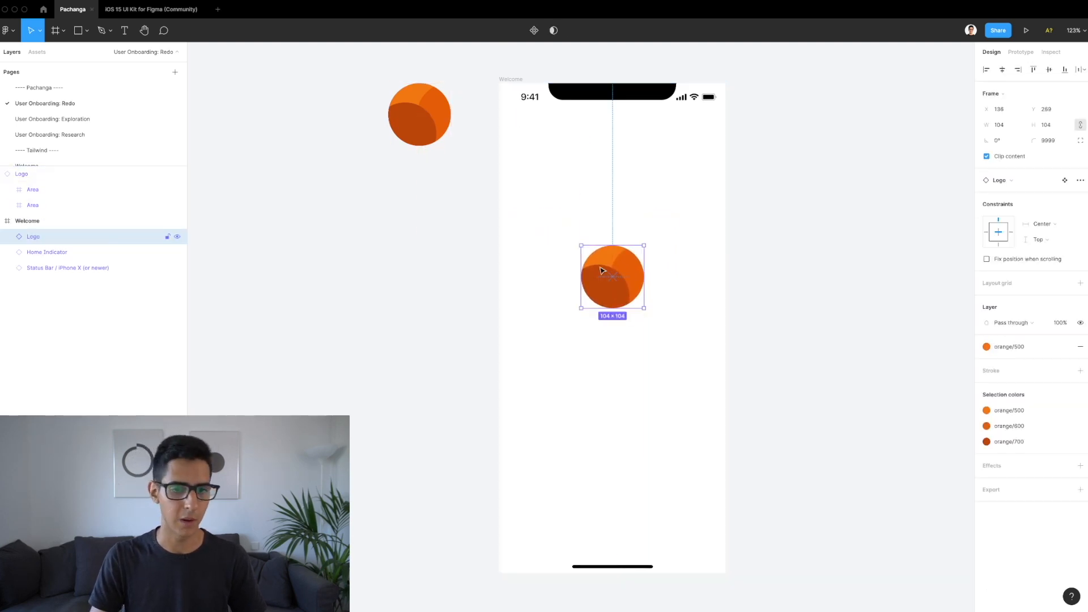
left_click(419, 108)
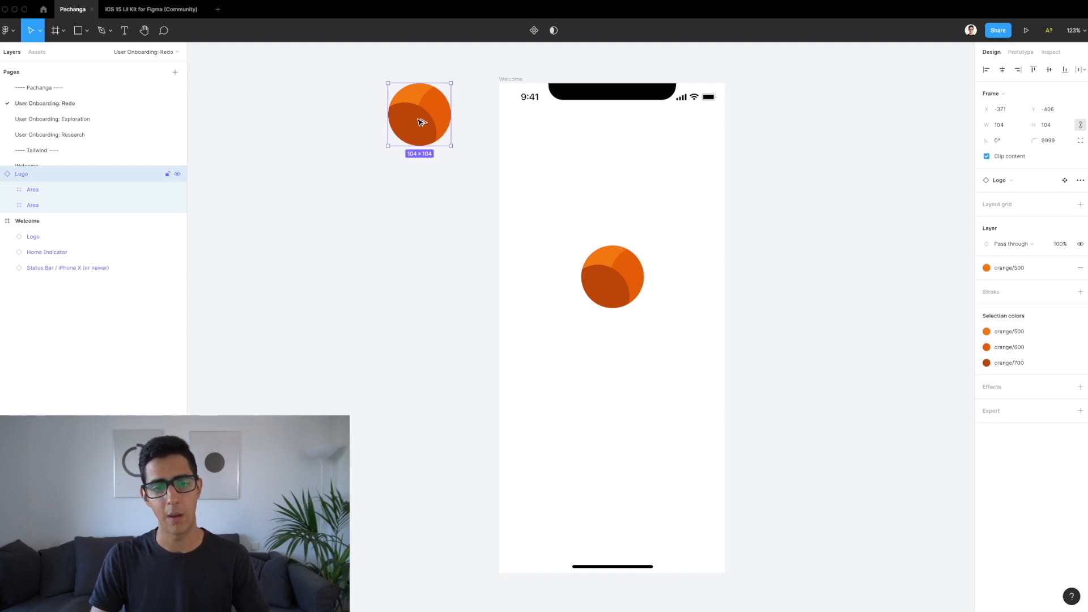
left_click_drag(421, 123, 352, 243)
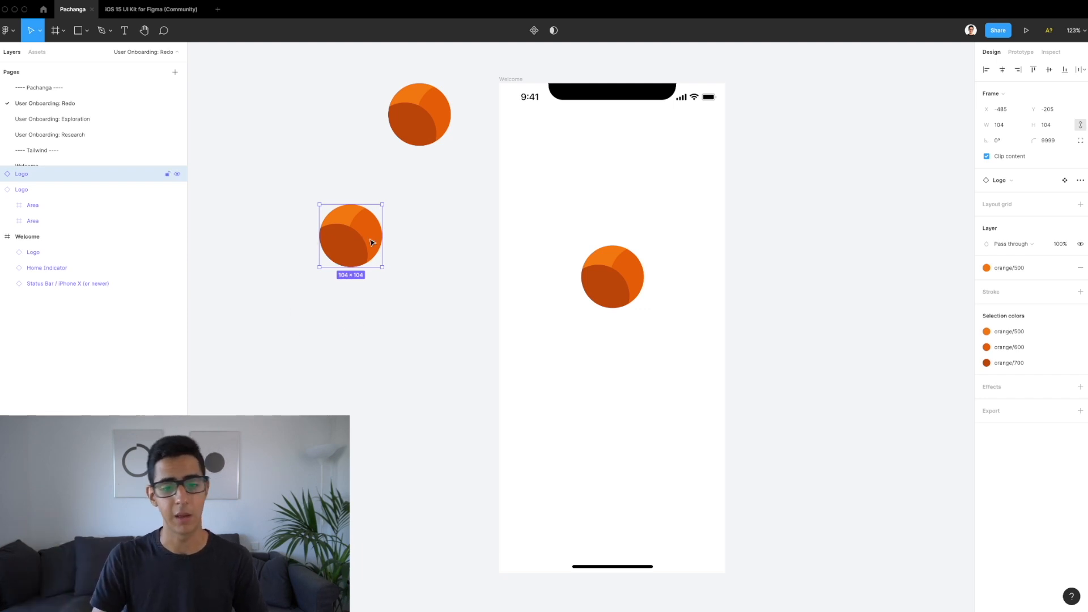
key("Delete")
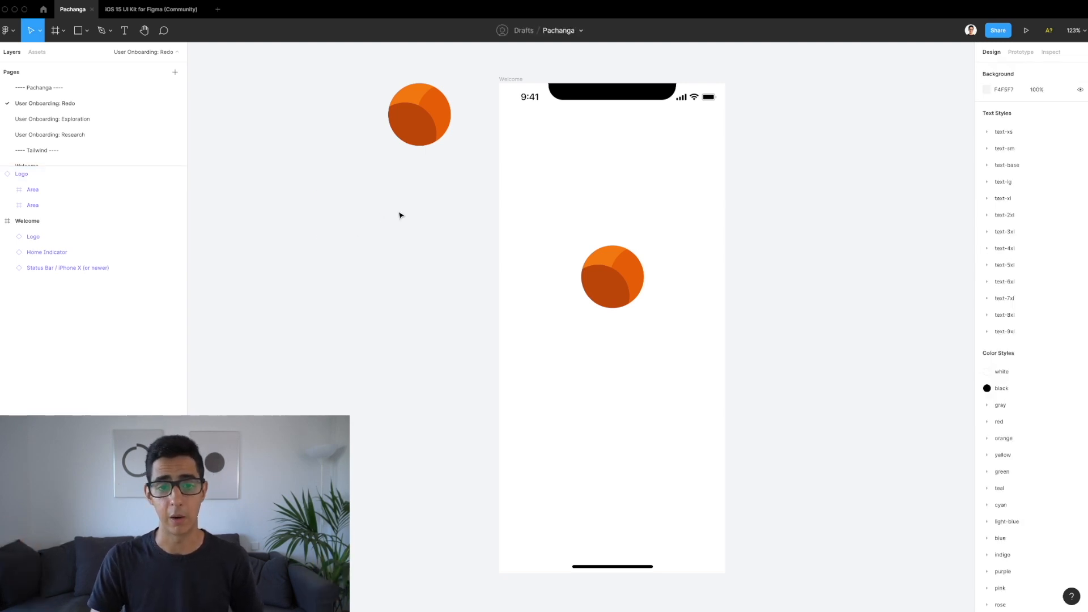
left_click_drag(510, 78, 806, 85)
key("Delete")
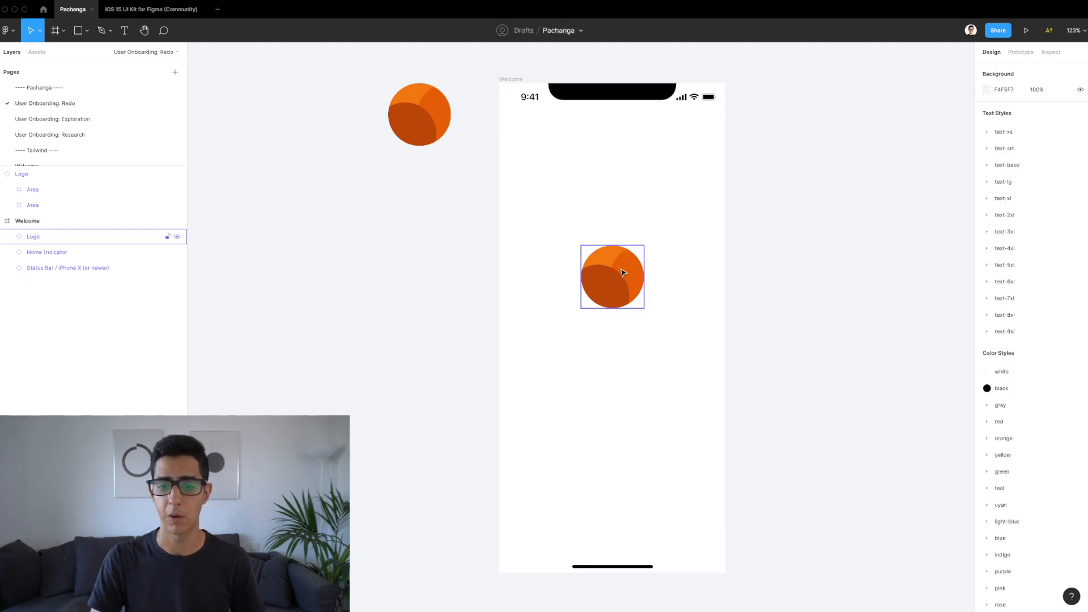
Step: Nudge the Welcome frame's 104 × 104 logo down to Y 302
left_click_drag(616, 276, 614, 296)
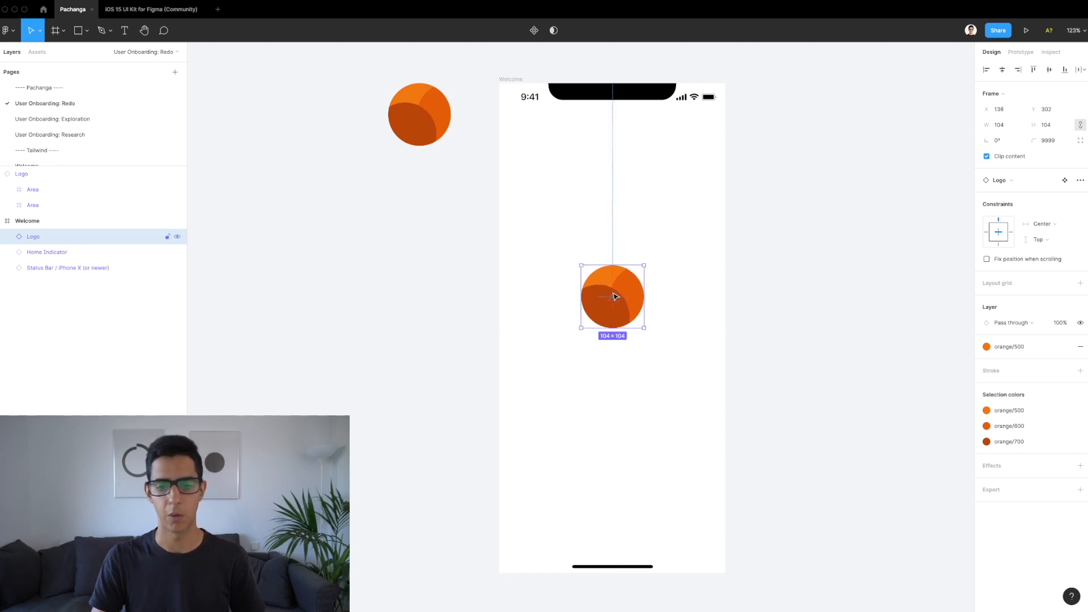
scroll(614, 296, "right", 3)
left_click(547, 208)
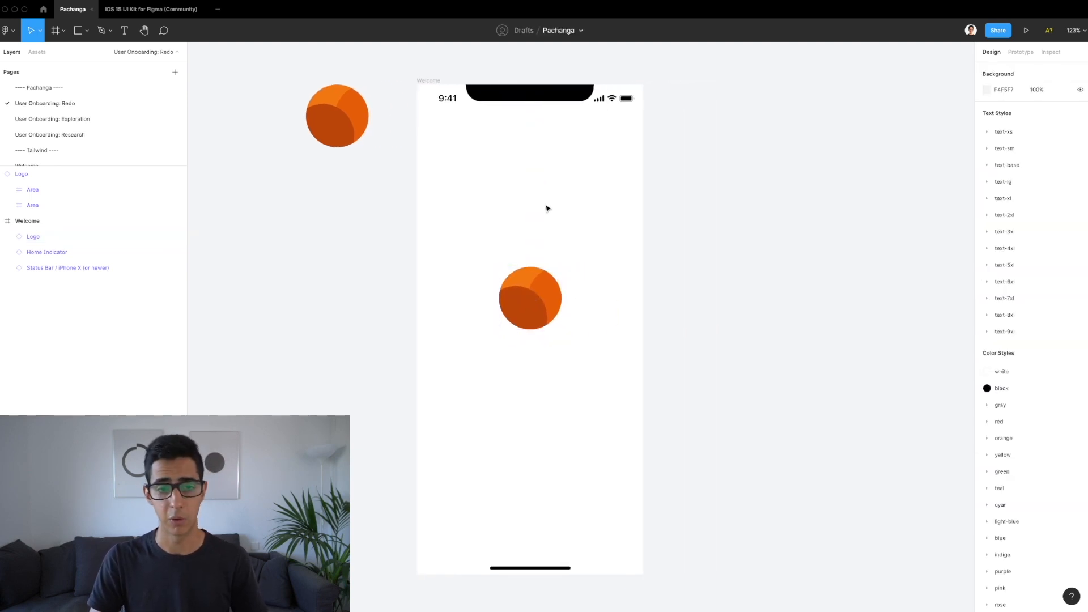
Step: Rename the Welcome frame to 'Splash'
left_click(422, 79)
type("Splash")
key("Return")
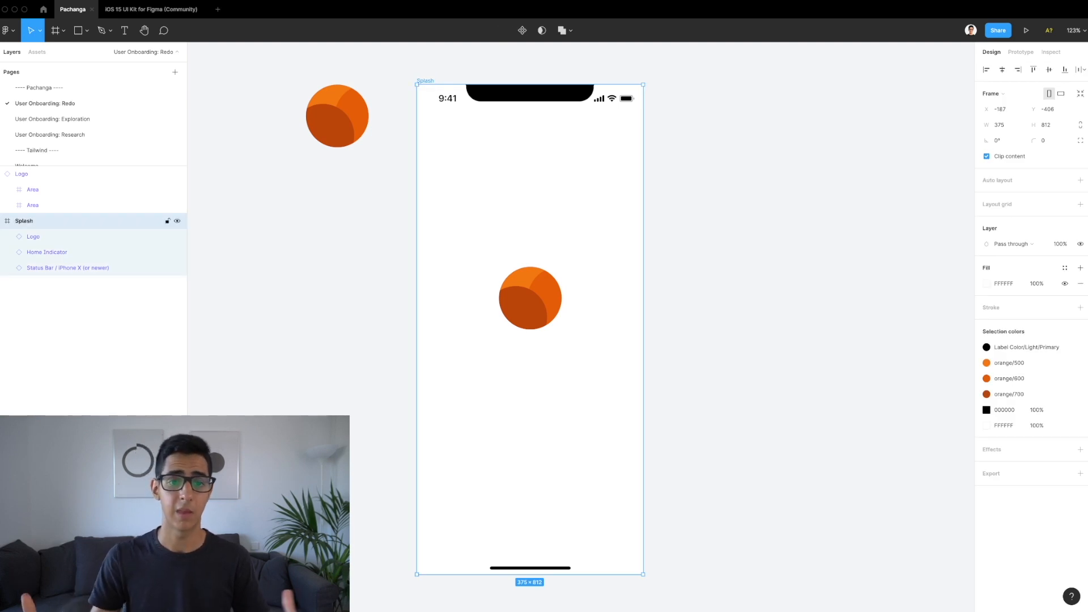
left_click(437, 67)
Step: Paste a duplicate Splash frame 40 px to the right and select its logo
left_click(428, 82)
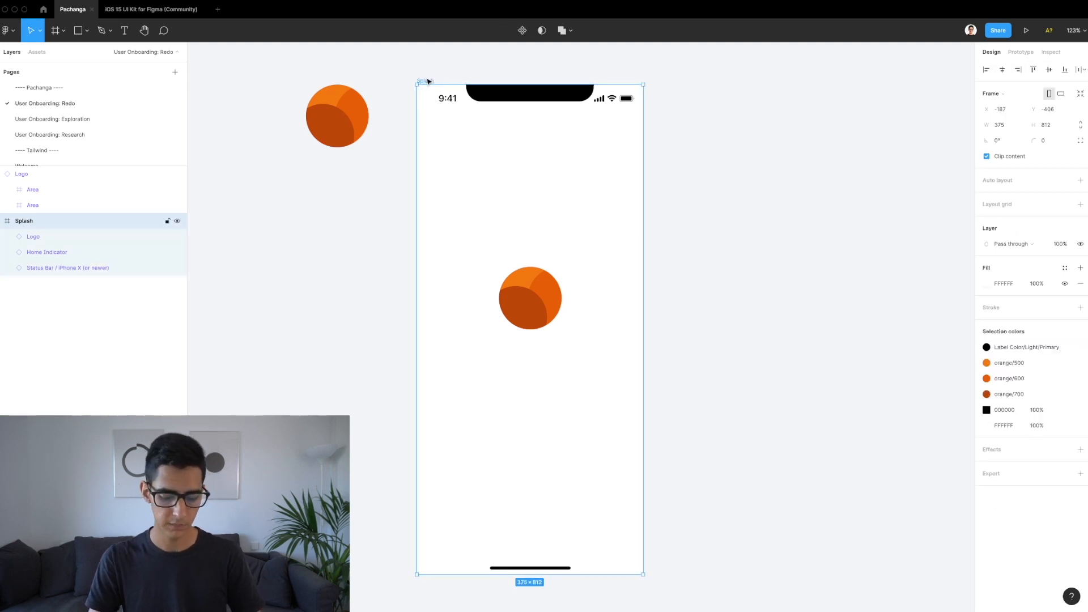
key("ctrl+v")
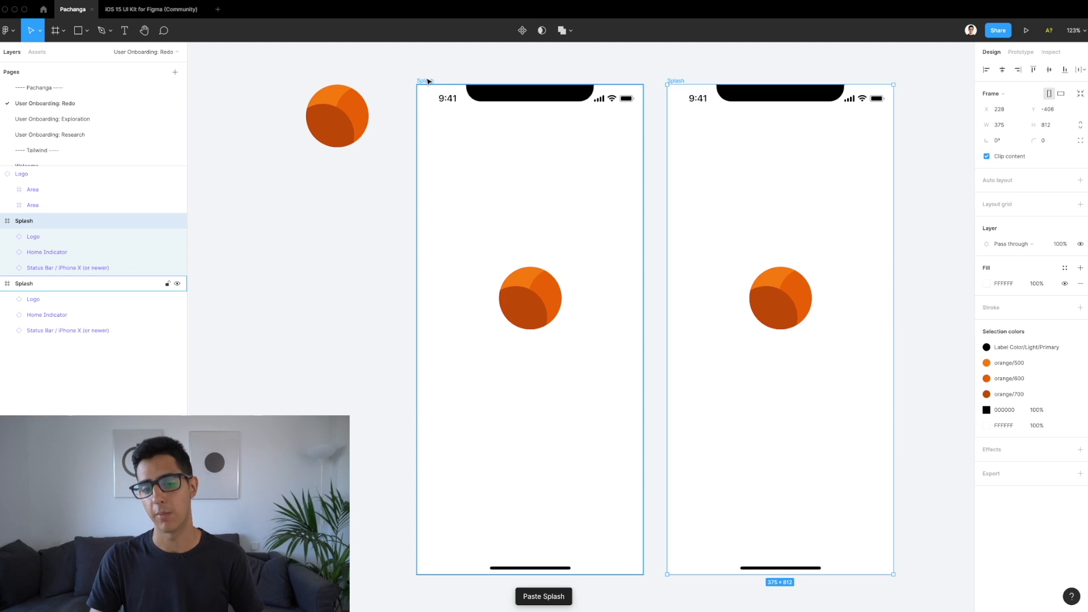
scroll(544, 119, "right", 2)
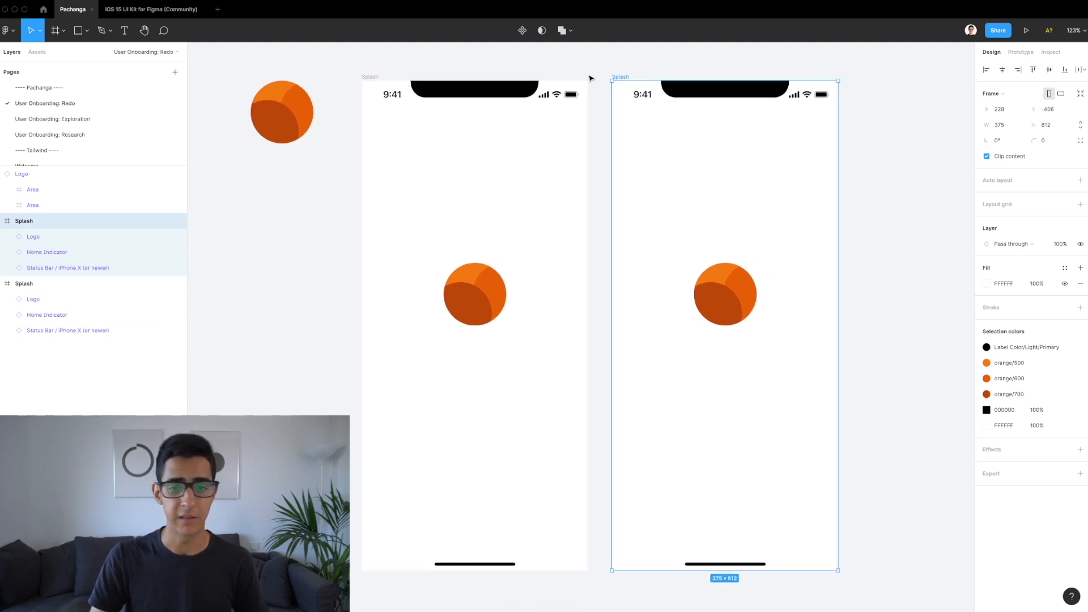
key("alt")
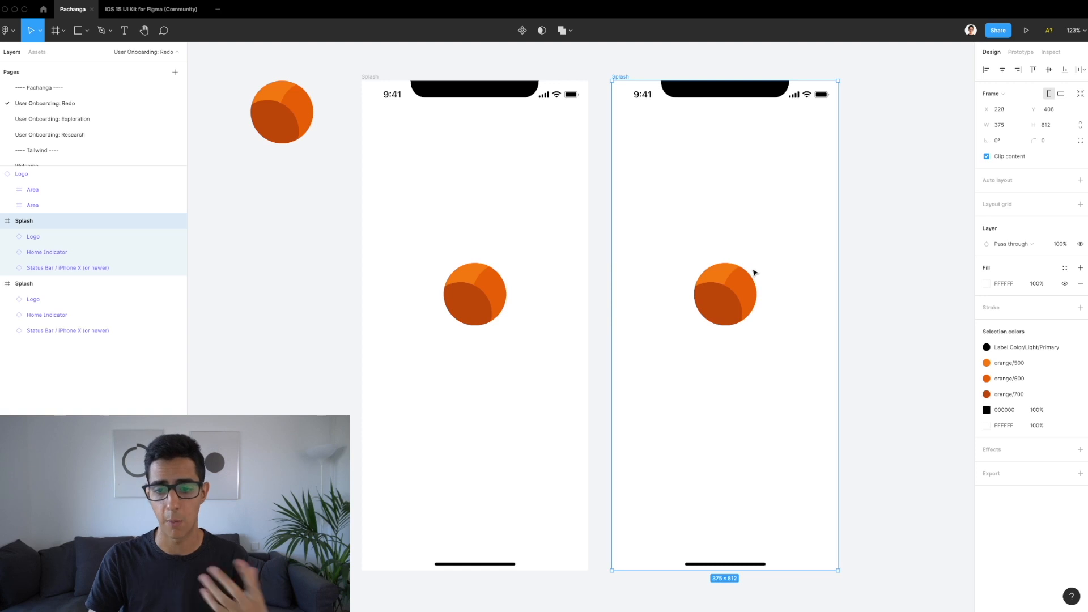
left_click(746, 301)
Step: Shrink the copied screen's logo to 32 × 32 around its centre
scroll(746, 300, "right", 3)
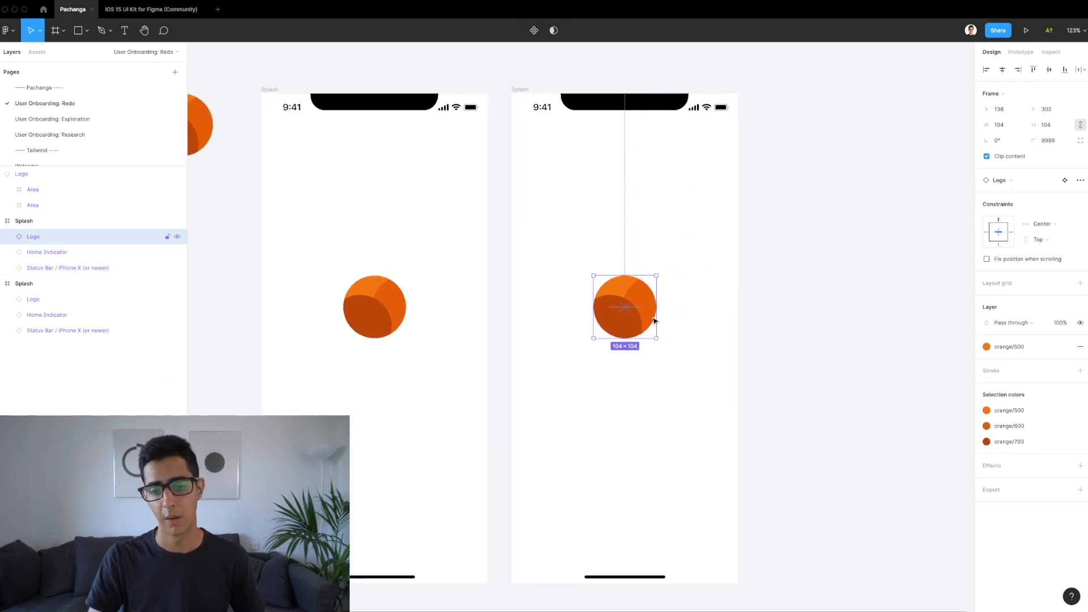
scroll(653, 320, "up", 3, "ctrl")
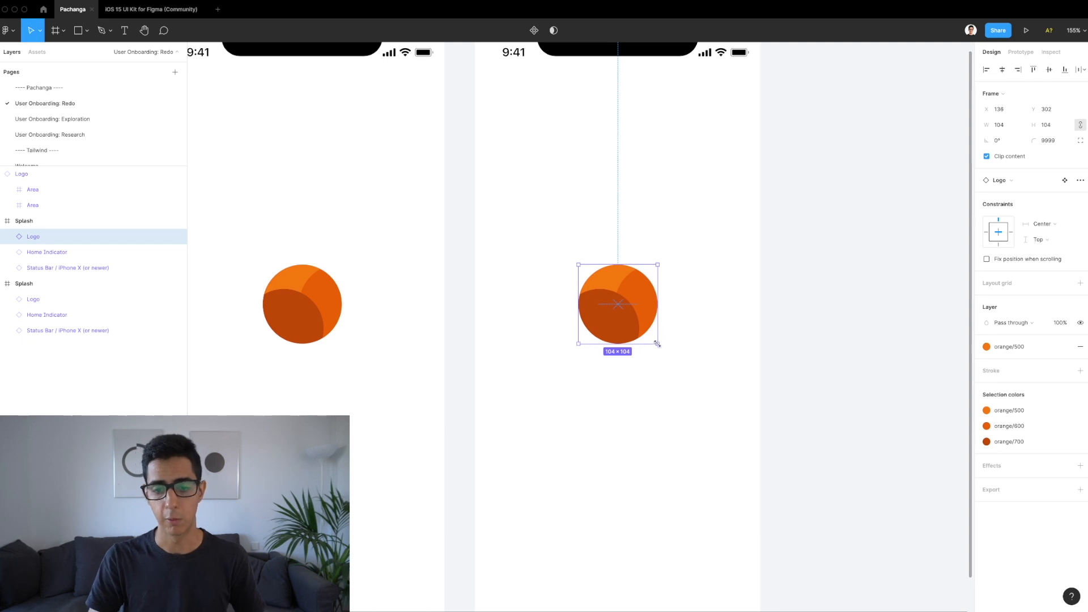
left_click_drag(656, 344, 626, 315)
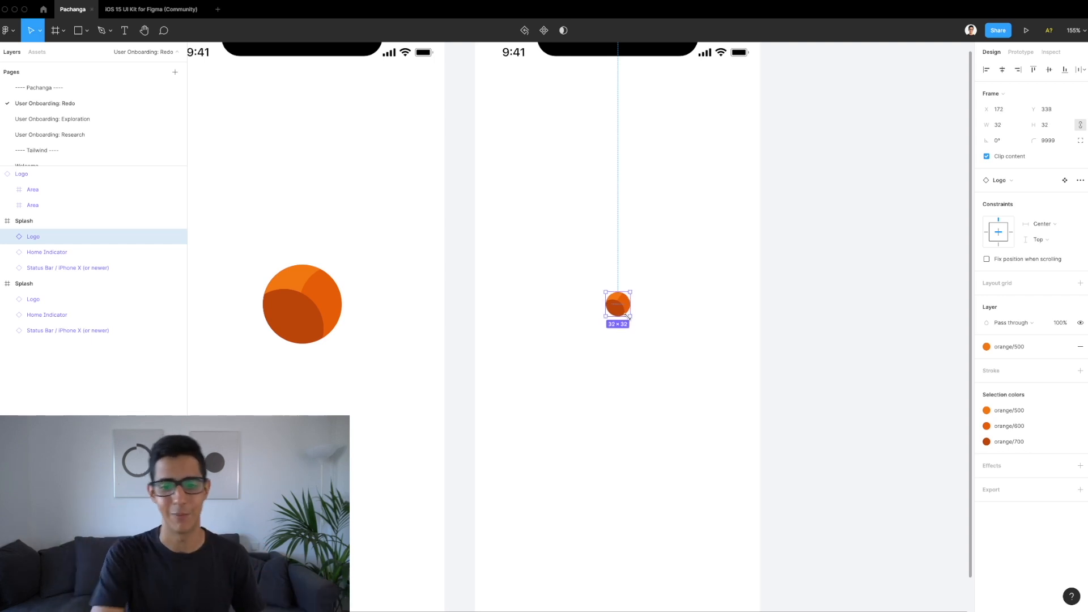
scroll(623, 311, "up", 3)
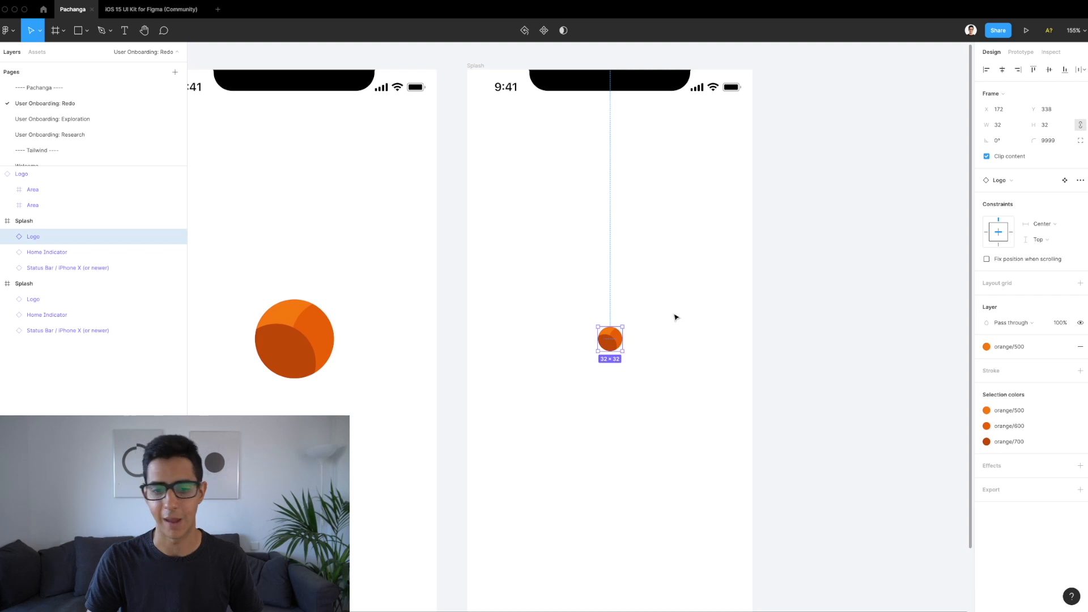
left_click_drag(617, 338, 617, 136)
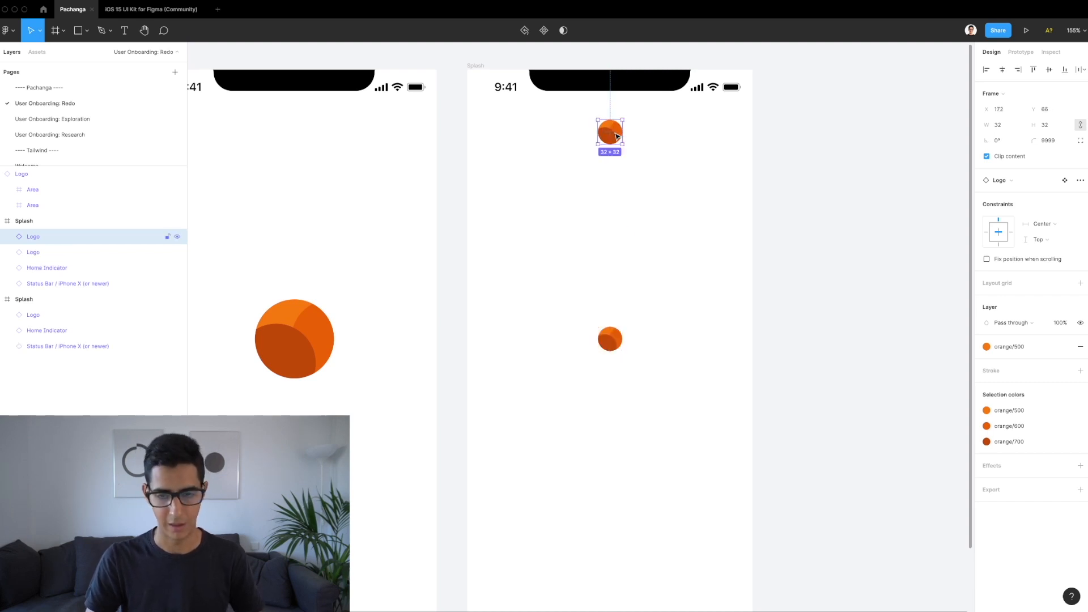
key("super+z")
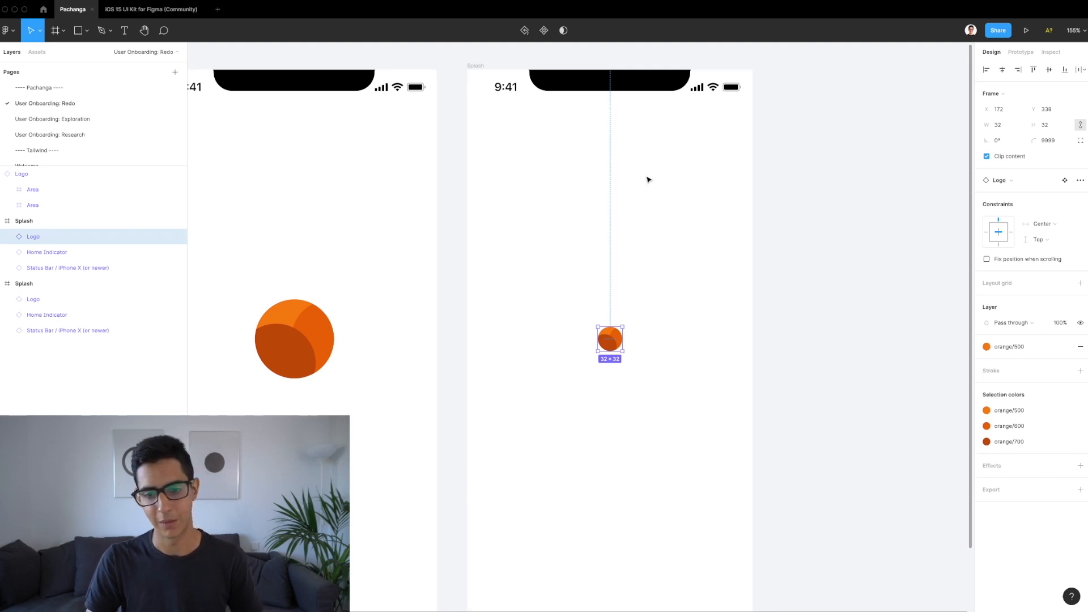
Step: Move the logo to the top, centred and 12 px below the status bar
scroll(646, 177, "up", 1)
left_click_drag(610, 370, 611, 163)
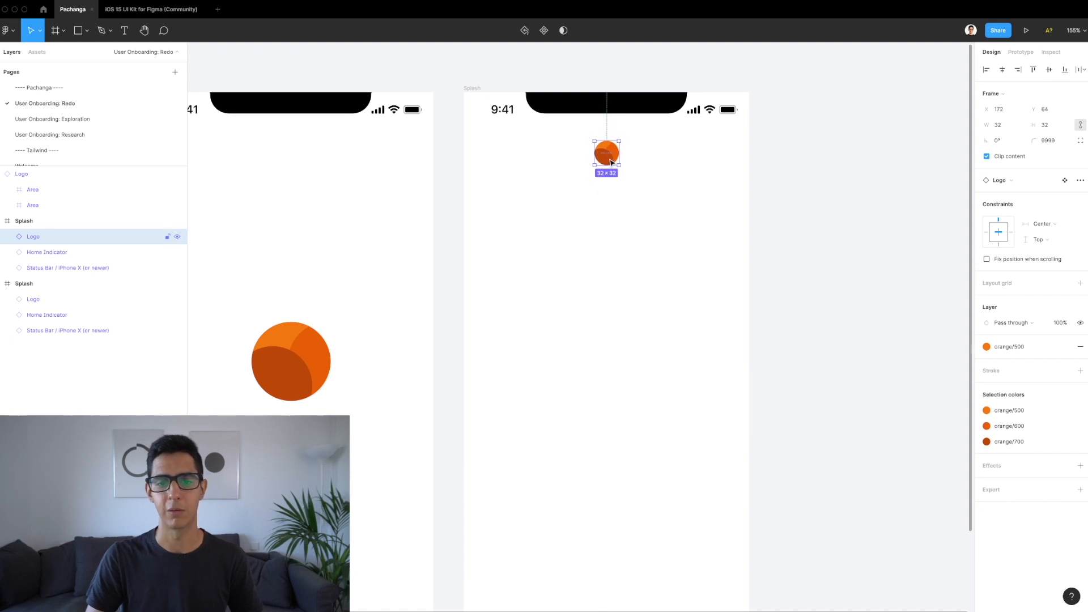
key("alt")
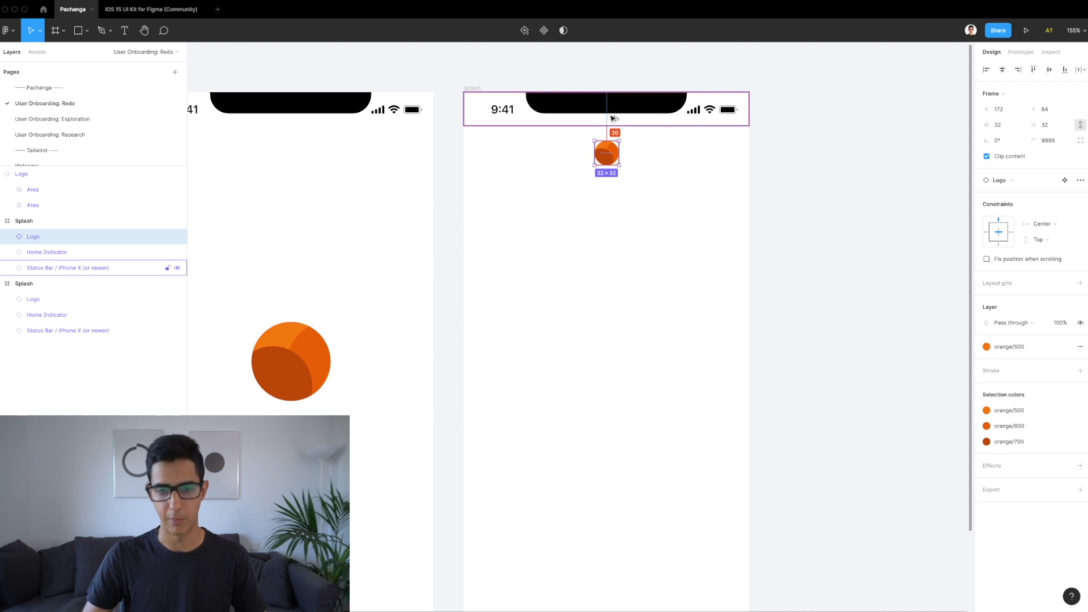
key("Up")
key("Up")
key("Up")
key("Up")
key("Up")
key("Up")
key("Up")
key("Up")
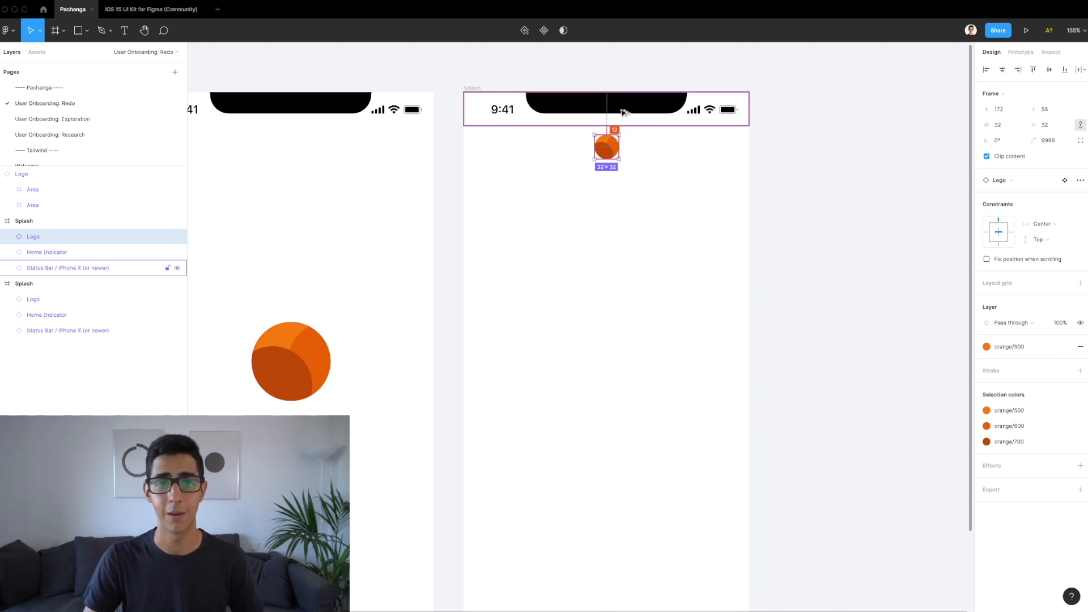
scroll(632, 111, "up", 2)
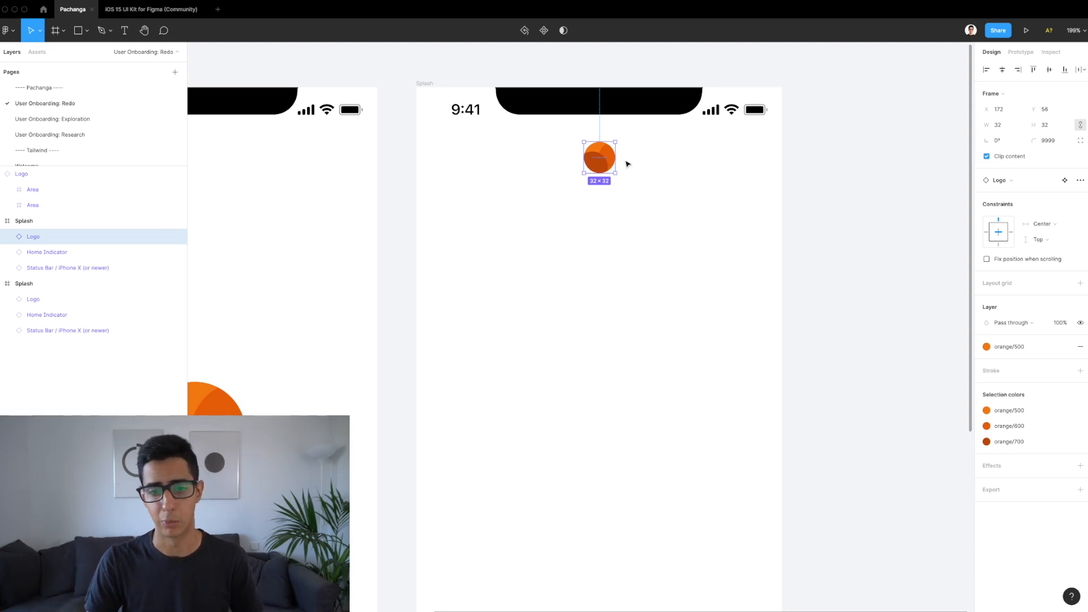
key("alt")
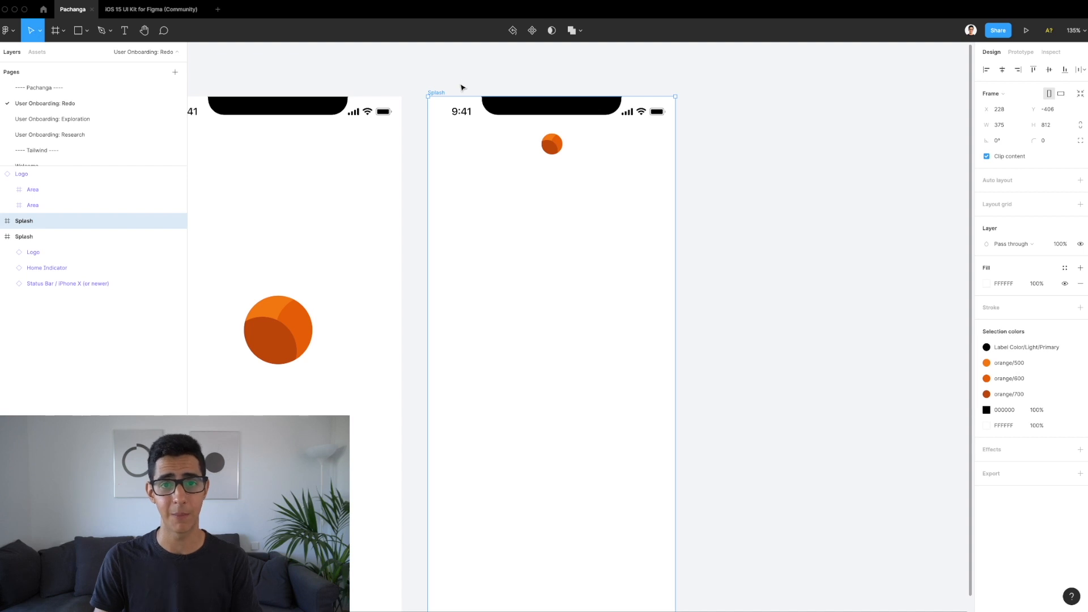
scroll(464, 85, "down", 3)
Step: Rename the copied Splash frame to 'Welcome'
scroll(462, 88, "left", 1)
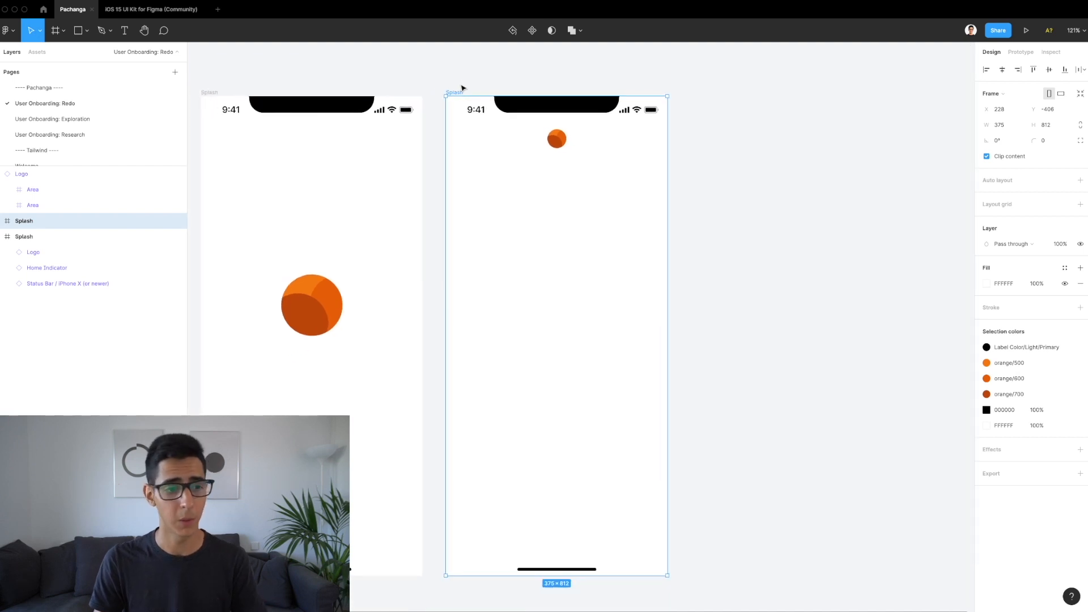
double_click(459, 92)
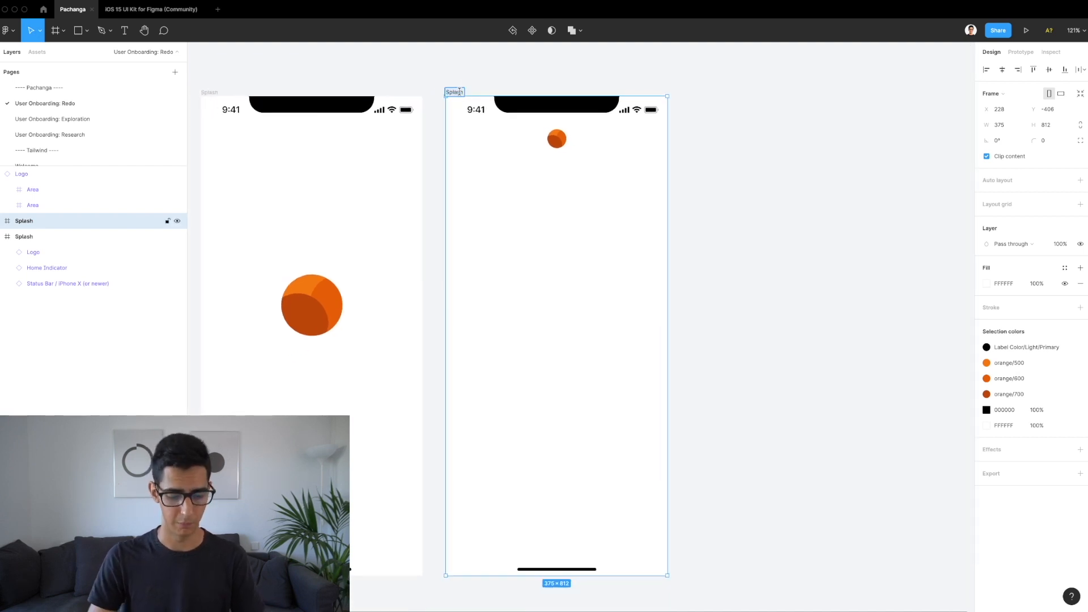
type("Welcome")
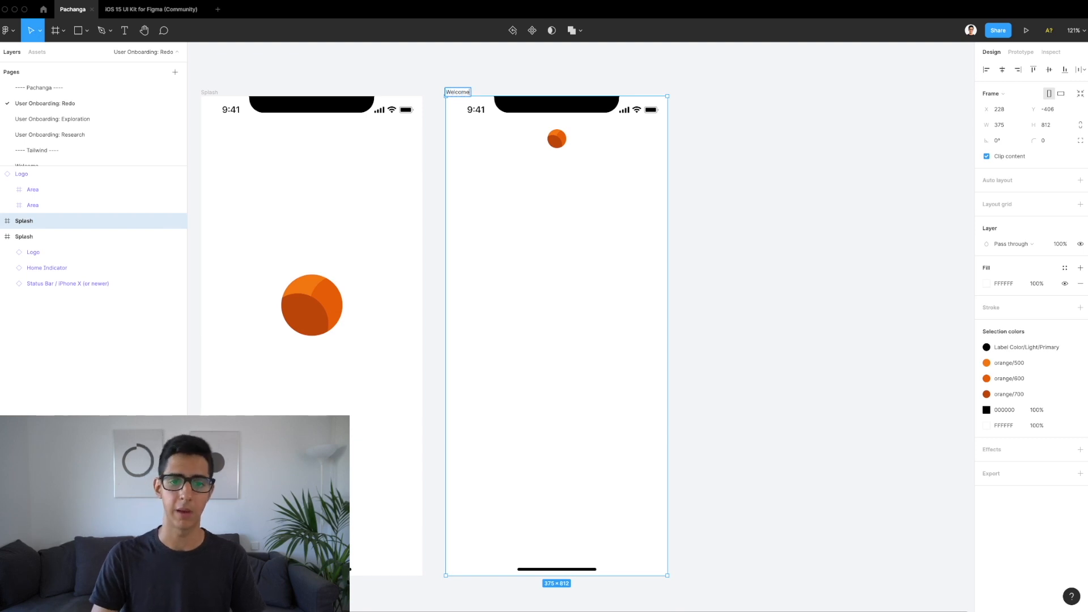
key("Return")
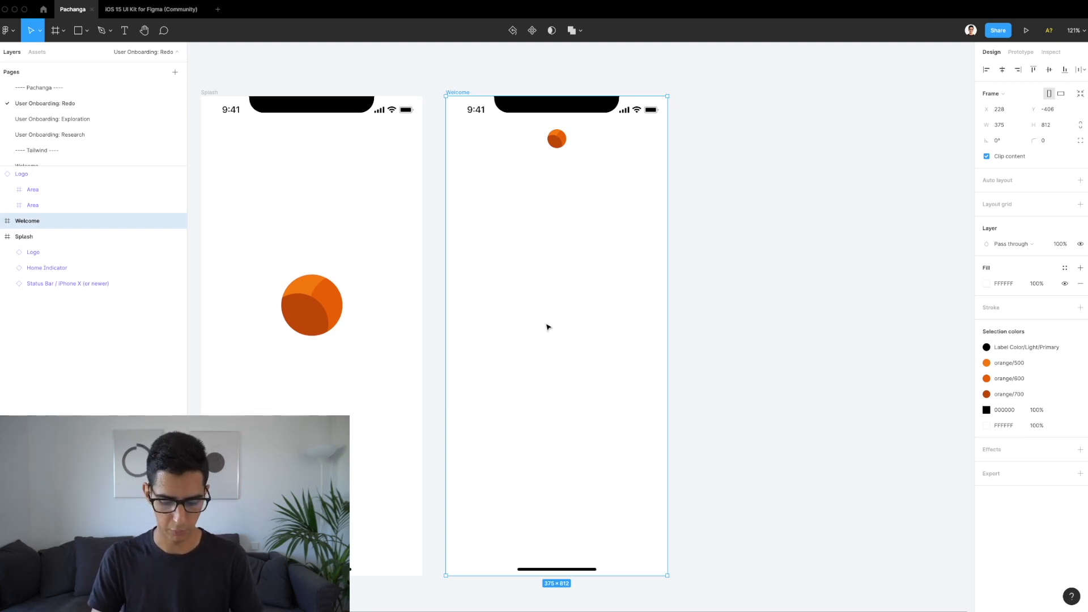
key("t")
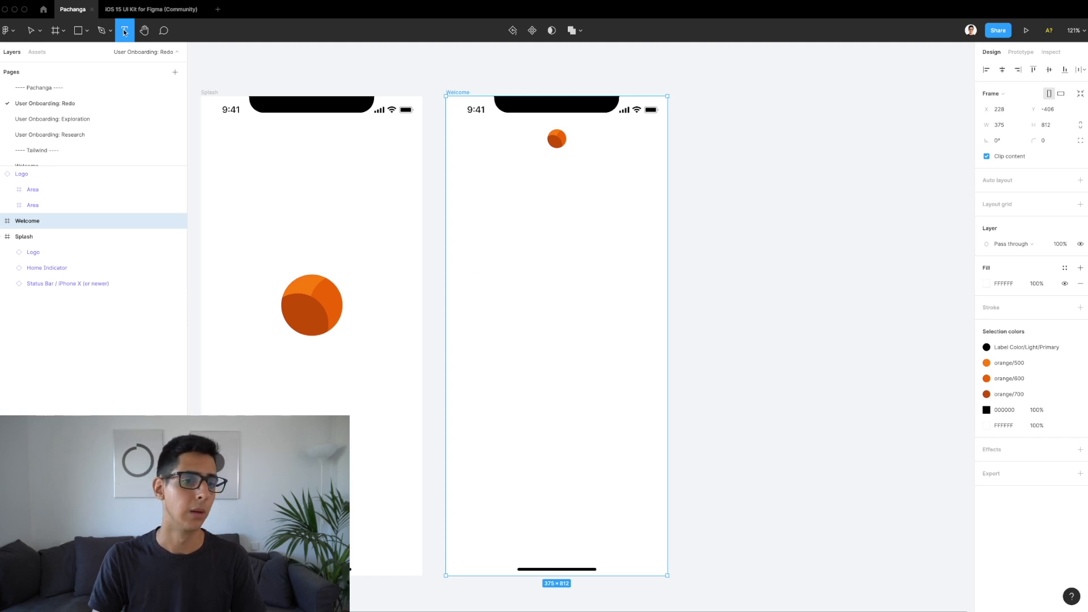
Step: Type 'Organize and compete in beach volley tournaments' in the middle of the Welcome frame
left_click(542, 288)
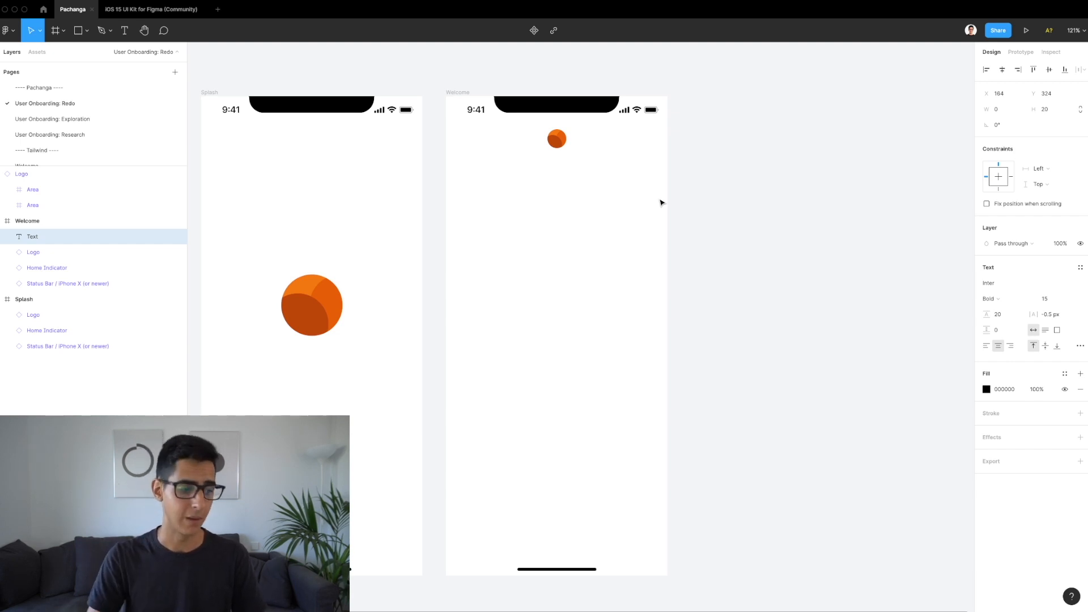
type("Organize")
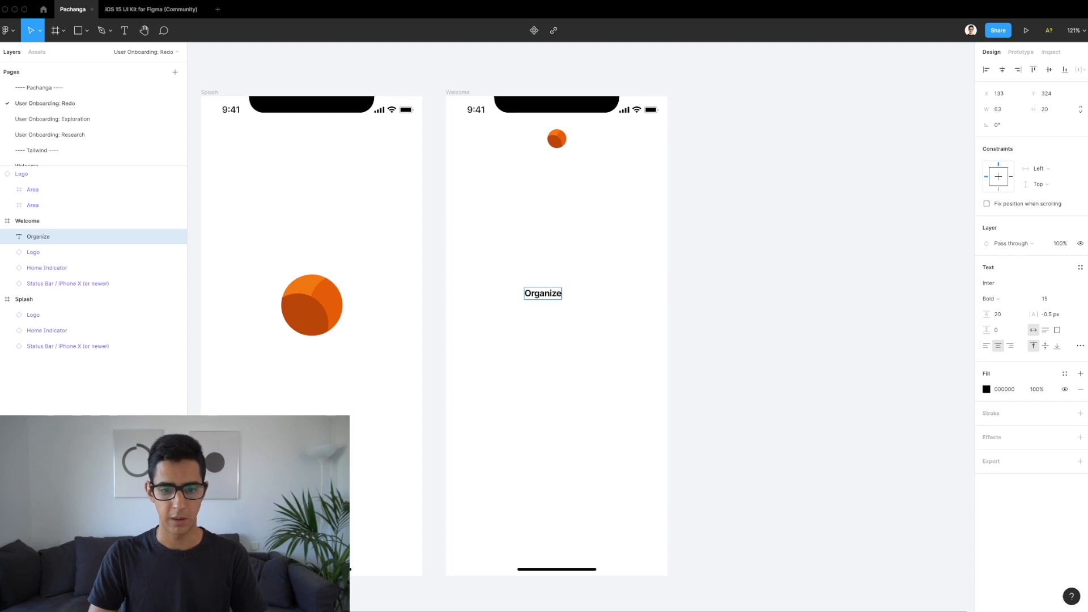
type(" and compete in")
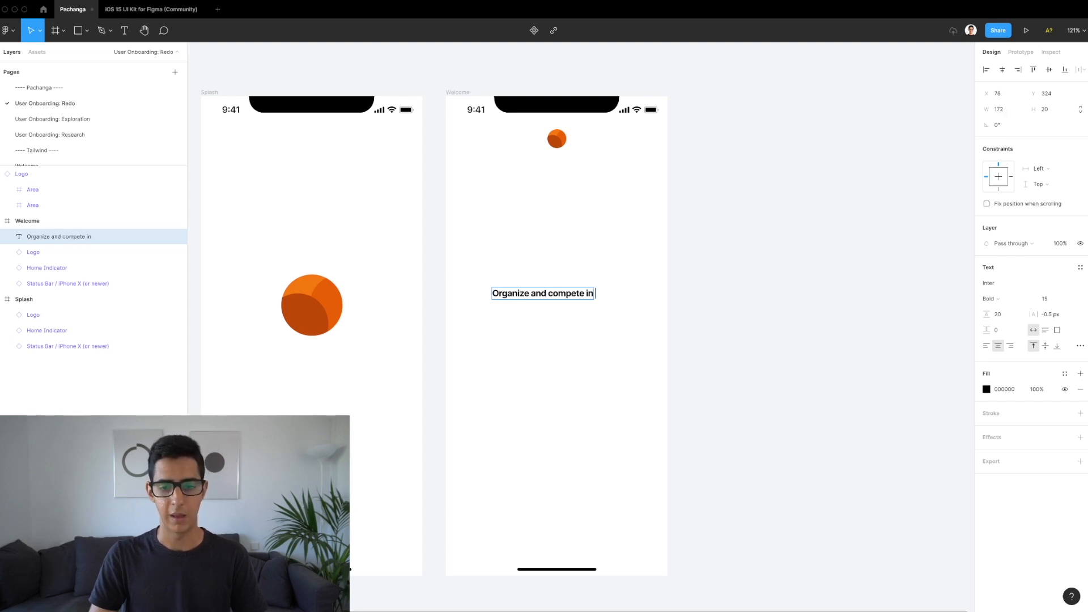
type(" beach volley")
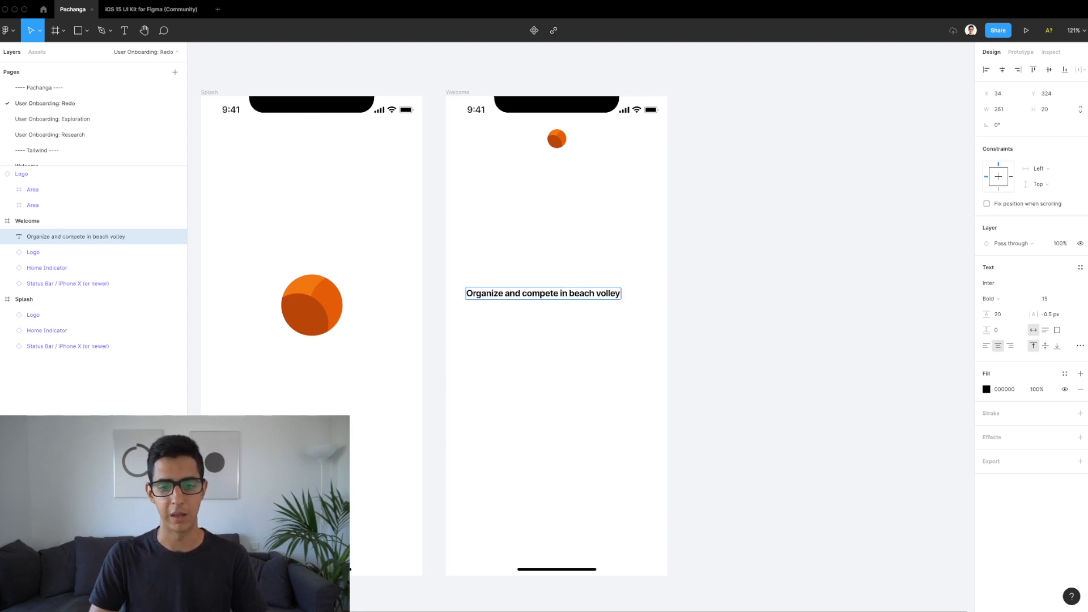
type(" tournaments")
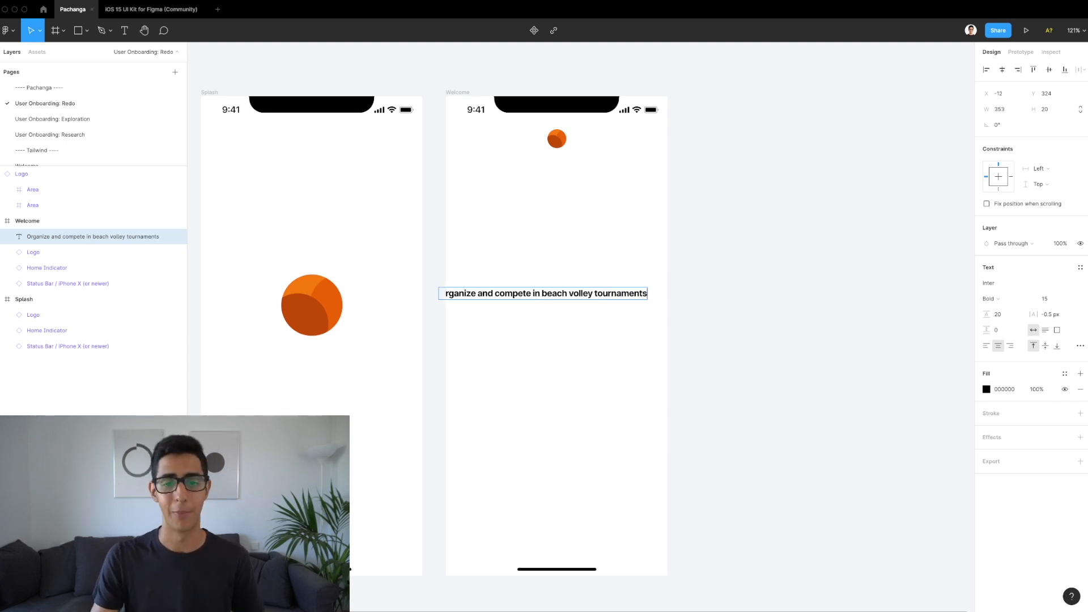
key("Escape")
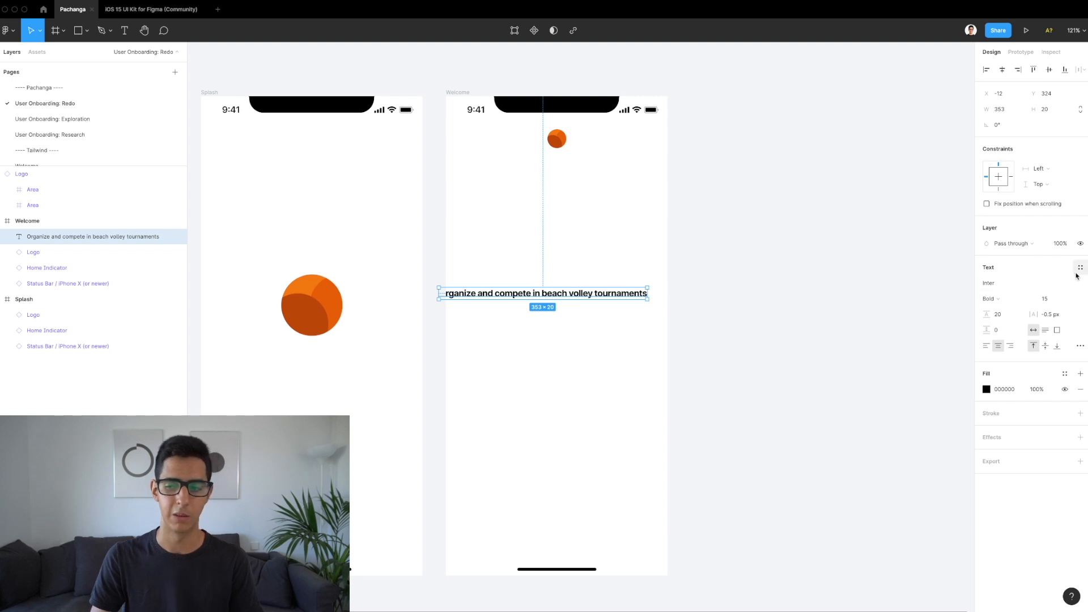
Step: Apply the text-2xl font-bold 24/32 text style to the headline
left_click(1080, 269)
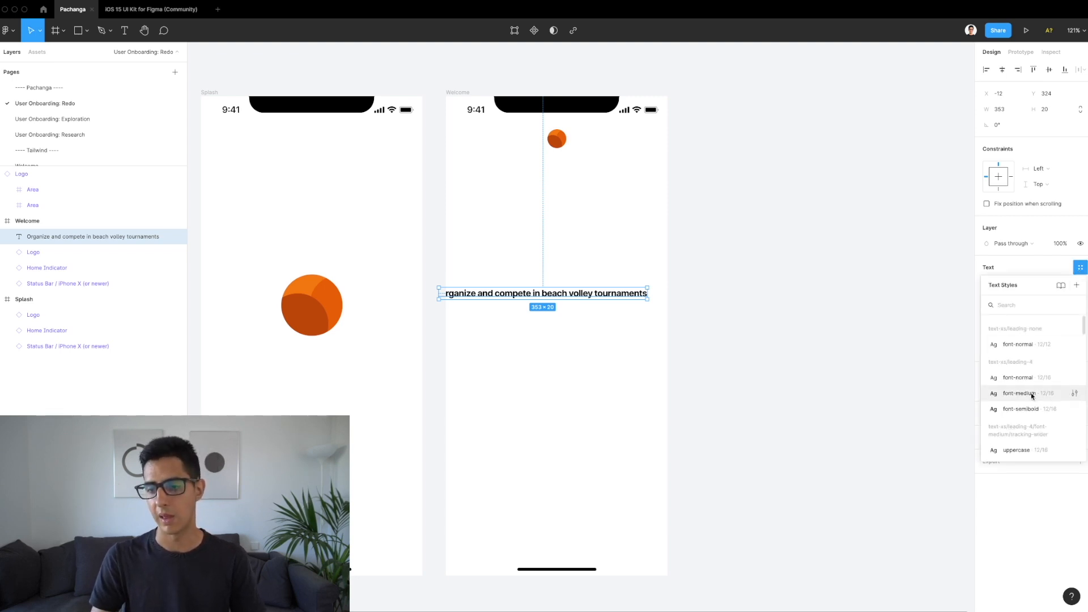
scroll(1032, 396, "down", 5)
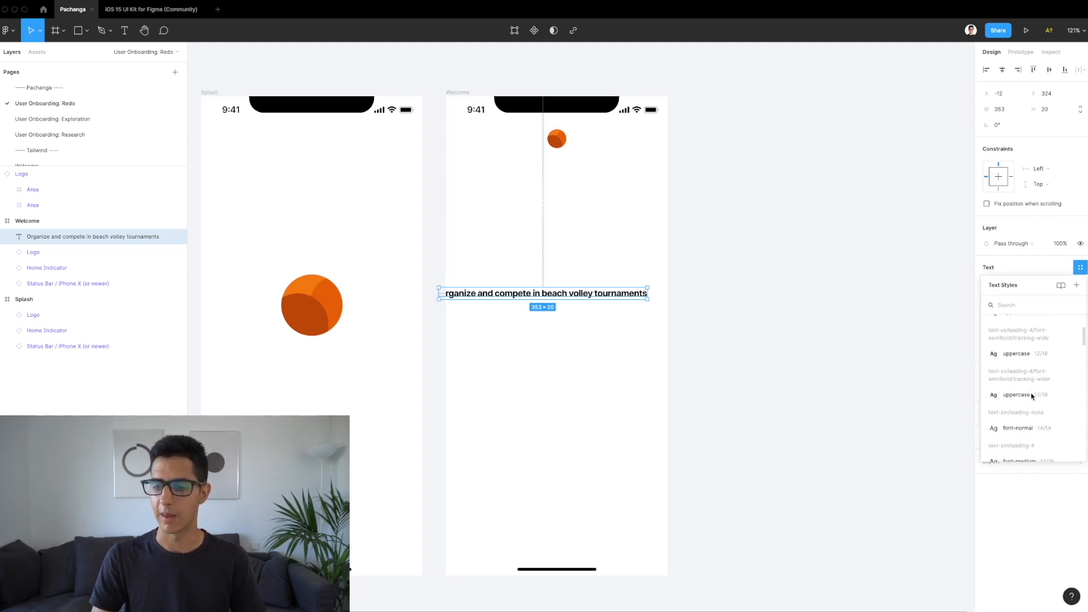
scroll(1032, 397, "down", 5)
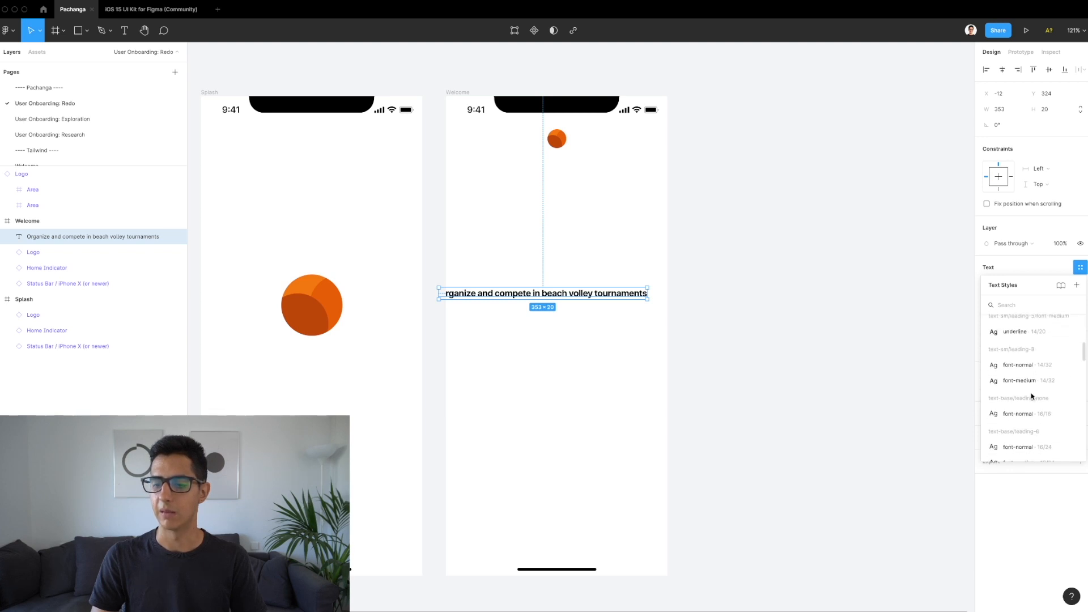
scroll(1032, 397, "down", 5)
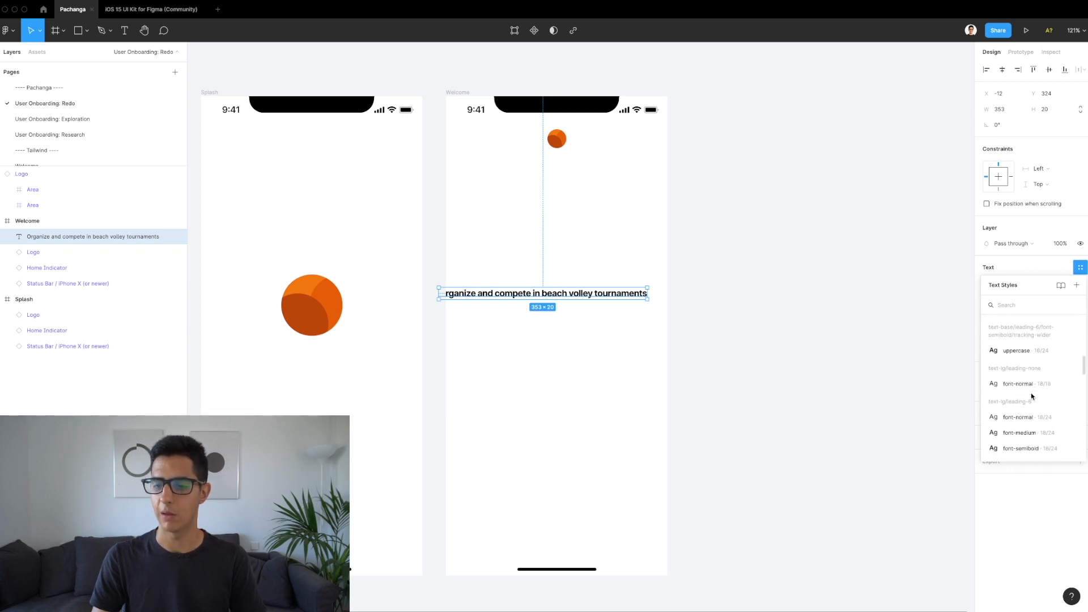
scroll(1032, 397, "down", 5)
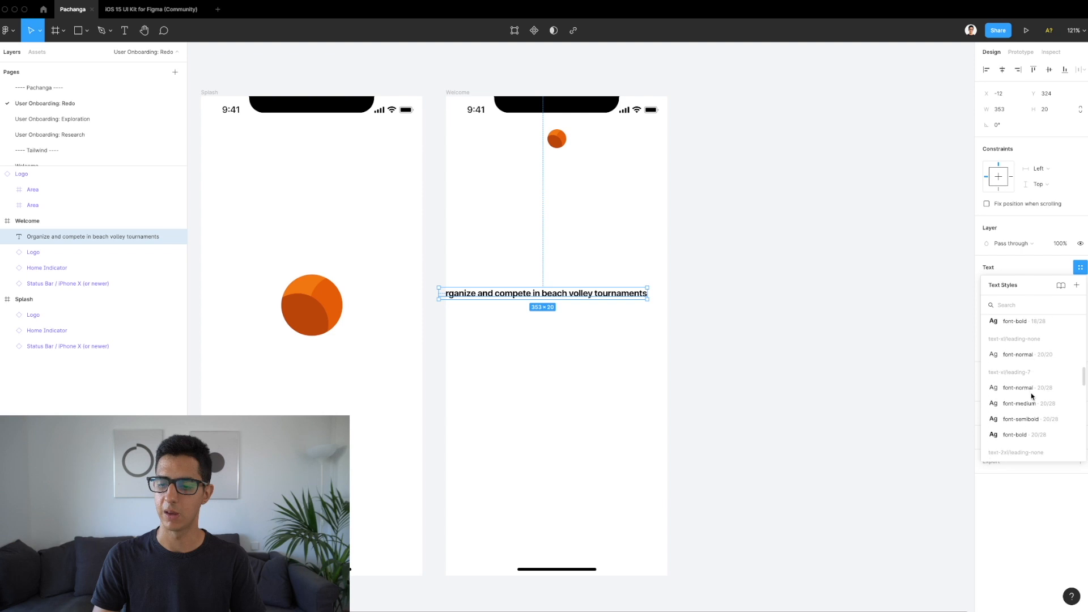
scroll(1032, 397, "down", 2)
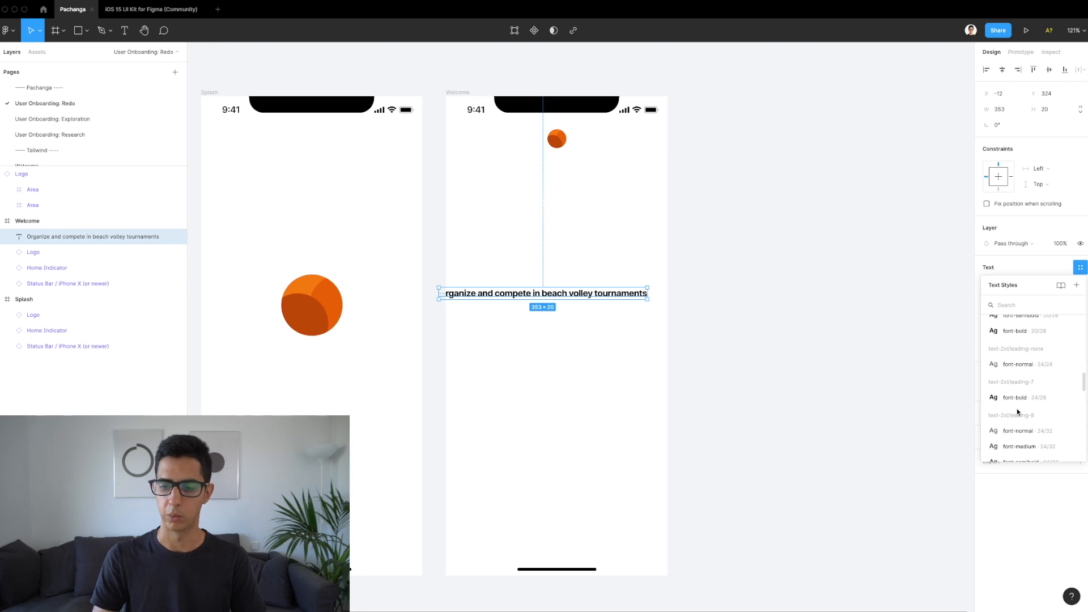
scroll(1042, 404, "down", 1)
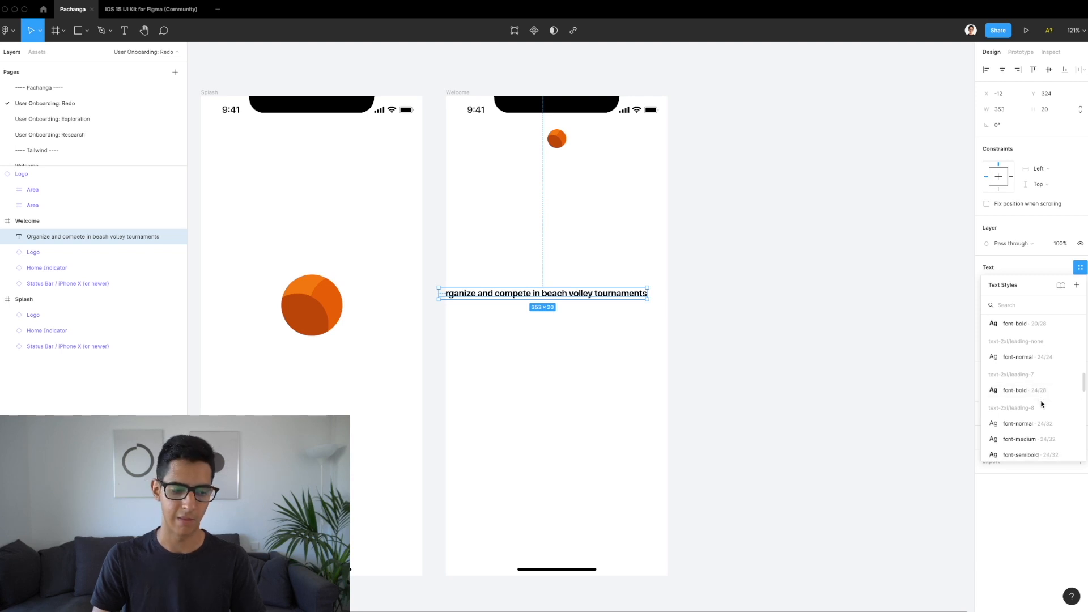
scroll(1037, 417, "down", 3)
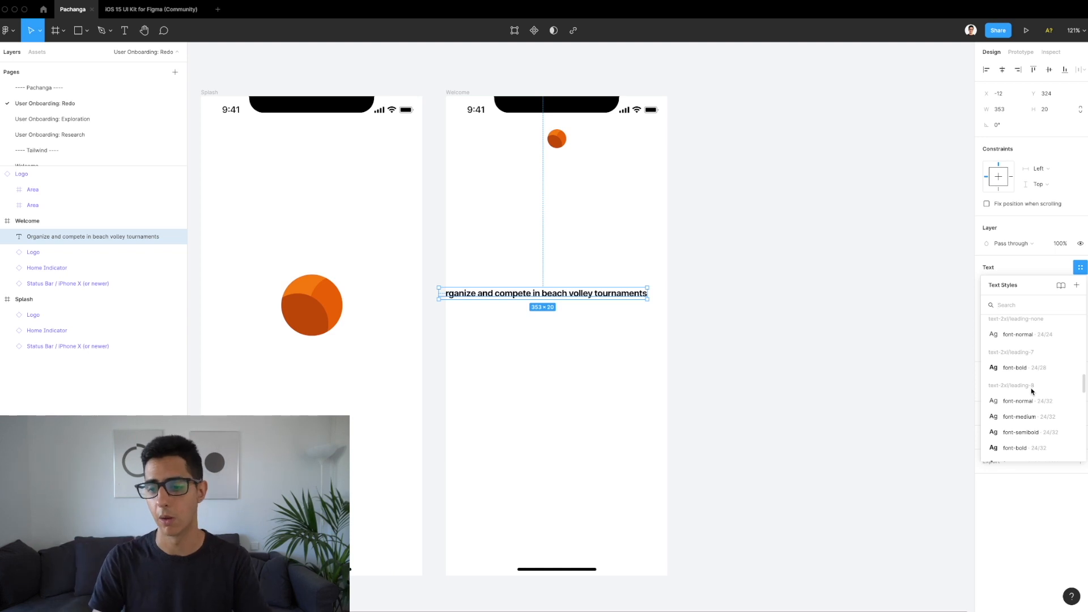
scroll(1033, 391, "down", 2)
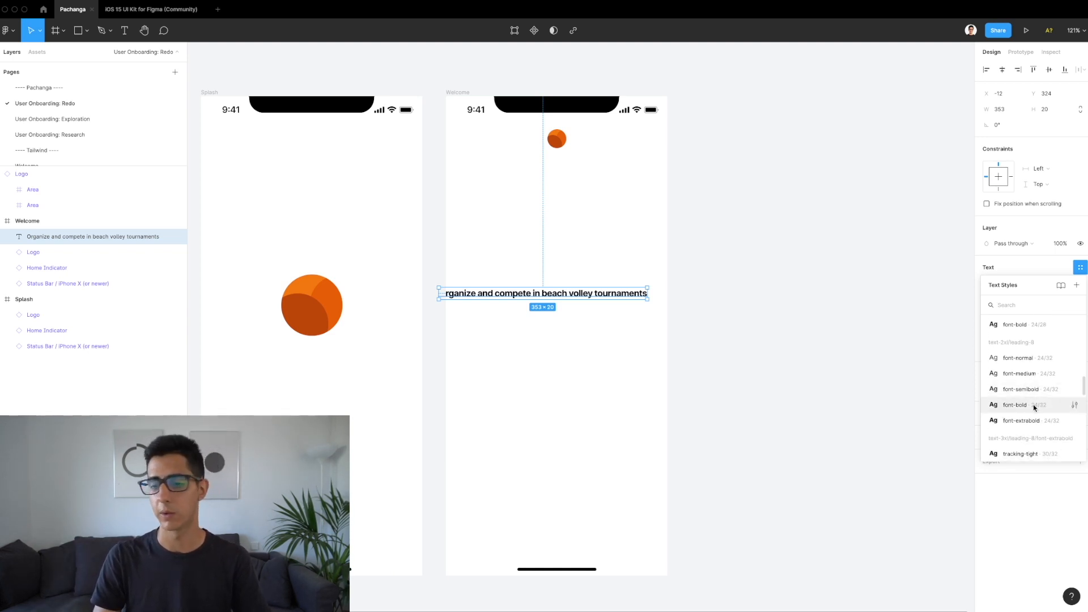
left_click(1032, 403)
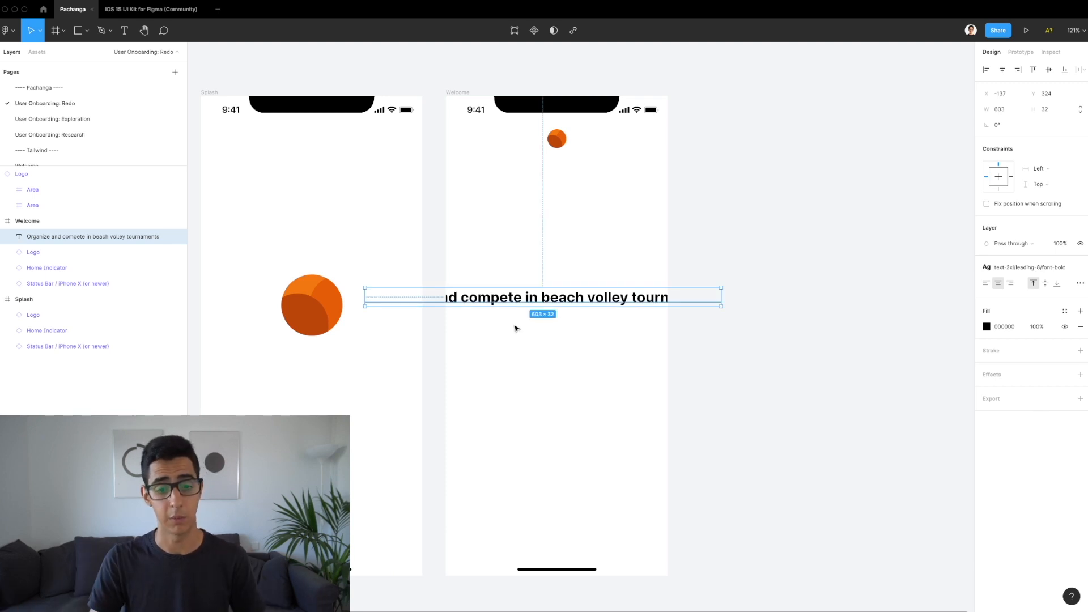
Step: Make the headline box 335 px wide at X 20 and centre it vertically at Y 374
left_click_drag(365, 297, 456, 295)
key("alt")
key("Right")
key("Right")
key("Right")
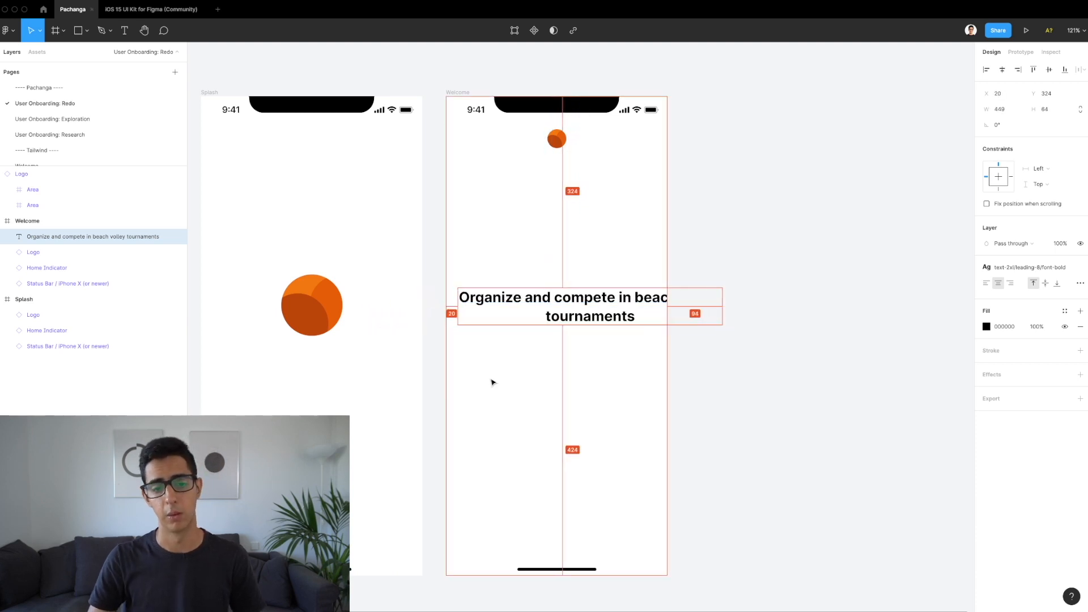
left_click_drag(721, 304, 660, 303)
key("alt")
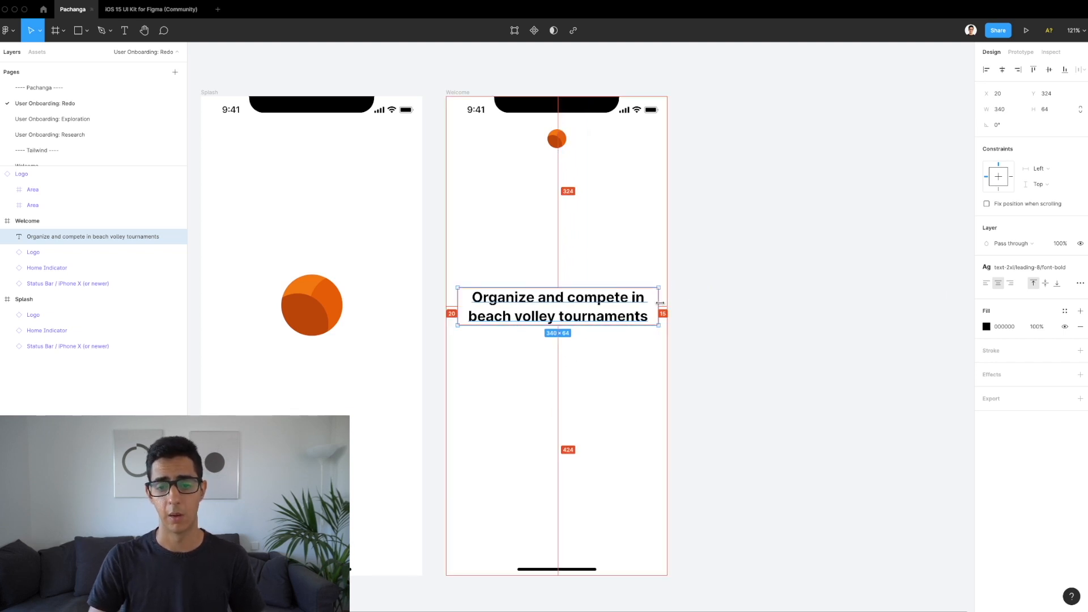
scroll(661, 296, "up", 10)
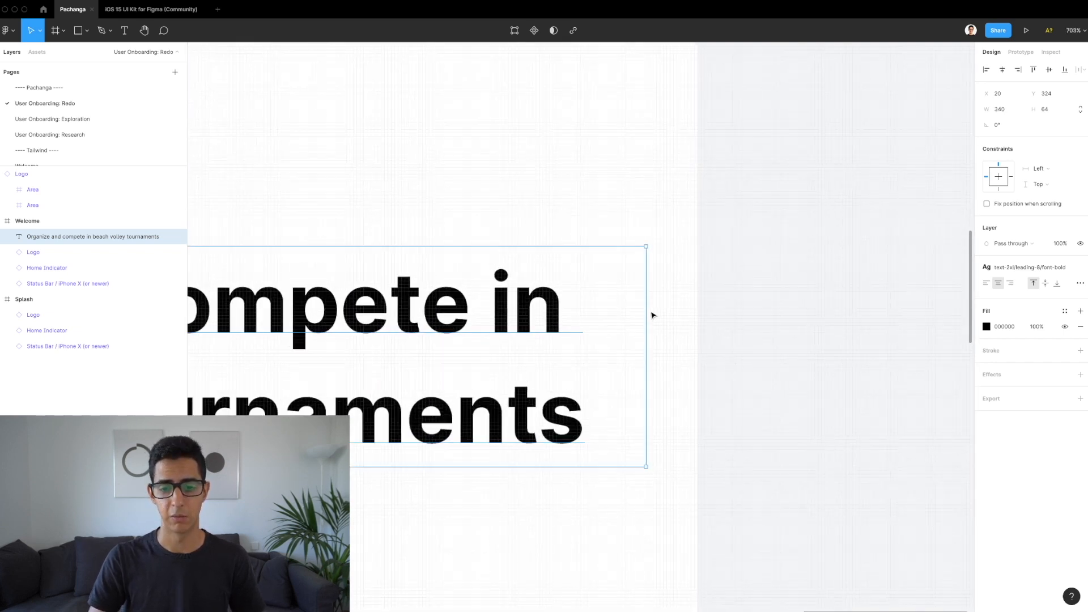
left_click_drag(646, 314, 628, 314)
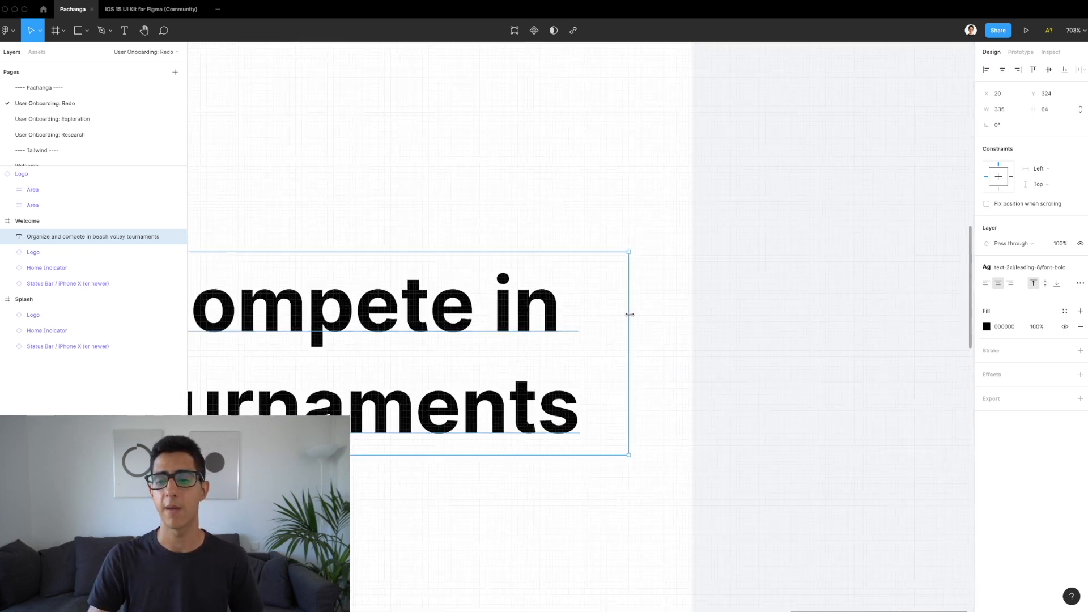
scroll(623, 310, "down", 7)
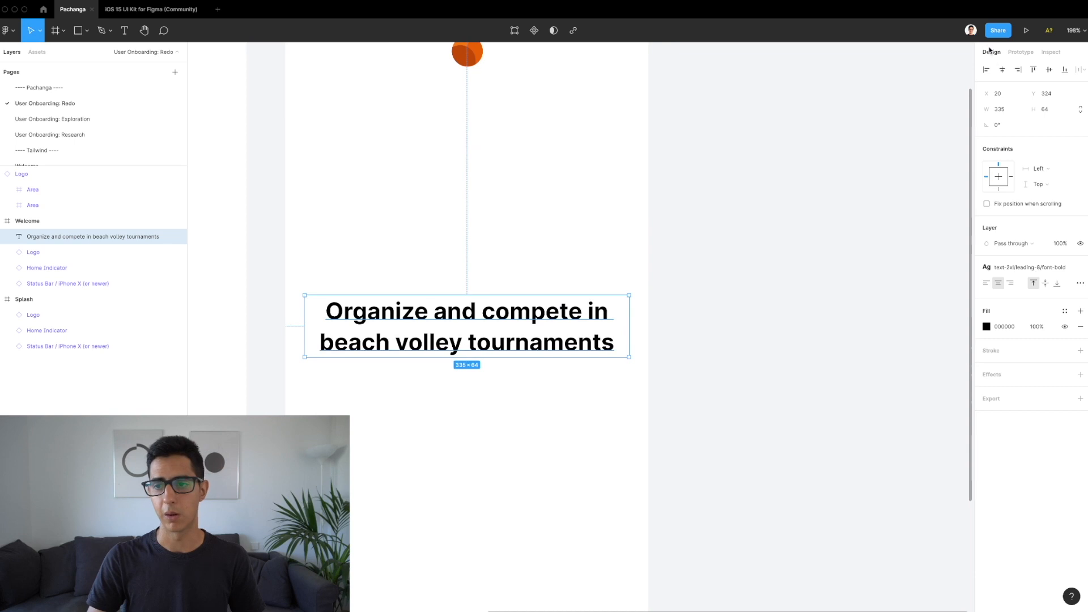
left_click(1049, 69)
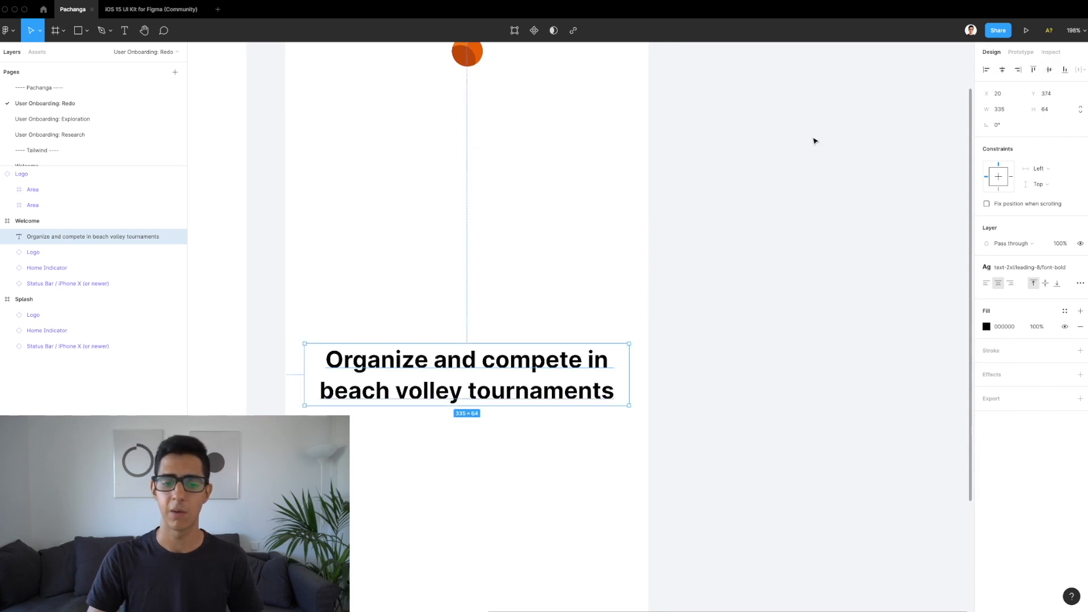
scroll(668, 196, "down", 2)
scroll(669, 197, "down", 3)
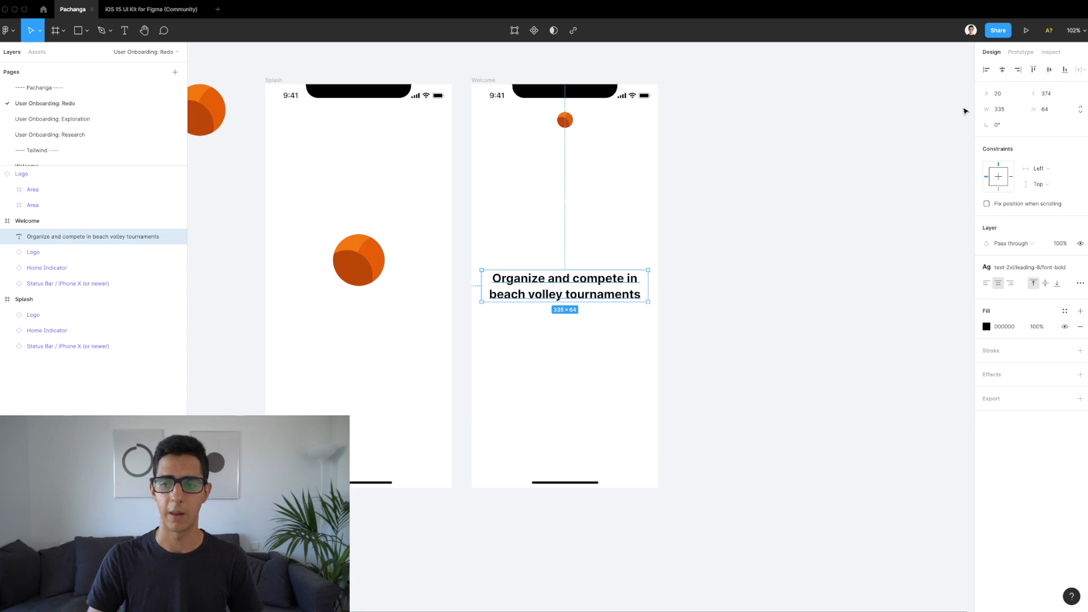
Step: Give the heading Left and right constraints, test by widening the Welcome frame, then undo back to 375
left_click(1052, 173)
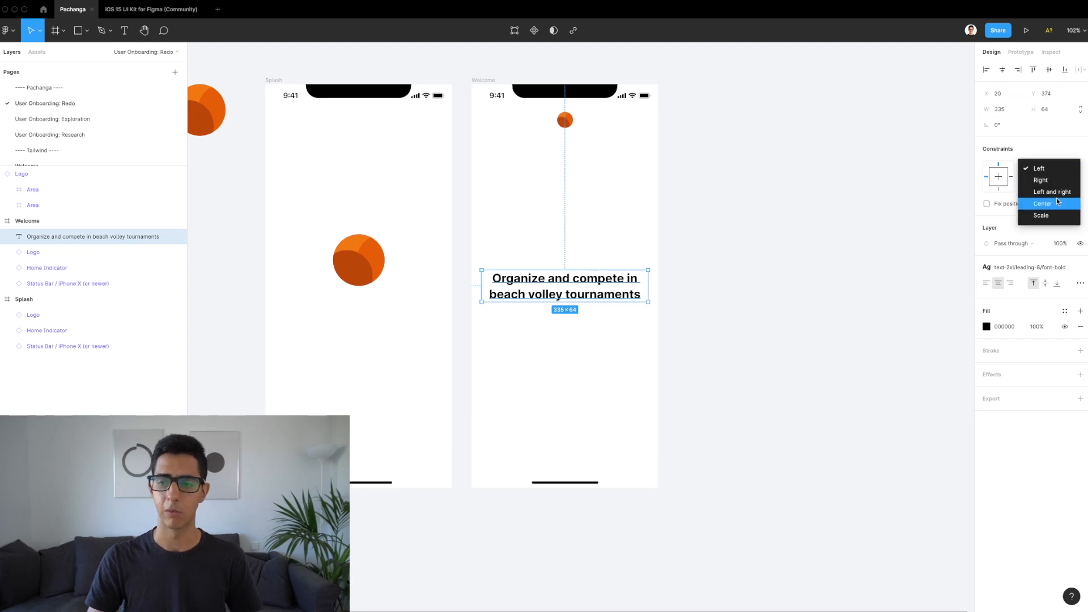
left_click(1054, 192)
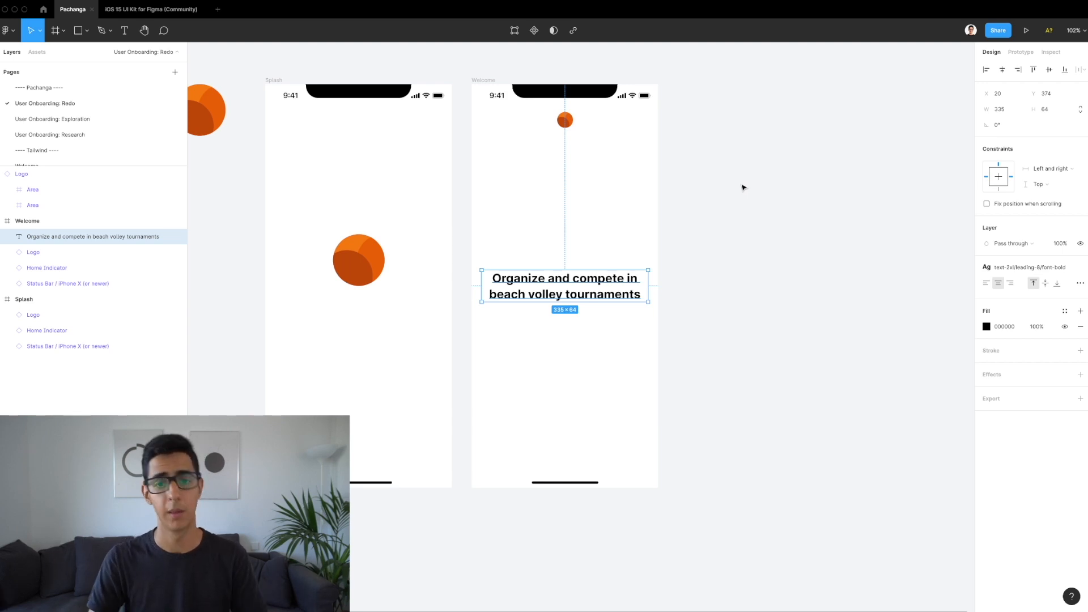
left_click(494, 81)
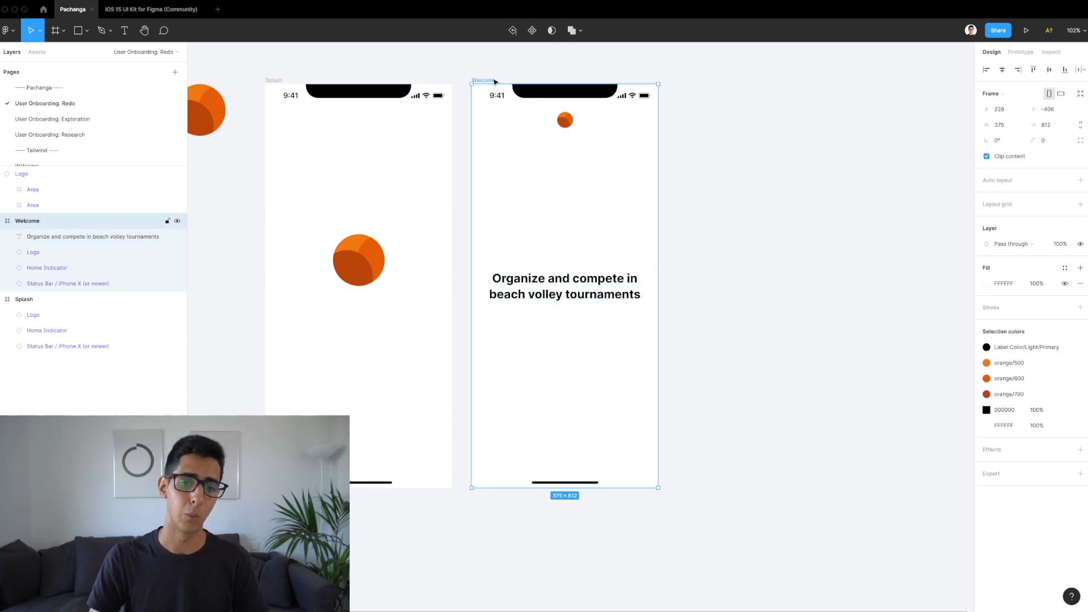
left_click_drag(656, 192, 712, 221)
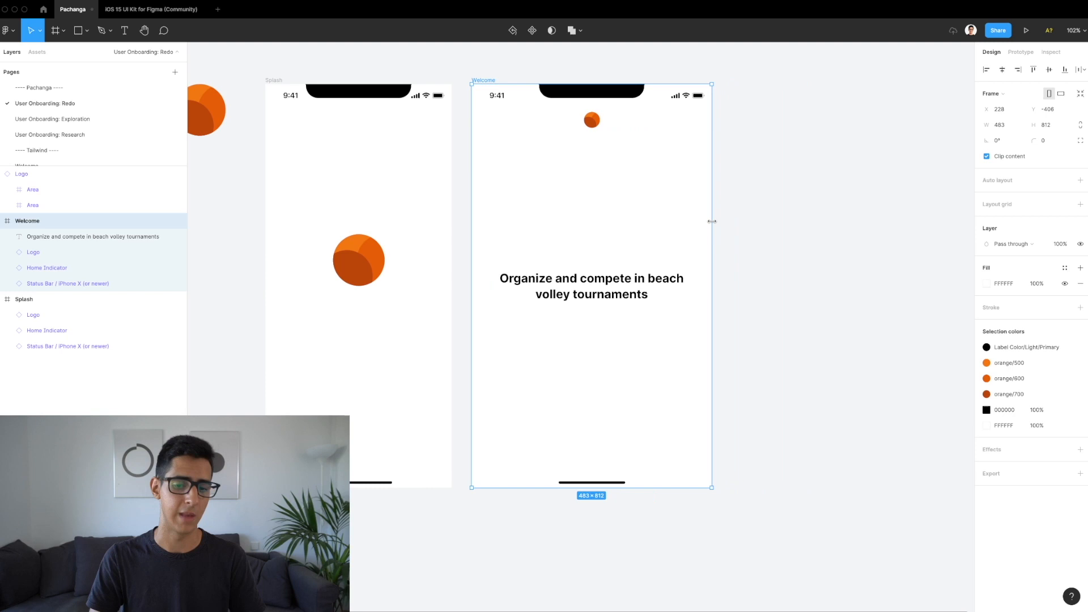
key("ctrl+z")
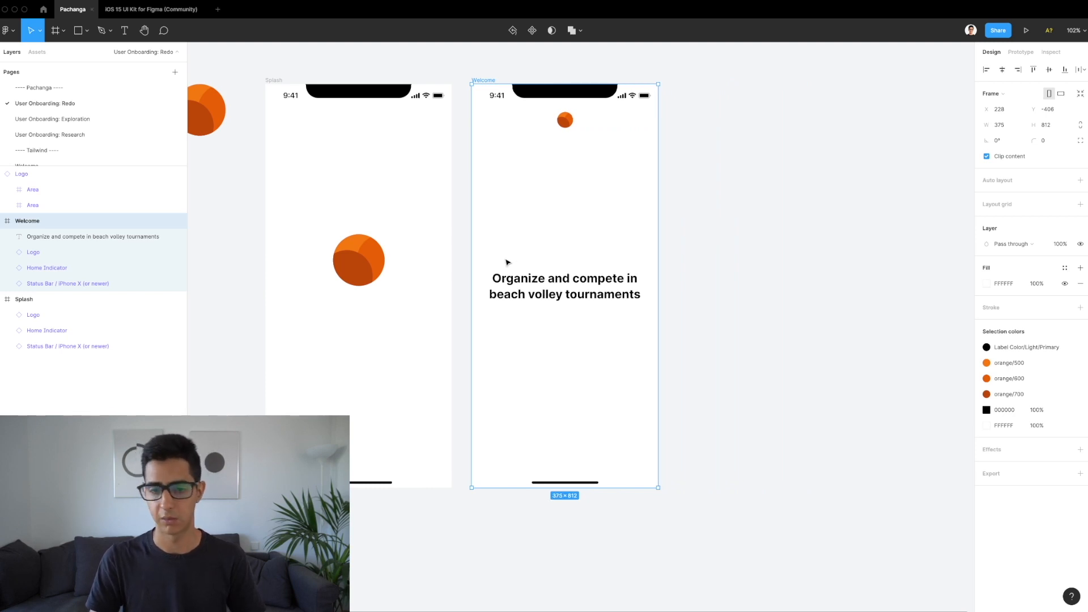
left_click(578, 282)
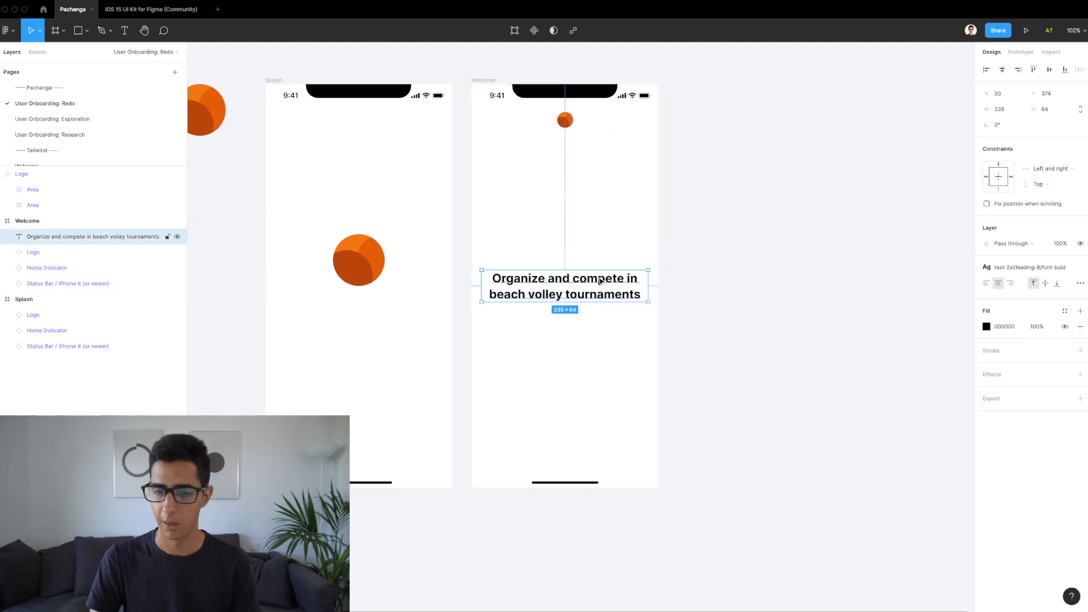
left_click(1065, 310)
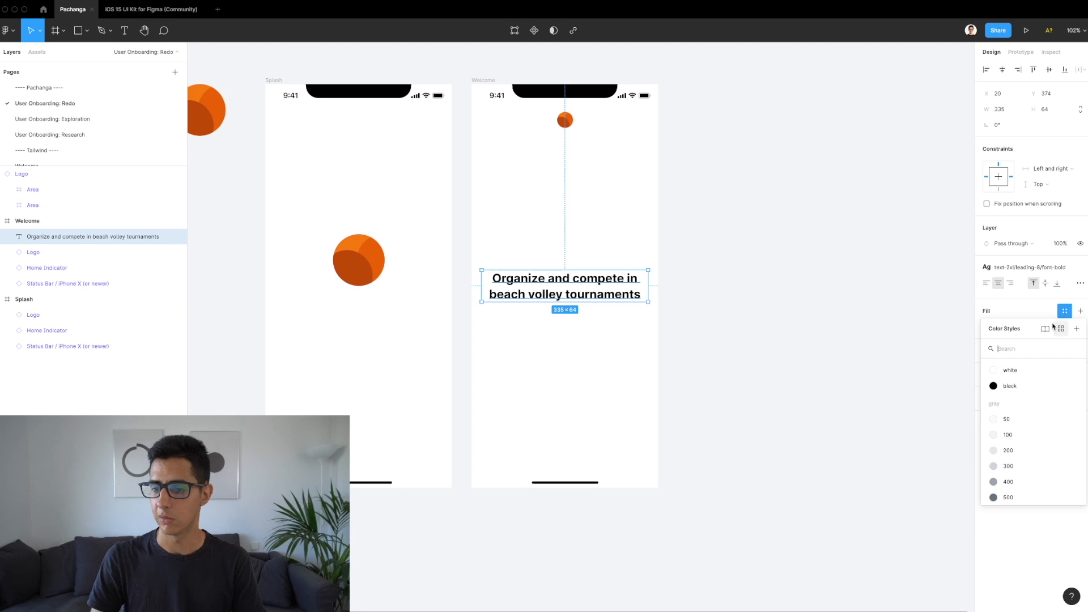
Step: Apply the black colour style to the heading fill and bring up the Assets library
left_click(1012, 386)
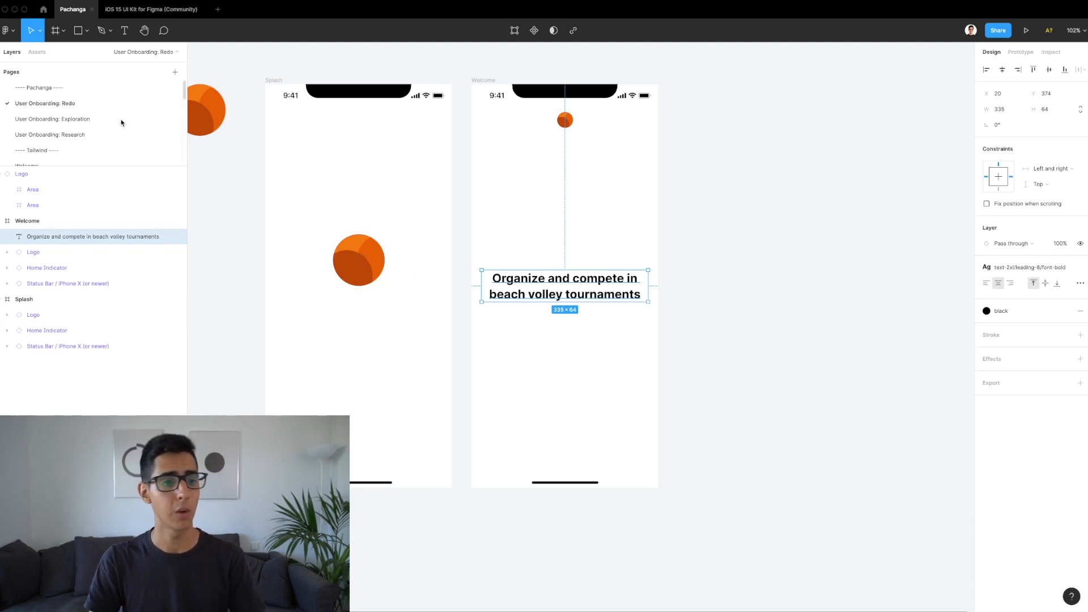
left_click(42, 52)
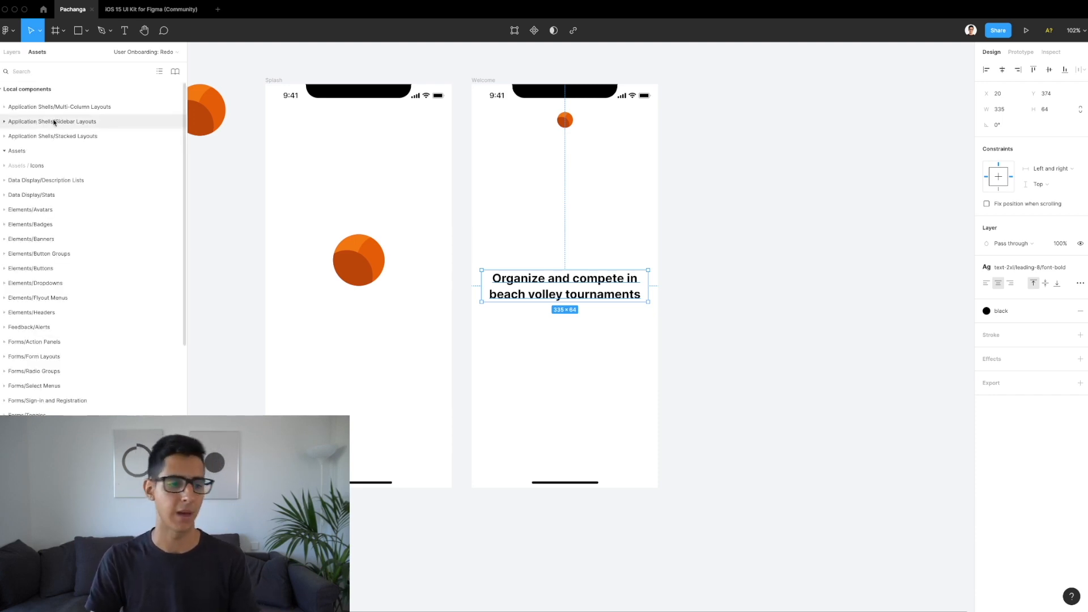
Step: Place a Button component from Elements/Buttons on the Welcome screen just below the heading
left_click(47, 269)
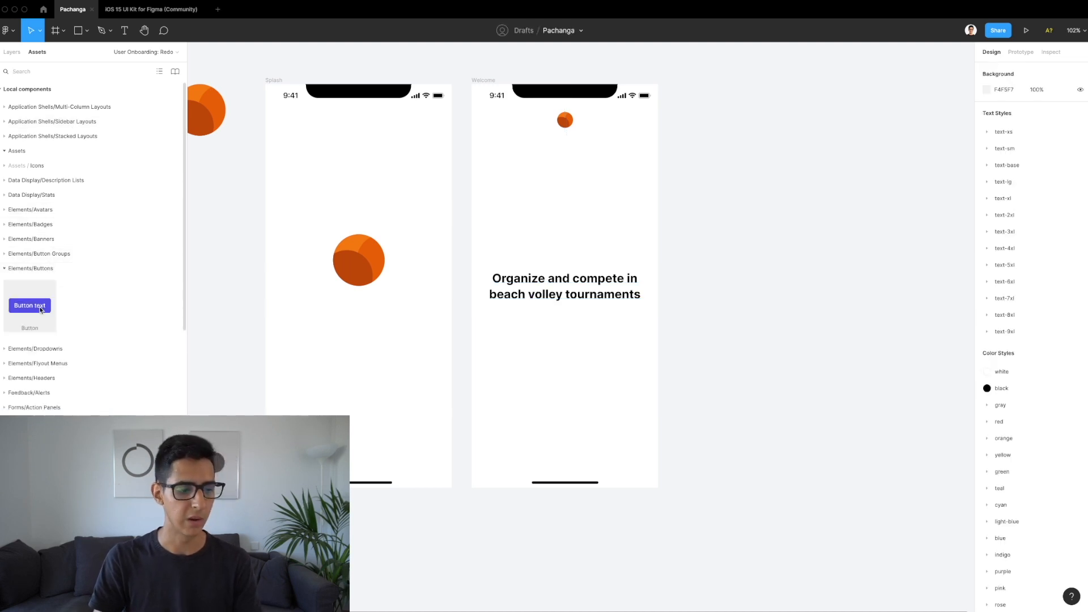
left_click_drag(40, 310, 575, 323)
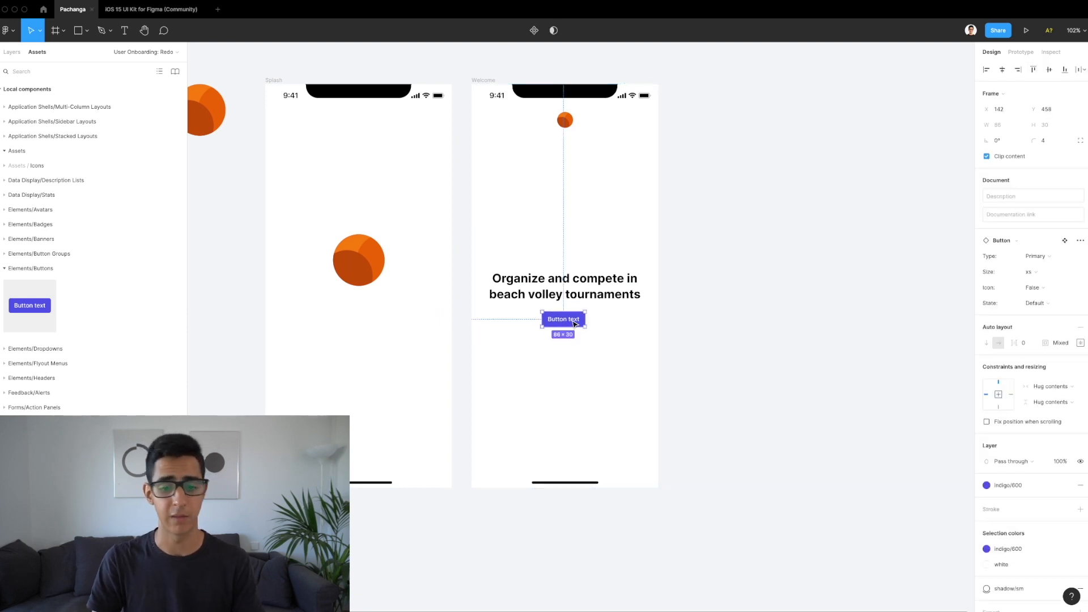
left_click_drag(574, 327, 576, 327)
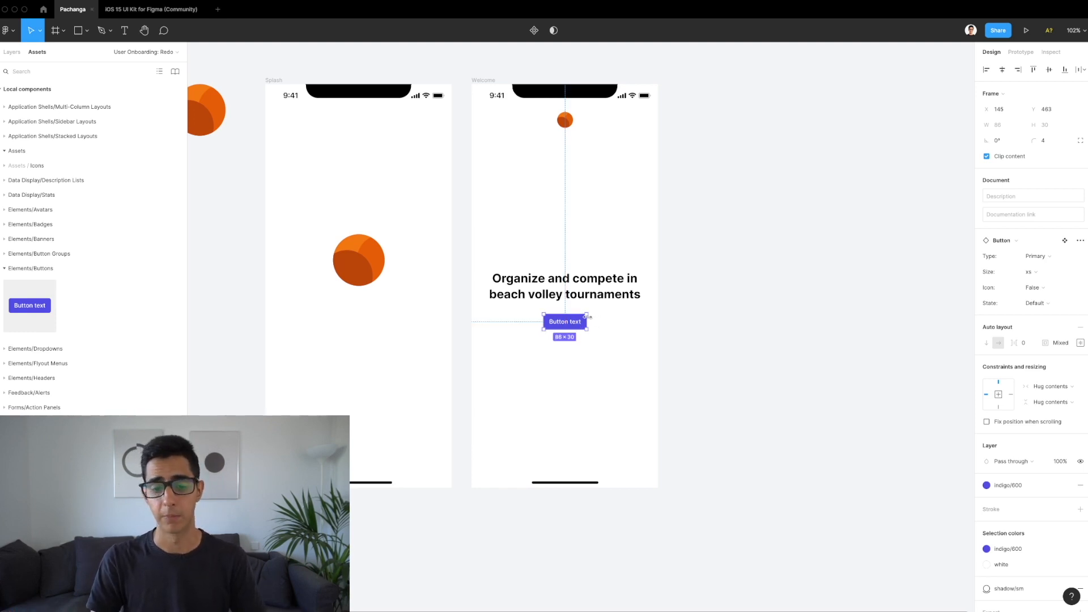
scroll(587, 316, "up", 3)
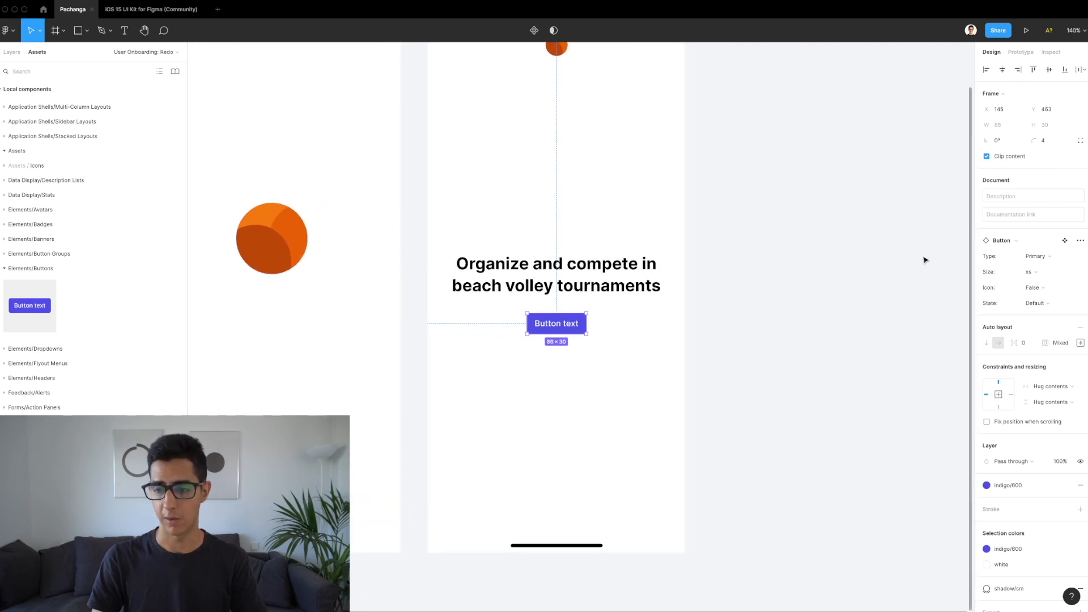
Step: Make the button size xl with corner radius 9999 and centre it under the heading
left_click(1036, 267)
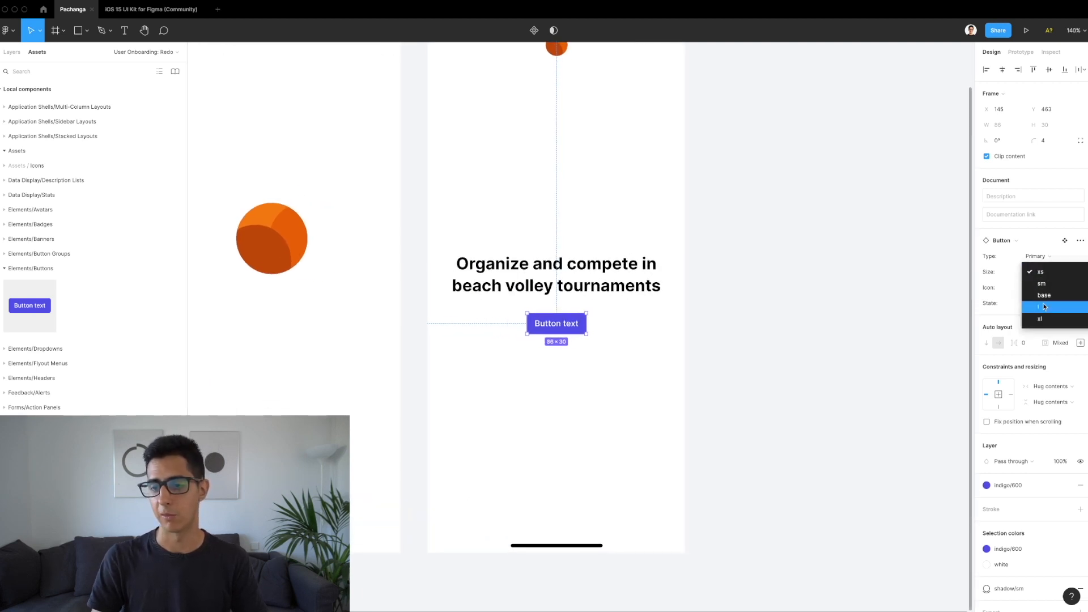
left_click(1043, 318)
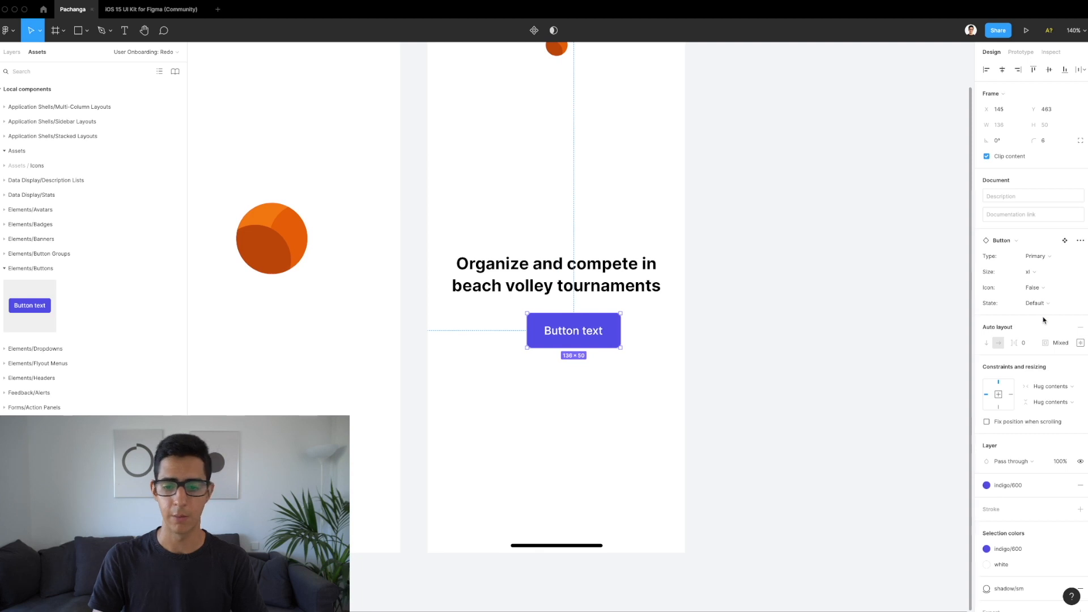
left_click(1057, 141)
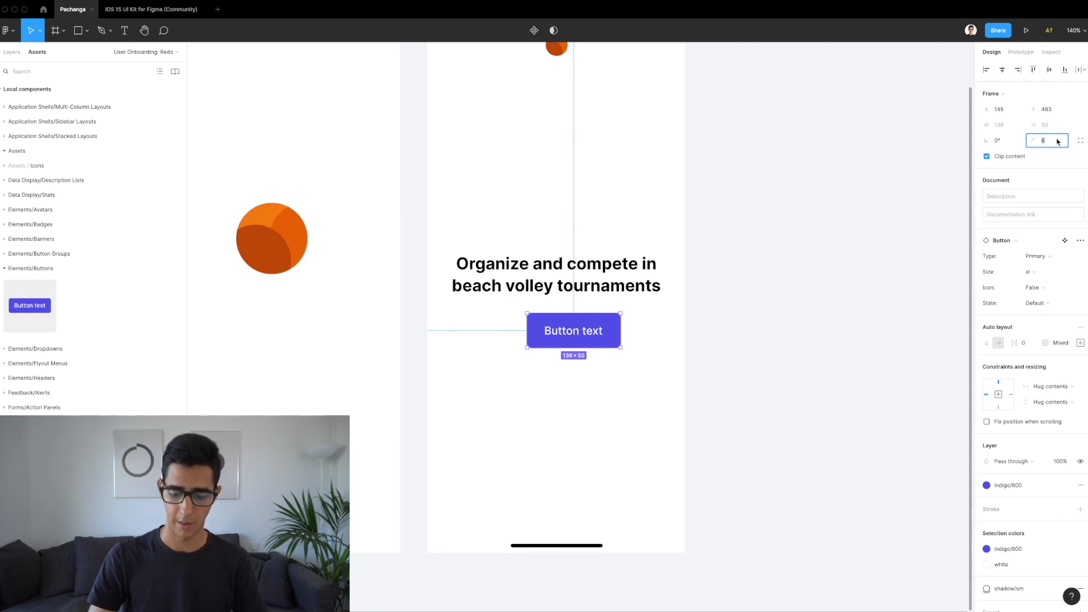
type("9999")
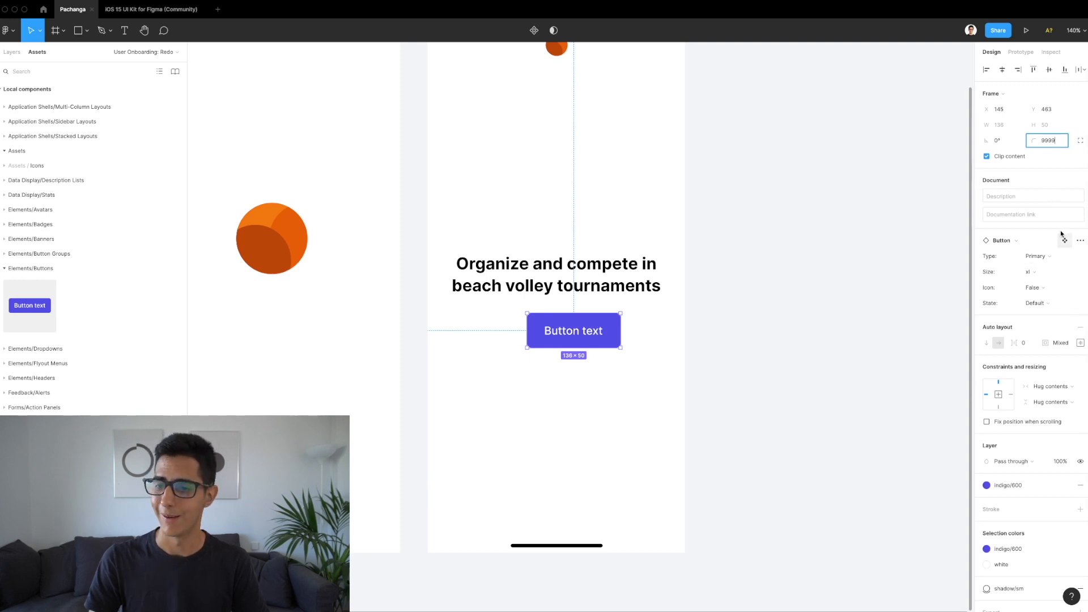
key("Return")
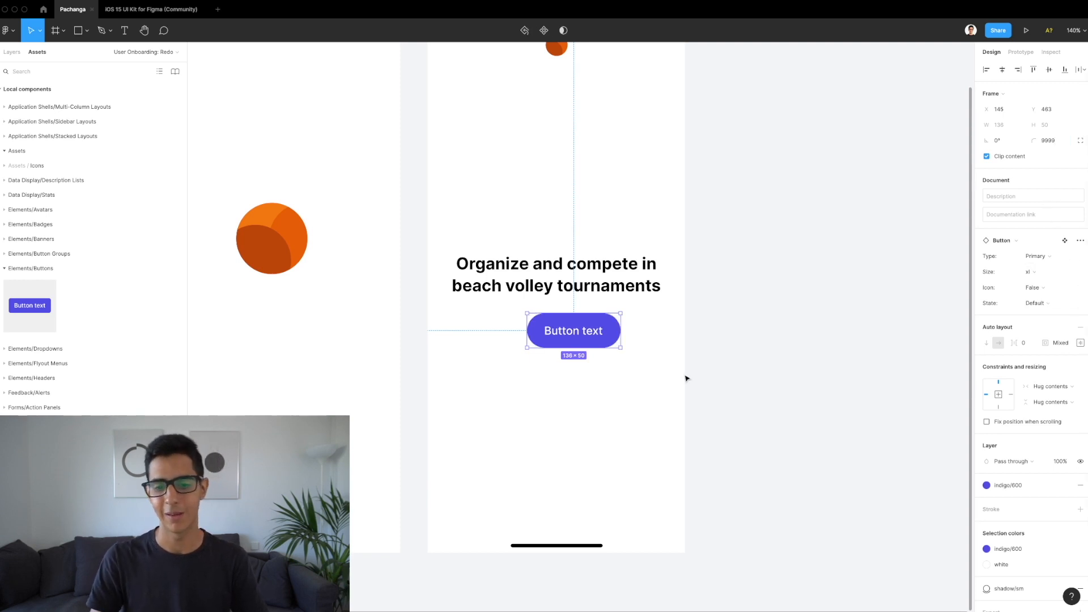
left_click_drag(568, 339, 549, 339)
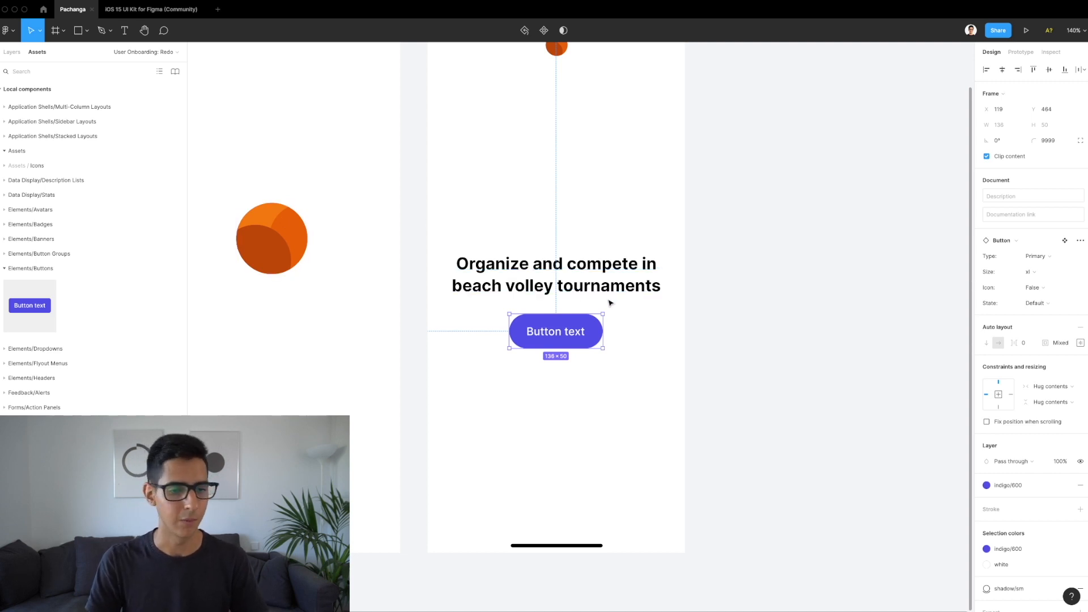
Step: Stretch the button to 335 px wide at X 20, leaving 20 px side margins
scroll(610, 303, "down", 1)
scroll(610, 302, "down", 2)
scroll(589, 303, "up", 1)
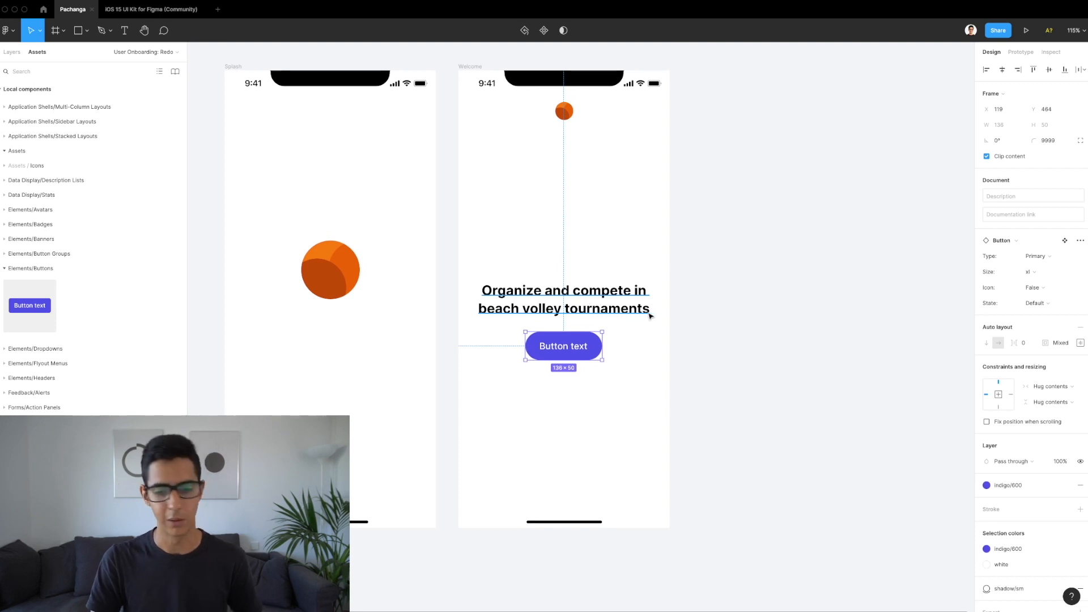
left_click_drag(616, 347, 646, 355)
left_click_drag(652, 349, 659, 349)
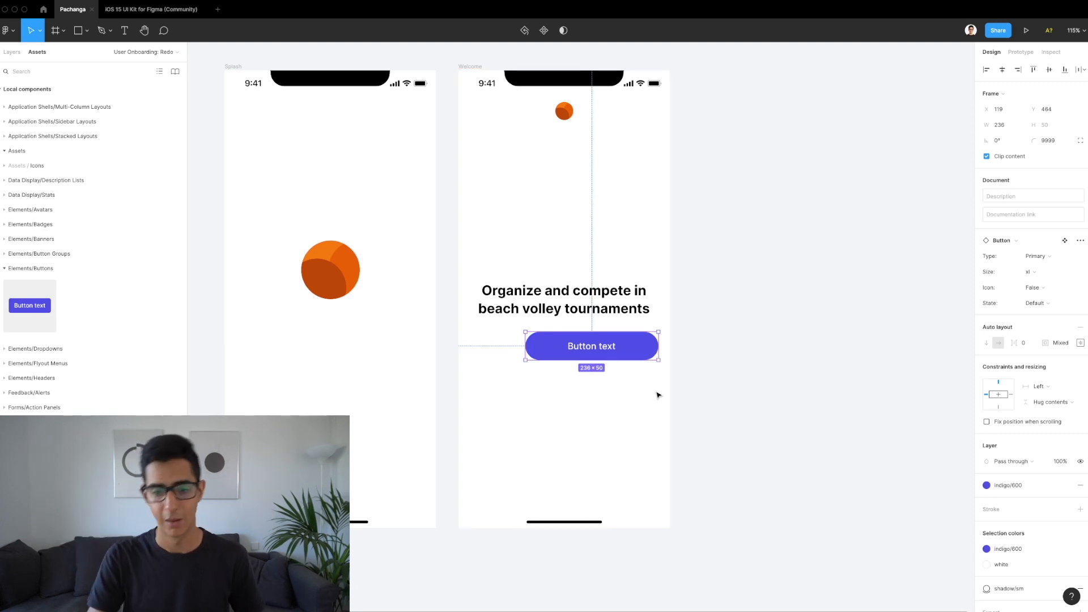
left_click_drag(518, 352, 470, 350)
key("alt")
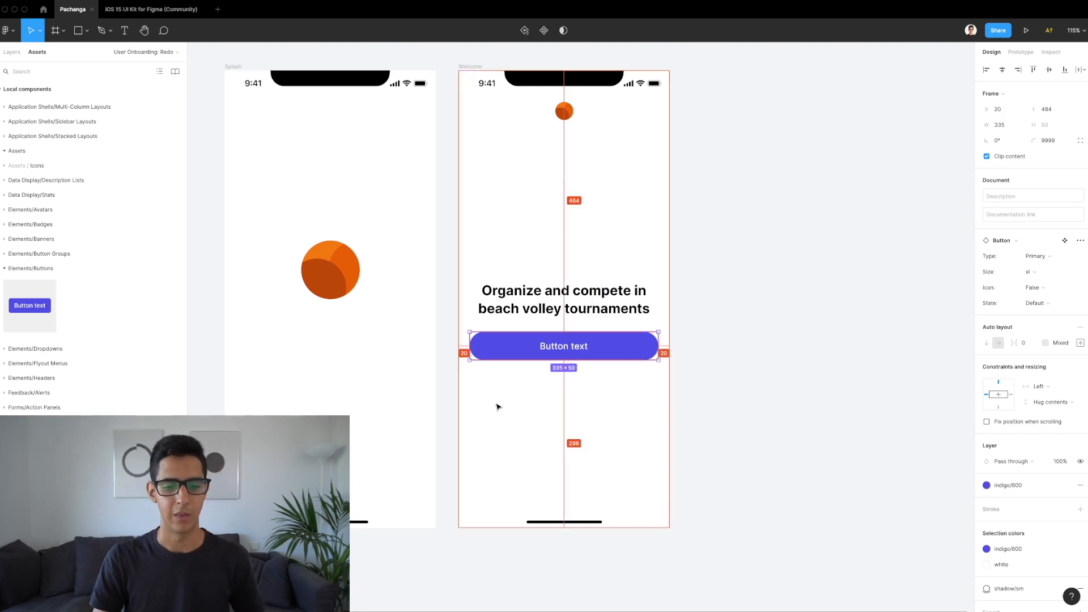
Step: Change the button label to 'Create account'
double_click(557, 350)
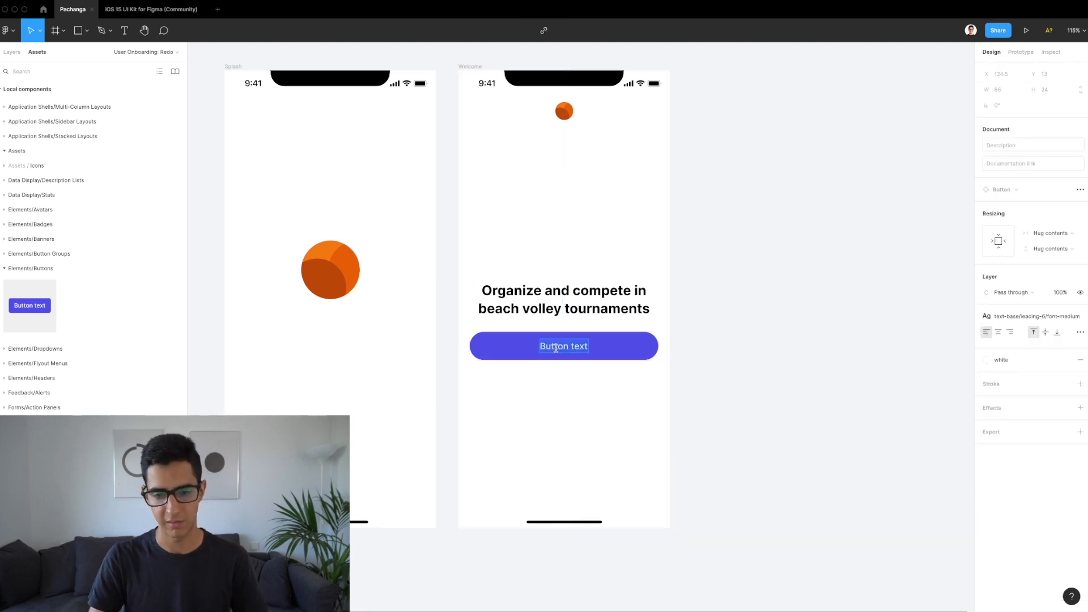
type("Create acc")
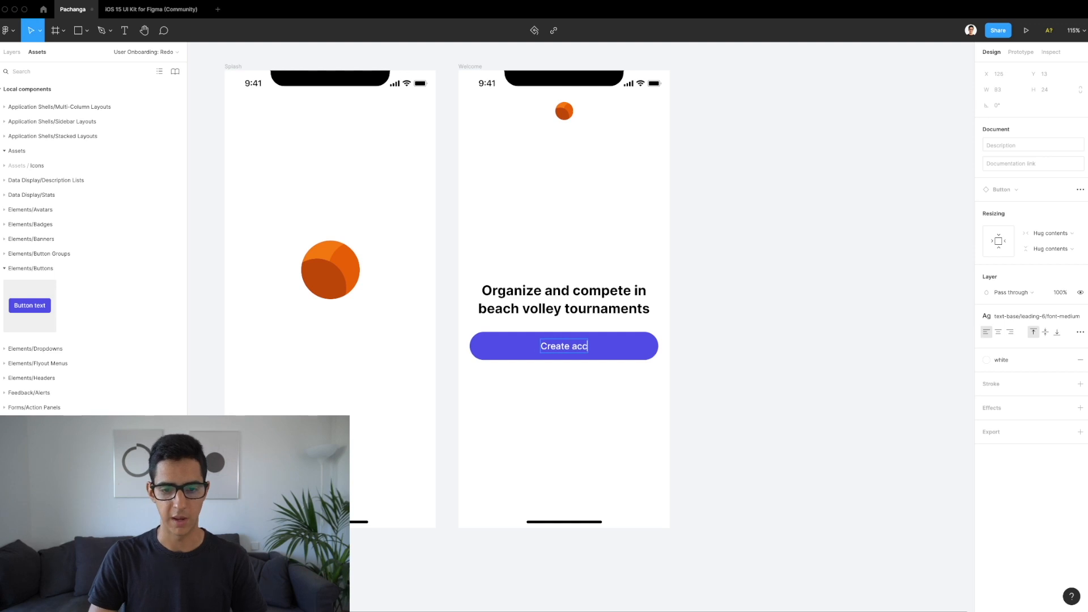
type("ount")
key("Escape")
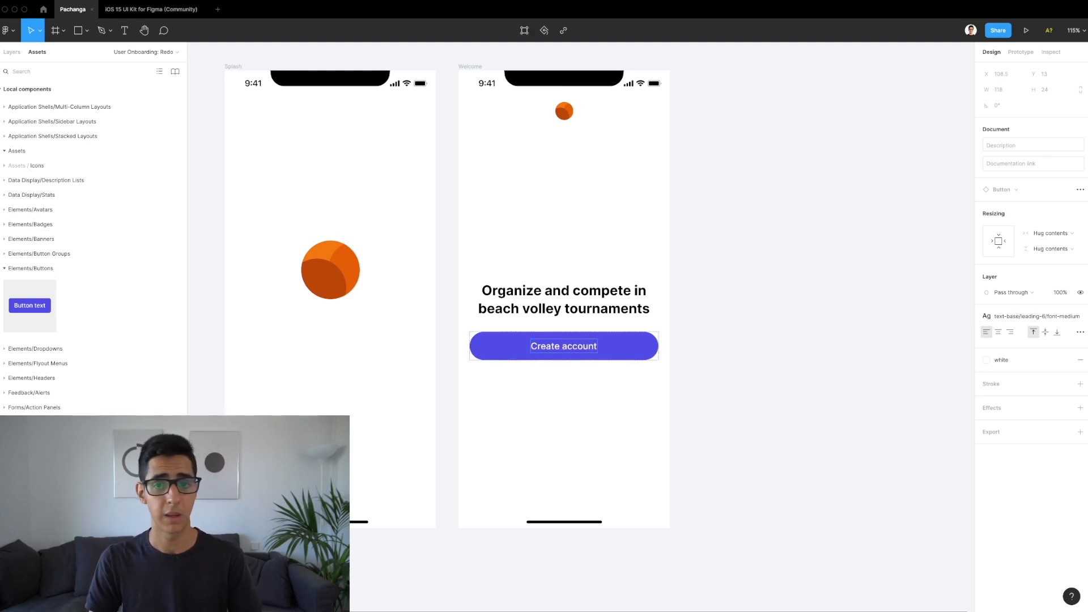
Step: Nudge the Create account button from Y 464 to 470 and give it Left and right constraints
left_click(554, 400)
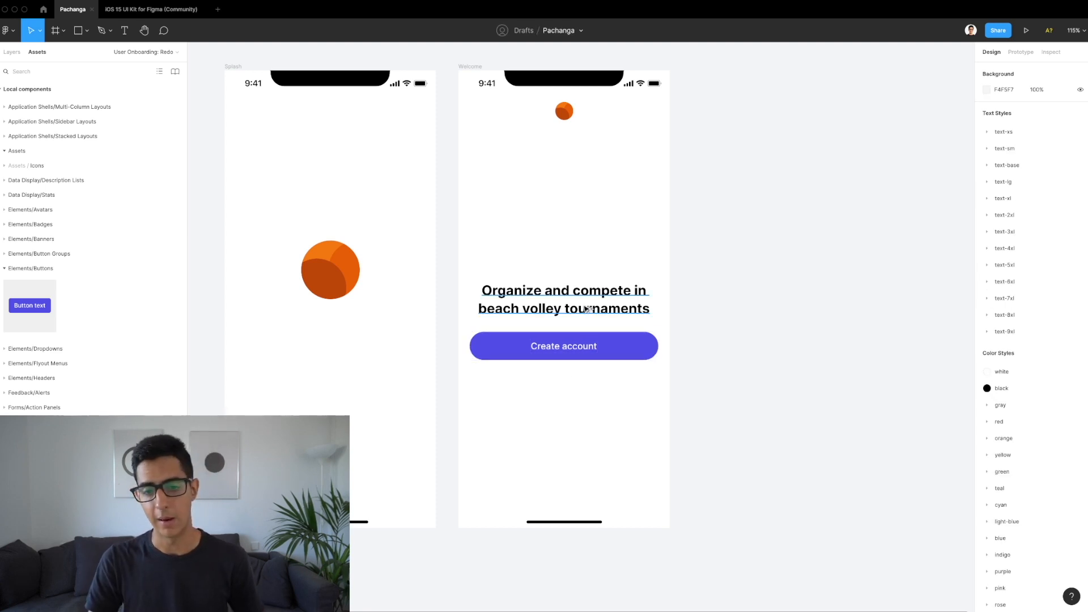
left_click(589, 355)
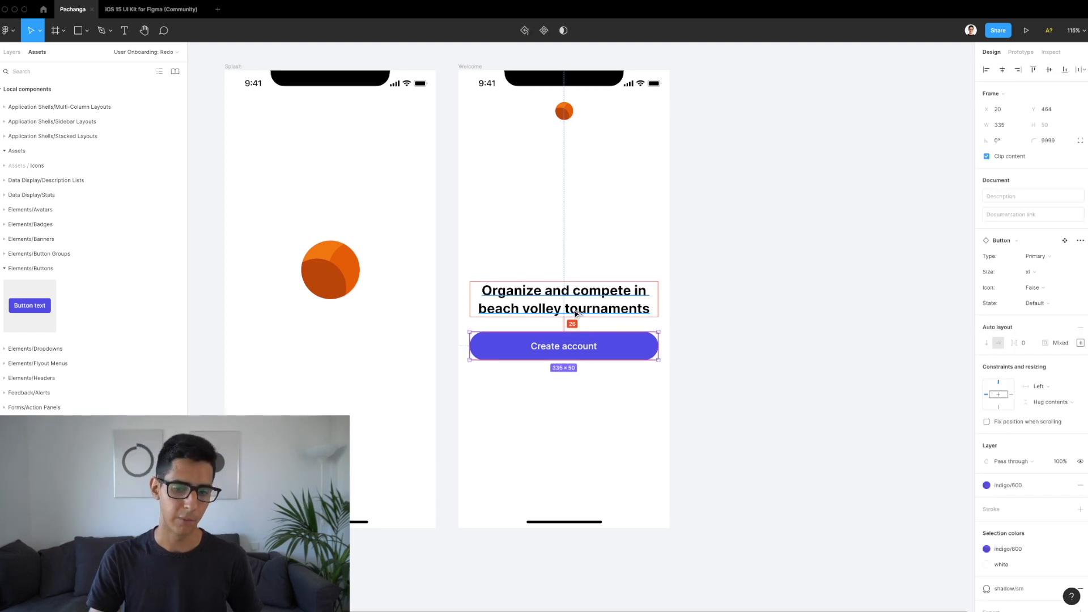
key("Down")
key("Down")
key("Down")
key("Down")
key("Down")
key("Down")
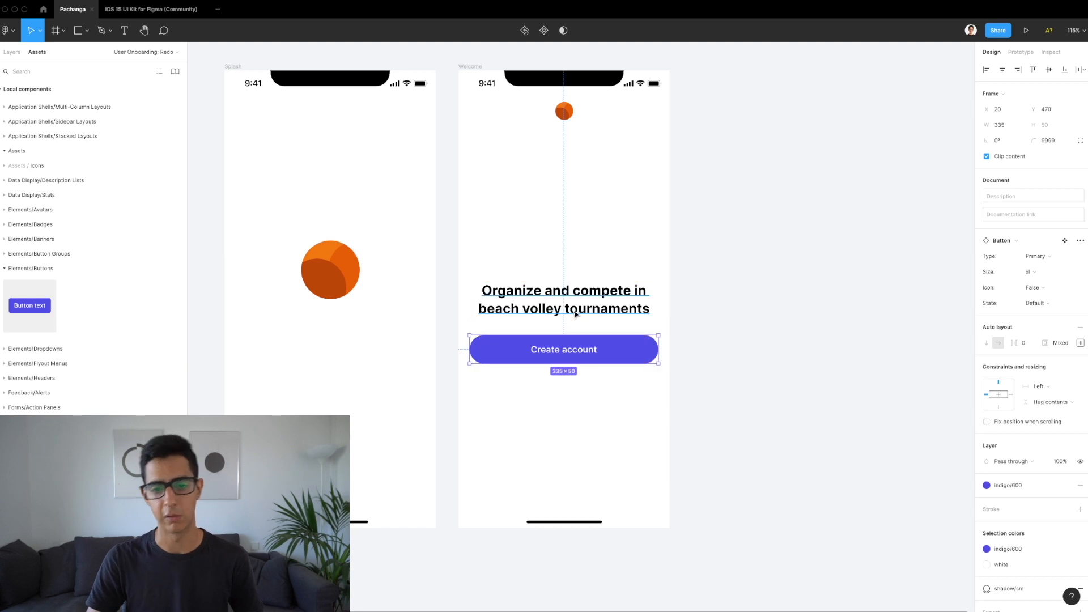
left_click(1049, 390)
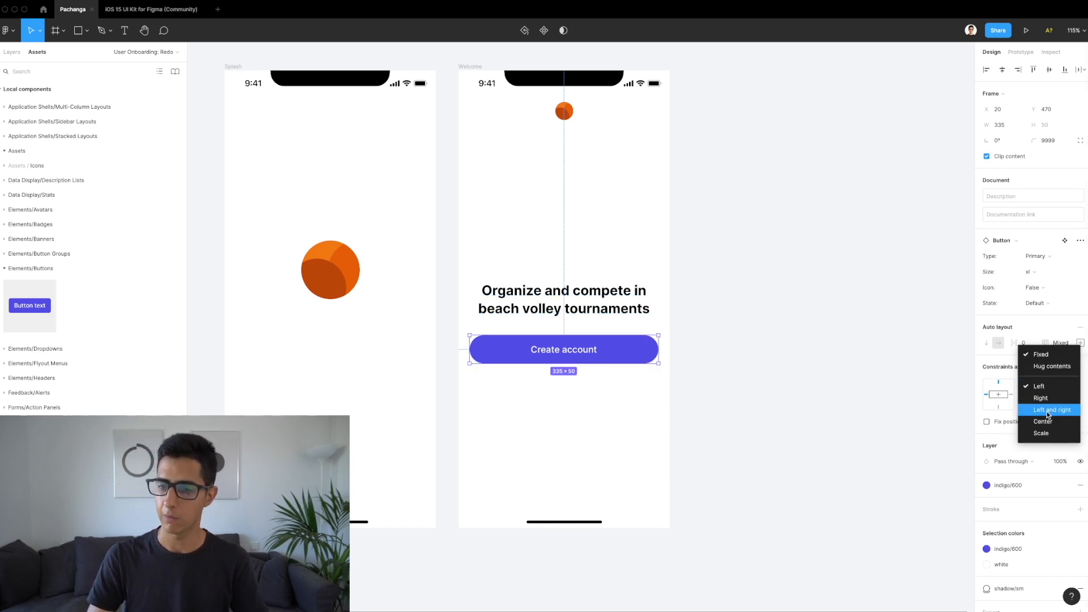
left_click(1049, 411)
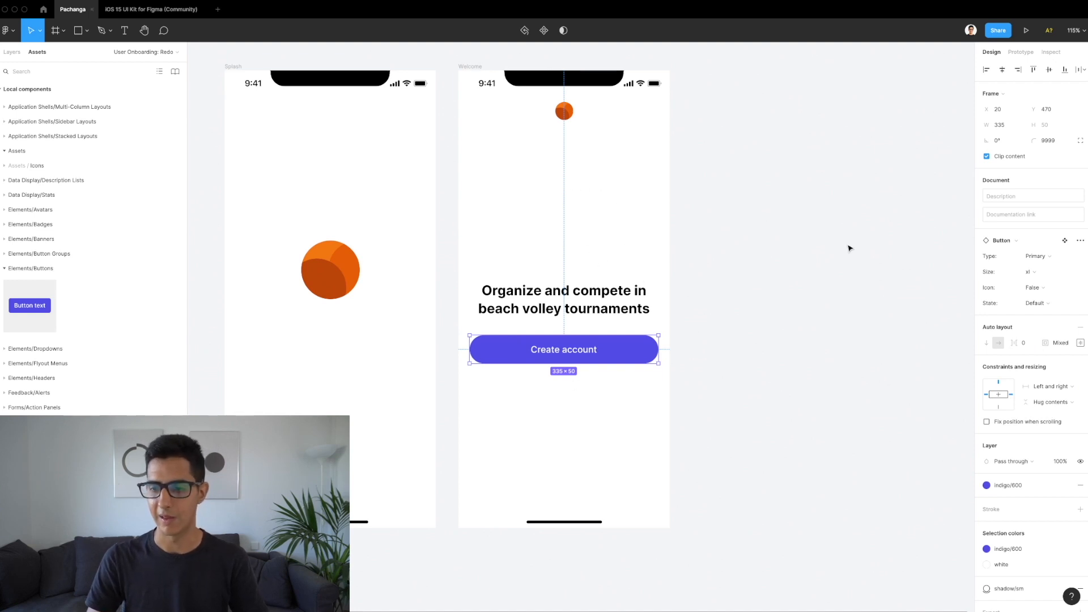
Step: Reselect the Create account button after accidentally selecting the orange logo
left_click(995, 487)
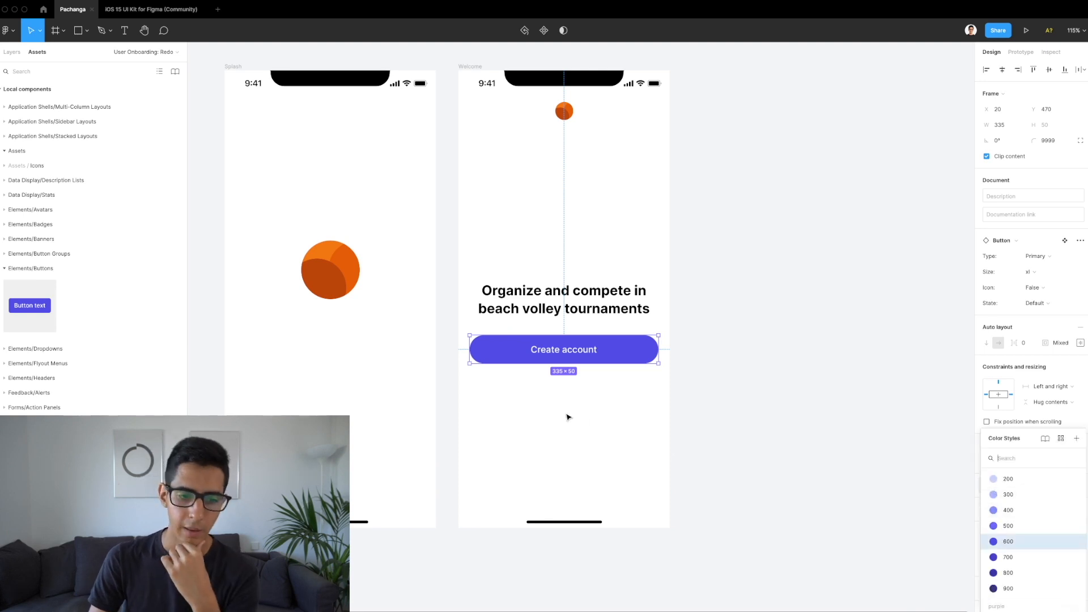
left_click(336, 251)
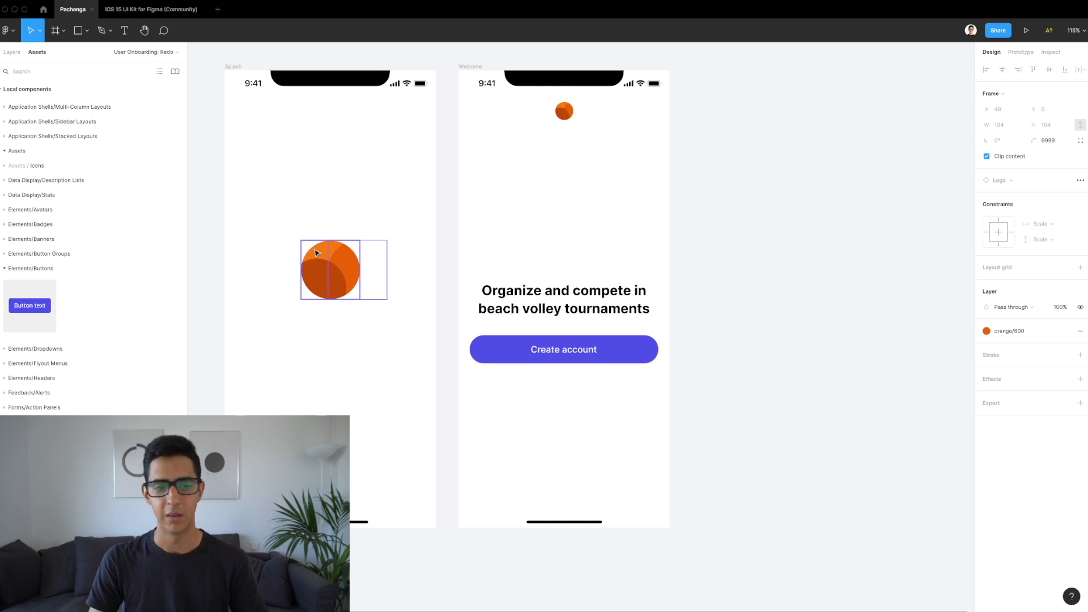
left_click(316, 253)
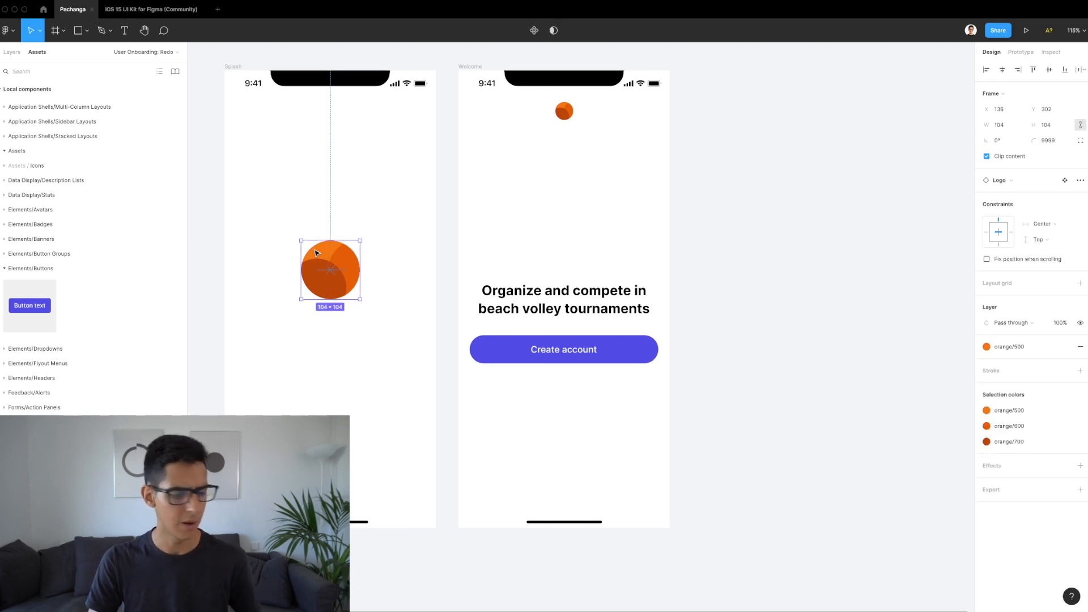
left_click(645, 354)
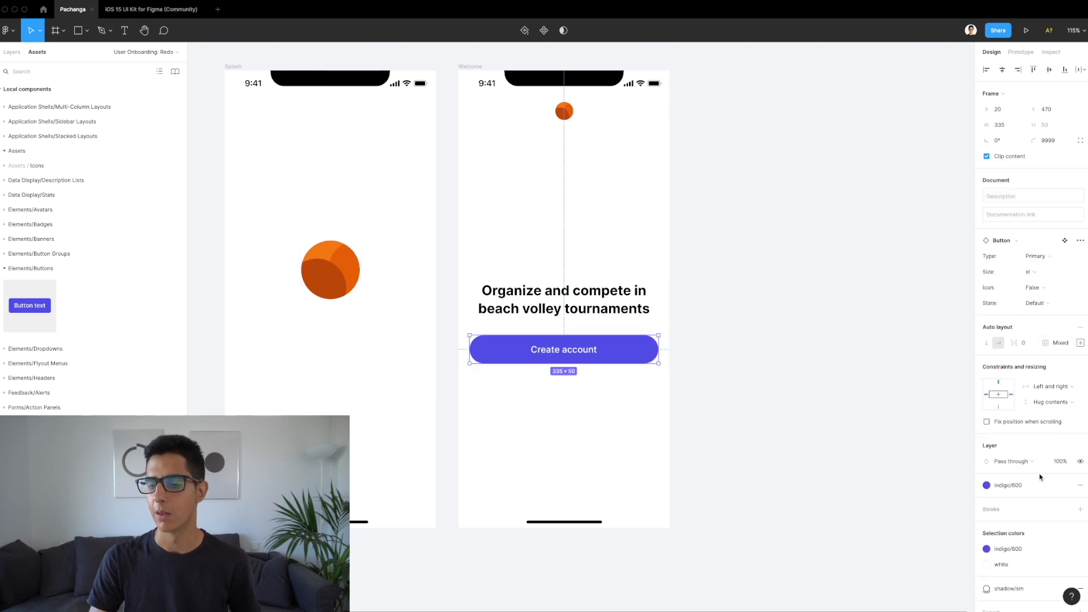
Step: Change the button's fill from indigo/600 to the orange/600 colour style and check the 32 px gap
scroll(1040, 477, "down", 1)
left_click(1020, 465)
scroll(1025, 499, "up", 2)
scroll(1026, 500, "down", 10)
scroll(1027, 501, "up", 2)
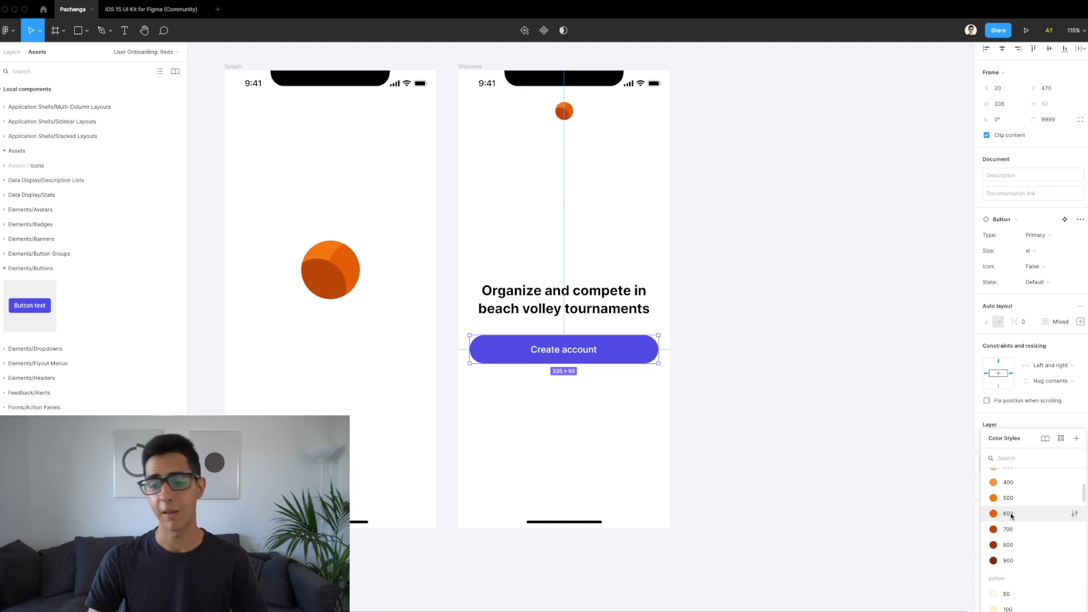
scroll(1002, 516, "up", 2)
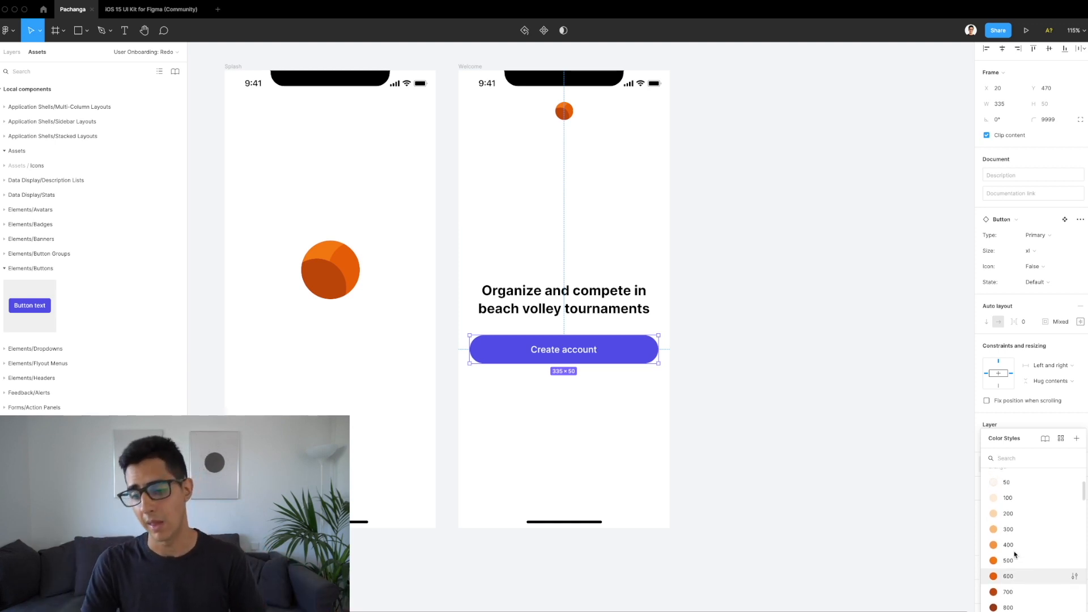
scroll(1011, 512, "up", 1)
scroll(1031, 561, "down", 2)
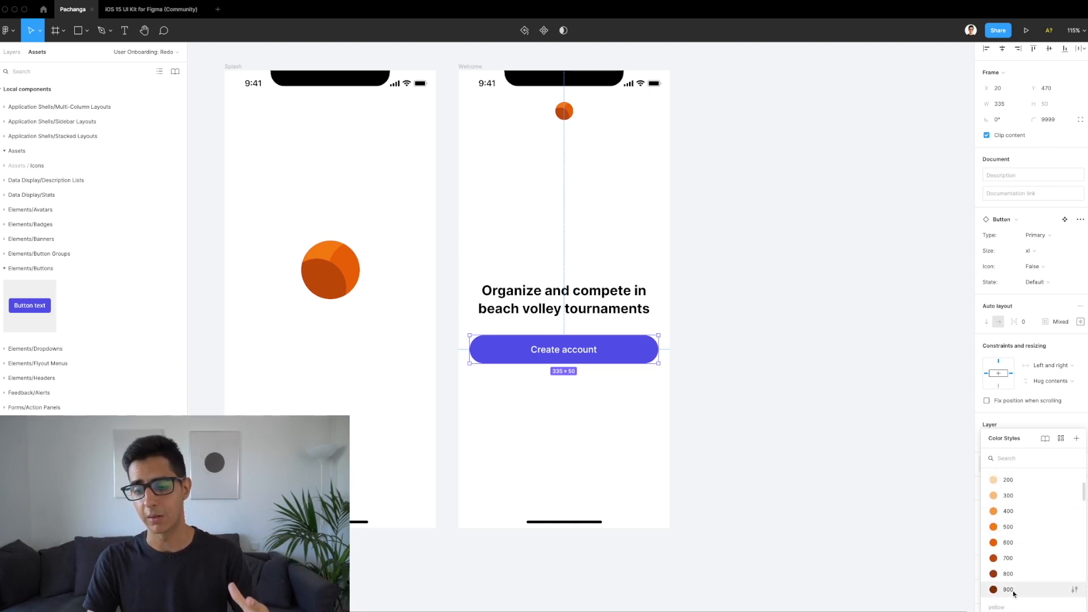
scroll(1010, 561, "up", 1)
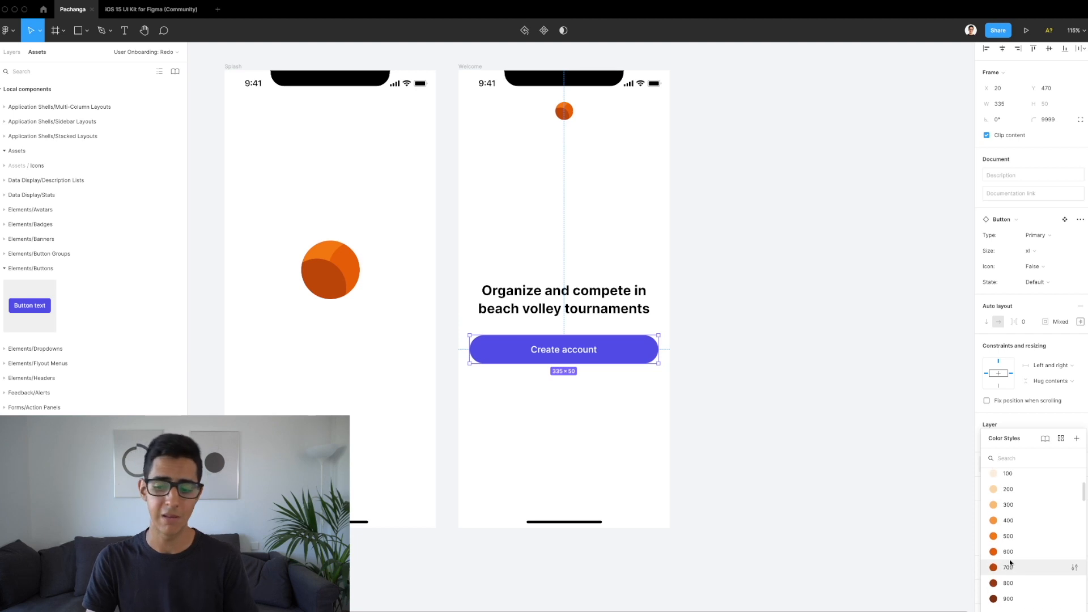
left_click(1009, 552)
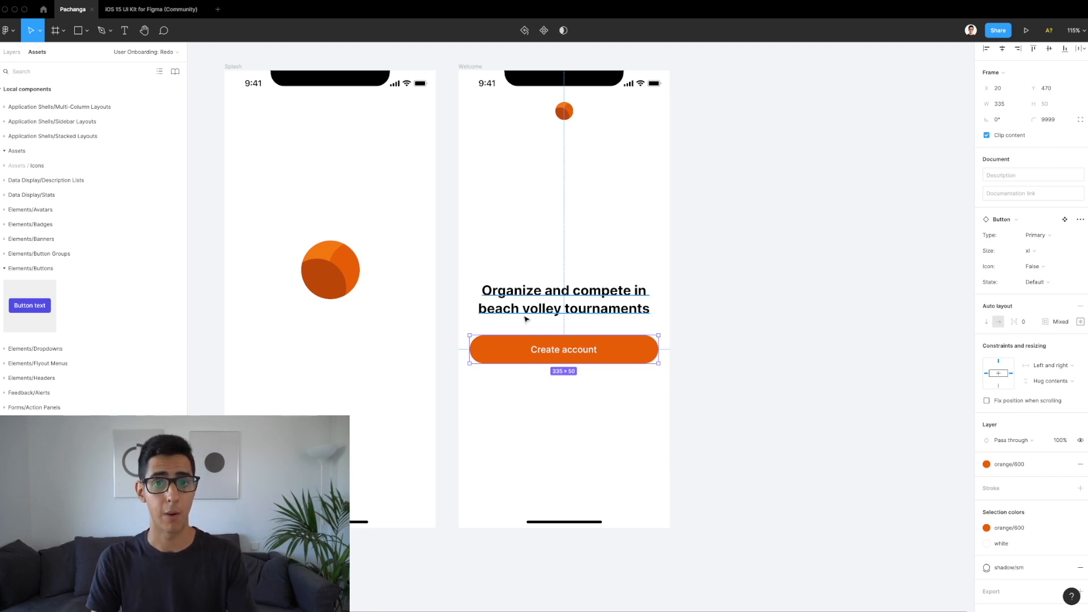
key("alt")
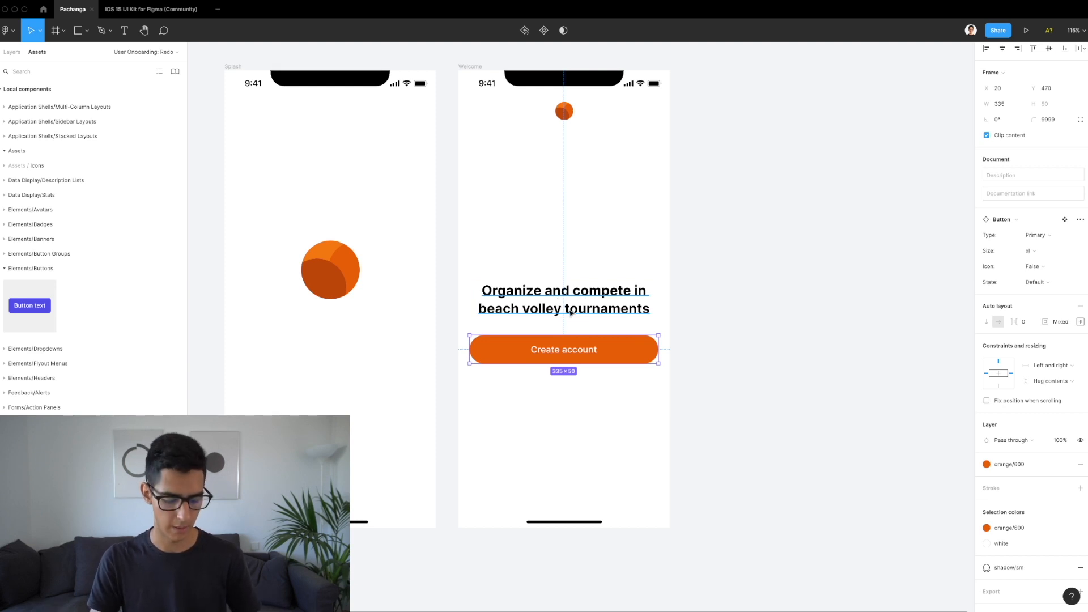
left_click(564, 314, "shift")
Step: Move the headline and Create account button up together until 333 px remains above and below
key("alt+1")
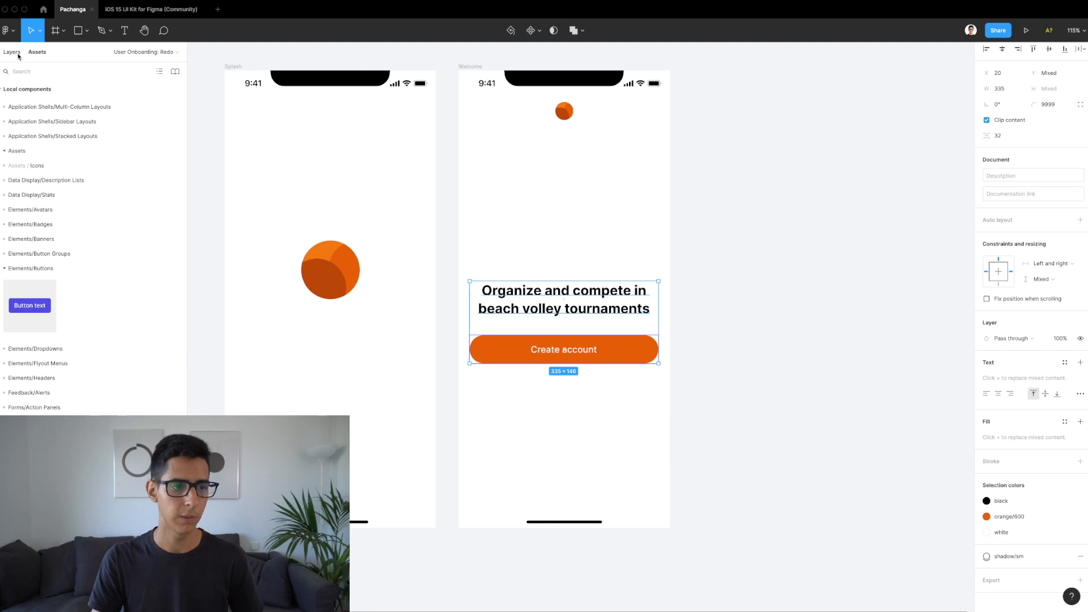
left_click(565, 194)
left_click(590, 360)
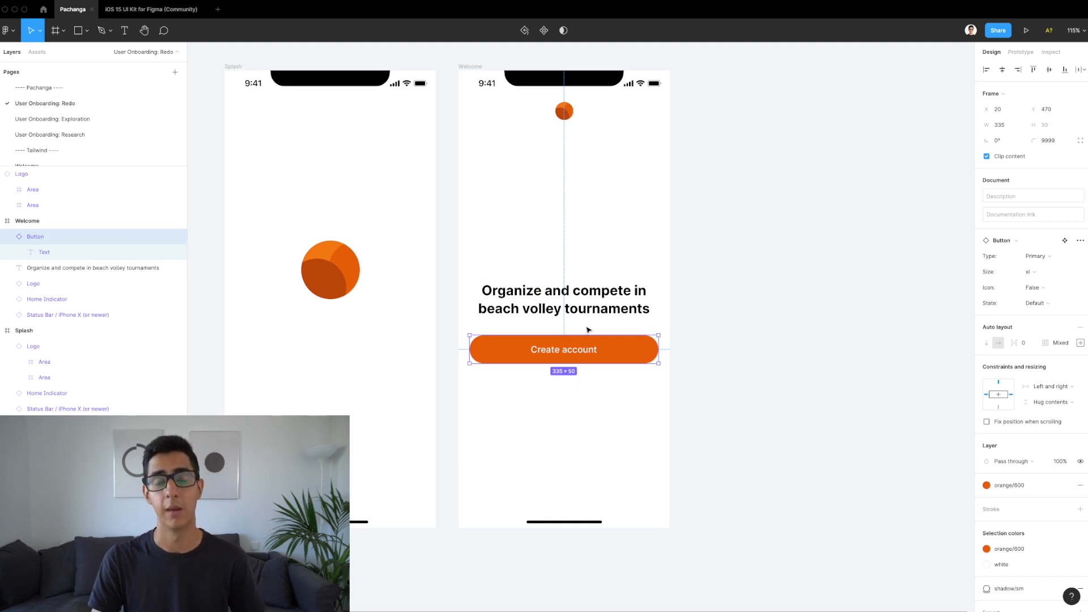
left_click(584, 310, "shift")
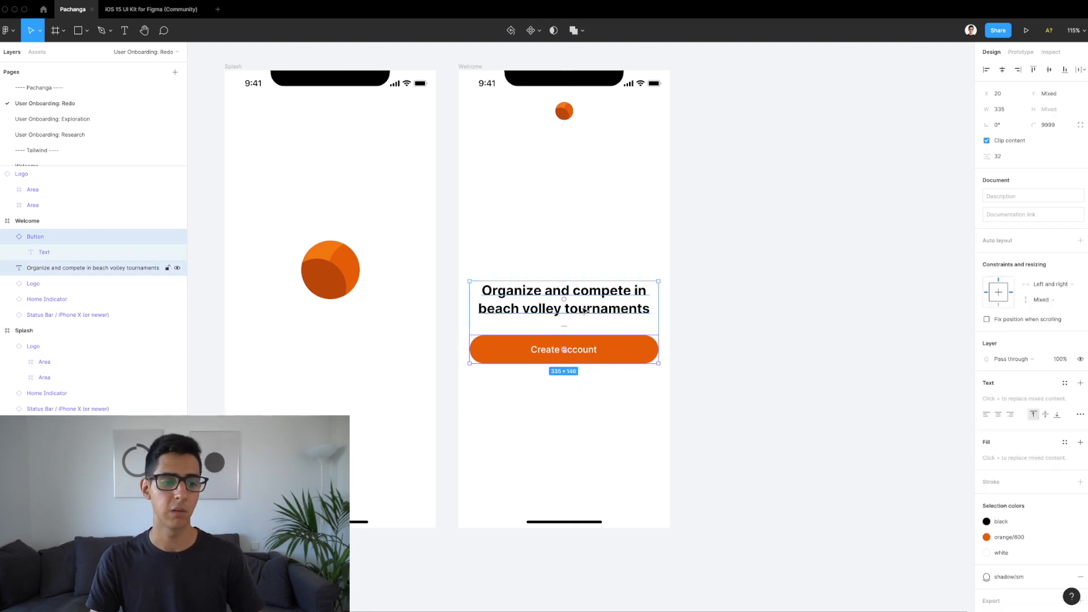
left_click_drag(583, 307, 585, 287)
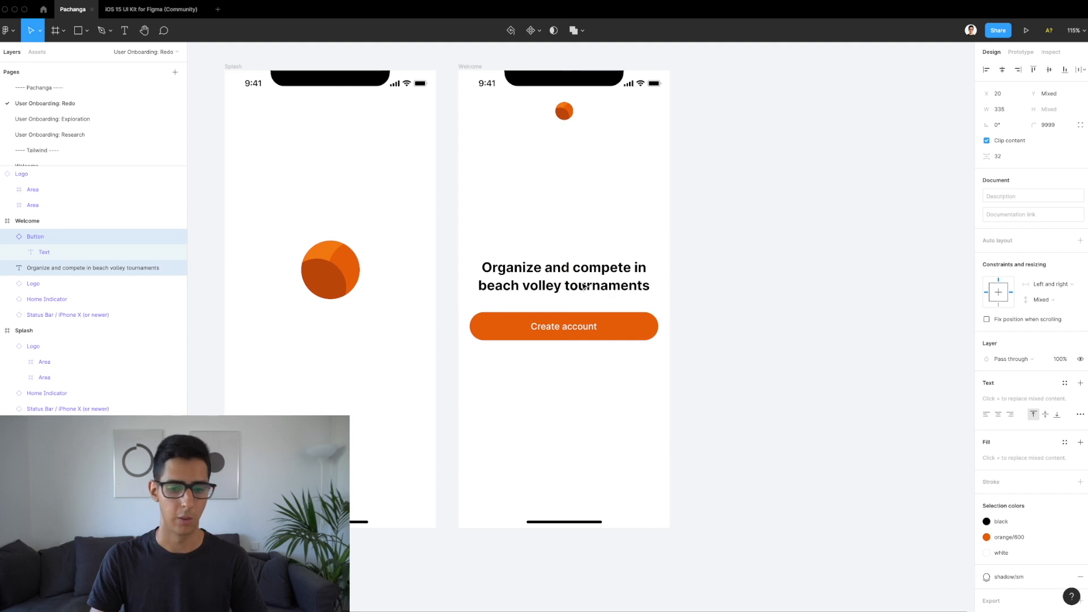
key("alt")
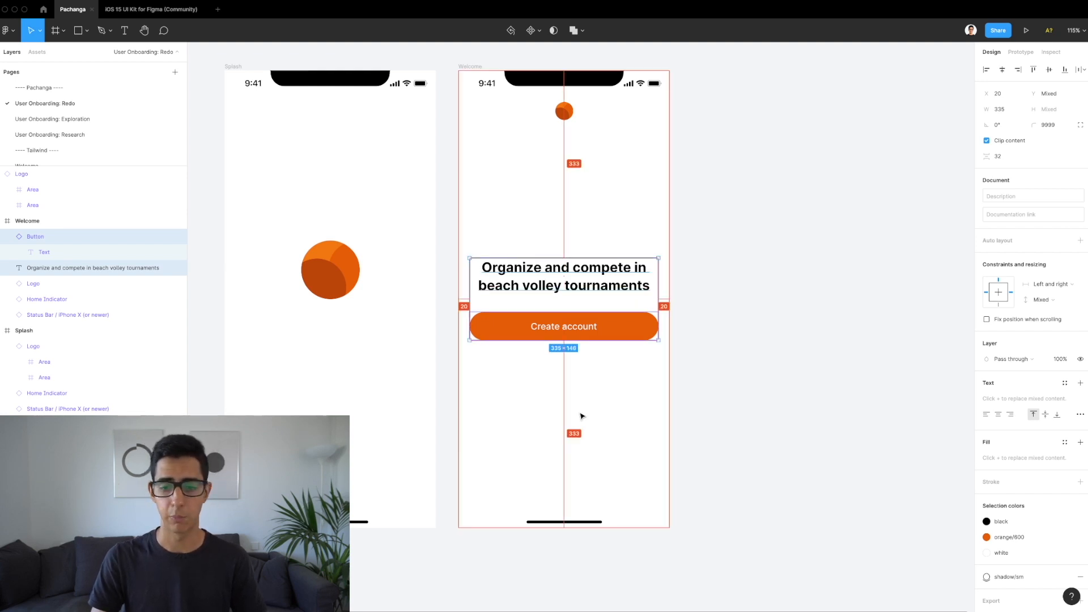
left_click(581, 415)
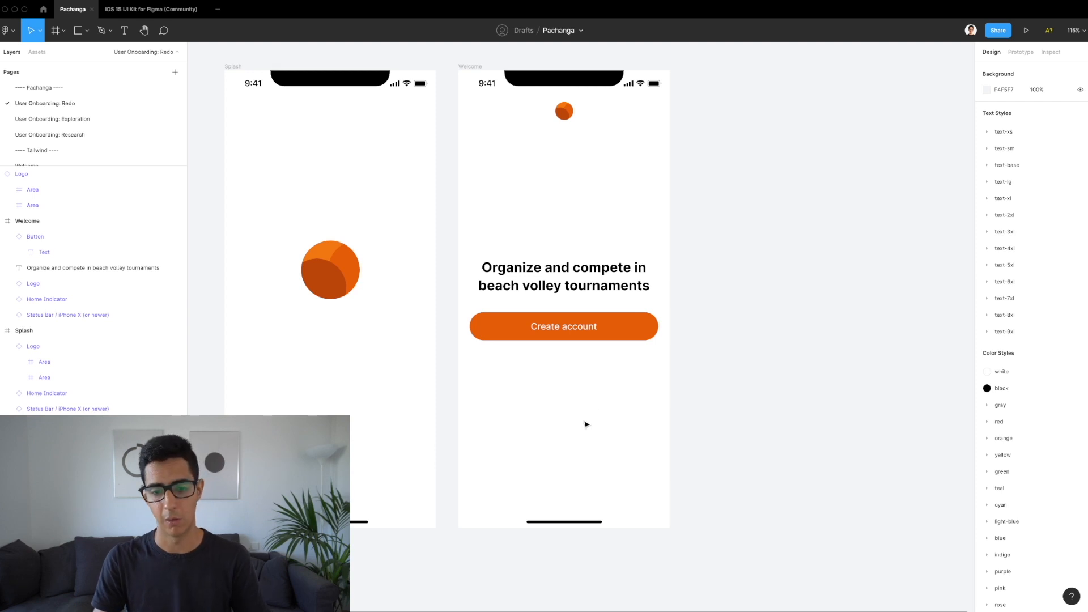
Step: Add a text layer reading 'Already a member? Log in' below the button
key("t")
left_click(524, 457)
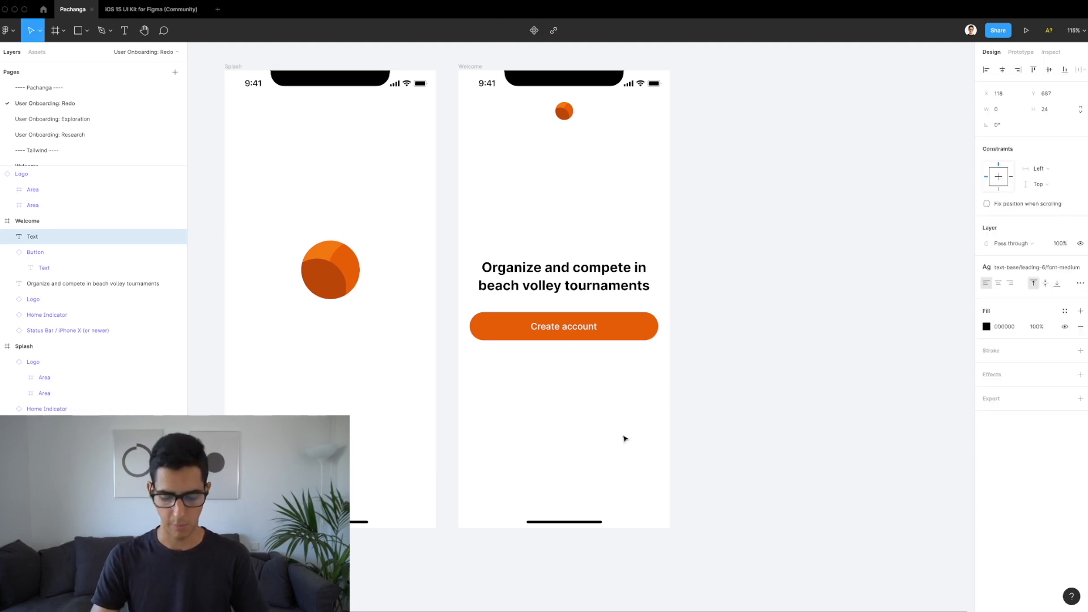
type("Already a")
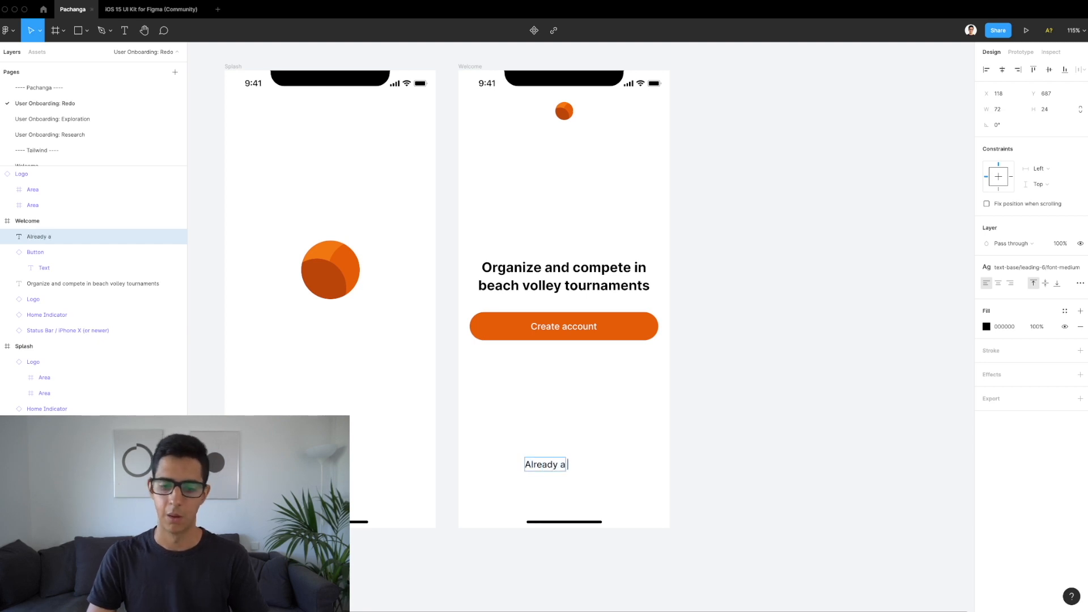
type(" member?")
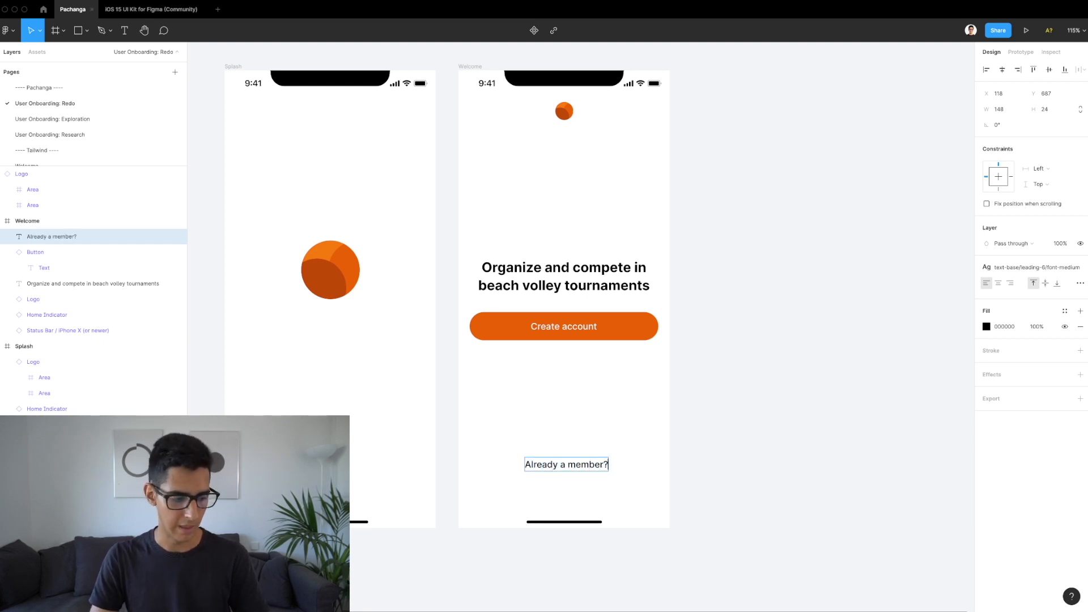
type(" Log in")
key("Escape")
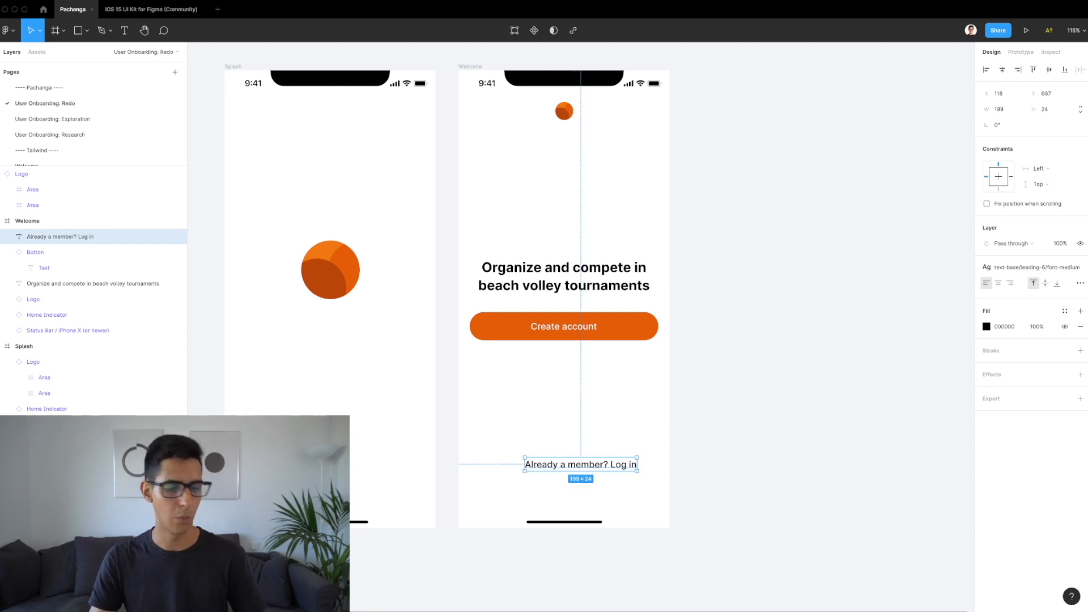
left_click_drag(579, 468, 570, 468)
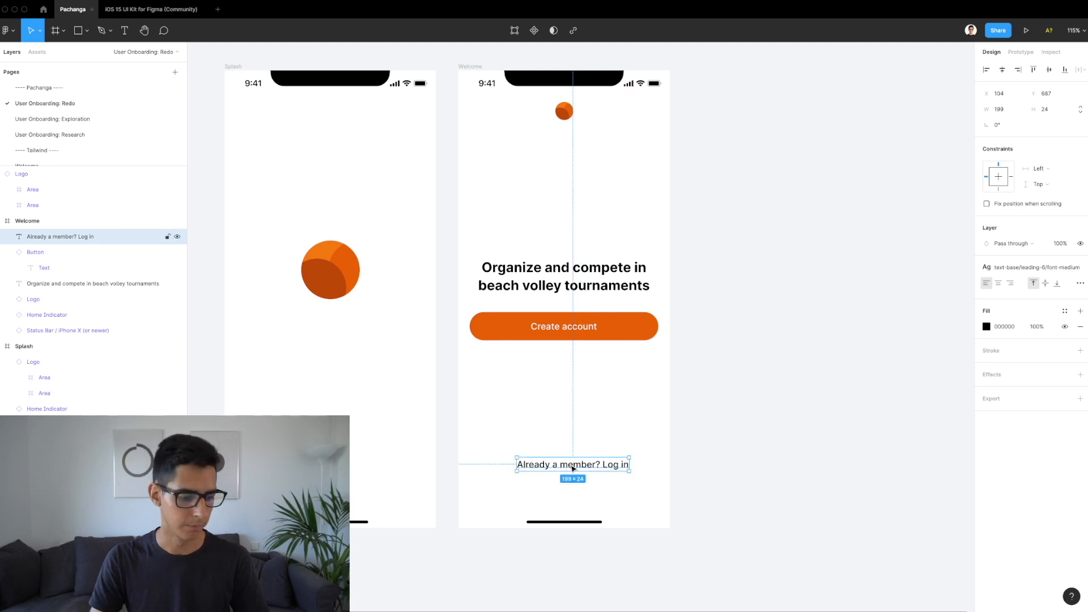
Step: Apply the 14/20 medium text style and move the text near the bottom at Y 728
left_click(1018, 271)
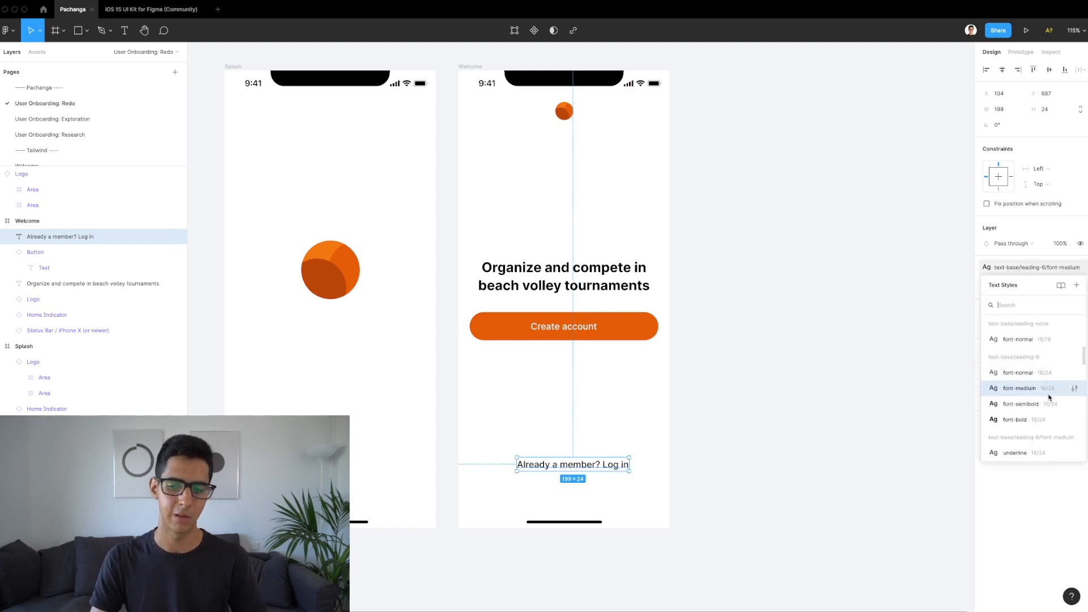
scroll(1048, 406, "up", 5)
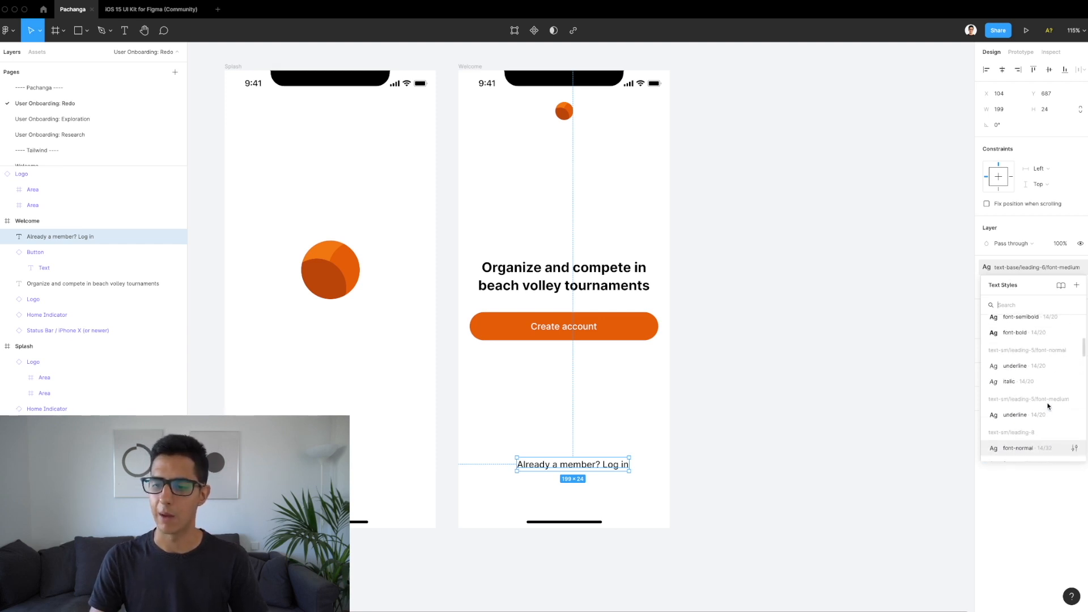
scroll(1048, 406, "up", 2)
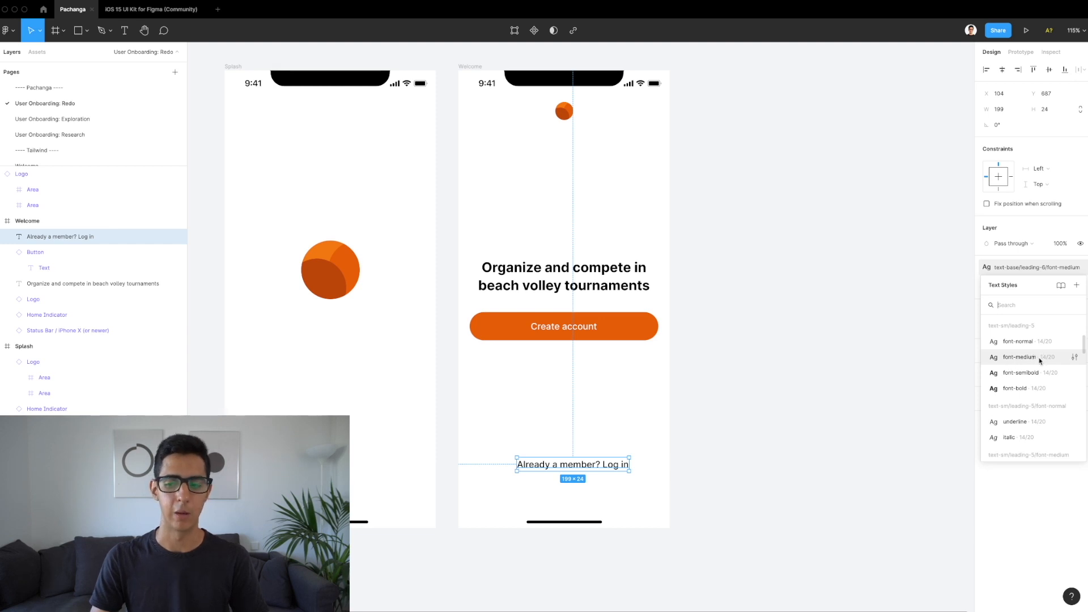
left_click(1040, 361)
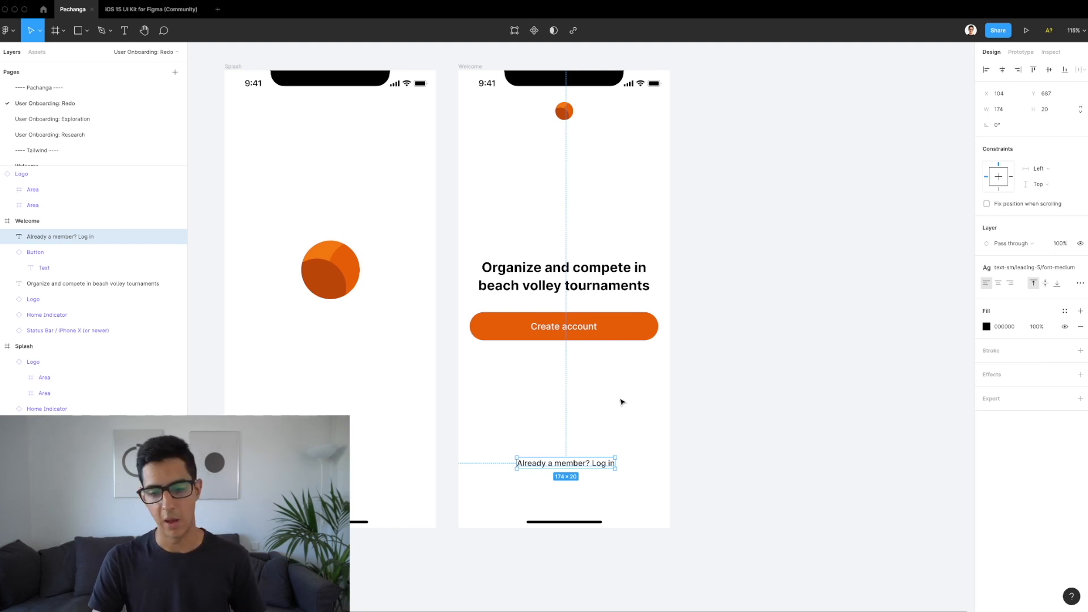
left_click_drag(580, 468, 579, 491)
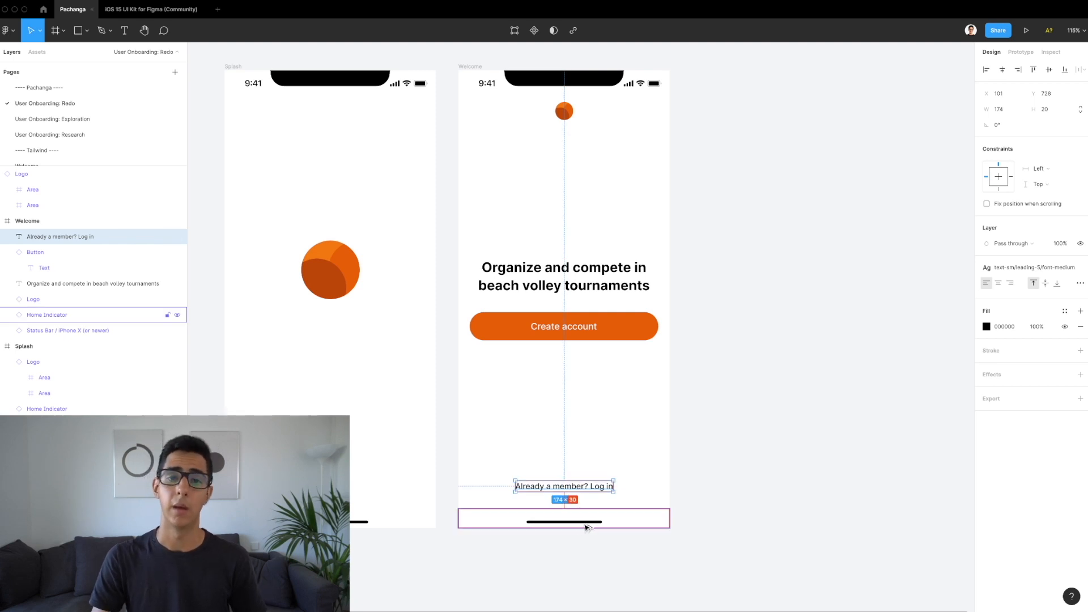
key("alt")
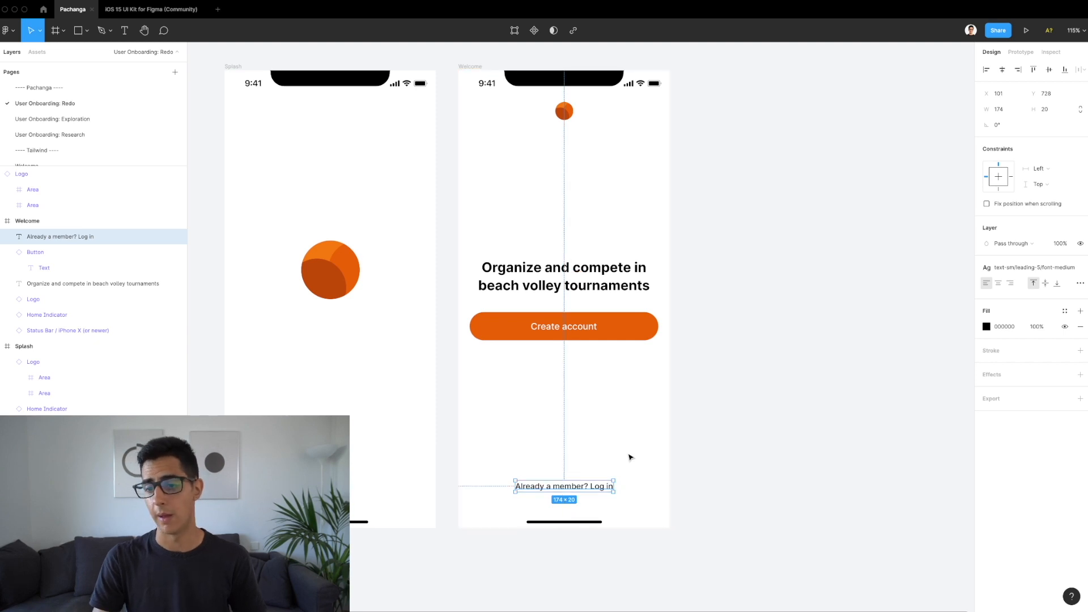
Step: Colour the 'Already a member? Log in' text with the gray/700 colour style
left_click(1065, 311)
left_click(1007, 386)
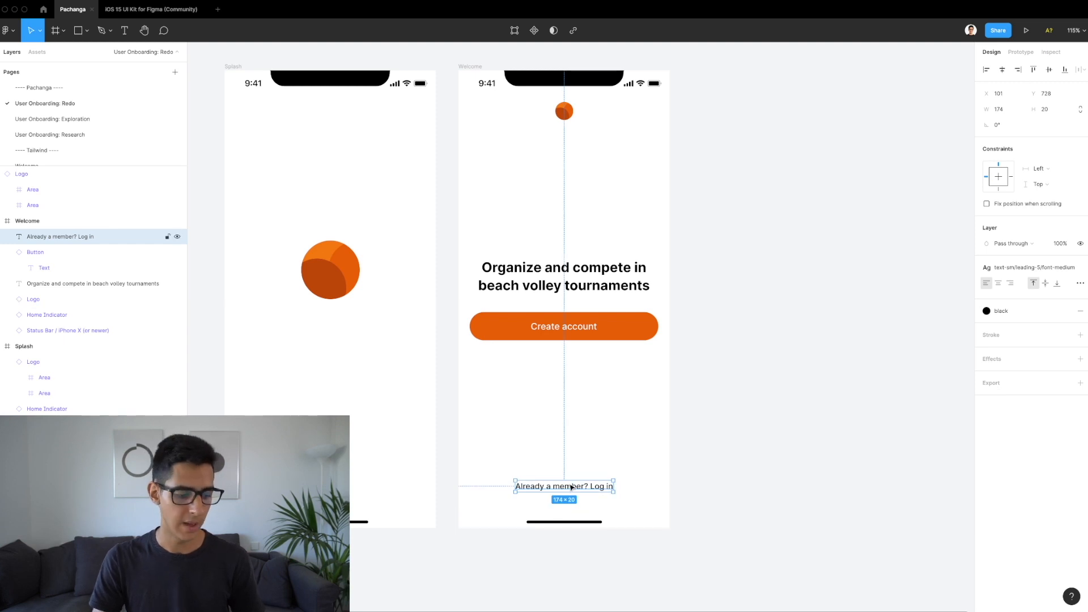
left_click(998, 310)
scroll(1051, 459, "down", 3)
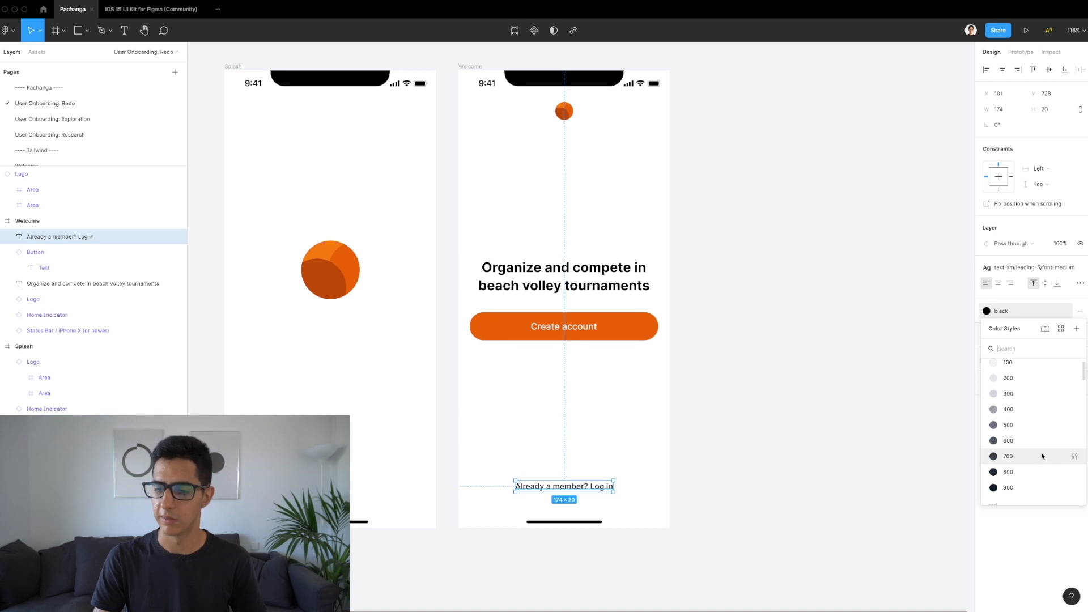
left_click(1008, 456)
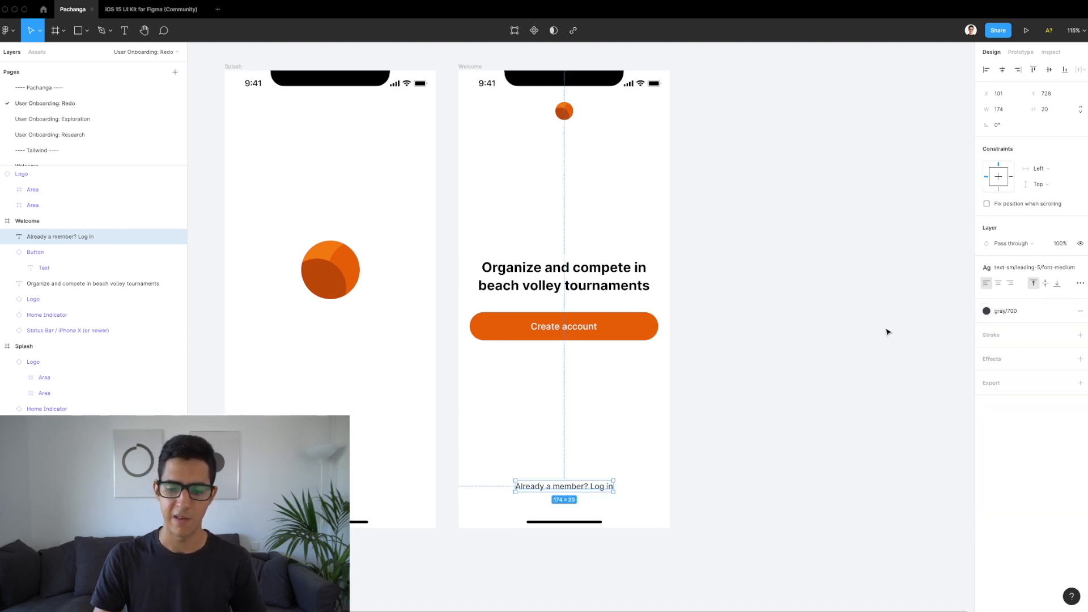
Step: Recolour just the words 'Log in' with the orange/600 colour style
double_click(582, 493)
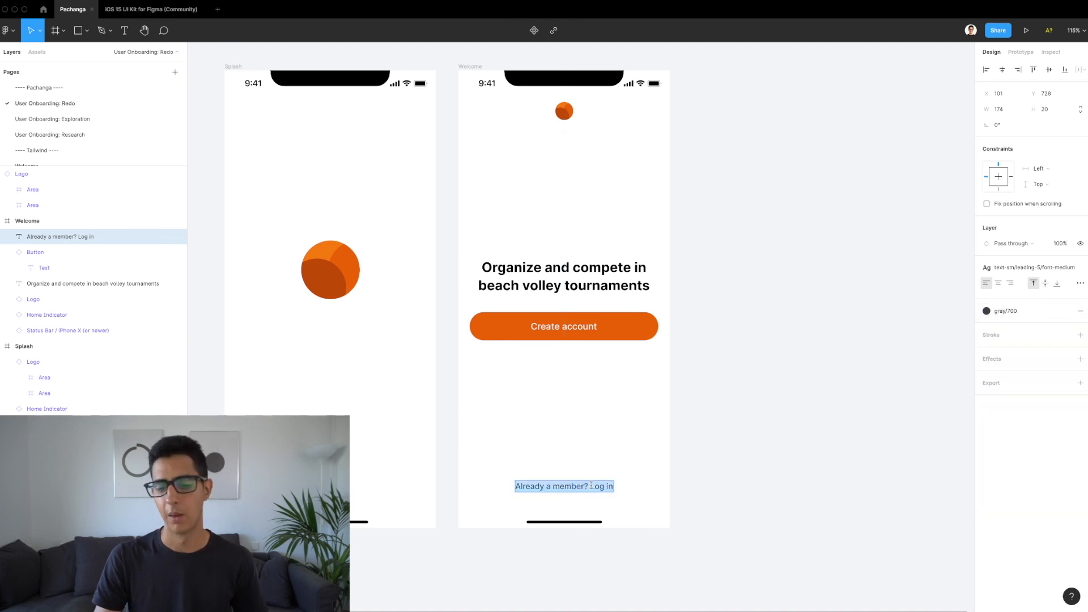
left_click(590, 486)
left_click_drag(590, 486, 629, 485)
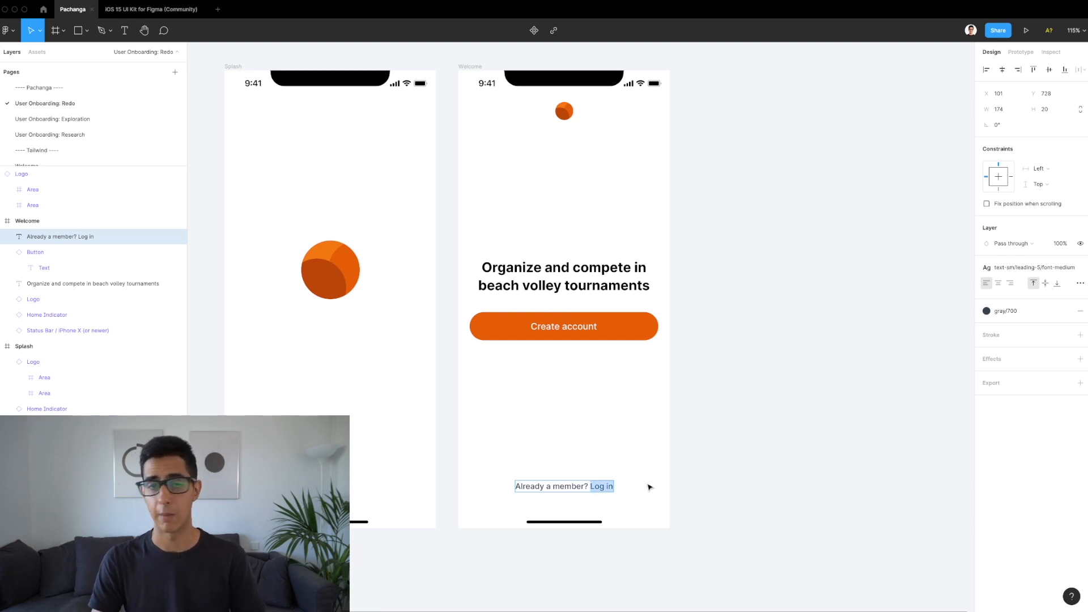
left_click(1006, 311)
scroll(1034, 427, "down", 5)
scroll(1035, 426, "down", 2)
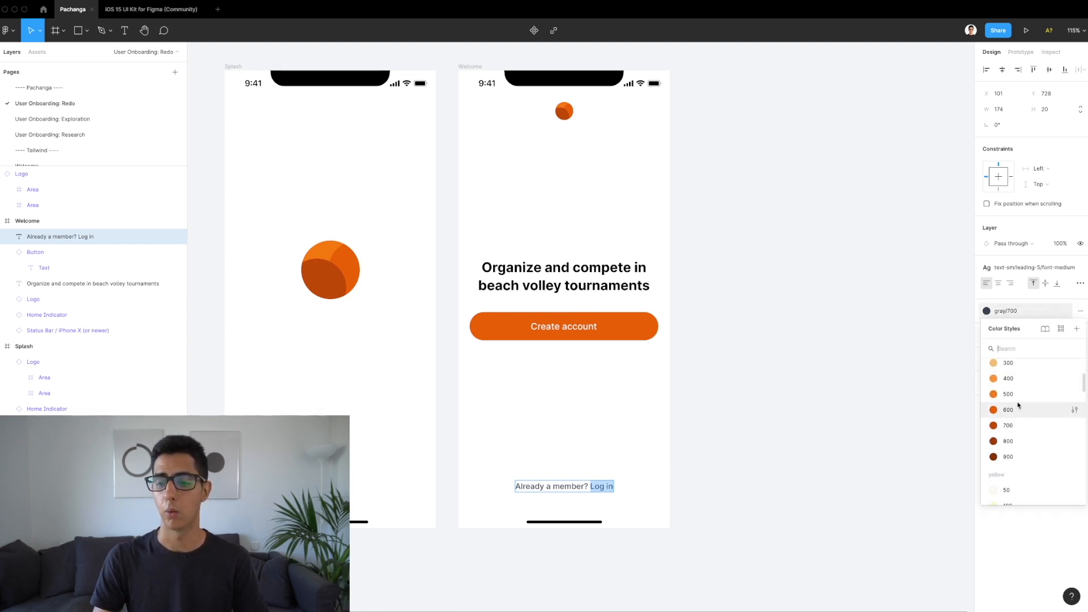
left_click(1018, 409)
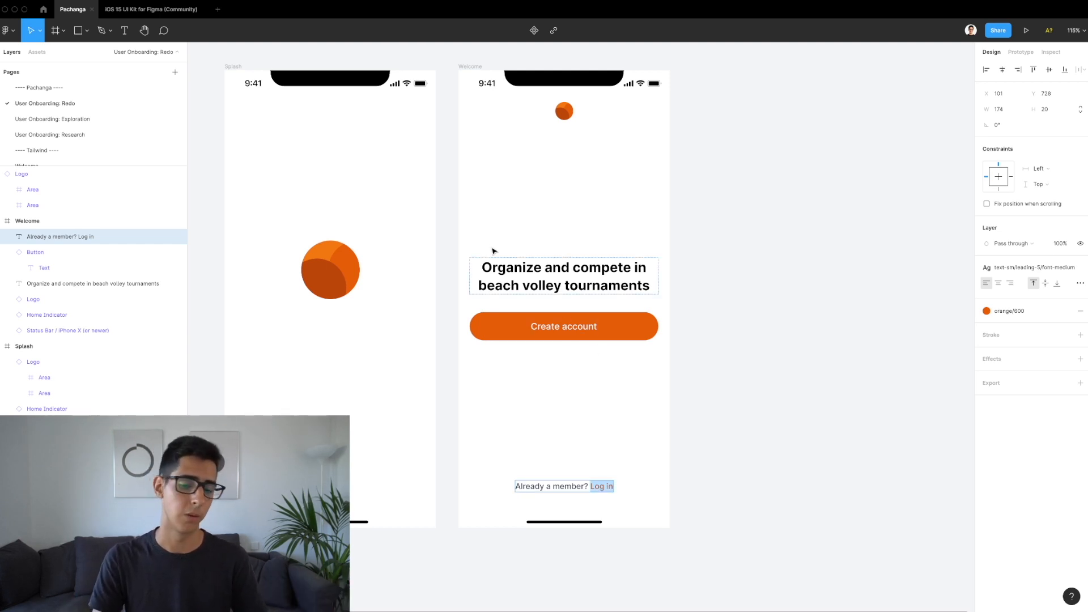
key("Escape")
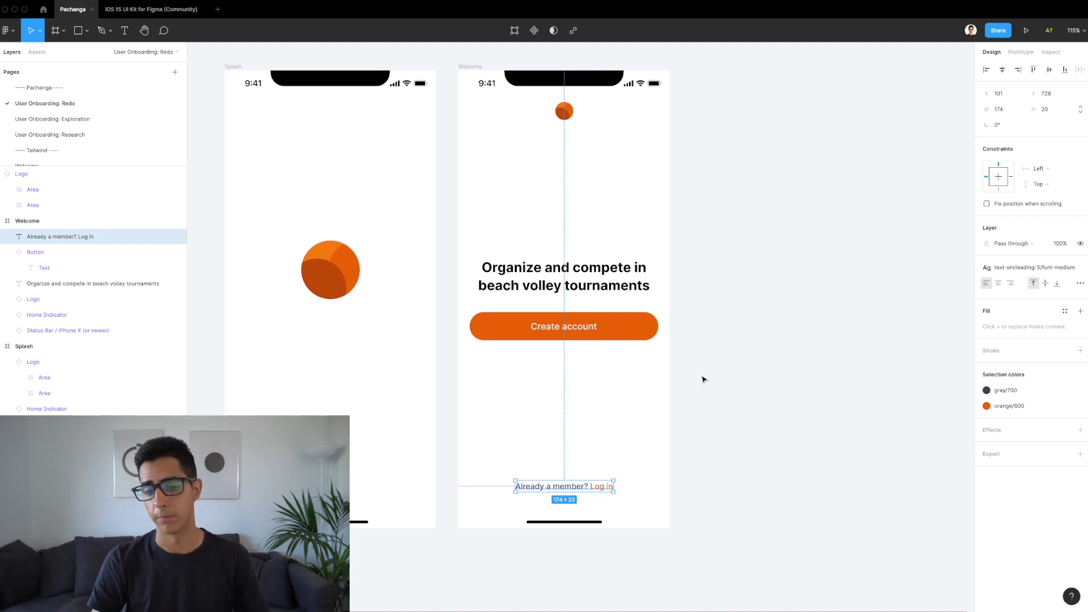
Step: Set the login text's constraints to Center and Bottom, comparing against the heading's settings
left_click(1053, 169)
left_click(1037, 204)
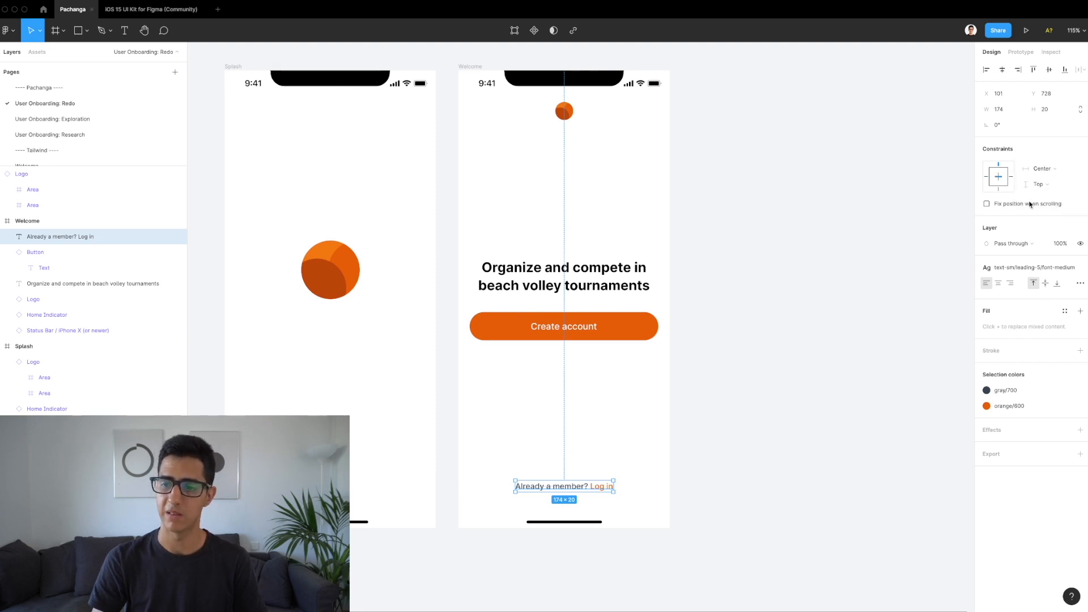
left_click(998, 191)
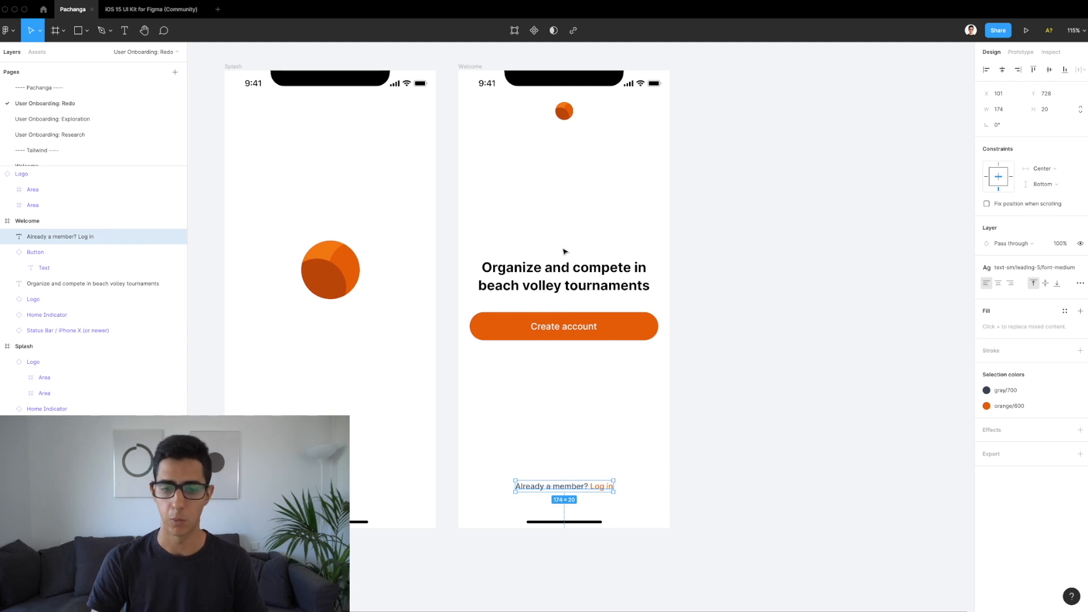
left_click(555, 278)
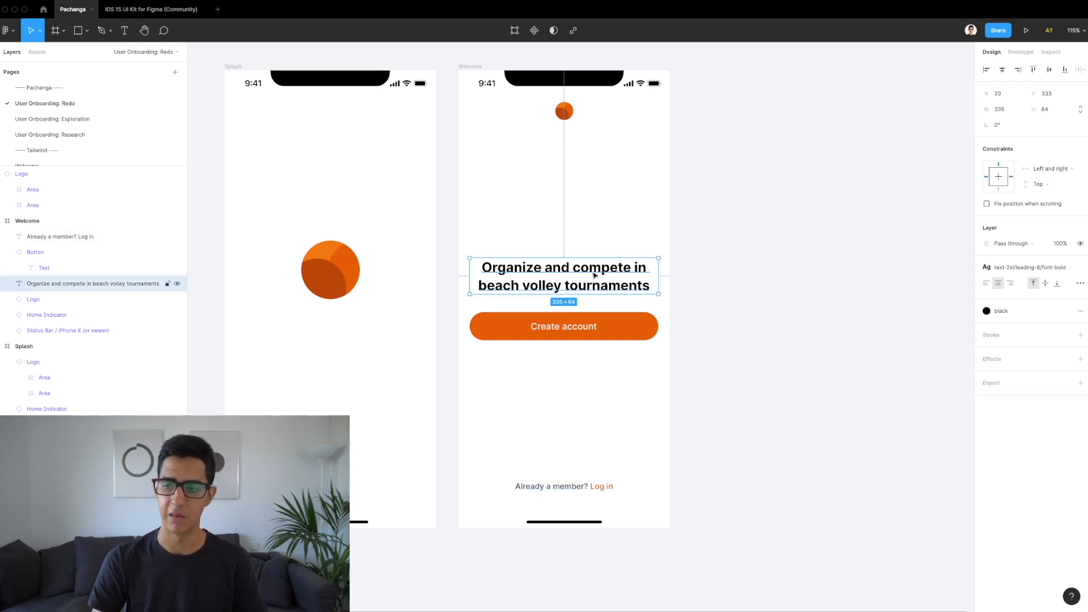
left_click(551, 486)
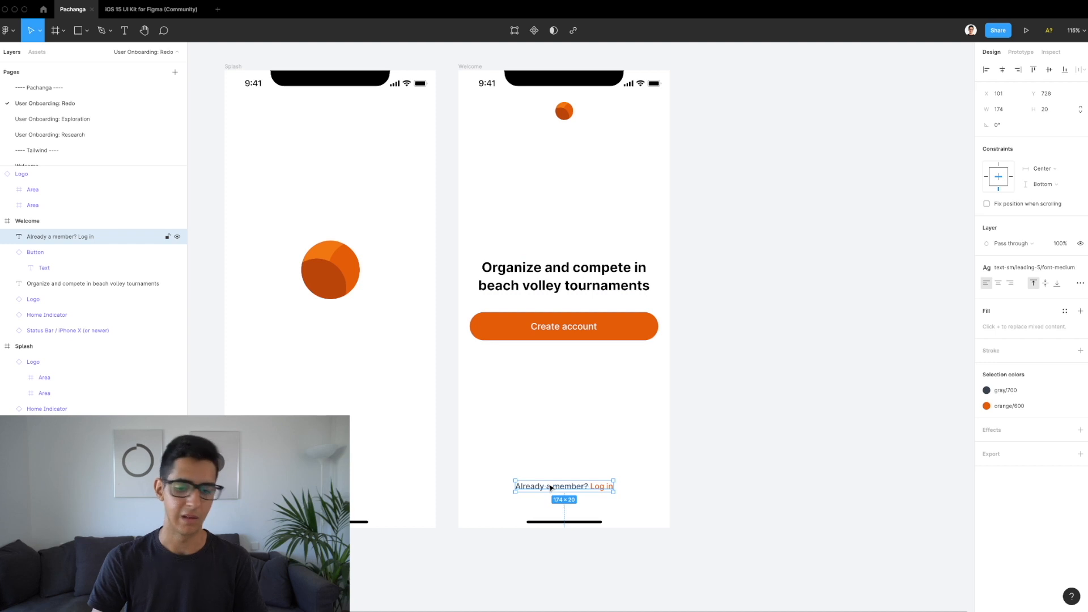
left_click(576, 273)
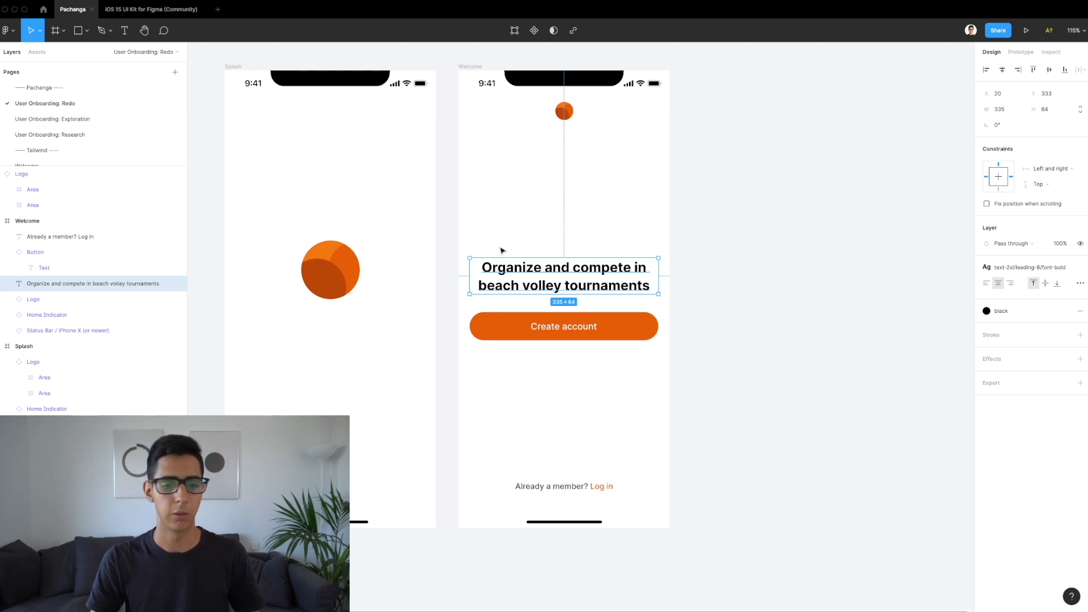
key("alt")
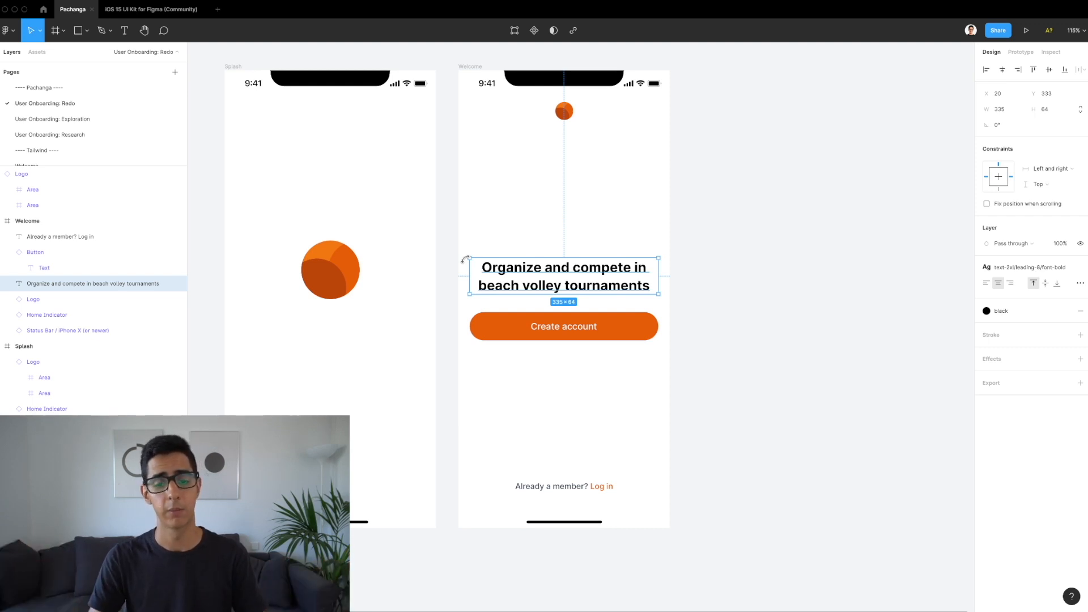
left_click(549, 488)
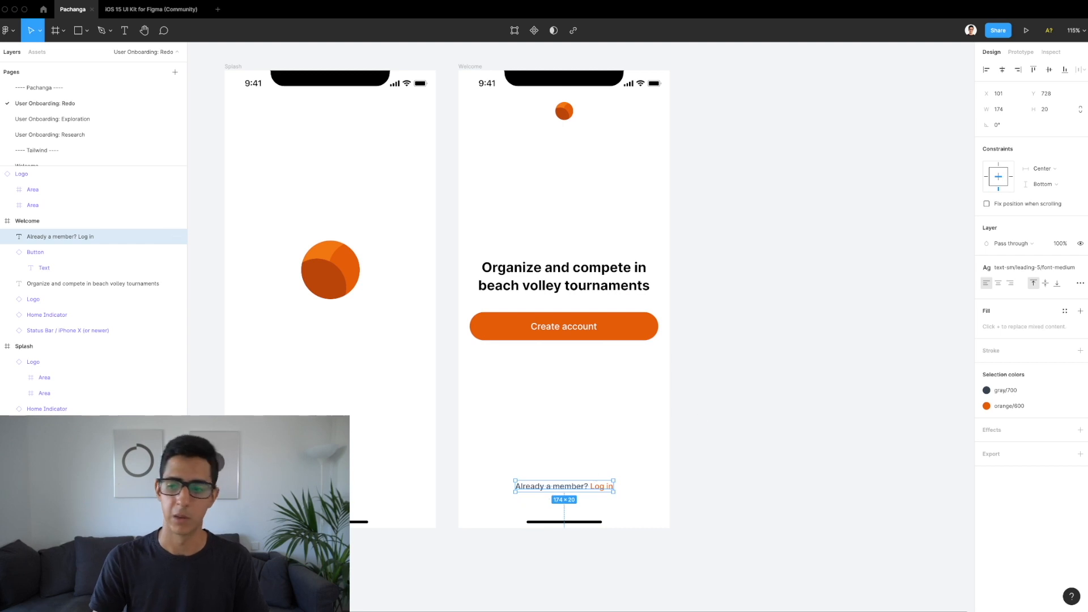
Step: Try Left and right on the login text, widen the Welcome frame, and center-align the text
left_click(1052, 168)
left_click(1048, 158)
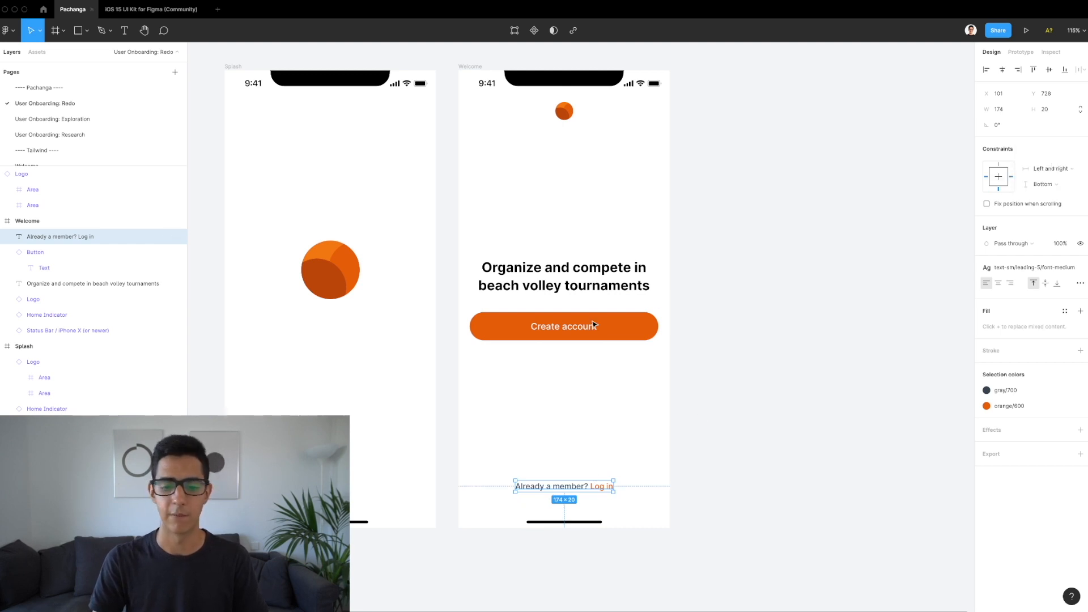
scroll(594, 324, "down", 5)
left_click(533, 182)
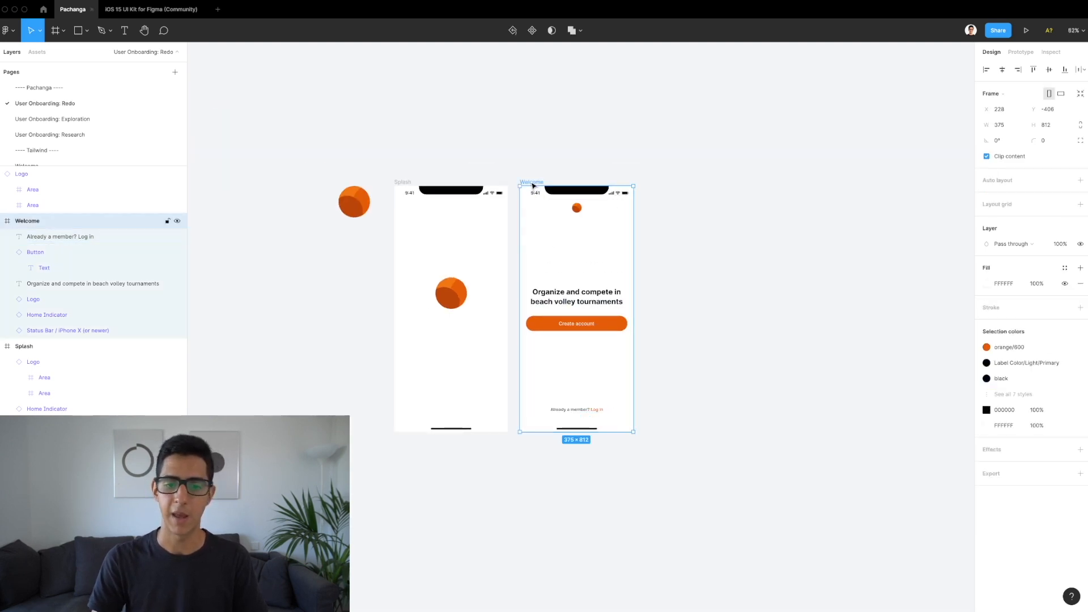
left_click_drag(634, 264, 760, 264)
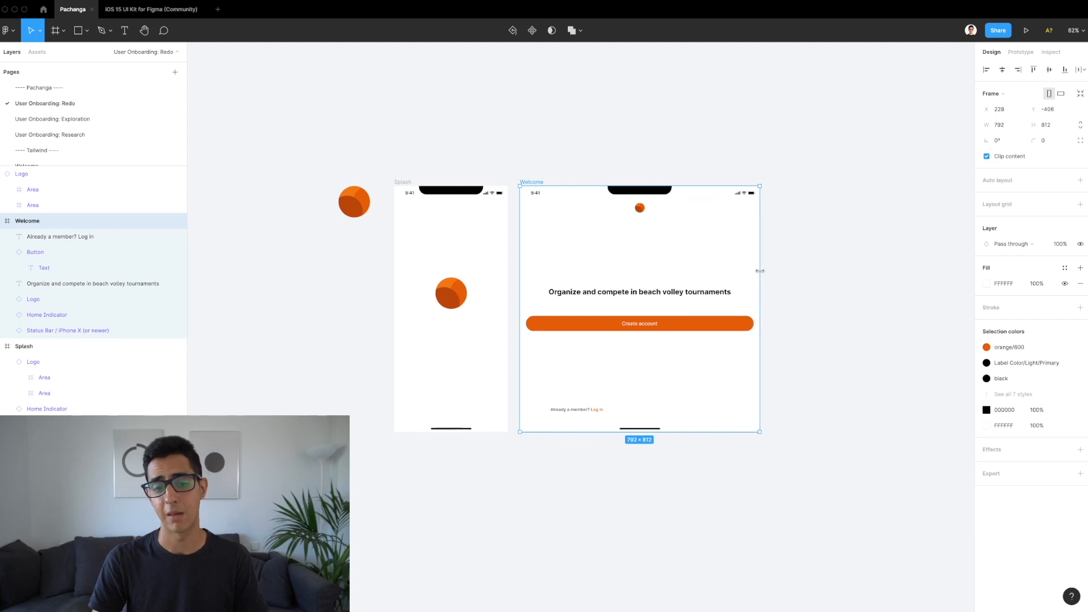
left_click(595, 413)
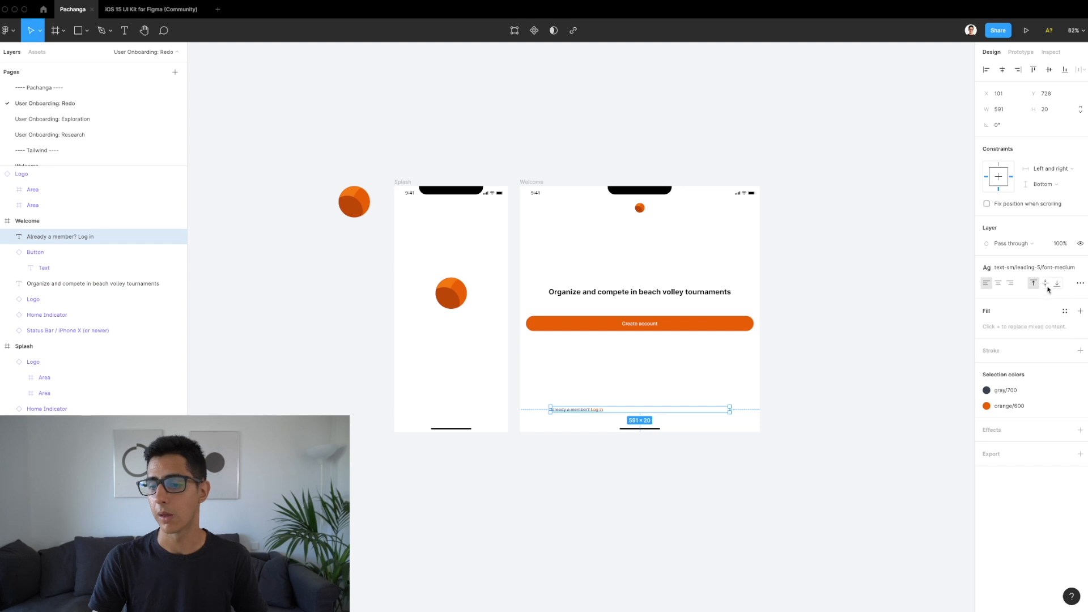
left_click(997, 285)
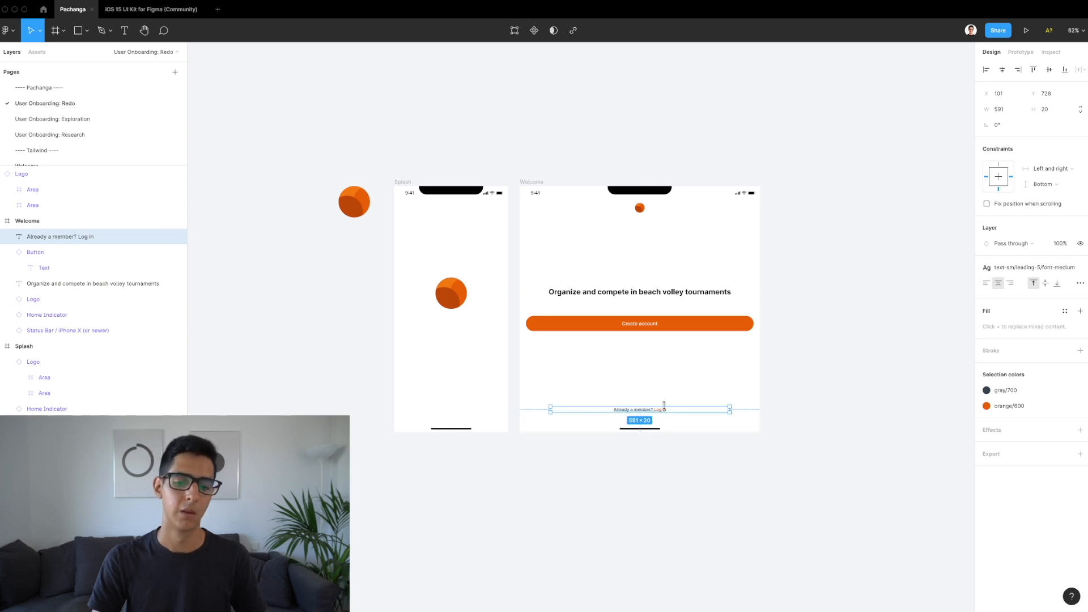
Step: Narrow the Welcome frame to test, undo the experiments, and reapply center text alignment
scroll(664, 405, "up", 3)
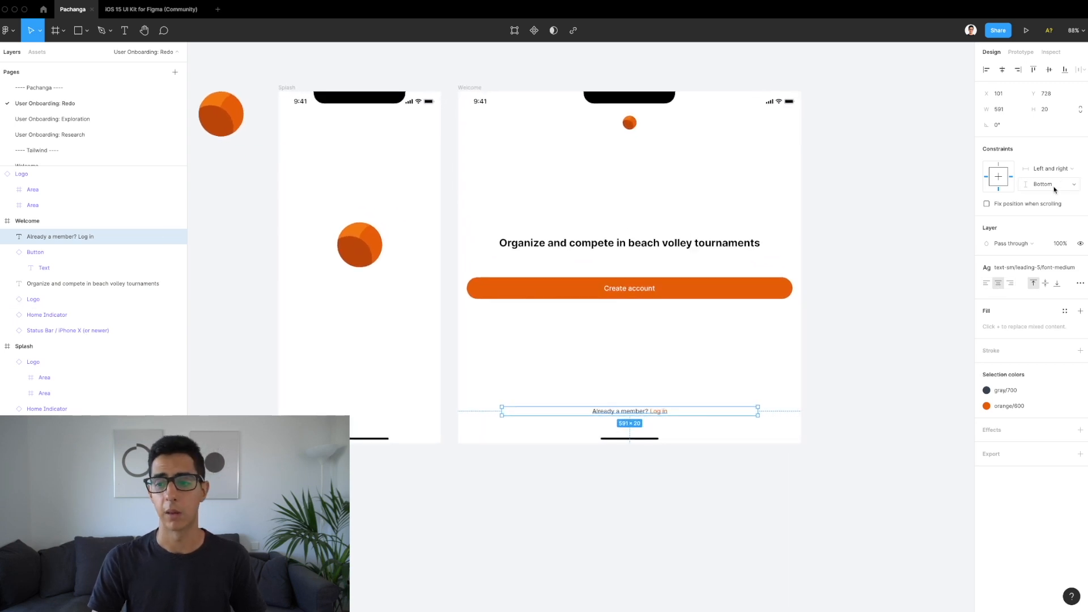
key("alt")
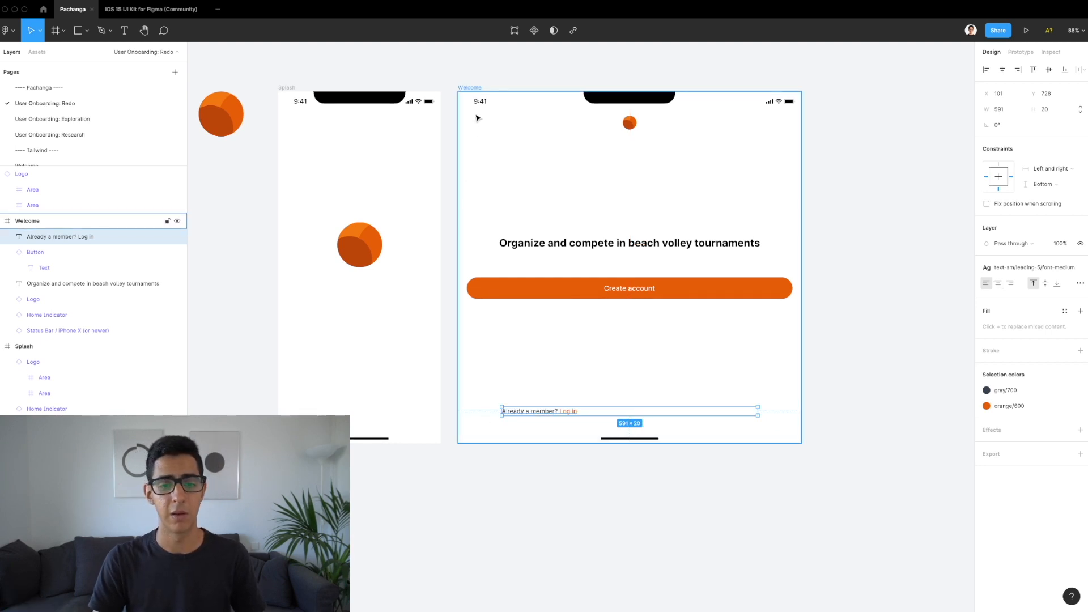
left_click(470, 88)
left_click_drag(802, 187, 583, 231)
key("ctrl+z")
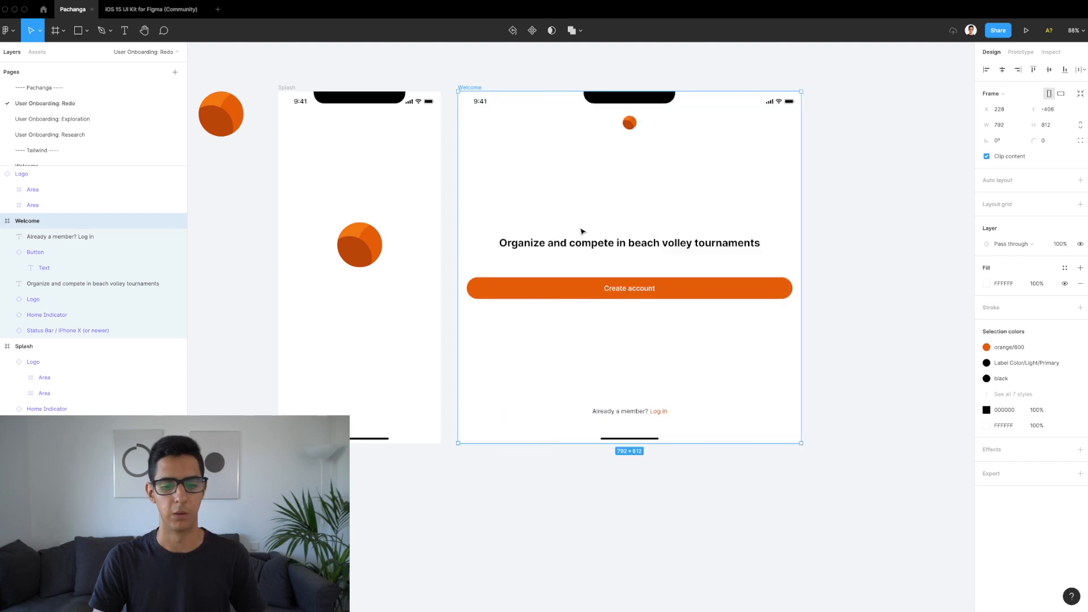
key("ctrl+z")
key("ctrl+z")
key("ctrl+z")
key("ctrl+z")
key("ctrl+z")
key("ctrl+z")
key("ctrl+z")
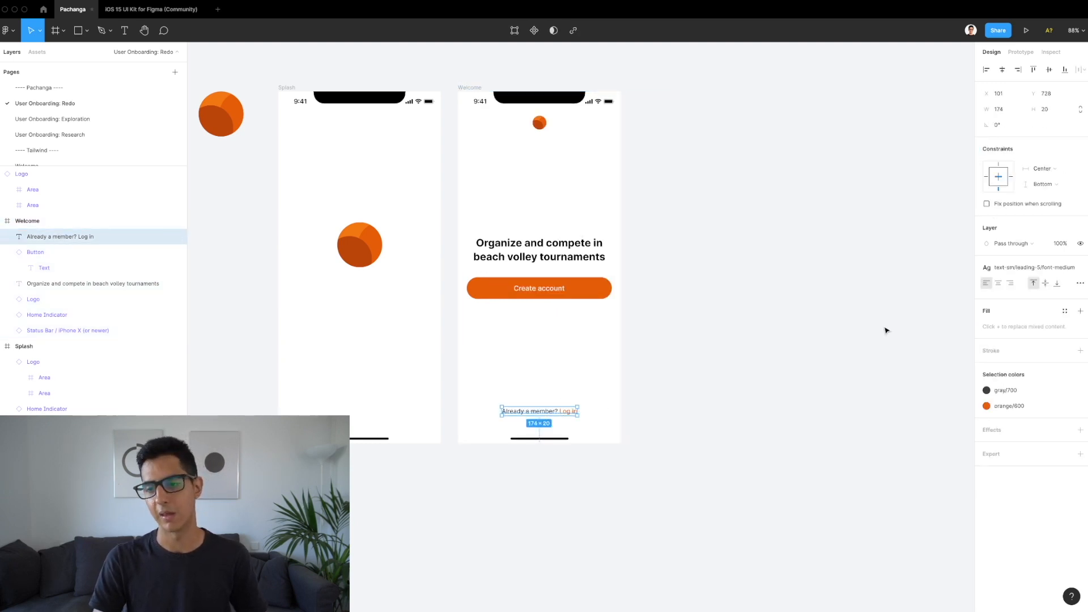
left_click(999, 283)
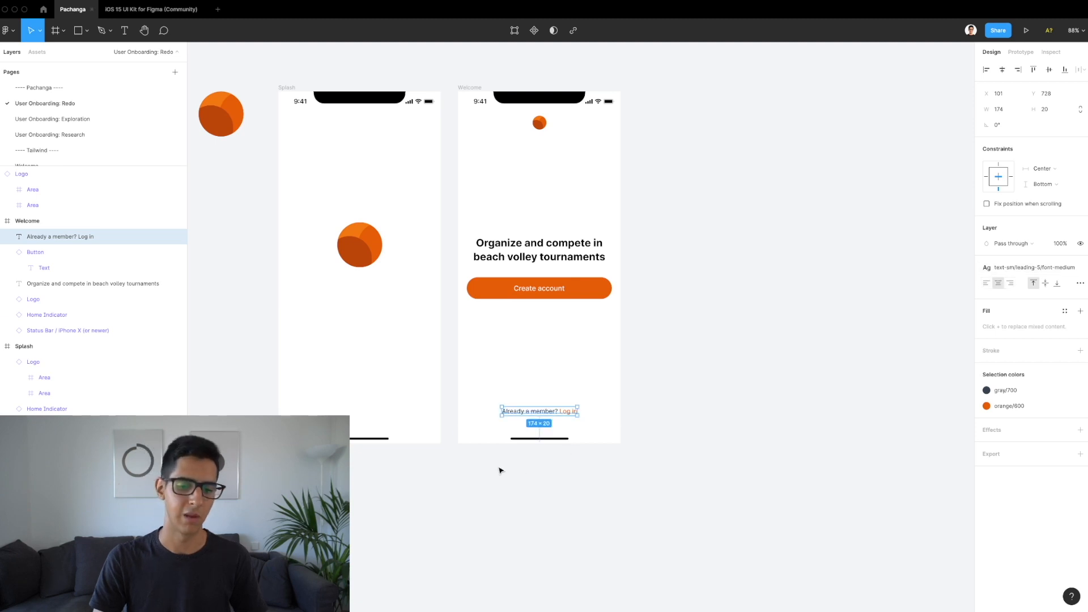
scroll(543, 402, "up", 3)
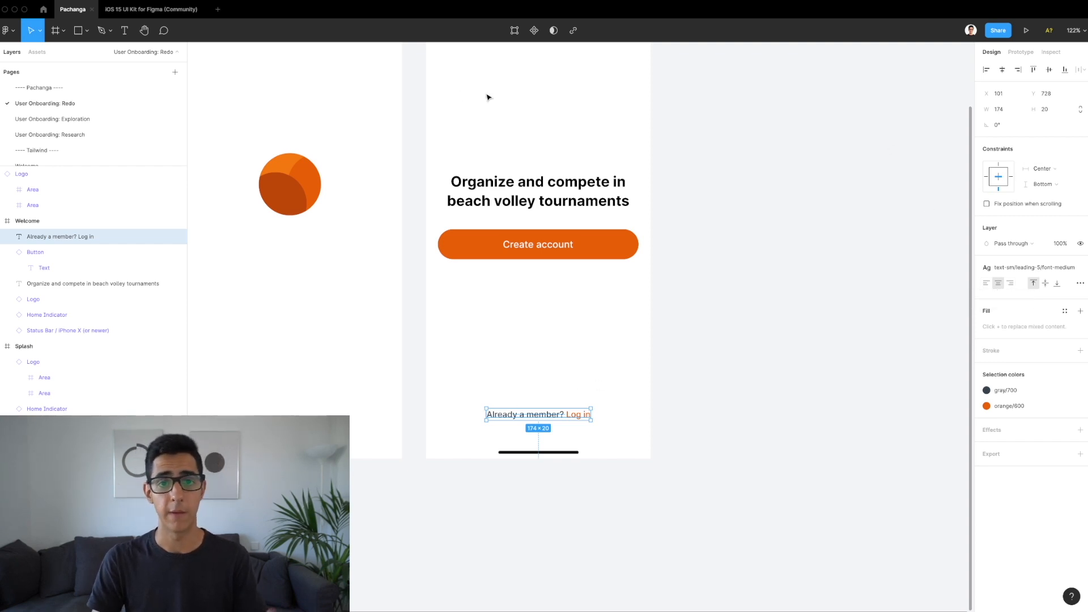
scroll(447, 104, "down", 4)
key("Escape")
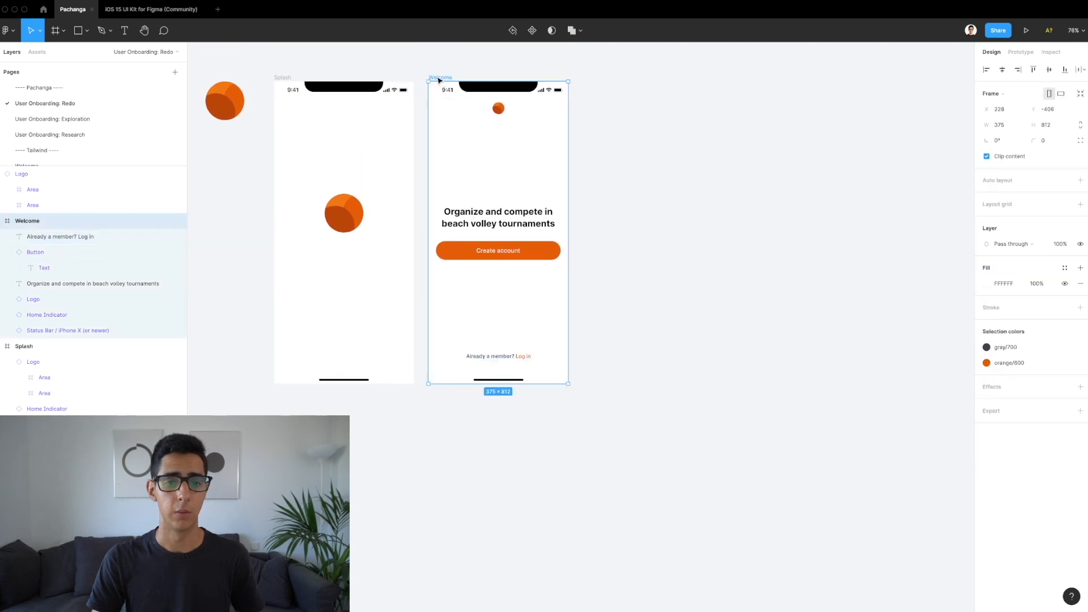
Step: Widen and re-narrow the Welcome frame to test how its contents pin, checking the heading
left_click_drag(566, 178, 555, 203)
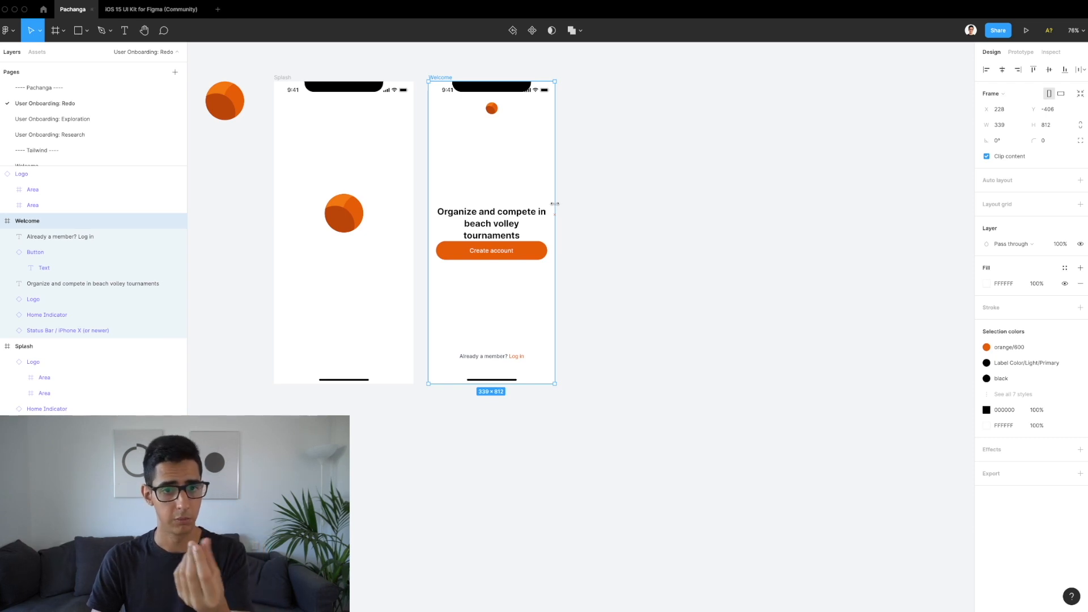
mouse_move(554, 203)
left_mouse_down()
mouse_move(544, 203)
mouse_move(568, 206)
left_mouse_up()
left_click(538, 221)
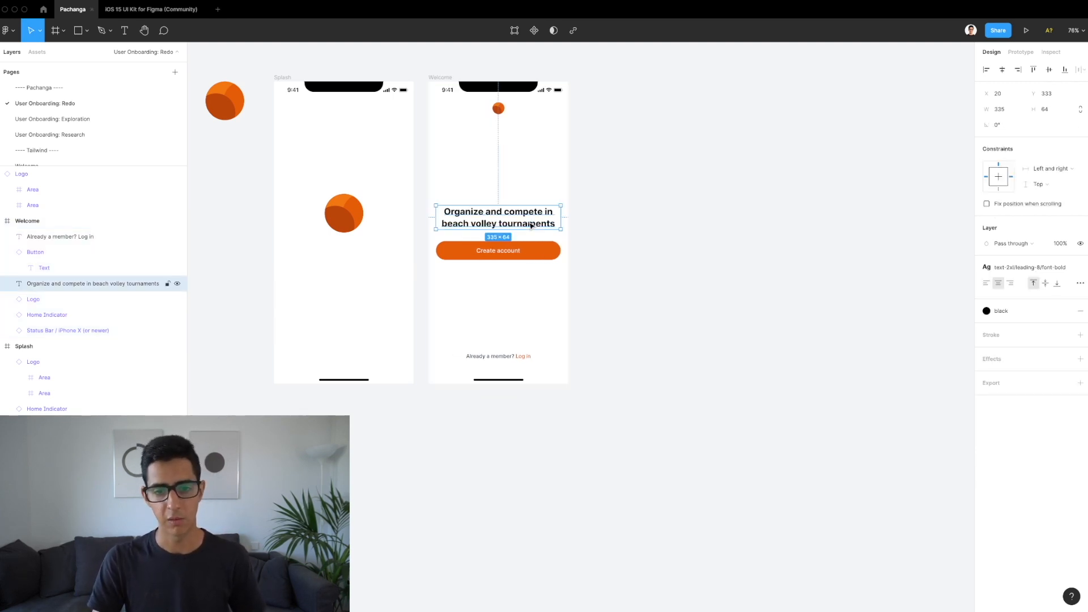
scroll(490, 245, "up", 3)
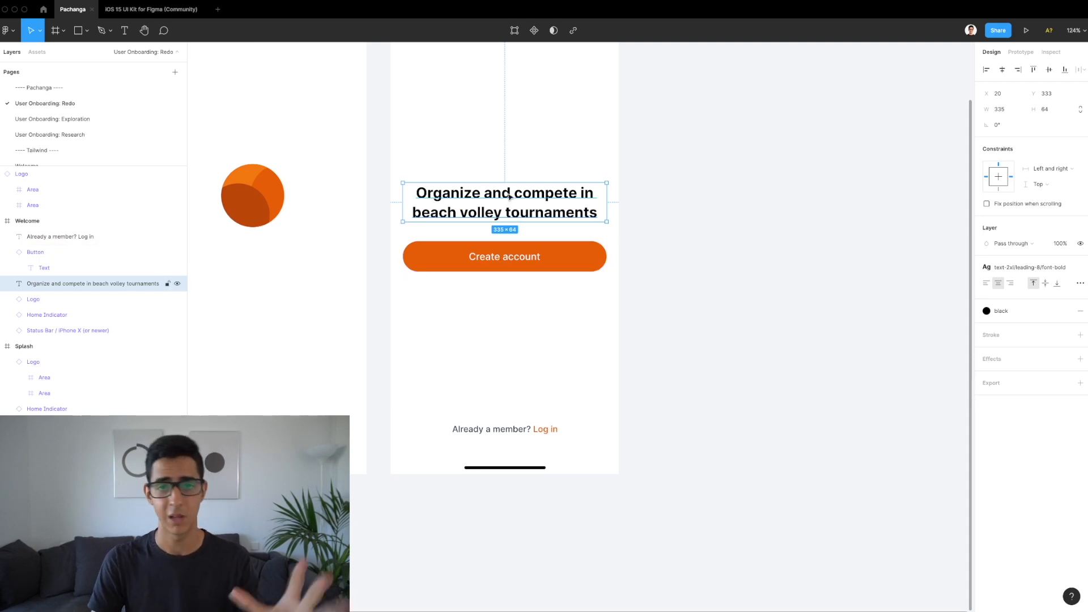
scroll(509, 196, "down", 5)
scroll(508, 196, "up", 1)
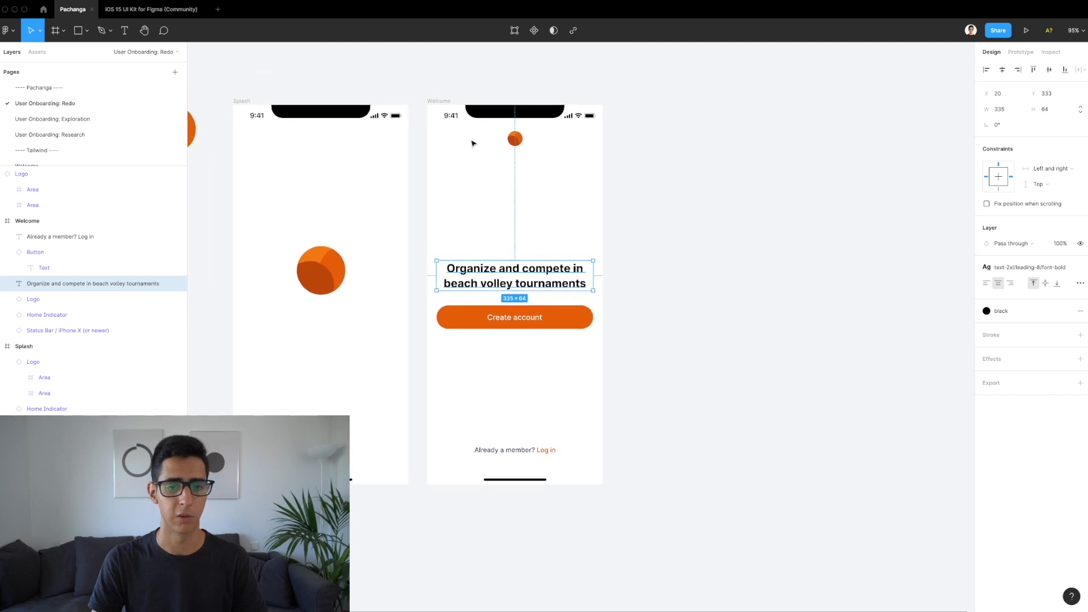
Step: Drag the Splash screen's logo lower, toward the middle of the screen
left_click(441, 100)
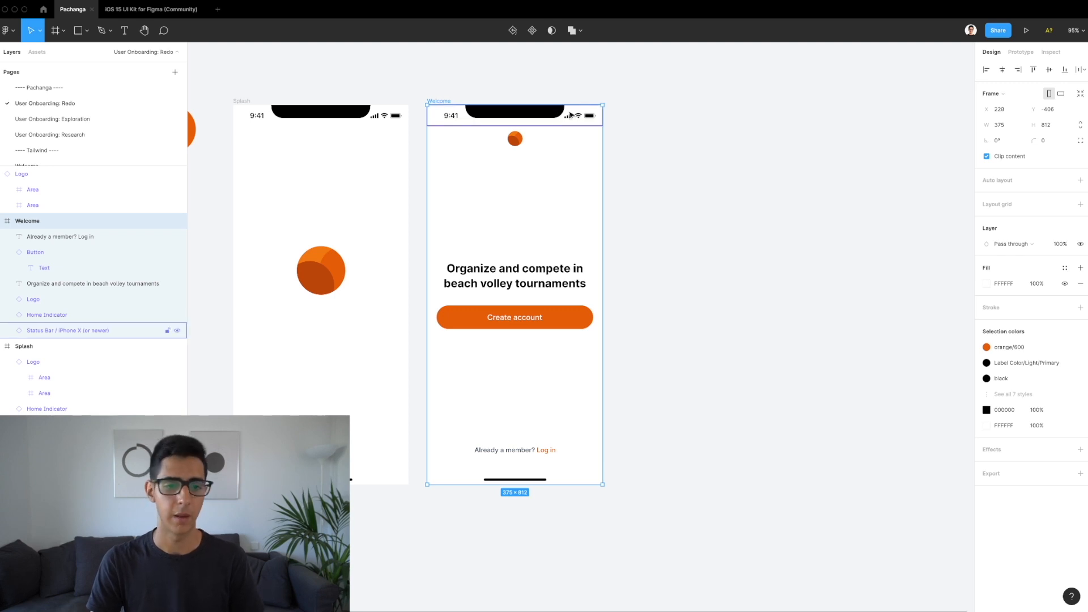
scroll(578, 103, "left", 2)
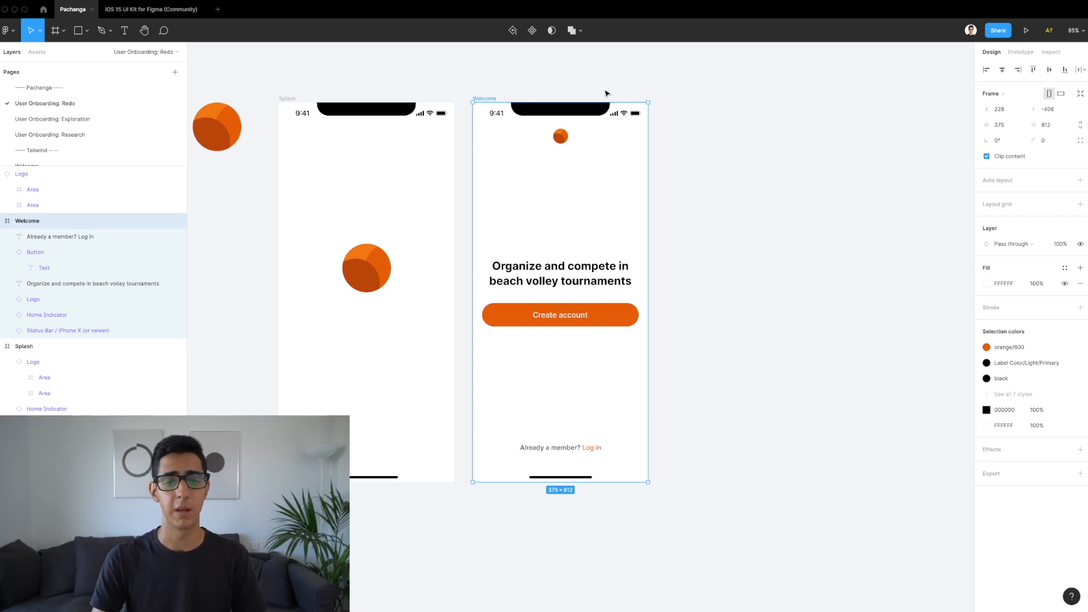
left_click(374, 275)
left_click_drag(373, 274, 373, 298)
Step: Copy and paste the Welcome screen to create a duplicate beside it
left_click(372, 235)
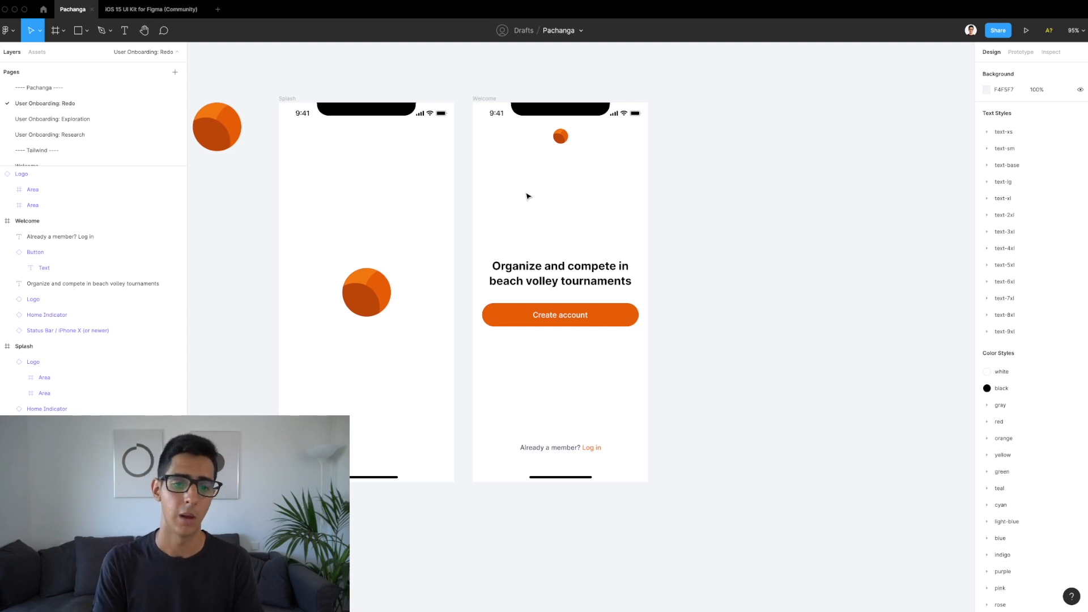
left_click(484, 98)
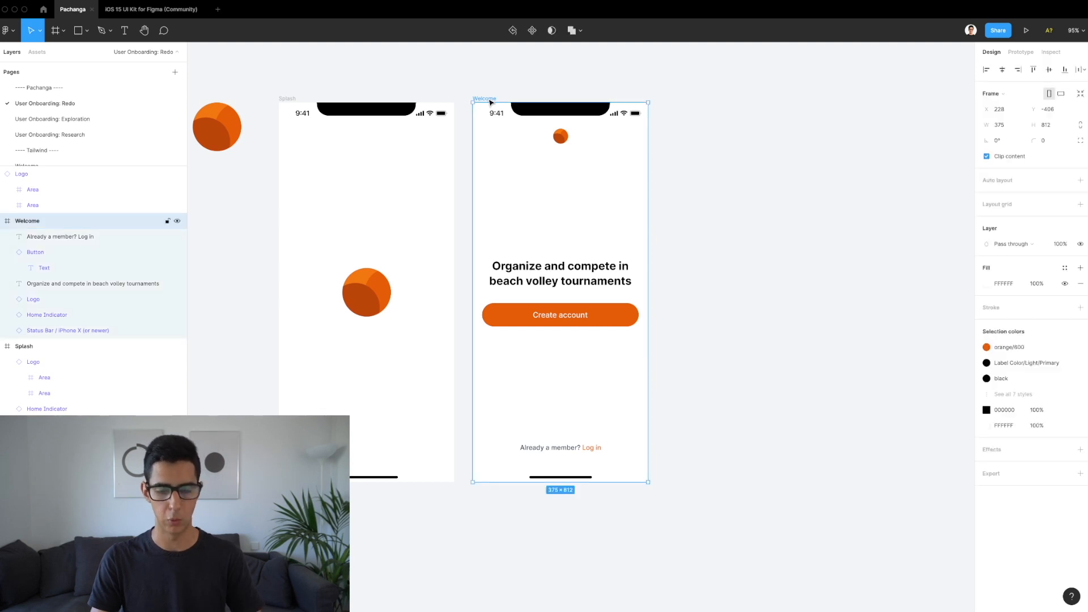
key("super+c")
key("super+v")
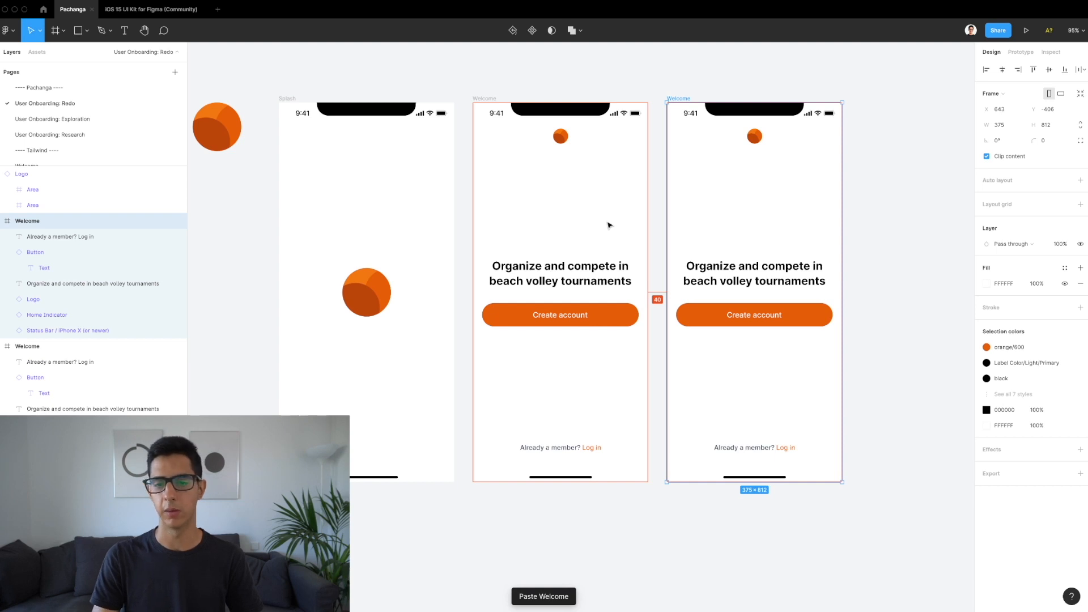
scroll(626, 172, "right", 4)
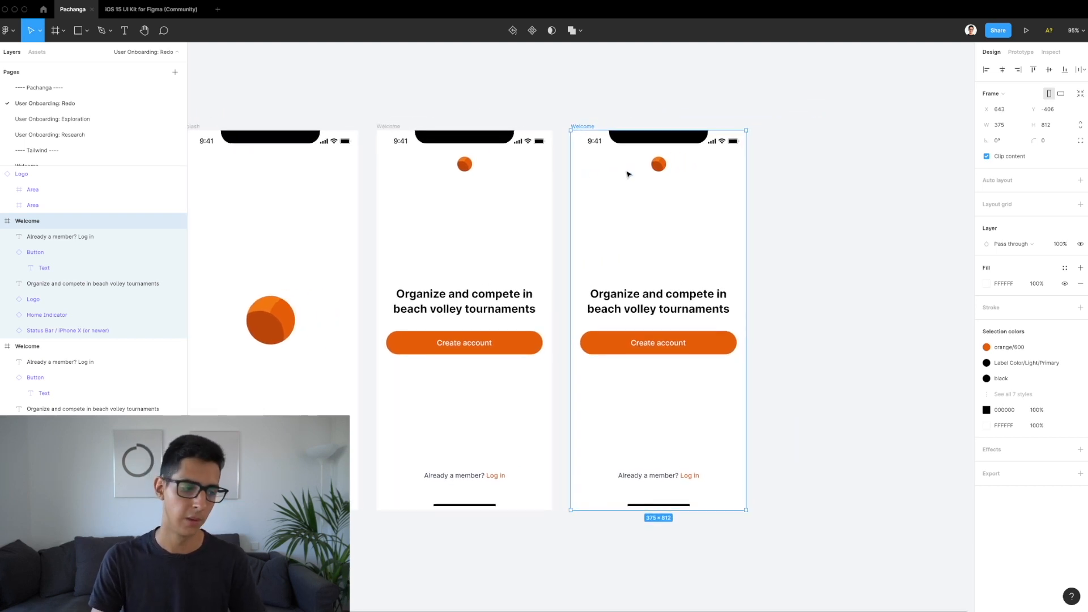
Step: Rename the duplicate frame to 'What's your phone number?'
double_click(583, 126)
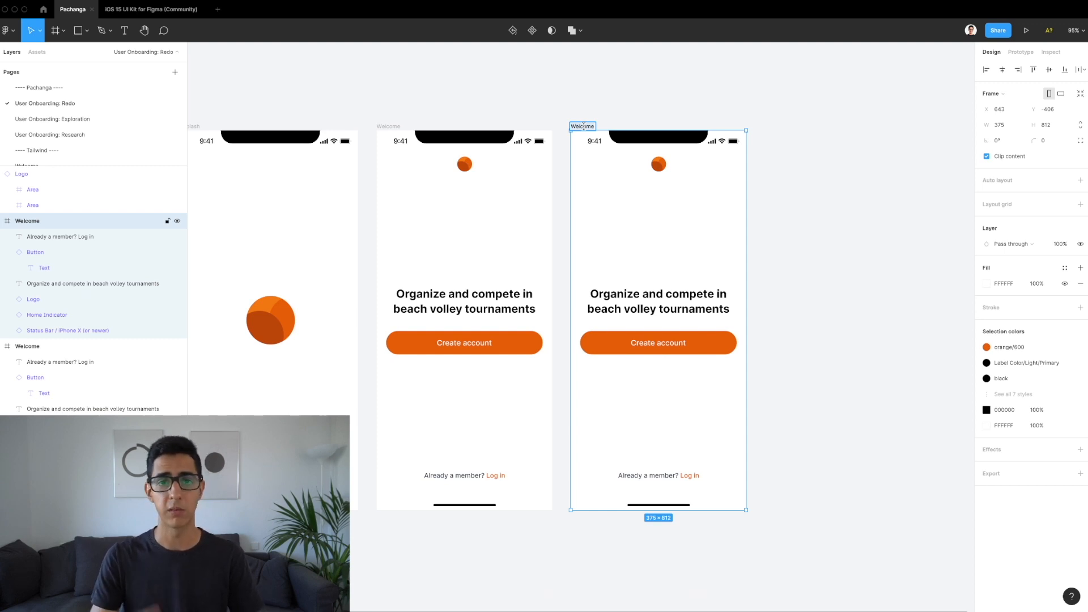
type("What's")
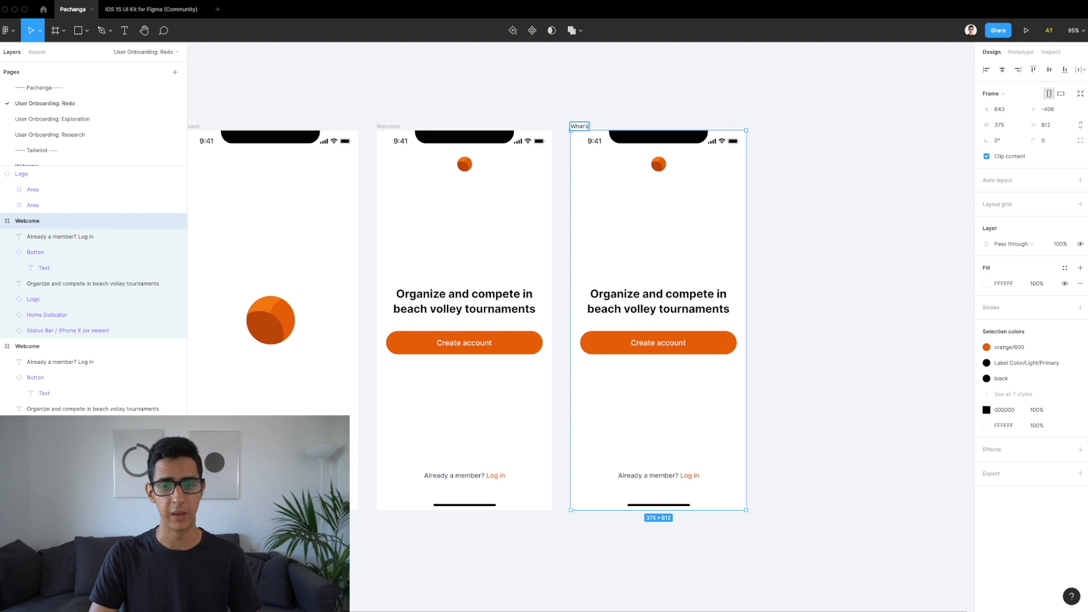
type(" your phone number?")
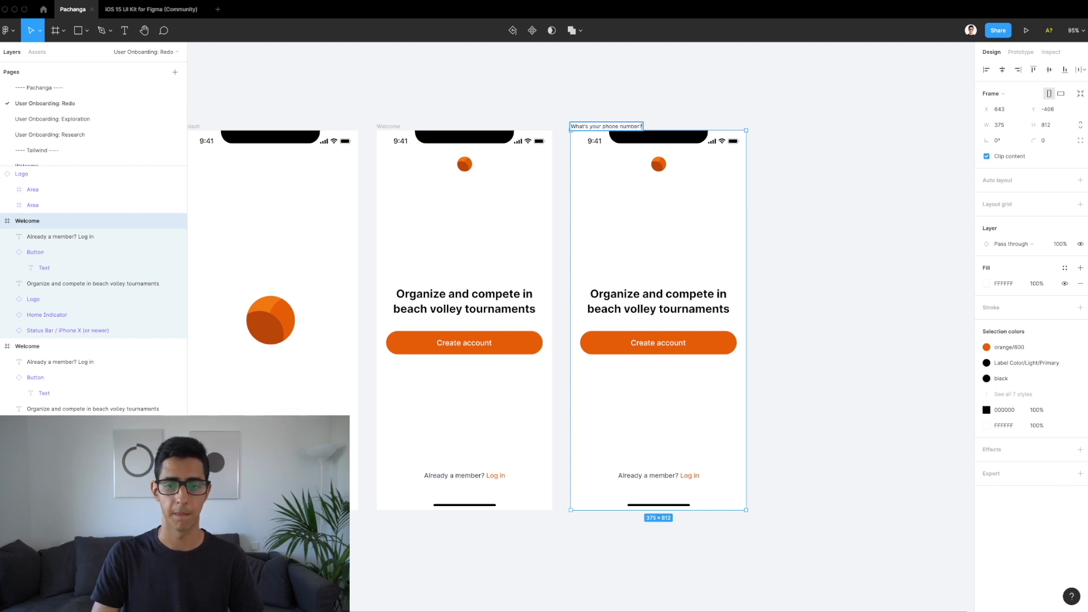
key("Return")
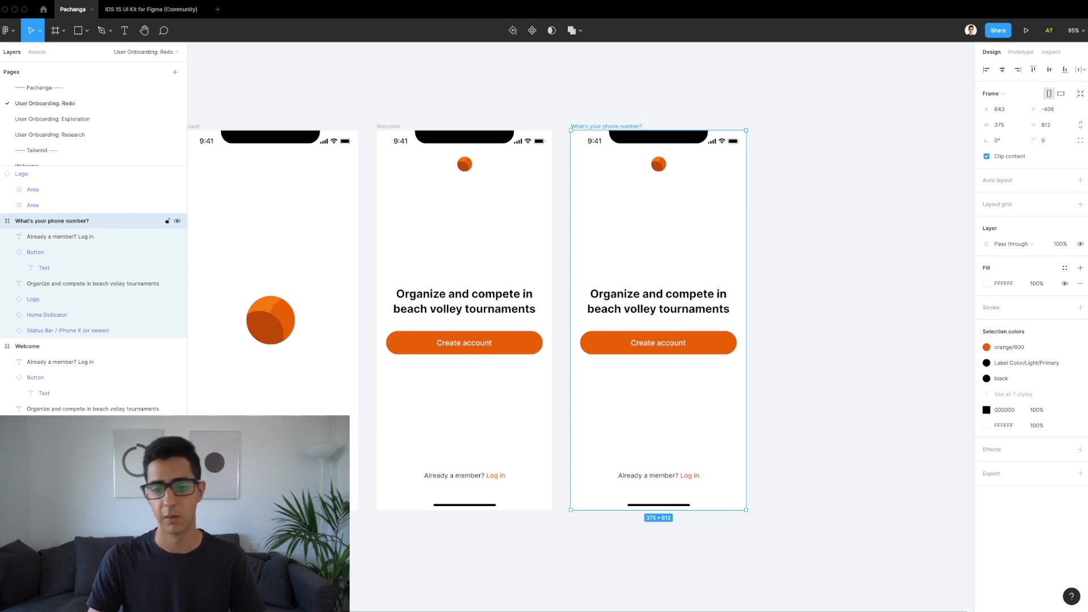
left_click(659, 163)
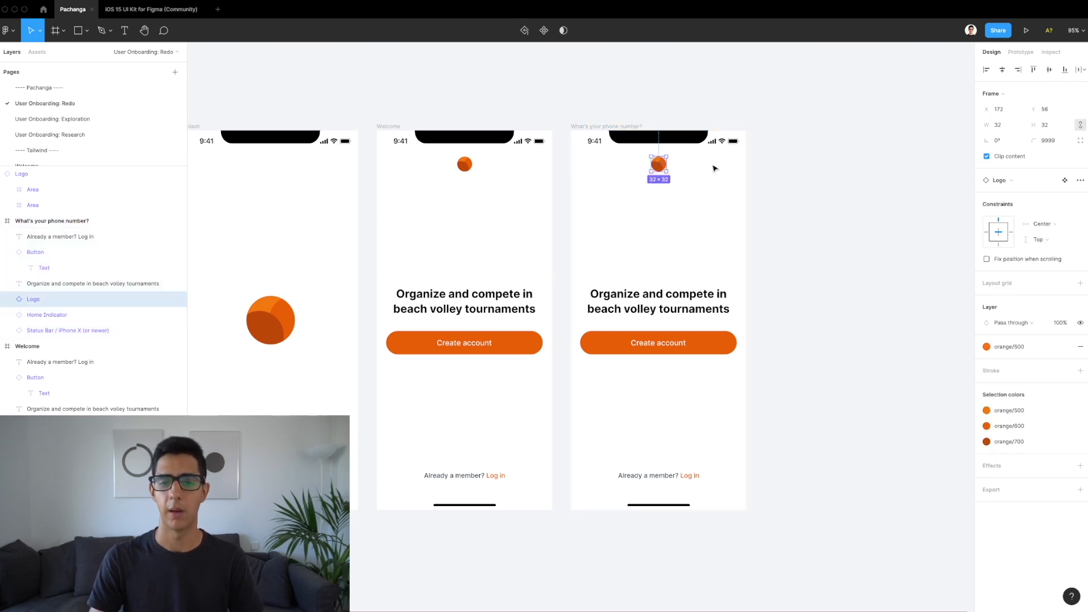
left_click(614, 172)
scroll(614, 173, "up", 1)
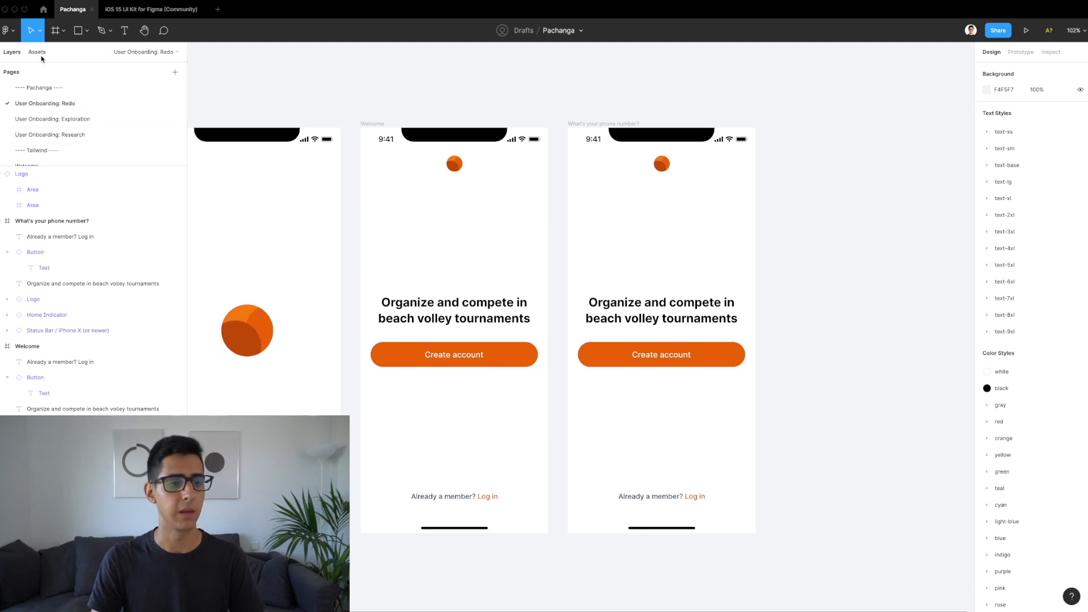
Step: Copy the Chevron left component from the Icons frame on the Assets page
scroll(63, 119, "down", 3)
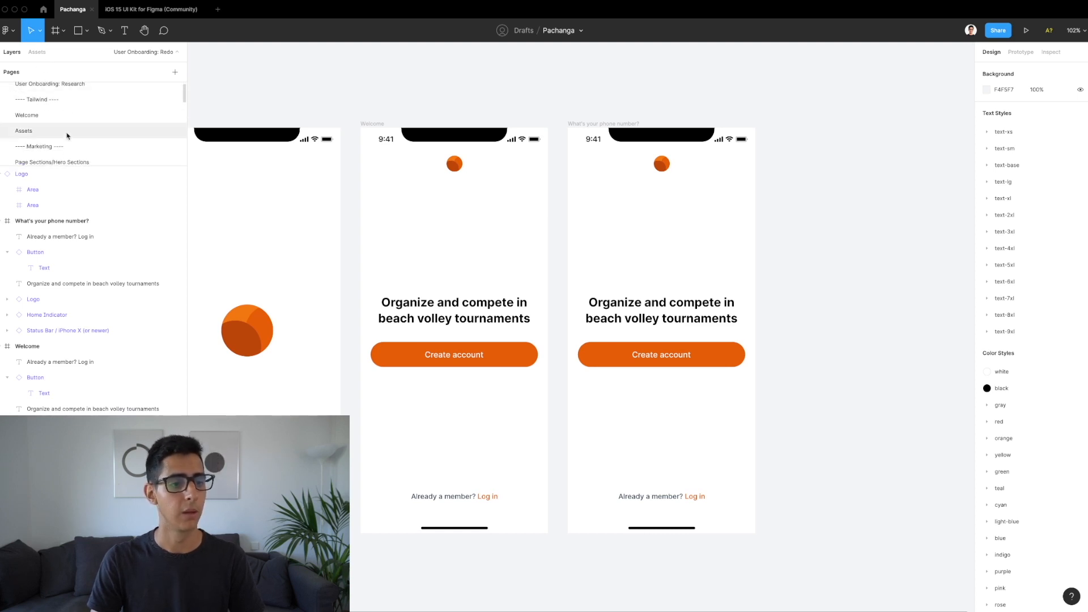
left_click(49, 133)
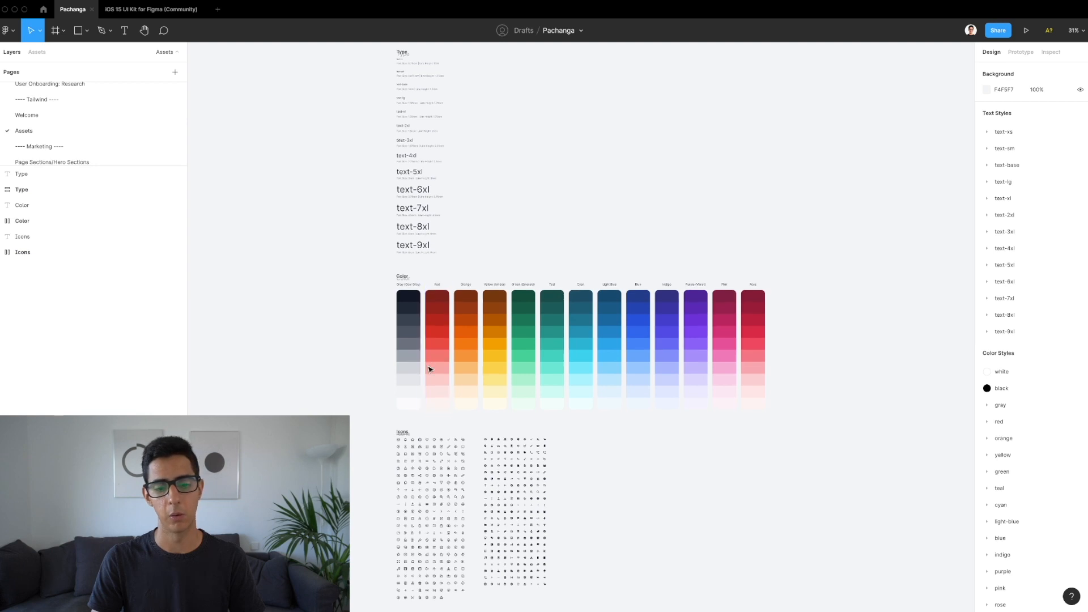
scroll(429, 370, "down", 3)
scroll(405, 397, "down", 2)
scroll(406, 391, "up", 5)
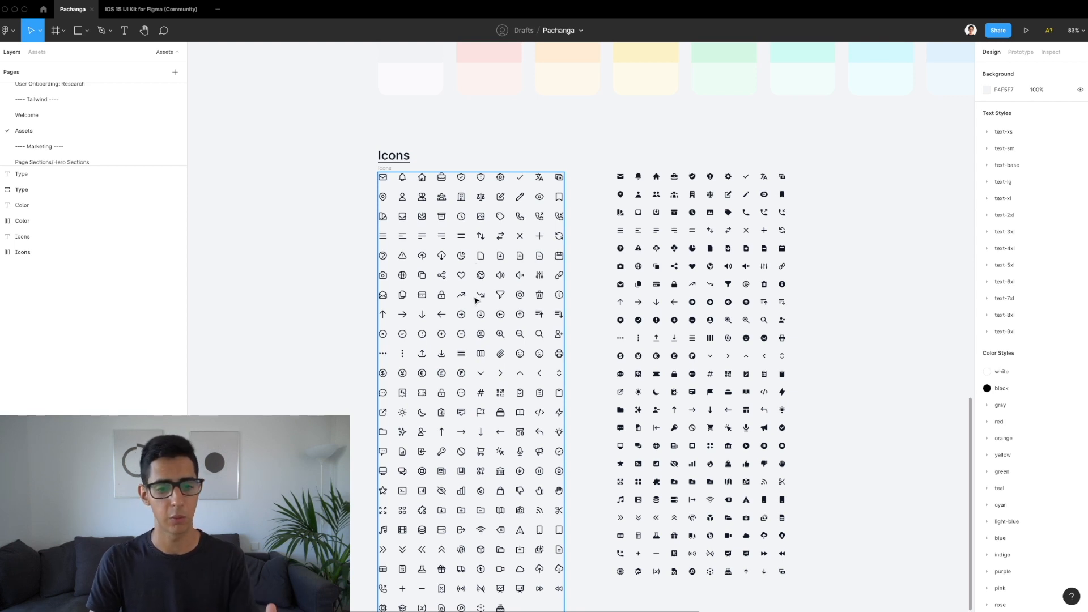
key("Escape")
scroll(476, 306, "down", 2)
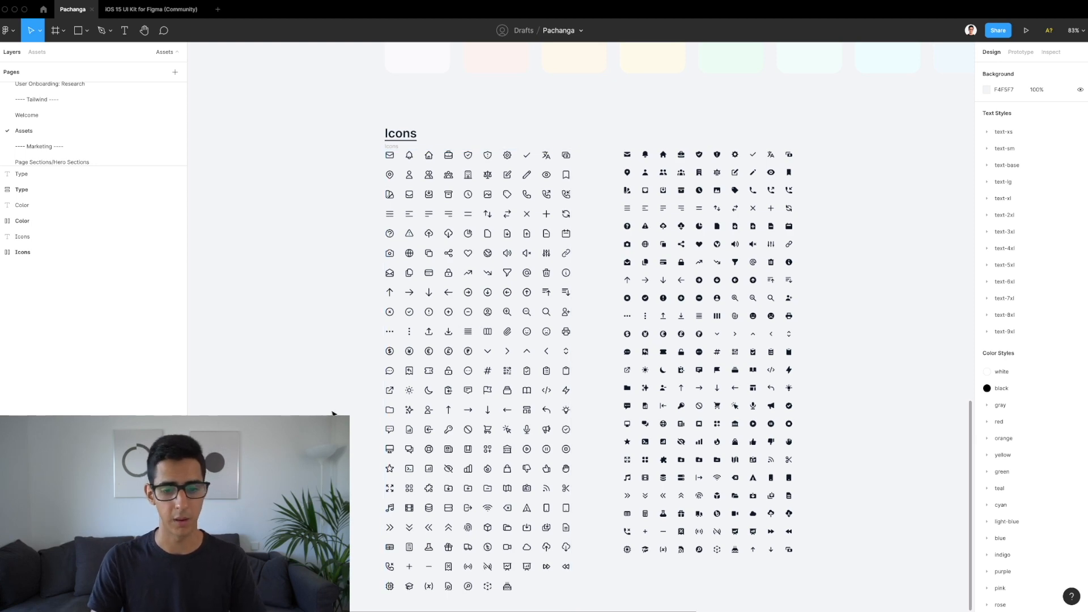
scroll(584, 338, "up", 5)
scroll(586, 337, "up", 6)
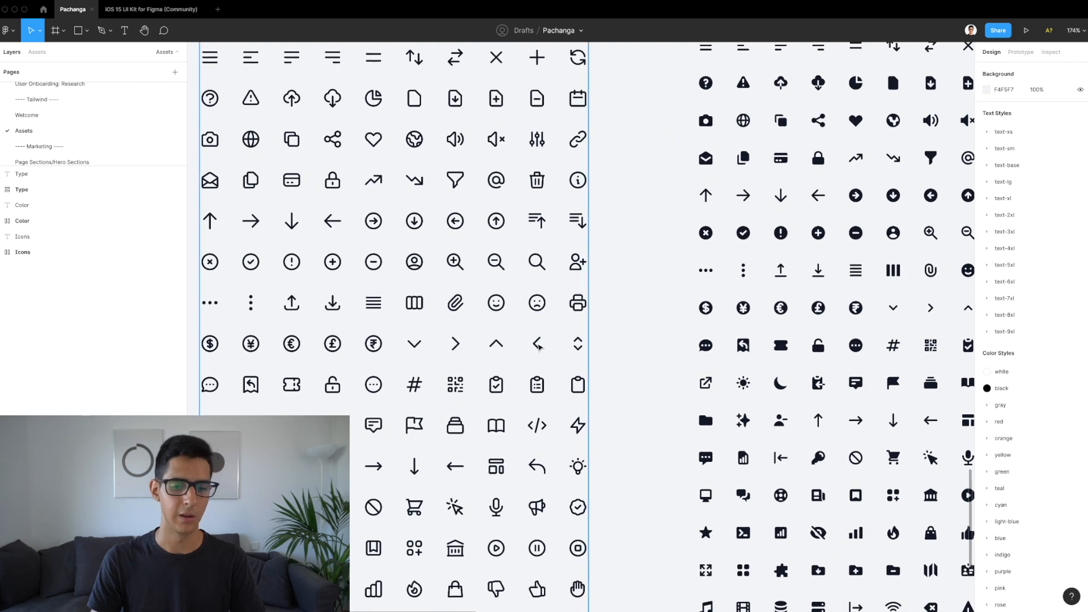
double_click(538, 345)
double_click(537, 345)
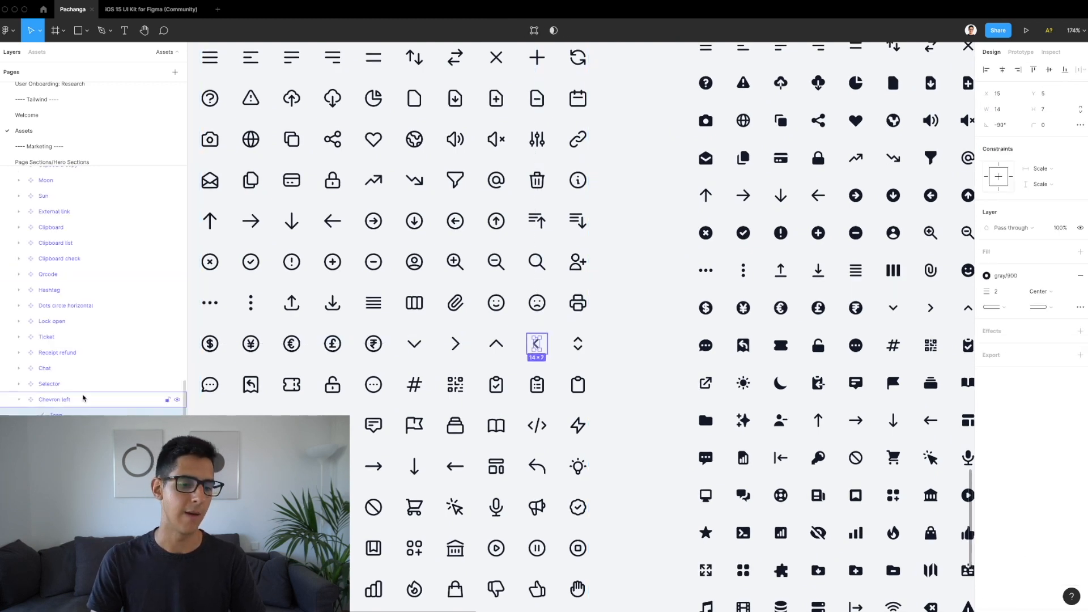
key("Escape")
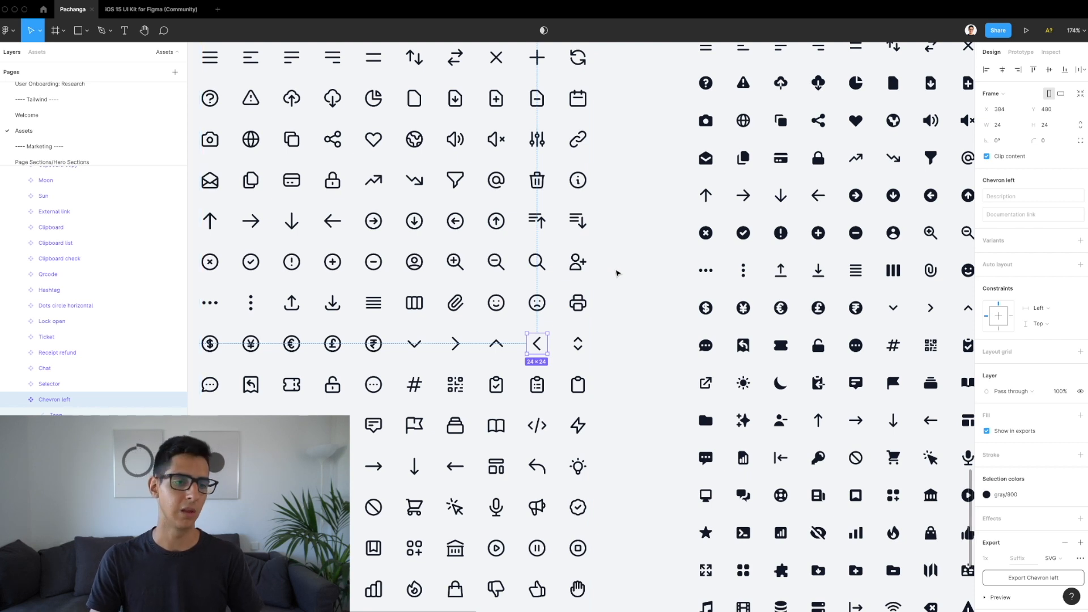
Step: Return to the User Onboarding: Redo page and select the new screen's heading
scroll(120, 129, "up", 3)
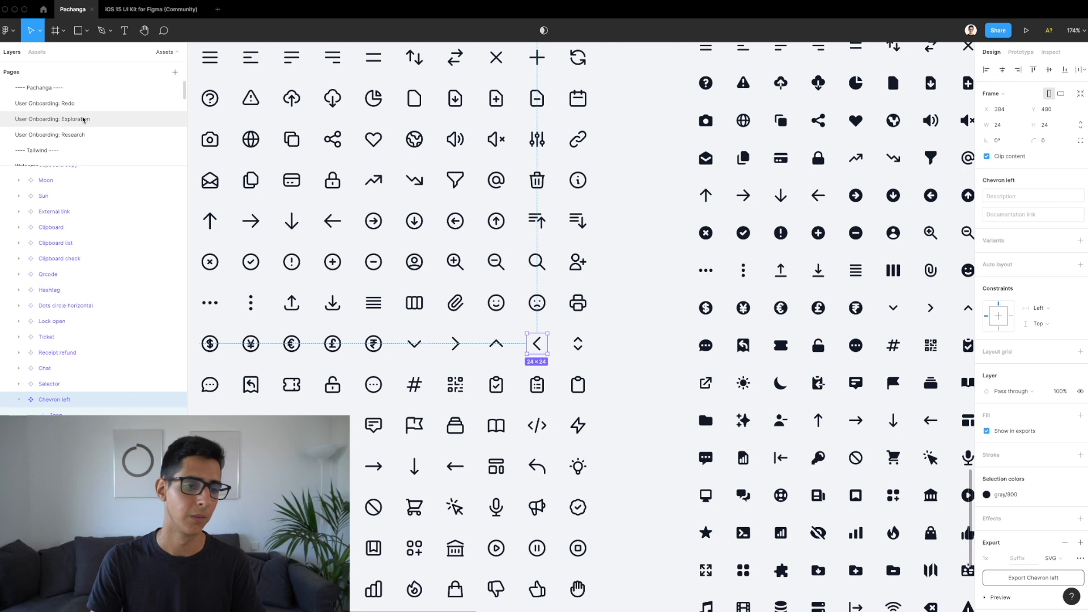
left_click(81, 108)
scroll(599, 289, "right", 3)
left_click(585, 324)
Step: Delete the heading, Create account button and log-in text, then paste in the Chevron left icon
left_click(583, 362, "shift")
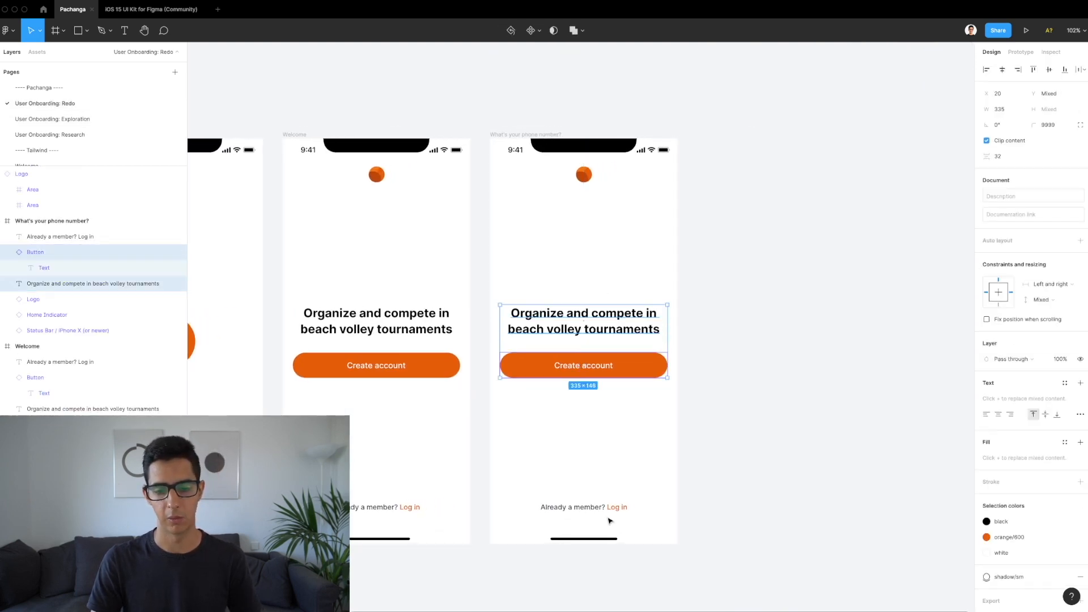
left_click(607, 509, "shift")
key("Delete")
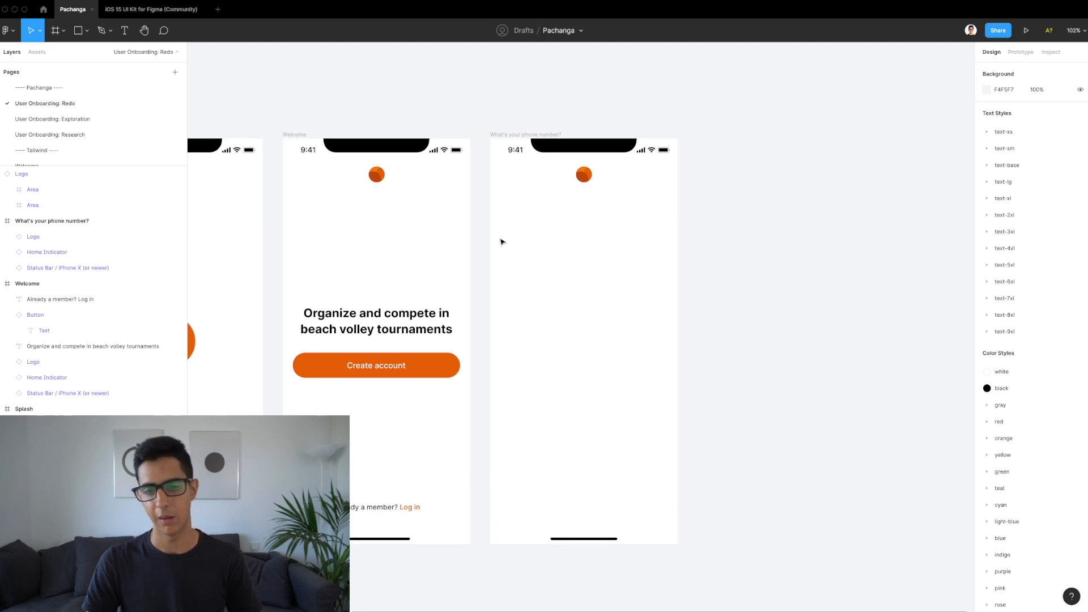
left_click(506, 134)
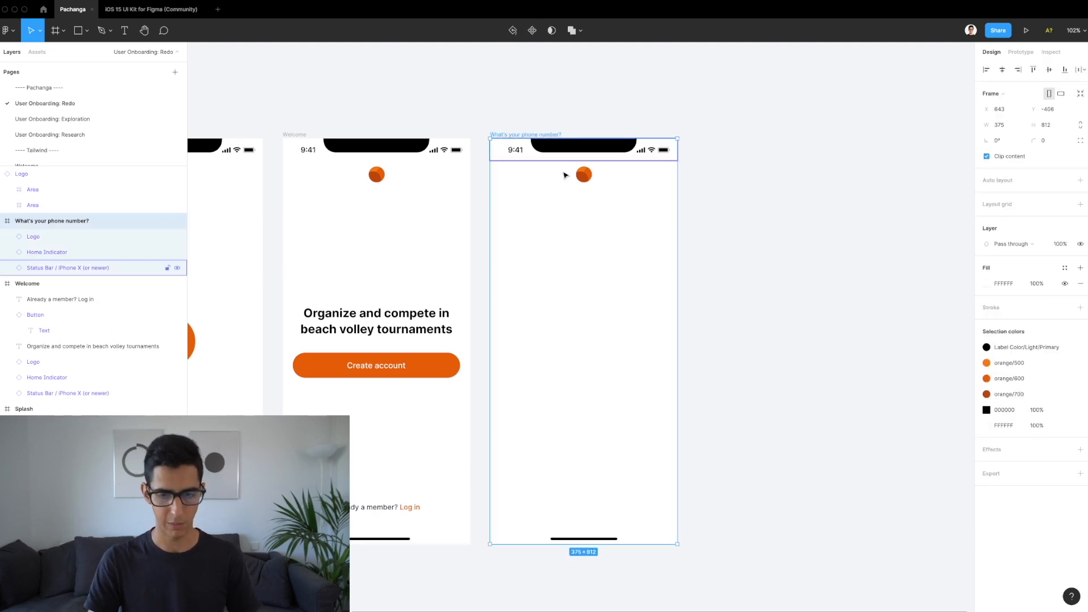
key("ctrl+v")
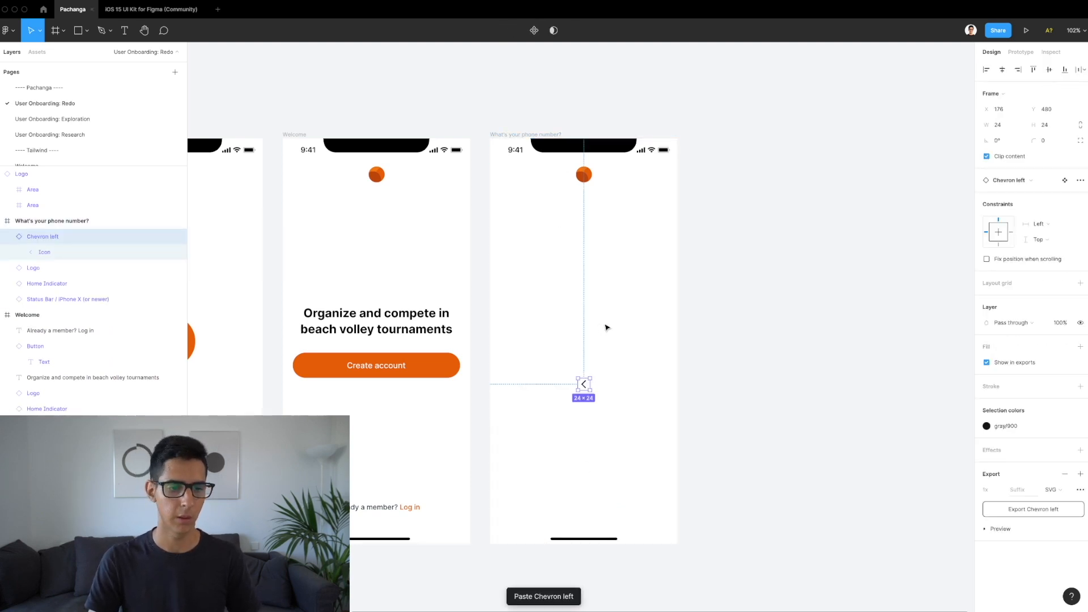
scroll(605, 325, "up", 3)
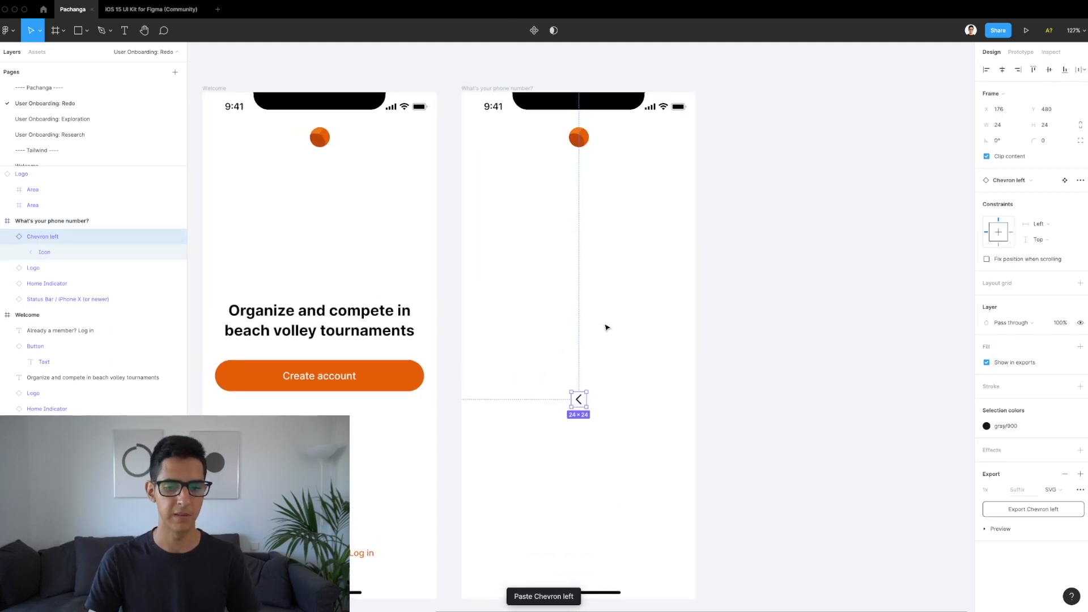
Step: Color the chevron gray 500 and place it at the screen's top-left
left_click(474, 90)
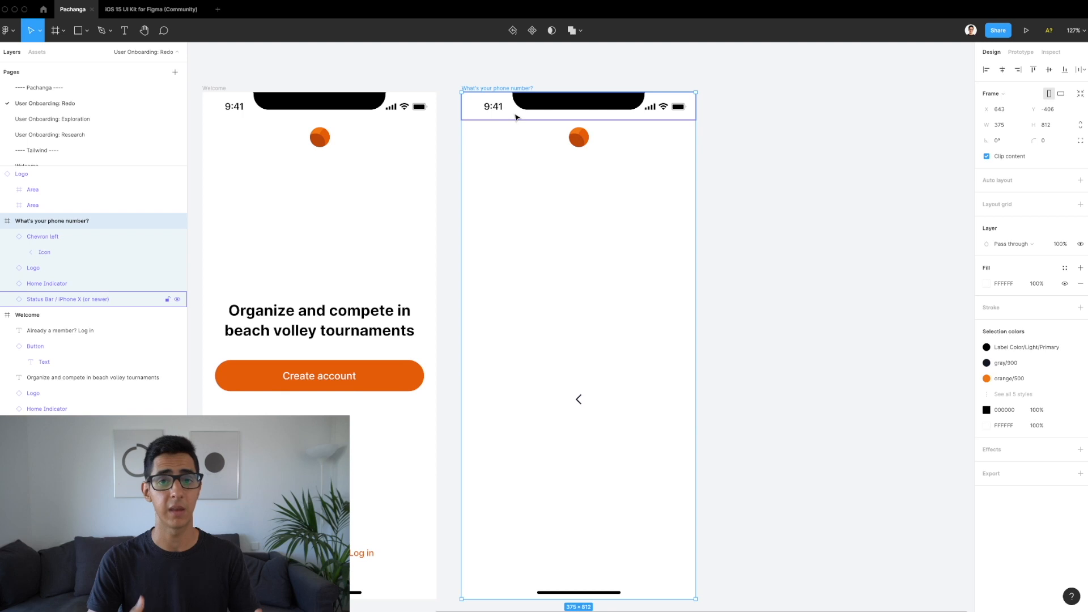
left_click(584, 404)
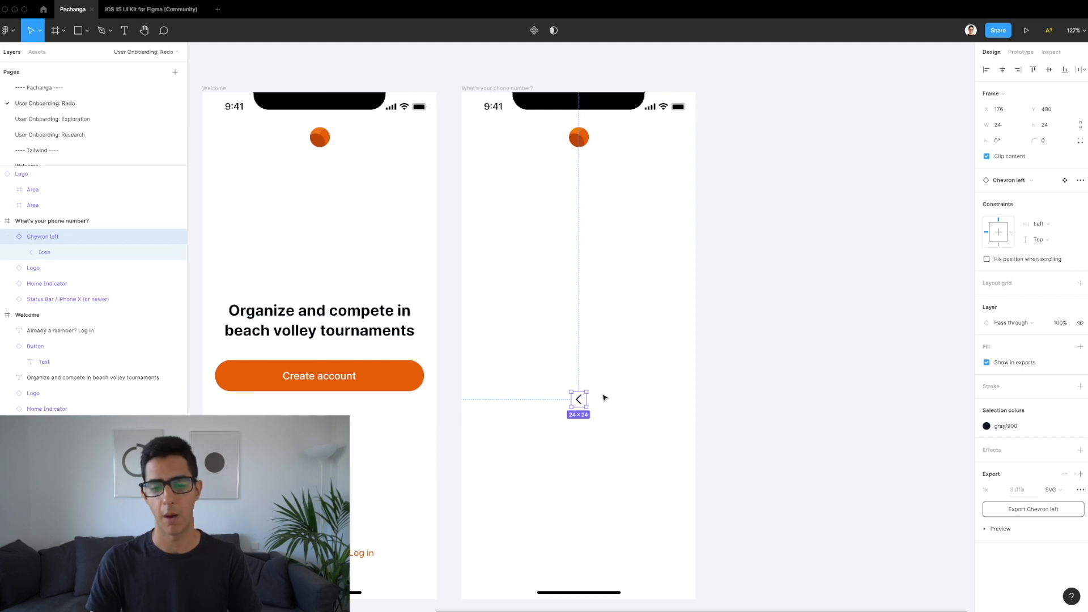
left_click_drag(581, 402, 553, 276)
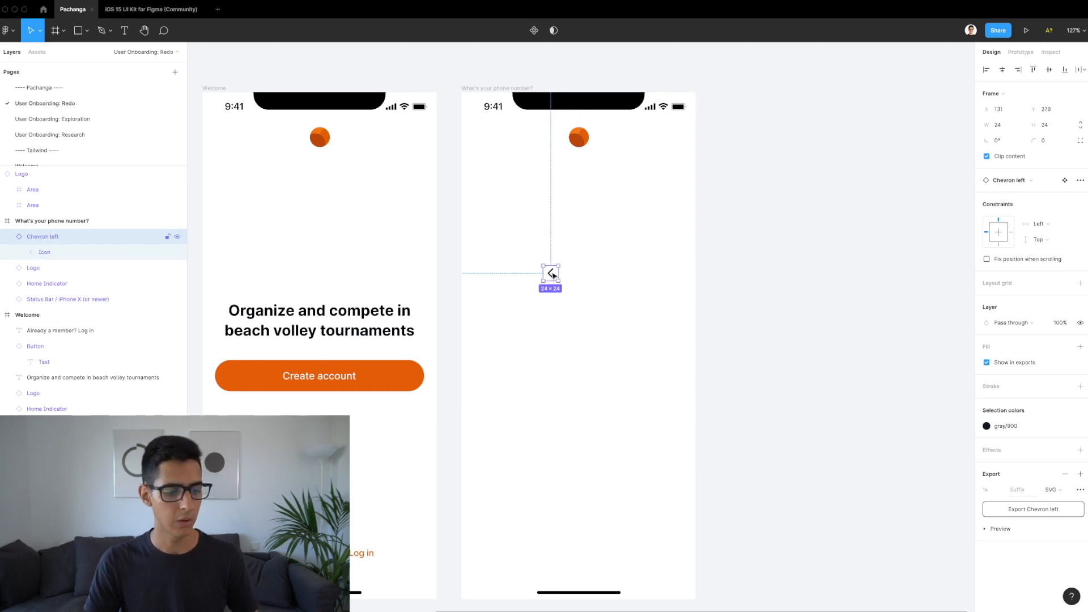
left_click(1007, 428)
scroll(901, 512, "up", 1)
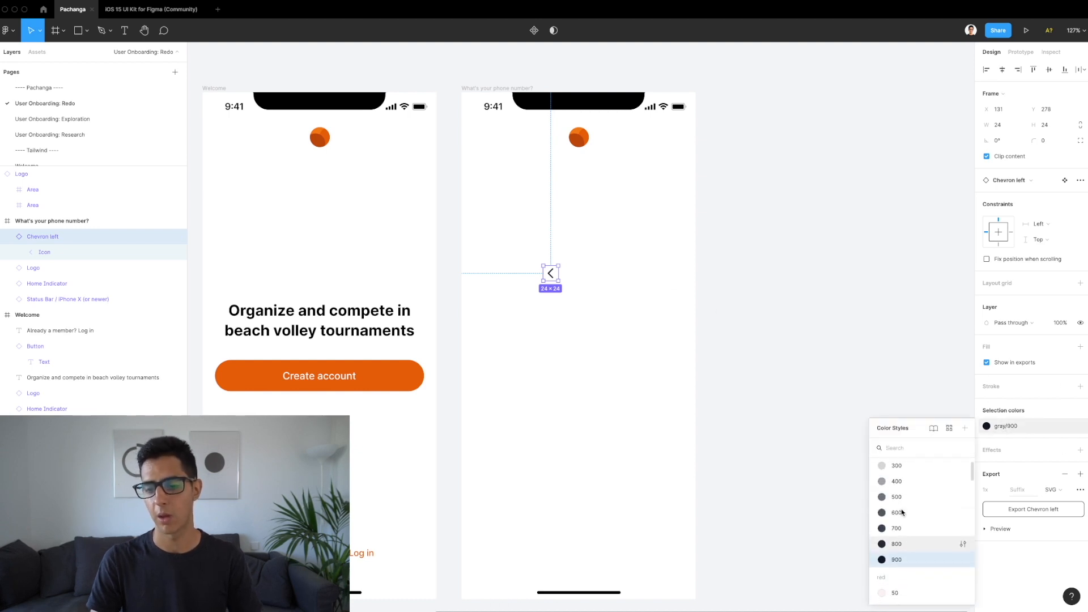
scroll(902, 507, "up", 1)
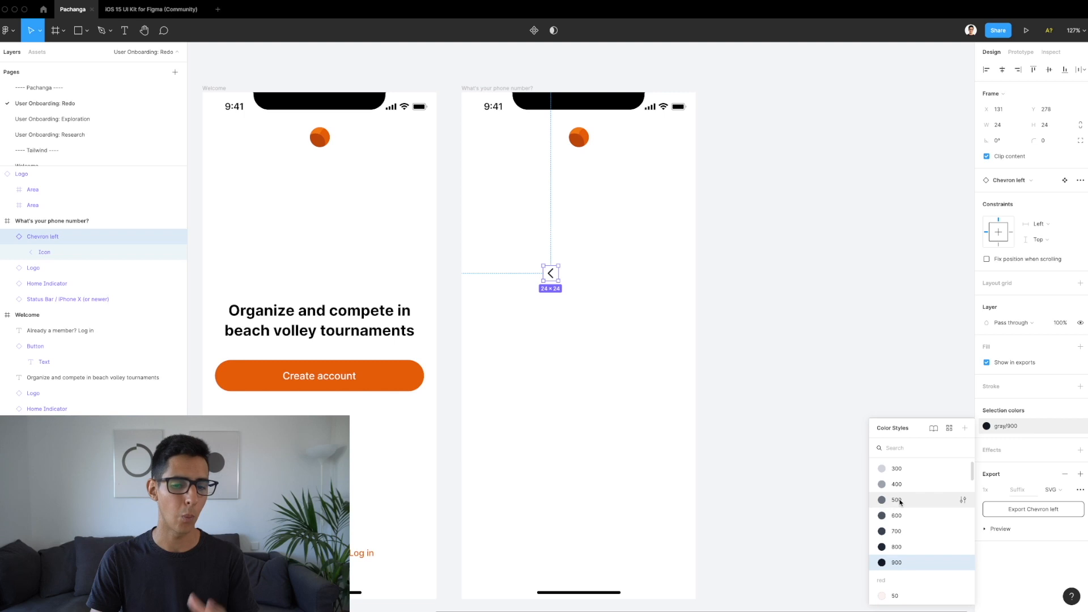
left_click(900, 501)
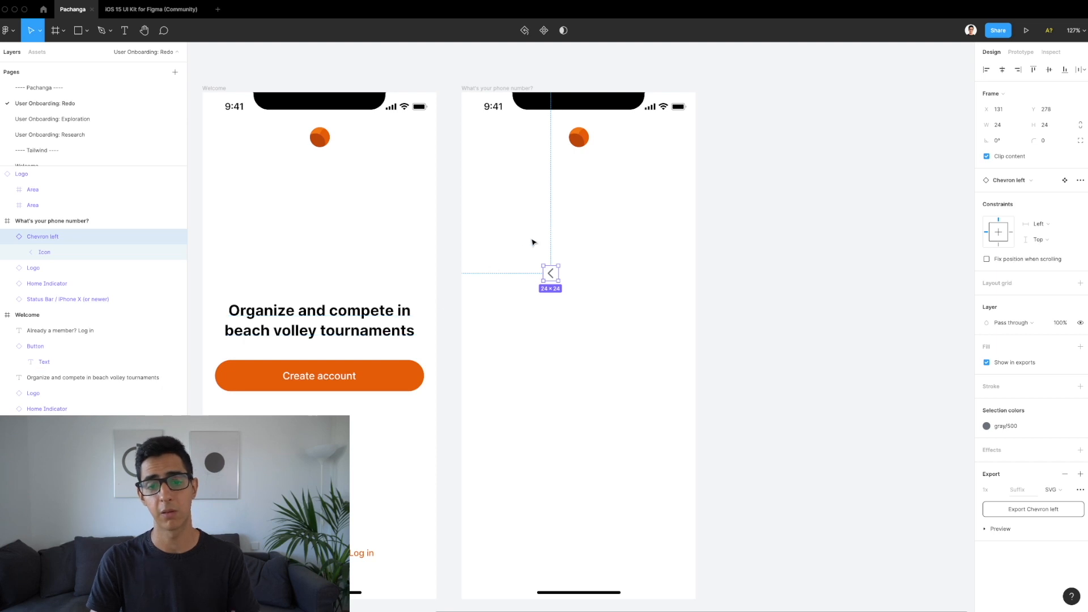
scroll(531, 243, "up", 3)
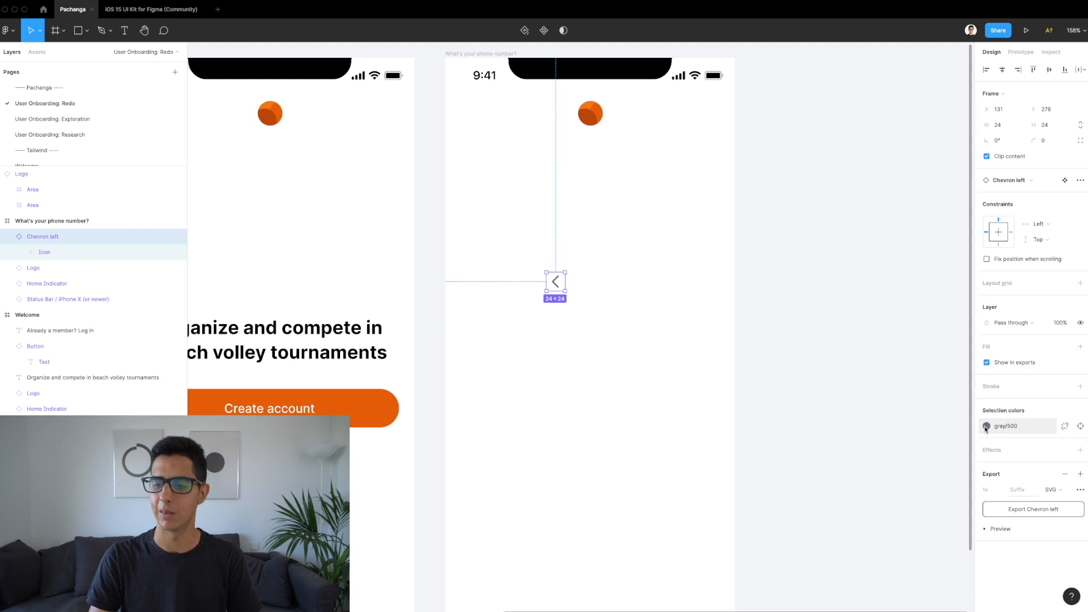
left_click_drag(561, 287, 496, 116)
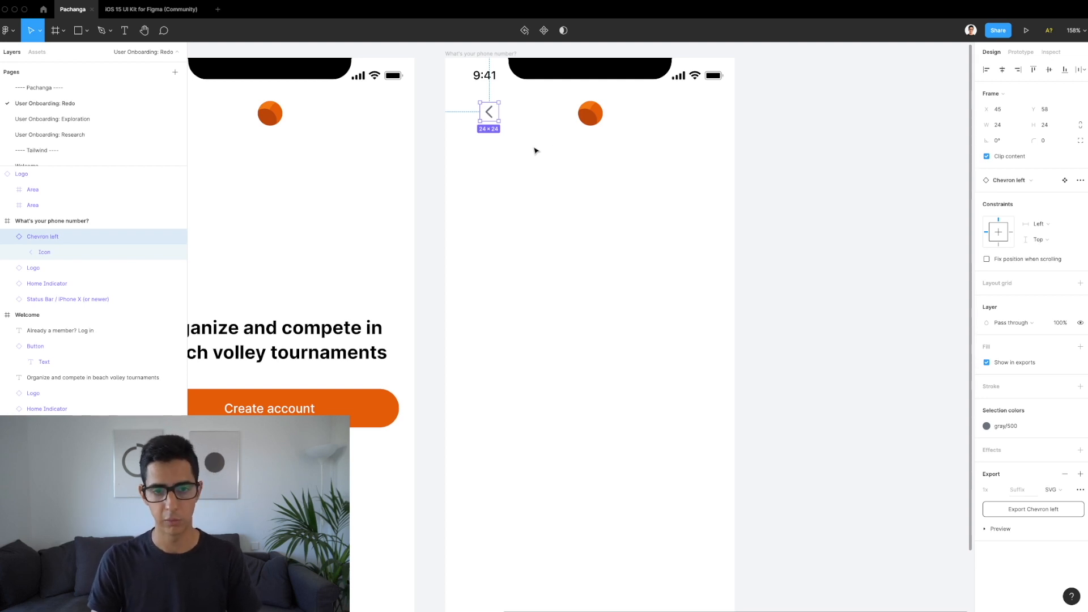
Step: Keep the chevron at 24×24 and wrap it in a 40×40 auto-layout frame
scroll(499, 122, "up", 5)
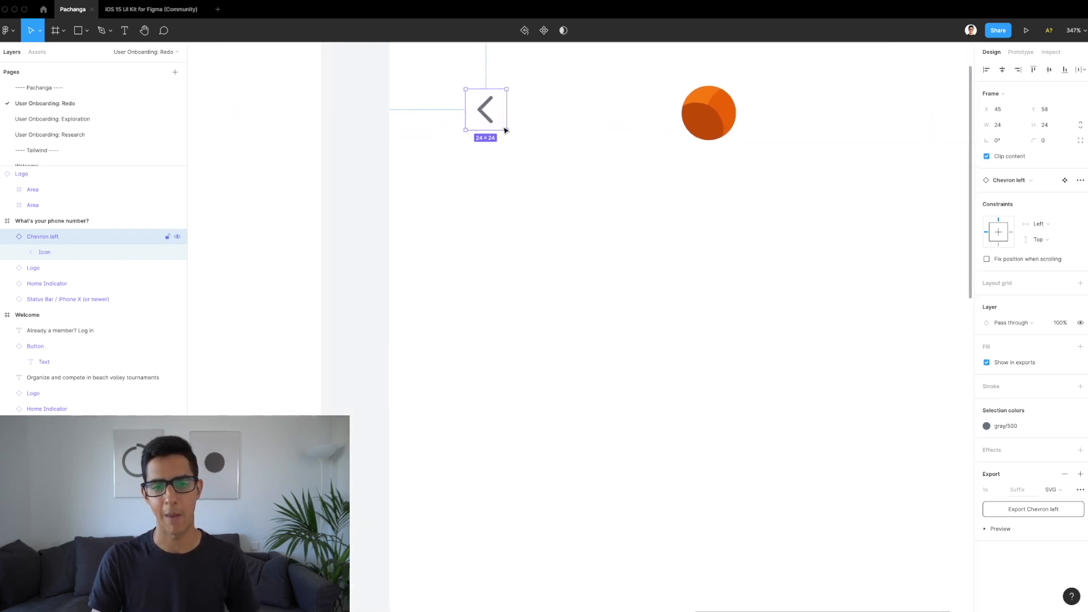
left_click_drag(511, 135, 517, 140)
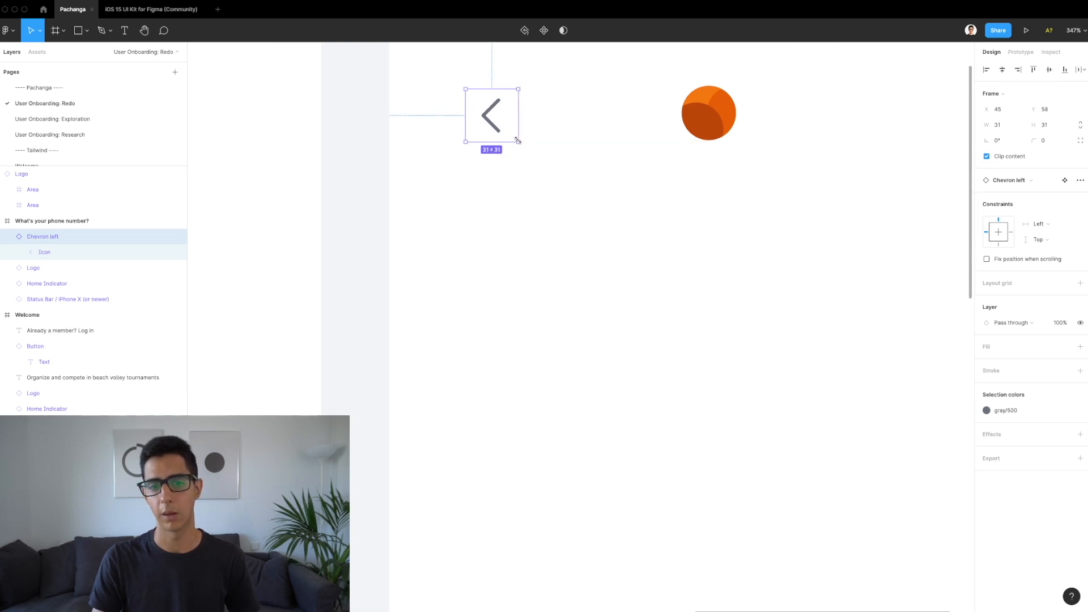
scroll(519, 142, "up", 1)
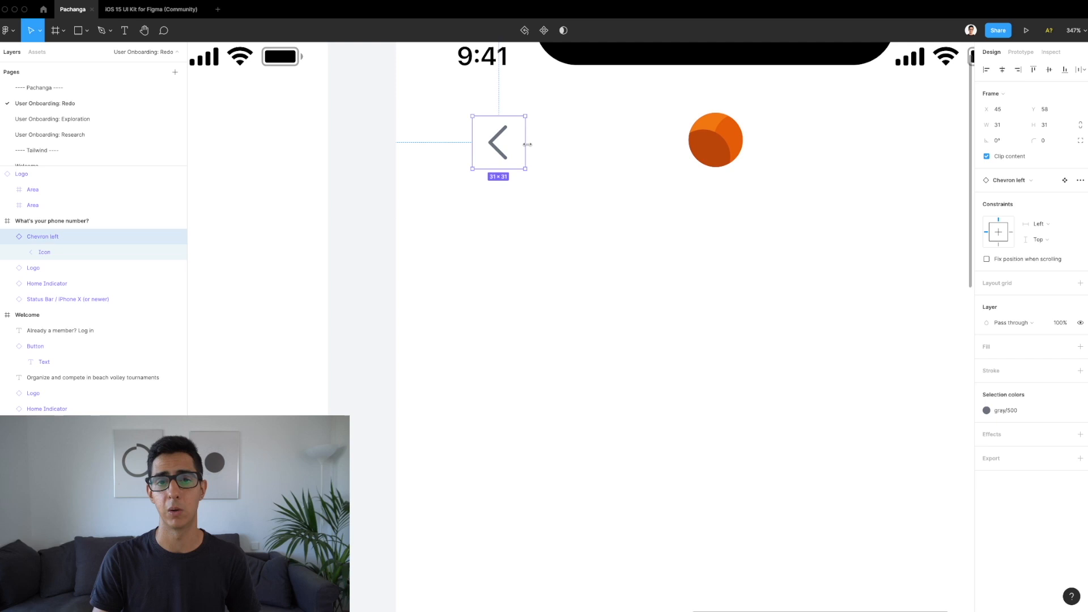
key("super+z")
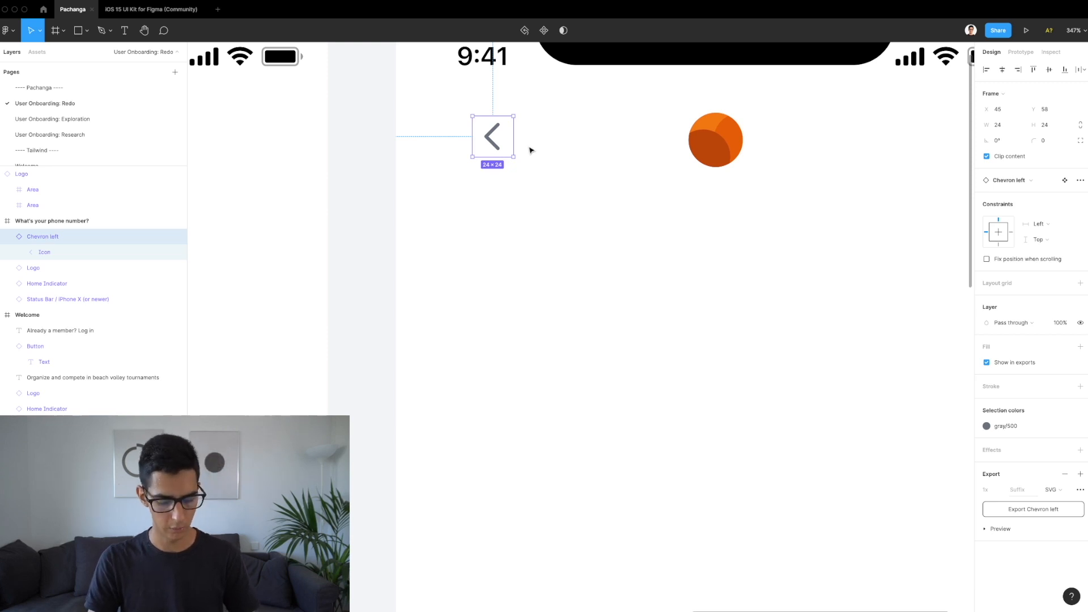
key("shift+a")
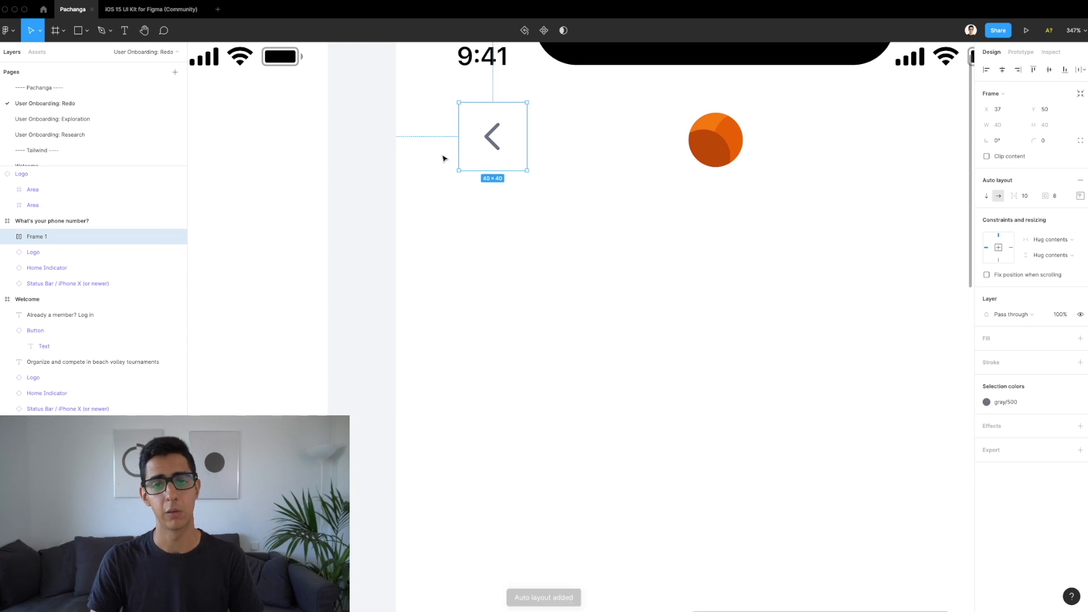
Step: Rename the chevron's wrapper Frame 1 to IconButton
left_click(7, 237)
left_click(20, 255)
left_click(63, 254)
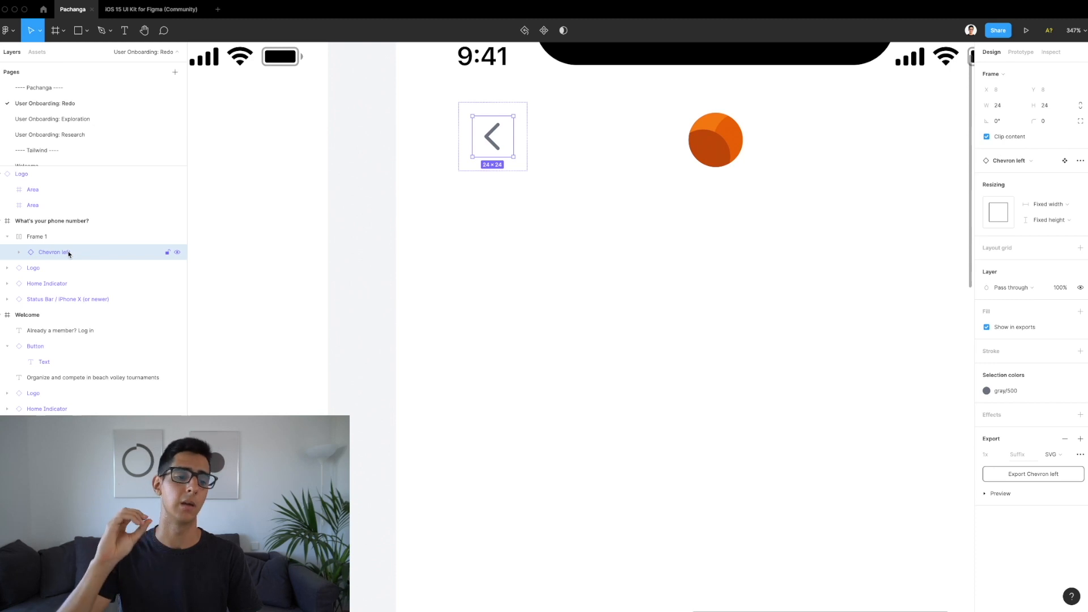
double_click(33, 236)
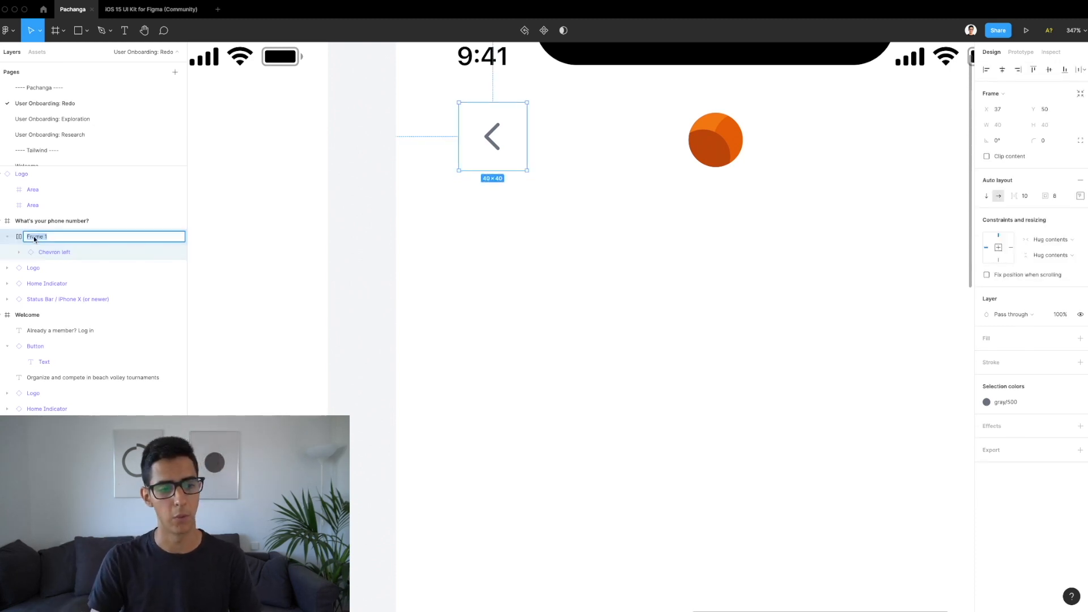
type("IconButton")
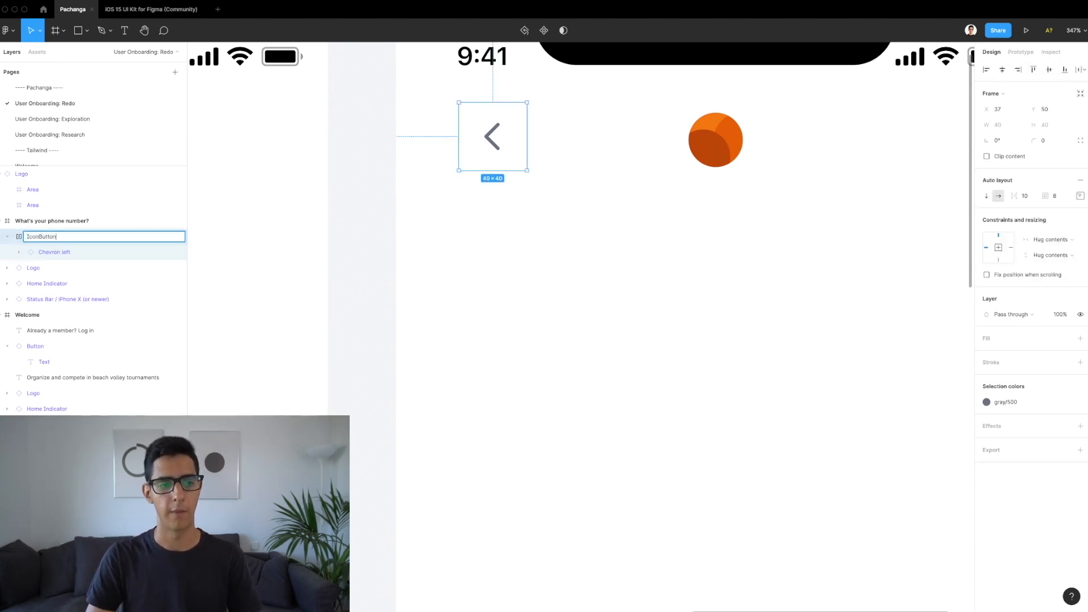
key("Return")
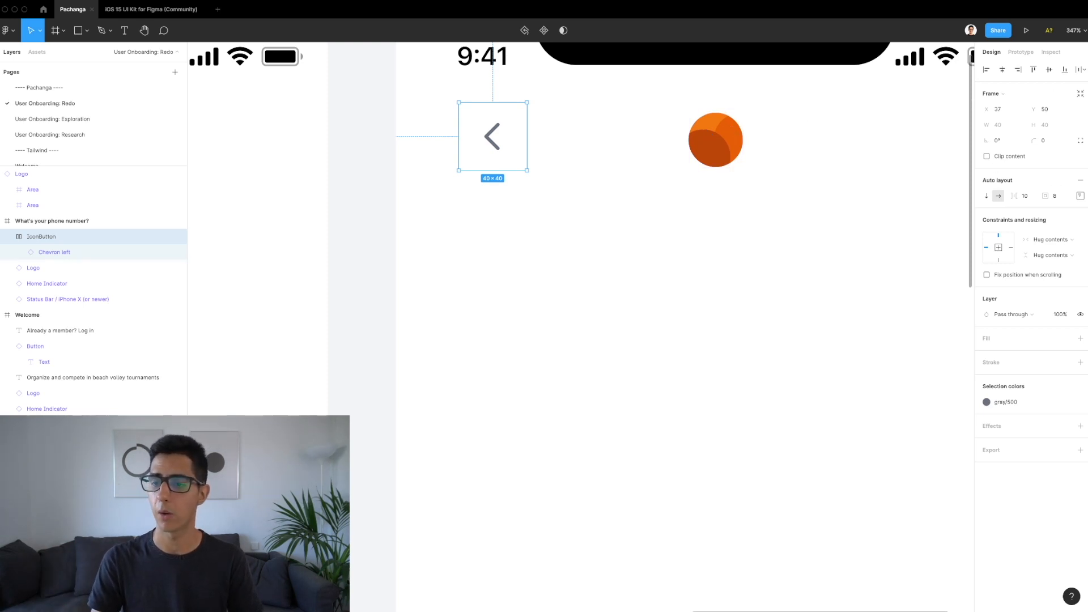
Step: Step the IconButton padding down through 6 and 5 to 4, making it 32×32
left_click(1057, 197)
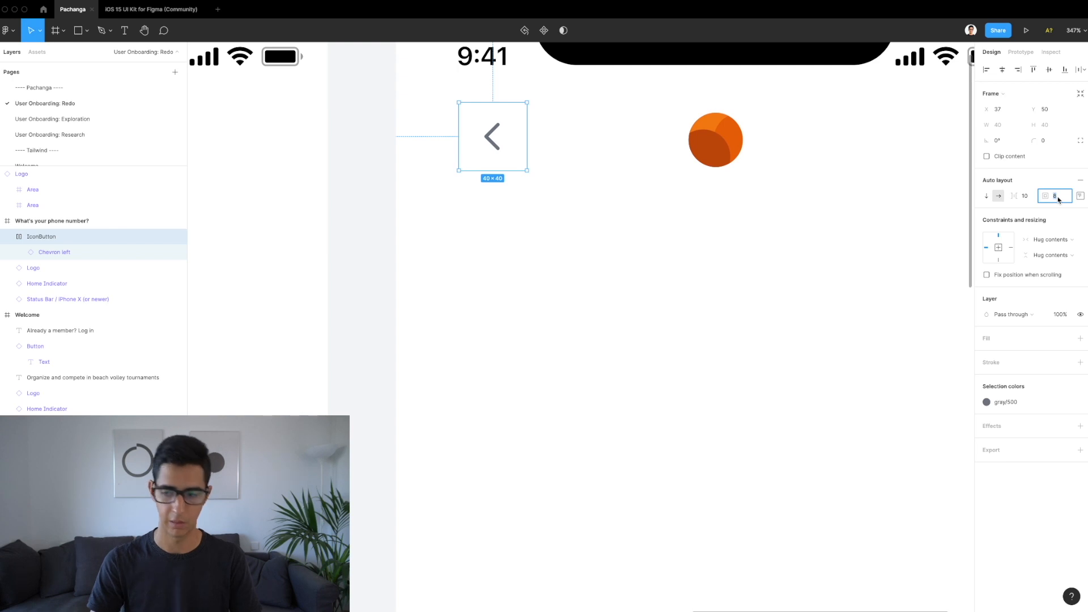
key("Return")
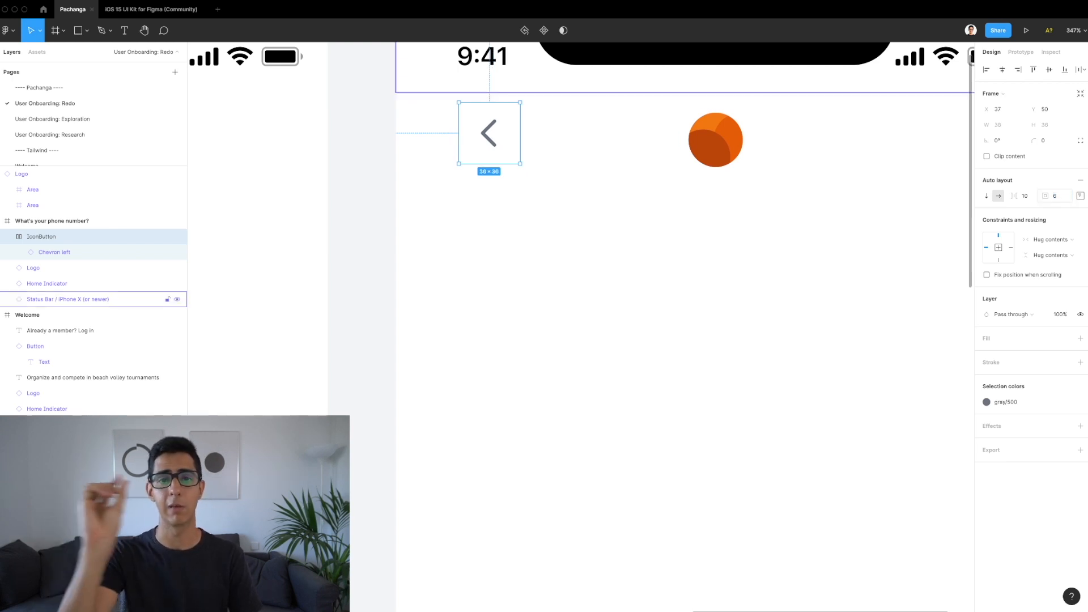
left_click(1057, 197)
type("5")
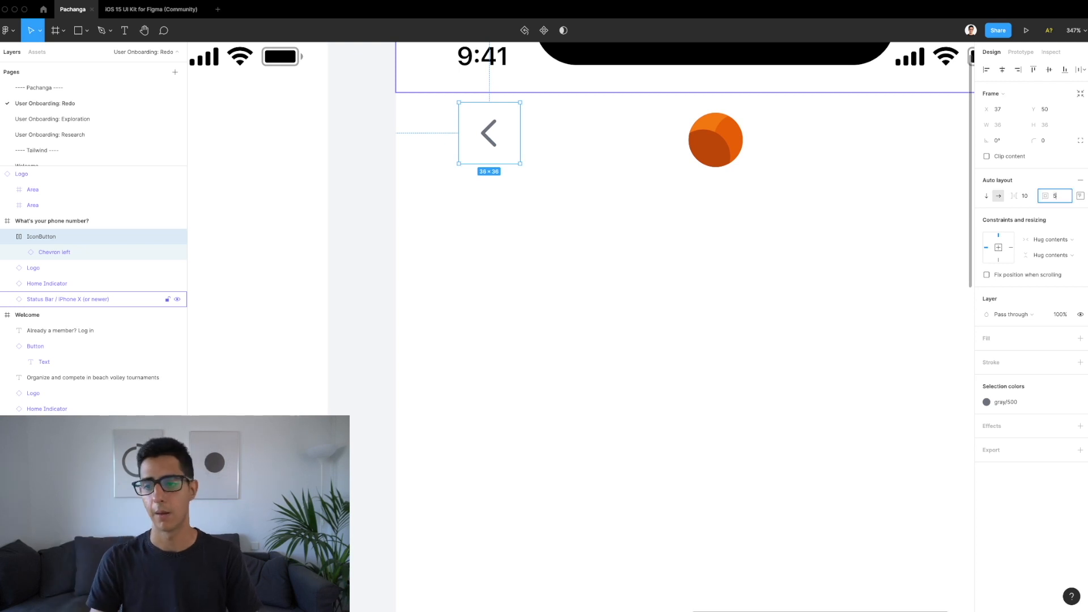
key("Return")
left_click(1058, 197)
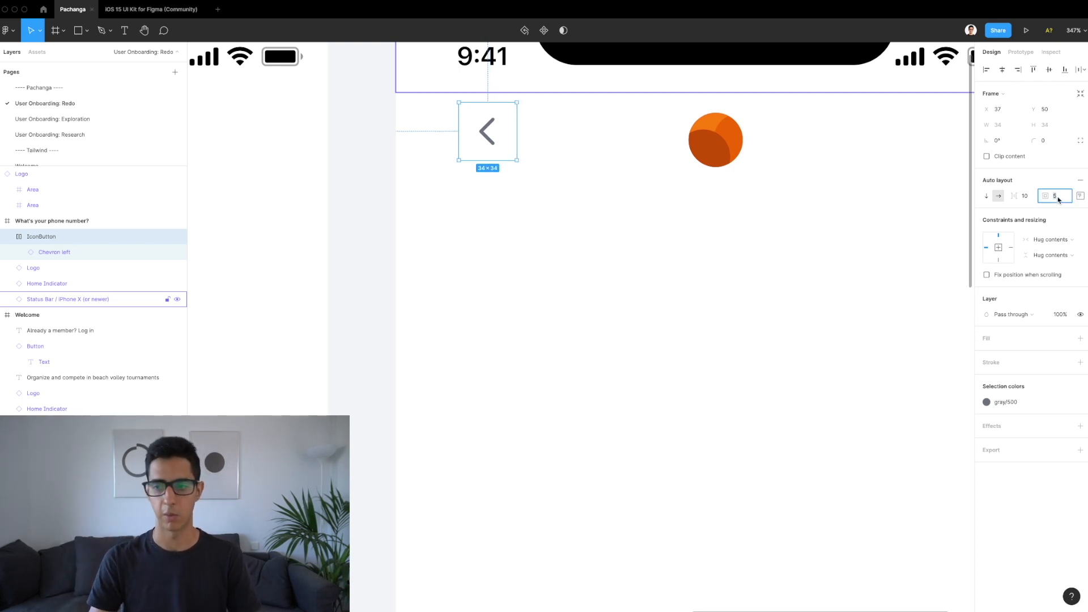
key("Return")
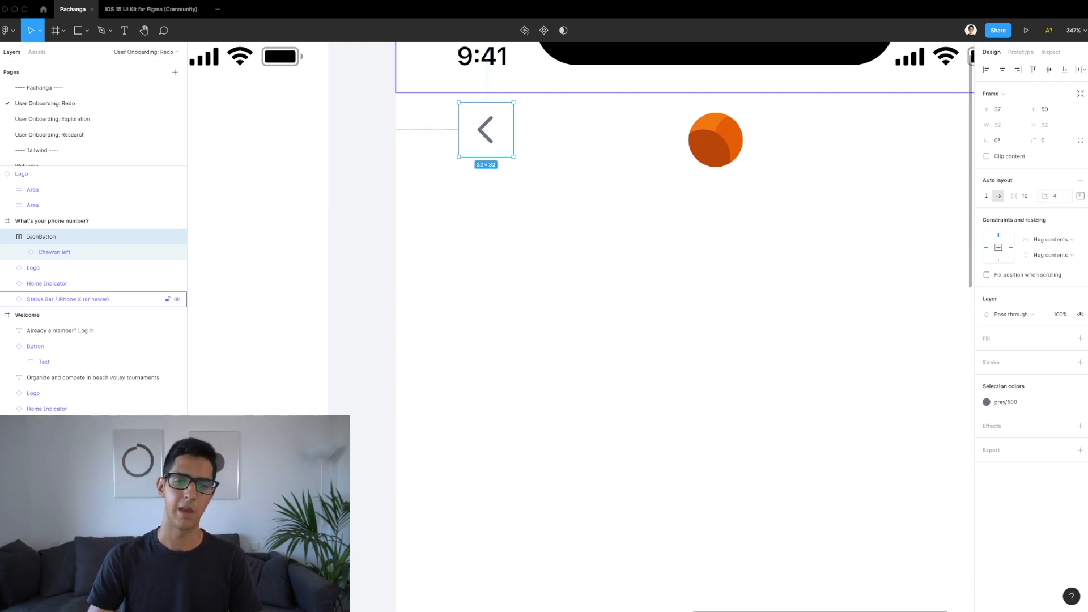
left_click(1058, 197)
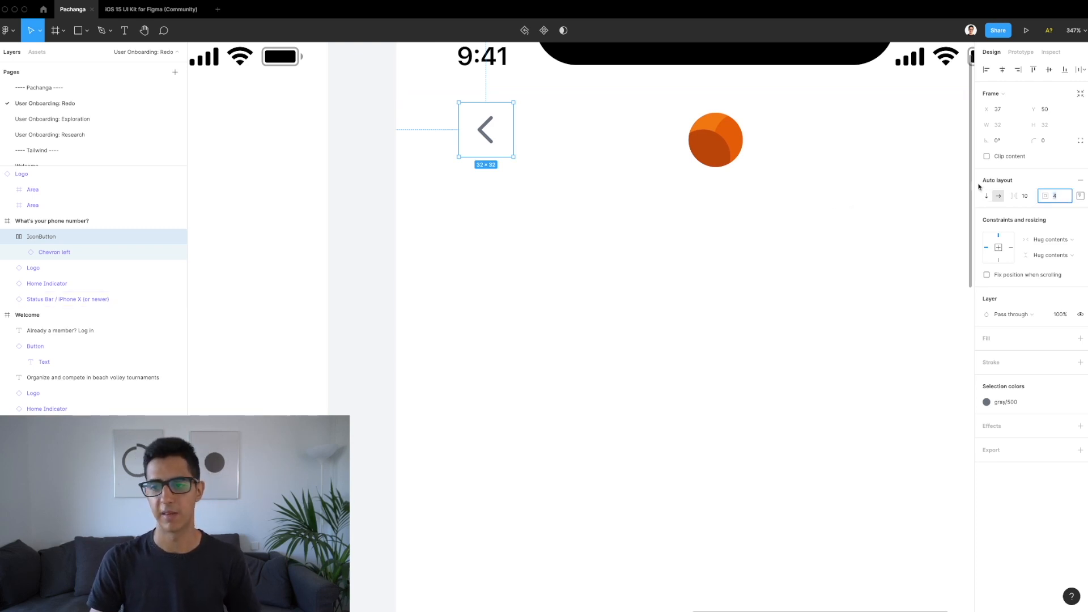
left_click(1024, 196)
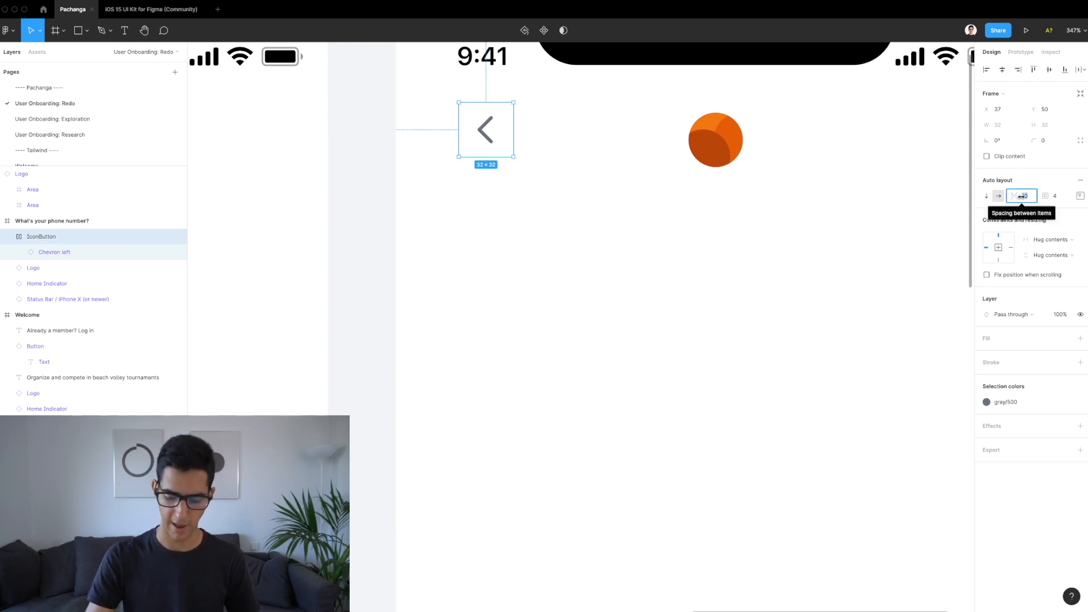
Step: Move the IconButton lower on the phone screen
left_click(480, 332)
left_click(488, 123)
left_click_drag(487, 122, 485, 253)
left_click(518, 375)
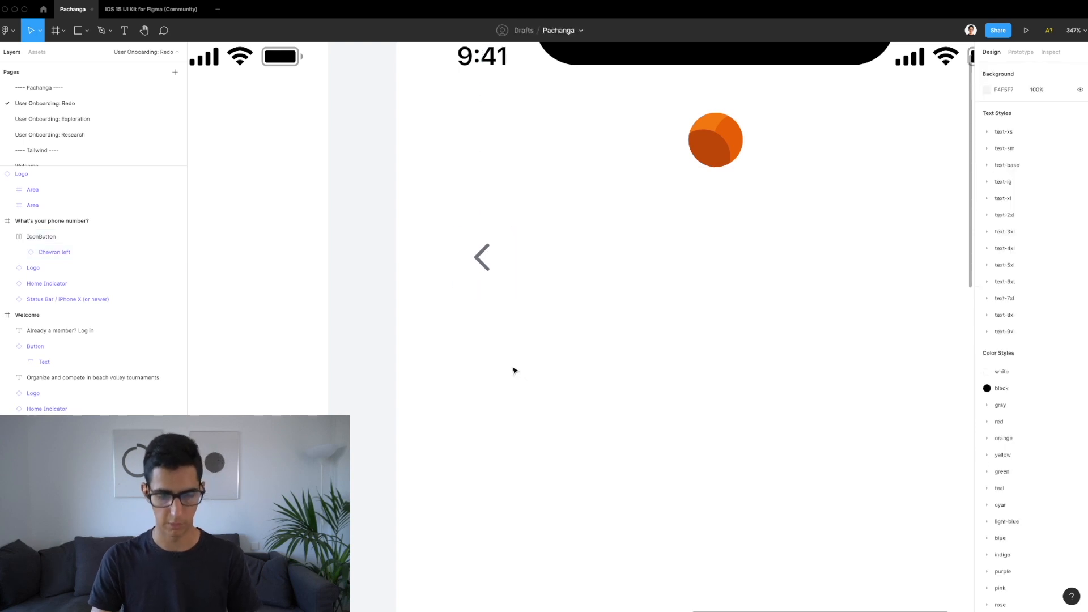
Step: Add a temporary 'text' layer inside the IconButton to check the gap, then delete it
key("t")
left_click(509, 361)
type("text")
key("Escape")
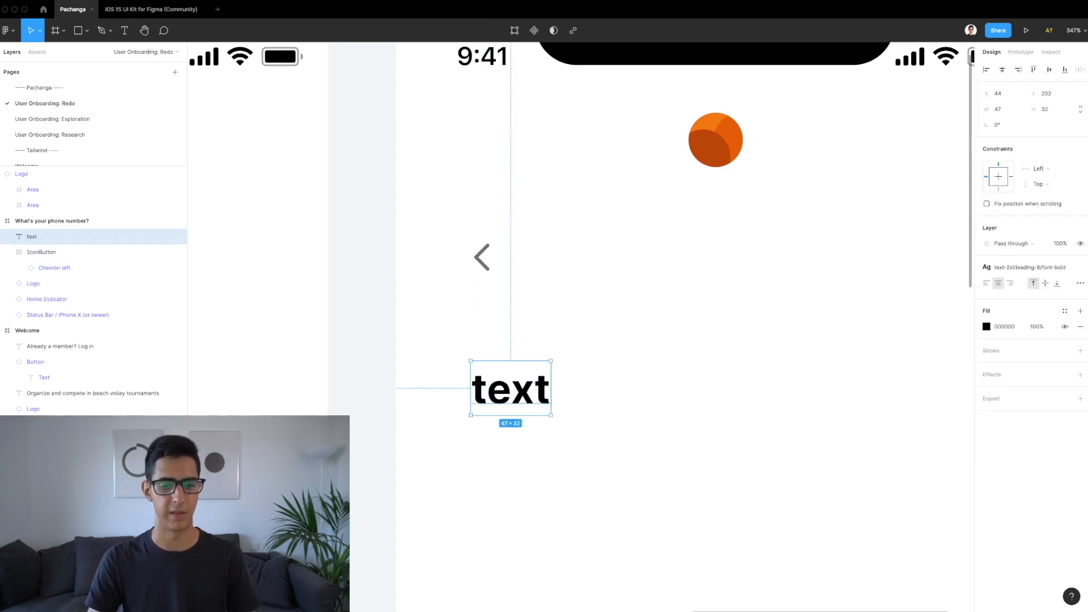
left_click_drag(497, 366, 600, 345)
key("Delete")
left_click(54, 236)
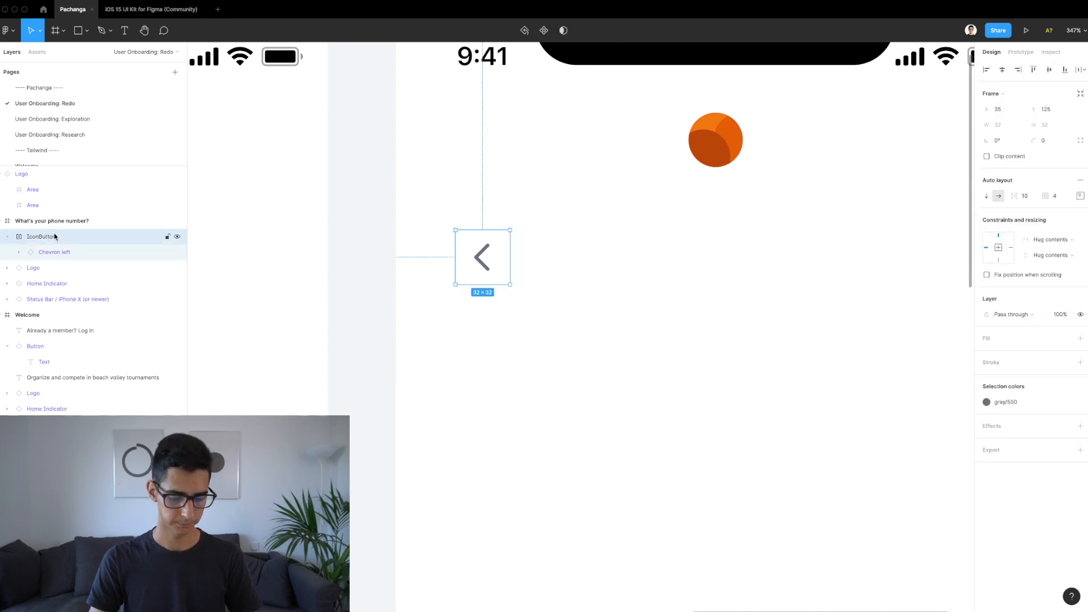
key("ctrl+v")
key("alt")
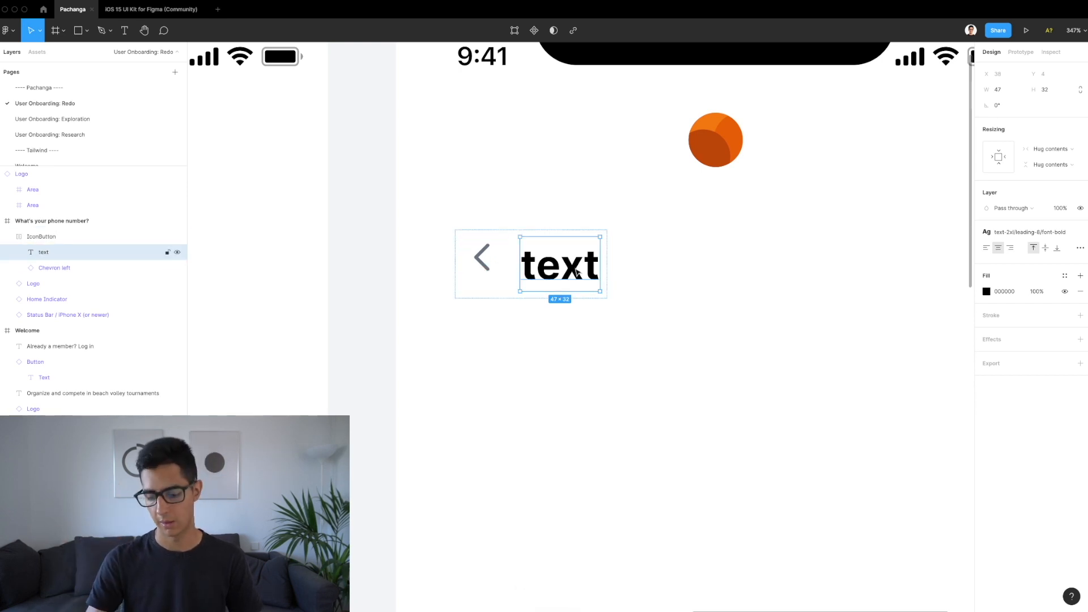
key("Delete")
Step: Give the IconButton 0 item spacing, corner radius 6 and a gray/100 fill
left_click(502, 277)
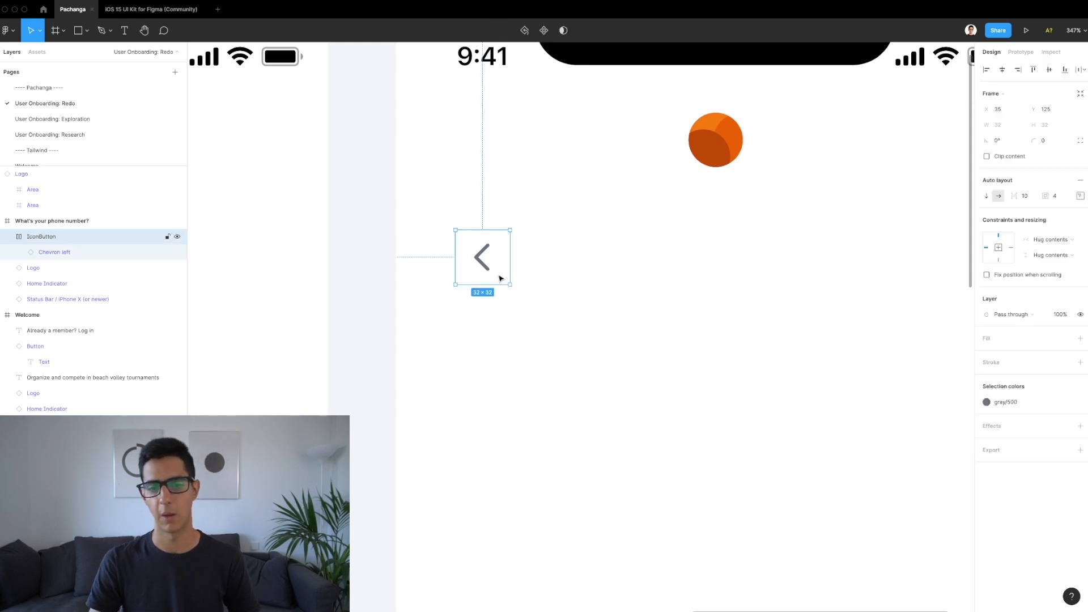
left_click(1029, 198)
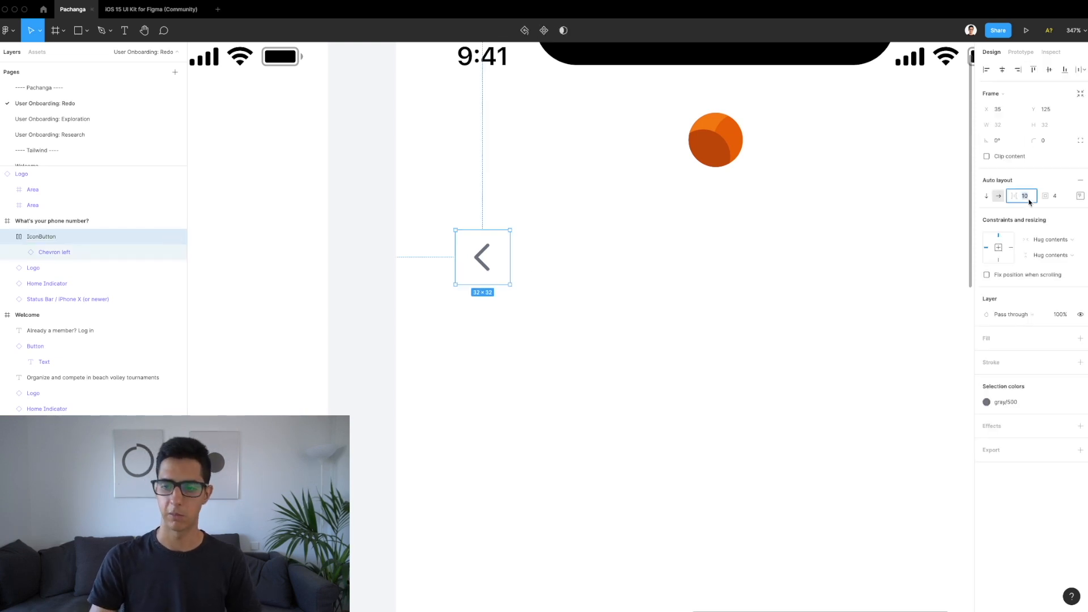
key("Return")
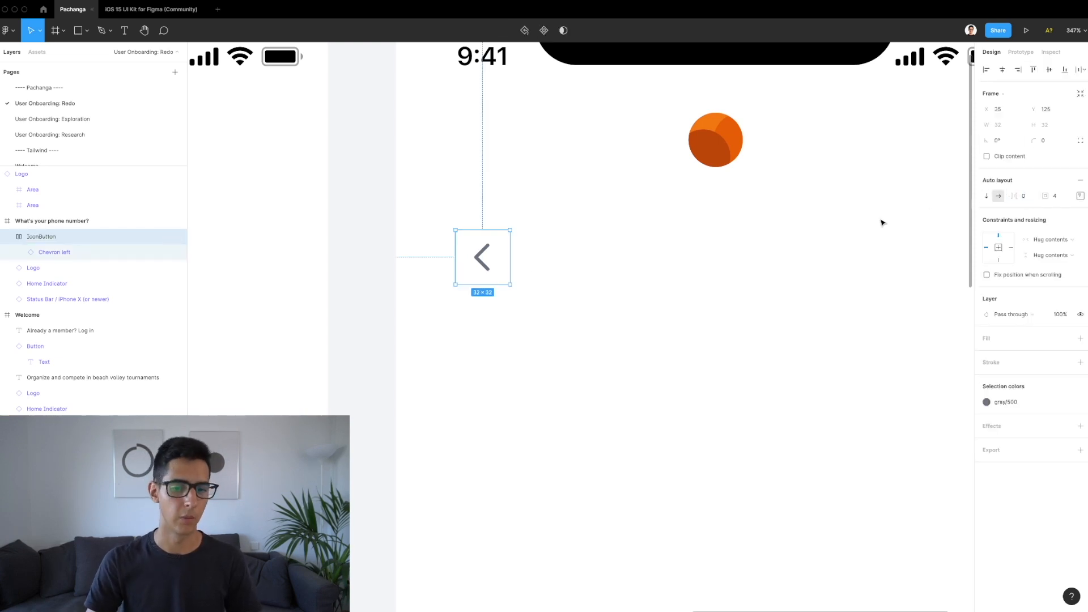
left_click(1056, 140)
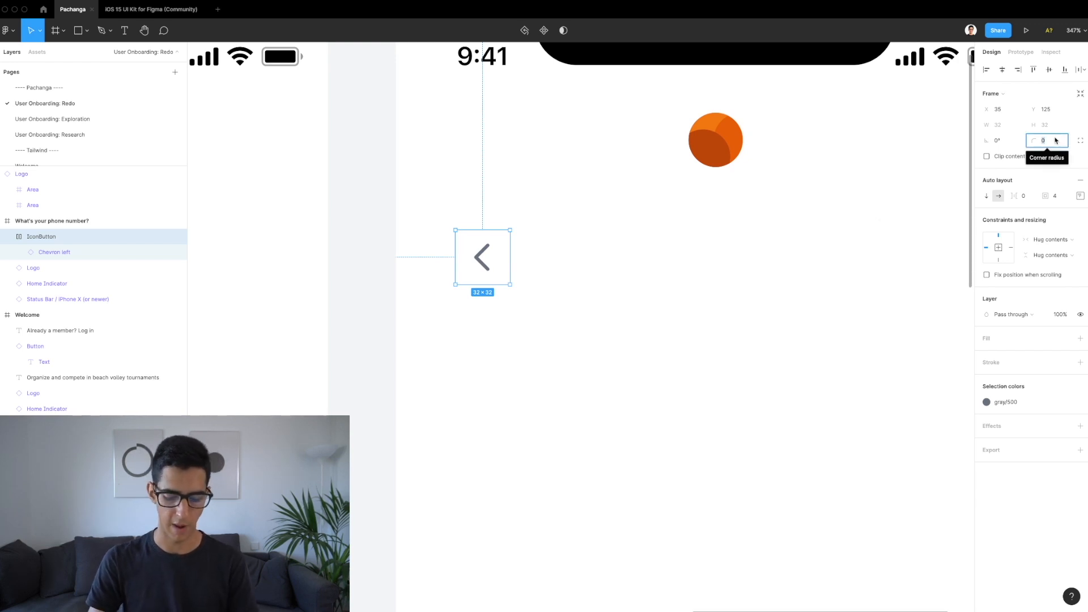
type("6")
key("Return")
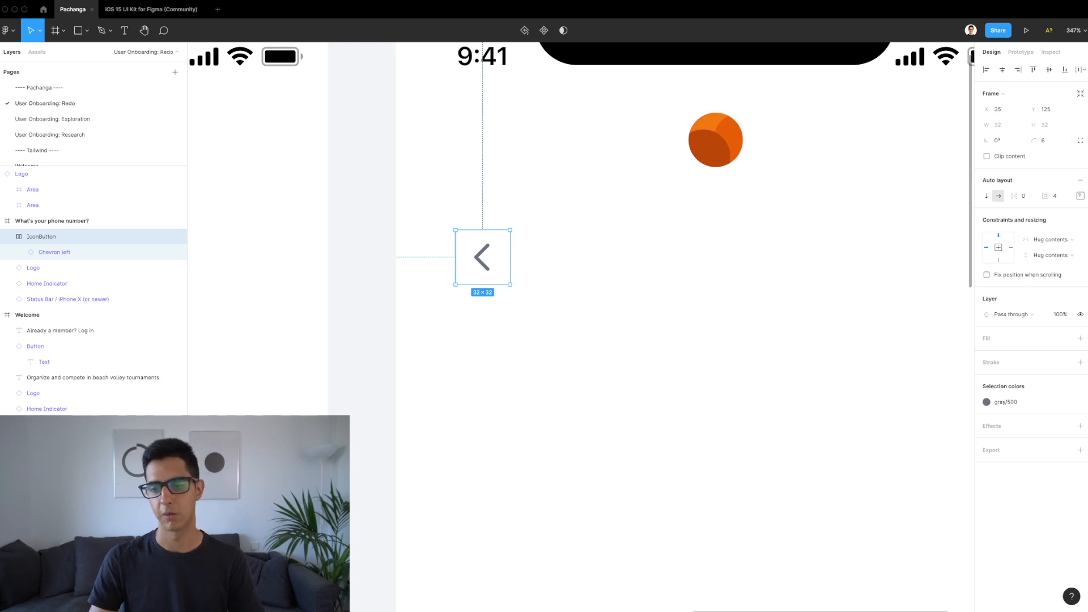
left_click(1064, 340)
left_click(1031, 444)
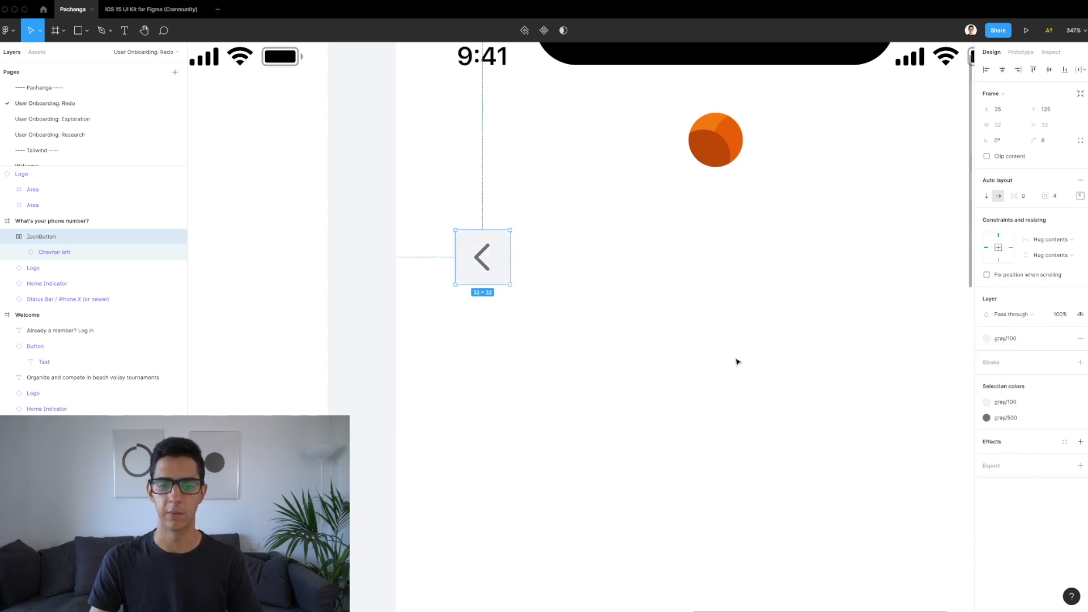
Step: Move the back button up level with the logo and nudge it left to X 20
scroll(595, 332, "down", 3)
scroll(595, 333, "right", 2)
scroll(521, 270, "down", 1)
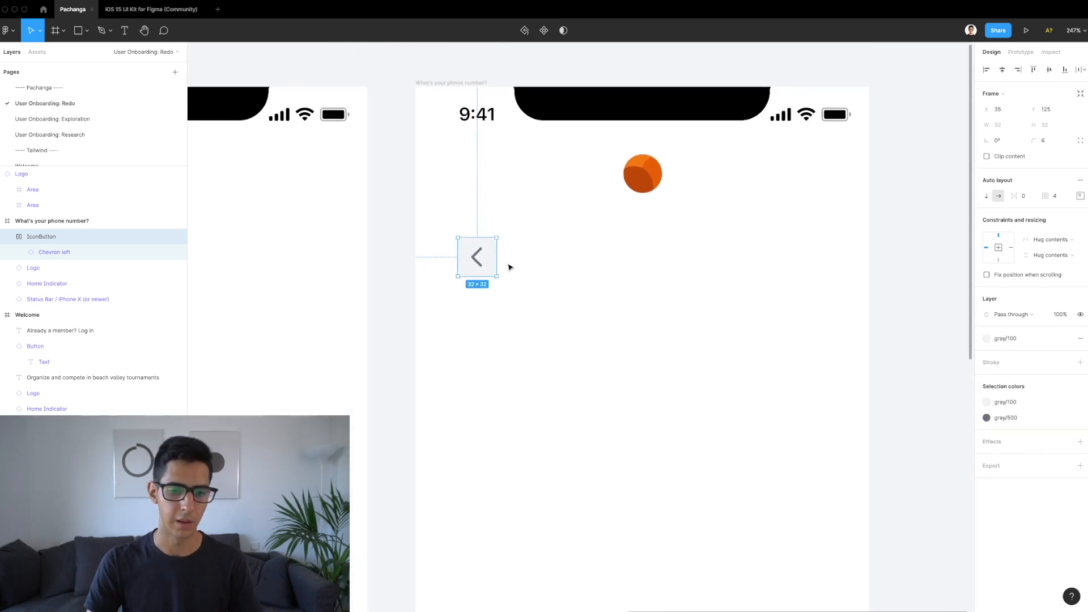
left_click(506, 267)
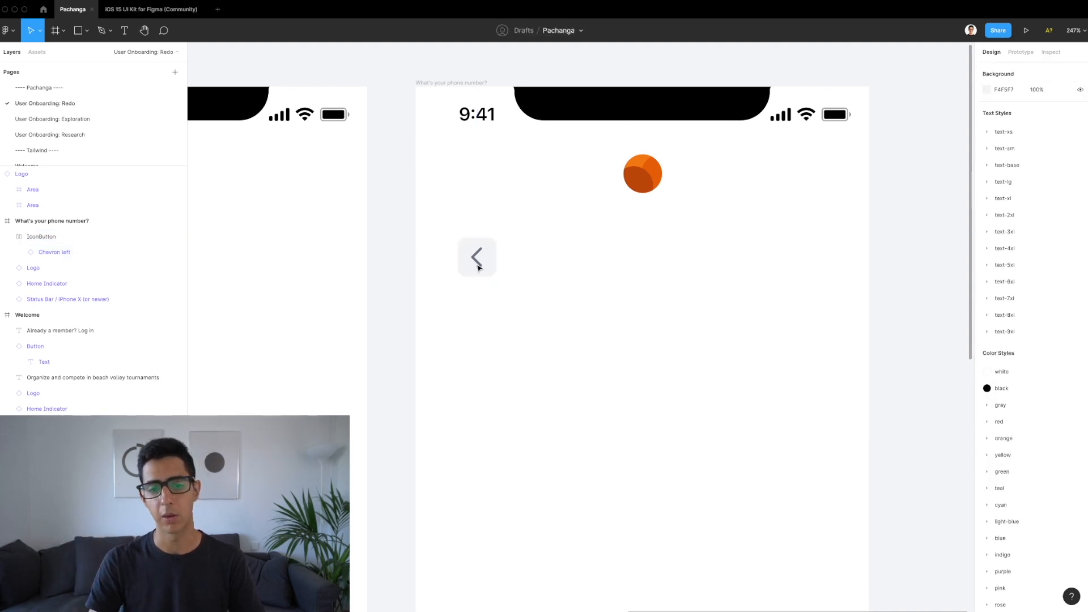
scroll(475, 281, "up", 3)
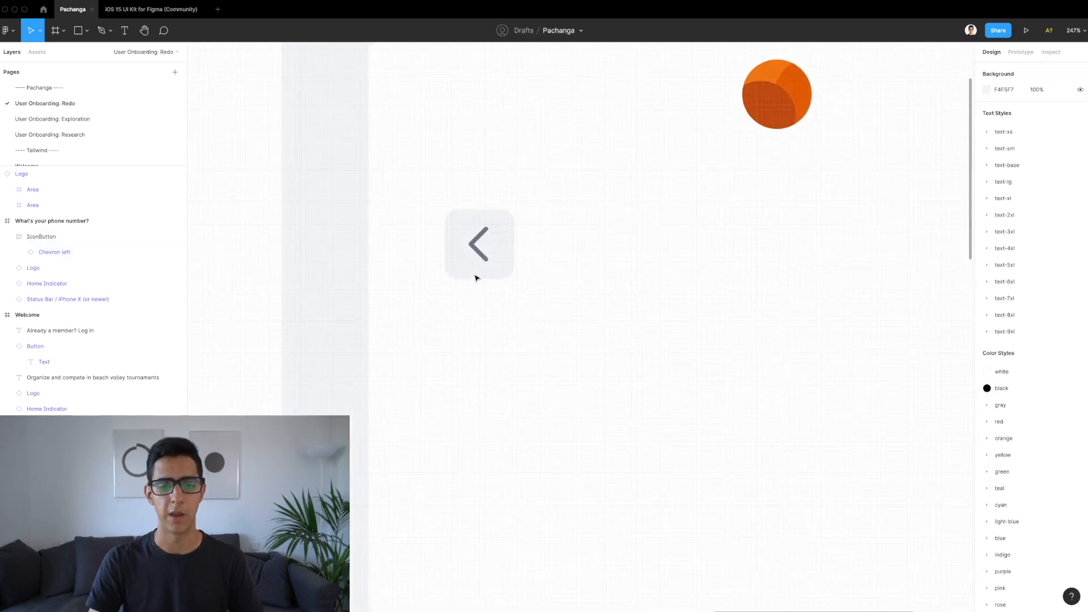
left_click(514, 236)
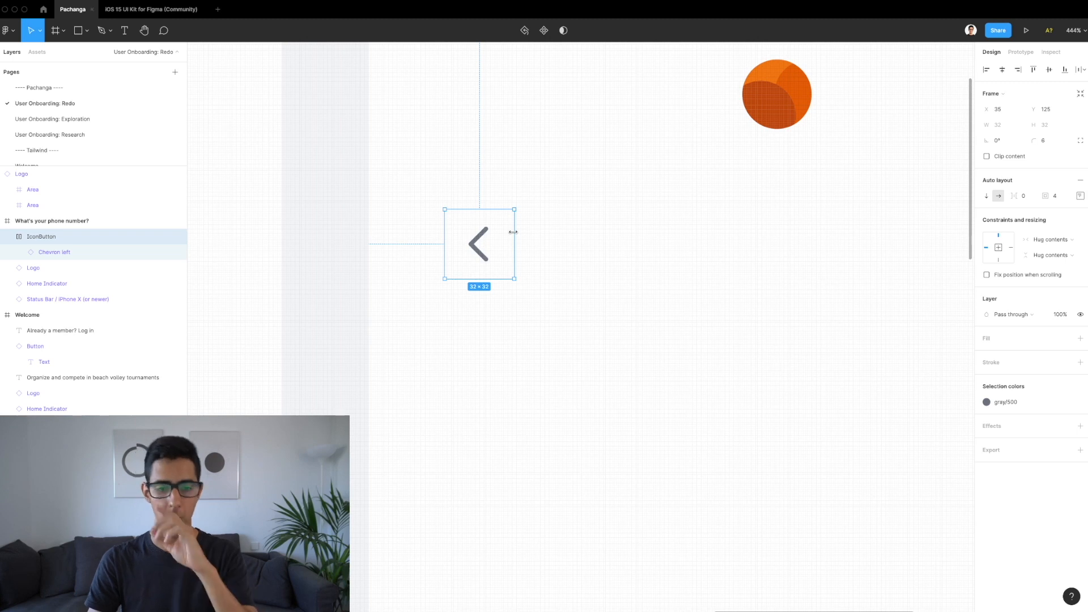
scroll(512, 231, "down", 2)
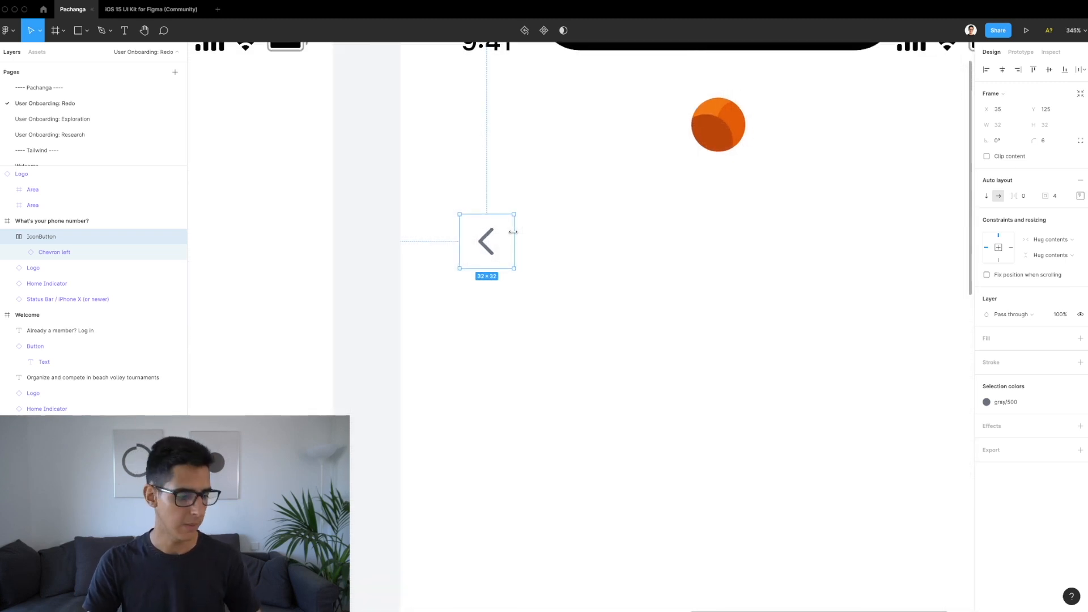
scroll(537, 213, "down", 2)
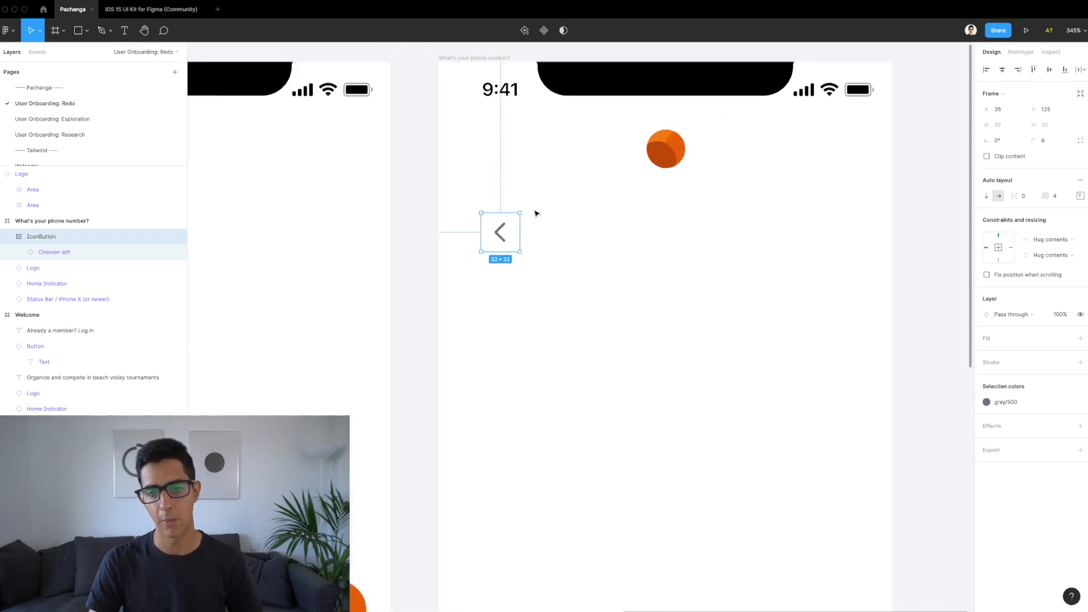
left_click_drag(503, 247, 503, 164)
key("alt")
mouse_move(679, 153)
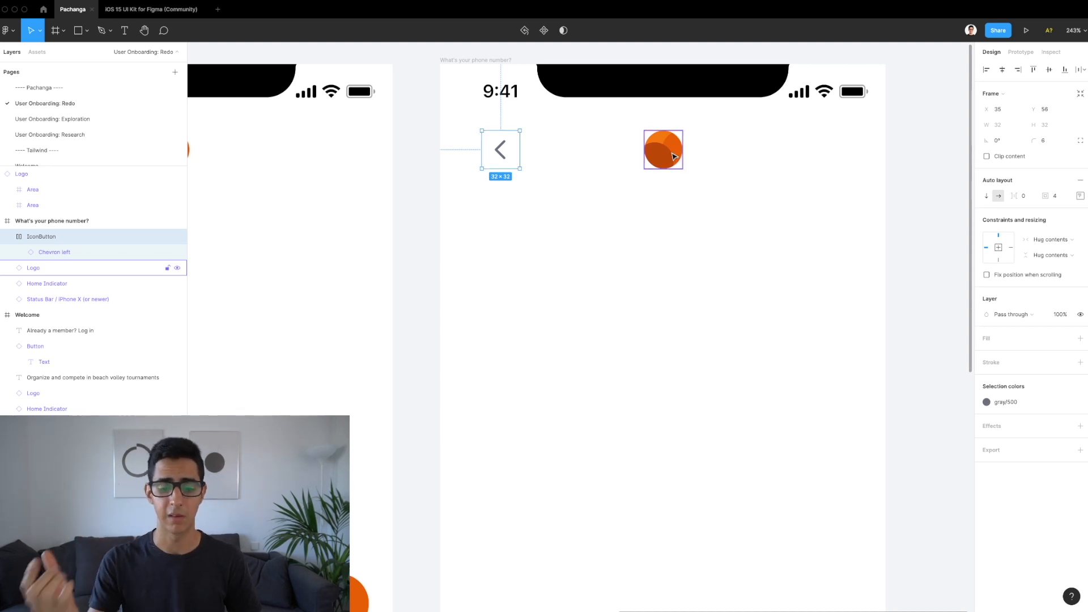
key("alt")
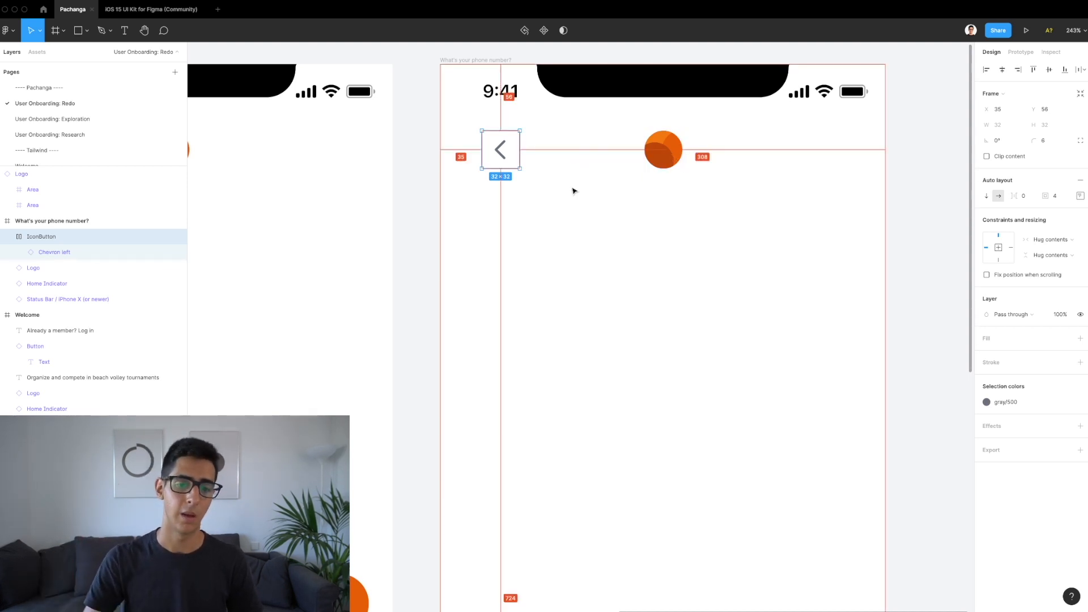
key("shift+Left")
key("Left")
key("Left")
key("Left")
key("Left")
key("Left")
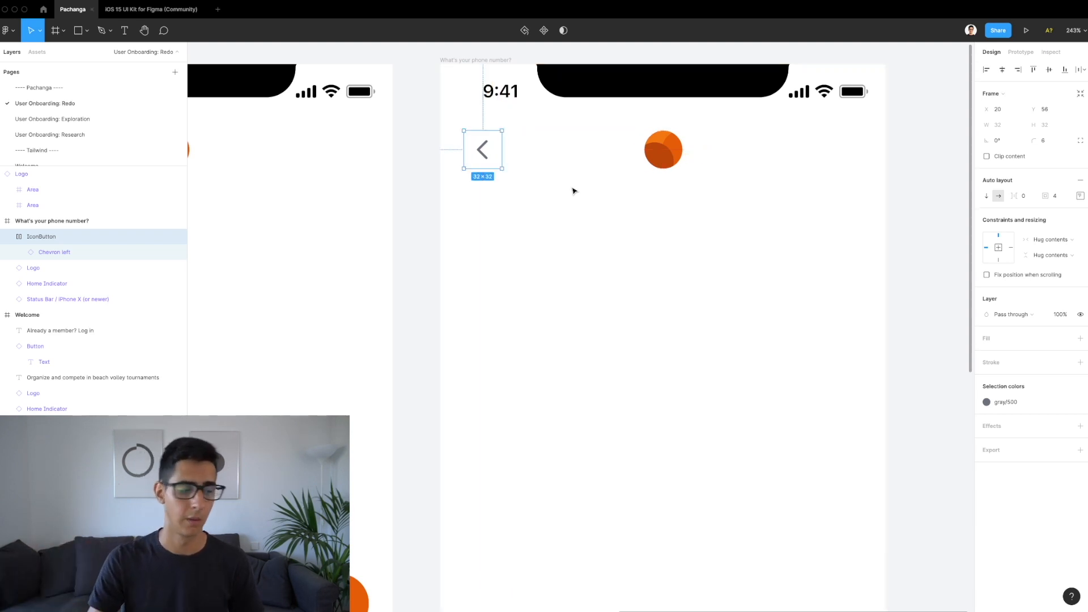
scroll(634, 182, "down", 3)
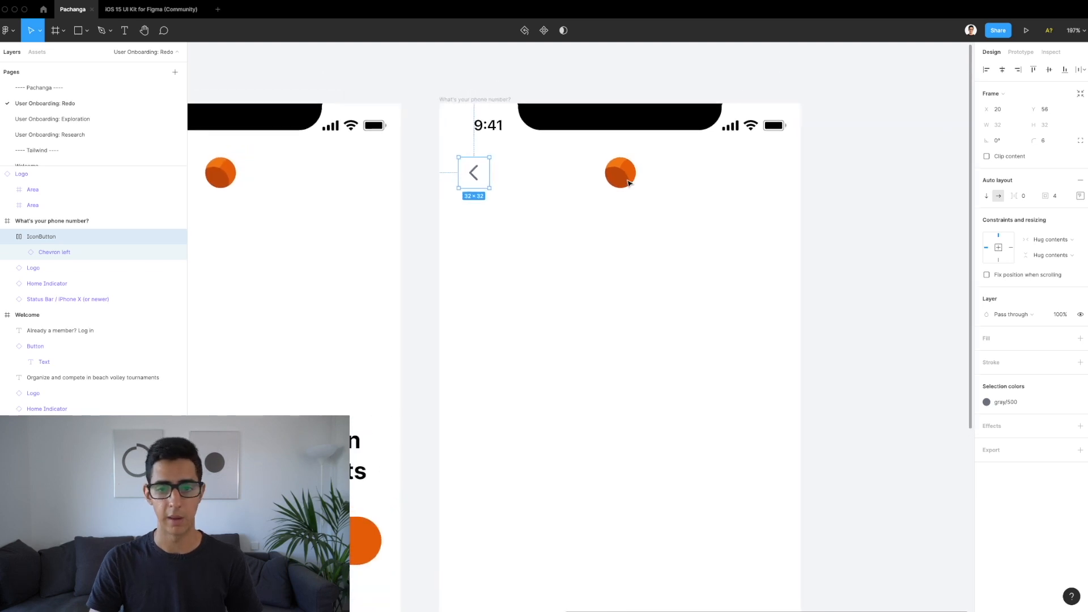
Step: Frame the back button and logo together and name the frame Nav
left_click(620, 183, "shift")
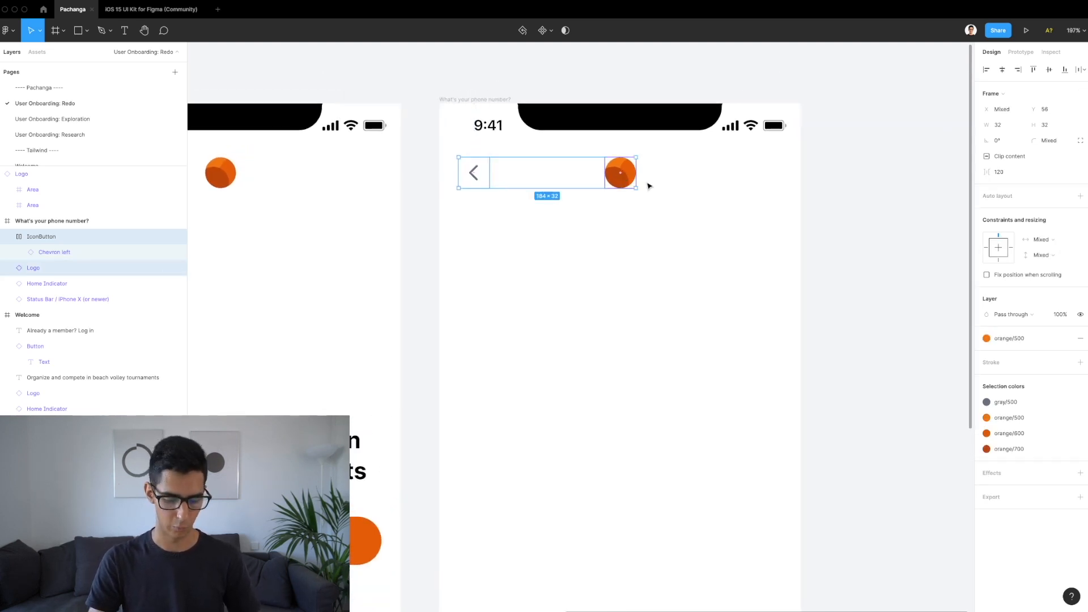
scroll(649, 186, "up", 2)
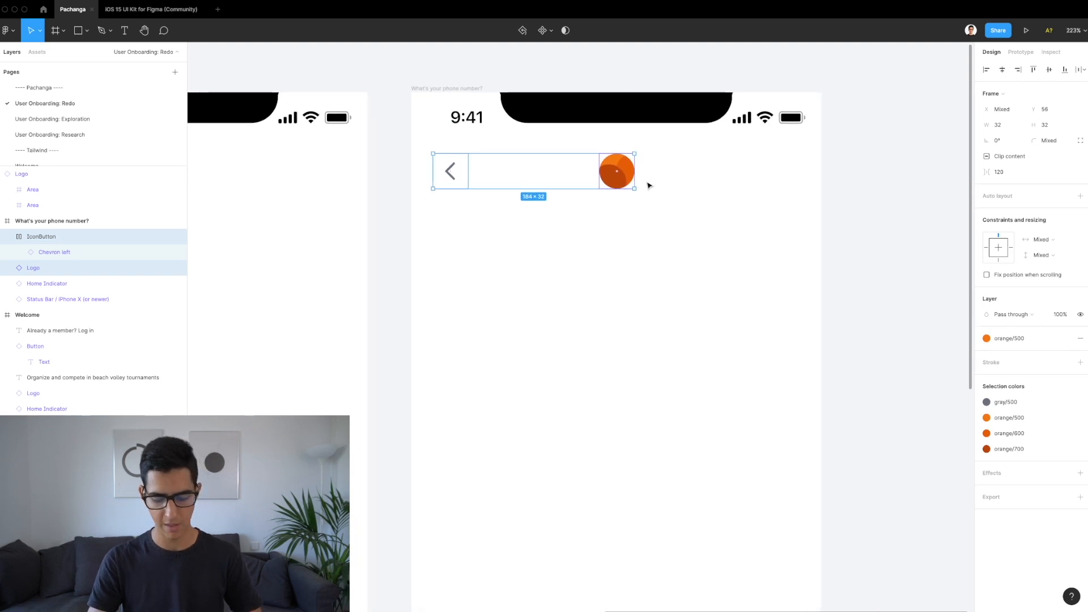
key("alt")
key("ctrl+alt+g")
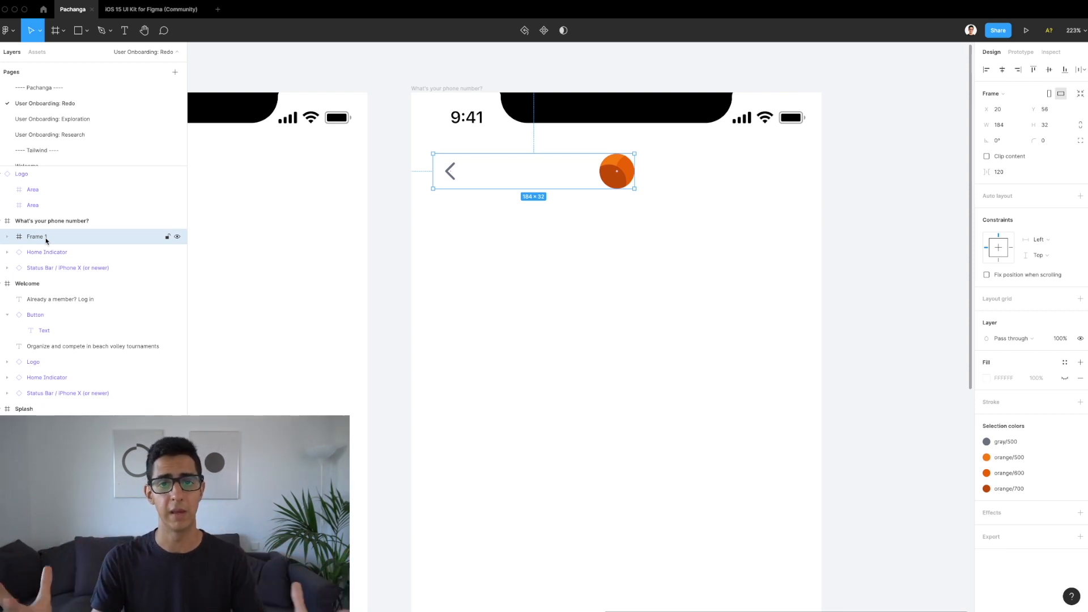
double_click(46, 240)
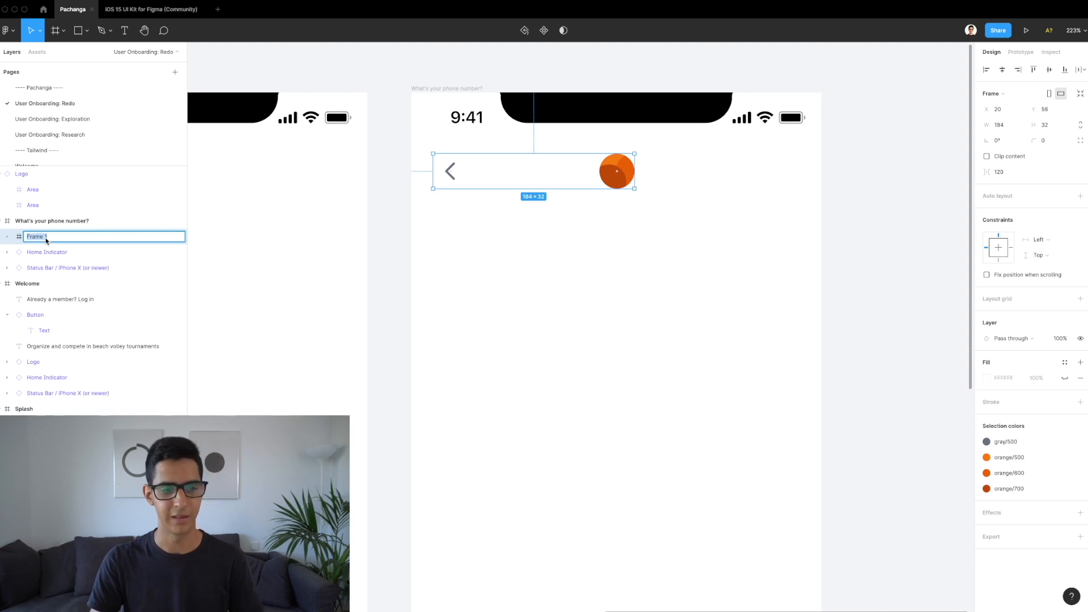
type("Top")
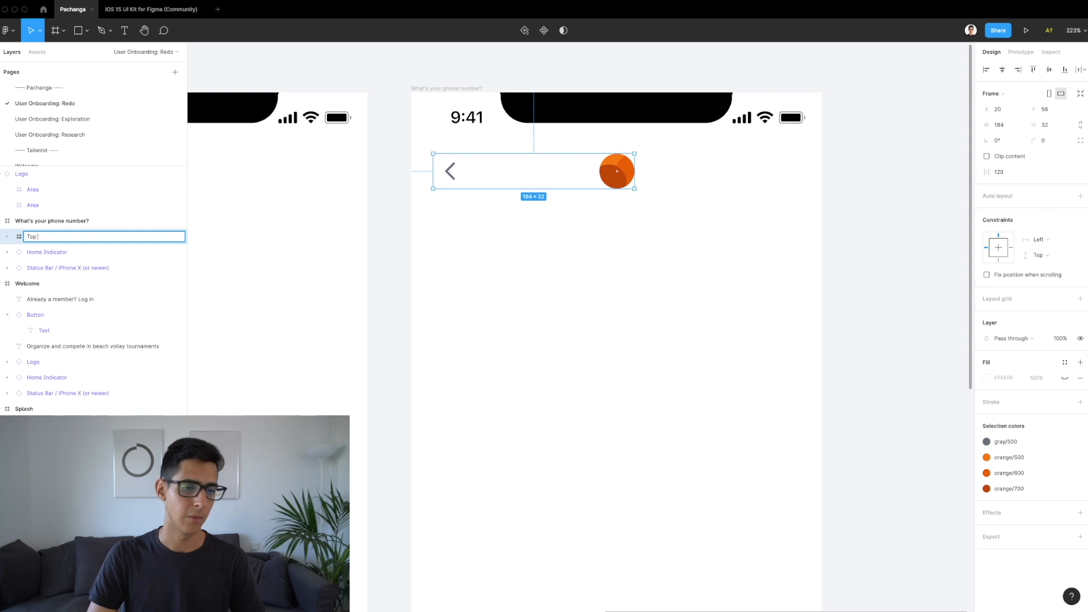
type("av")
key("Return")
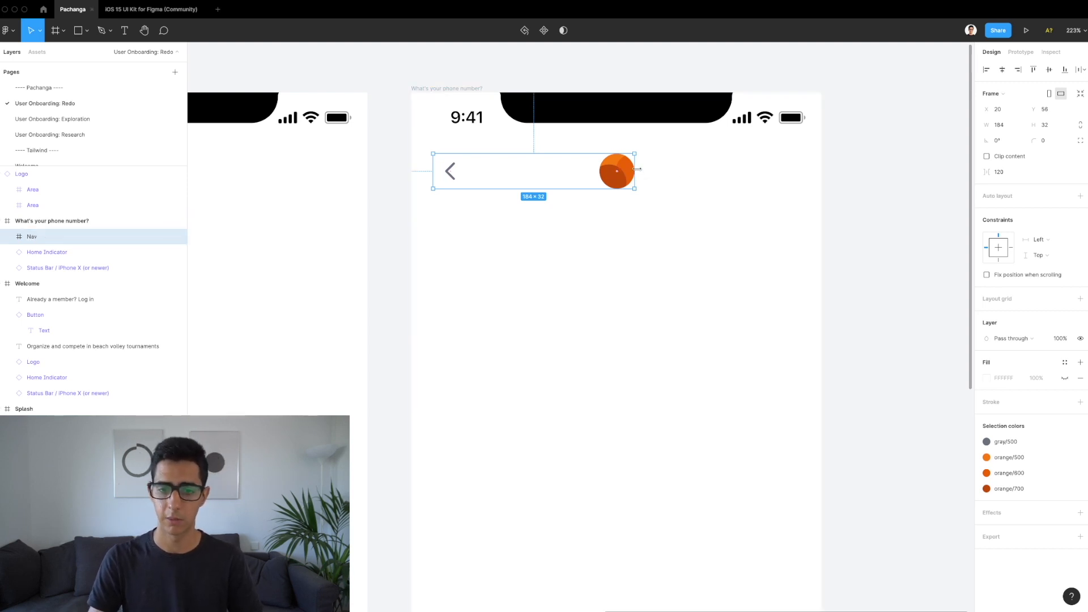
Step: Try widening the Nav frame to the right, undoing each attempt
left_click_drag(637, 169, 753, 169)
key("ctrl+z")
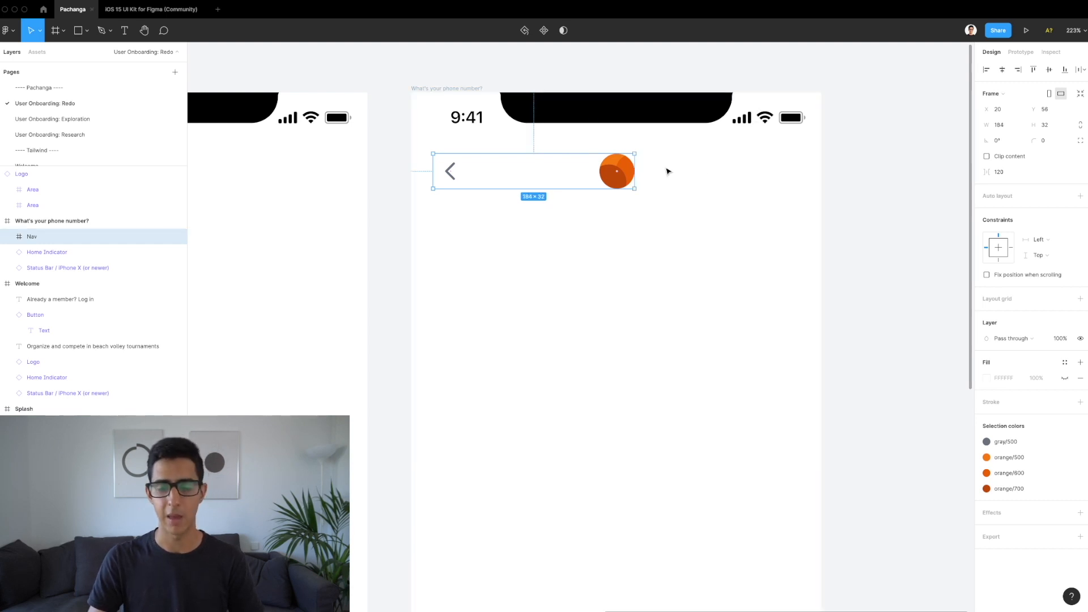
left_click_drag(638, 171, 675, 173)
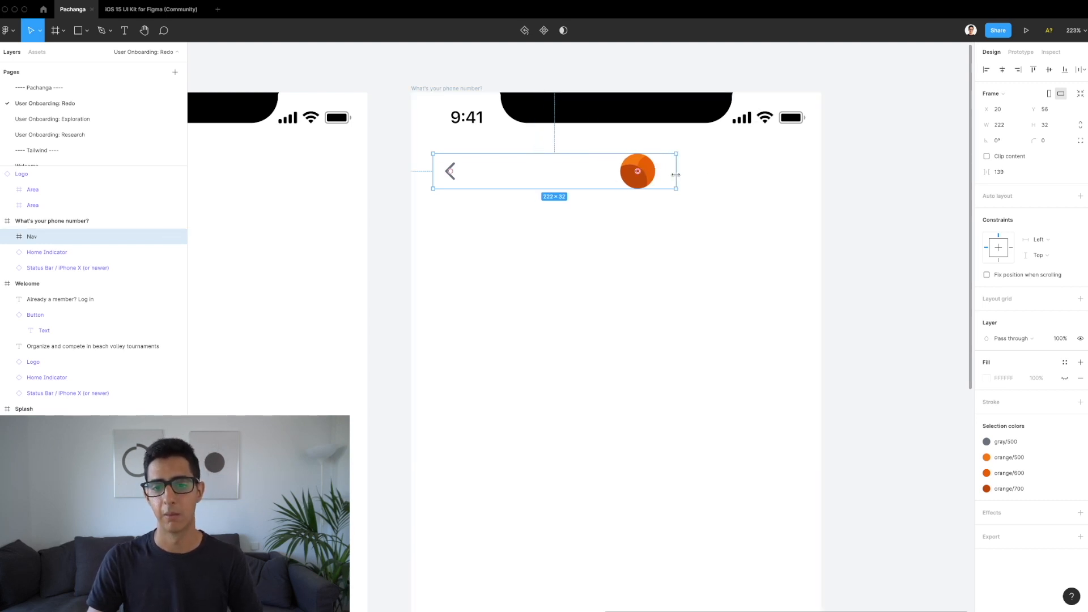
key("ctrl+z")
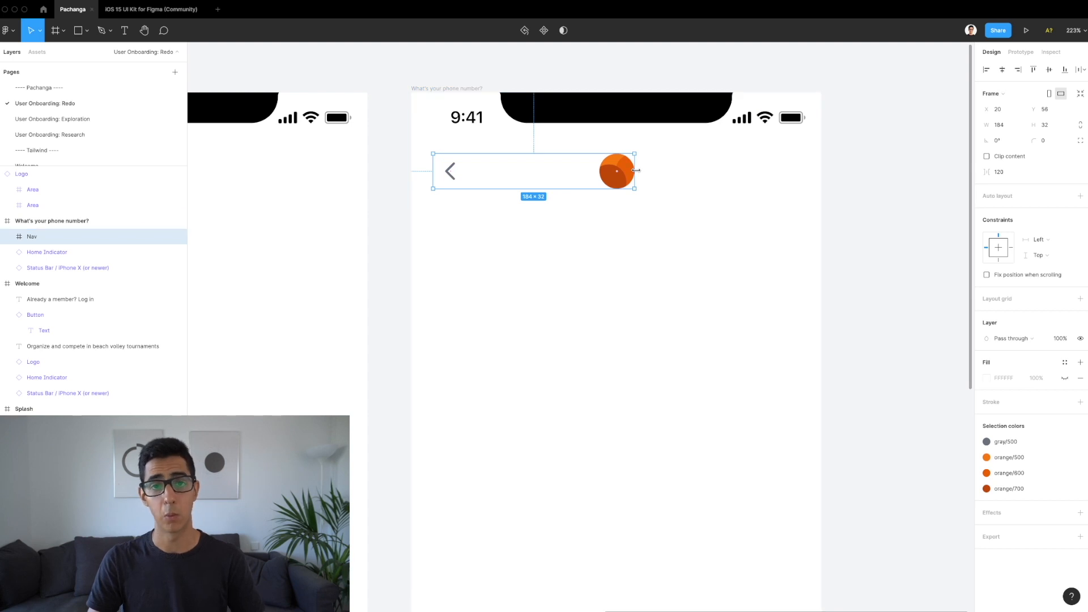
left_click_drag(638, 171, 721, 171)
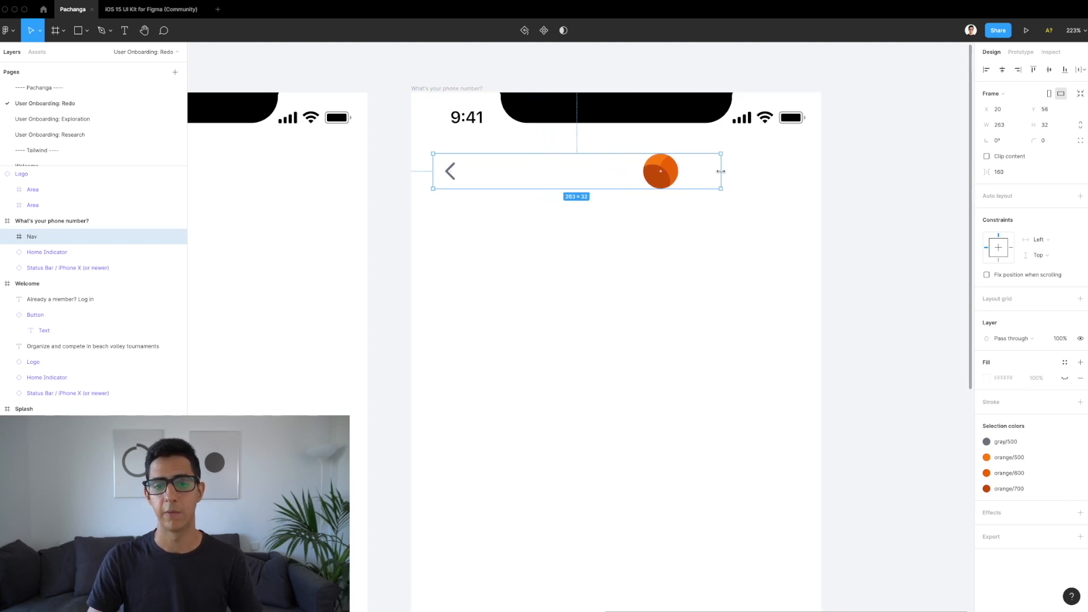
double_click(671, 170)
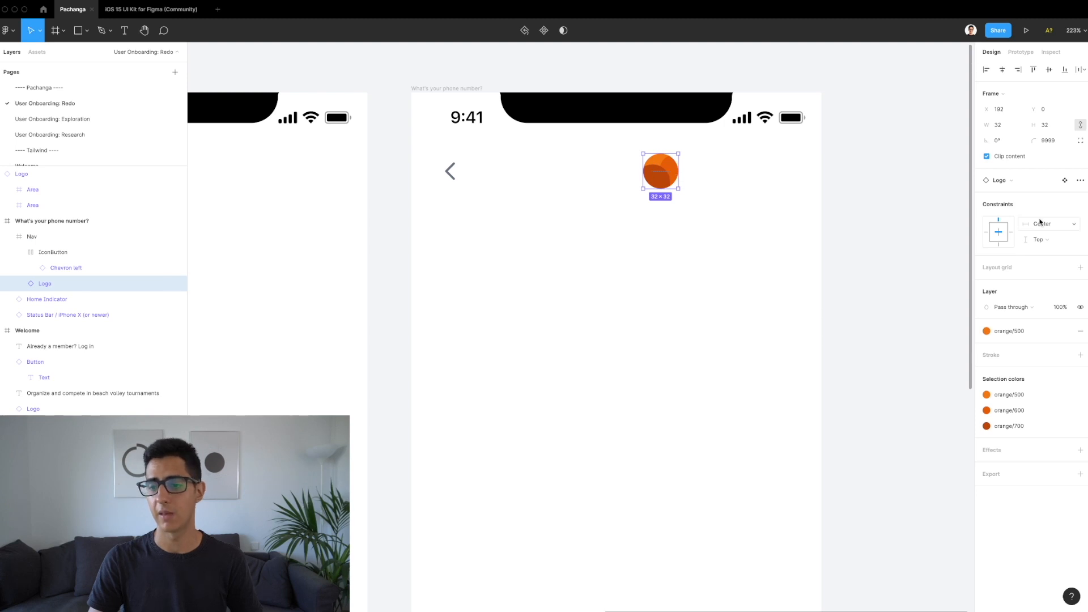
key("super+z")
key("super+z")
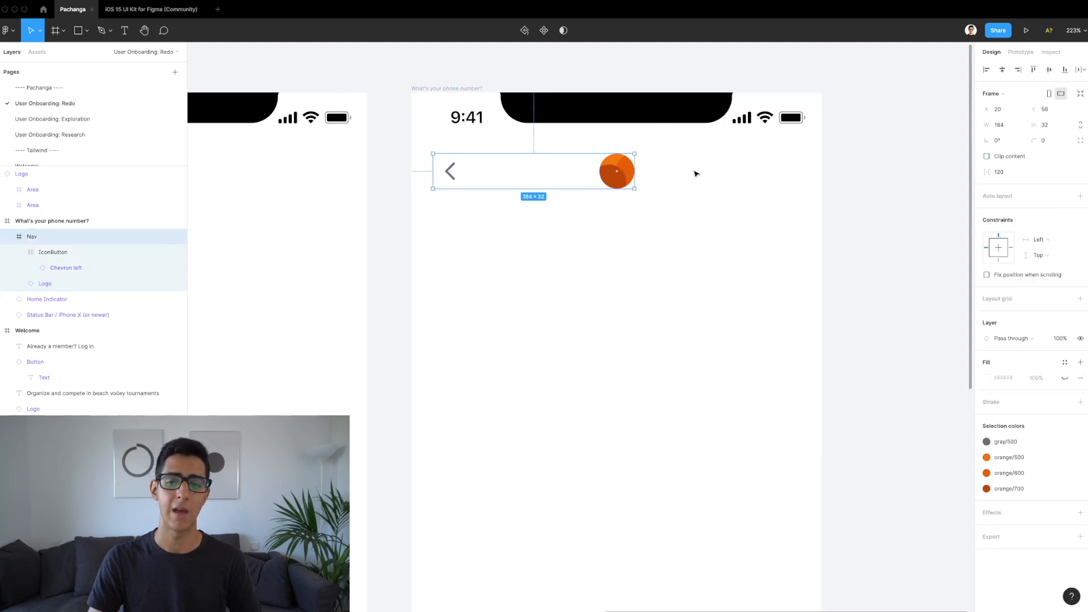
Step: Stretch the Nav frame's right edge to a width of 335 px
left_click_drag(636, 167, 760, 174)
key("super+z")
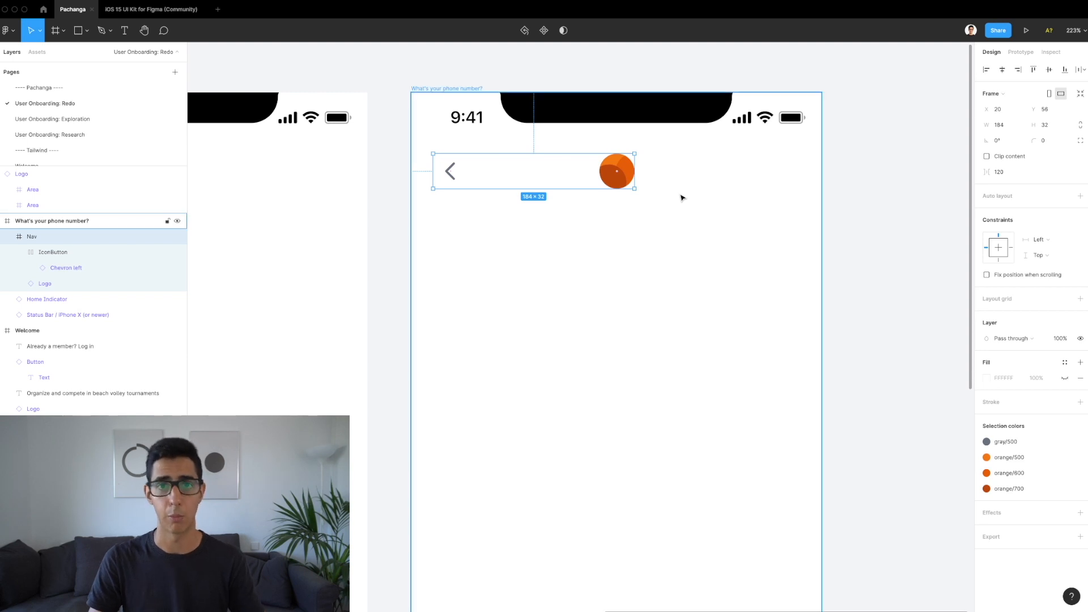
left_click_drag(635, 166, 806, 170)
scroll(818, 160, "up", 5)
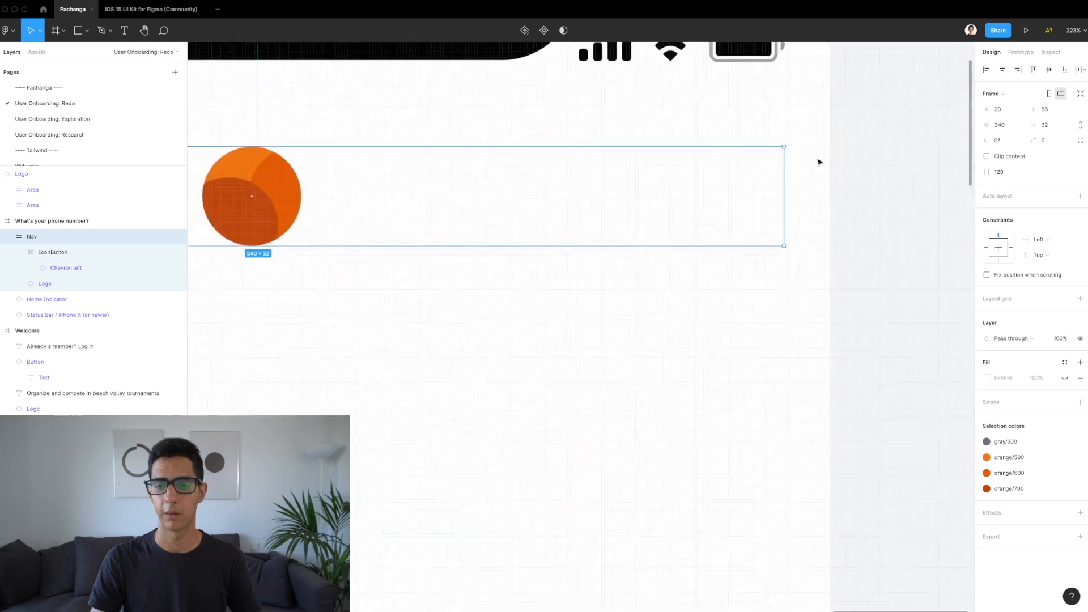
scroll(779, 192, "up", 3)
left_click_drag(779, 188, 755, 188)
Step: Match Nav's right margin to the battery's, then set its horizontal constraint to Left and right
scroll(756, 187, "down", 4)
key("alt")
scroll(784, 189, "up", 2)
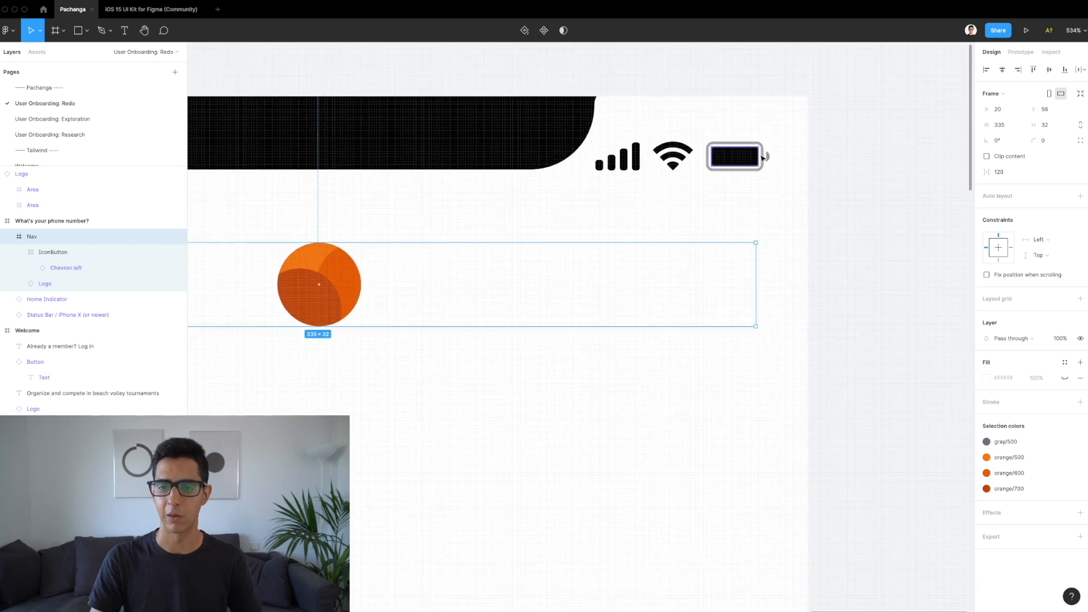
left_click(767, 157, "super")
key("alt")
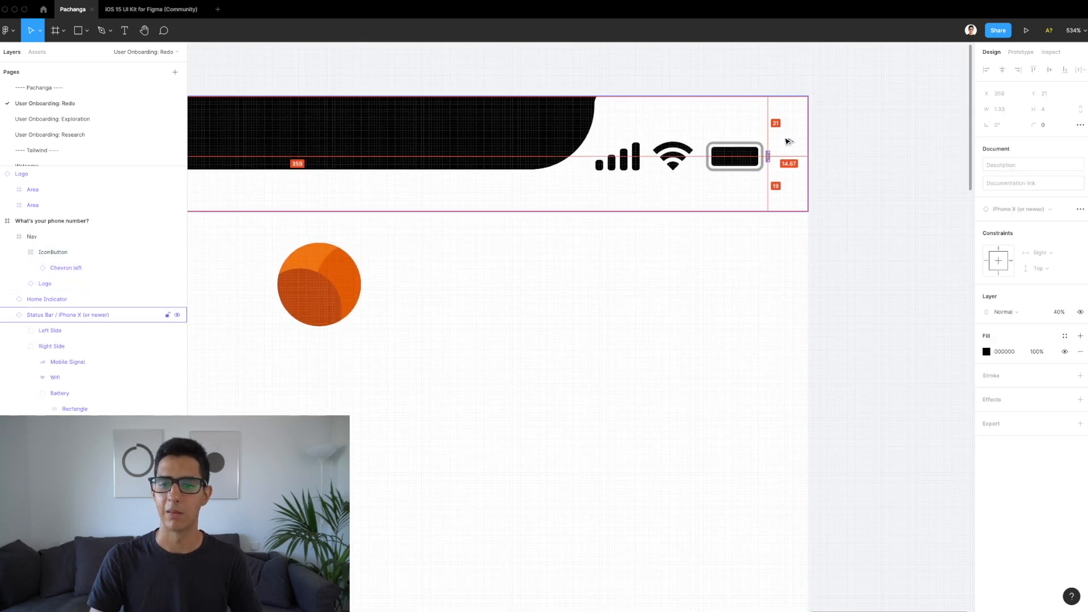
left_click(707, 269)
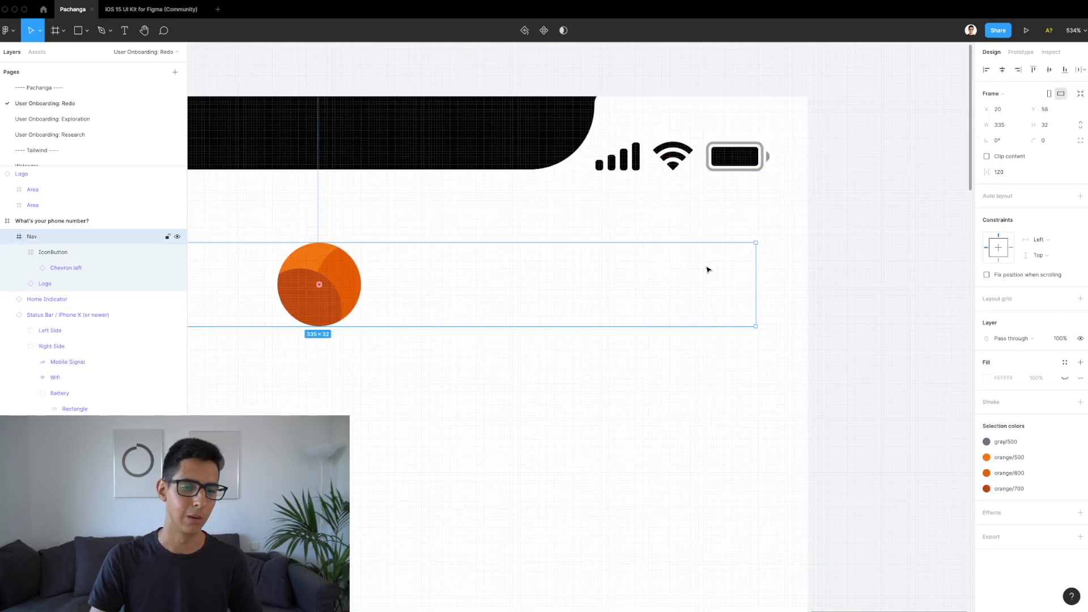
scroll(707, 269, "down", 3)
left_click(1050, 238)
Step: Set the Nav frame's horizontal constraint to Left and right
left_click(1052, 261)
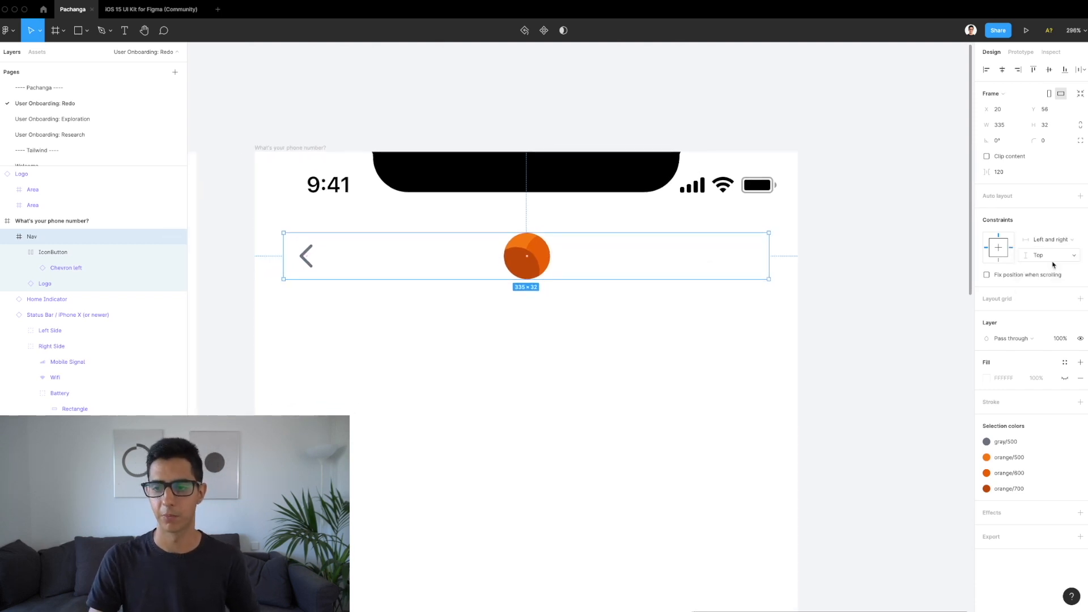
scroll(646, 294, "down", 2)
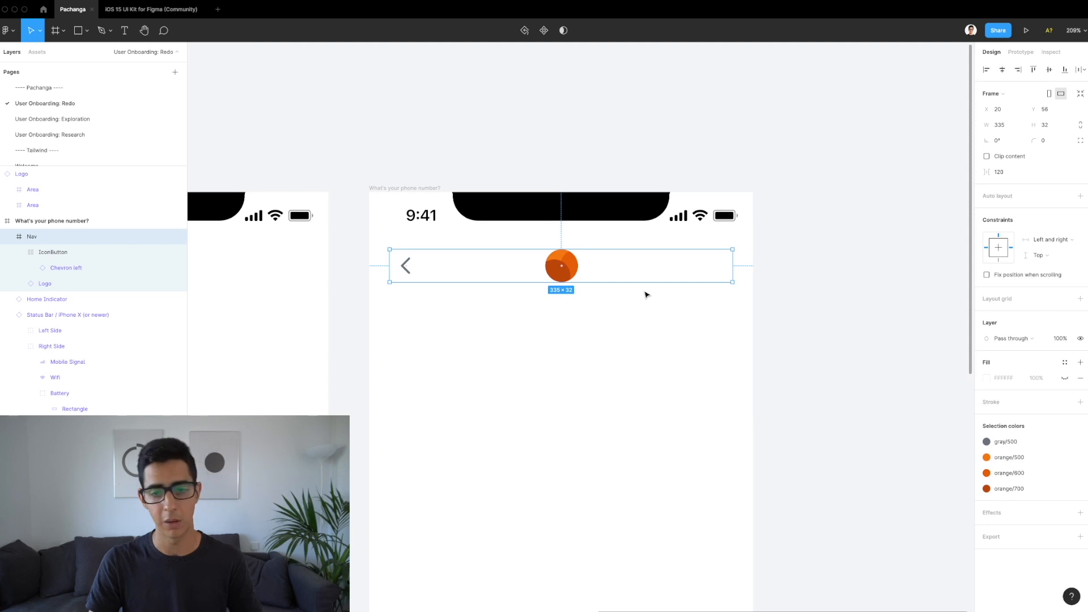
left_click(629, 332)
scroll(628, 337, "down", 3)
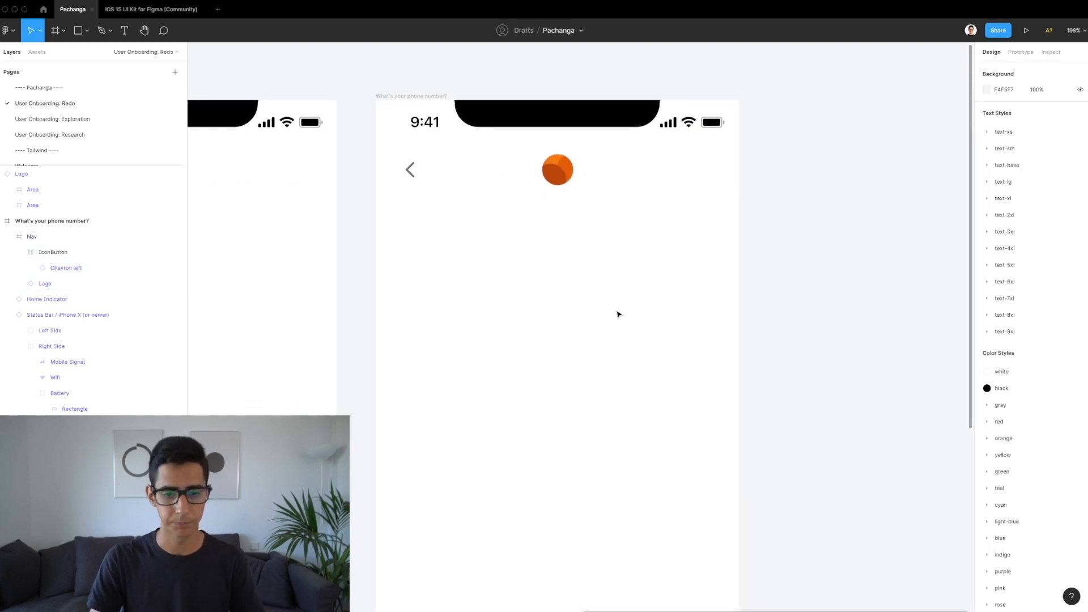
Step: Check the Nav frame's back button and logo layers, then deselect the frame
left_click(510, 177)
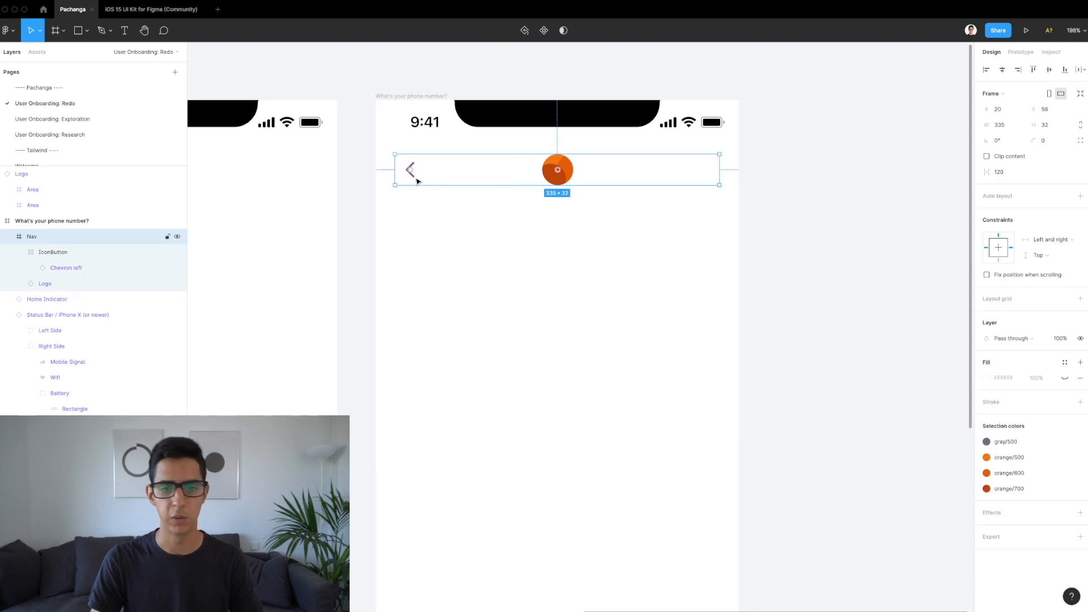
left_click(416, 181)
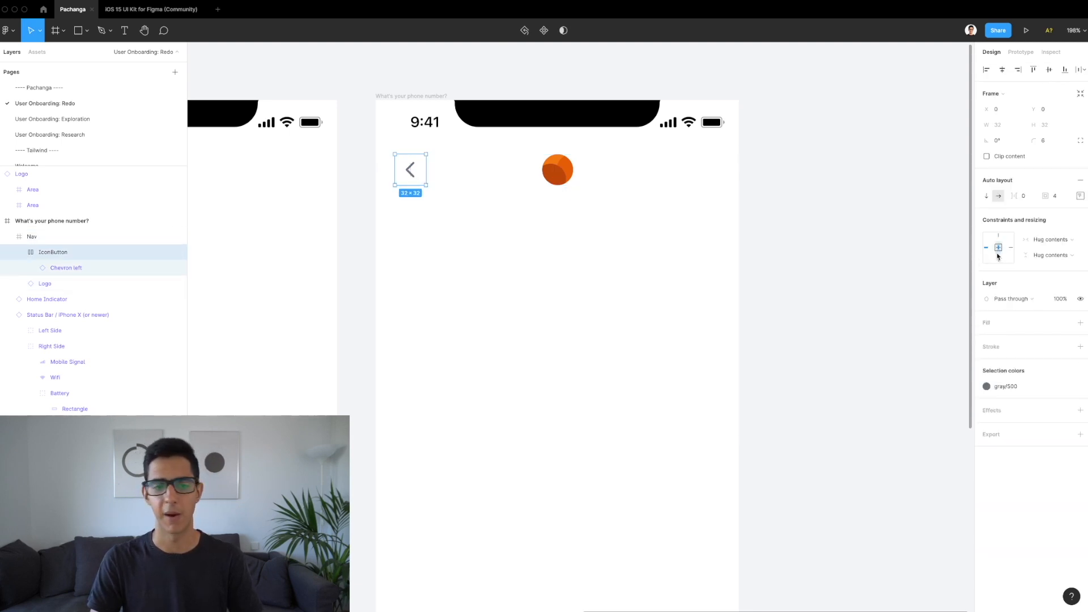
left_click(558, 170)
left_click(624, 177)
scroll(650, 301, "down", 1)
scroll(650, 301, "down", 3)
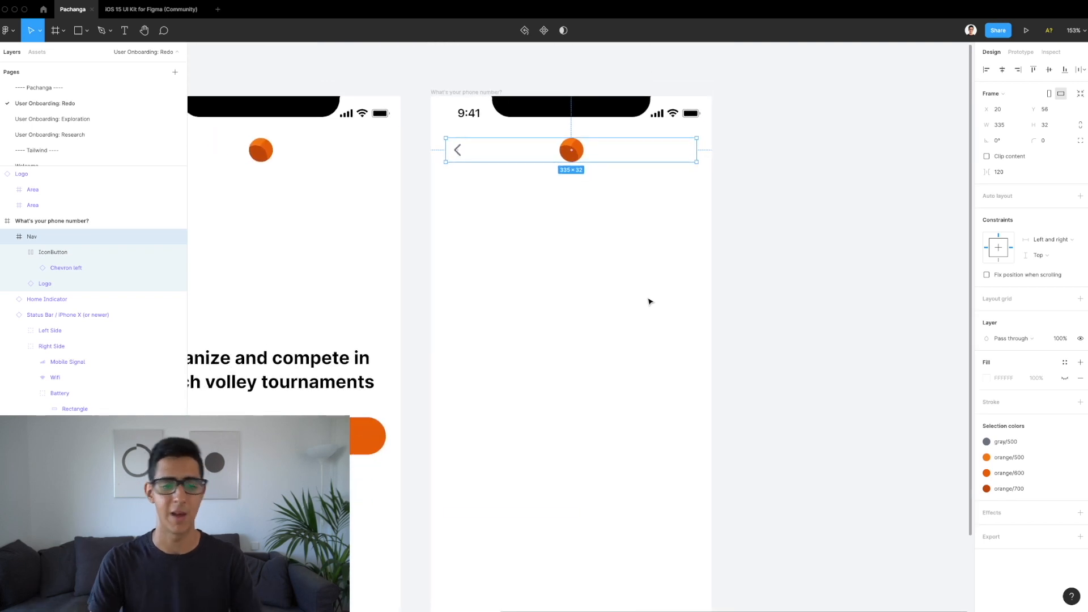
scroll(650, 301, "down", 3)
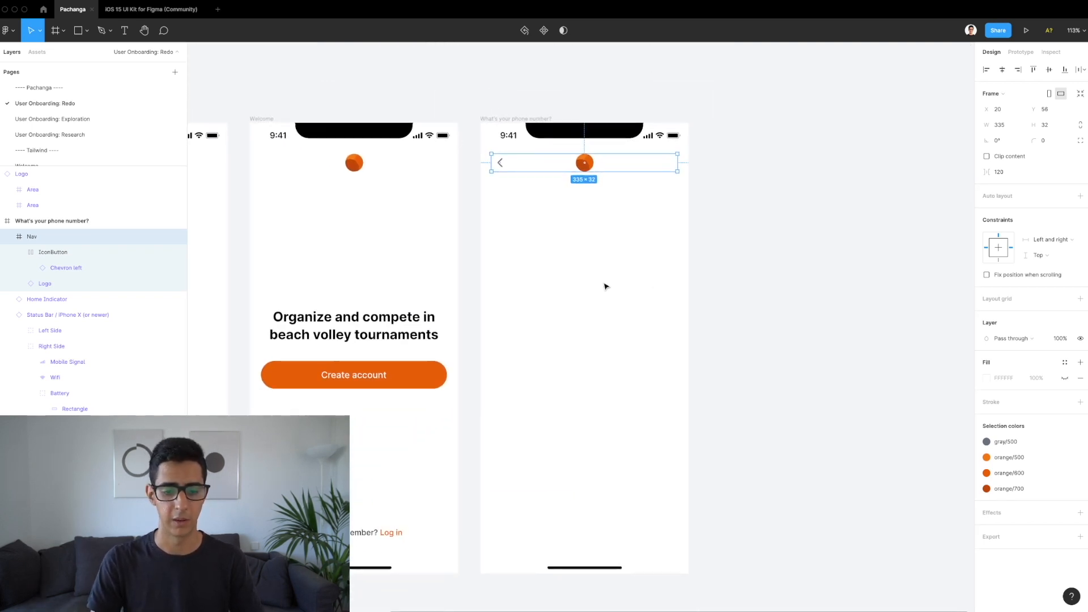
left_click(558, 249)
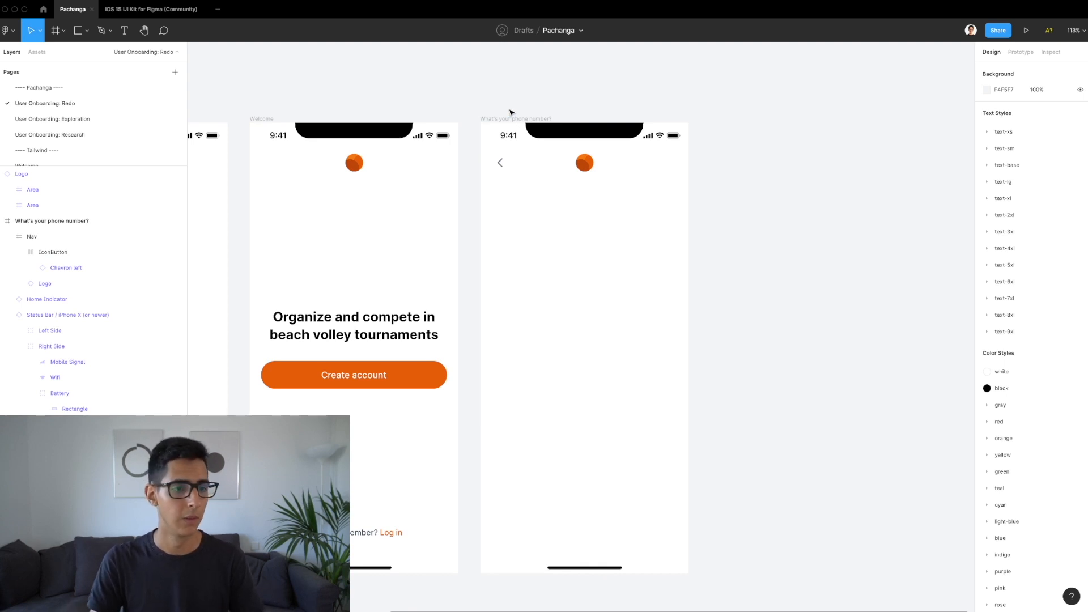
Step: Inspect the iOS 15 UI Kit's 375 × 291 Numeric Keyboard, then return to the Pachanga file
left_click(131, 10)
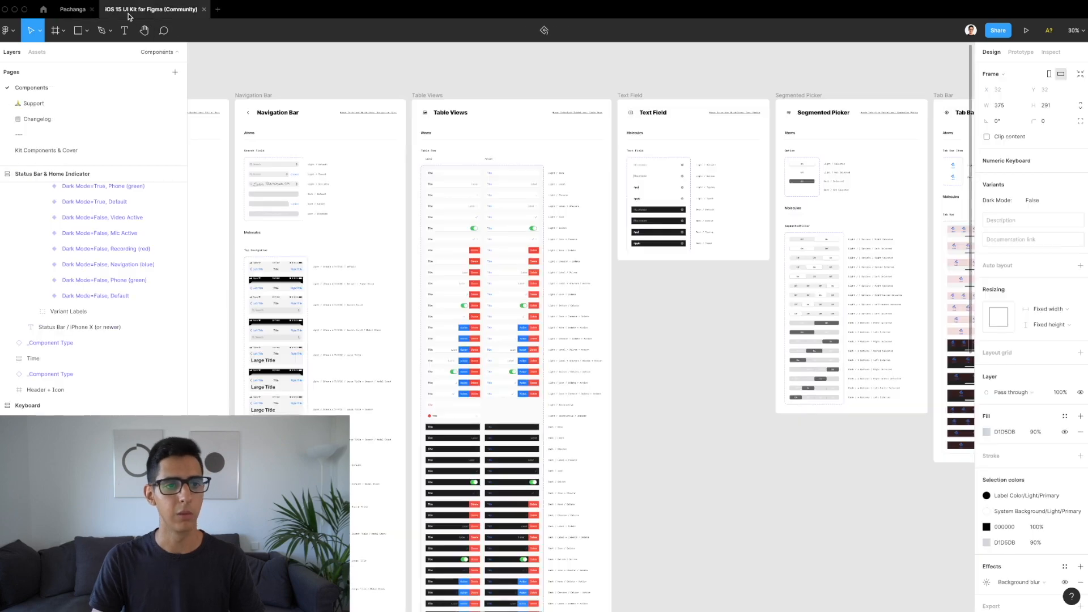
scroll(658, 264, "left", 6)
scroll(657, 263, "down", 4)
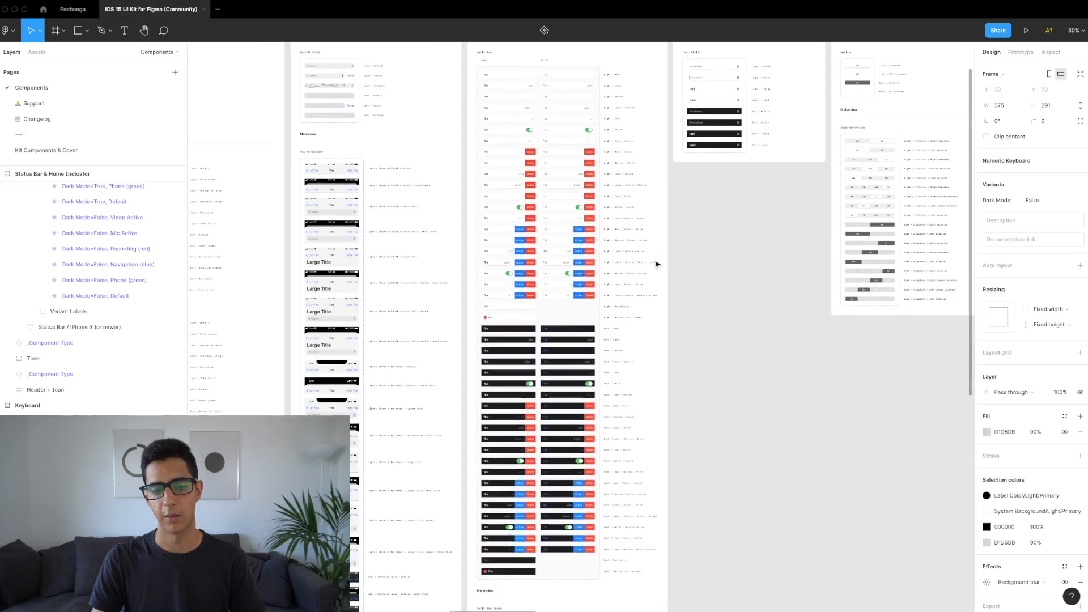
scroll(657, 264, "left", 2)
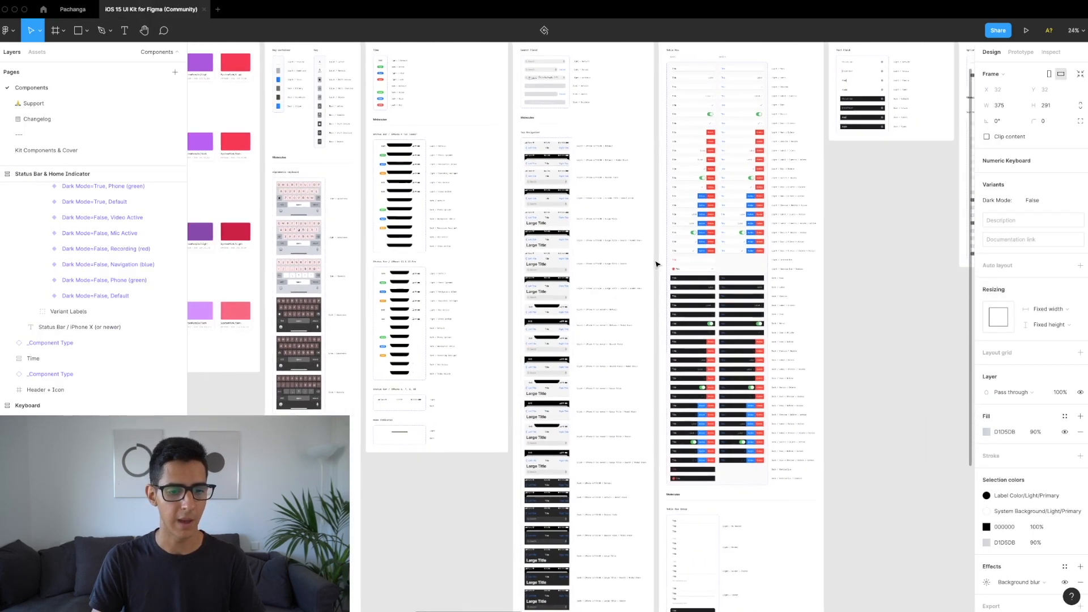
scroll(280, 446, "up", 5)
scroll(232, 438, "up", 8)
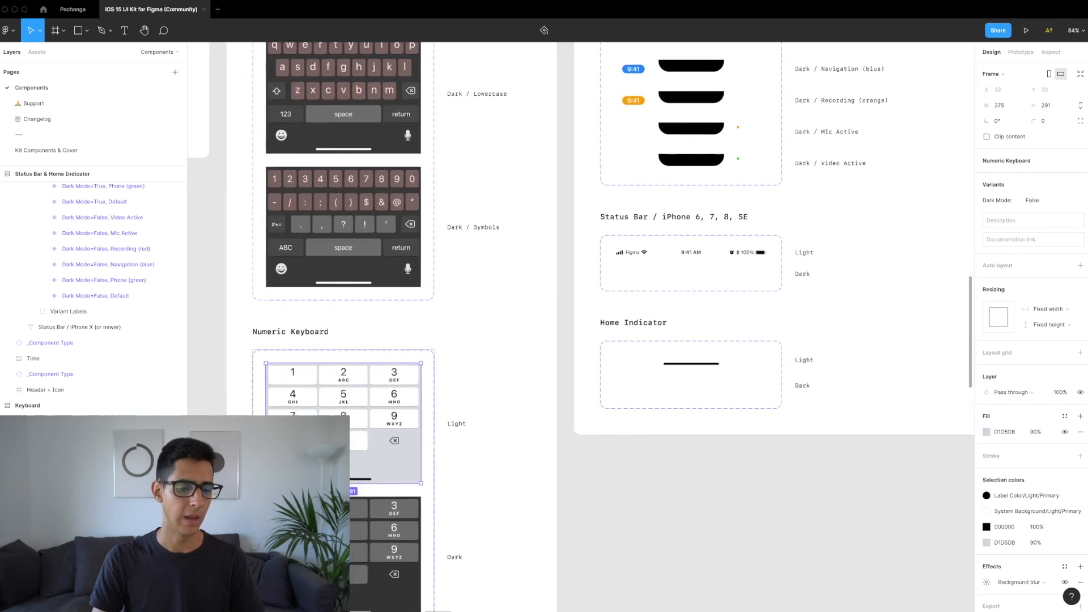
scroll(291, 447, "up", 3)
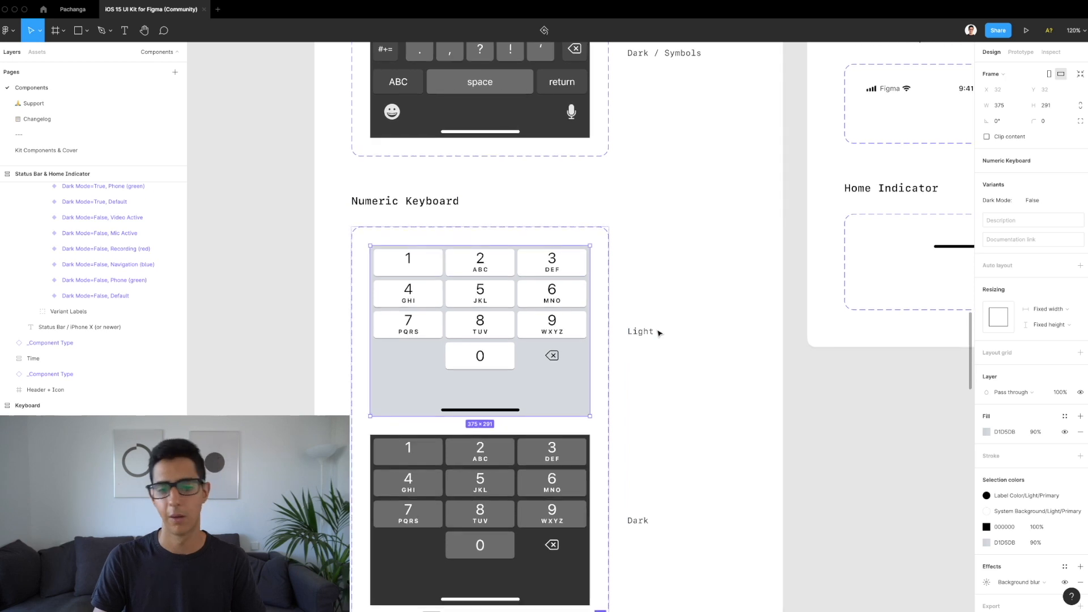
scroll(658, 334, "down", 1)
scroll(657, 334, "left", 1)
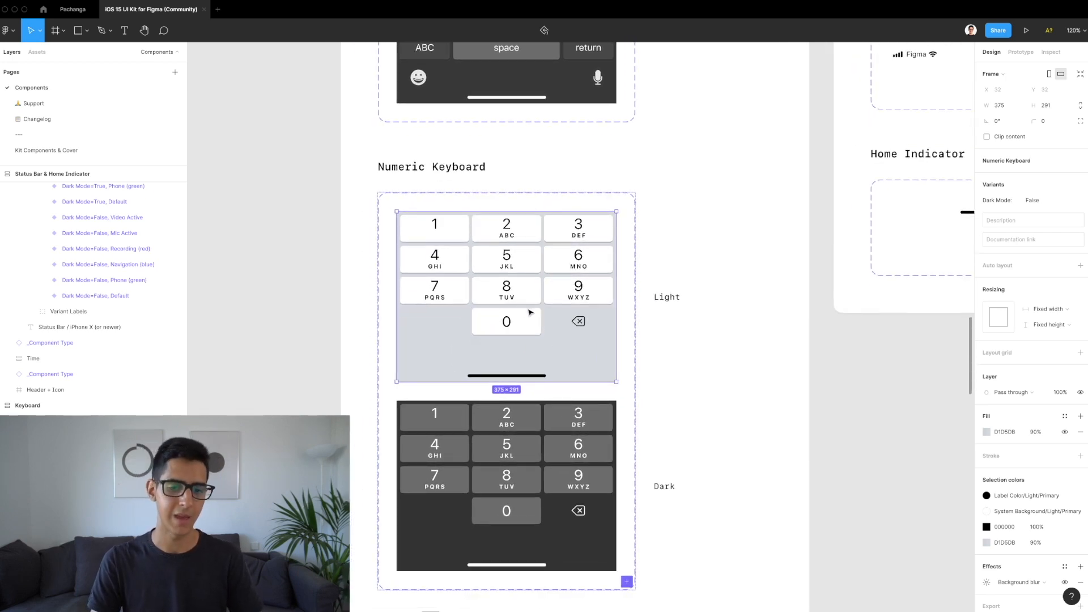
left_click(75, 10)
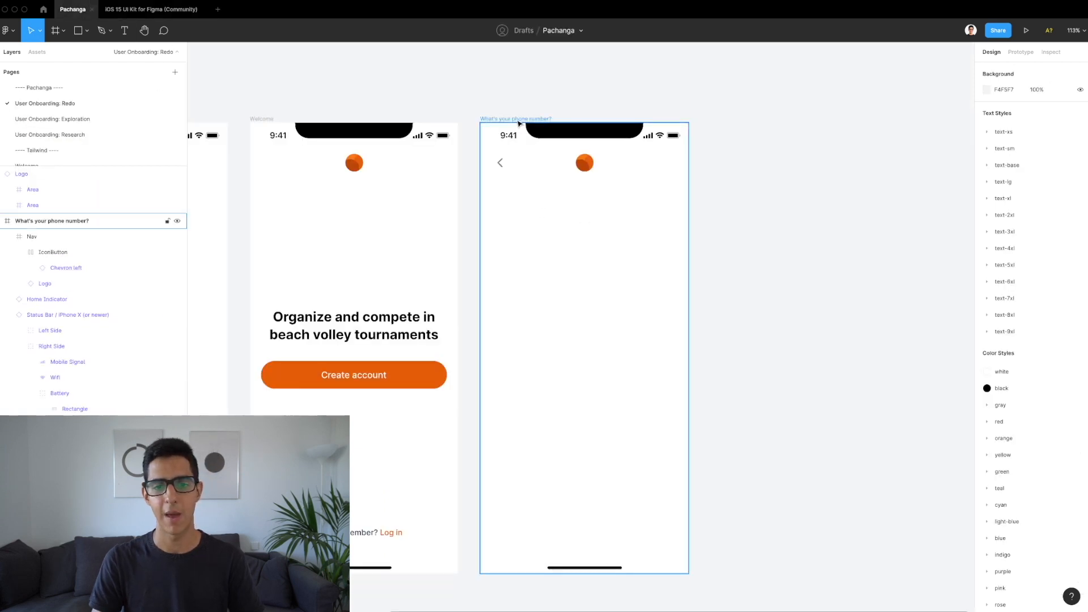
Step: Paste the Numeric Keyboard near the screen's bottom and delete the home indicator
left_click(626, 312)
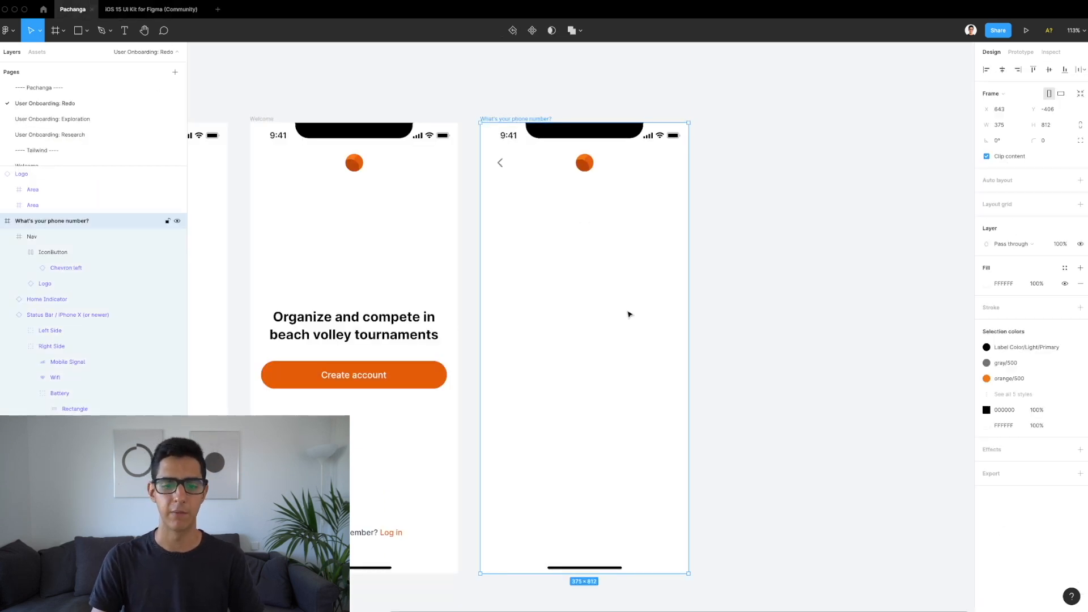
key("super+v")
left_click_drag(606, 267, 587, 390)
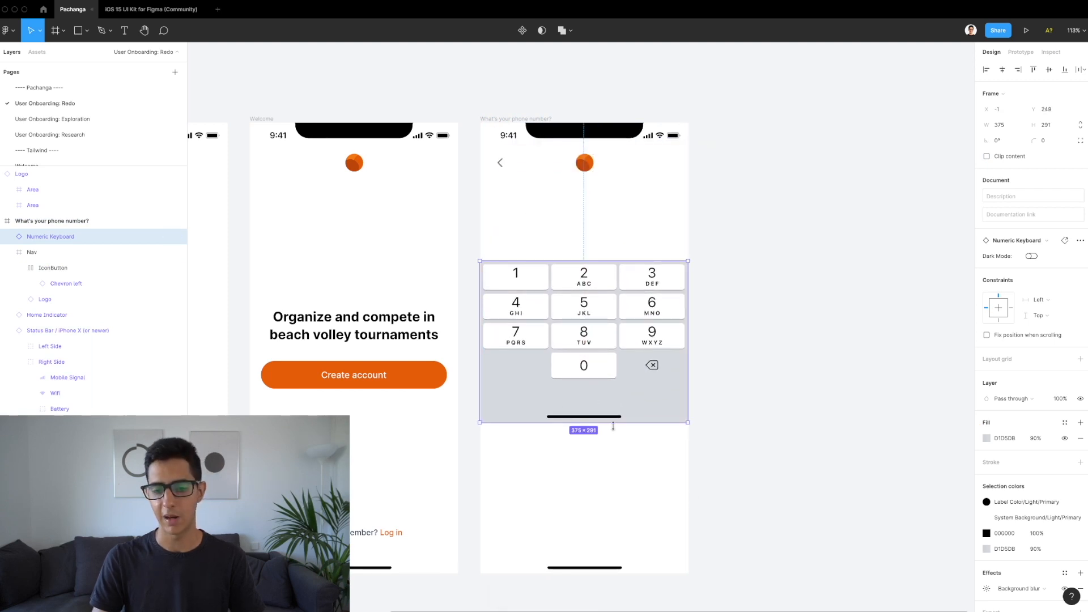
scroll(599, 423, "up", 3, "ctrl")
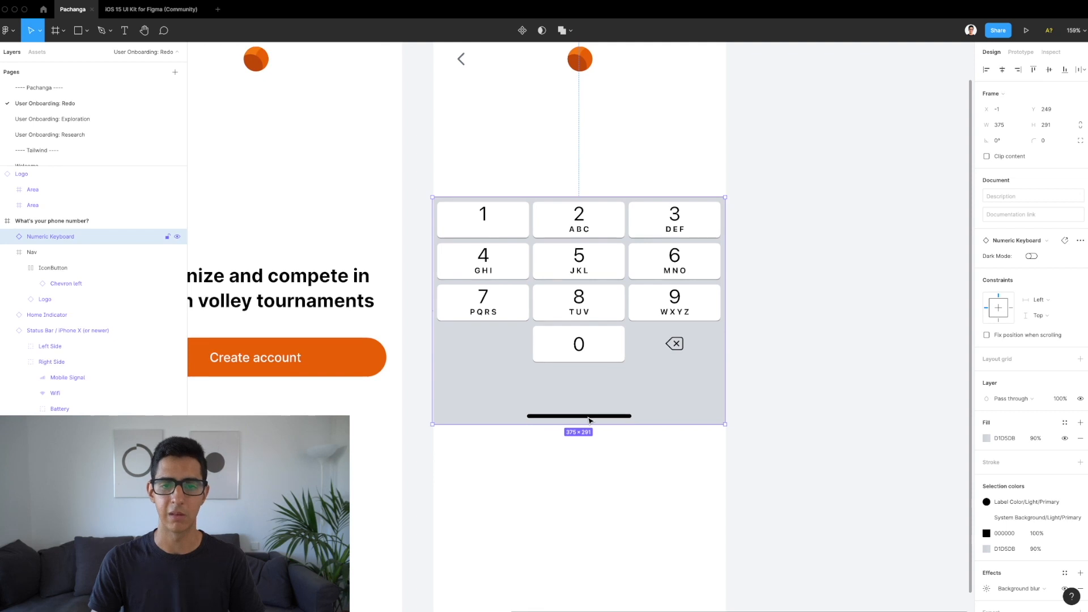
scroll(575, 458, "down", 3, "ctrl")
left_click(579, 501)
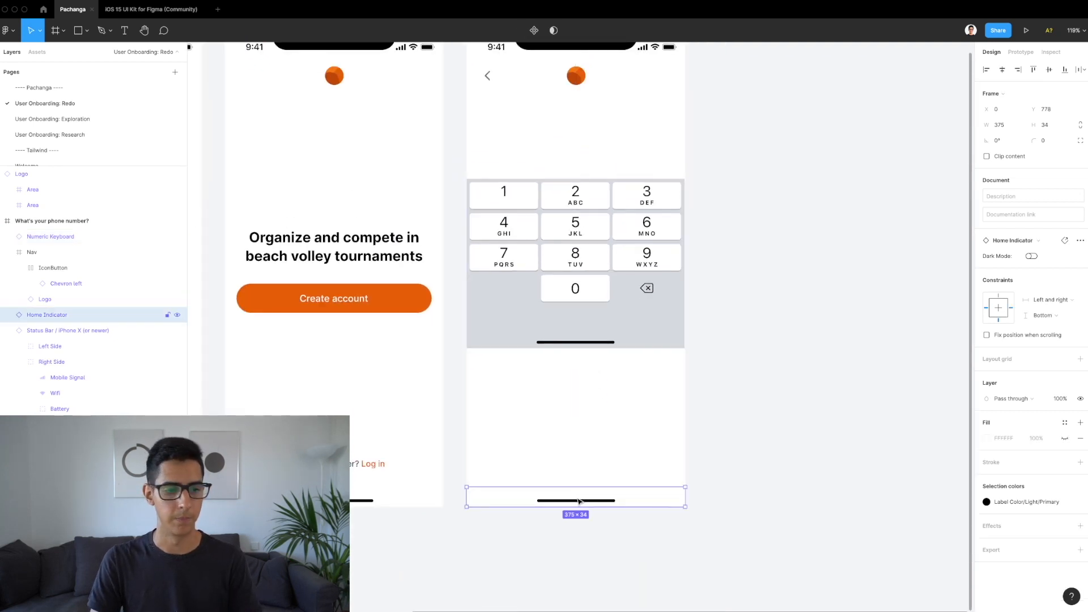
key("Delete")
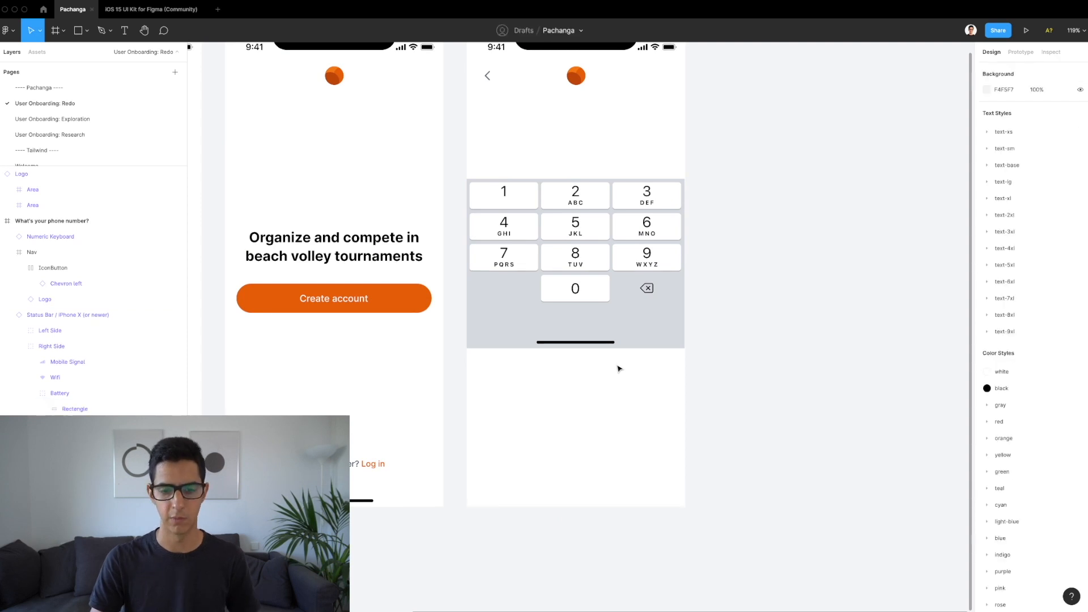
Step: Constrain the keyboard to Left and right and Bottom, and align it to the bottom edge
left_click(603, 300)
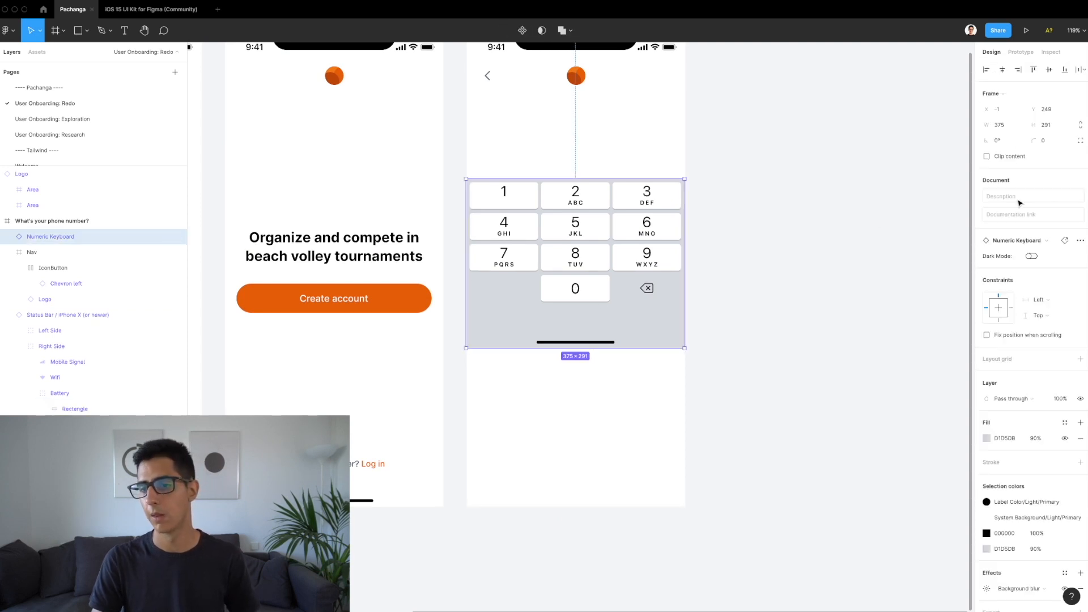
left_click(1050, 300)
left_click(1050, 327)
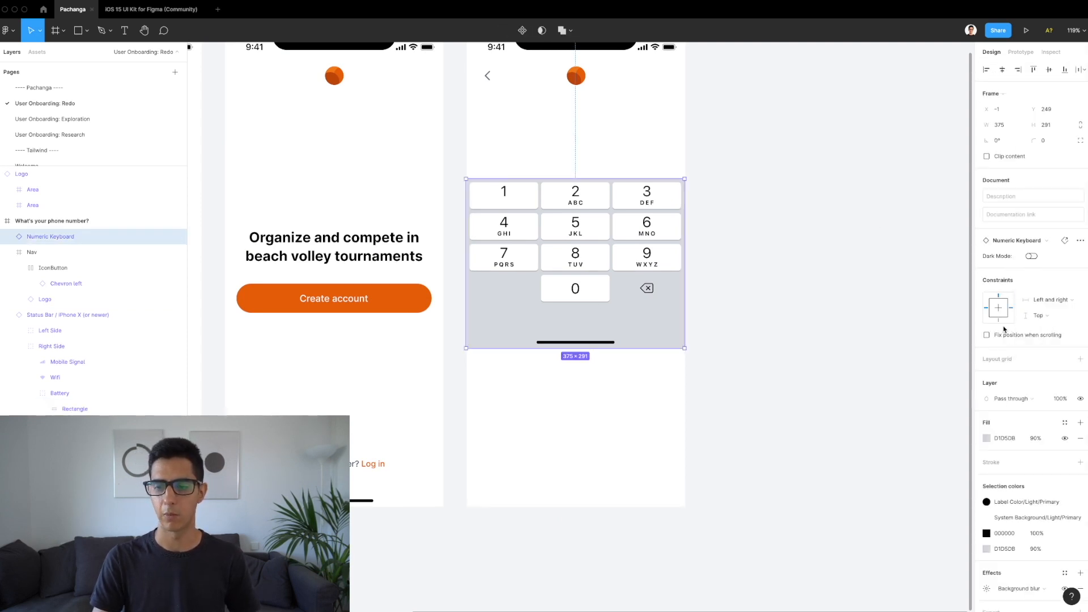
left_click(999, 321)
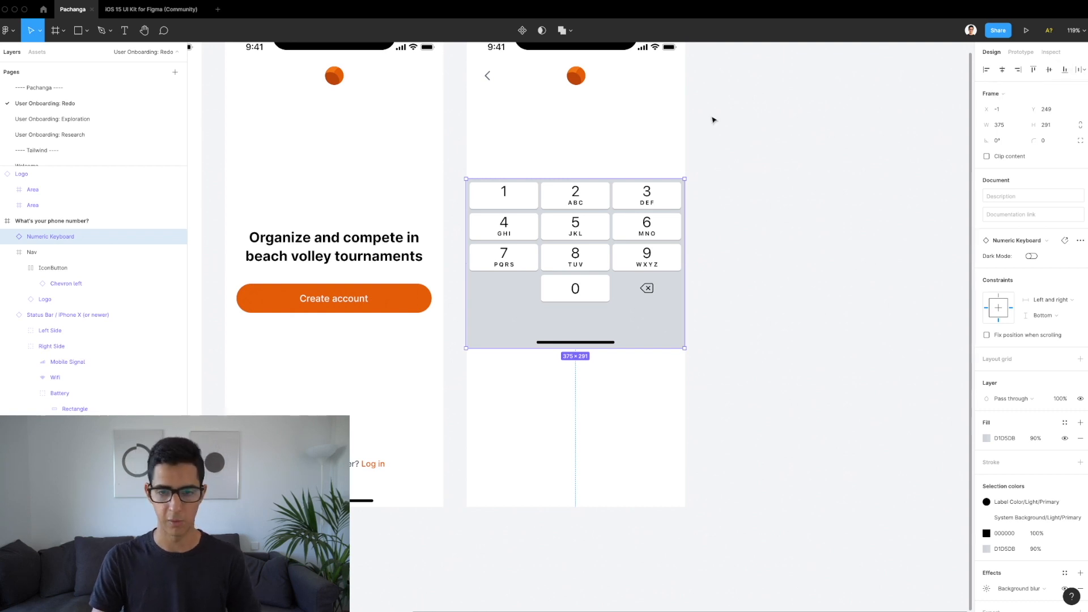
key("alt+s")
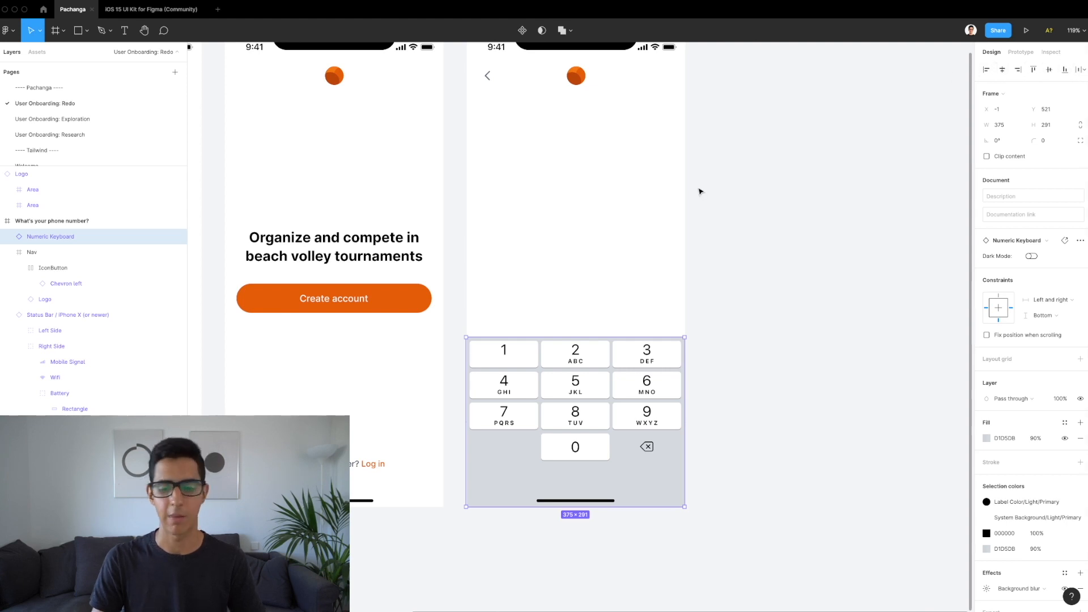
scroll(701, 191, "down", 3)
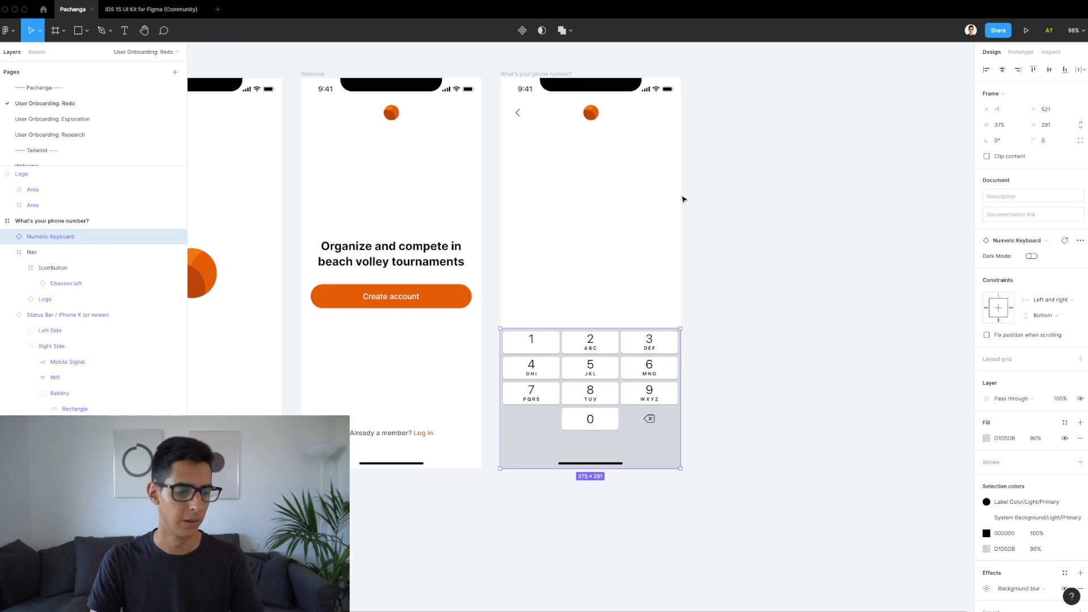
Step: Add a text layer reading 'Phone number' to the screen
key("t")
left_click(572, 178)
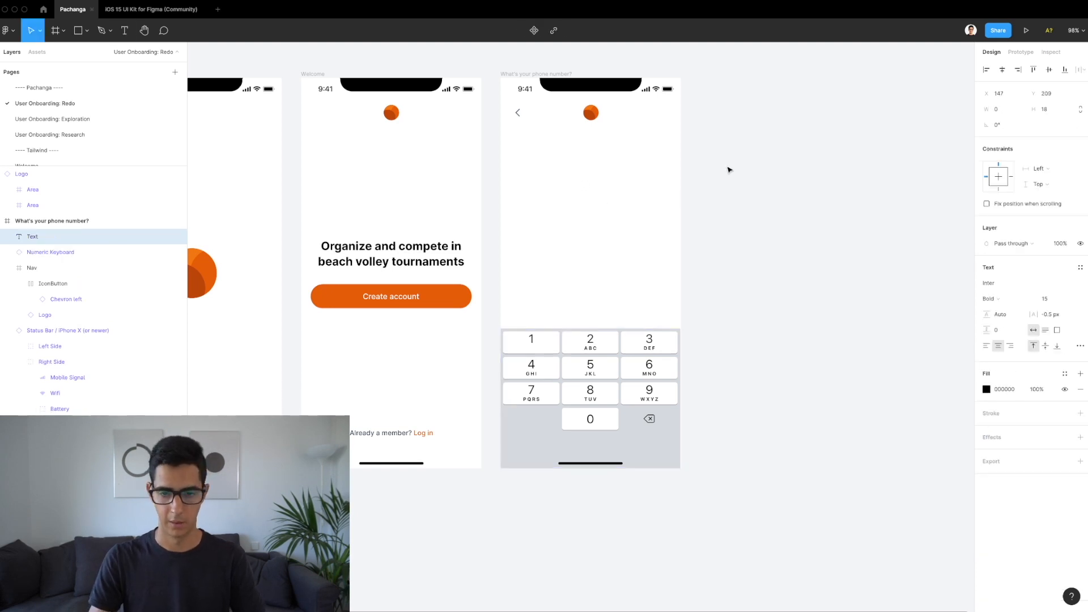
type("Phone number")
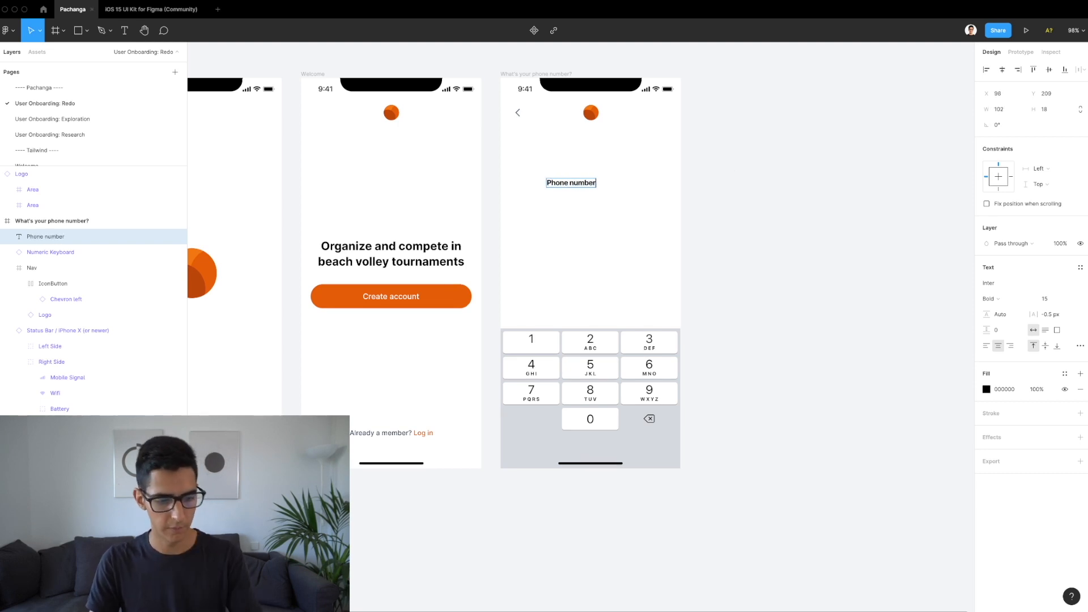
key("Escape")
Step: Style the heading with the text-lg font-semibold text style and gray/900 fill
left_click(1080, 266)
scroll(1030, 397, "down", 3)
scroll(1029, 395, "down", 5)
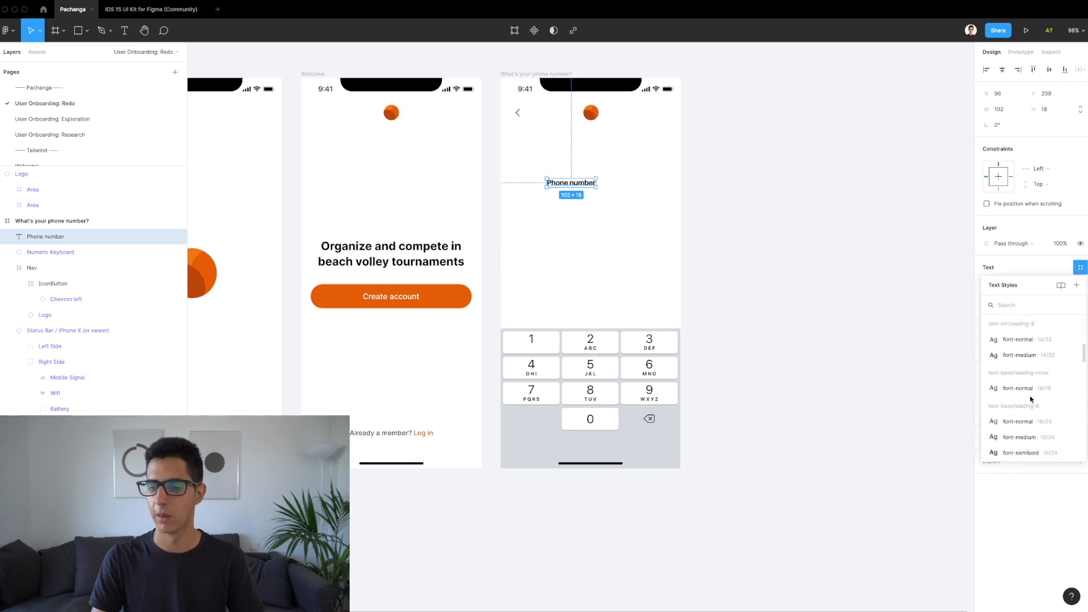
scroll(1030, 398, "down", 5)
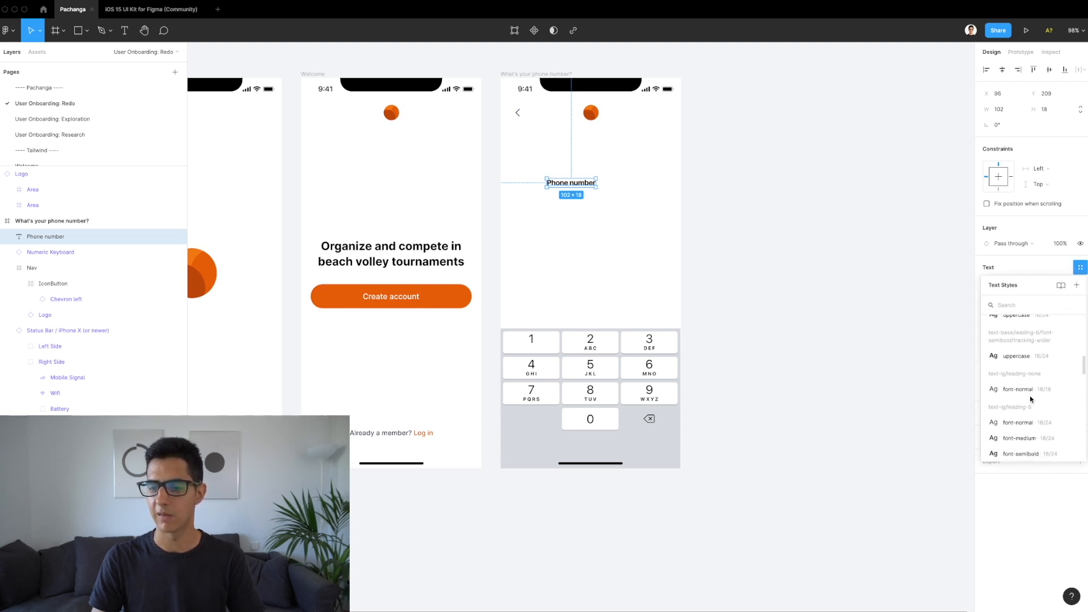
scroll(1029, 395, "down", 1)
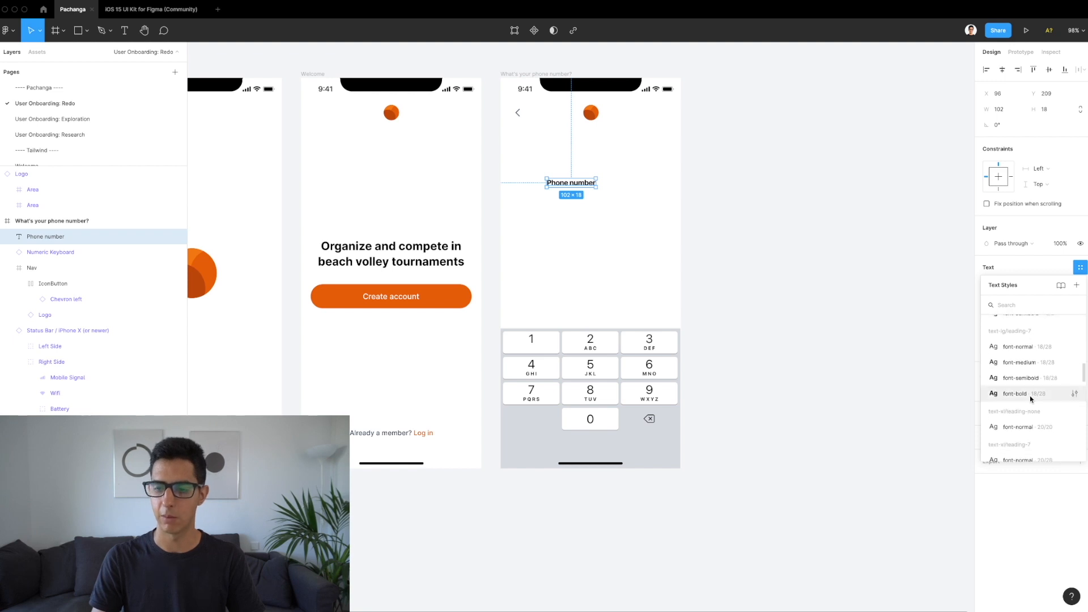
scroll(1030, 397, "down", 1)
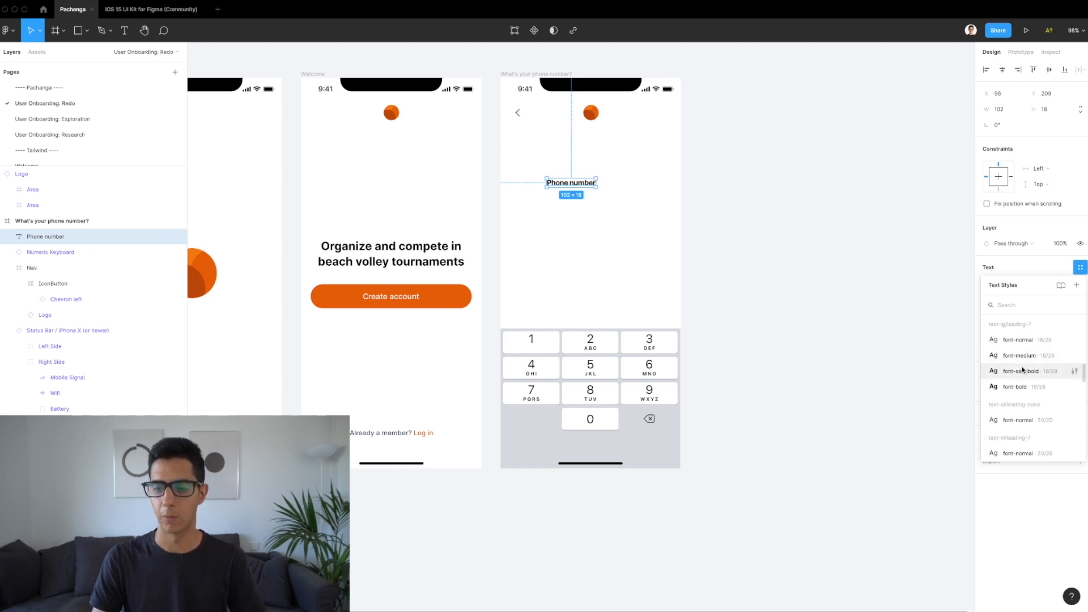
left_click(1021, 372)
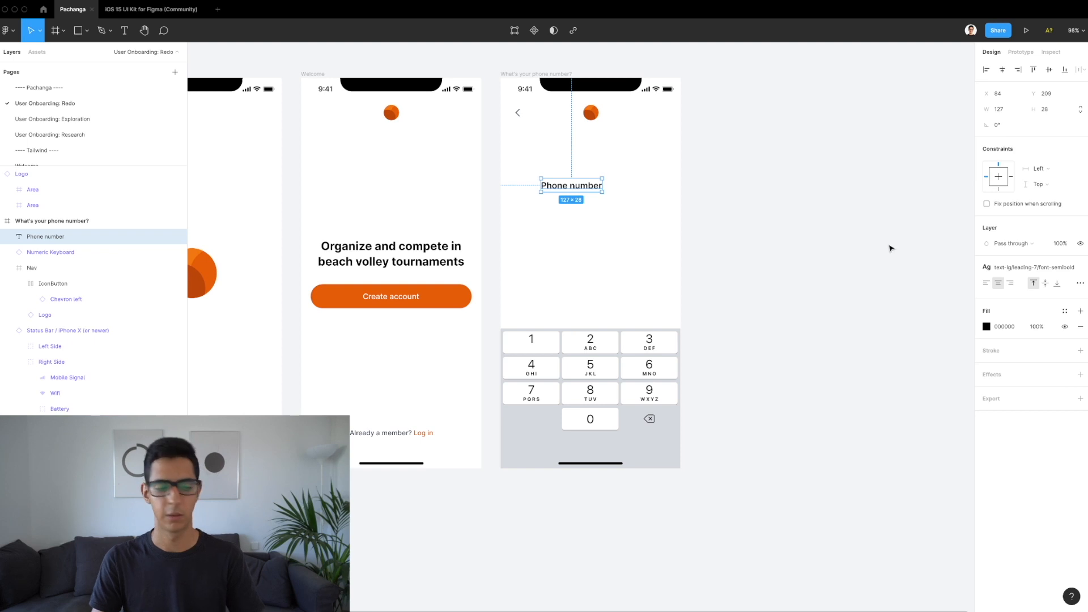
left_click(1058, 317)
scroll(1020, 442, "down", 5)
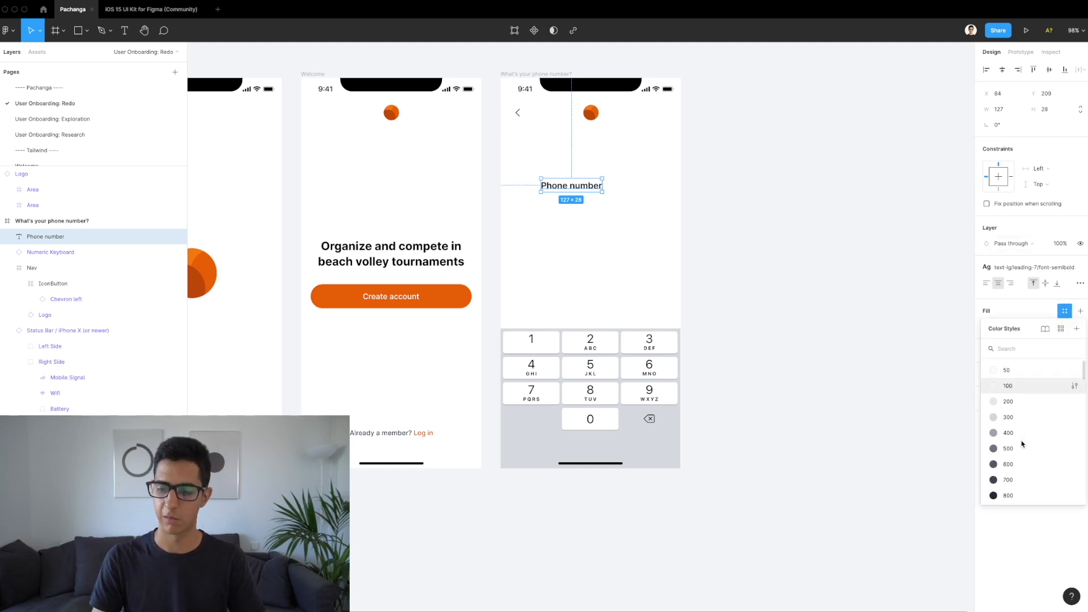
left_click(1007, 454)
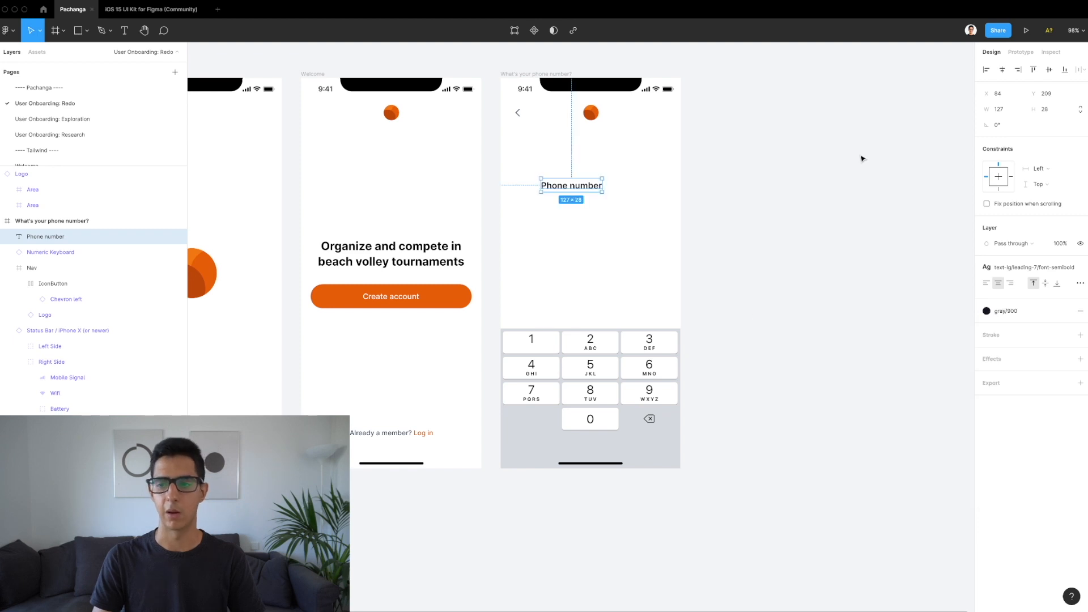
Step: Centre the heading horizontally with a Center constraint, 72 px below the Nav bar
left_click(1002, 69)
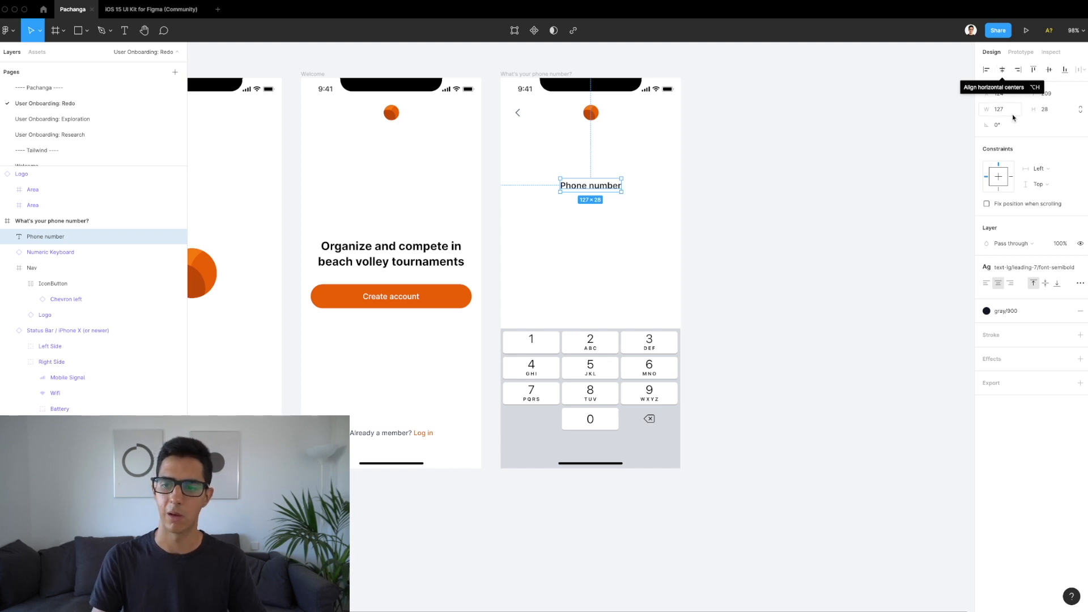
left_click(999, 177)
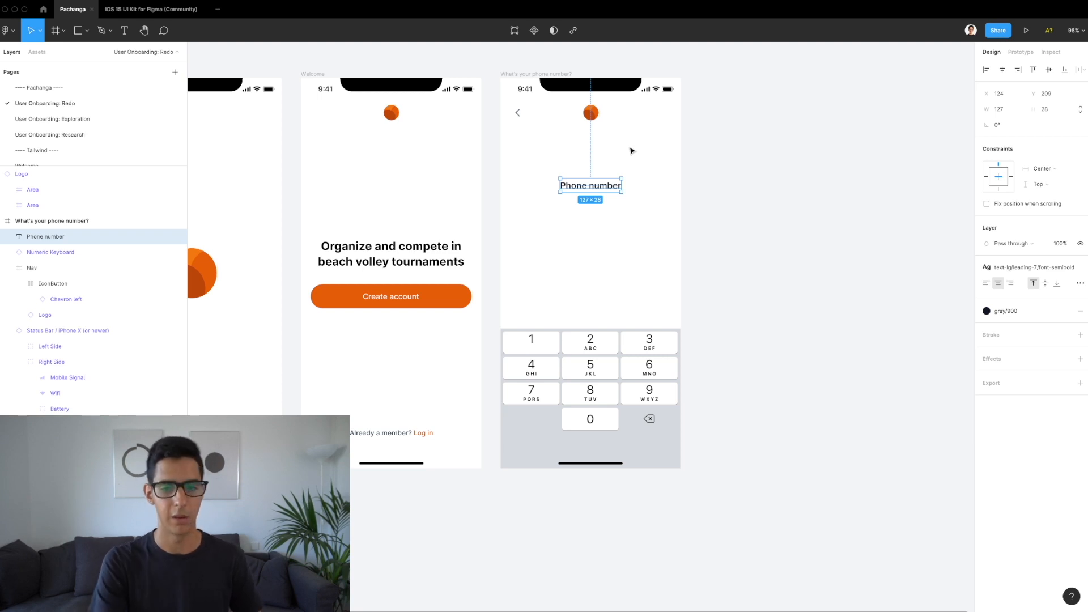
key("alt")
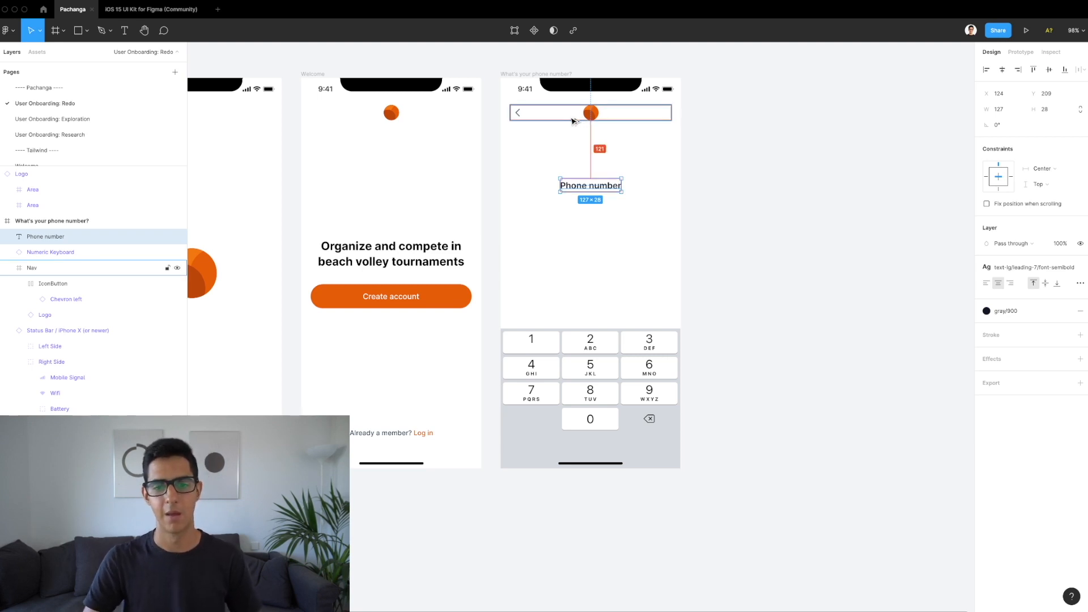
key("Up")
key("Up")
key("Up")
key("Up")
key("Up")
key("Up")
key("Up")
key("Up")
key("Up")
key("Up")
key("Up")
key("Up")
key("Up")
key("Up")
key("Up")
key("Up")
key("Up")
key("Up")
key("Up")
key("Up")
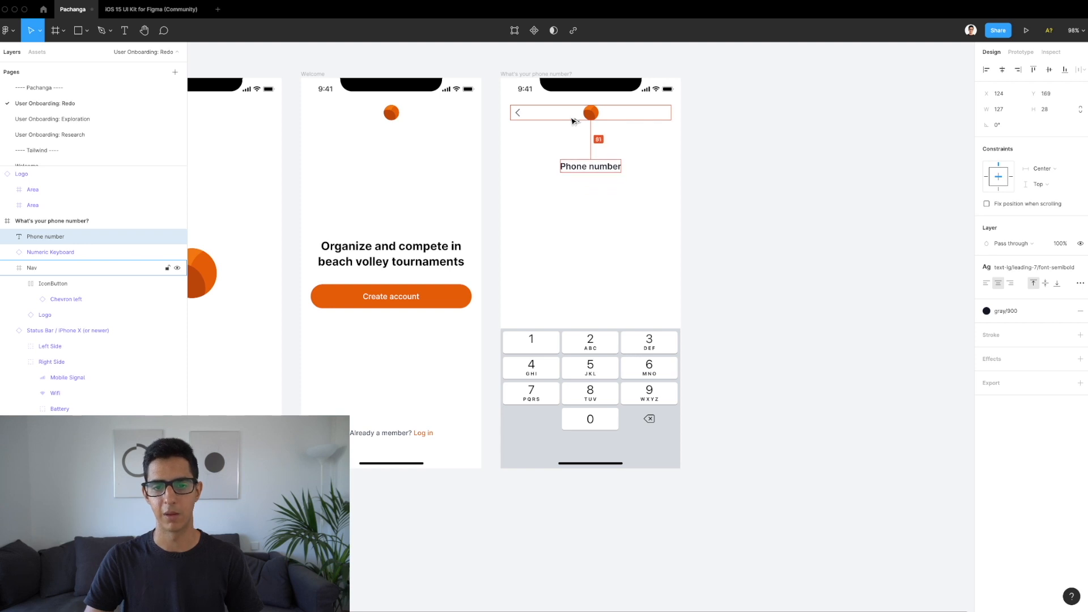
key("Up")
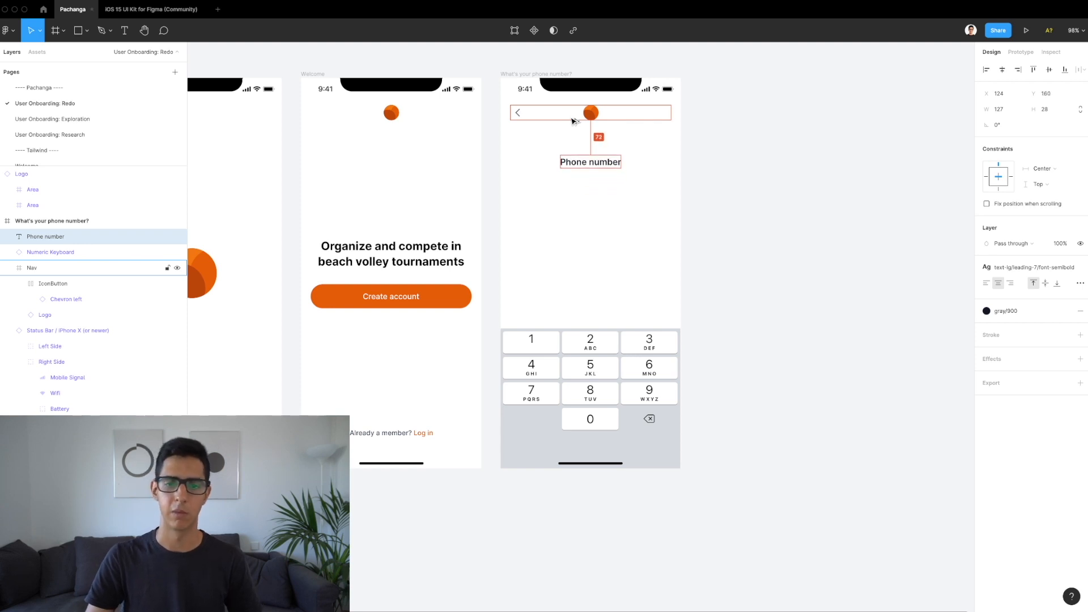
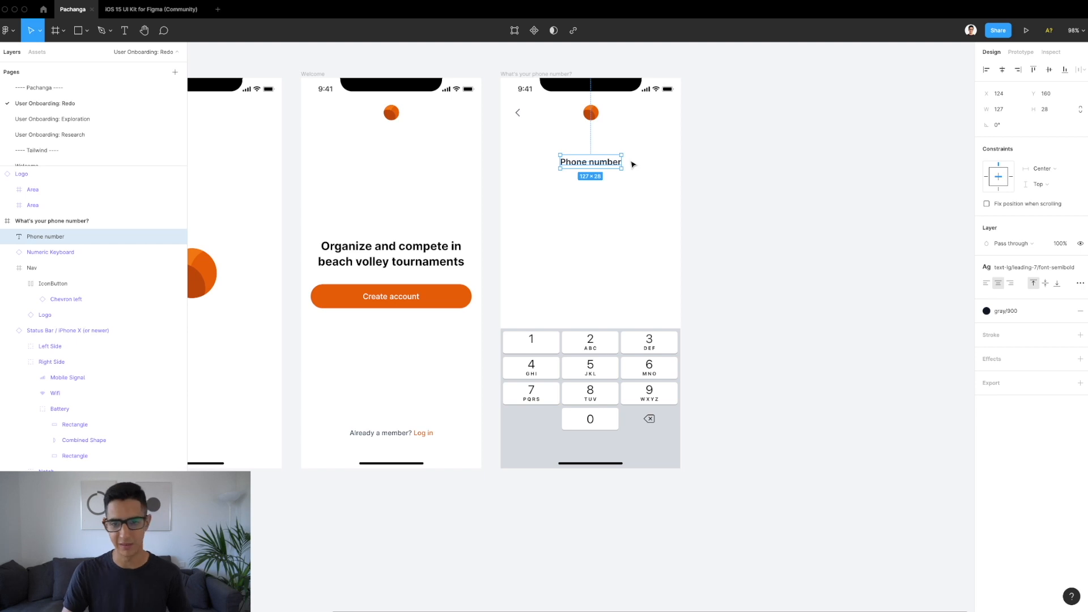
Step: Duplicate the Phone number heading just below itself and give the copy the text-base/leading-6/font-normal style
left_click_drag(607, 164, 608, 192)
key("alt")
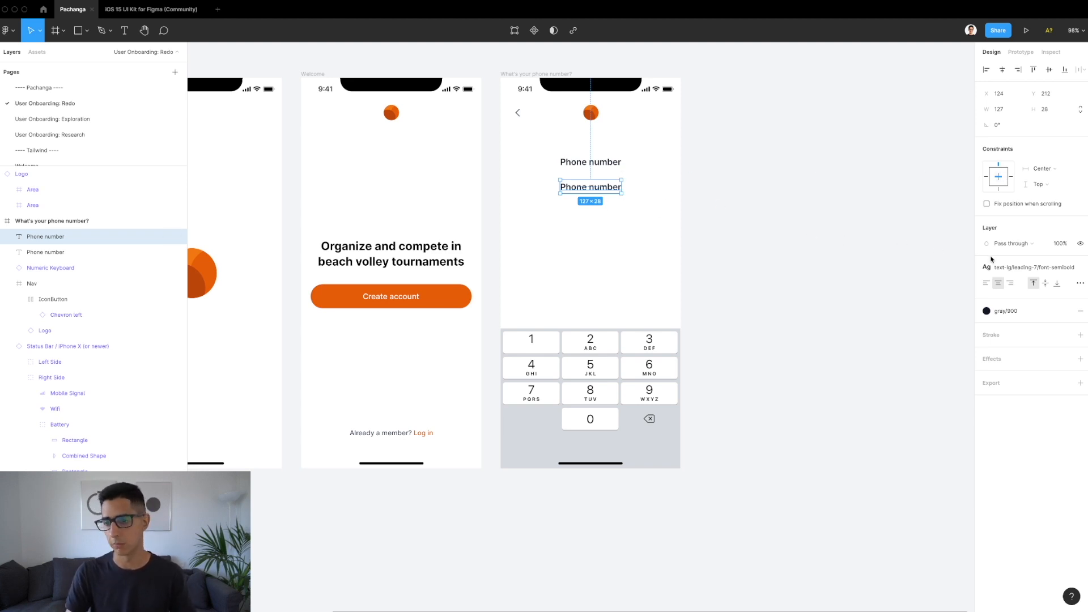
left_click(1008, 268)
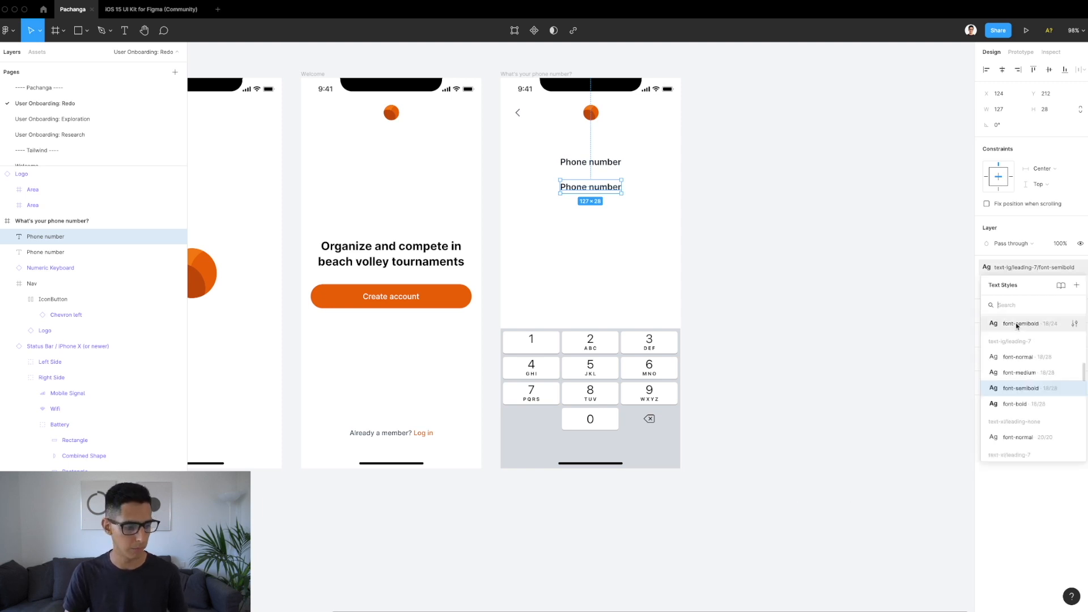
scroll(1023, 355, "down", 5)
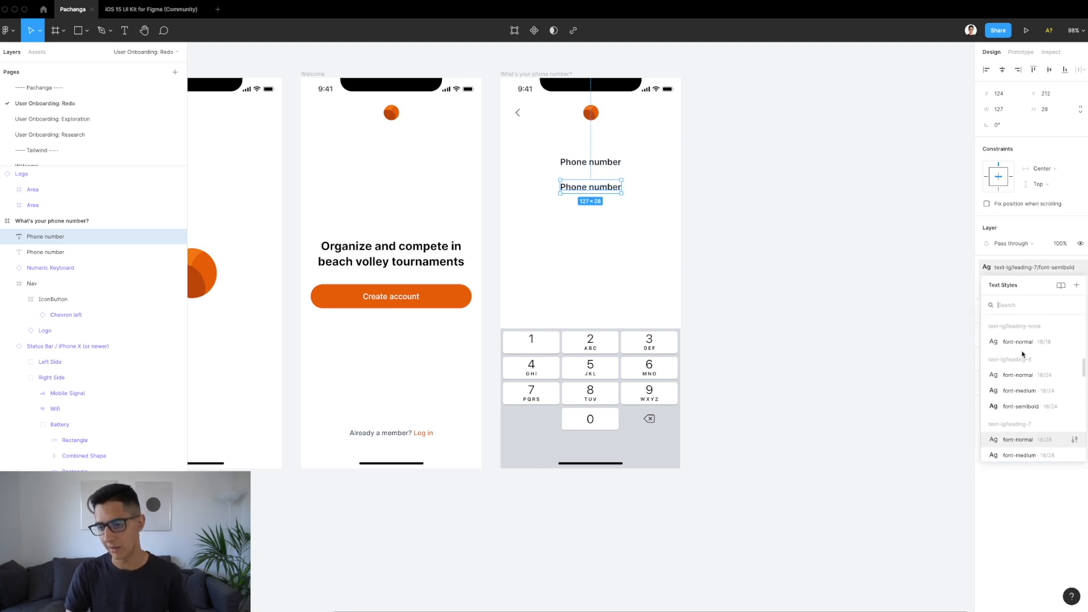
scroll(1023, 354, "up", 3)
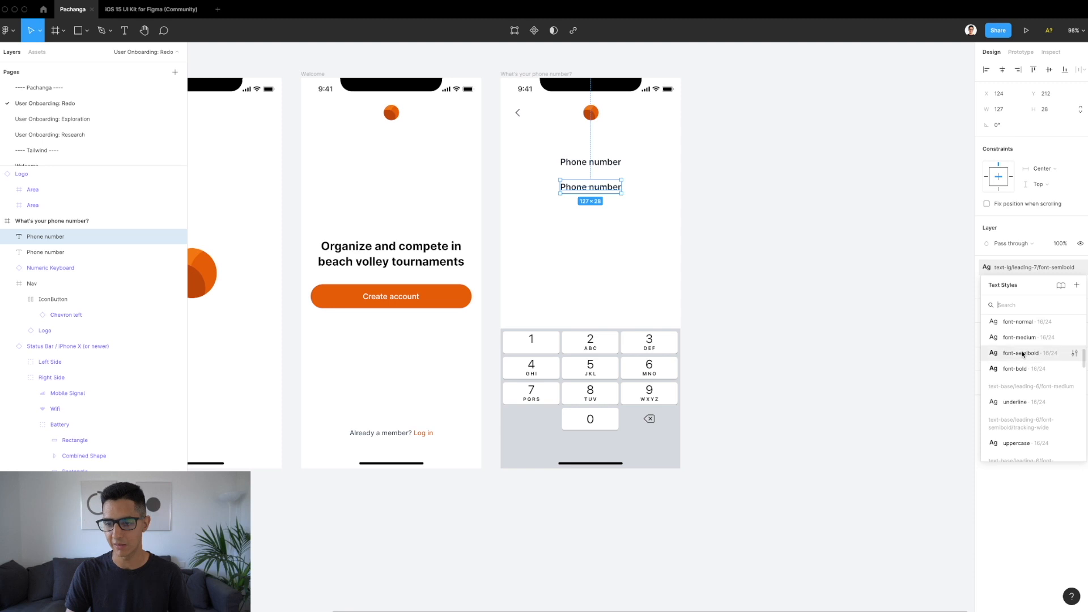
scroll(1025, 351, "up", 2)
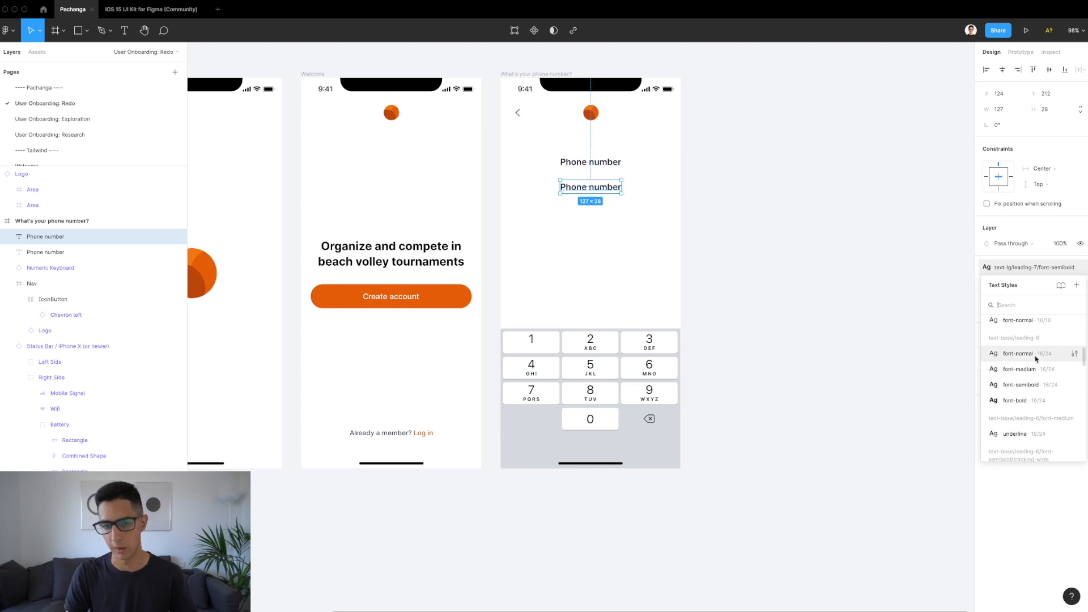
left_click(1036, 358)
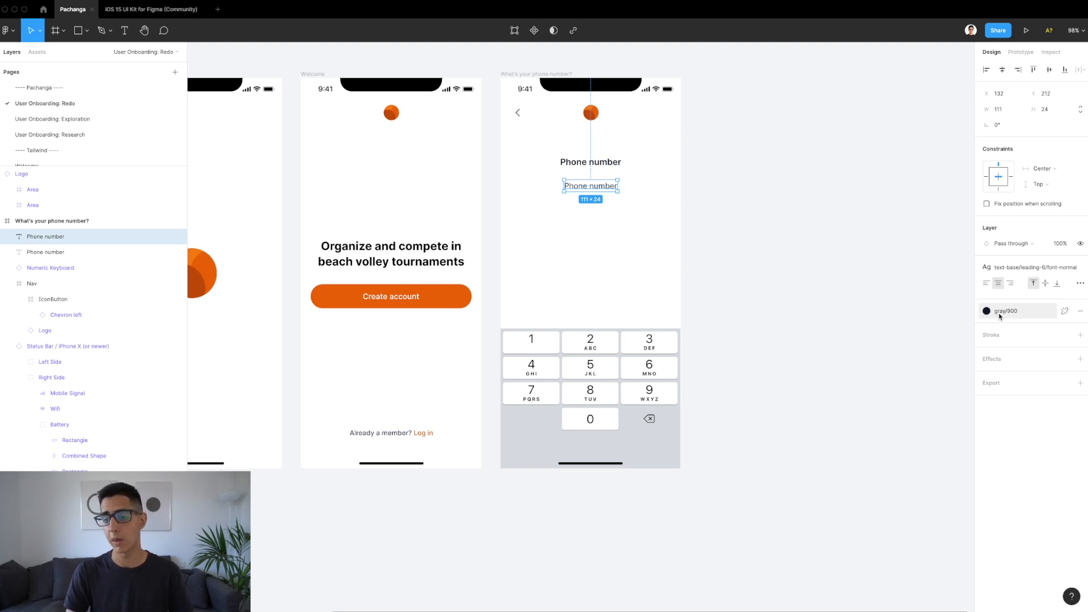
Step: Colour the copied text gray/500 and stretch it to 335 px wide with 20 px side margins
left_click(999, 312)
left_click(1010, 371)
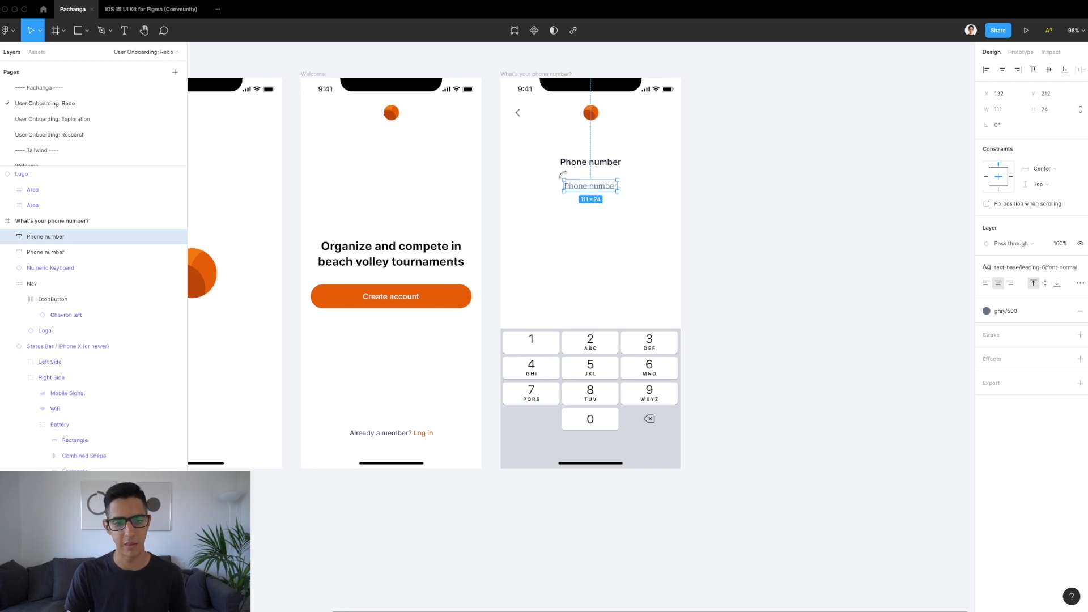
left_click_drag(564, 185, 509, 186)
left_click_drag(619, 183, 675, 190)
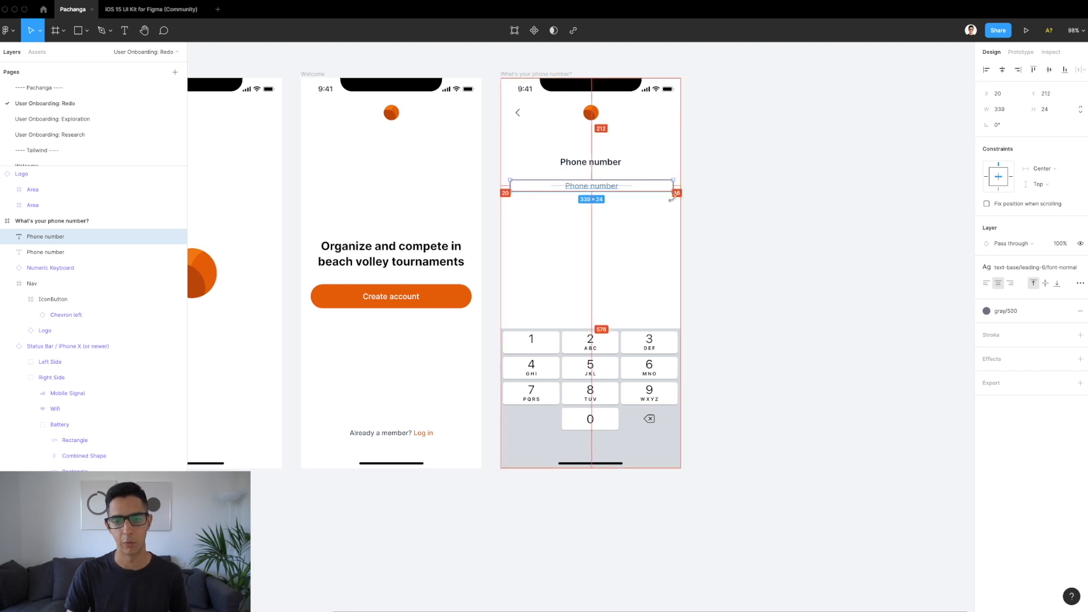
scroll(674, 186, "up", 5)
left_click_drag(663, 179, 655, 180)
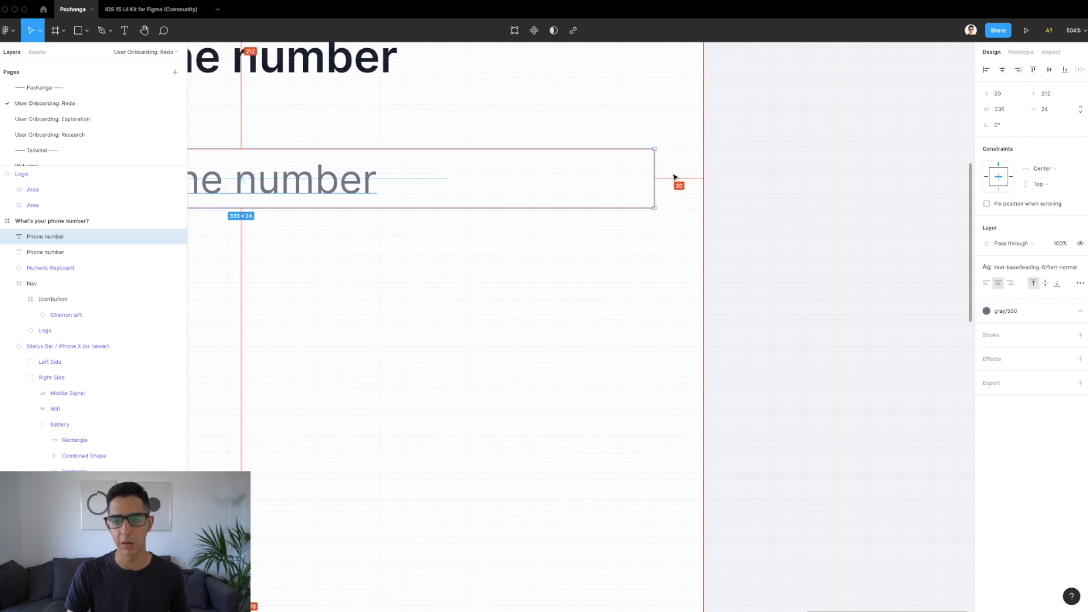
scroll(674, 178, "down", 4)
Step: Set the copied text's horizontal constraint to Left and right
left_click(1069, 170)
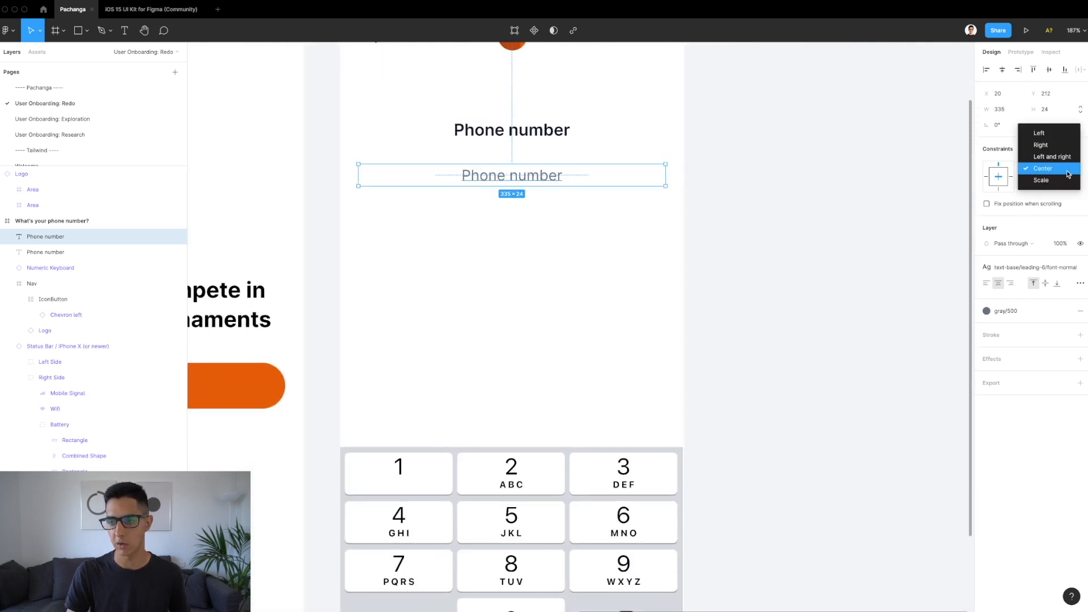
left_click(1046, 155)
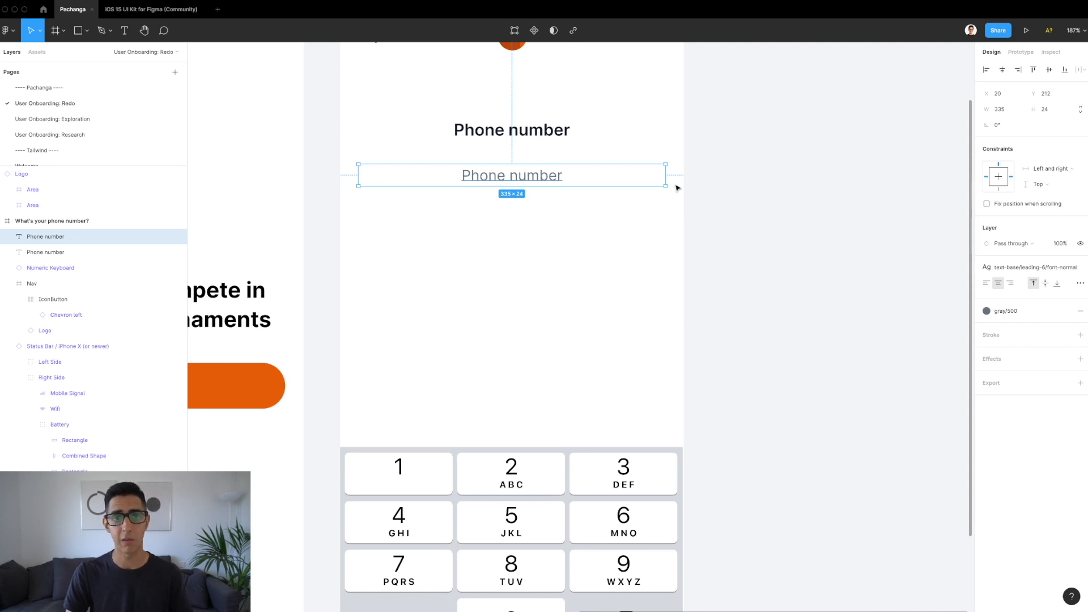
scroll(531, 255, "down", 5)
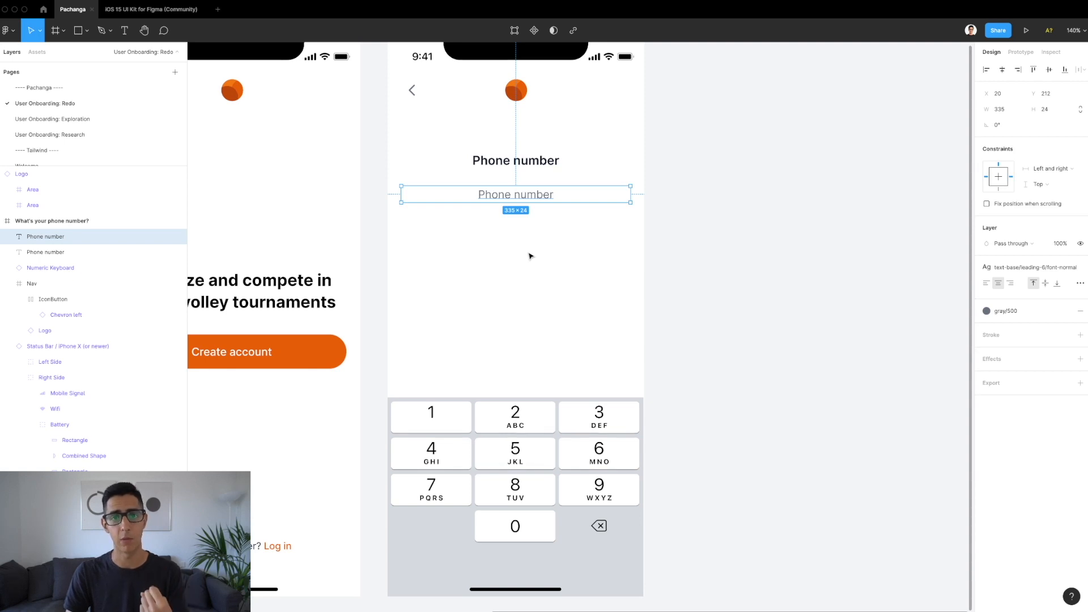
Step: Replace the copy with 'Your phone number is essential to identify yourself and register for tournaments.' 24 px below the heading
double_click(508, 194)
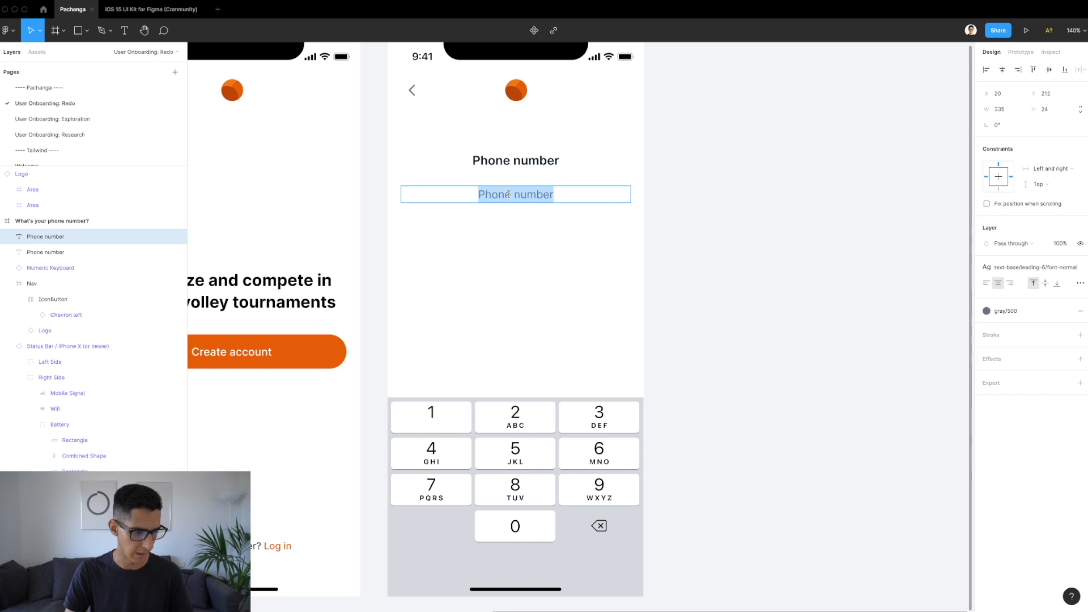
type("Your phone number is essential to iden")
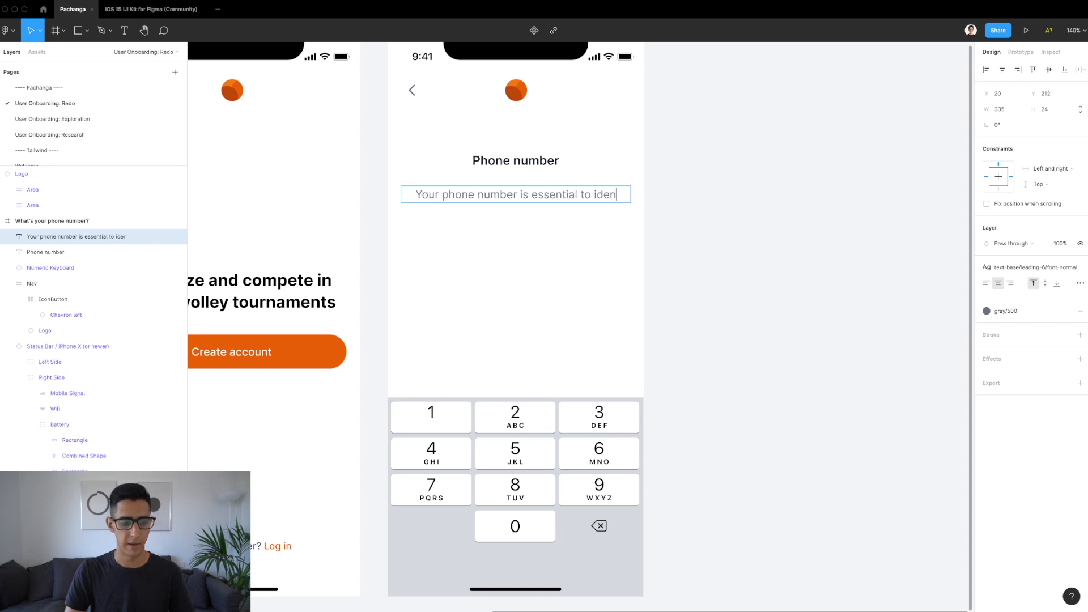
type("tify yourself and register for tournaments.")
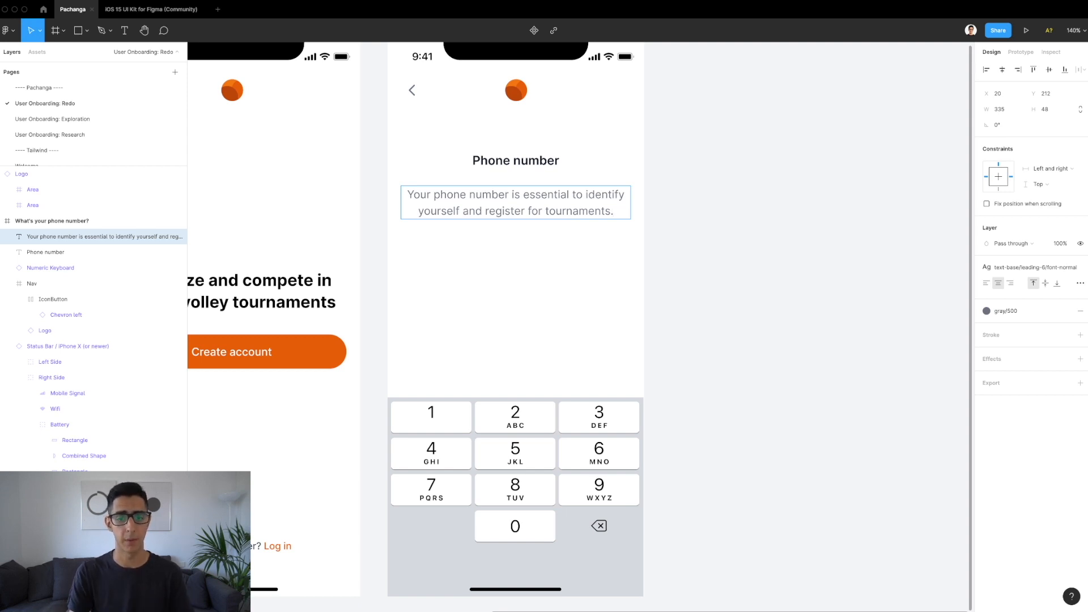
key("Escape")
key("alt")
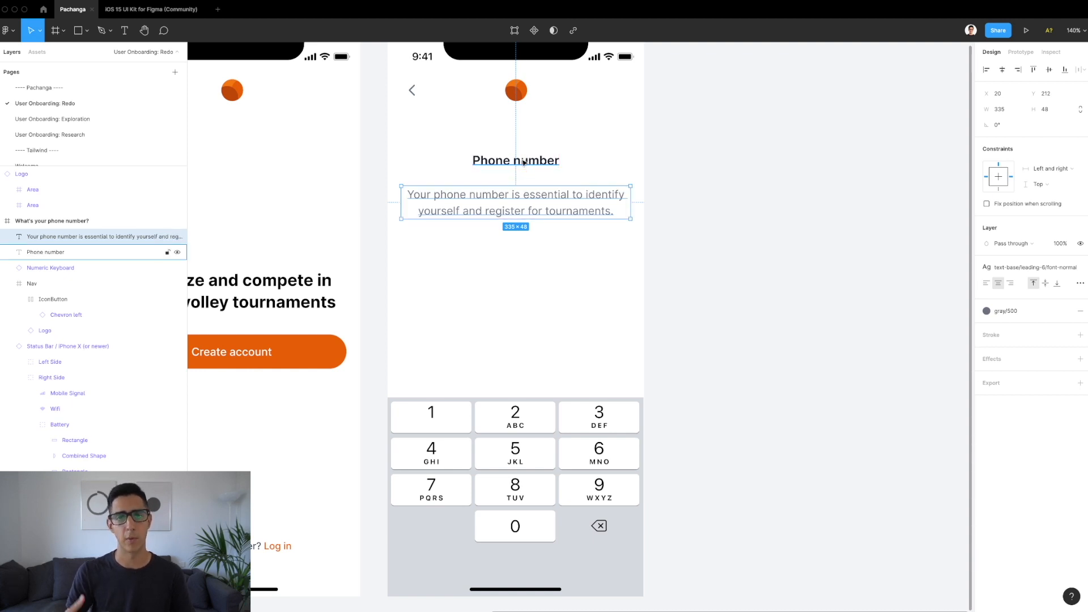
key("alt")
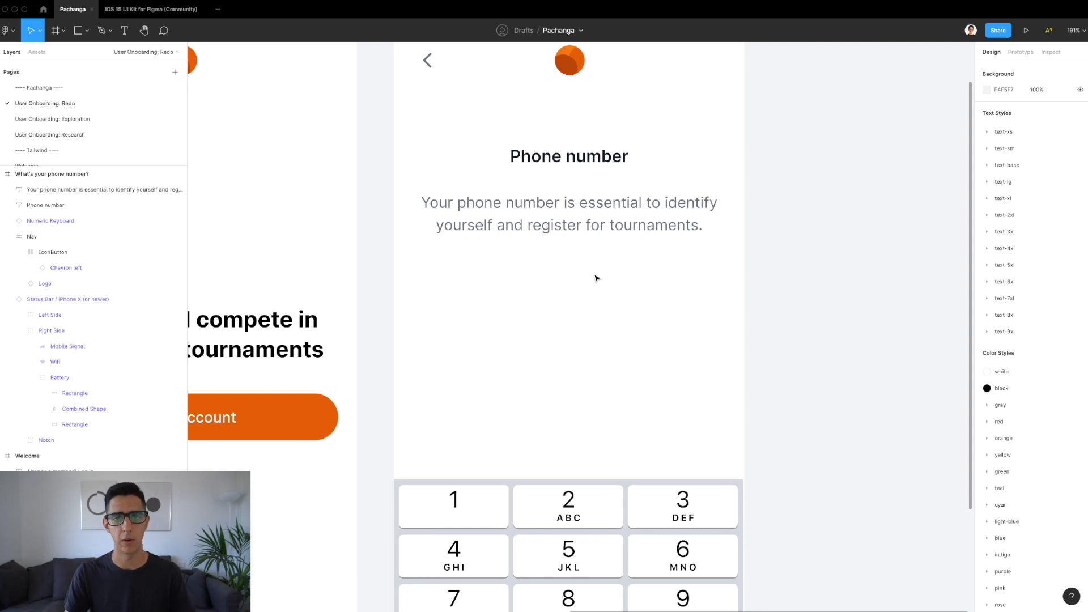
Step: Copy the ES +34 text input from the Exploration page and paste it onto the Redo page's phone screen
scroll(556, 337, "down", 2)
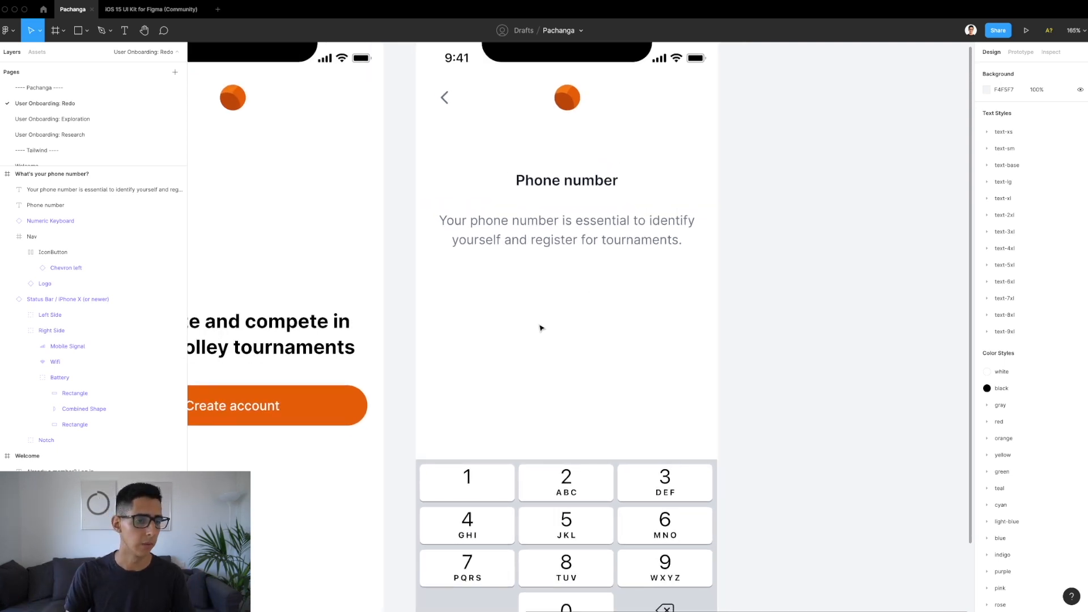
left_click(79, 119)
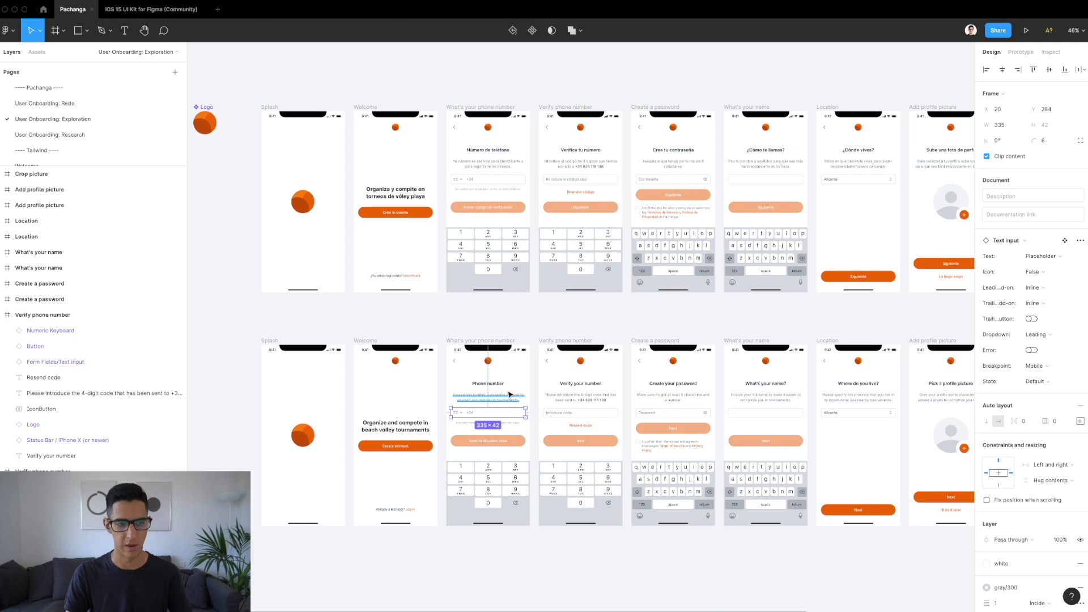
left_click(89, 105)
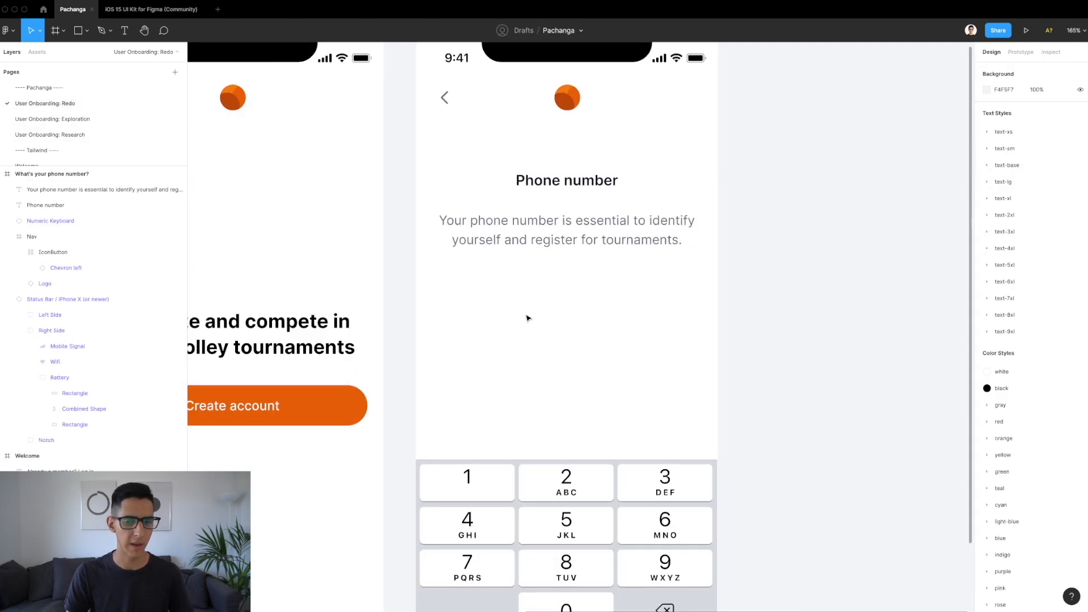
key("super+v")
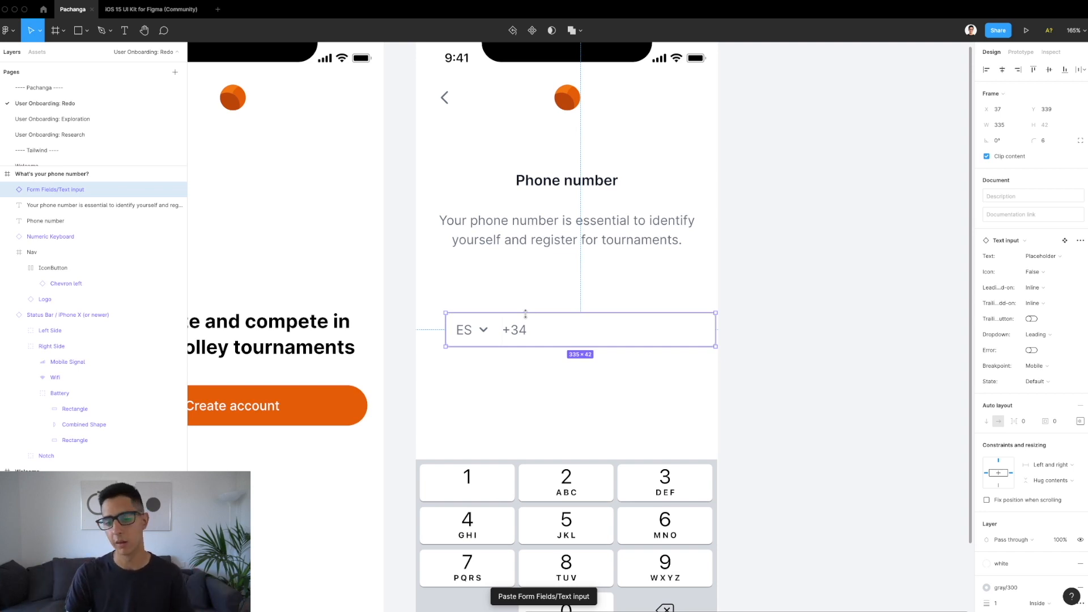
Step: Move the pasted phone input to X 20, Y 284, directly below the description
left_click_drag(562, 330, 549, 288)
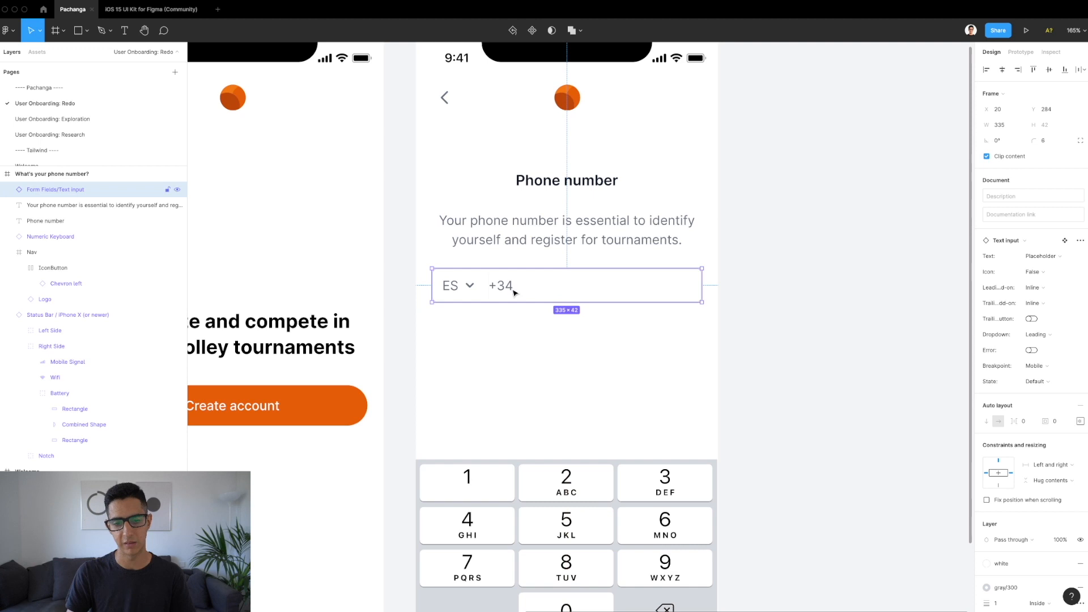
scroll(513, 289, "up", 5)
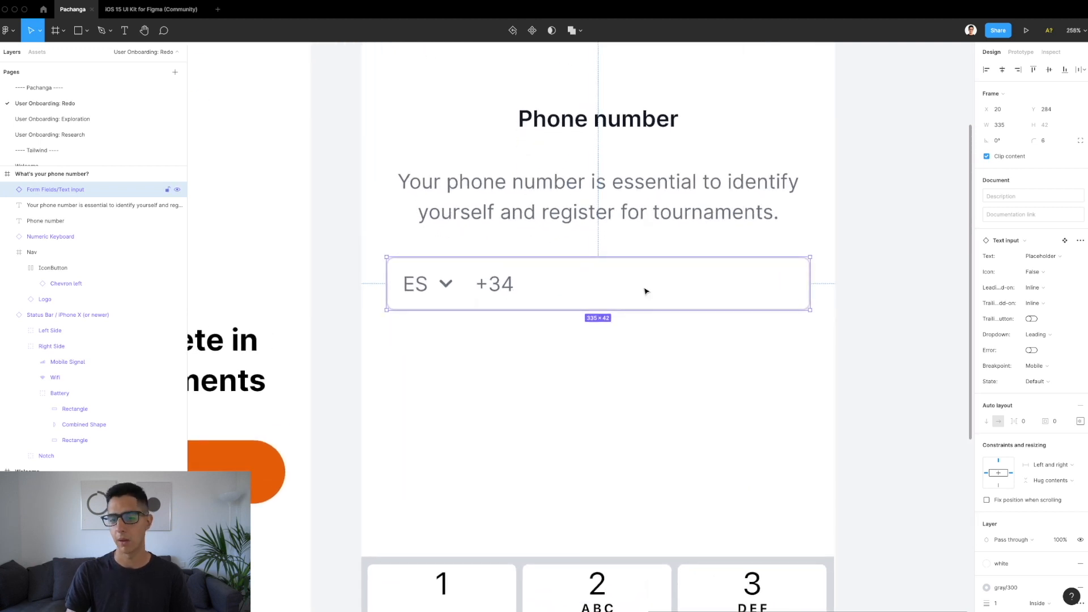
scroll(1026, 490, "down", 3)
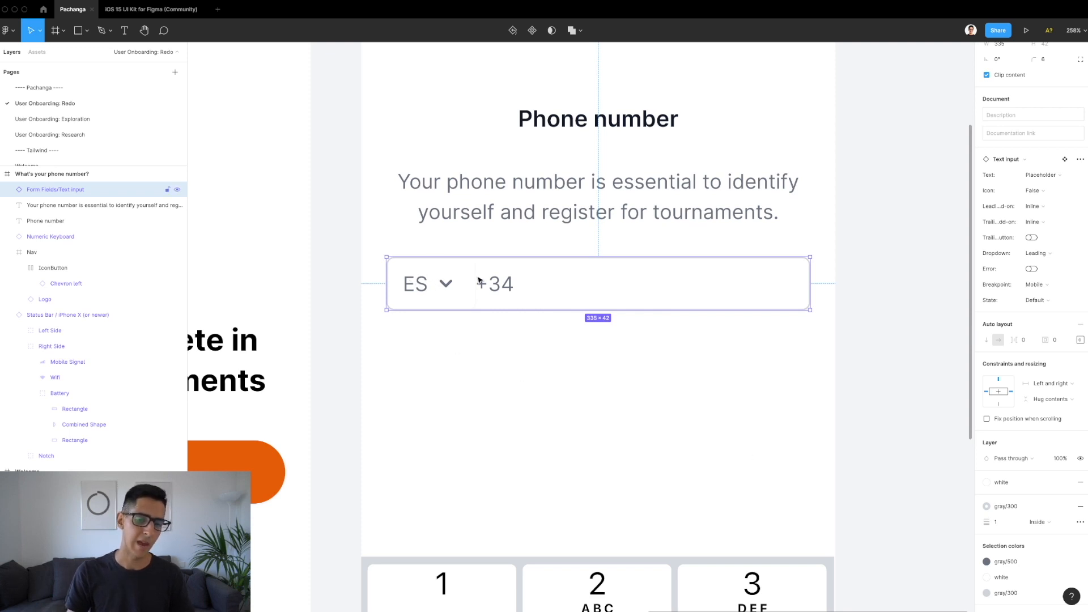
Step: Remove the shadow/sm effect from the ES country selector and verify the 24 px gap to the description
double_click(453, 295)
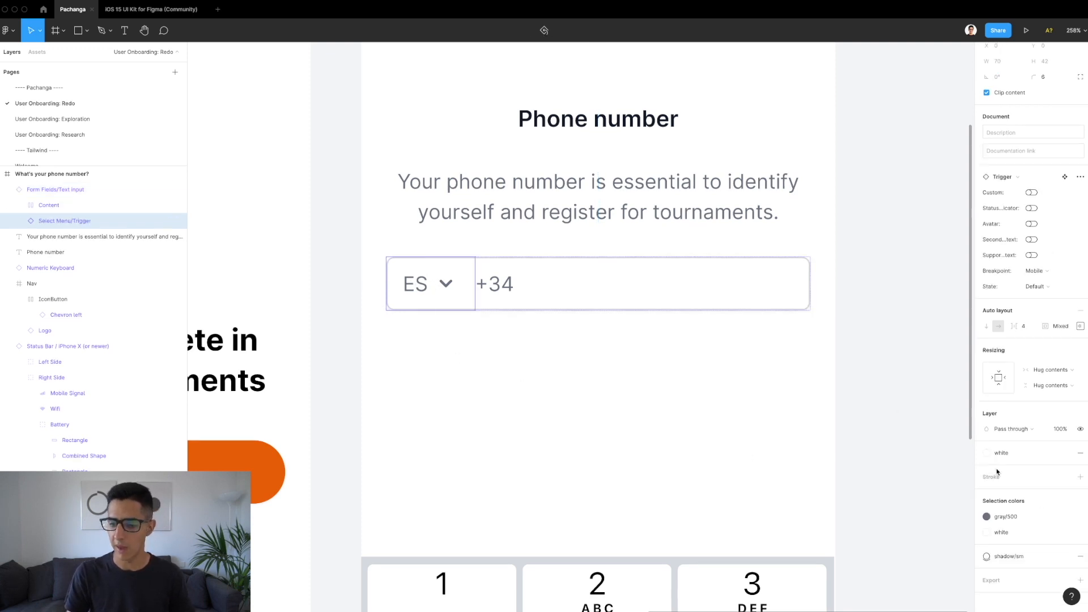
left_click(1080, 556)
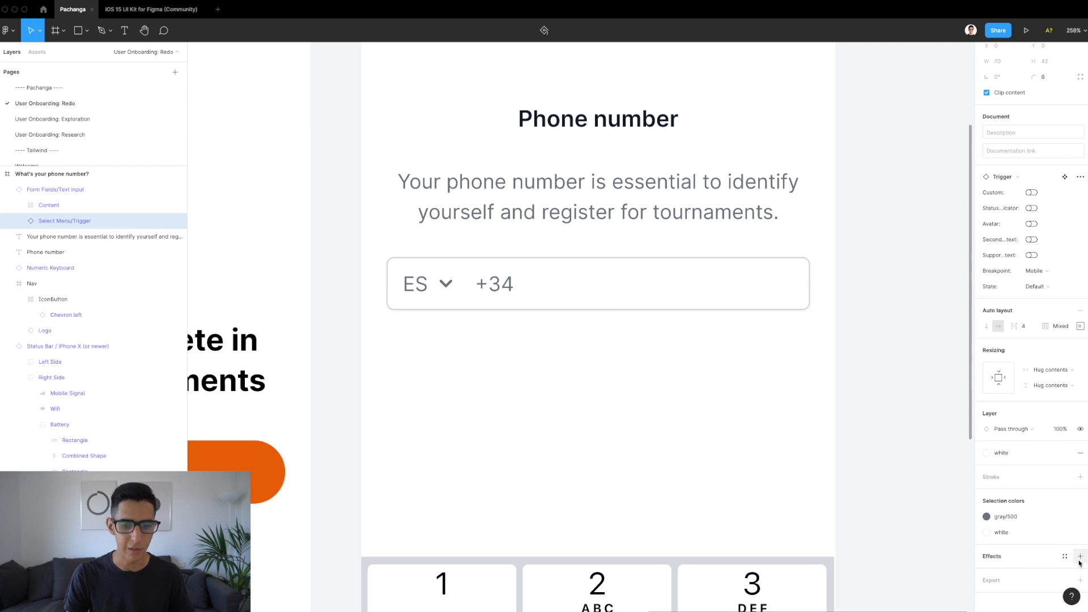
left_click(515, 375)
scroll(515, 375, "down", 3)
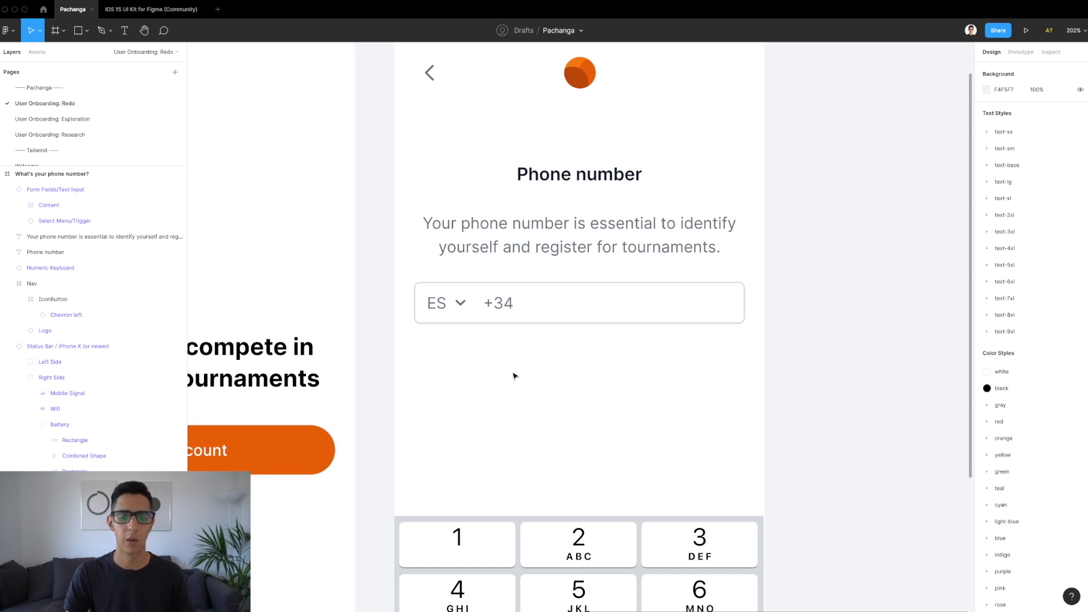
scroll(519, 353, "down", 3)
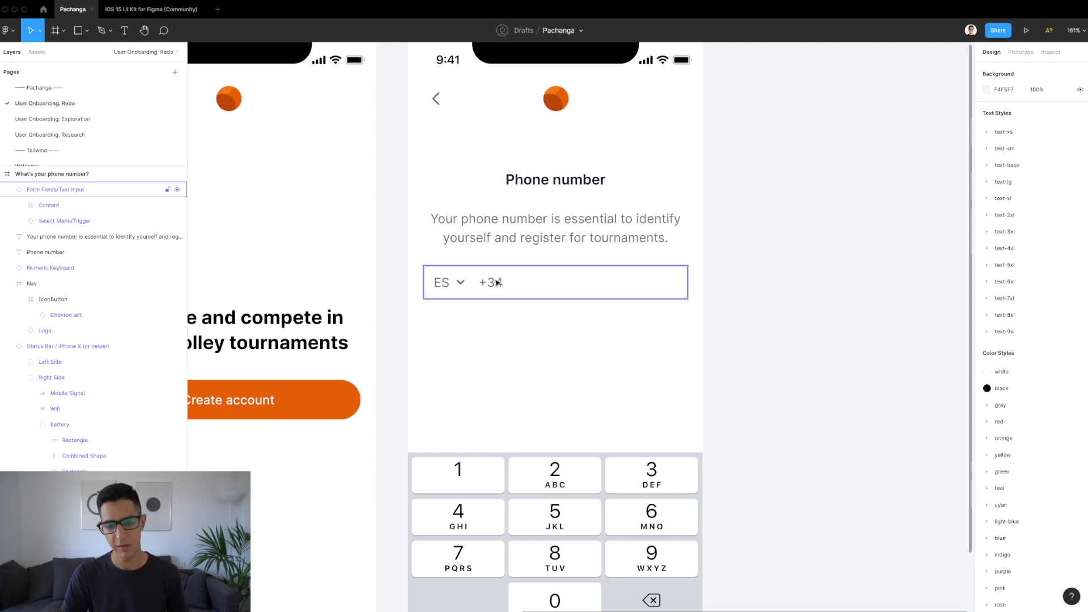
left_click(498, 283)
left_click(530, 238)
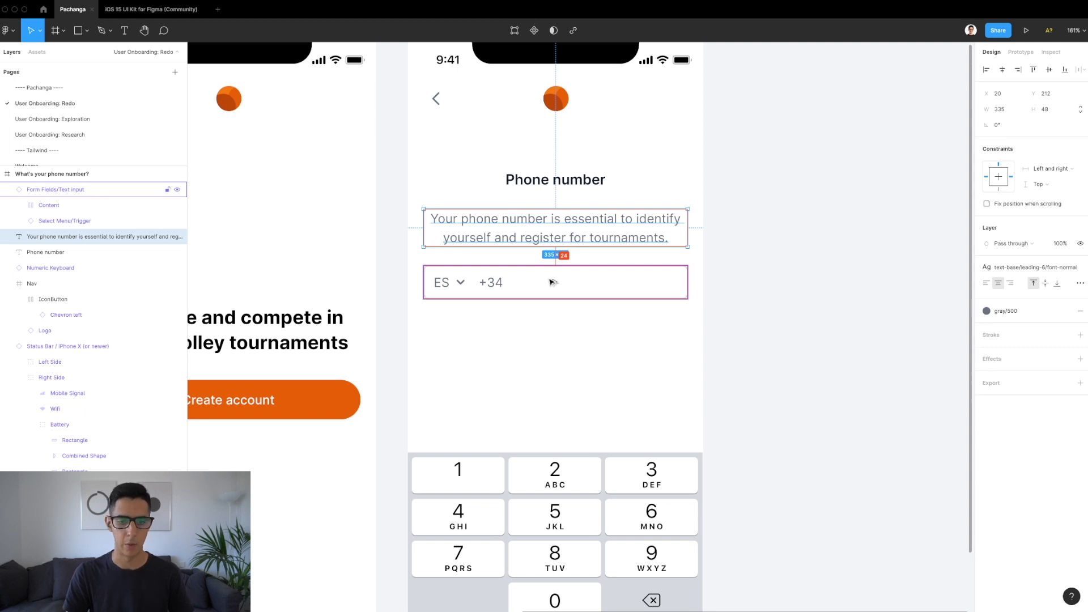
left_click(524, 296)
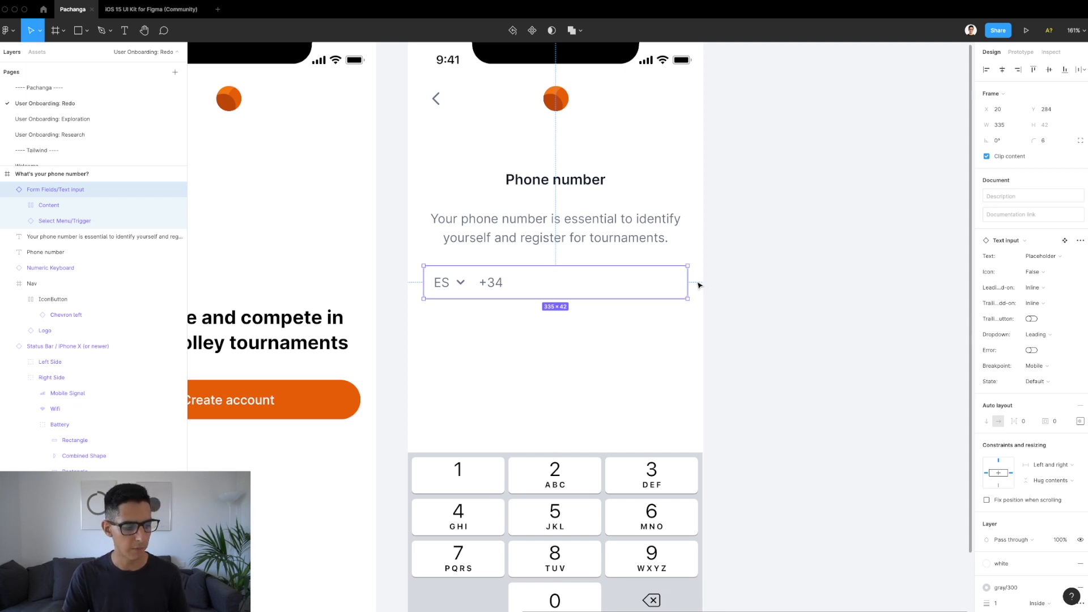
Step: Duplicate the description paragraph and nudge the copy to sit 12 px below the ES +34 input
left_click(595, 225)
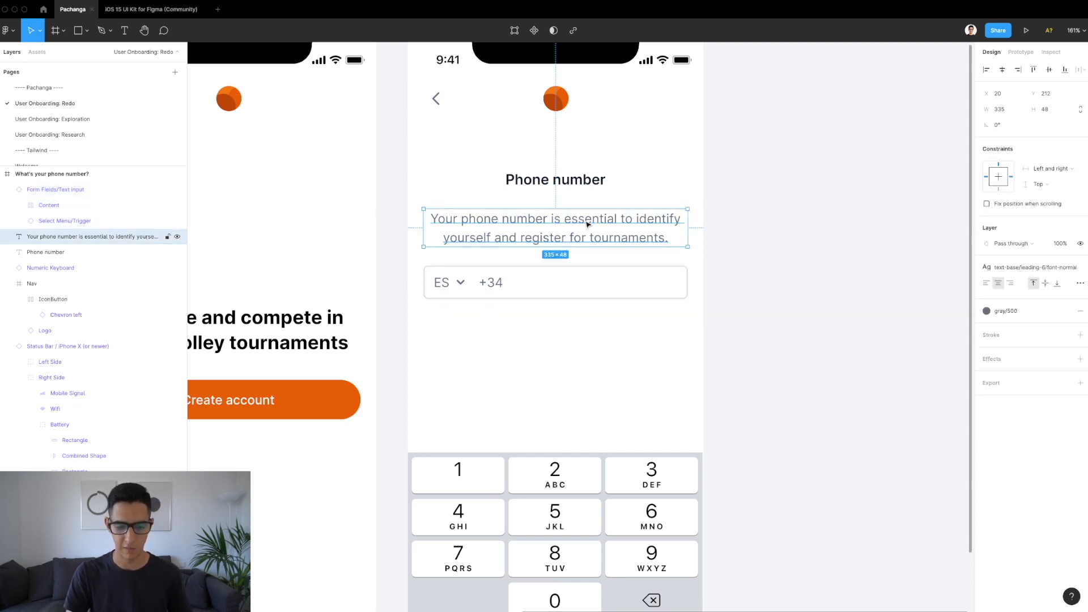
left_click_drag(557, 222, 557, 321, "alt")
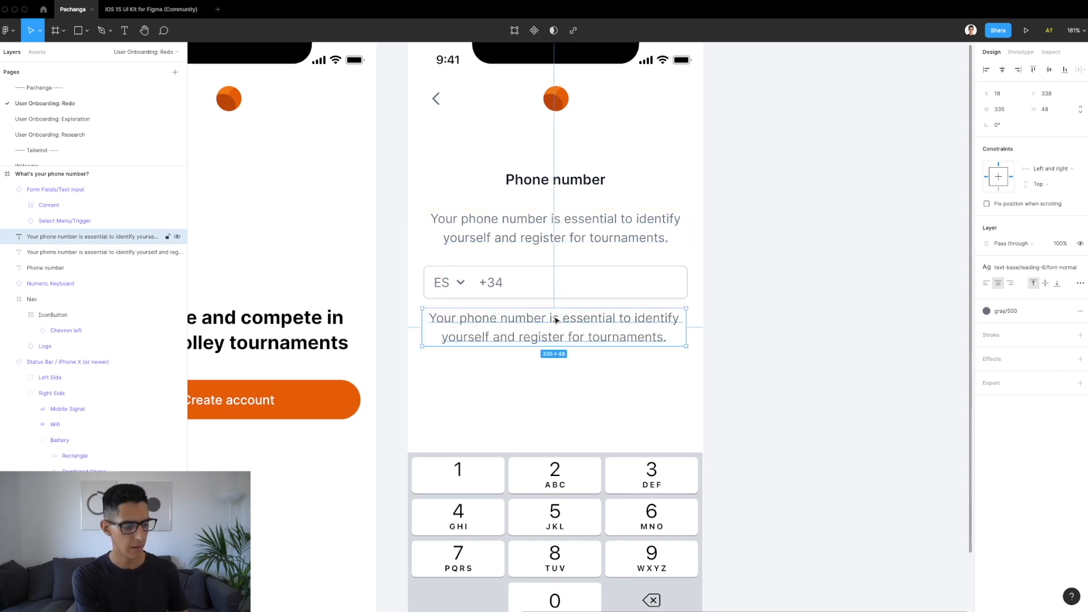
key("alt")
key("Down")
key("Down")
key("Down")
key("Down")
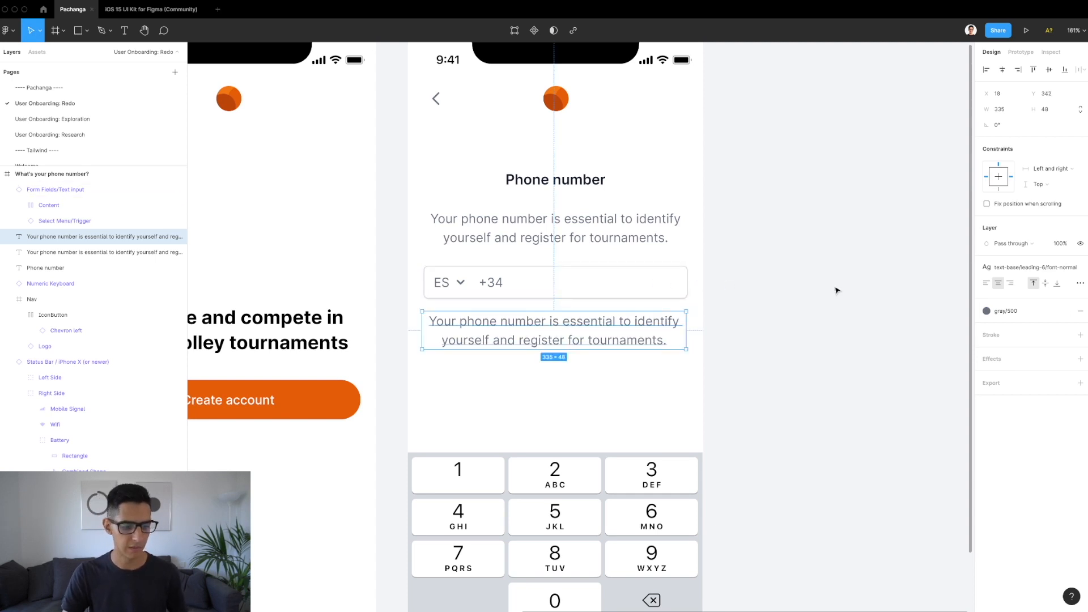
left_click(1032, 268)
scroll(1036, 382, "up", 5)
scroll(1036, 382, "up", 5)
scroll(1036, 382, "up", 5)
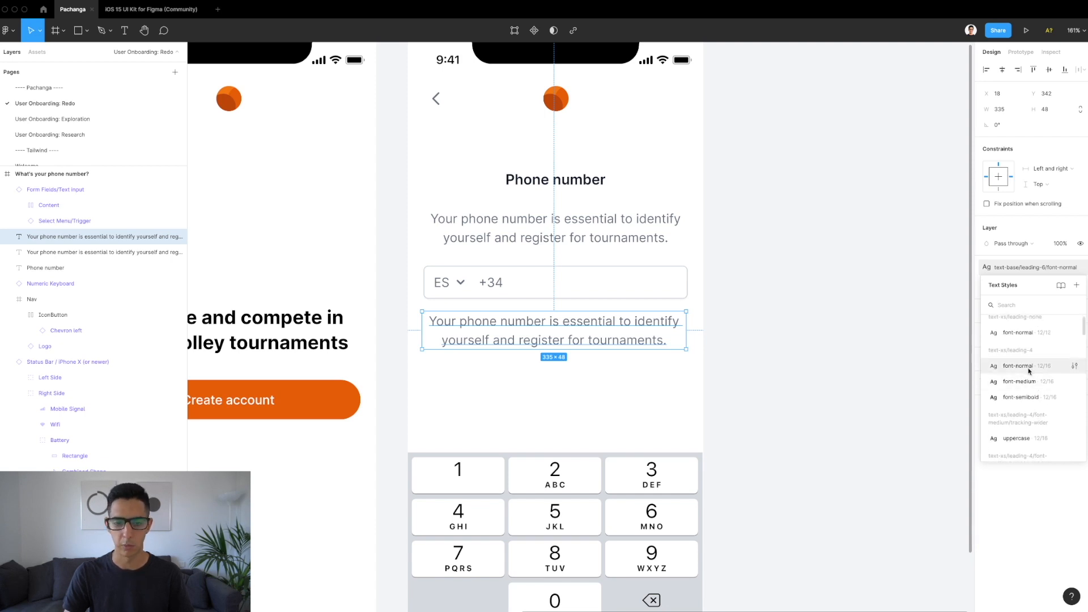
Step: Restyle the copy as text-xs 12/16 gray/400 reading 'Standard message, calls, and data rates may apply.'
left_click(1030, 366)
left_click(989, 311)
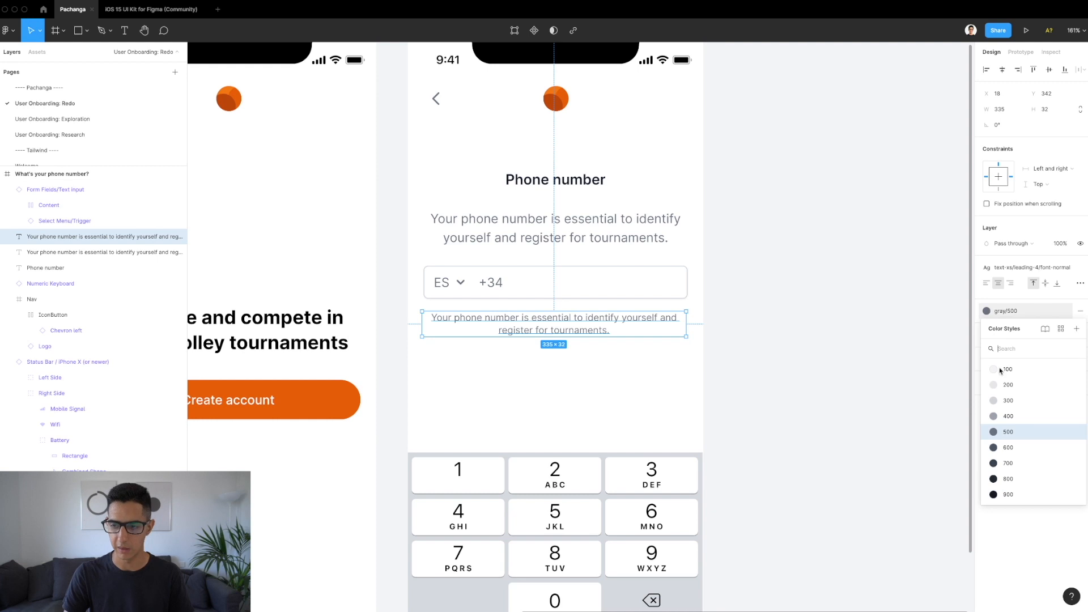
left_click(1009, 417)
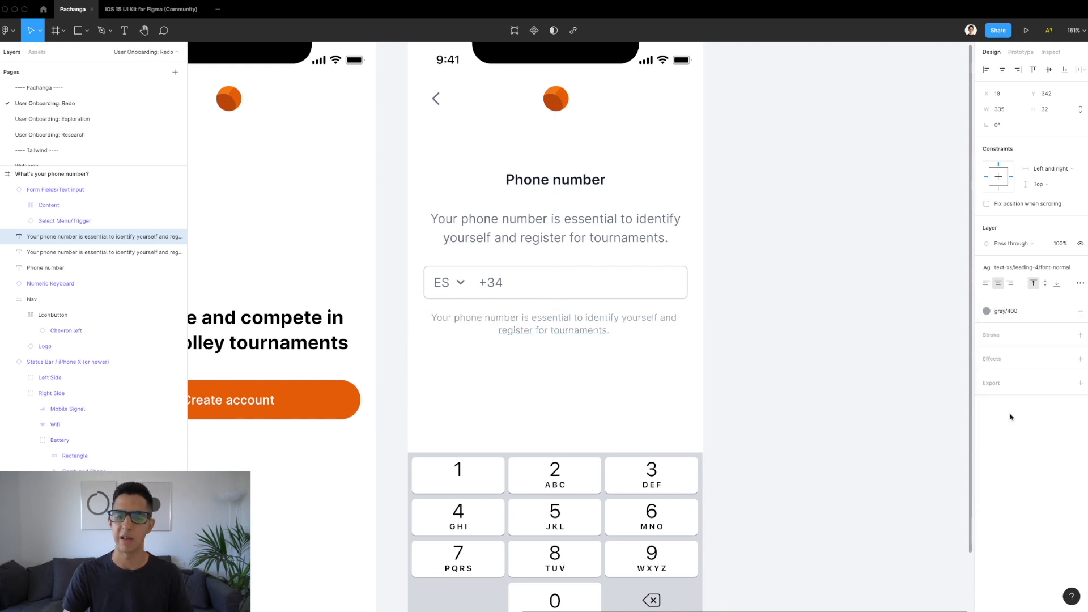
double_click(517, 323)
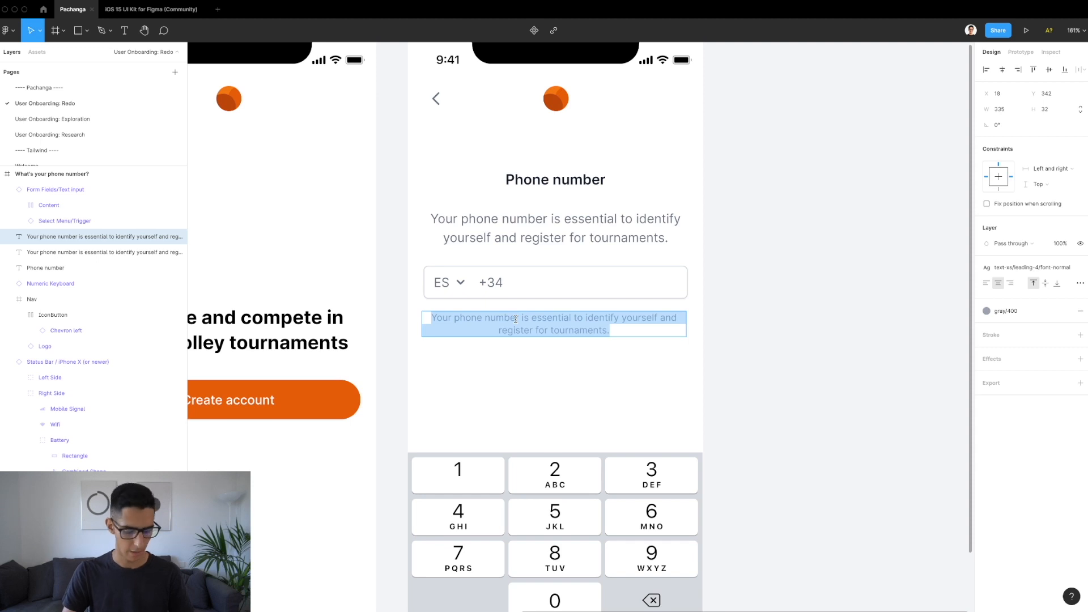
type("Standard message, calls, and data rates may apply.")
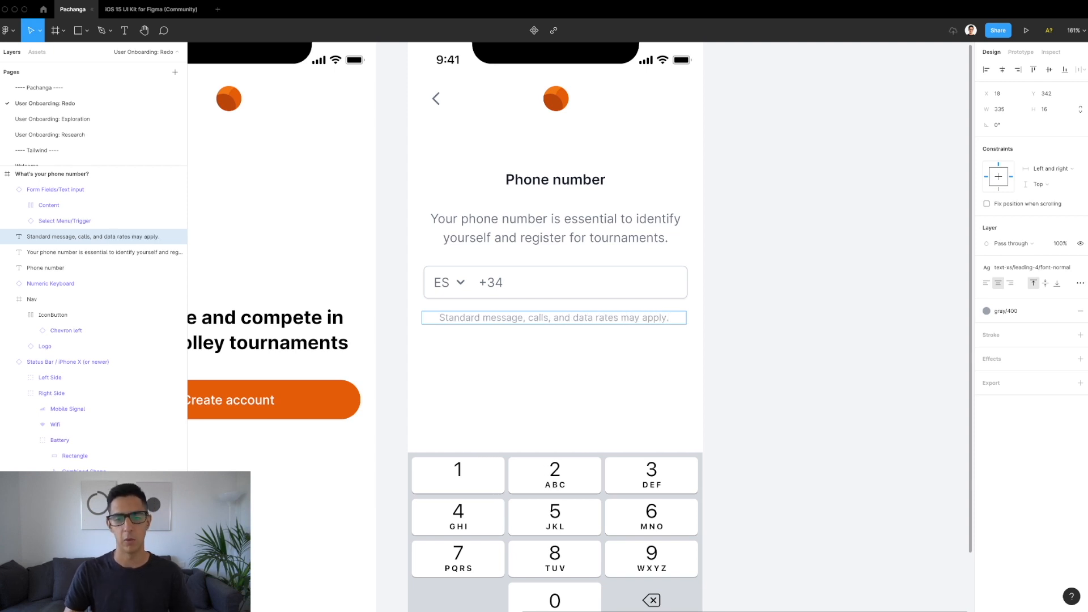
key("Escape")
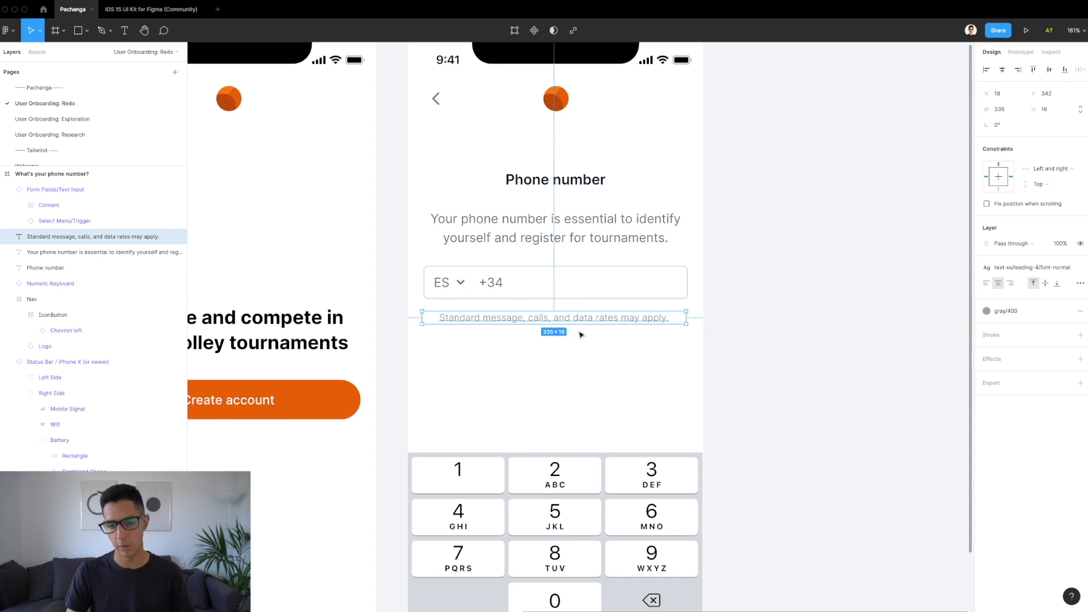
Step: Nudge the disclaimer to 20 px from each frame side and check its gap to the phone field
key("alt")
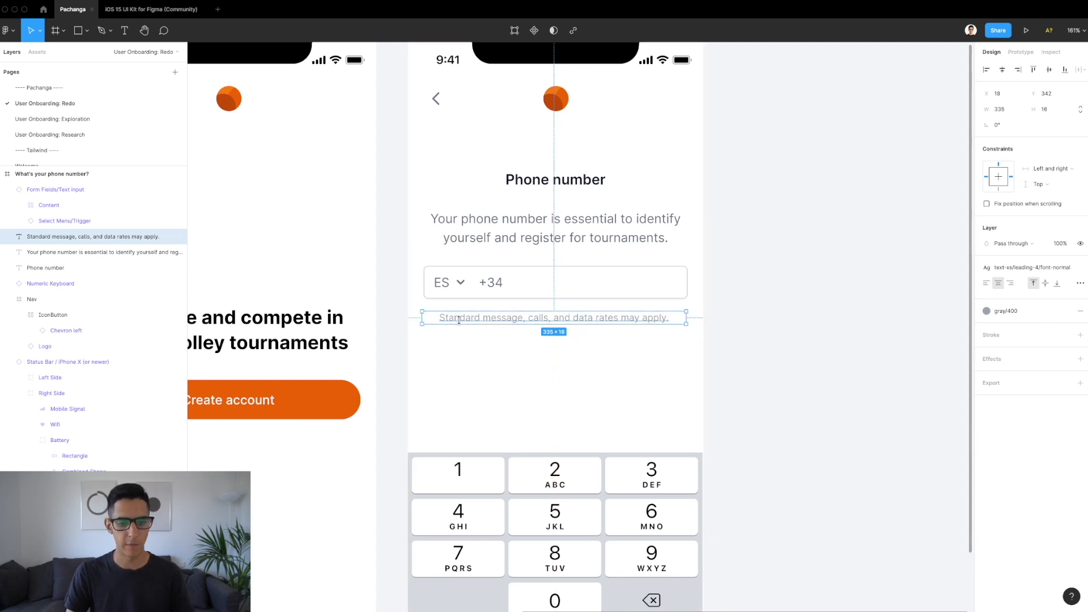
scroll(459, 319, "up", 3)
key("Right")
key("Right")
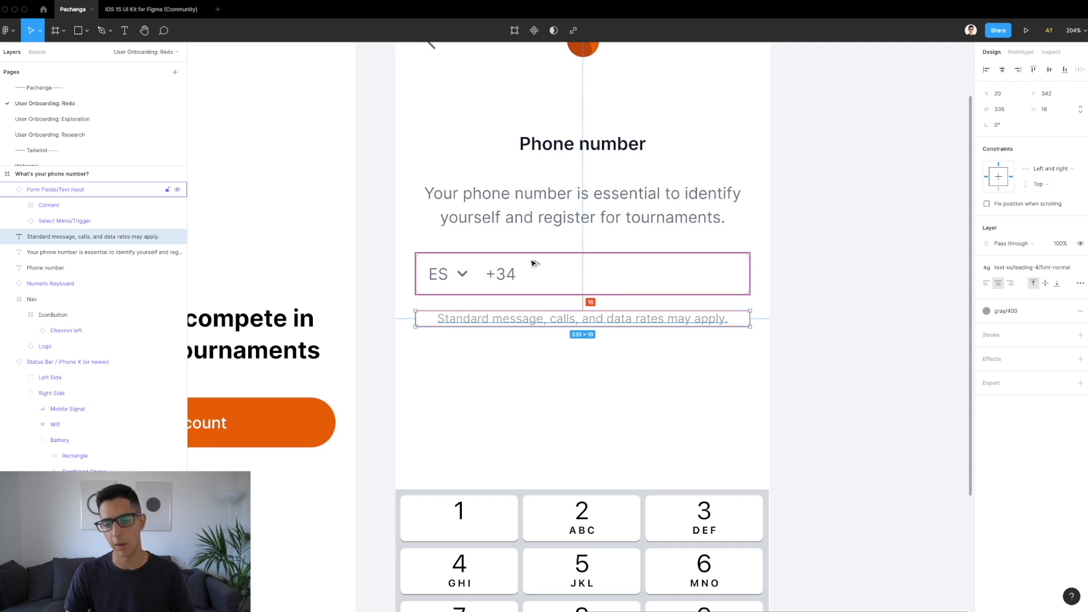
key("alt")
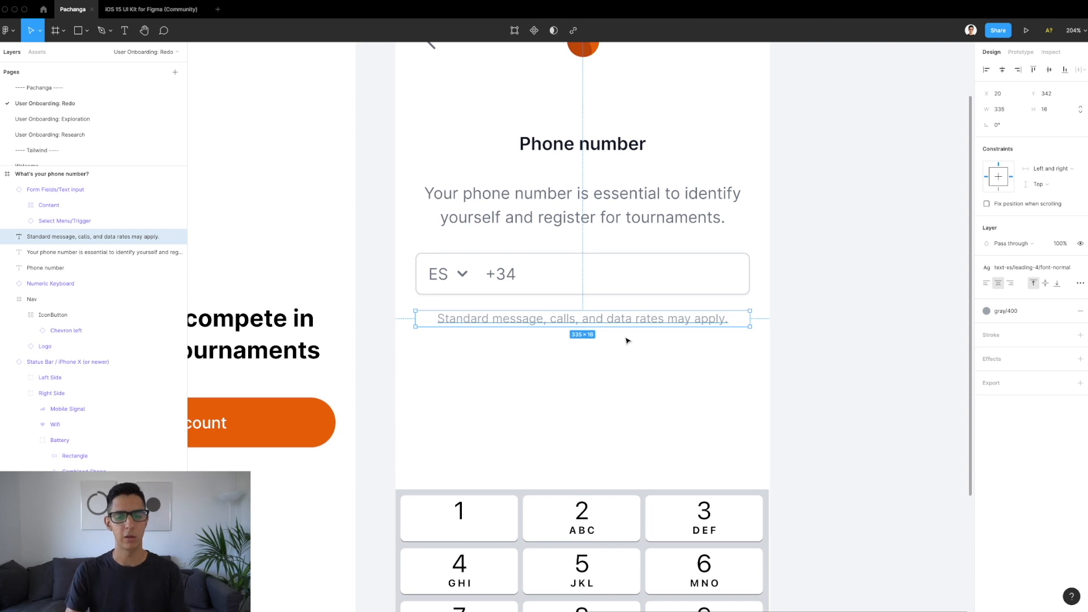
key("alt")
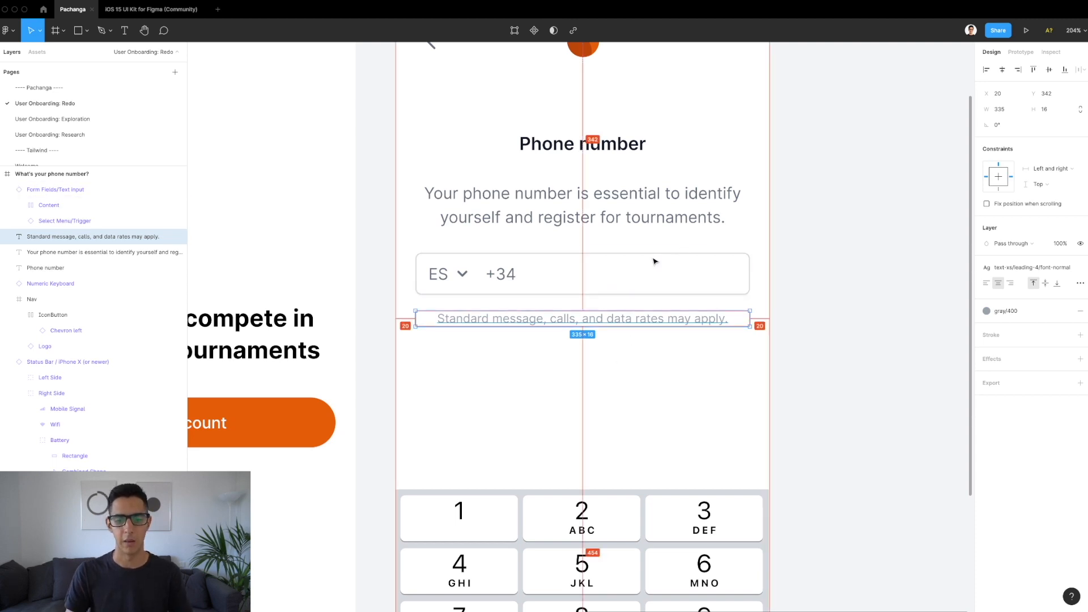
left_click(600, 357)
scroll(600, 357, "down", 2)
left_click(580, 324)
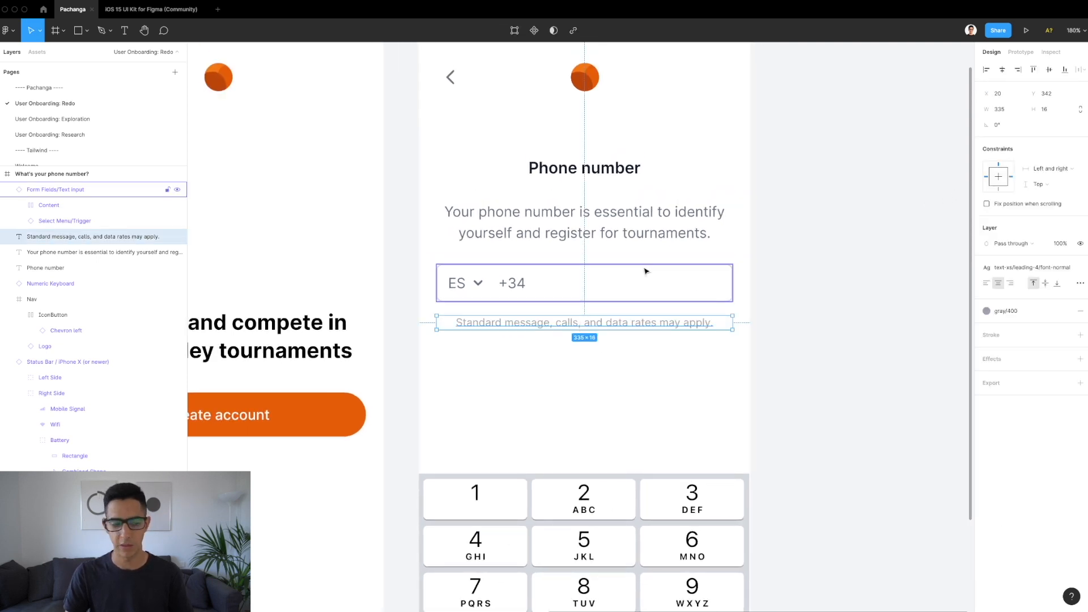
scroll(645, 272, "down", 5)
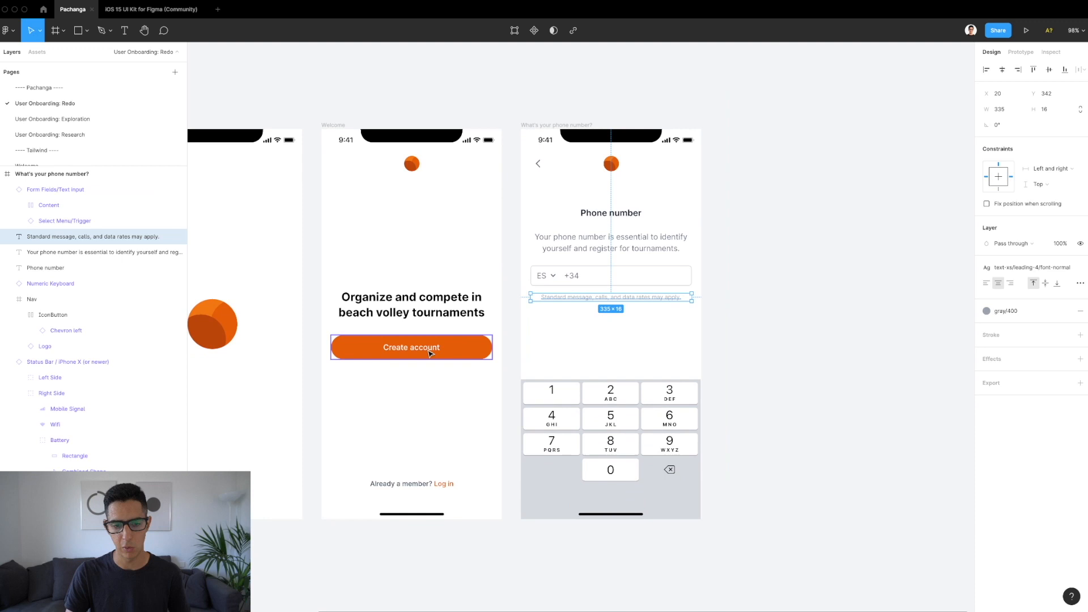
Step: Copy the Welcome screen's Create account button onto the phone screen, 24 px below the disclaimer
left_click(388, 350)
left_click_drag(387, 352, 588, 329)
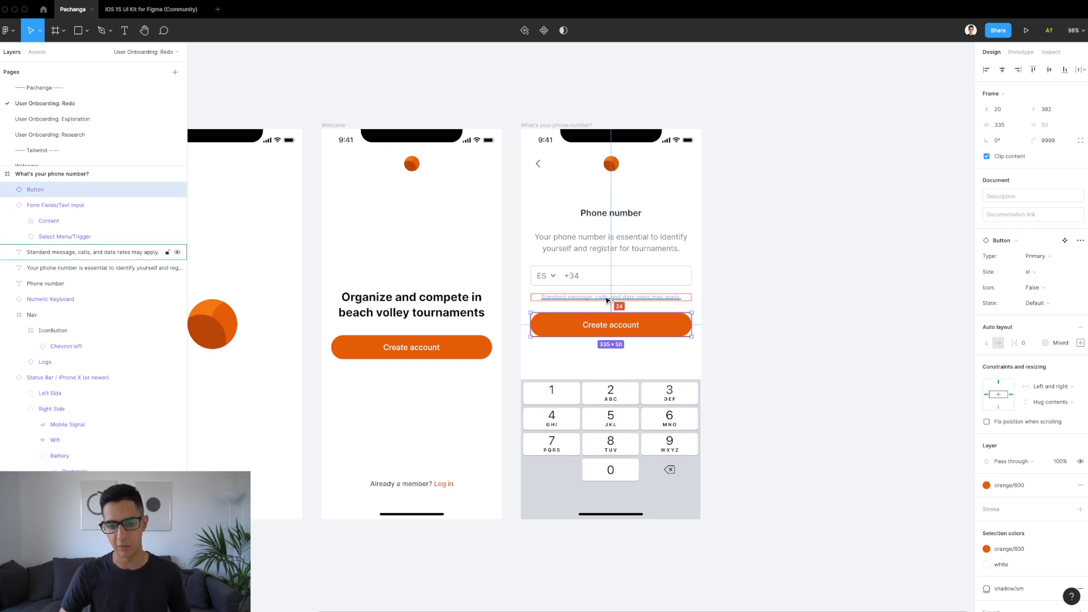
key("shift+Down")
key("shift+Down")
key("shift+Down")
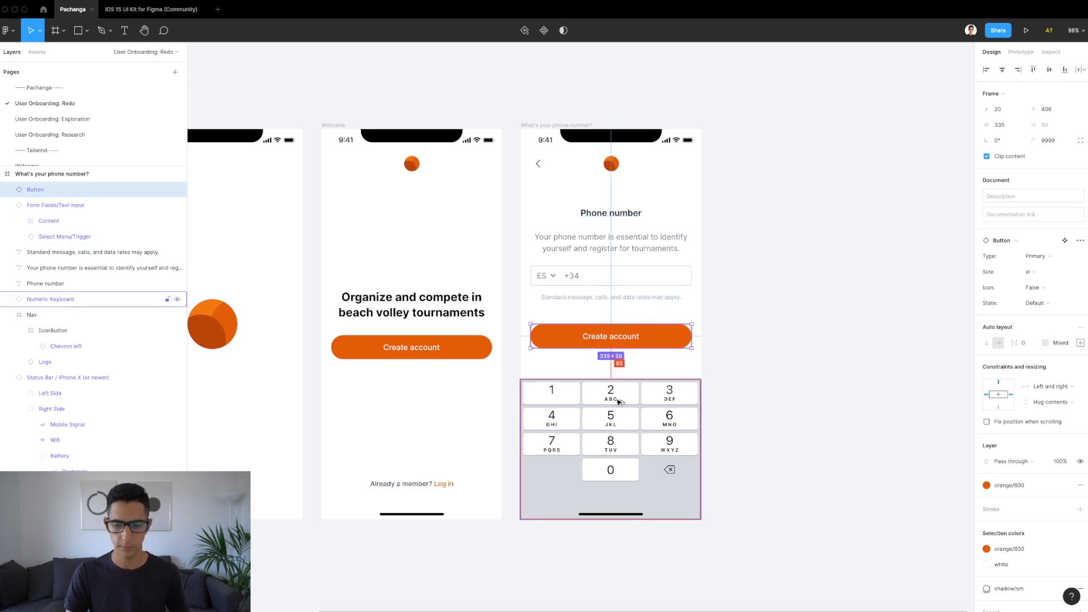
Step: Change the copied button's label from 'Create account' to 'Send verification code'
double_click(607, 336)
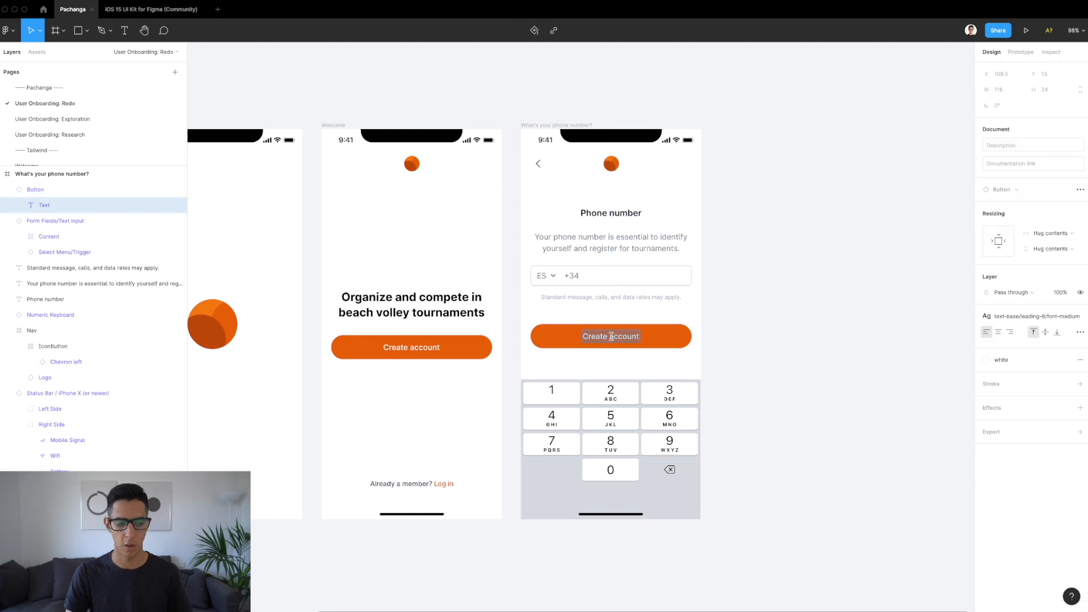
type("Send veri")
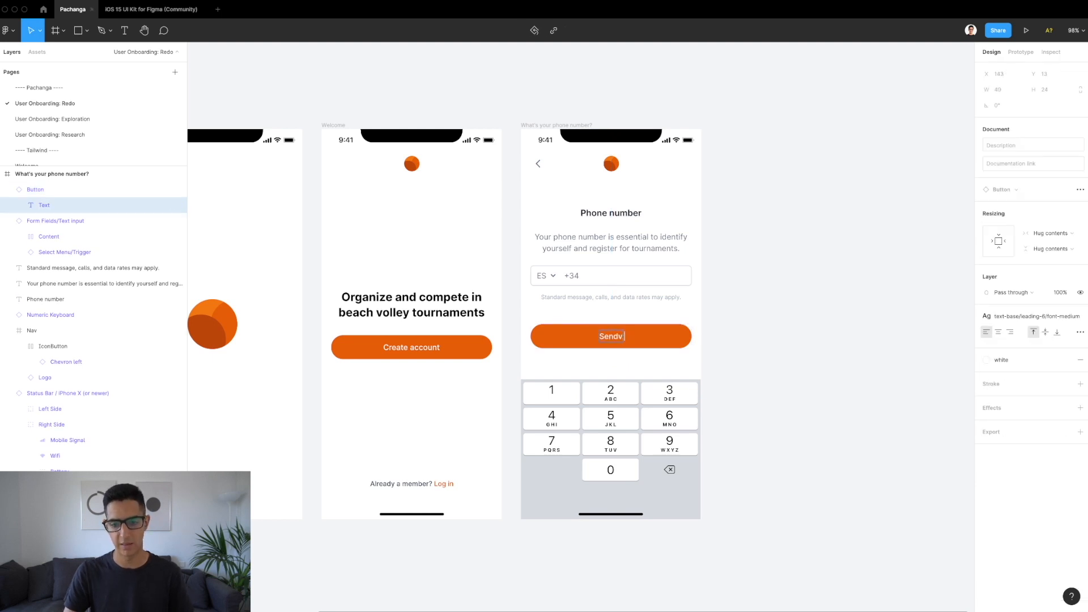
type("fication code")
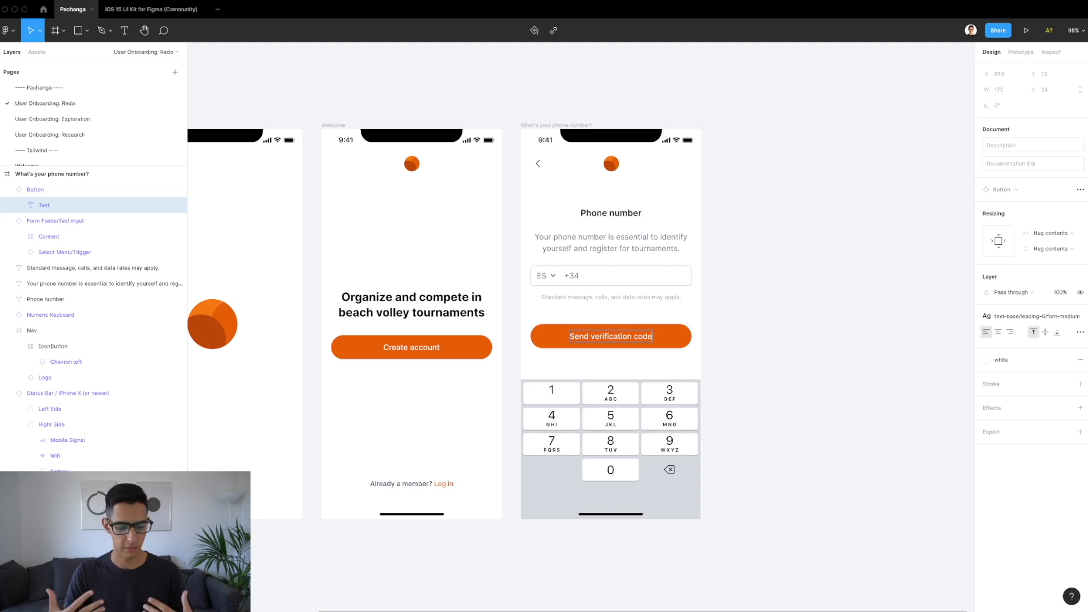
key("Escape")
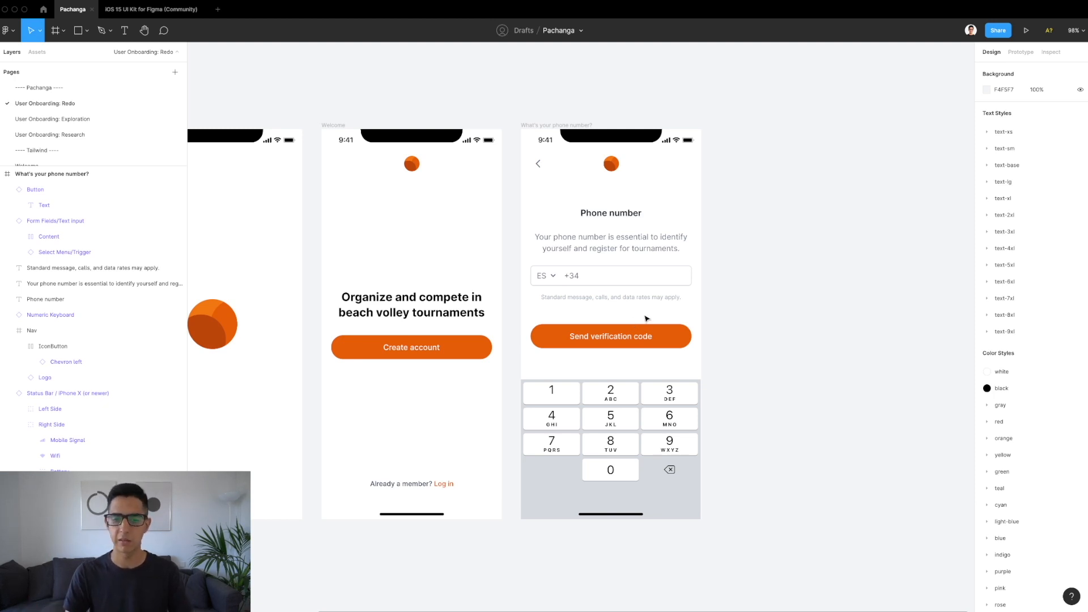
left_click(642, 338)
scroll(669, 323, "up", 3)
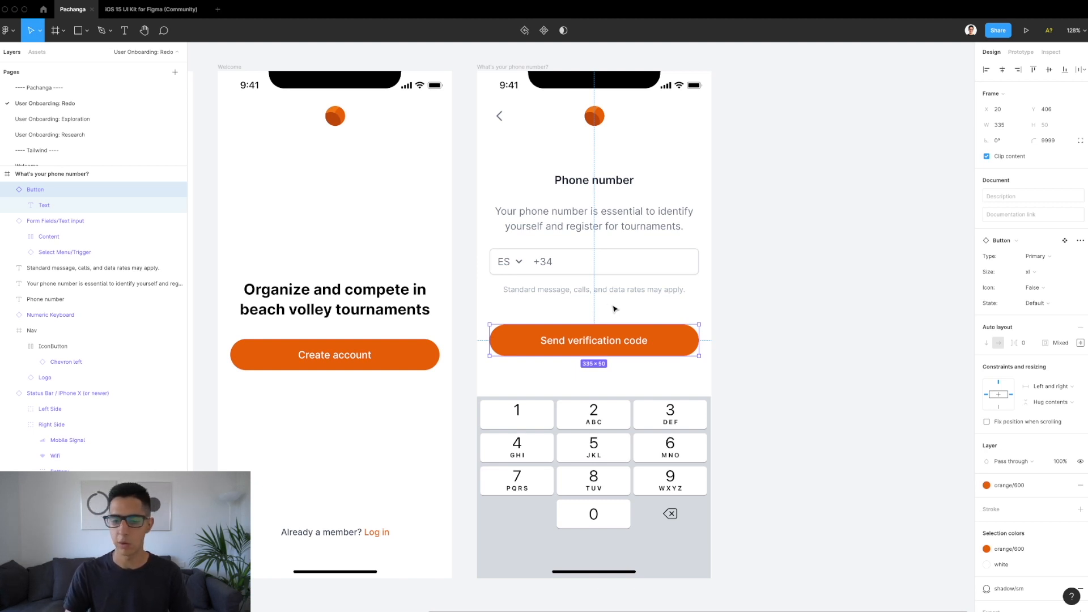
left_click(1068, 488)
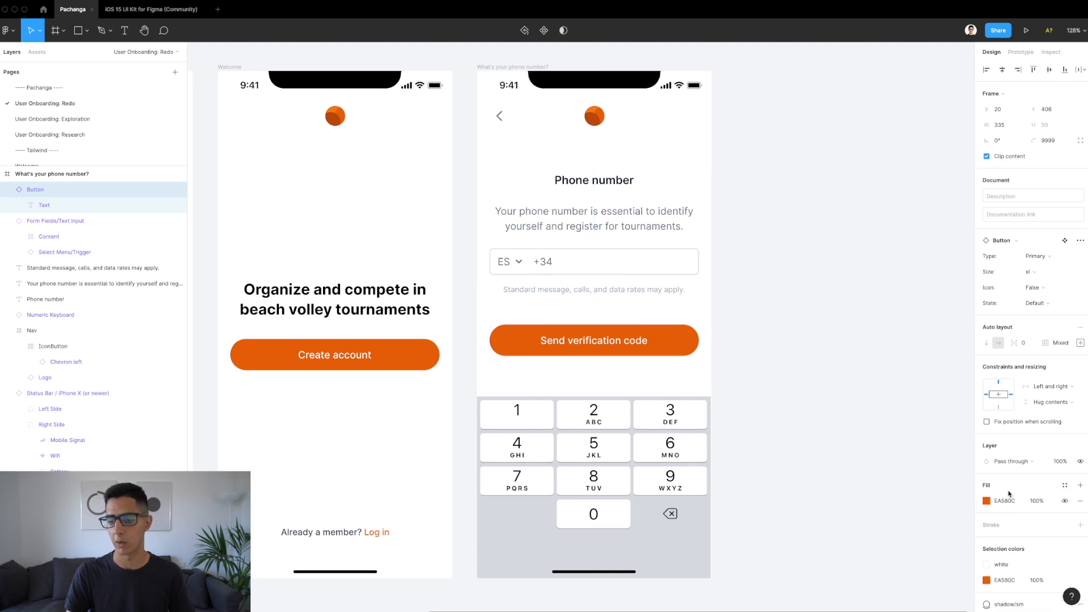
left_click(987, 501)
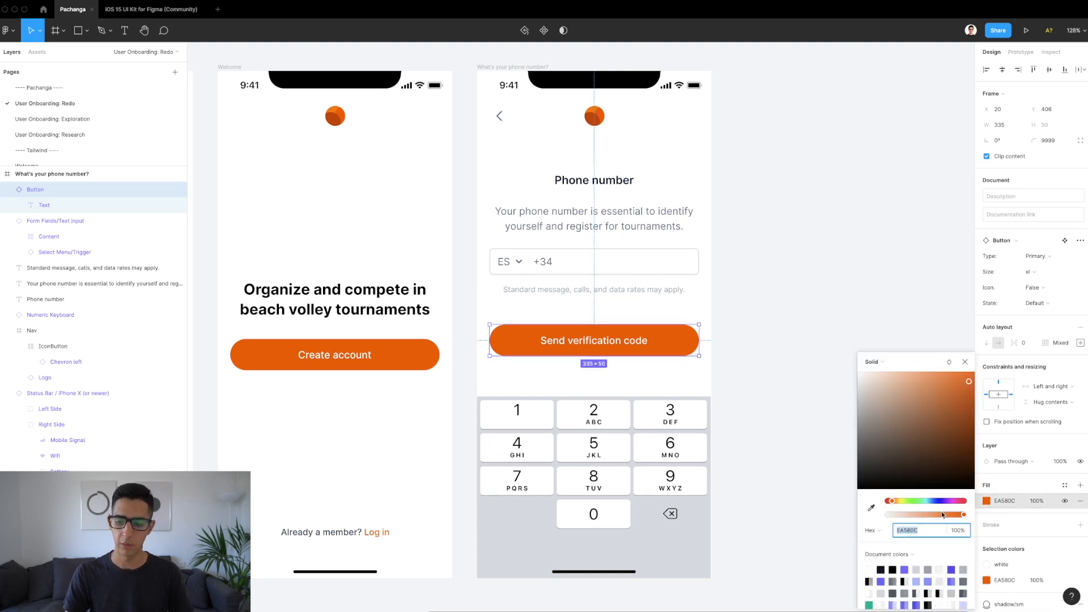
left_click_drag(959, 517, 913, 519)
key("ctrl+z")
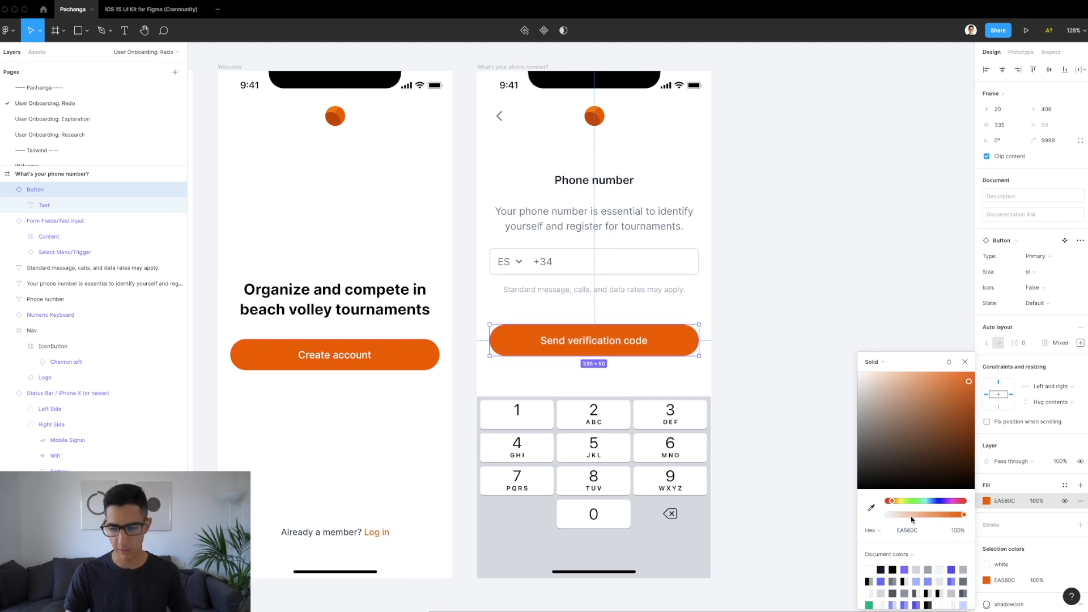
key("Escape")
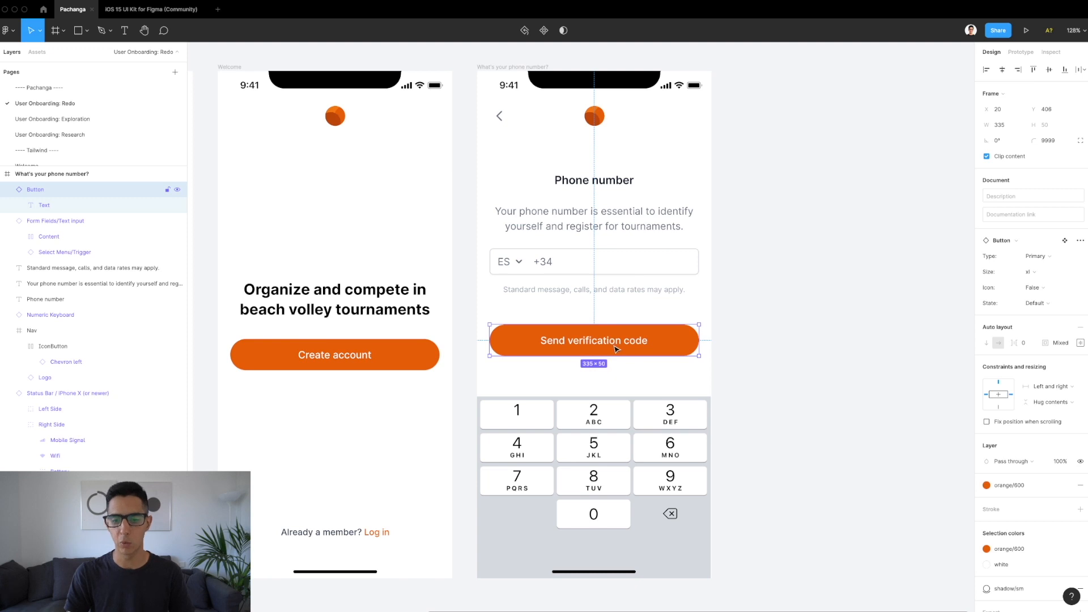
Step: Set the Send verification code button's layer opacity to 50% so it looks disabled
left_click(1060, 461)
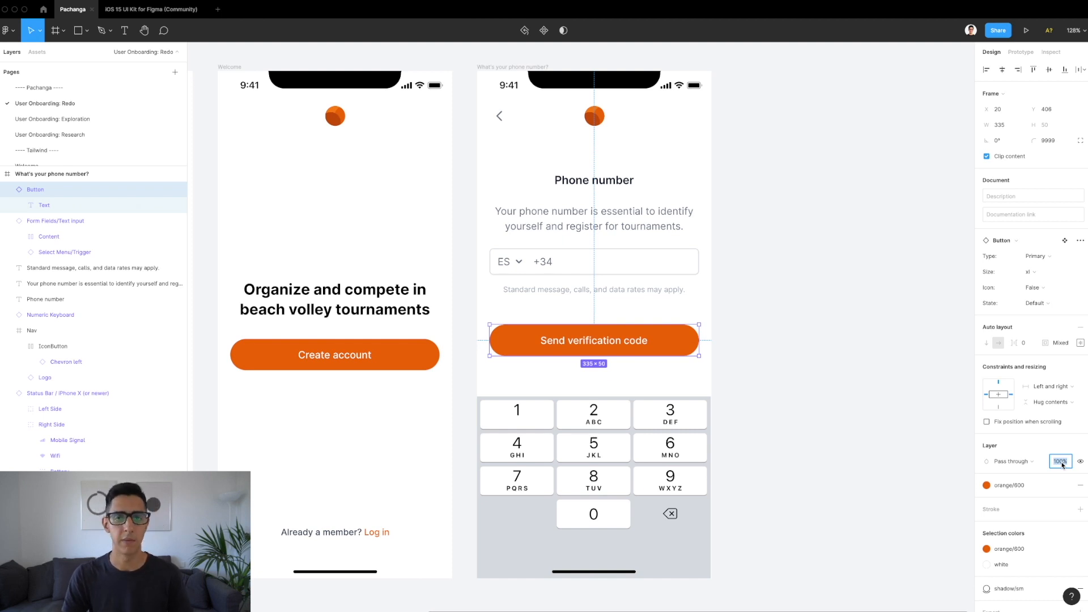
type("50")
key("Return")
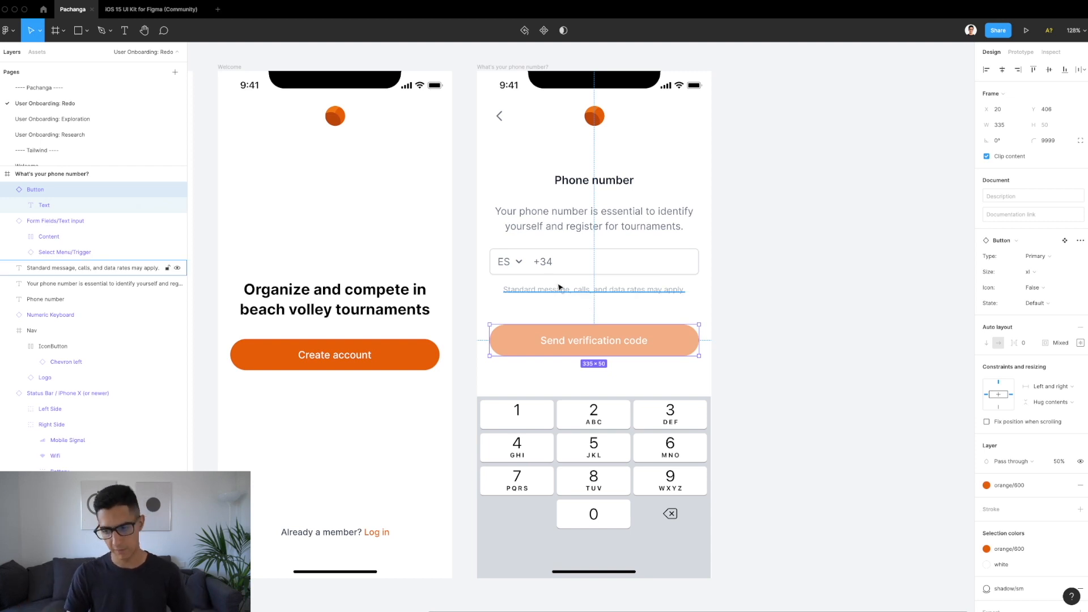
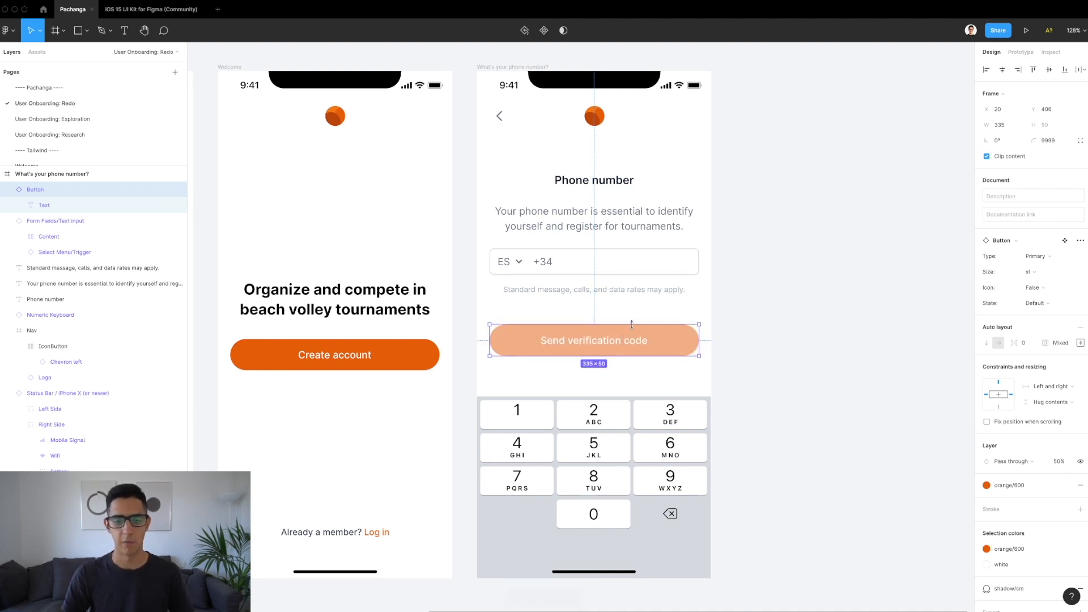
Step: Check the button's edge margins and gap to the keyboard, then zoom out to all three screens
key("alt")
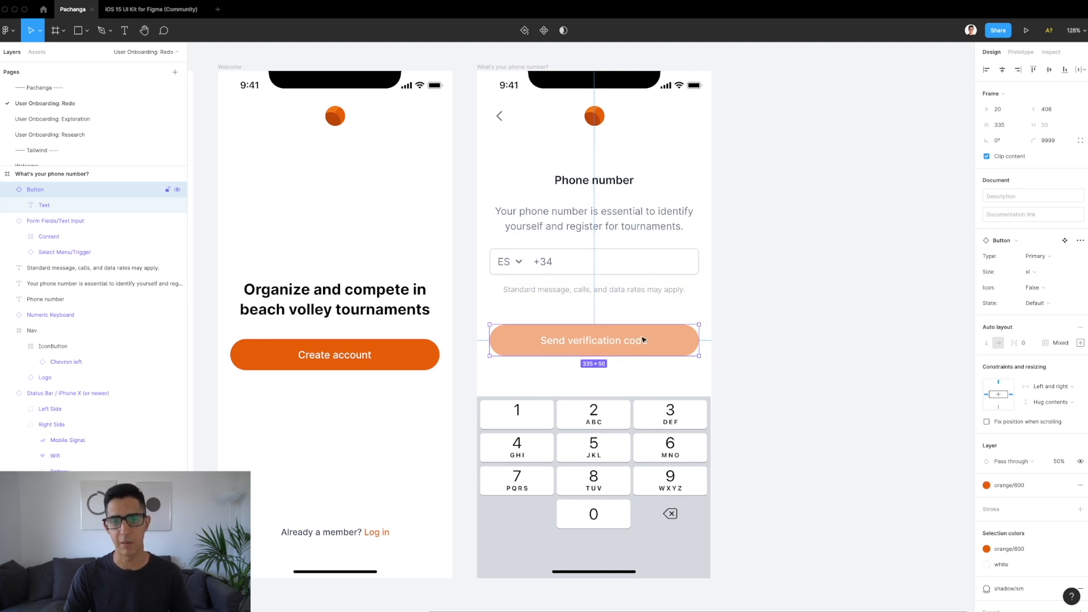
key("alt")
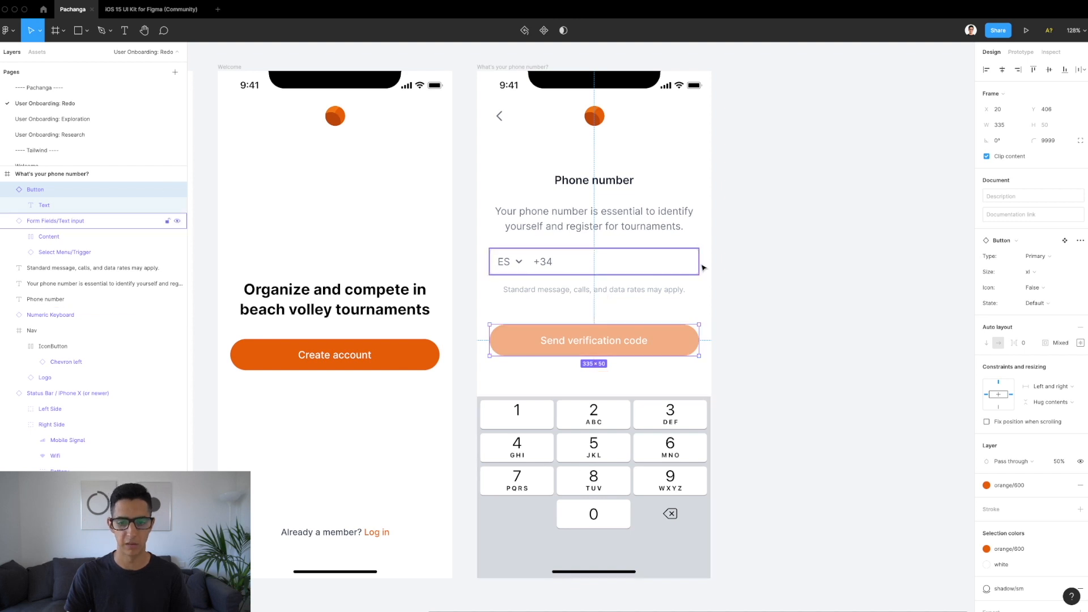
key("shift+1")
Step: Paste a copy of the 'What's your phone number?' screen beside the original
left_click(746, 258)
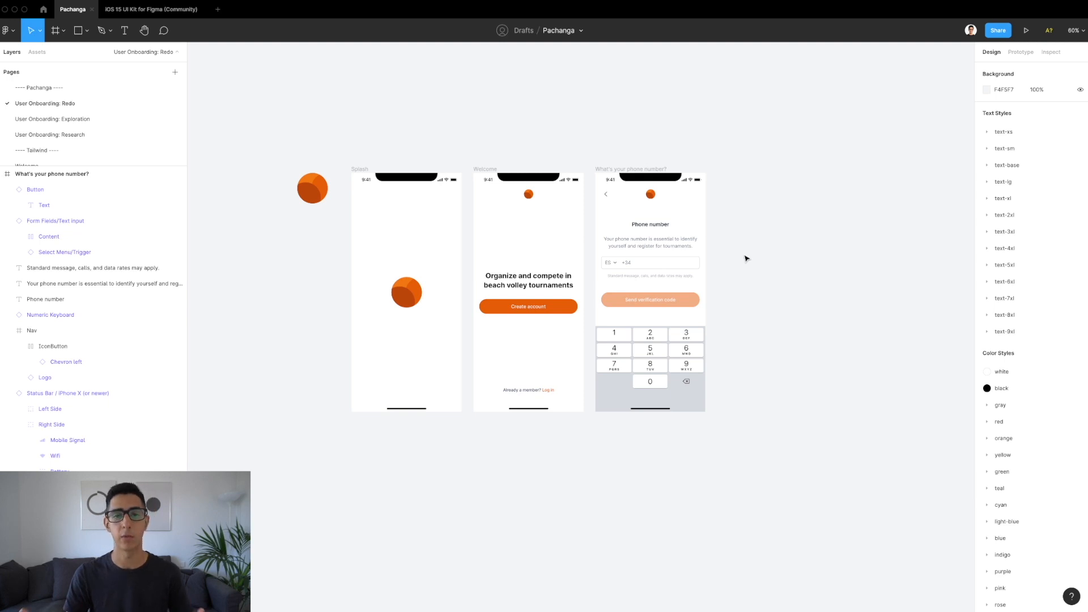
scroll(747, 258, "right", 3)
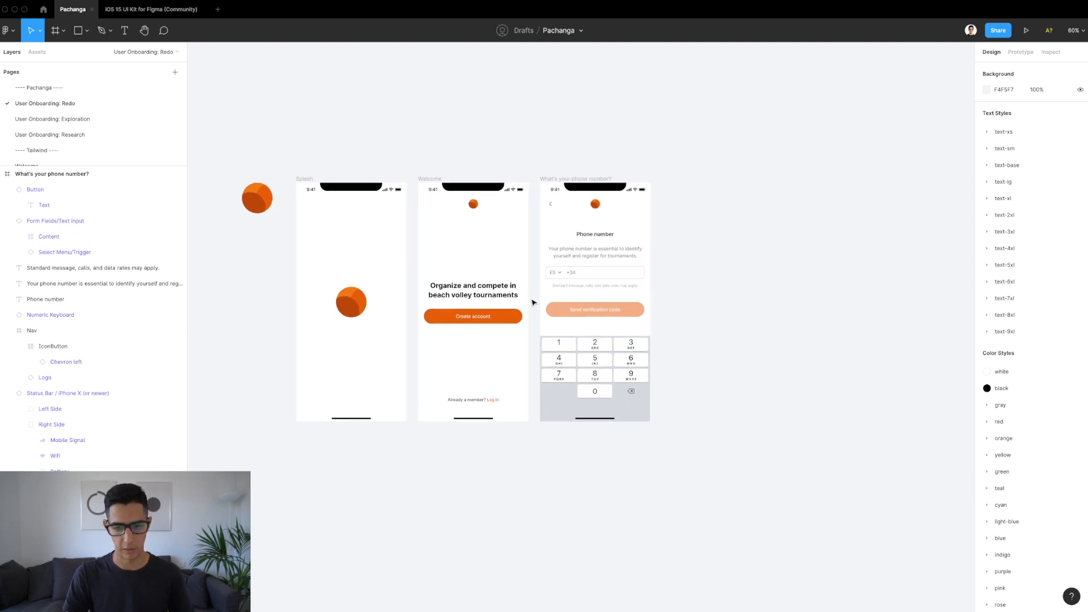
scroll(644, 275, "up", 2)
scroll(643, 275, "right", 3)
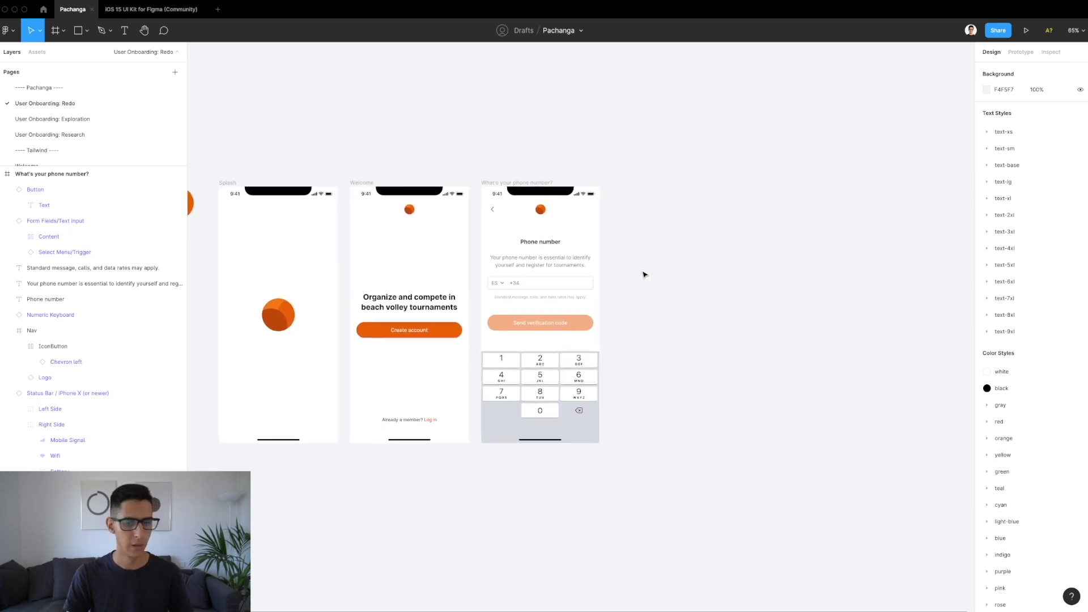
left_click(506, 183)
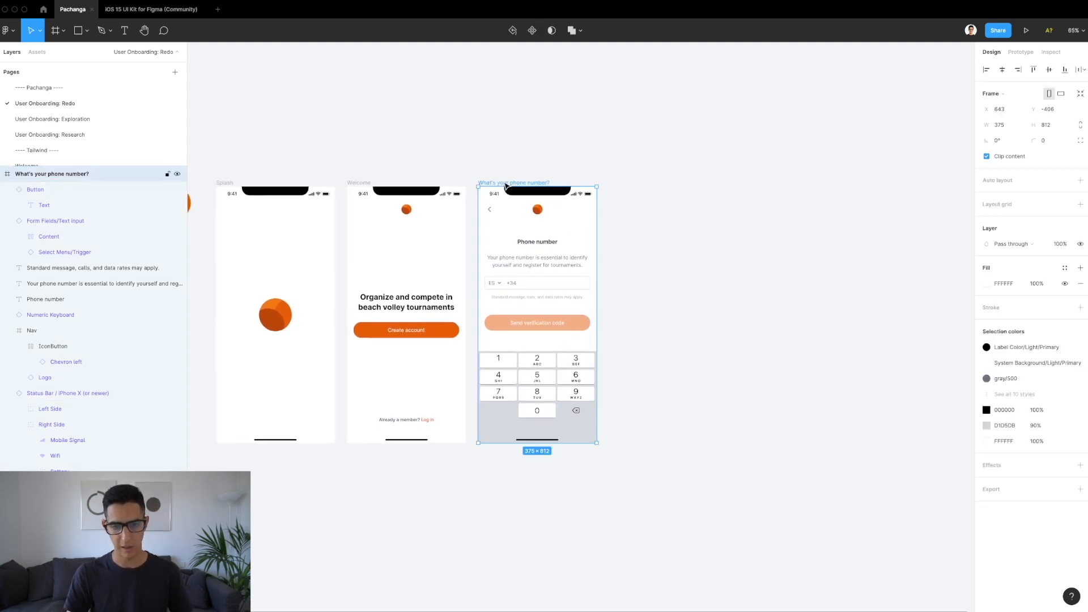
key("ctrl+v")
Step: Name the copied frame 'Verify phone number' and begin editing its heading
scroll(629, 179, "right", 3)
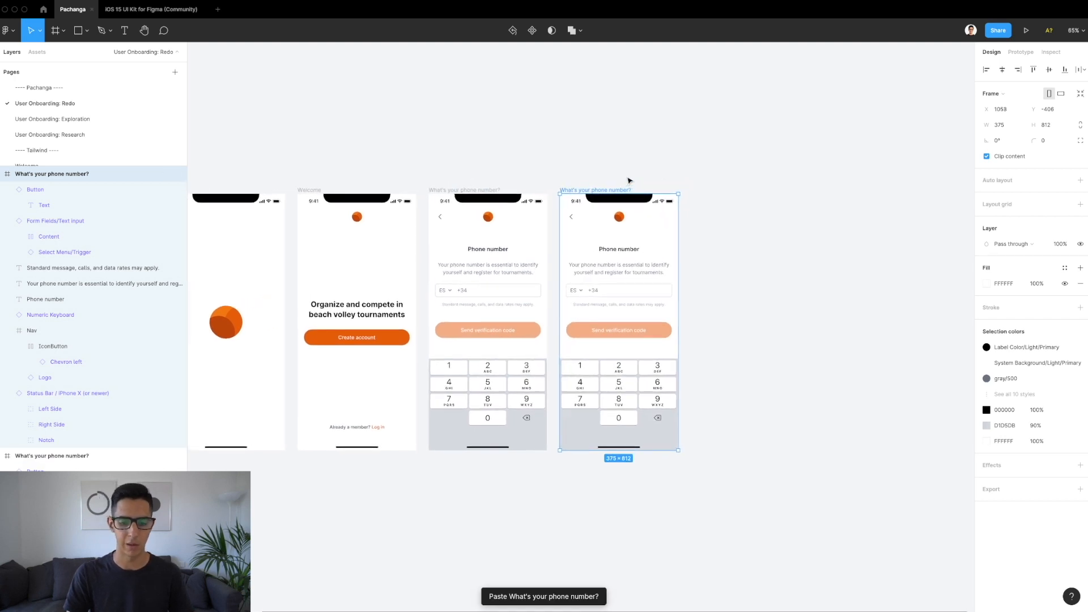
scroll(661, 184, "up", 5)
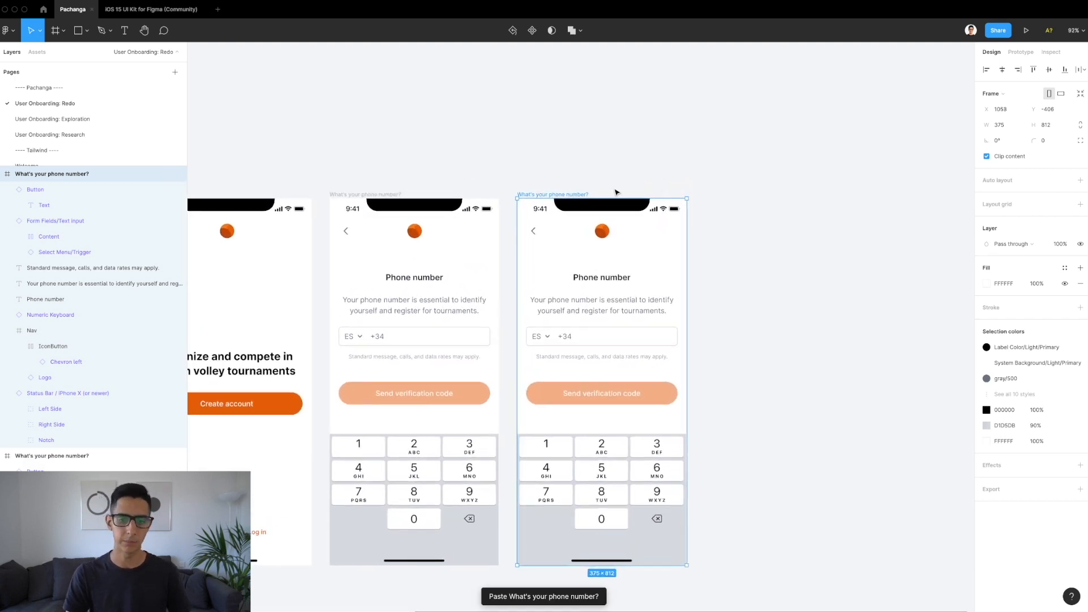
double_click(559, 194)
type("Verify phone number")
key("Return")
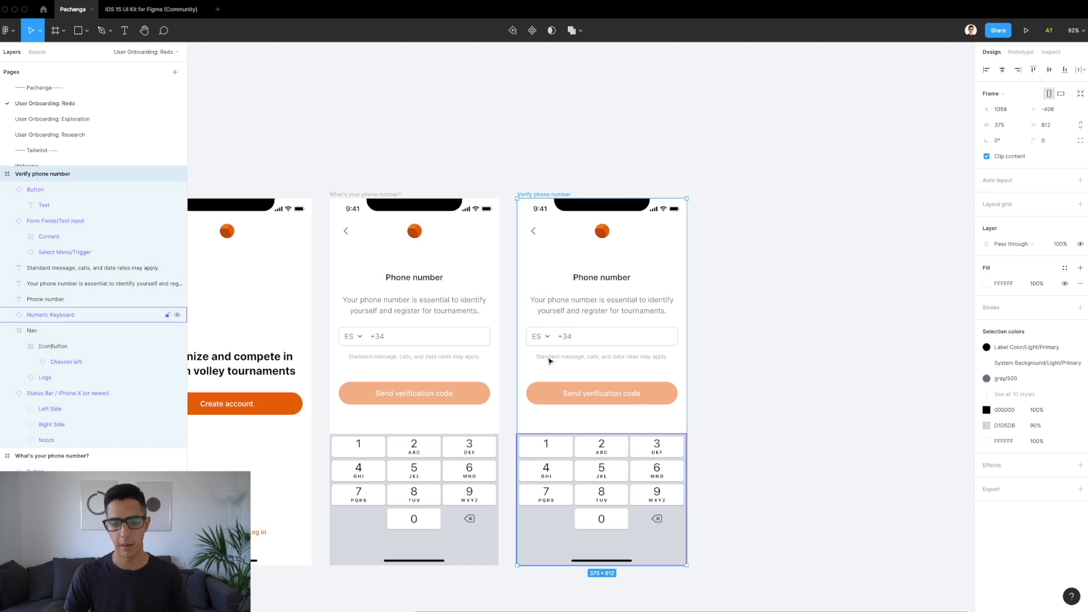
double_click(582, 279)
Step: Retype the copy's heading as 'Verify your number'
type("V")
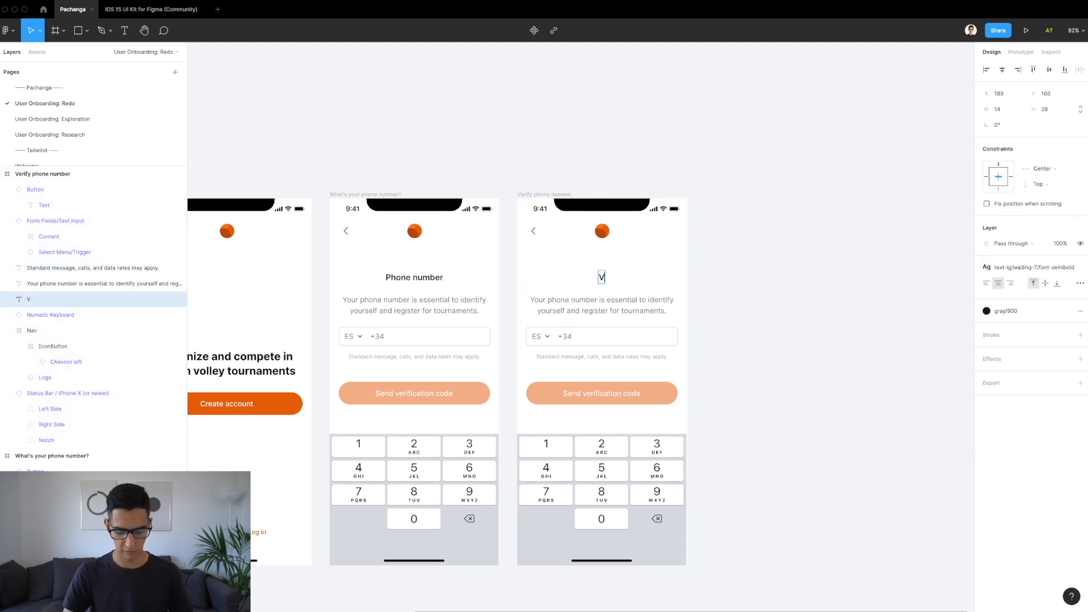
type("erify your number")
key("Escape")
key("Escape")
scroll(797, 298, "up", 5)
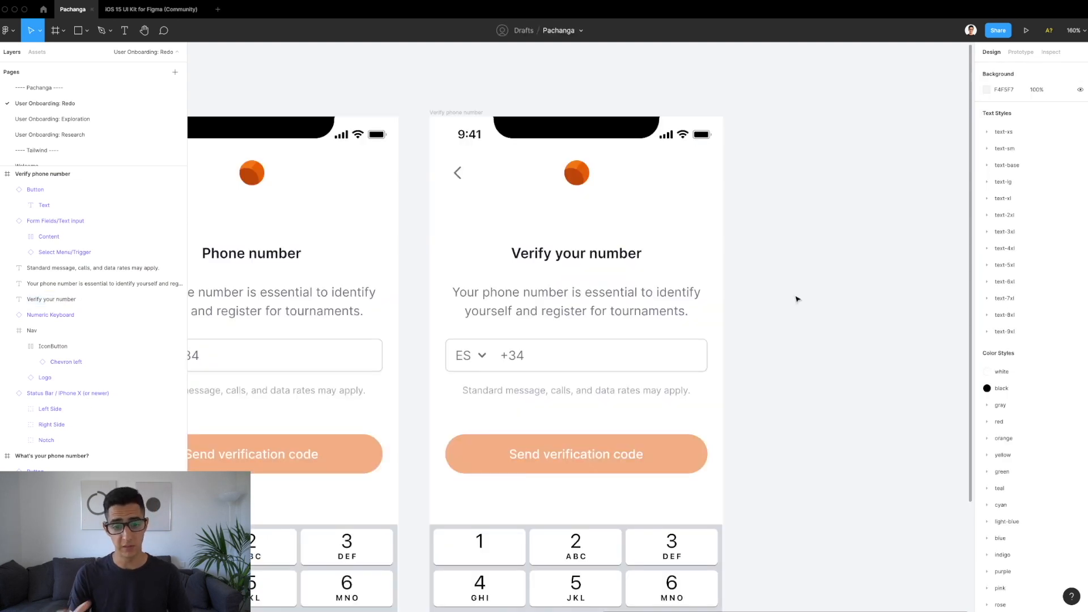
Step: Reword the description to 'Please introduce the 4-digit code that has been sent to'
double_click(640, 302)
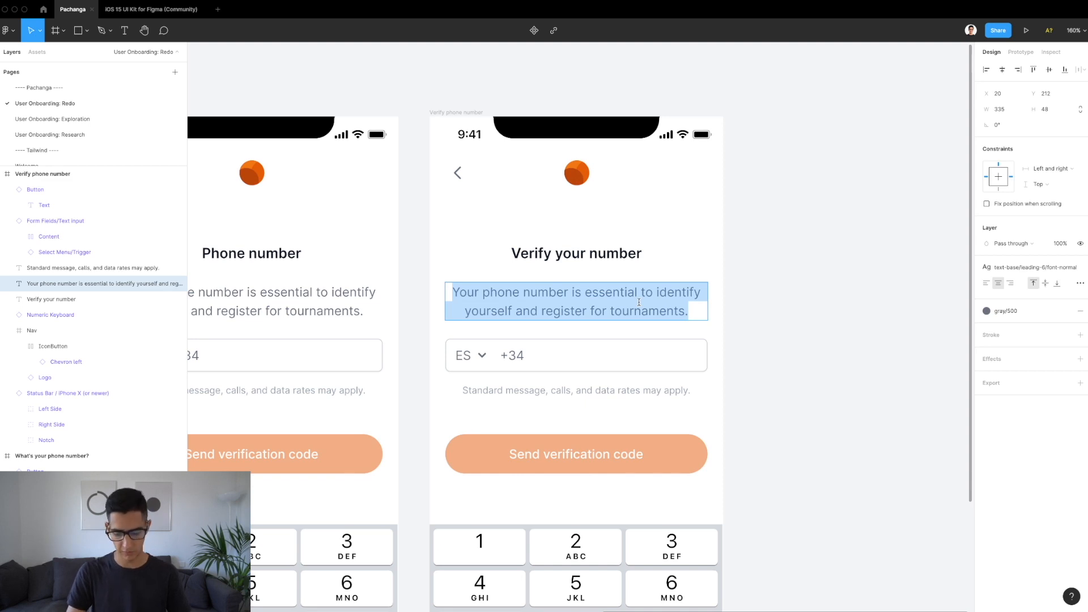
type("Please introduce the 4-digit code")
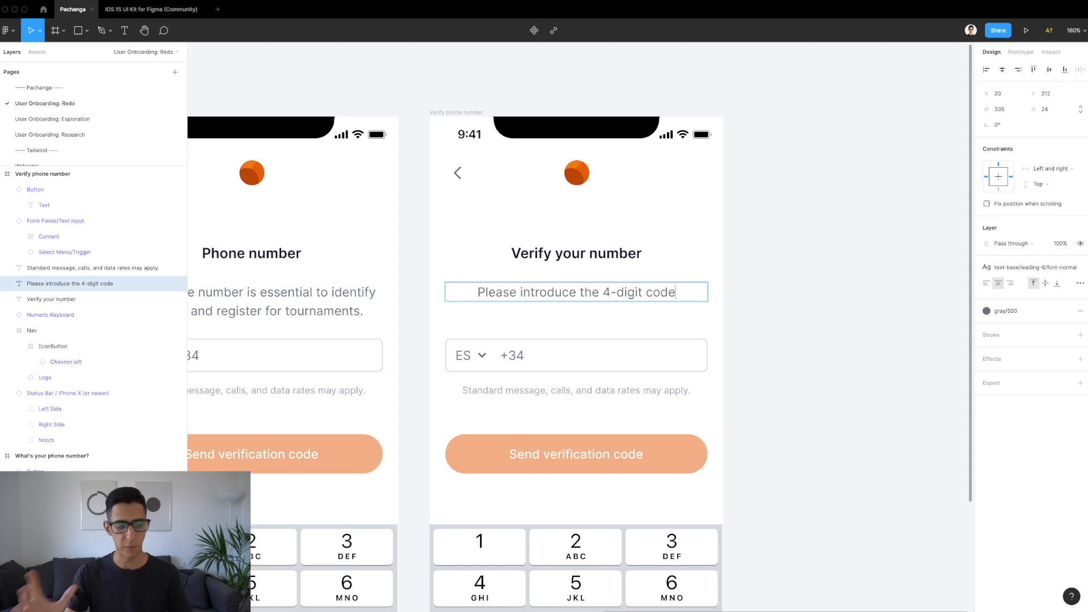
type("that has b")
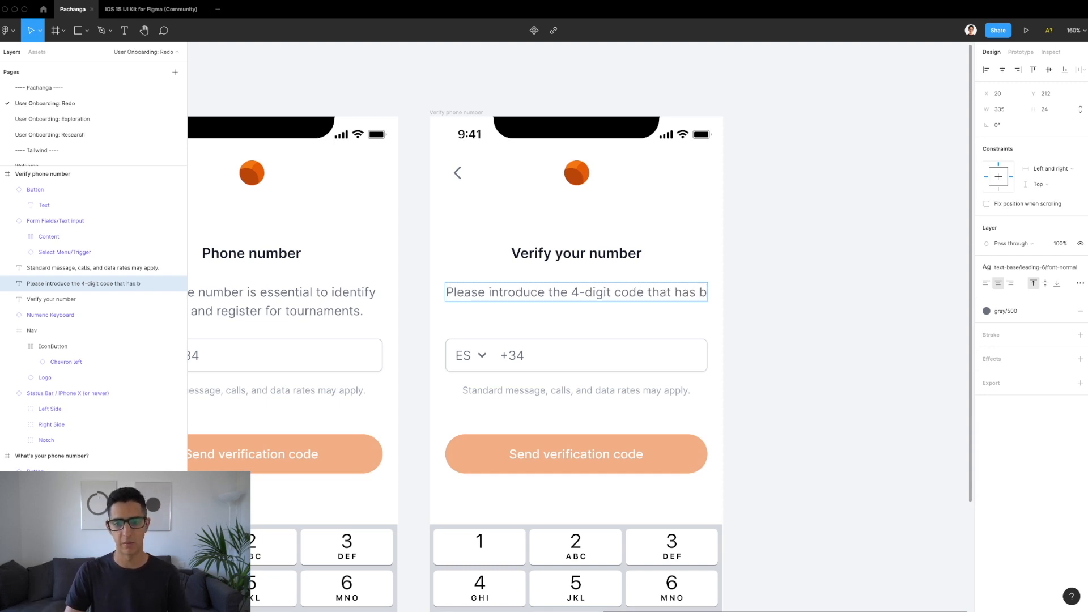
type("een sent to")
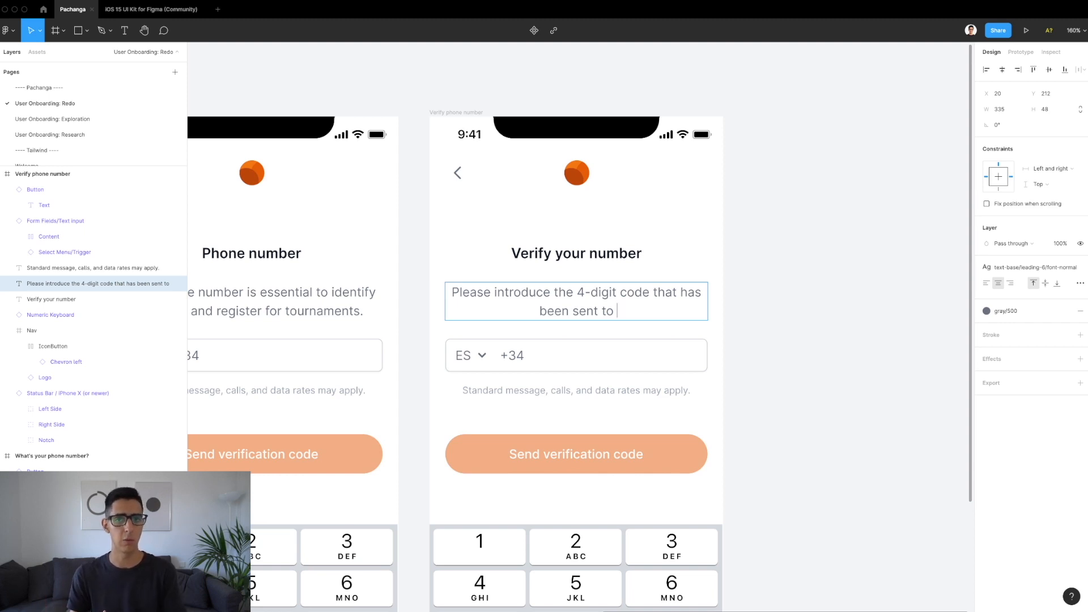
scroll(586, 315, "down", 5)
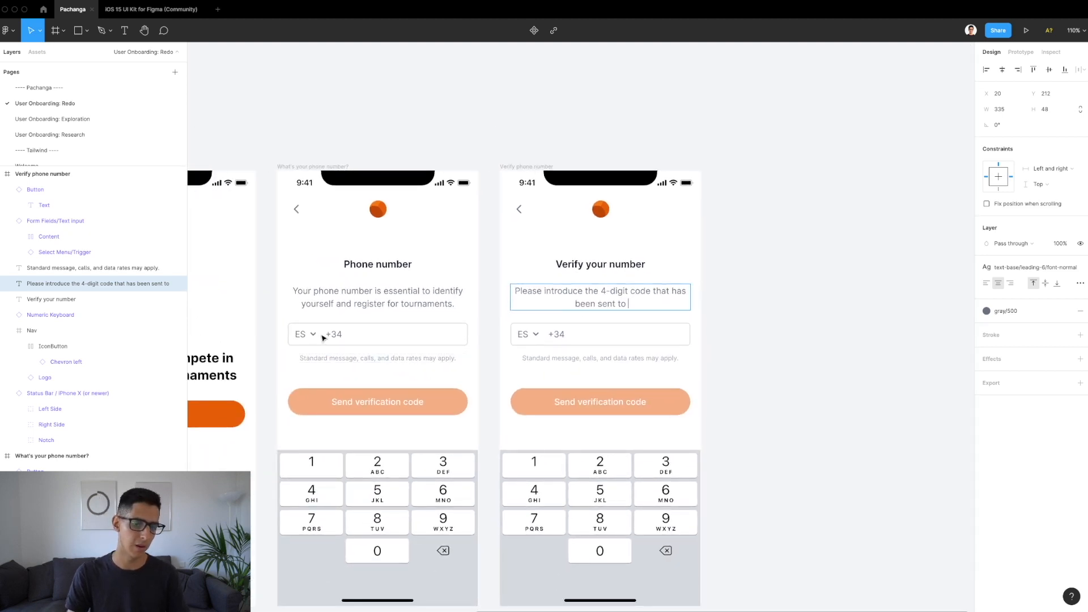
scroll(323, 338, "up", 5)
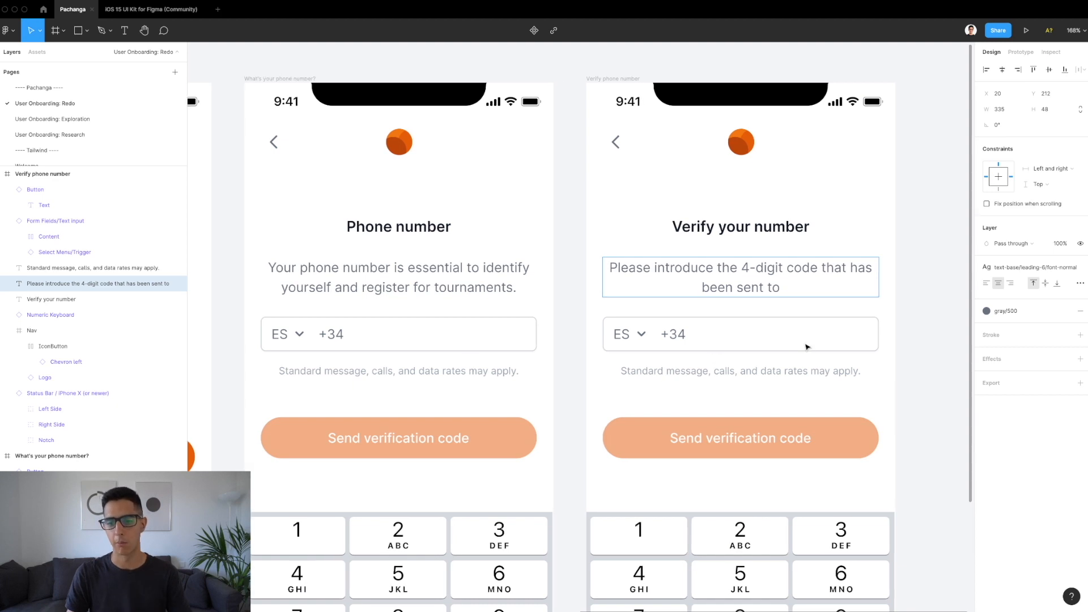
Step: Append a sample phone number to the description and colour it gray/700
scroll(804, 343, "right", 5)
scroll(708, 298, "down", 1)
scroll(709, 302, "right", 2)
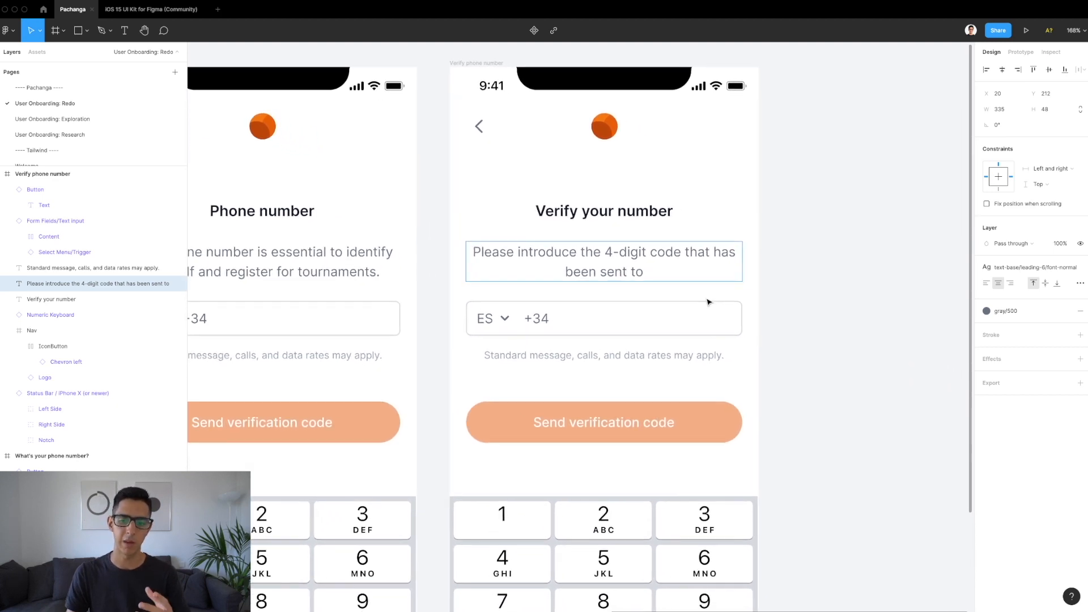
scroll(702, 297, "up", 2)
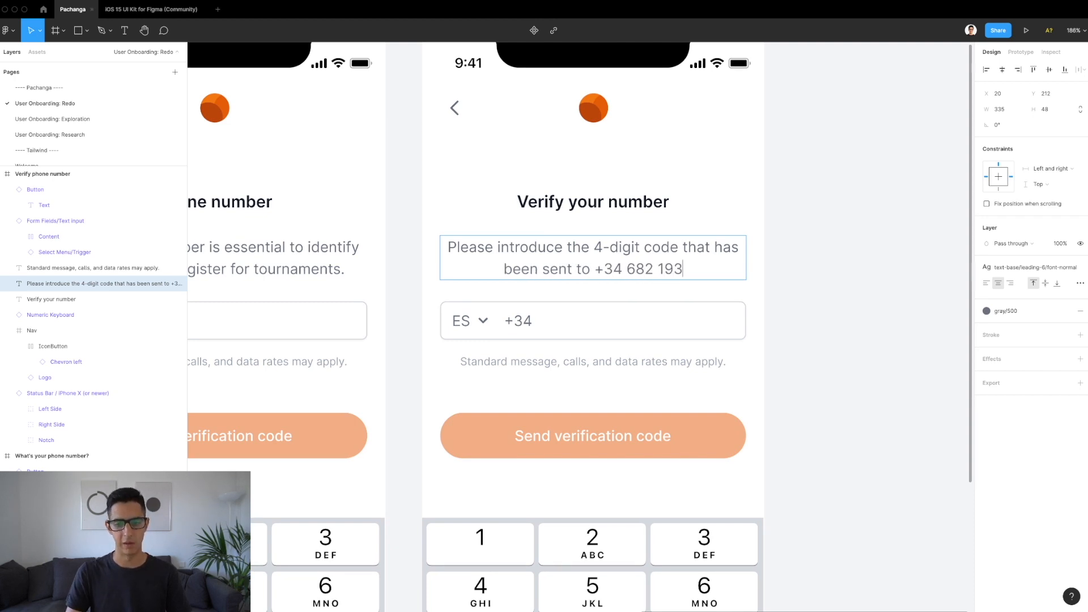
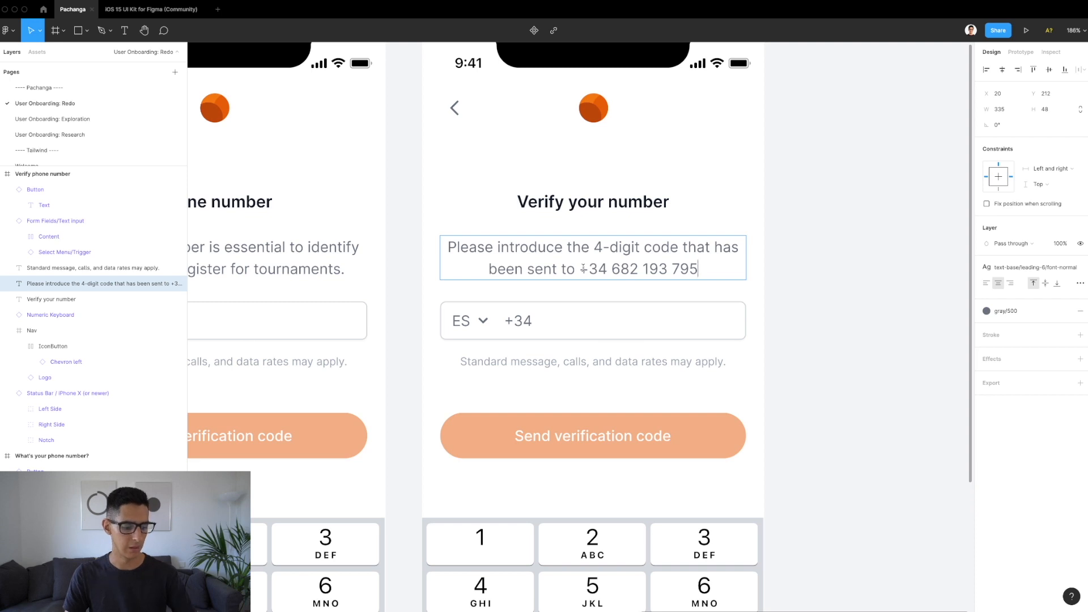
left_click_drag(582, 268, 699, 269)
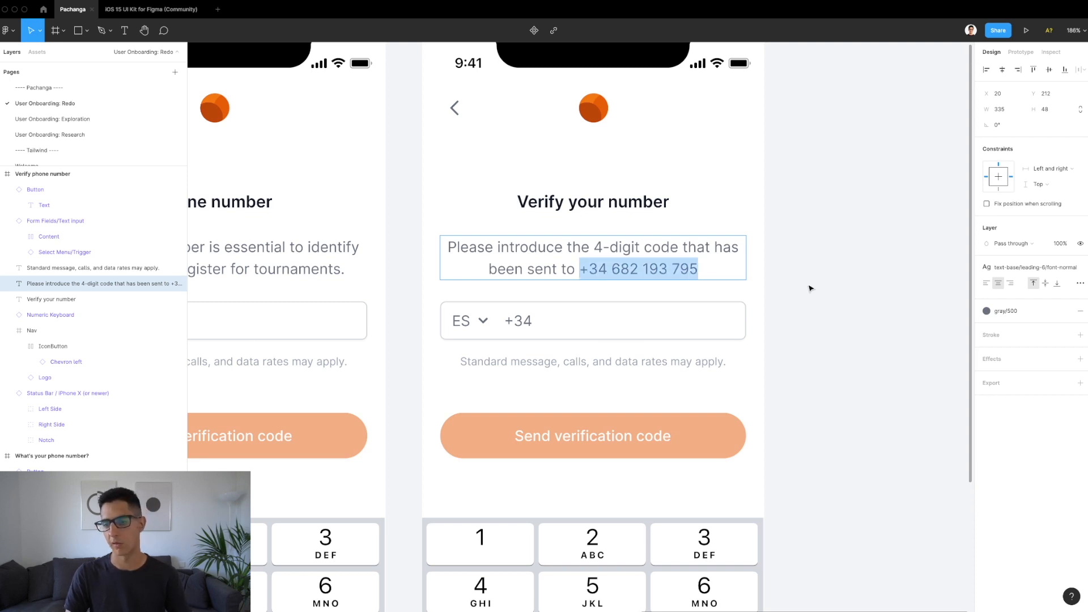
left_click(1001, 315)
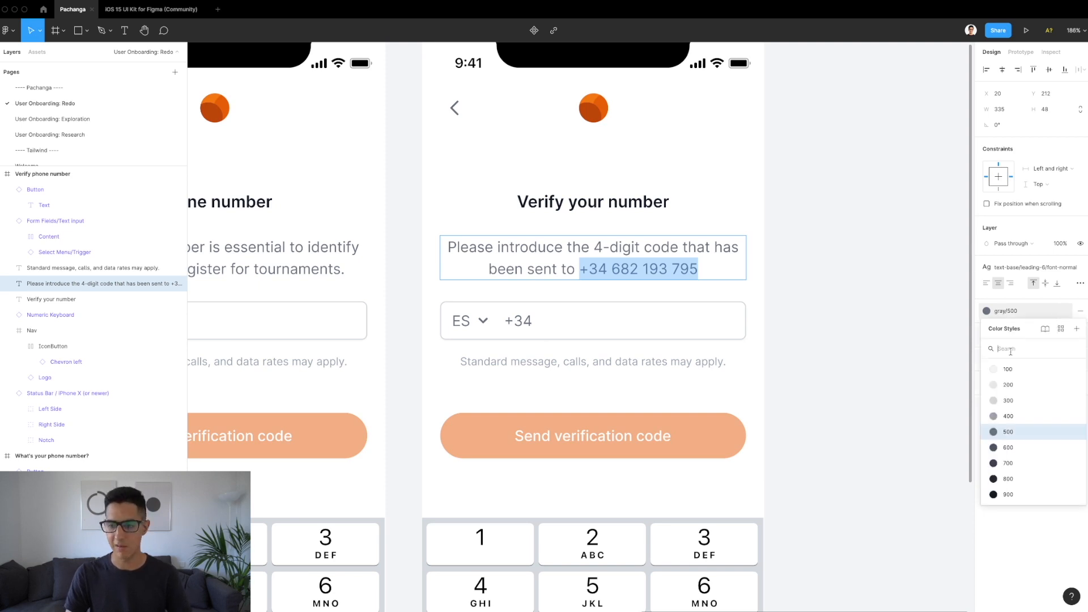
left_click(1011, 470)
Step: Give the phone number in the description a medium-weight text style
left_click(587, 262)
left_click_drag(579, 269, 699, 270)
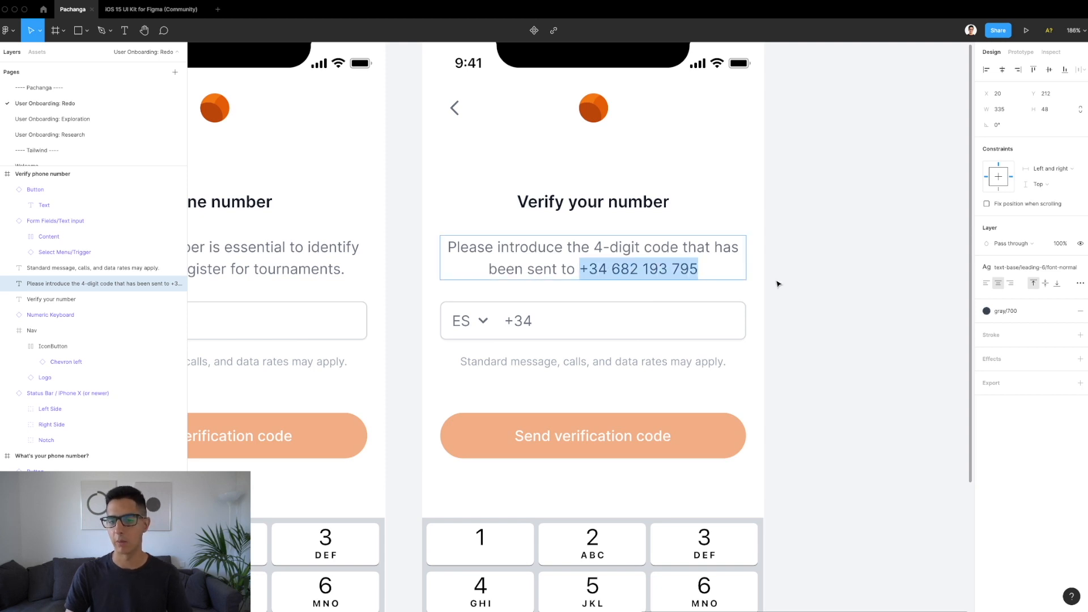
left_click(1022, 267)
left_click(1031, 410)
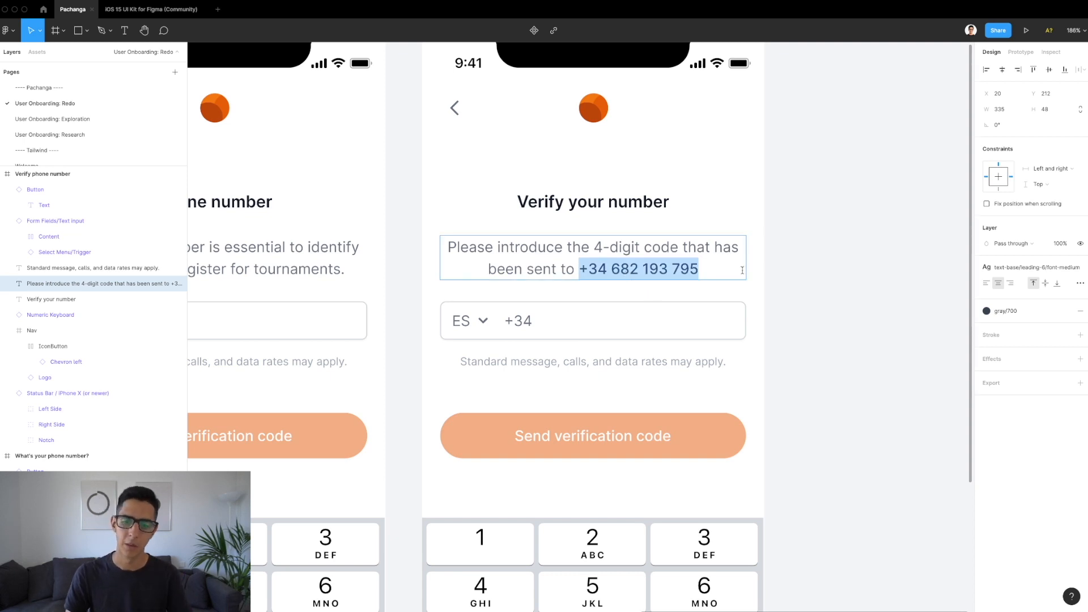
key("Escape")
left_click(807, 275)
Step: Set the verify screen's text input Dropdown and Leading add-on properties to False
scroll(805, 278, "down", 1)
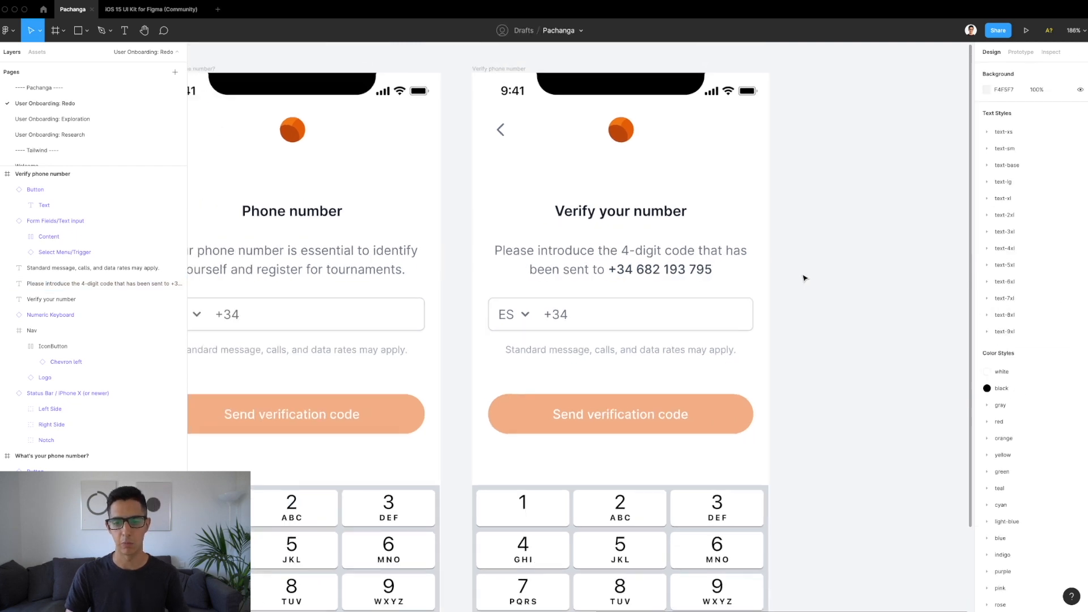
scroll(805, 278, "down", 3)
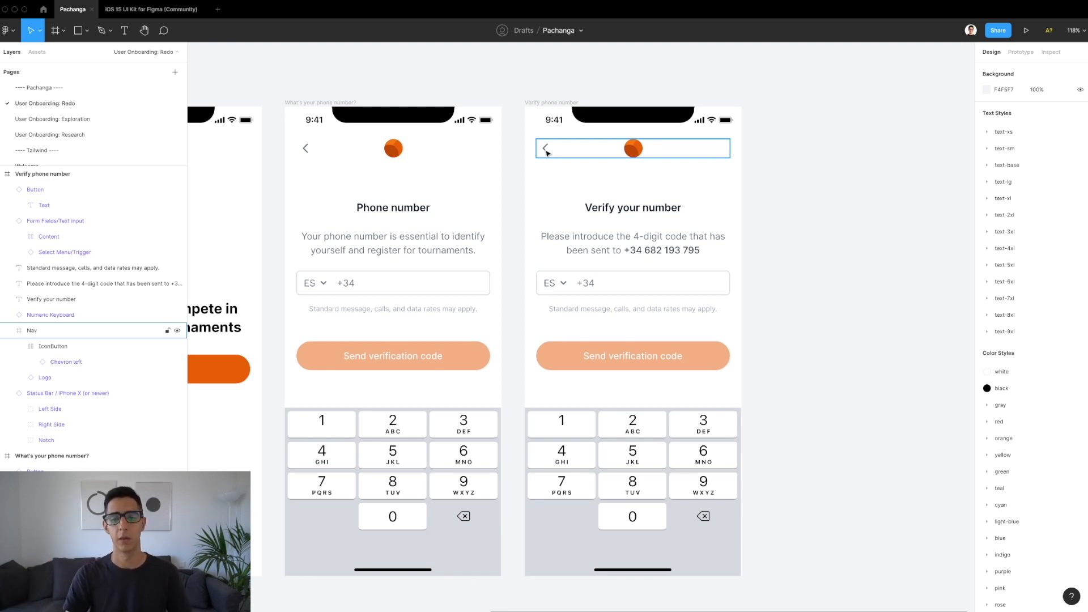
left_click(621, 286)
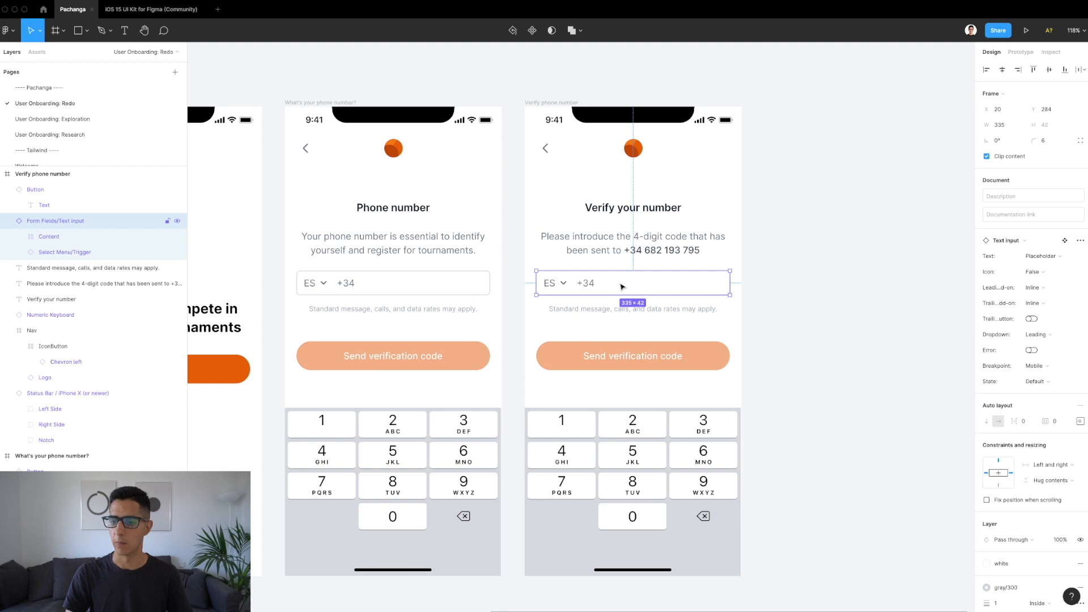
left_click(1034, 335)
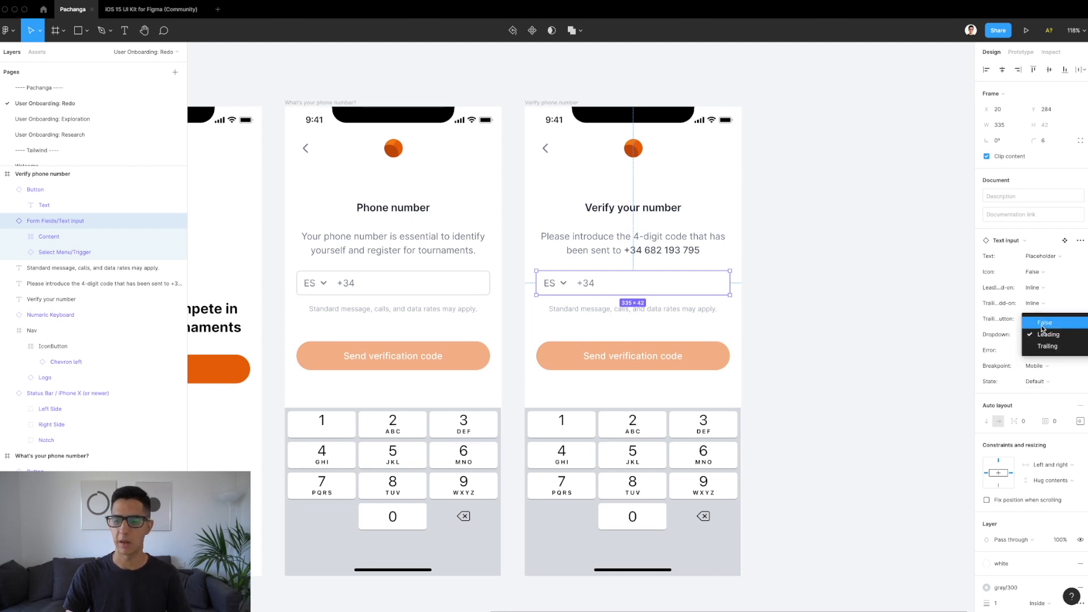
left_click(1042, 323)
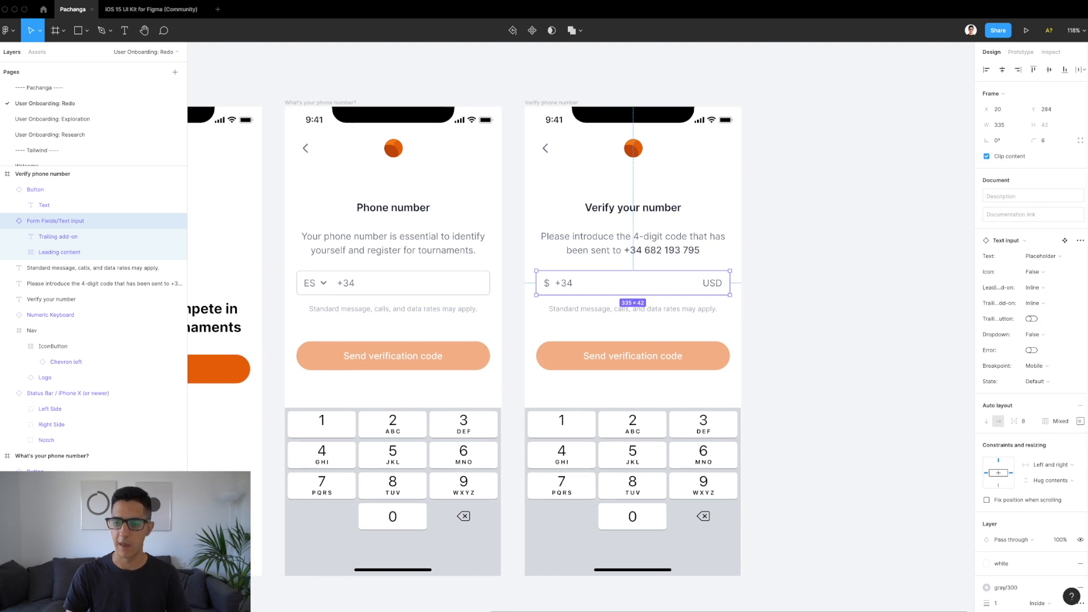
left_click(1039, 290)
left_click(1040, 264)
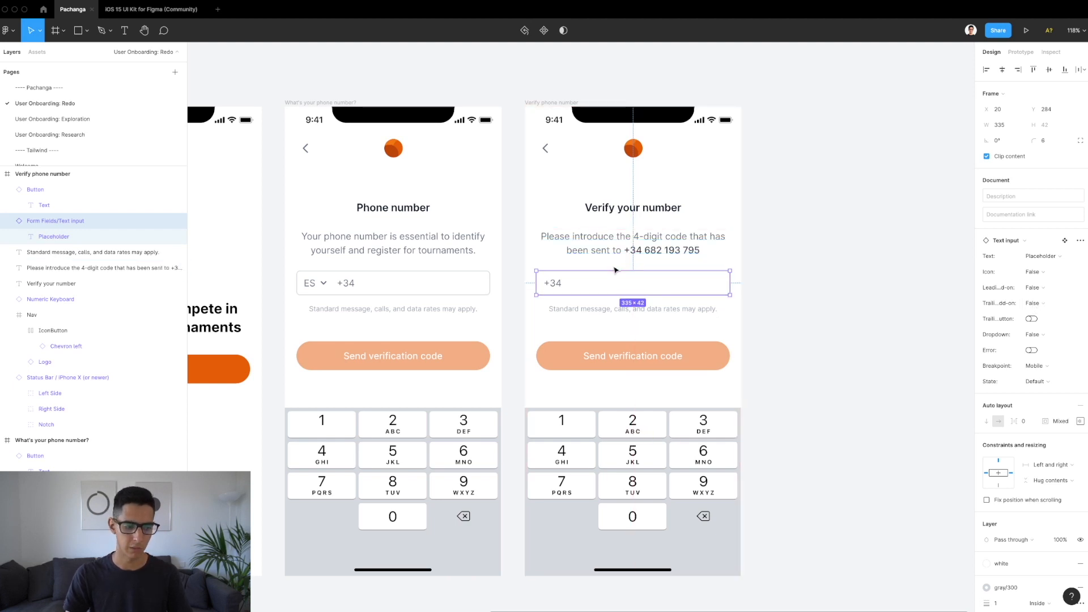
Step: Replace the input's +34 placeholder with 'Introduce code'
scroll(692, 265, "up", 2)
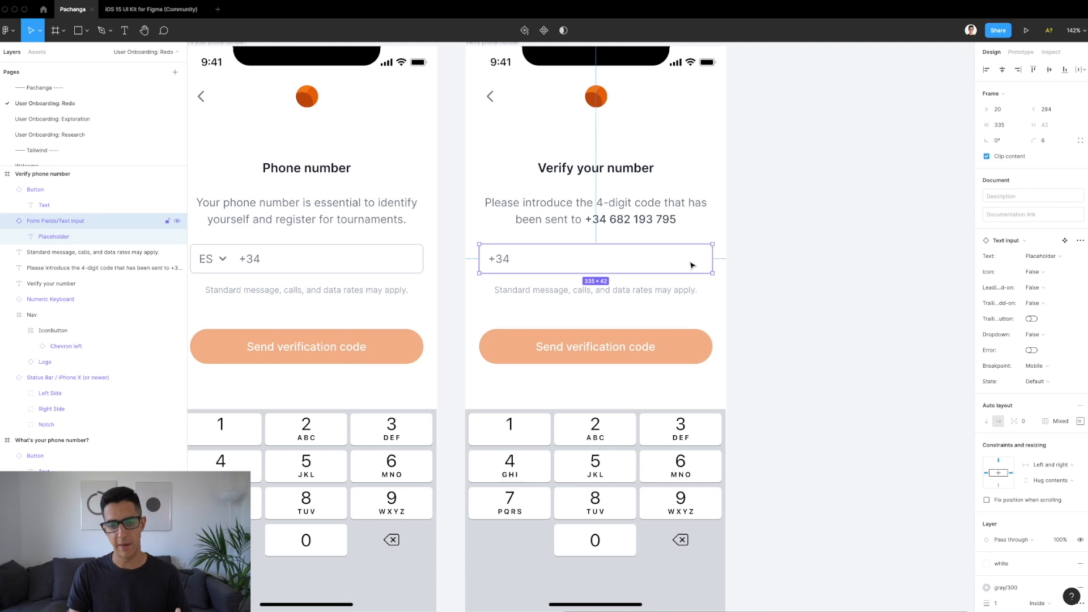
double_click(499, 261)
double_click(498, 259)
key("BackSpace")
type("Introd")
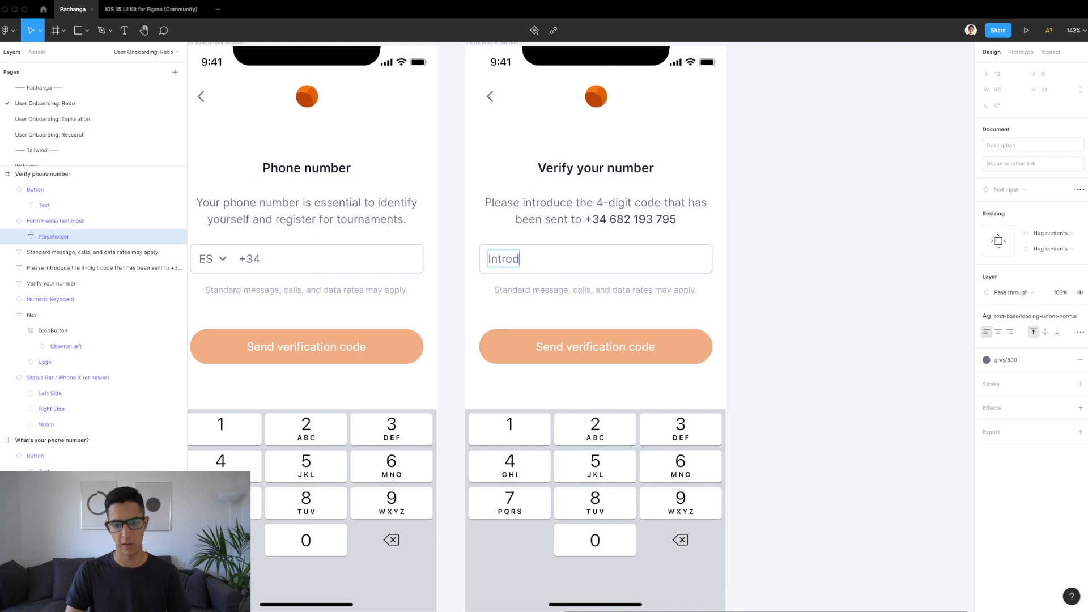
type("uce code")
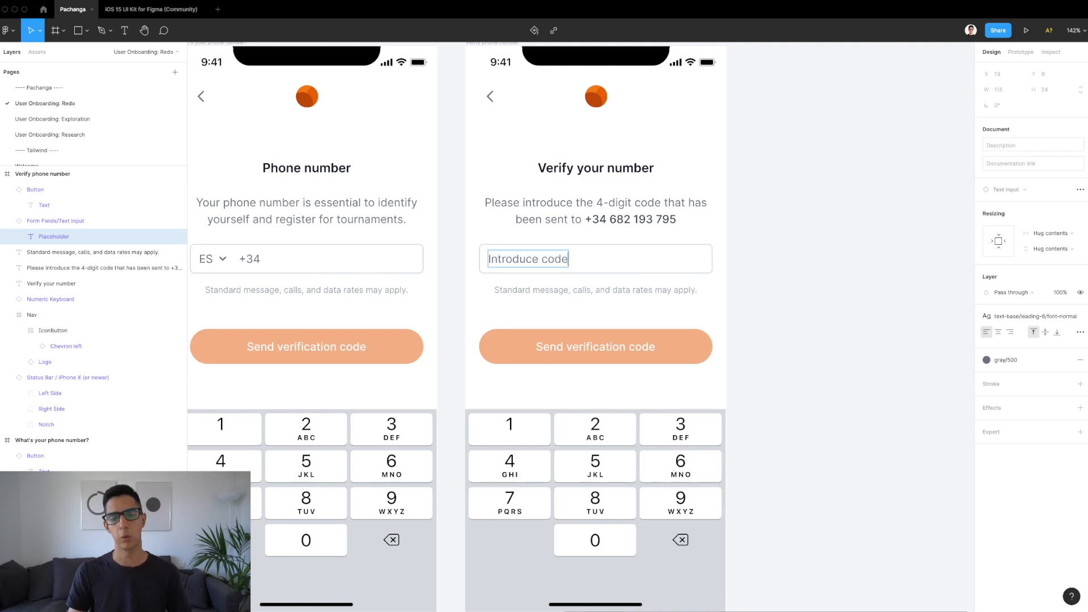
key("Escape")
key("Escape")
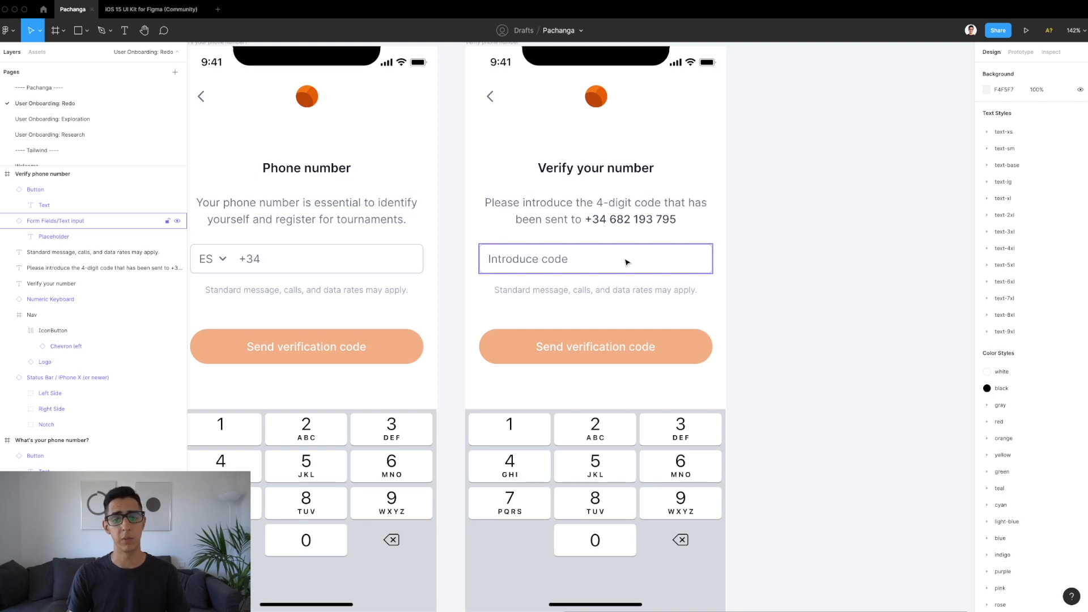
Step: Select the code input and check the spacing measurements around it
scroll(605, 256, "up", 3)
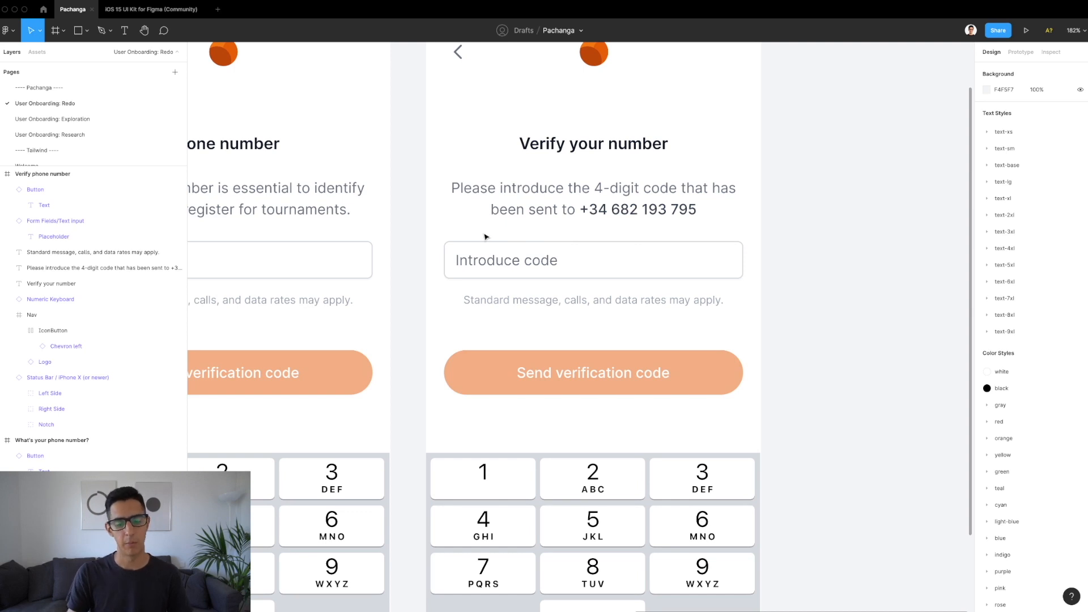
scroll(485, 237, "down", 3)
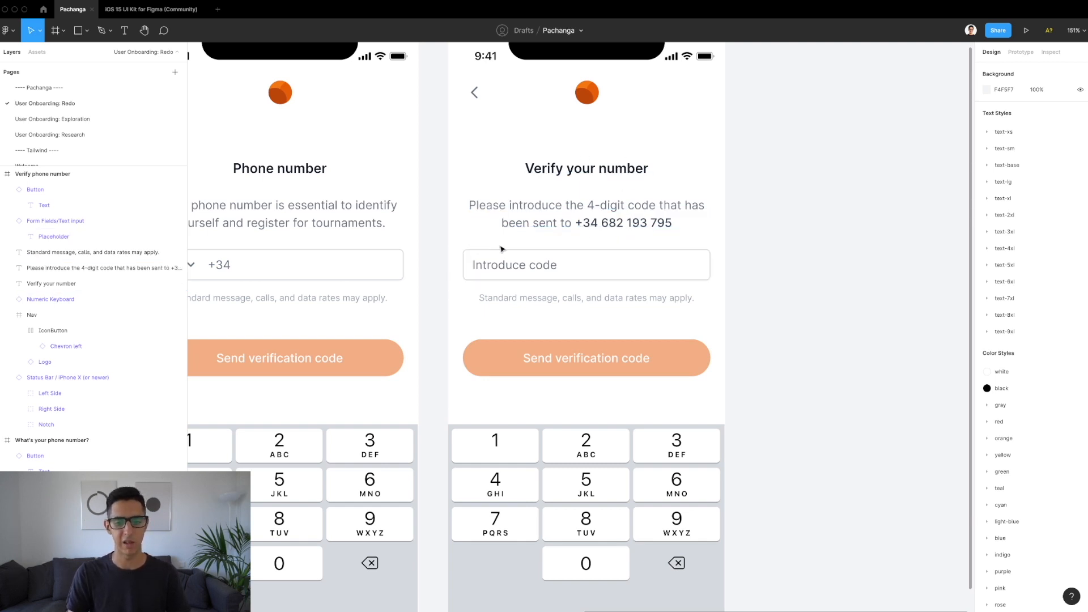
left_click(583, 275)
scroll(587, 277, "down", 2)
scroll(587, 277, "up", 1)
key("alt")
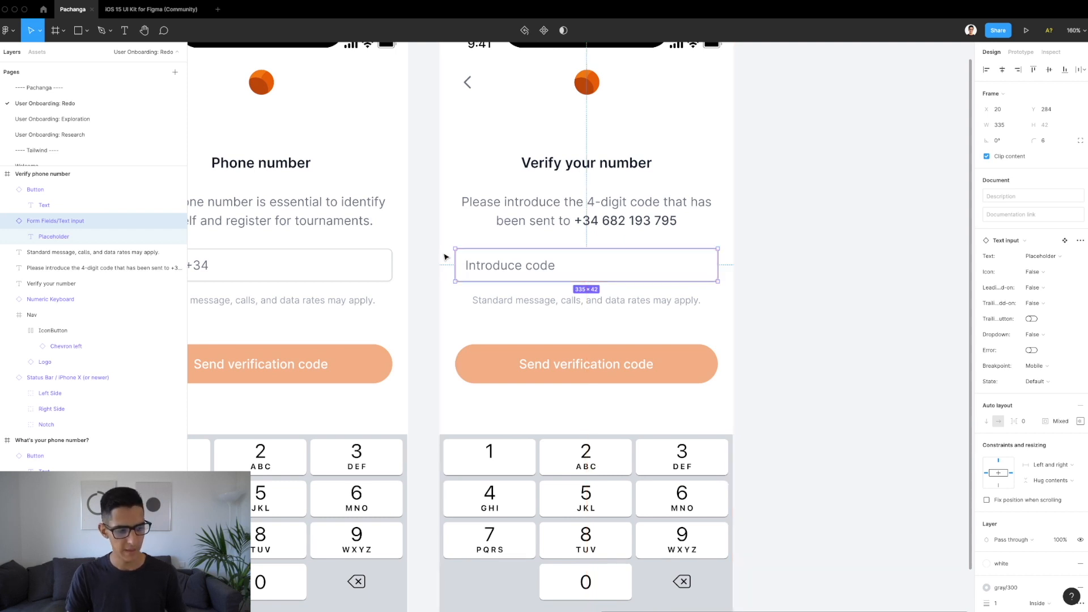
Step: Apply the text-base/leading-6/font-medium style to the helper text under the code field
left_click(549, 303)
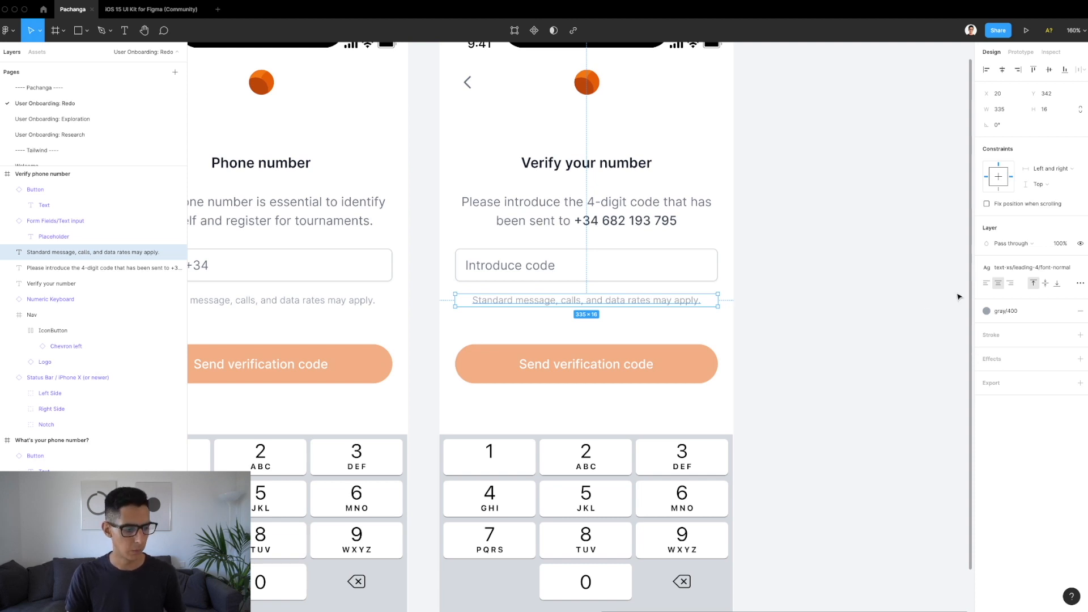
left_click(1028, 267)
scroll(1049, 400, "down", 4)
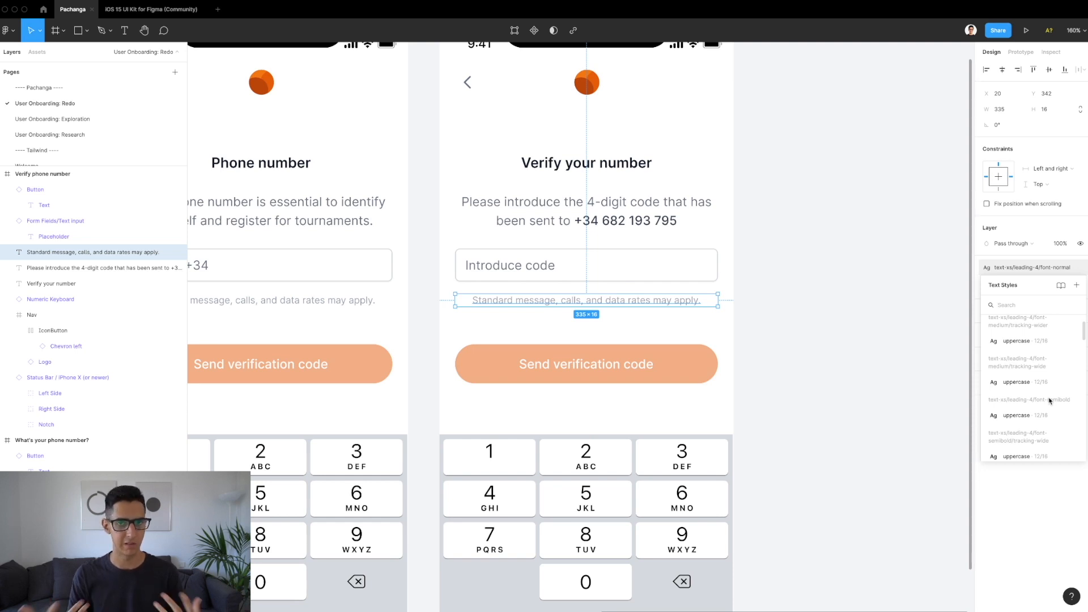
scroll(1049, 401, "down", 2)
scroll(1049, 400, "down", 5)
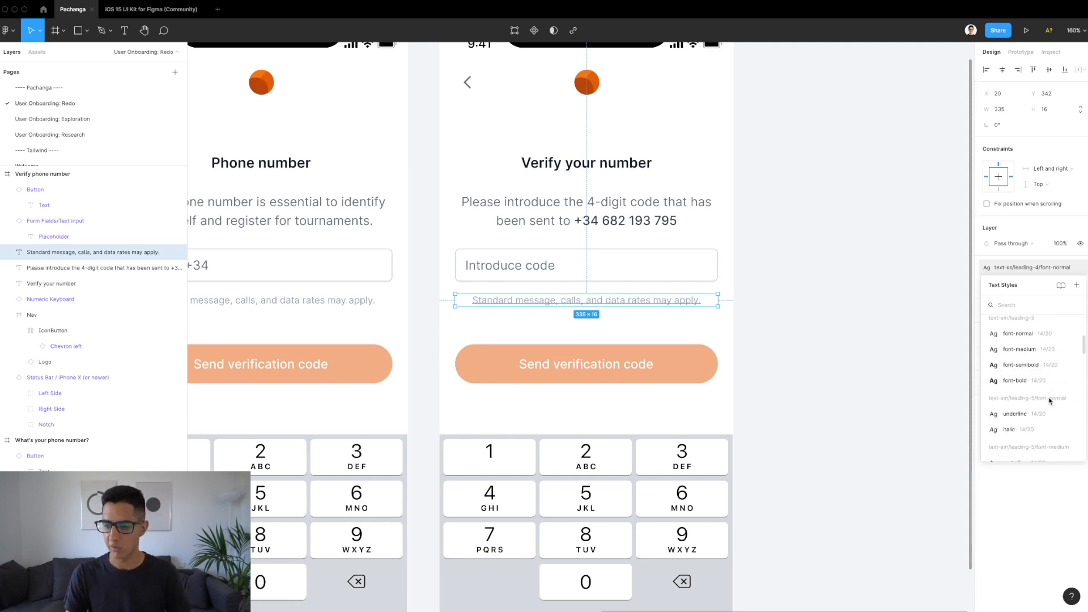
scroll(1050, 401, "down", 4)
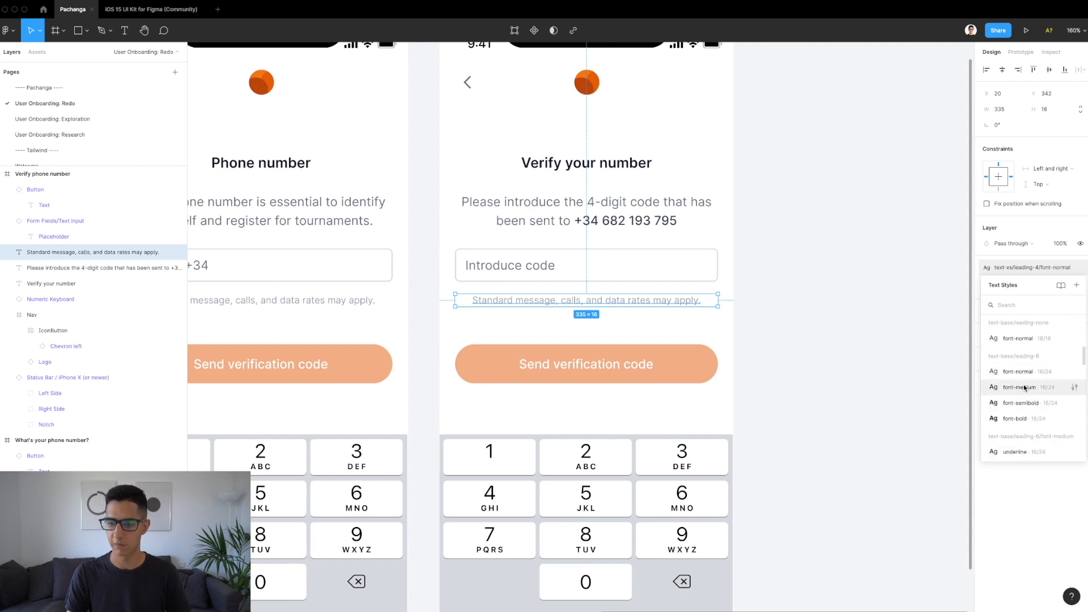
left_click(1025, 385)
Step: Retype the helper as 'Resend code', colour it orange/600 and nudge it down 8 px
double_click(596, 305)
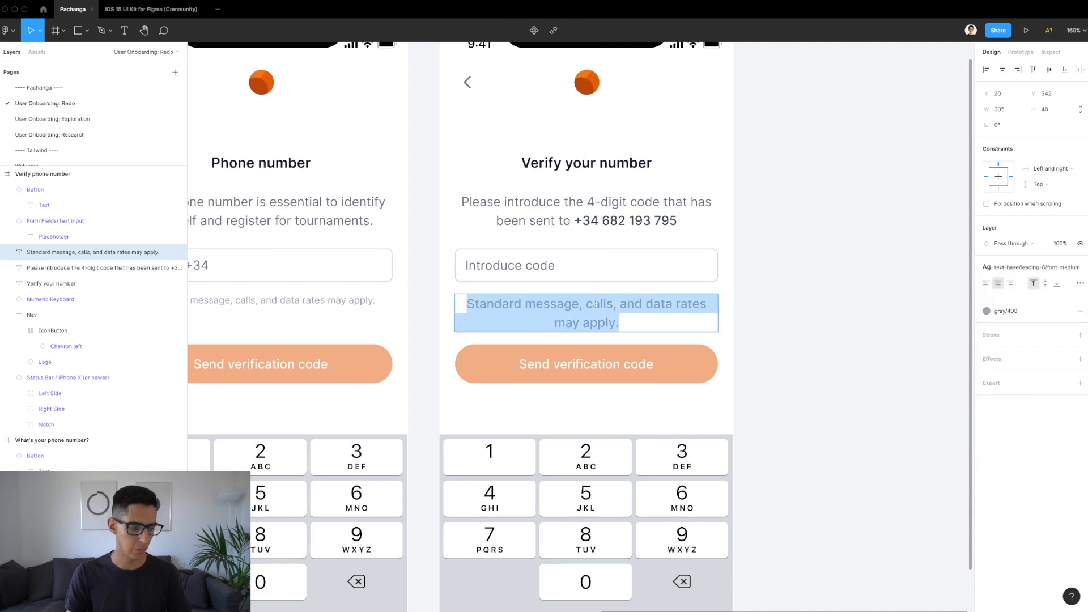
type("Resend code")
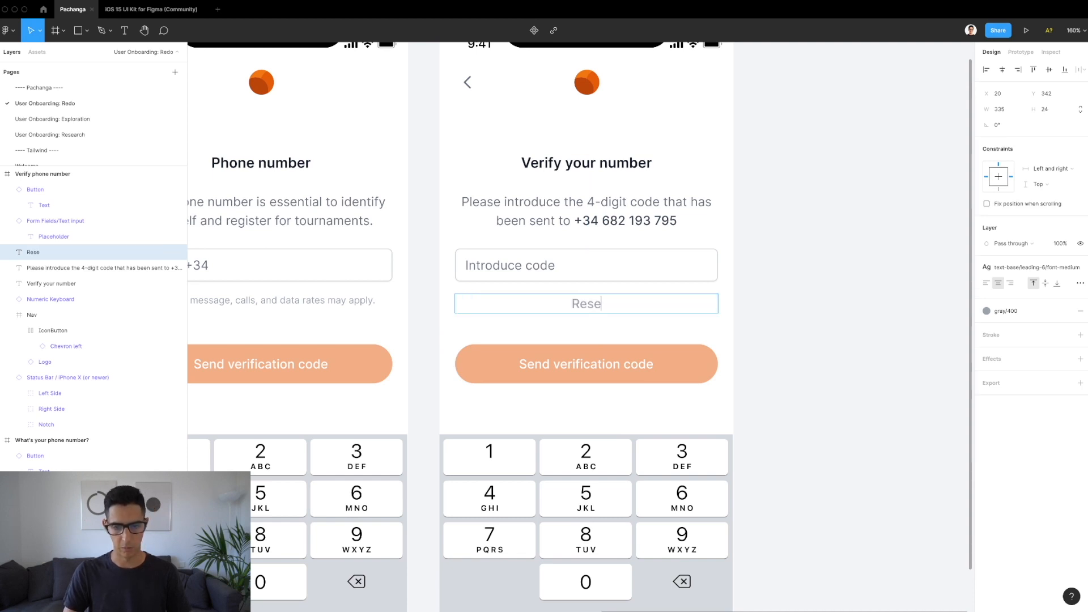
key("Escape")
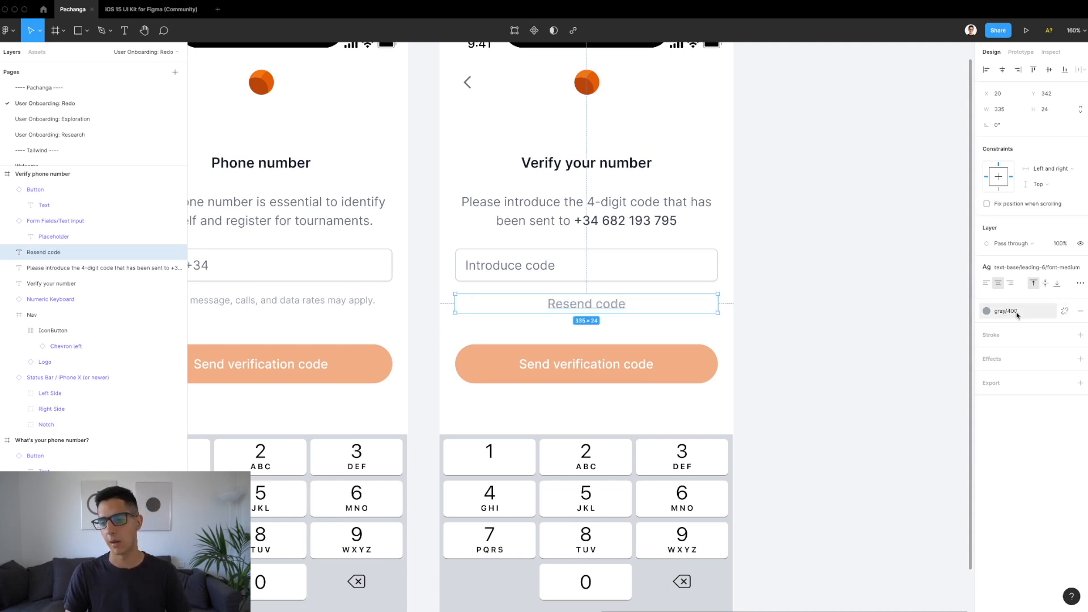
left_click(1014, 311)
scroll(1054, 478, "down", 10)
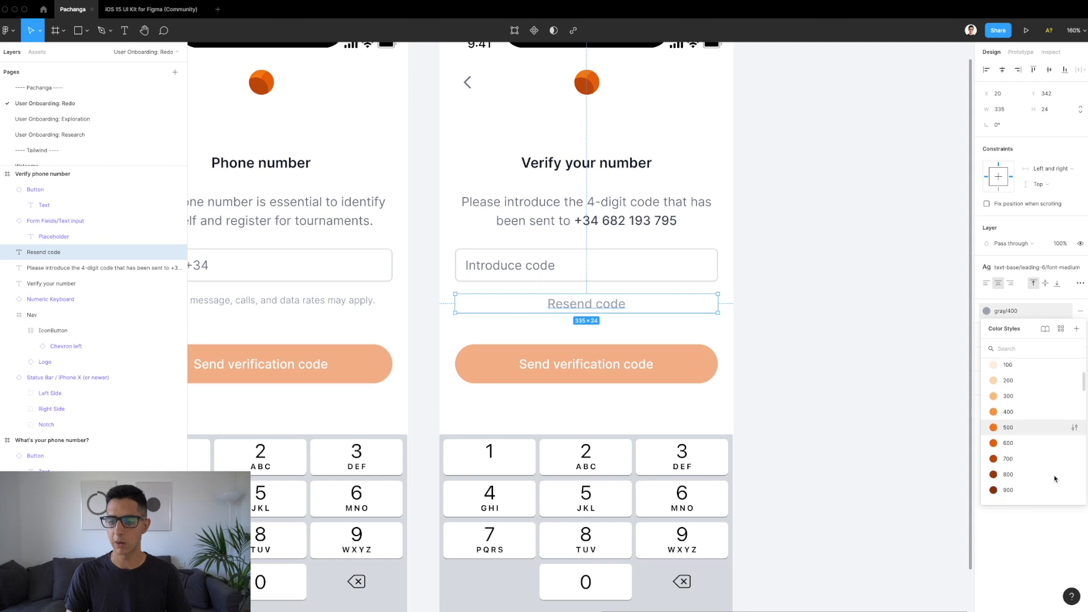
left_click(1008, 436)
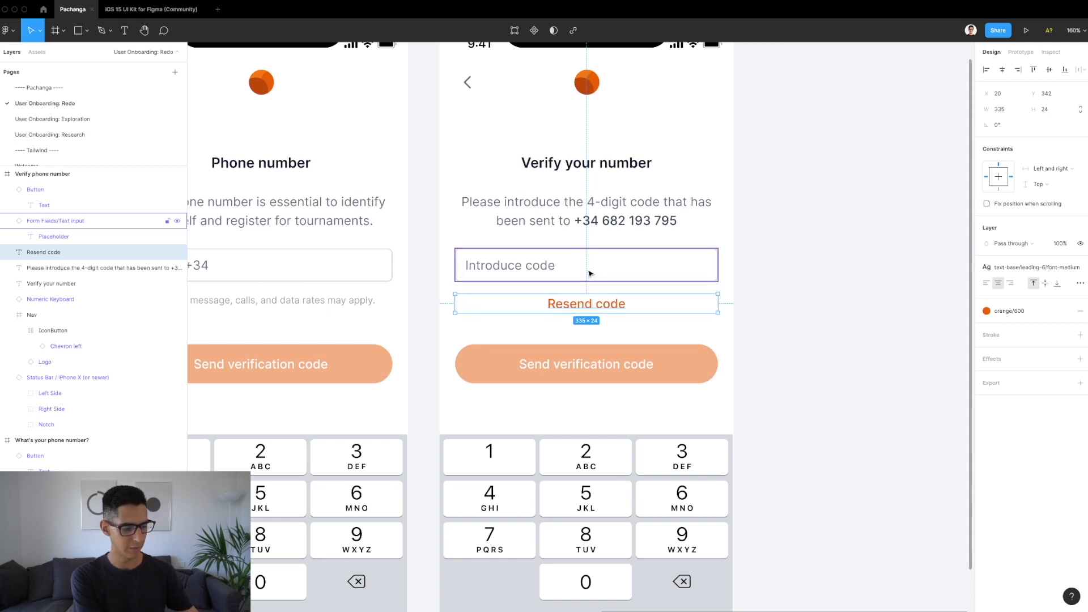
key("Down")
key("Down")
key("Down")
key("Down")
key("Down")
key("Down")
key("Down")
key("Down")
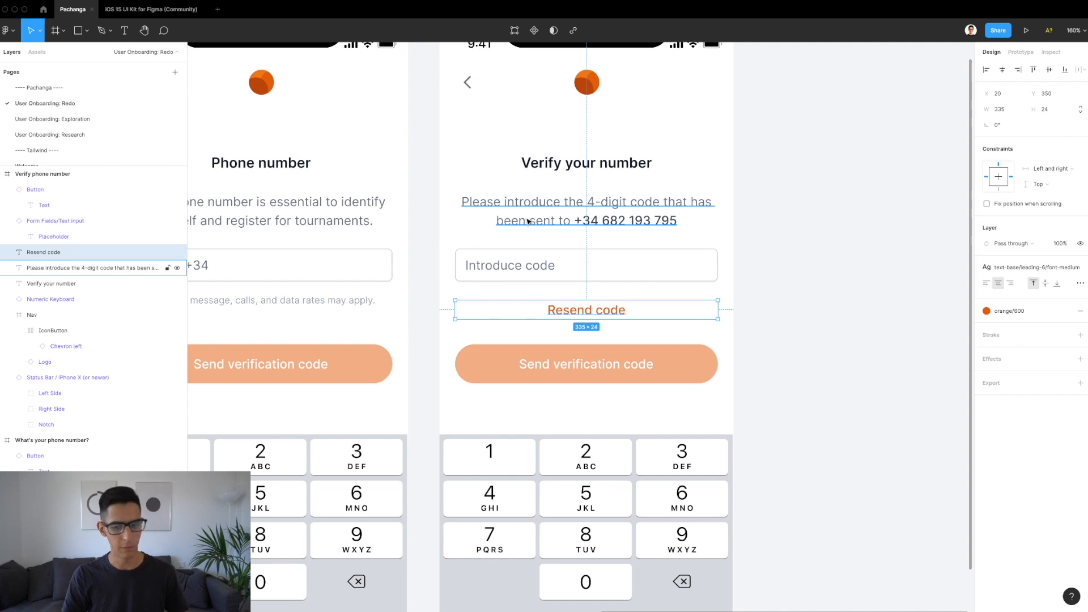
Step: Change the 'Send verification code' button label to 'Next'
left_click(591, 360)
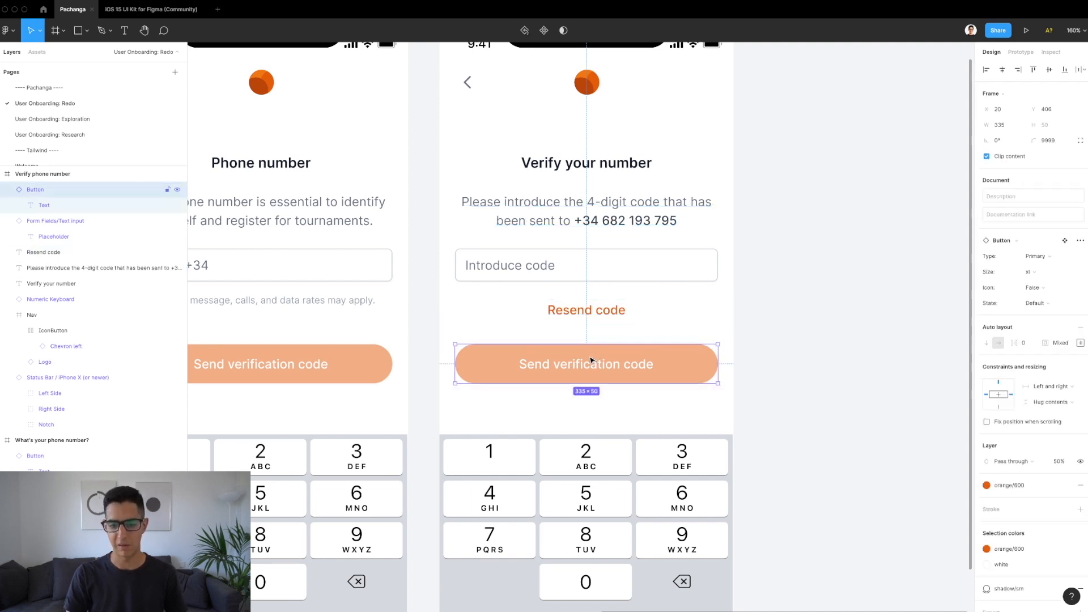
double_click(586, 373)
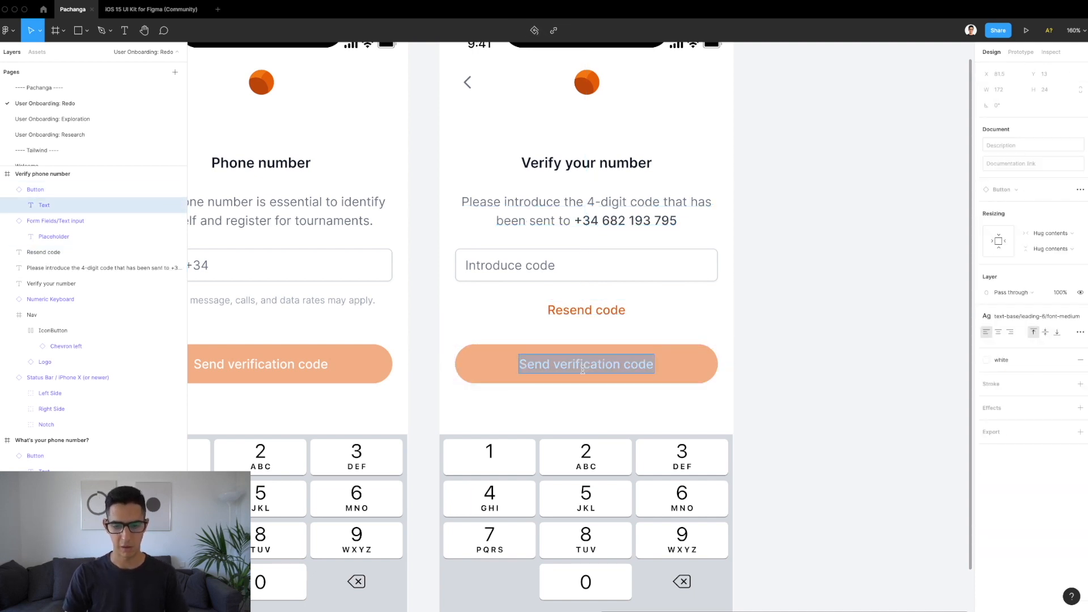
type("Next")
key("Escape")
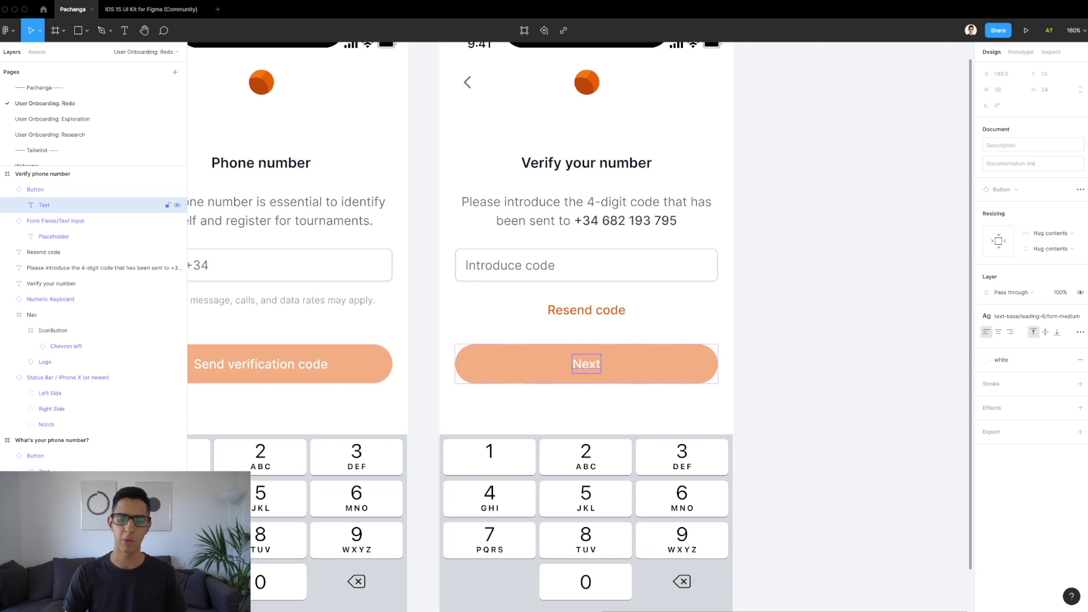
scroll(634, 342, "down", 5)
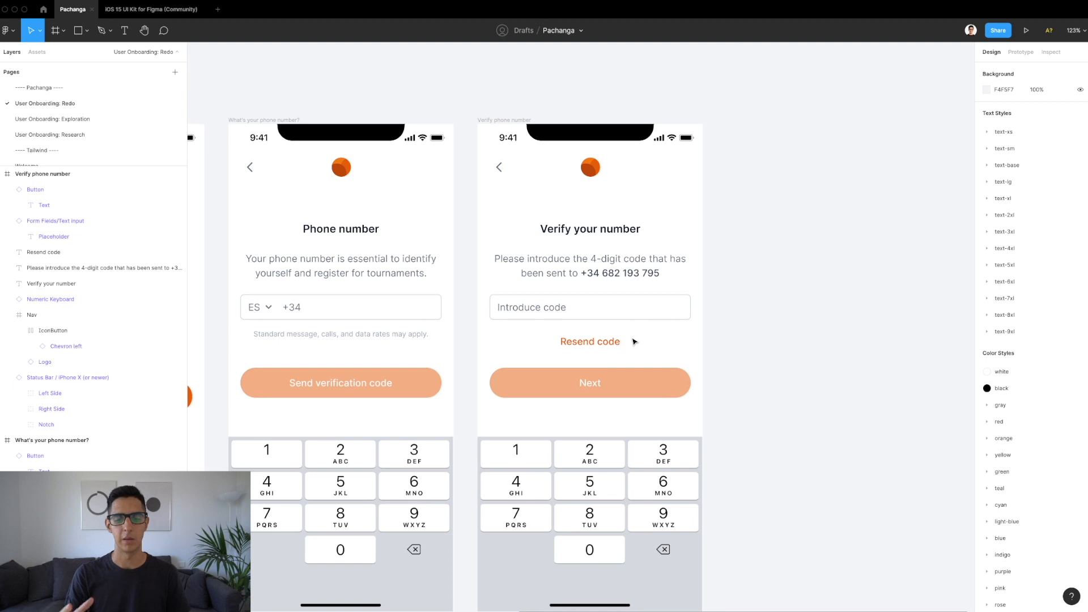
left_click(573, 315)
scroll(573, 317, "up", 5)
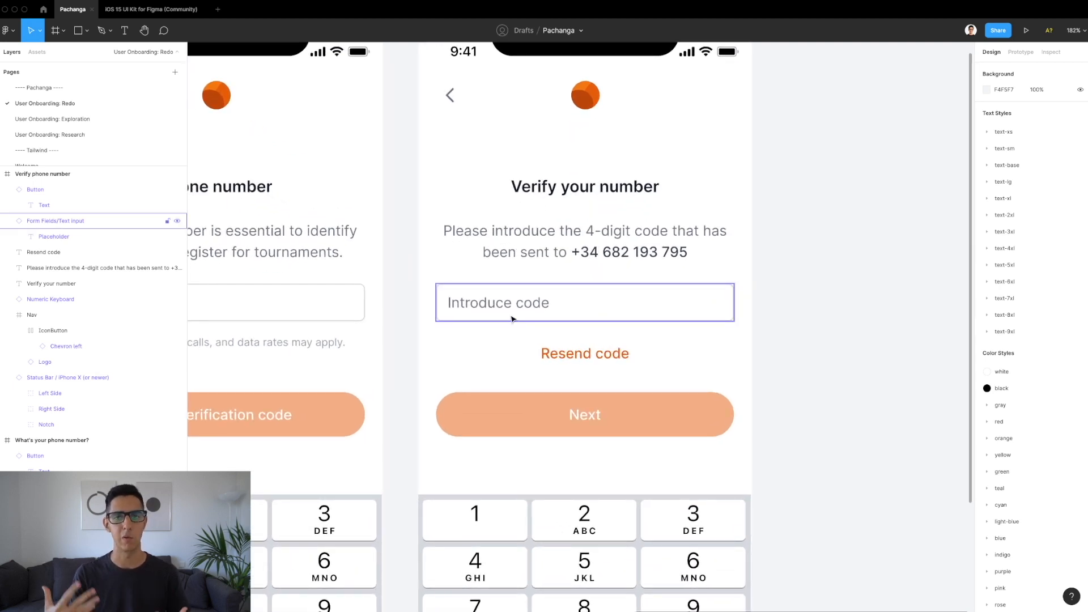
scroll(511, 319, "down", 6)
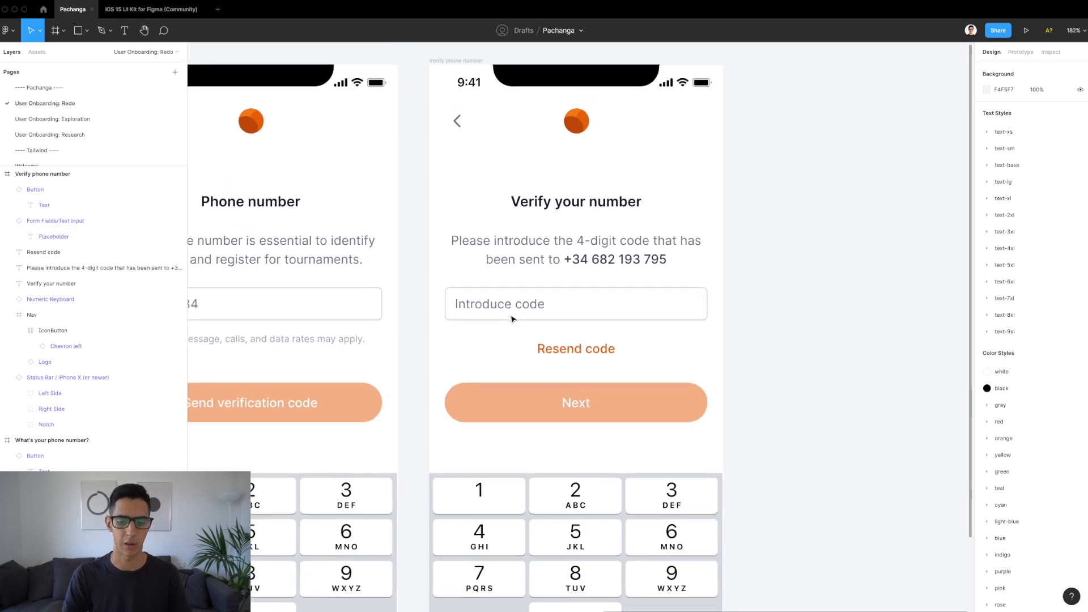
left_click(669, 281)
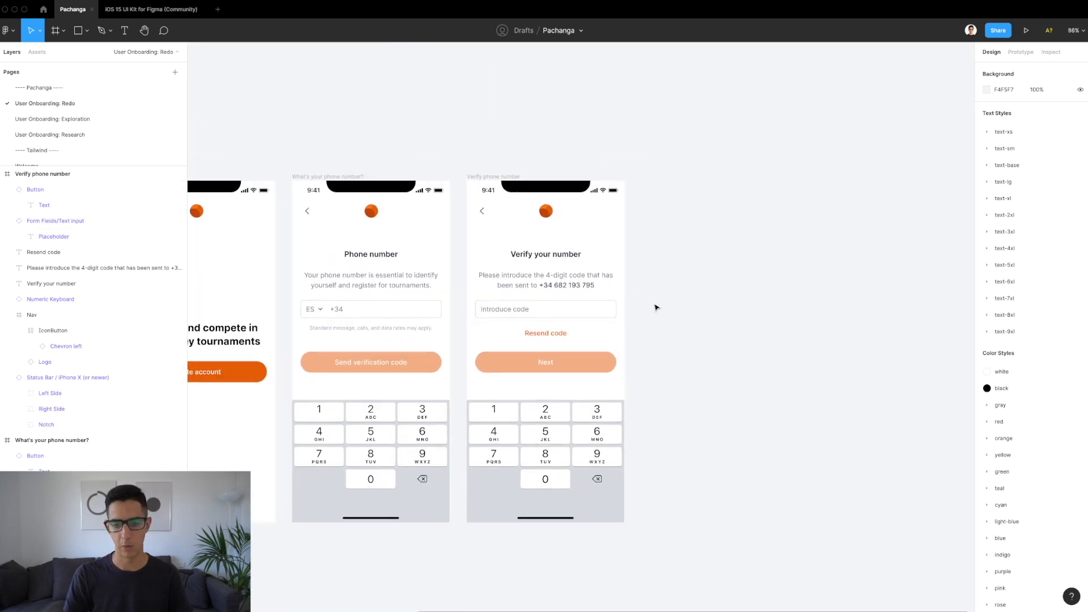
scroll(657, 300, "down", 1)
scroll(658, 300, "left", 1)
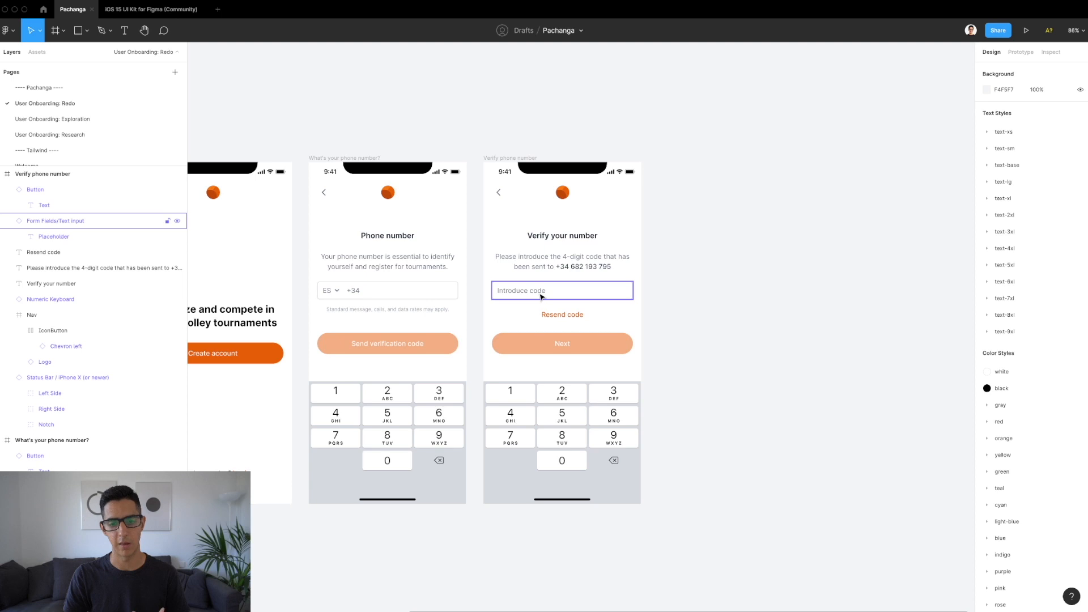
scroll(541, 296, "up", 5)
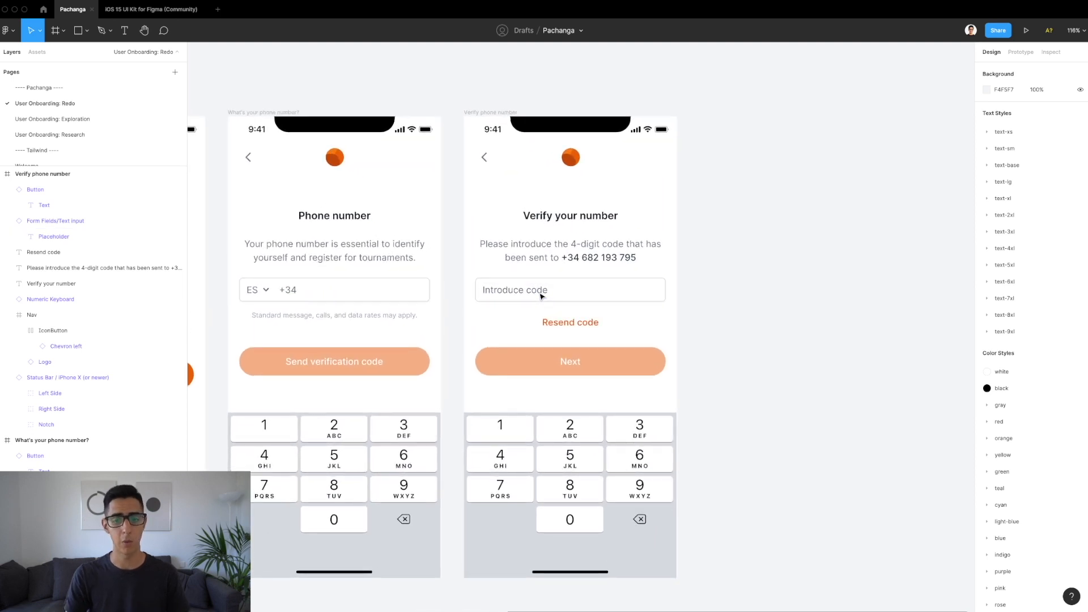
left_click(493, 113)
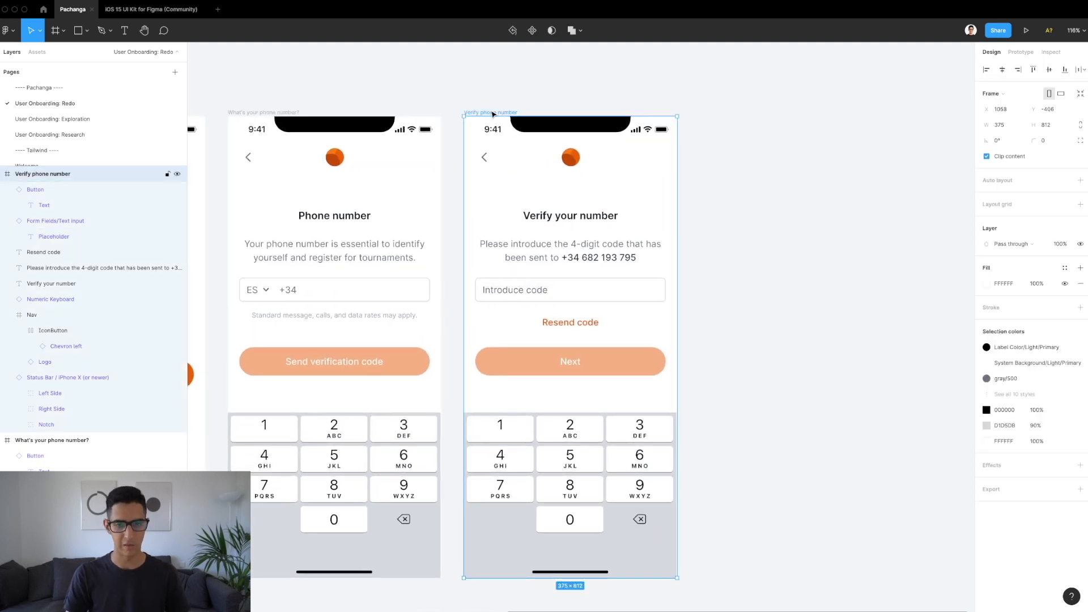
key("super+v")
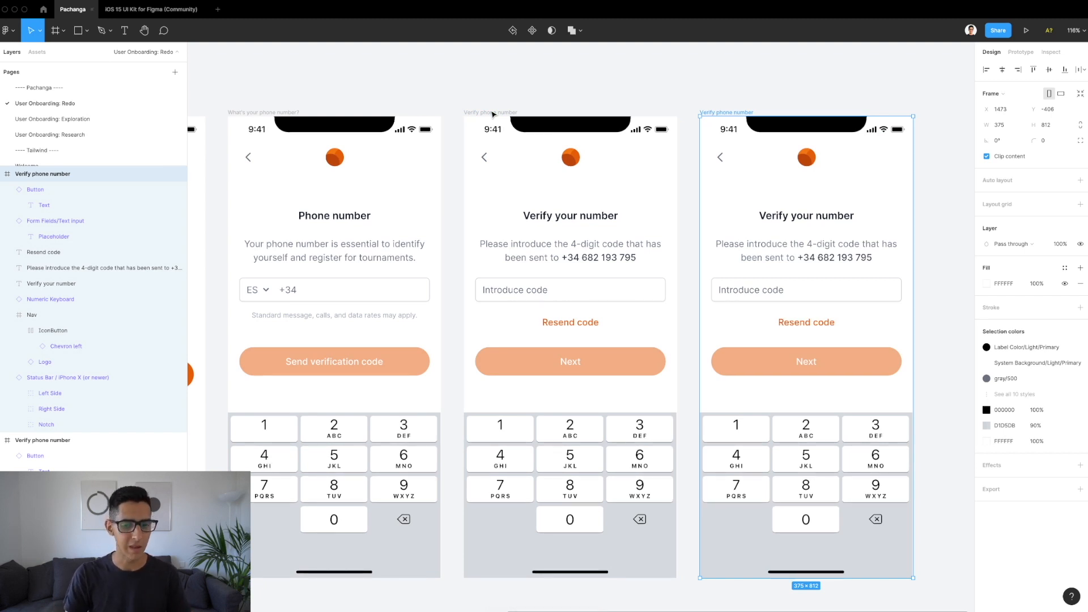
scroll(493, 114, "down", 2)
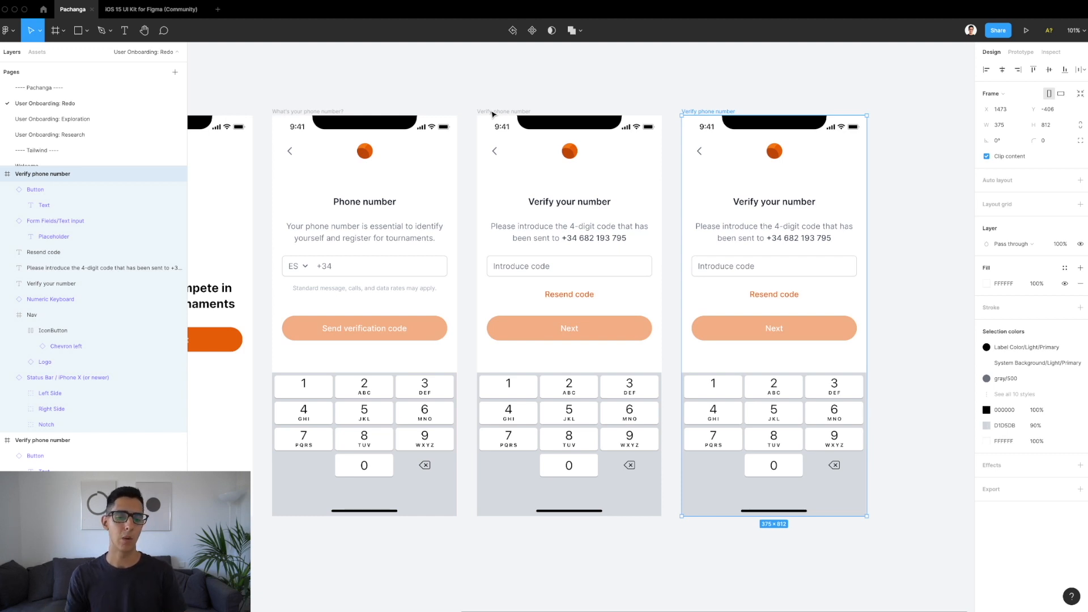
scroll(663, 128, "right", 2)
double_click(663, 123)
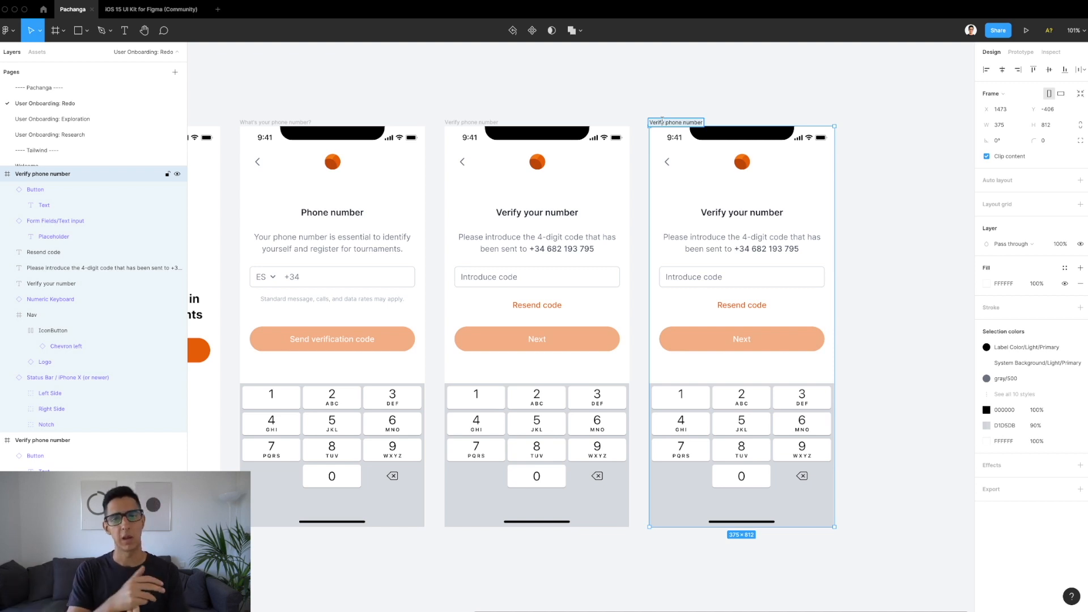
left_click(589, 111)
scroll(590, 110, "left", 3)
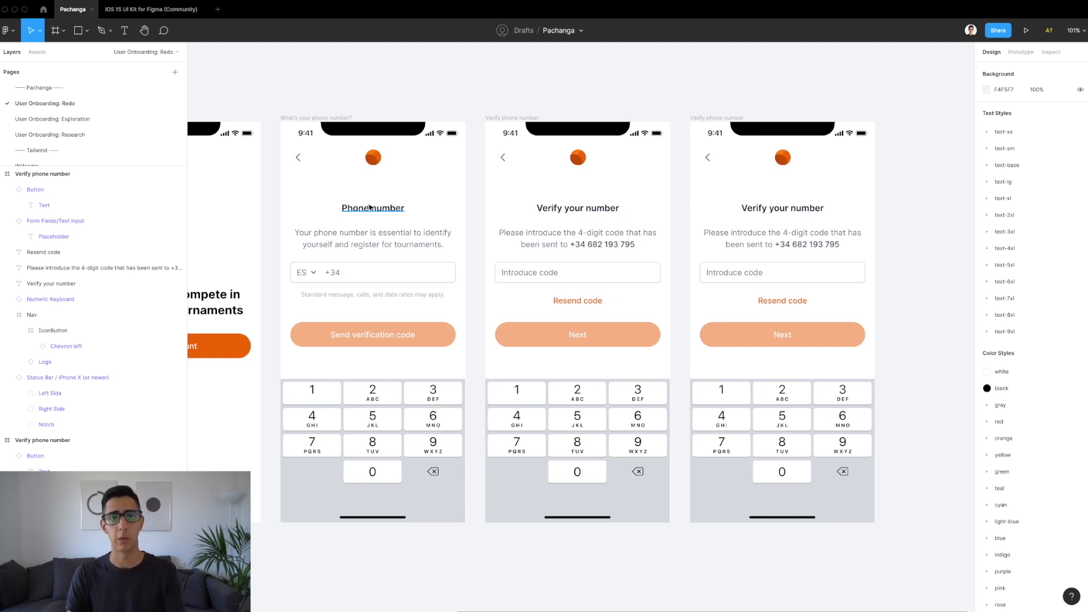
scroll(369, 208, "left", 2)
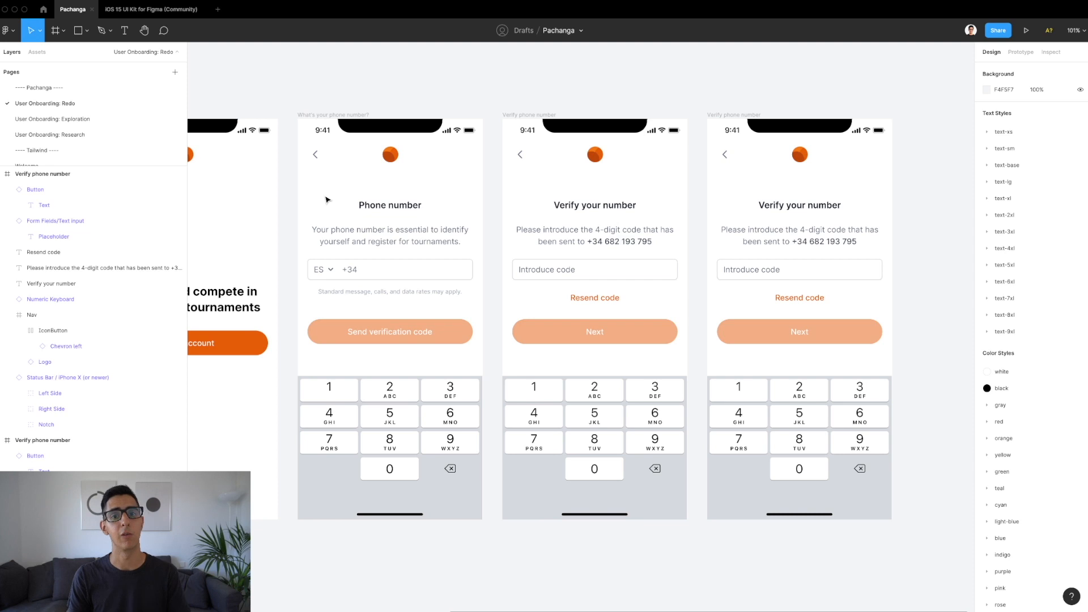
scroll(325, 200, "right", 5)
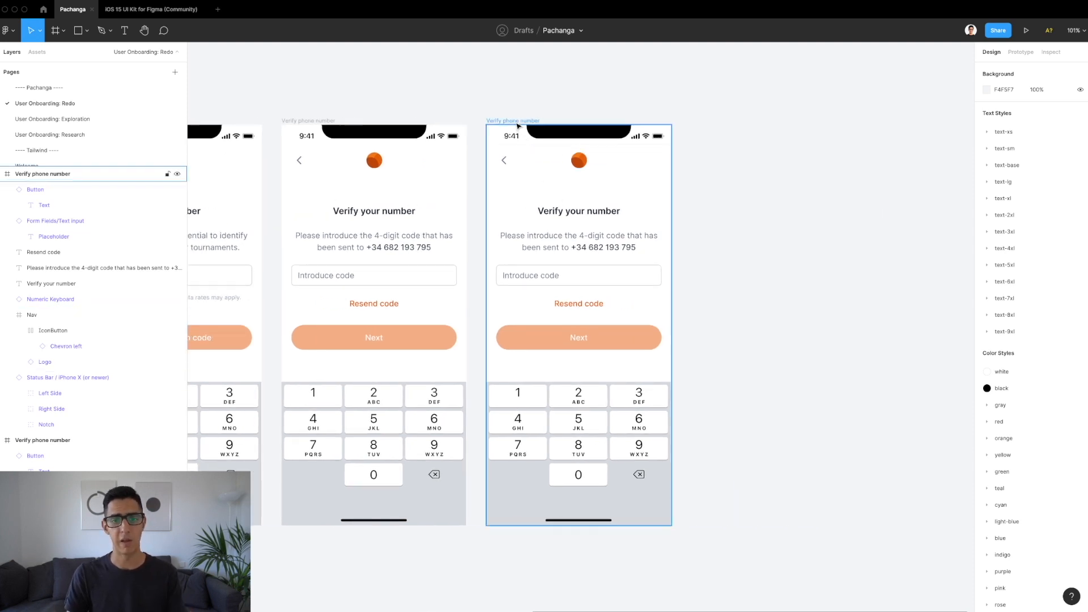
Step: Rename the third phone frame 'Create a password' and inspect it by zooming
left_click(516, 121)
double_click(516, 121)
key("BackSpace")
type("Pa")
key("BackSpace")
key("BackSpace")
type("Create a")
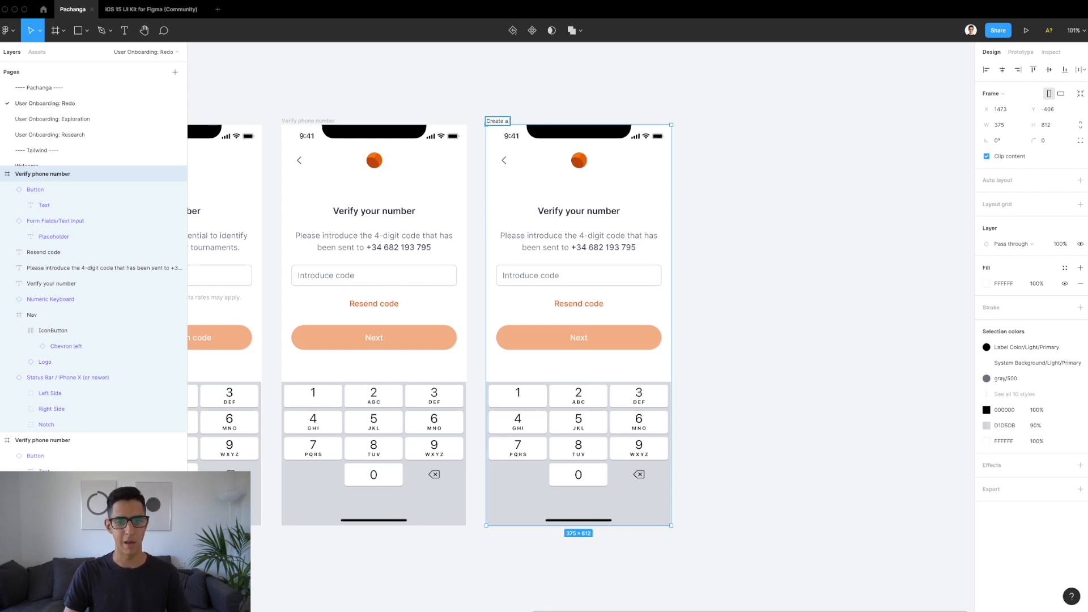
type(" password")
key("Return")
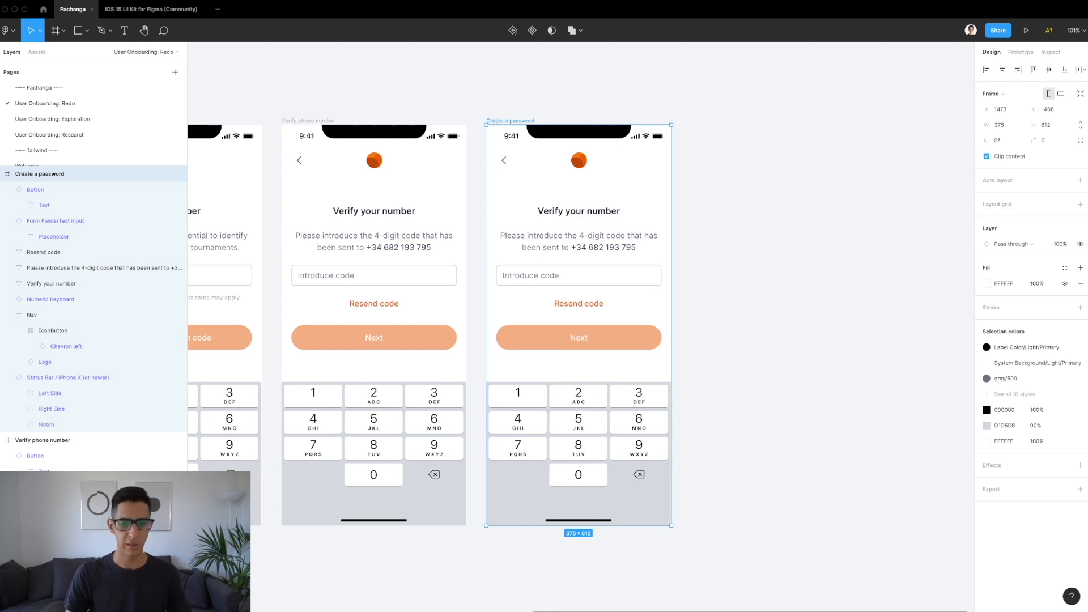
scroll(554, 196, "up", 5)
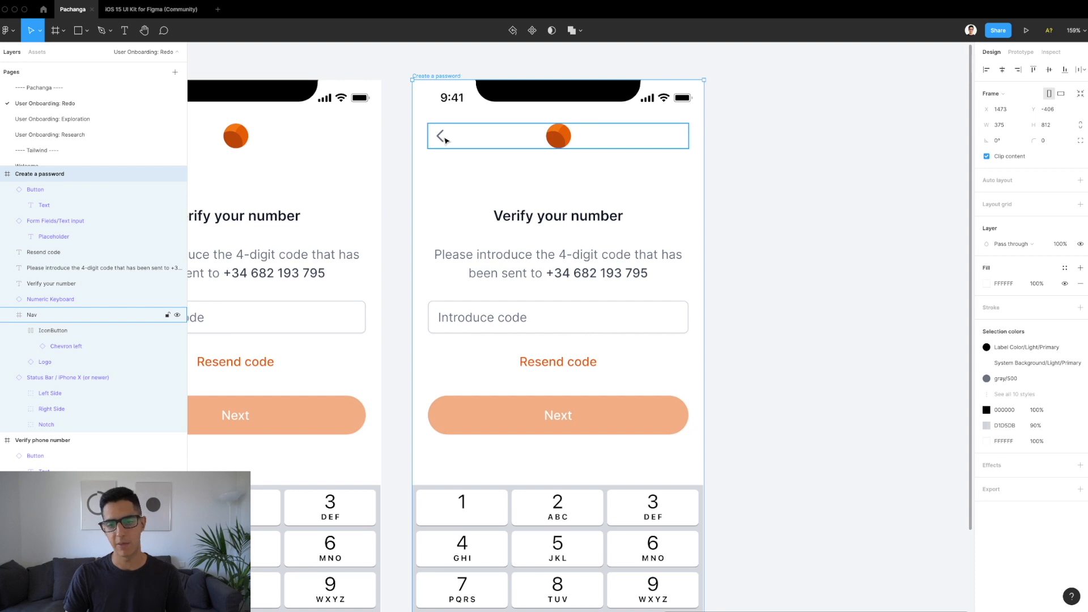
scroll(509, 151, "down", 5)
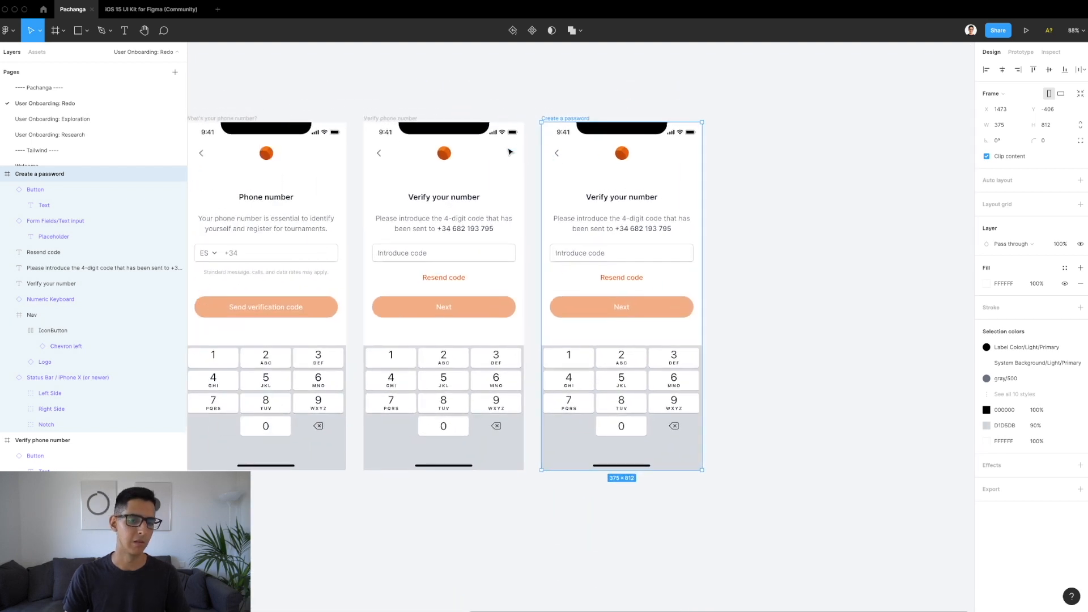
scroll(509, 151, "left", 2)
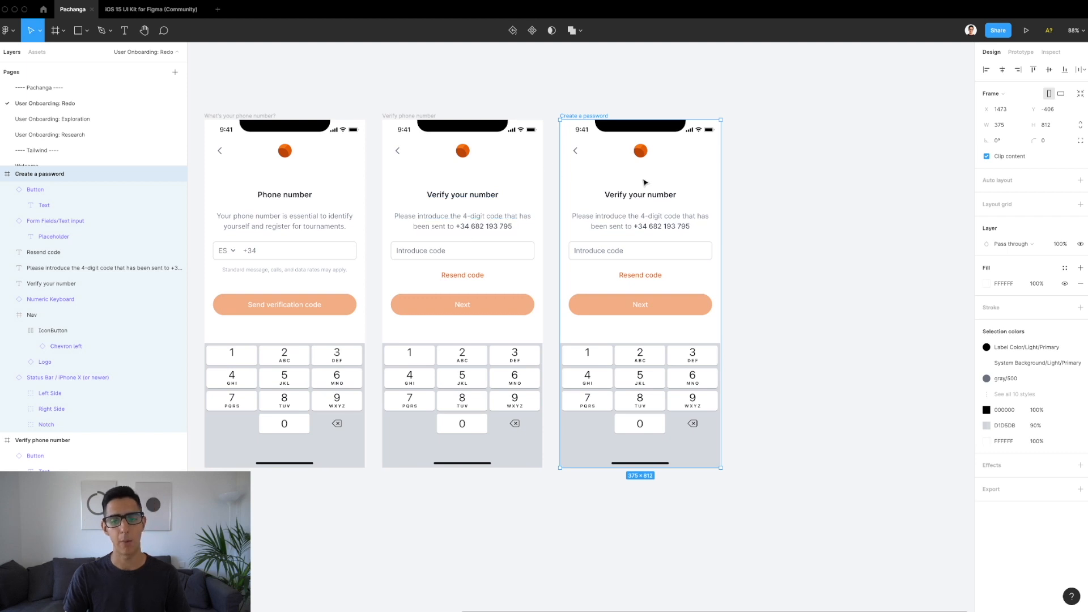
scroll(647, 174, "up", 2)
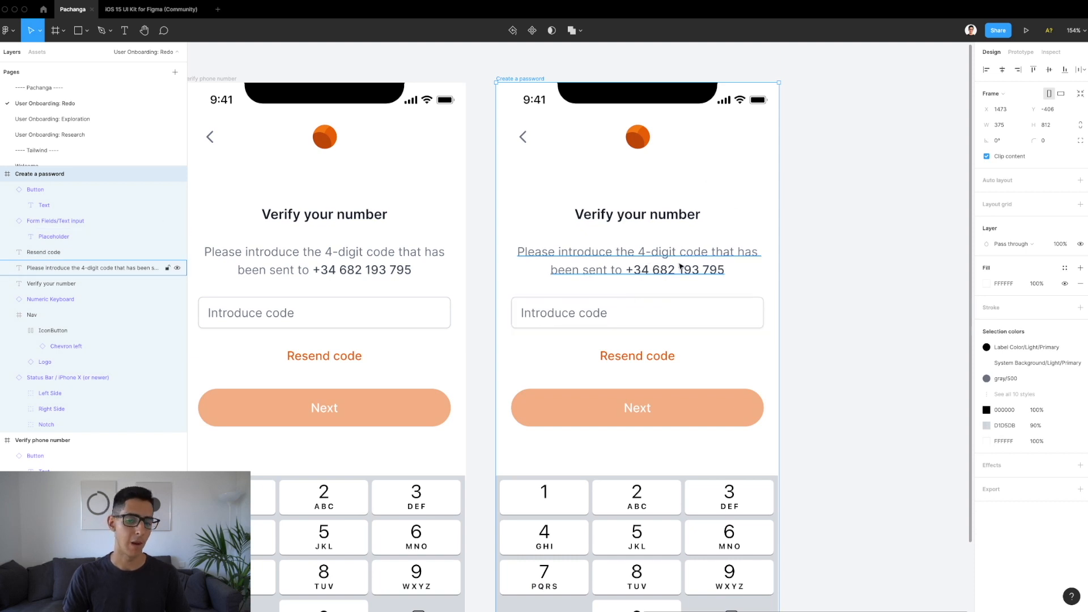
scroll(680, 266, "down", 2)
Step: Retitle the screen 'Create your password' with hint 'Make sure it's got at least 8 characters and a number.'
double_click(650, 223)
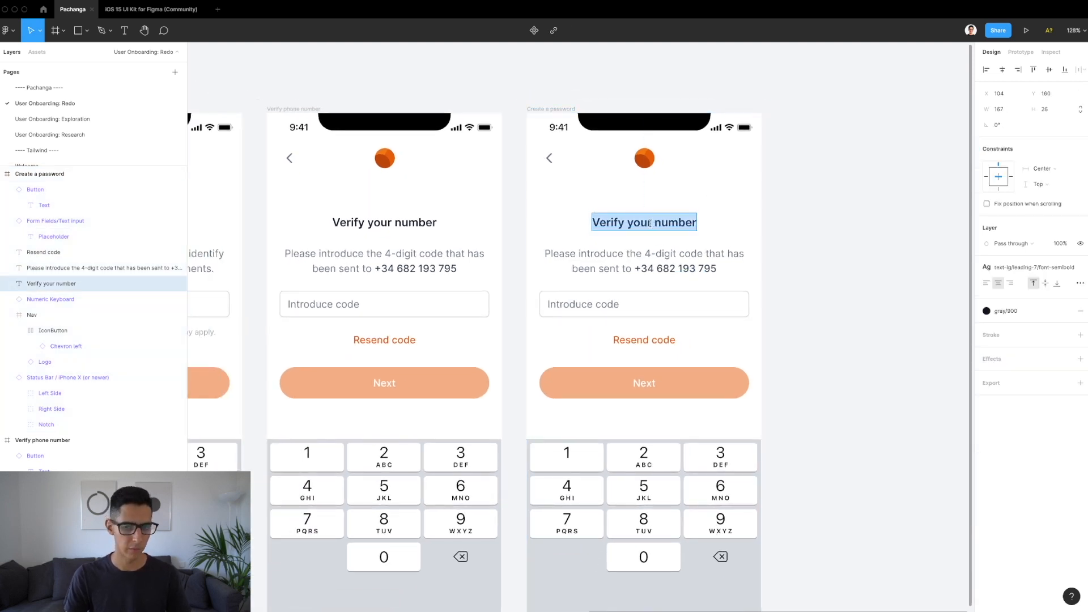
type("Cre")
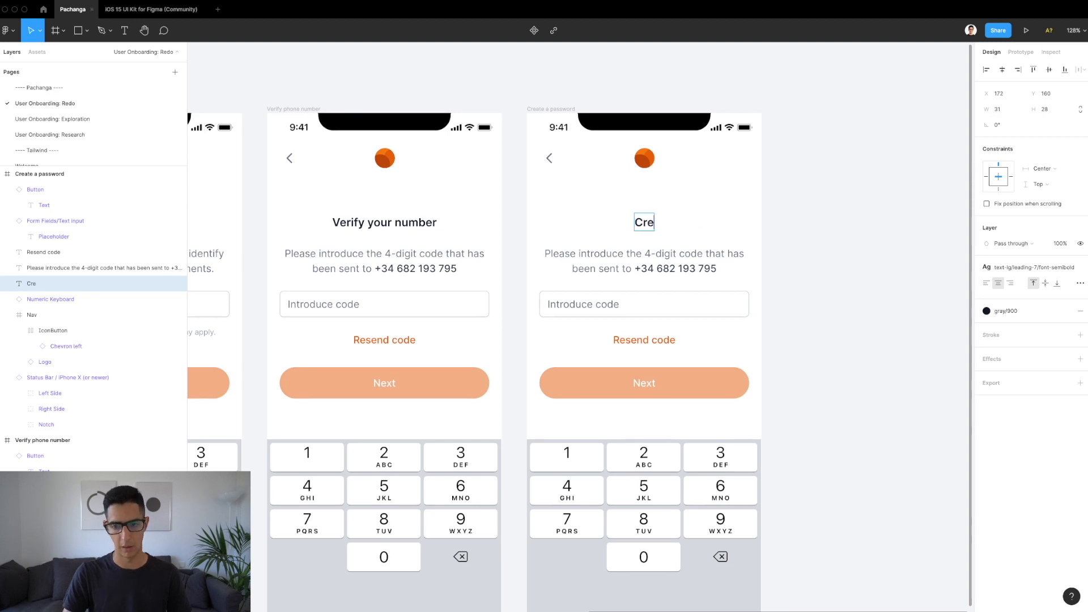
type("ate your password")
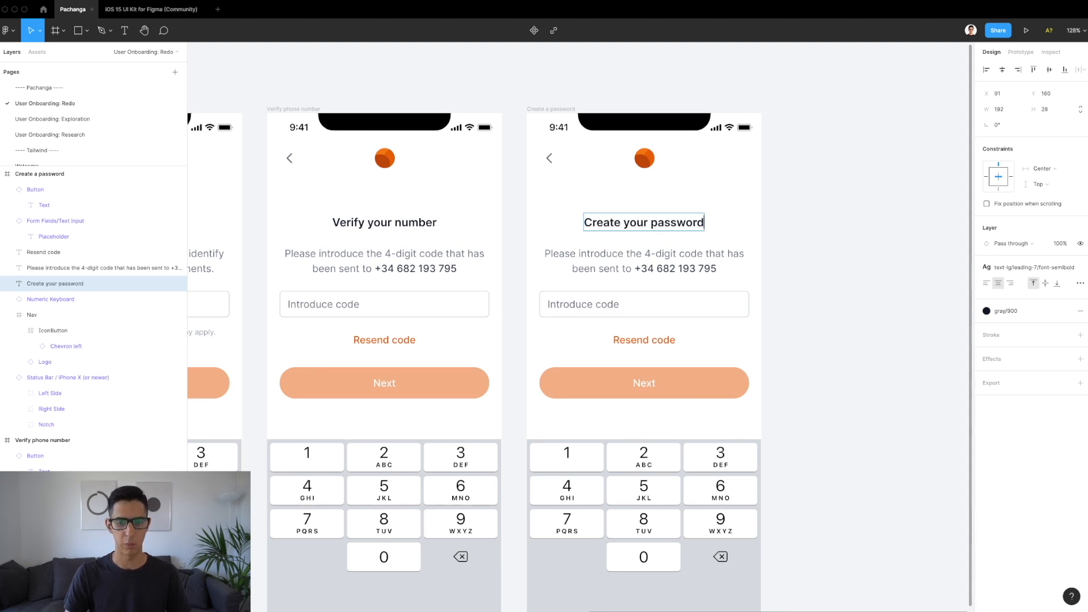
key("Escape")
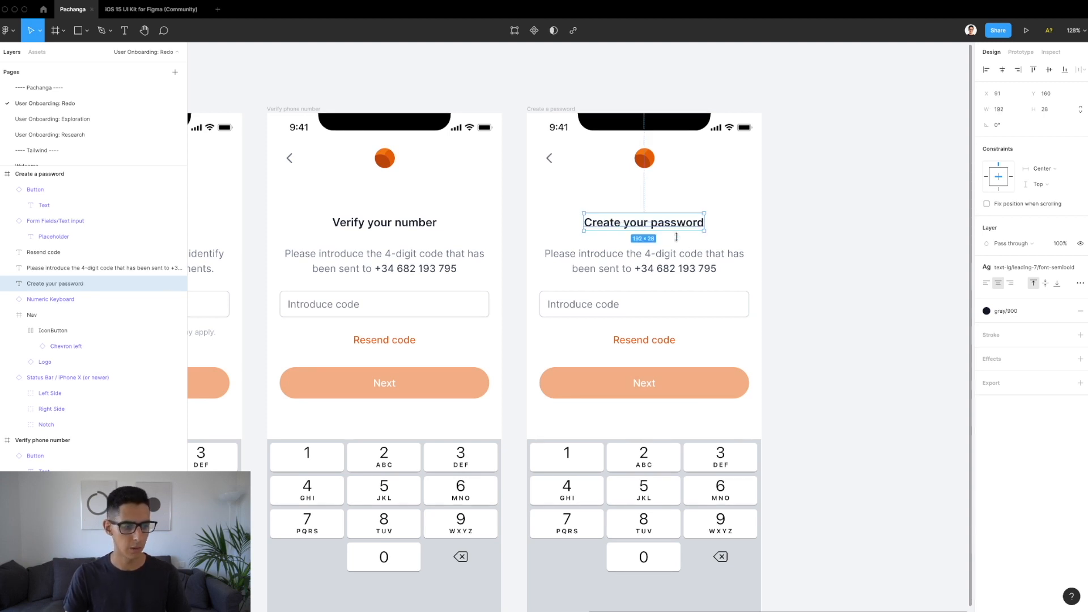
double_click(657, 256)
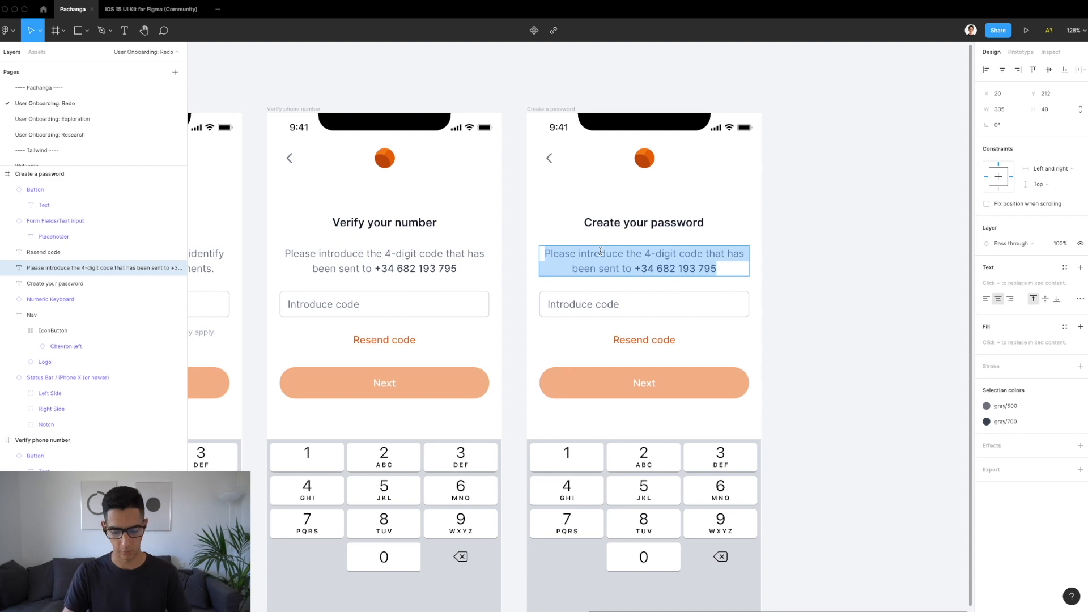
type("M")
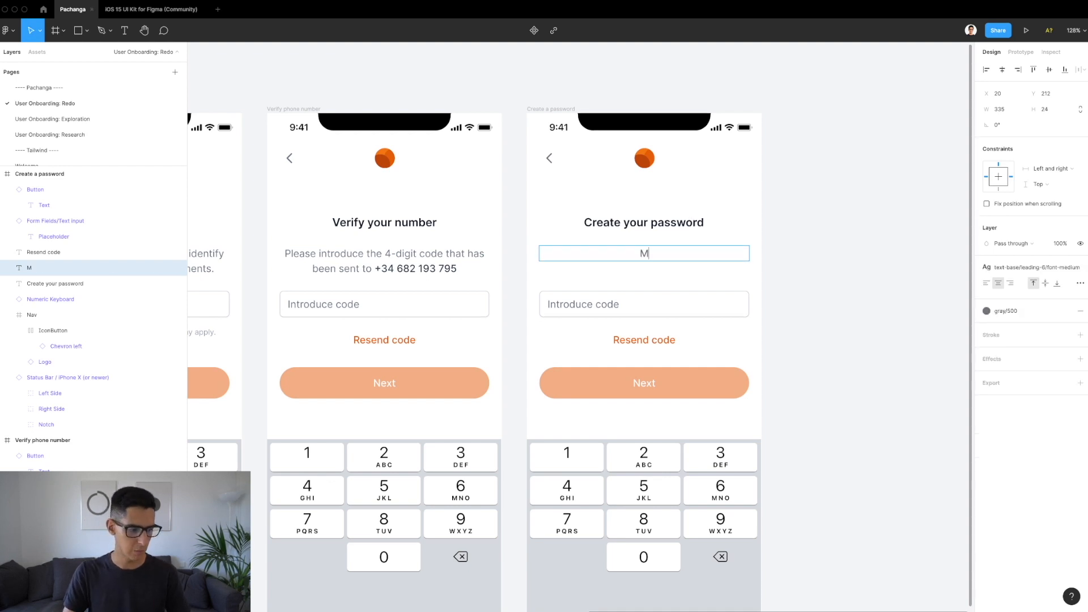
type("ake sure it's got at least ")
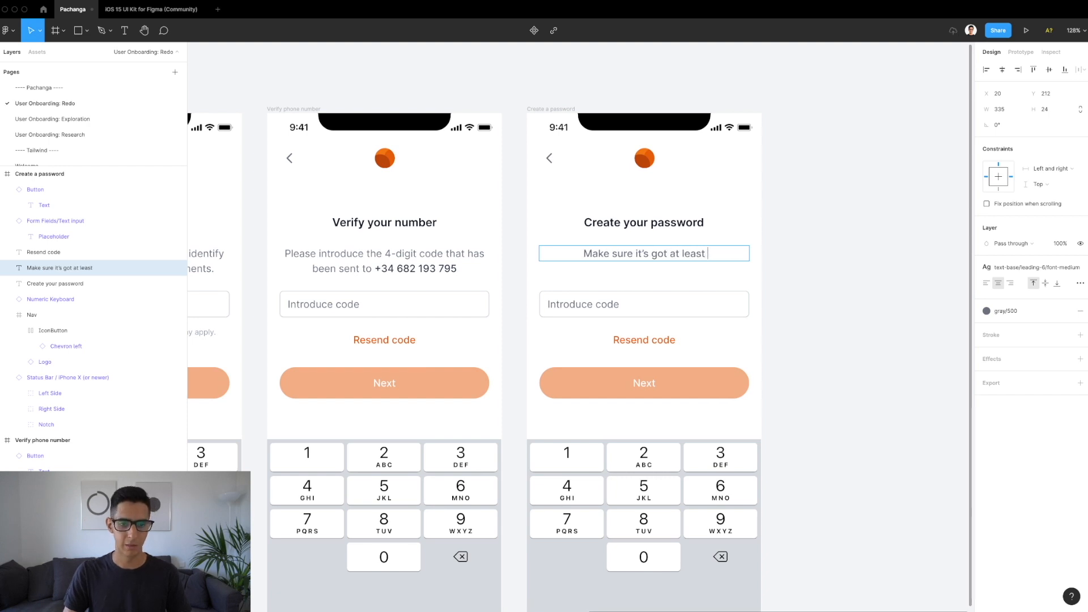
type("8 char")
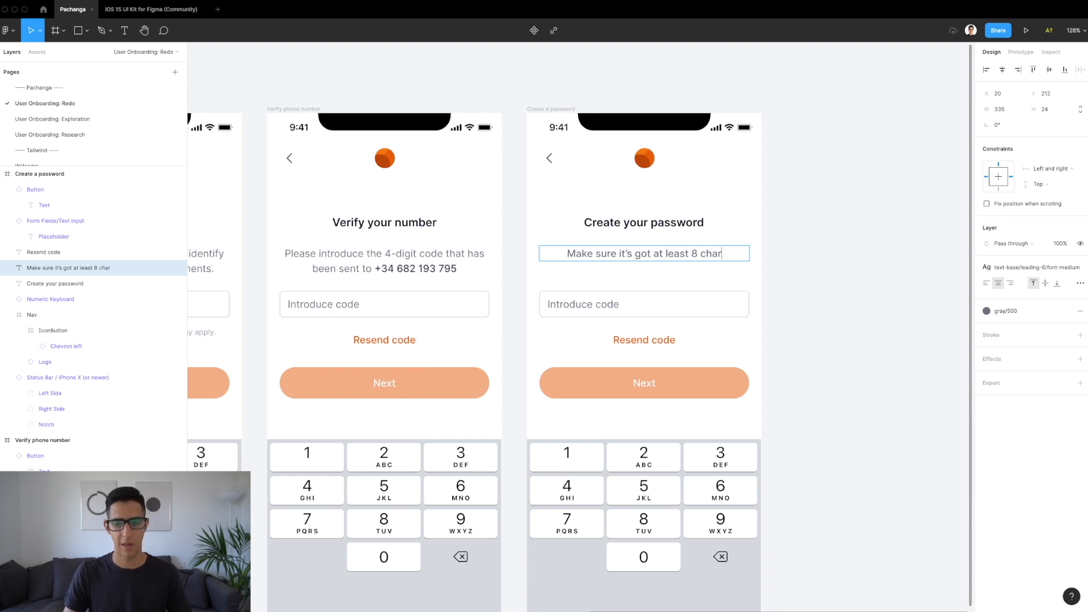
type("acters and a number.")
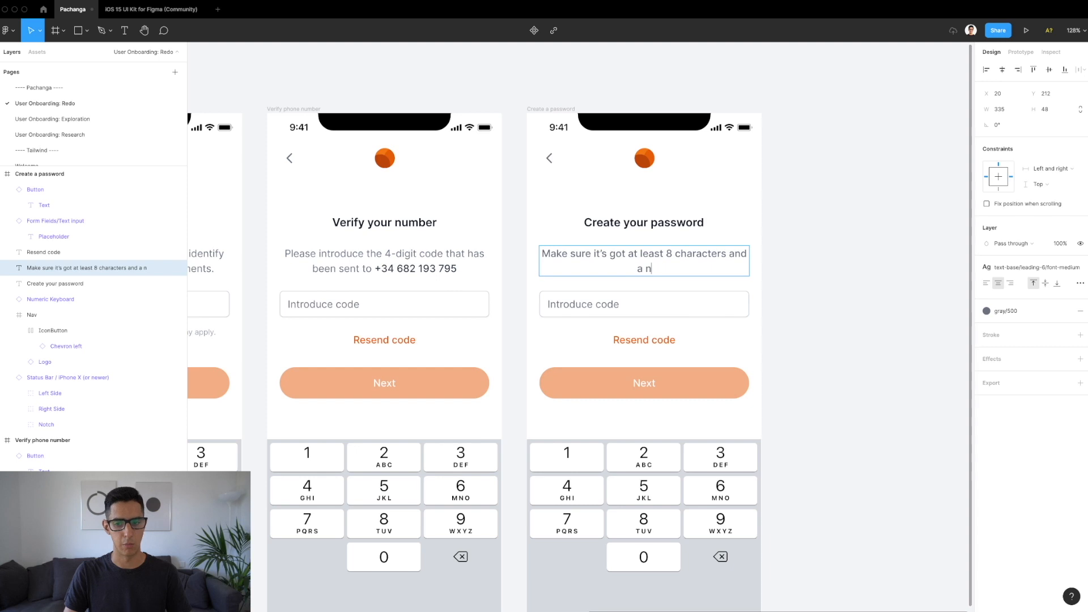
key("Escape")
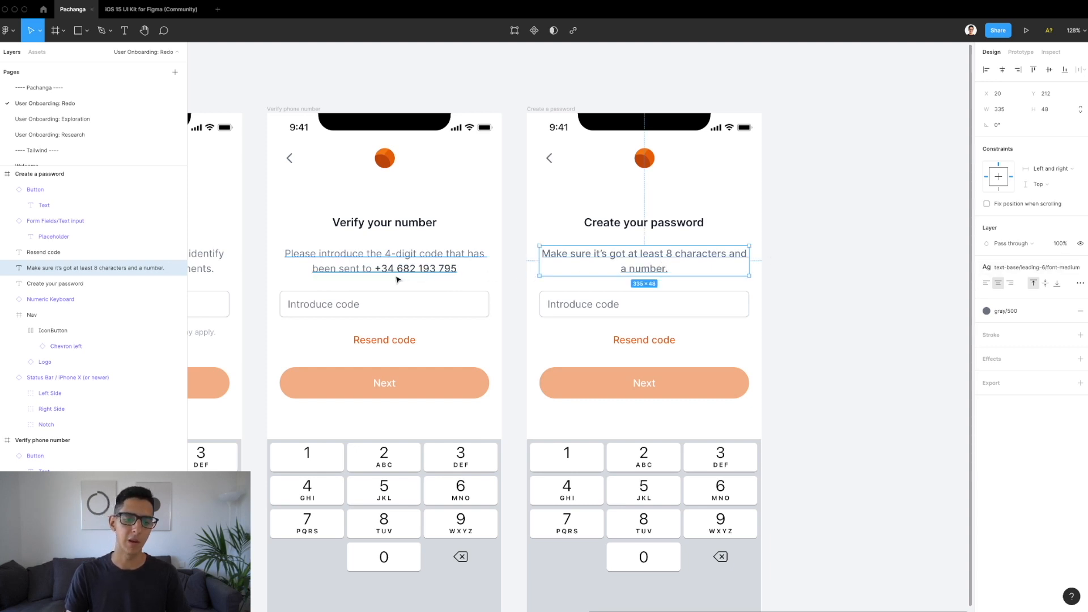
Step: Compare with the Verify description's styling and give the hint the font-normal text style
left_click(352, 259)
double_click(413, 265)
double_click(400, 269)
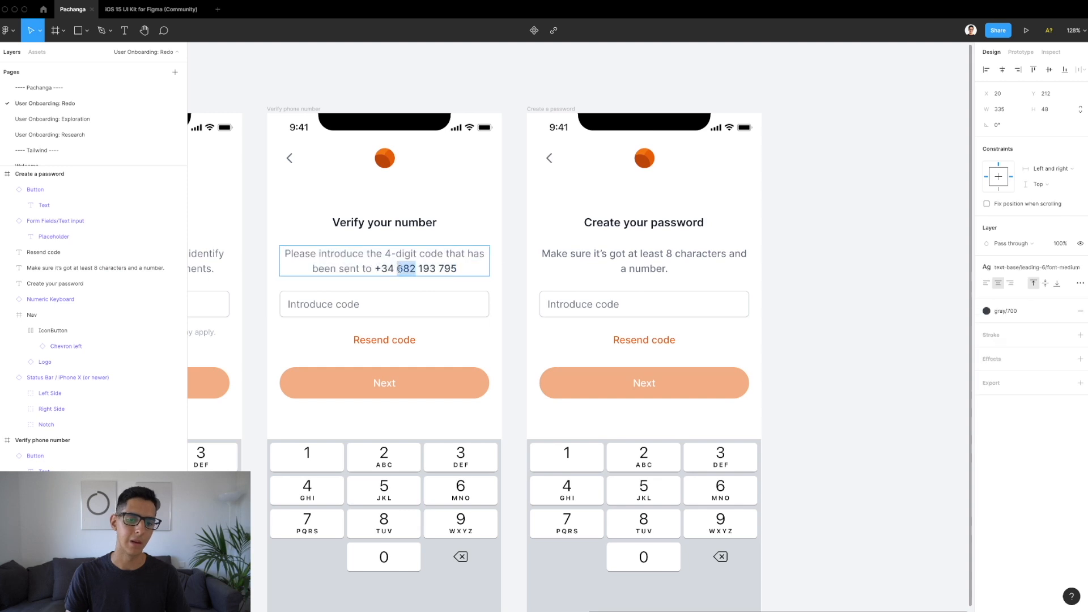
left_click(467, 269)
key("Escape")
left_click(680, 262)
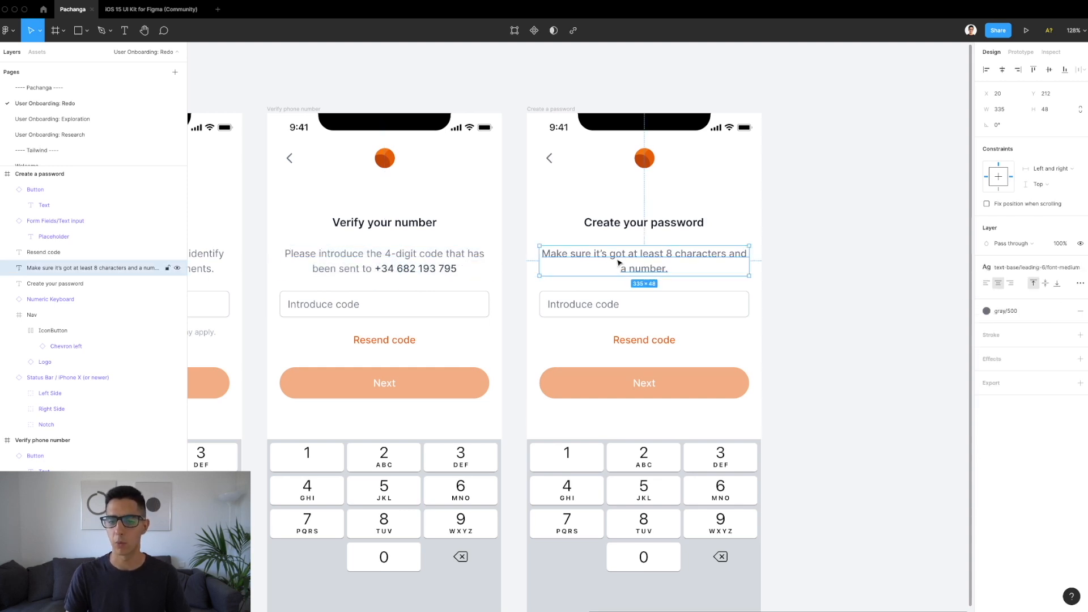
left_click(1022, 265)
left_click(1031, 373)
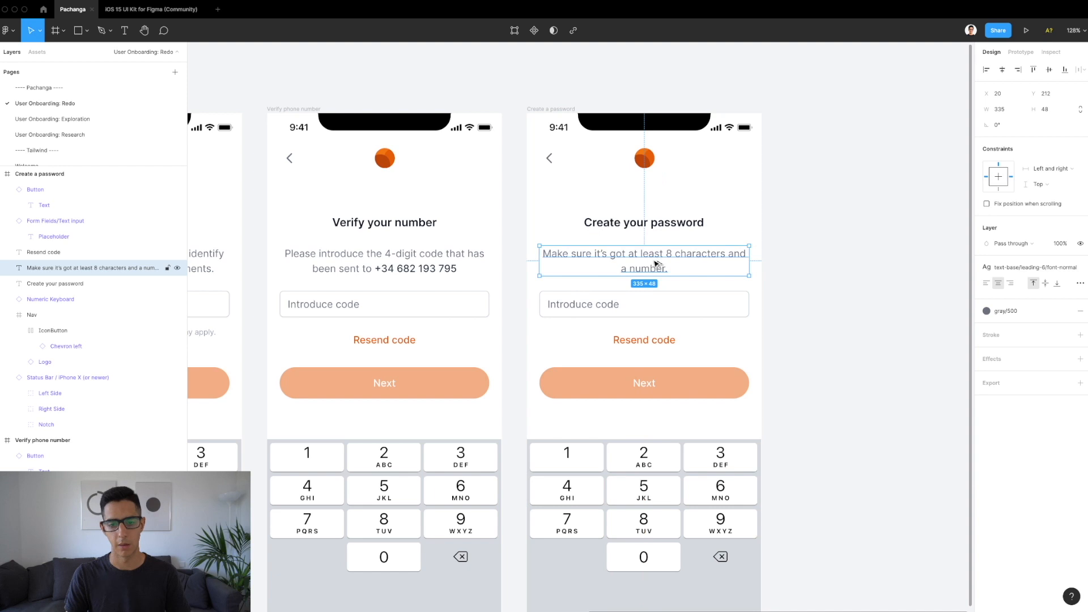
left_click(600, 306)
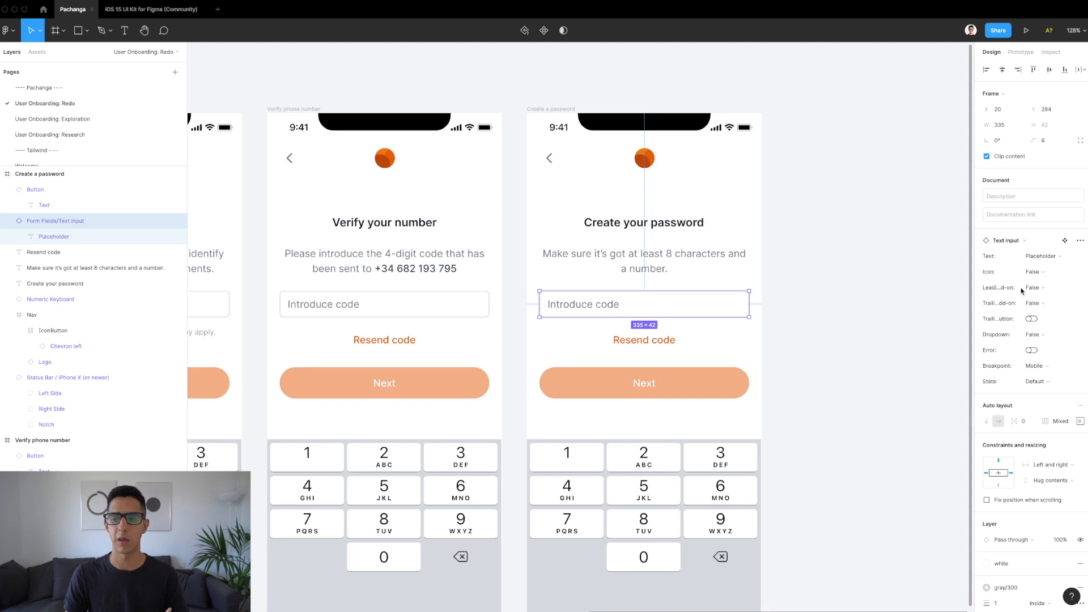
Step: Enable a trailing icon on the password input and select its question-mark icon
left_click(1034, 273)
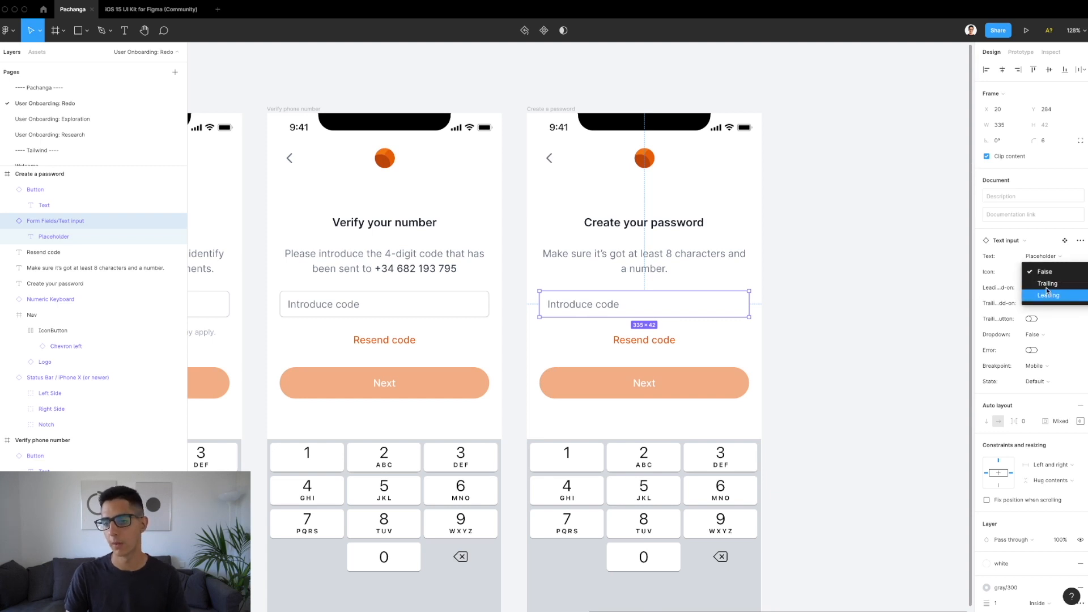
left_click(1044, 284)
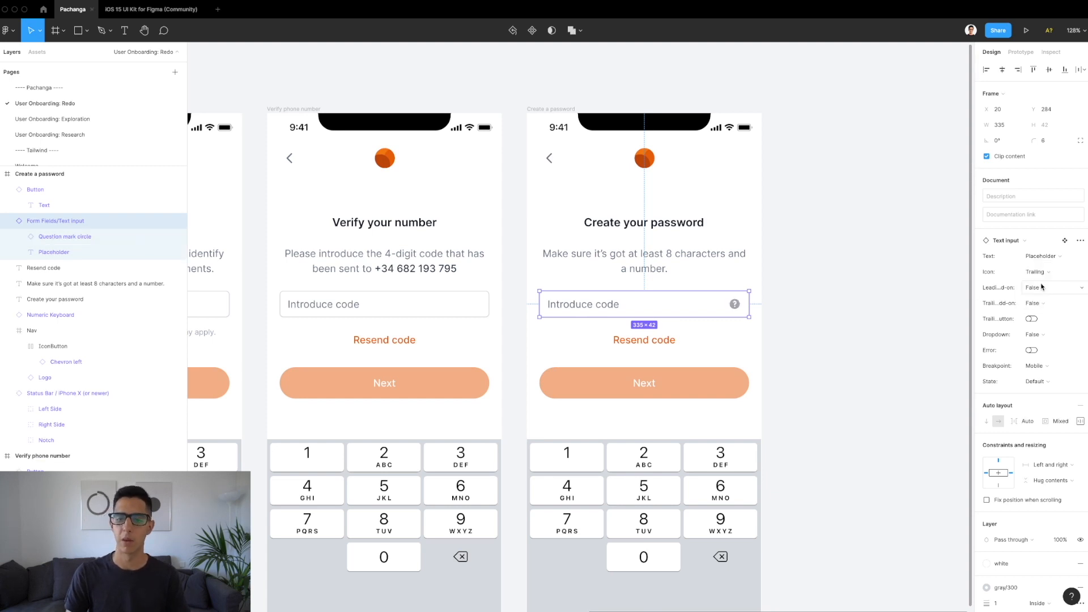
left_click(732, 310)
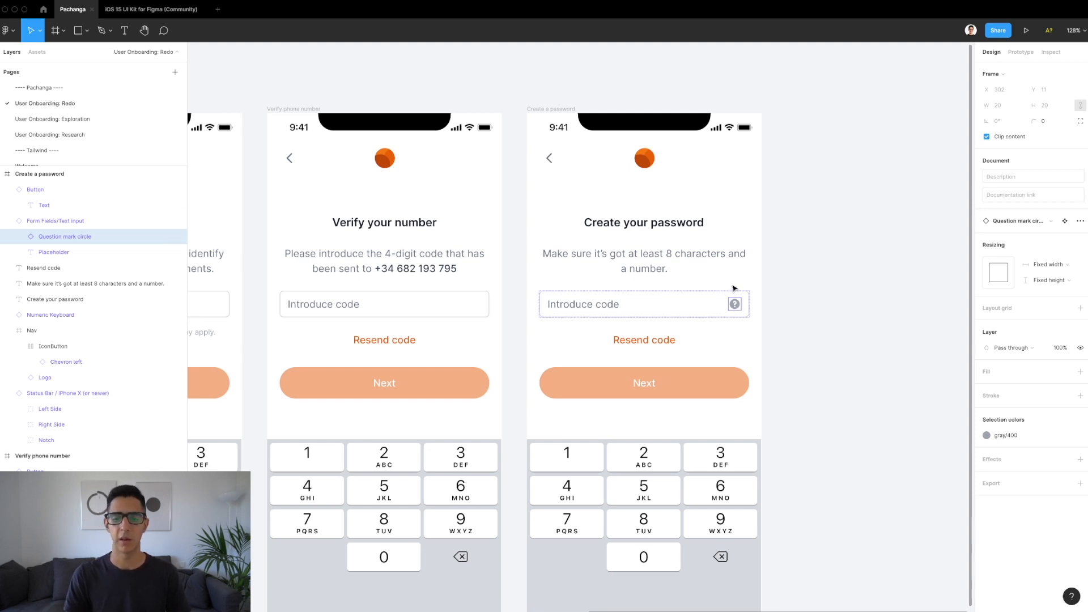
Step: Swap the input's question-mark icon for the Eye icon
left_click(1018, 223)
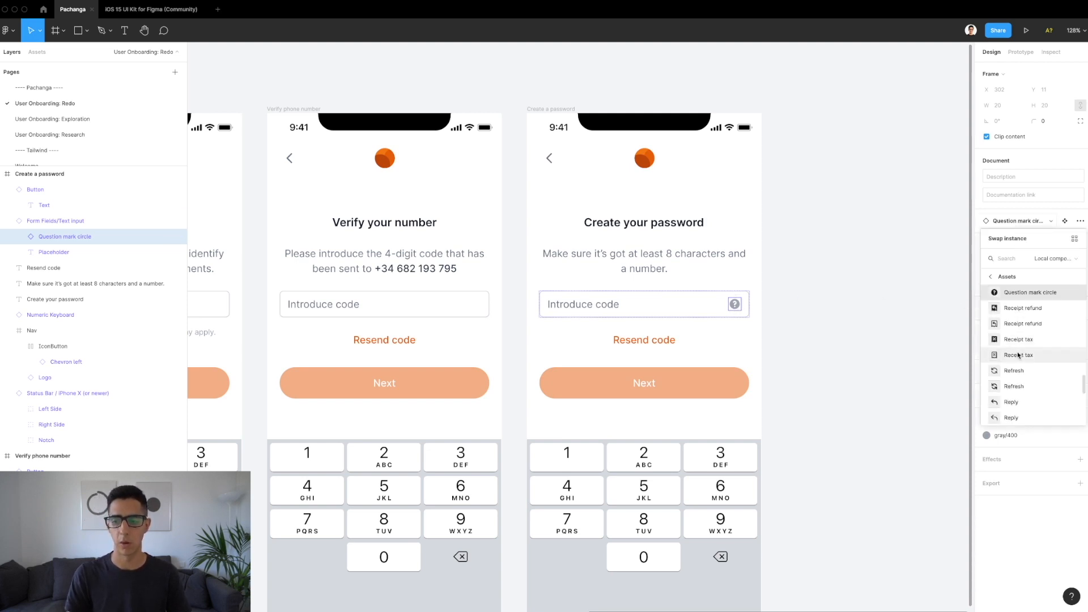
scroll(1018, 355, "down", 5)
scroll(1018, 356, "up", 6)
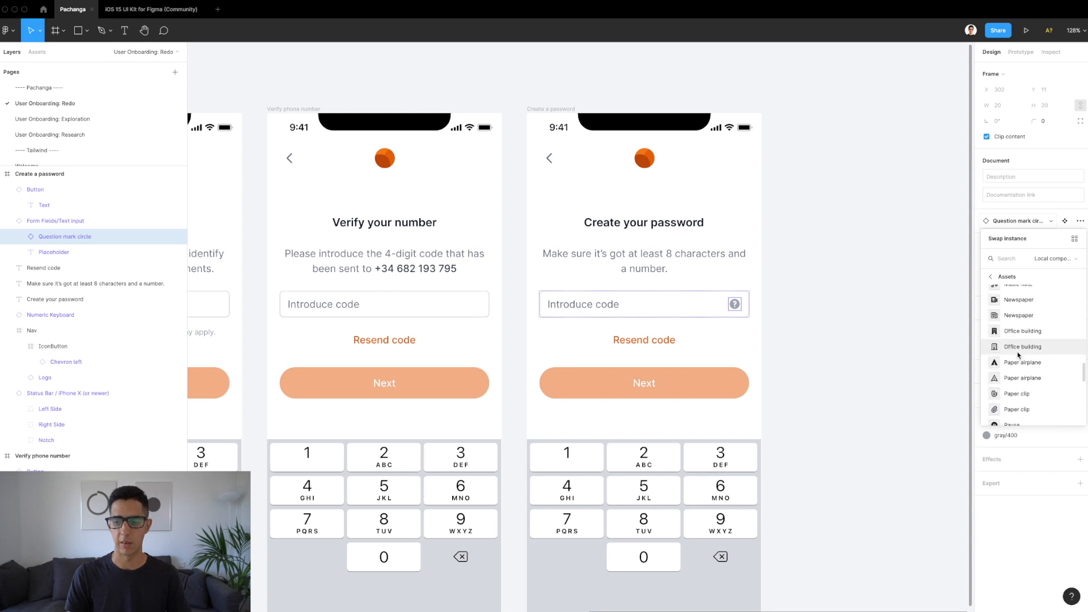
scroll(1012, 294, "up", 10)
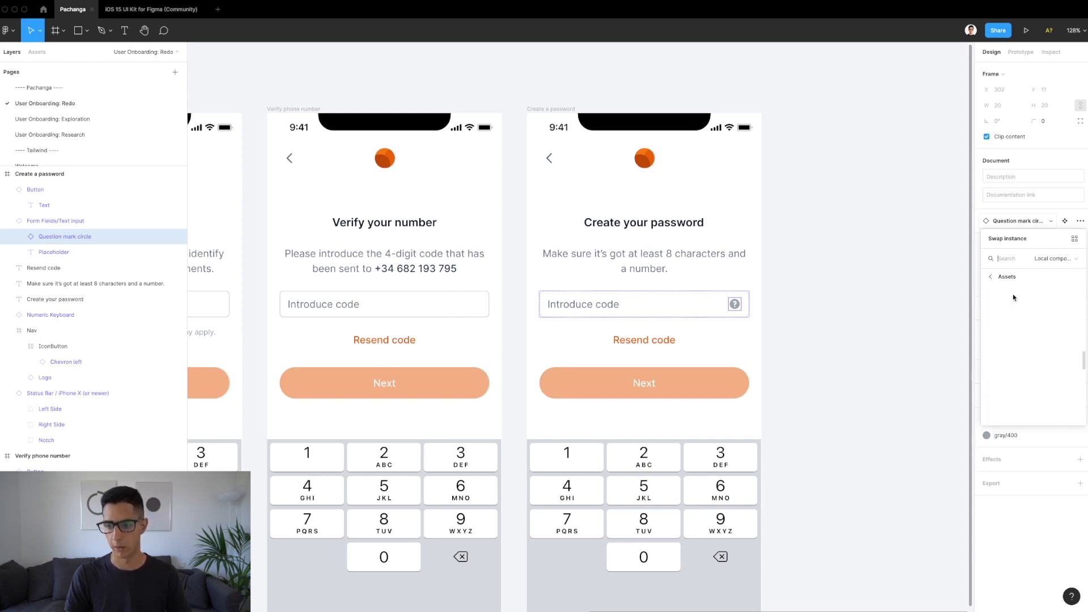
scroll(1011, 294, "up", 5)
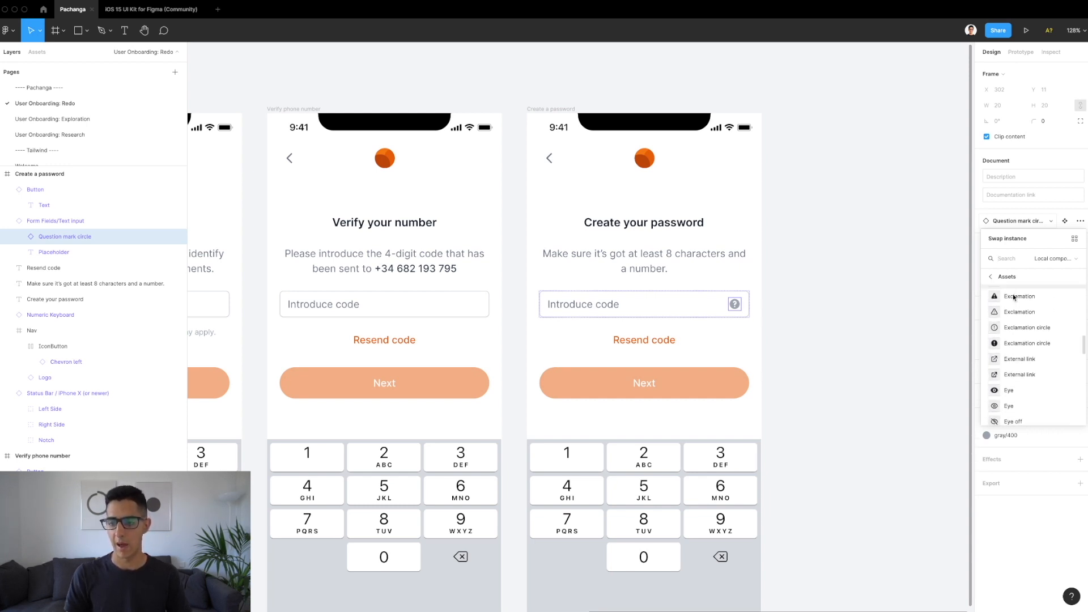
left_click(1016, 362)
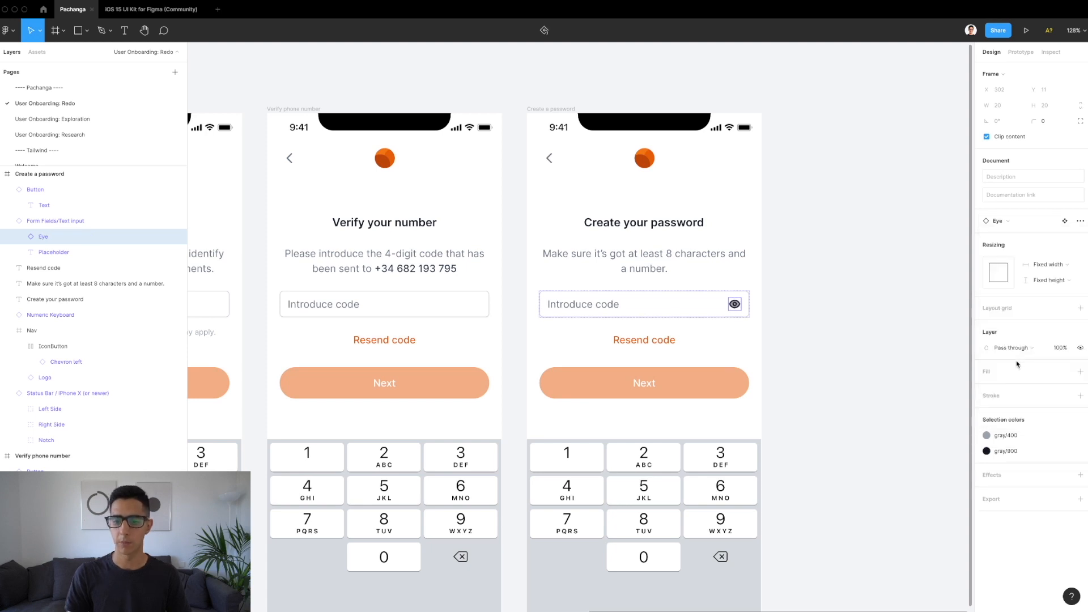
Step: Remove the eye icon's solid fill and give its outline the gray/400 colour style
left_click(1075, 435)
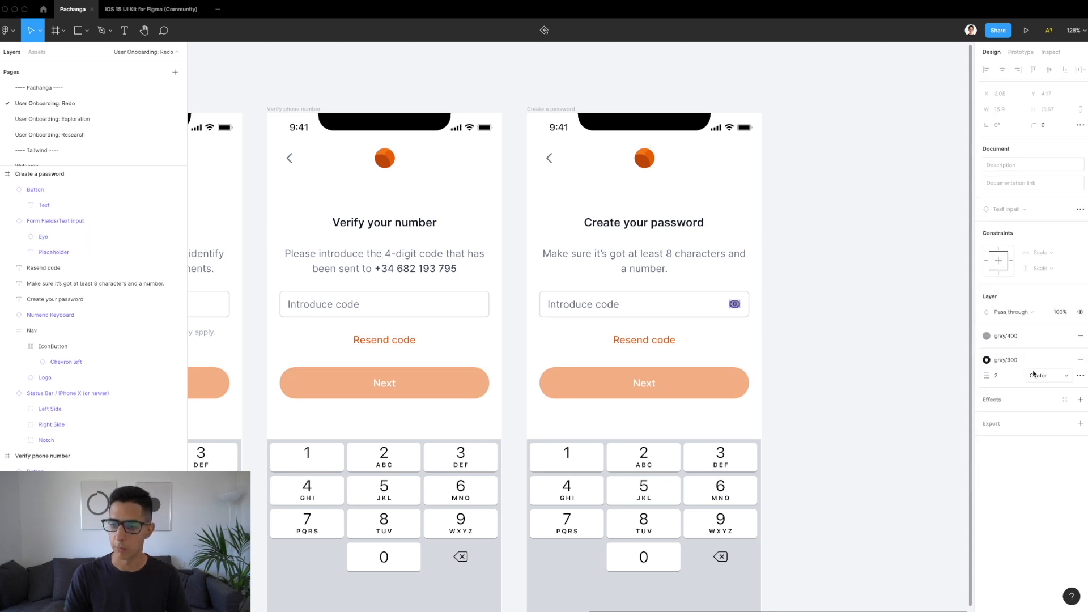
left_click(1079, 337)
left_click(1018, 364)
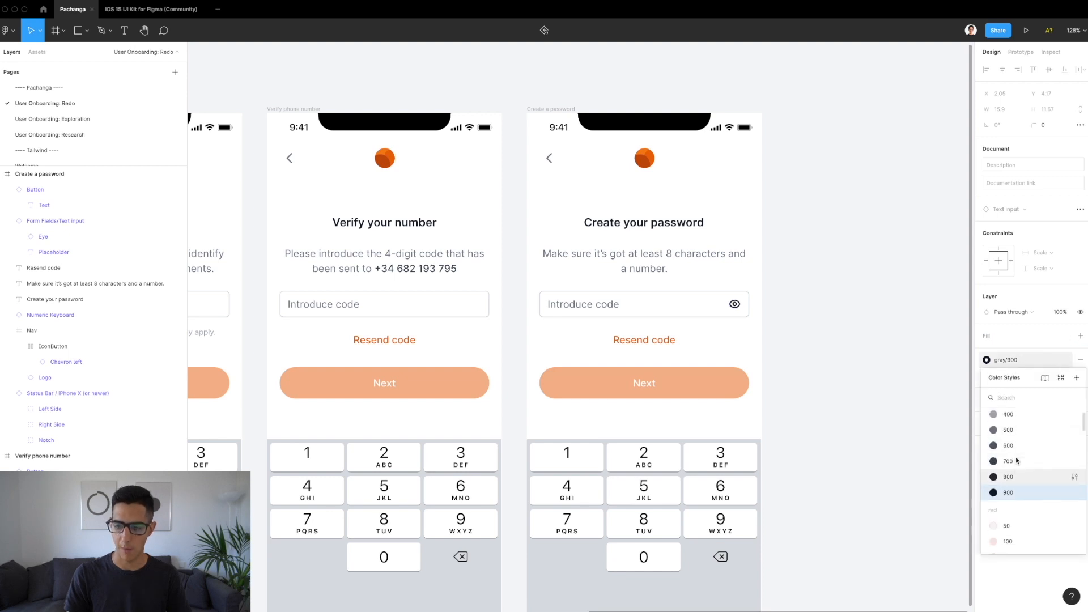
left_click(1010, 439)
scroll(760, 317, "up", 5)
left_click(760, 319)
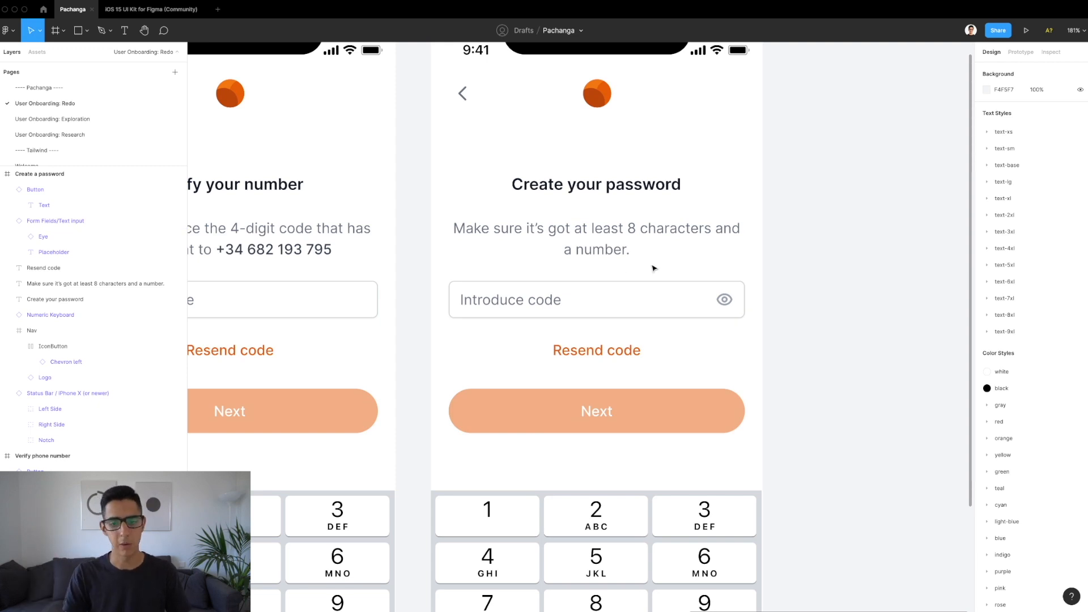
Step: Change the input field's placeholder text to 'Password'
left_click(607, 280)
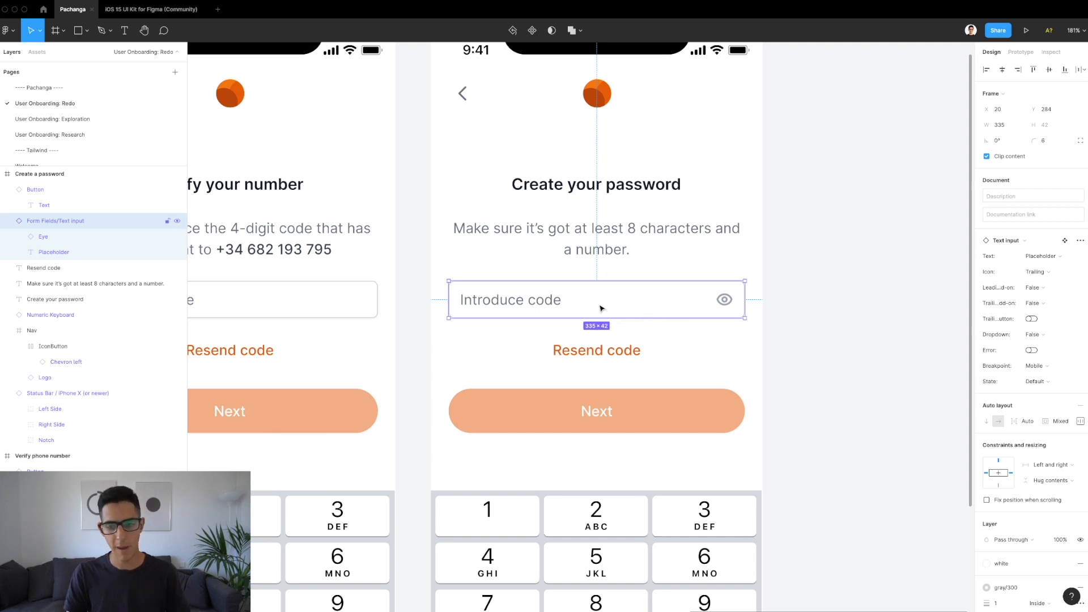
double_click(526, 311)
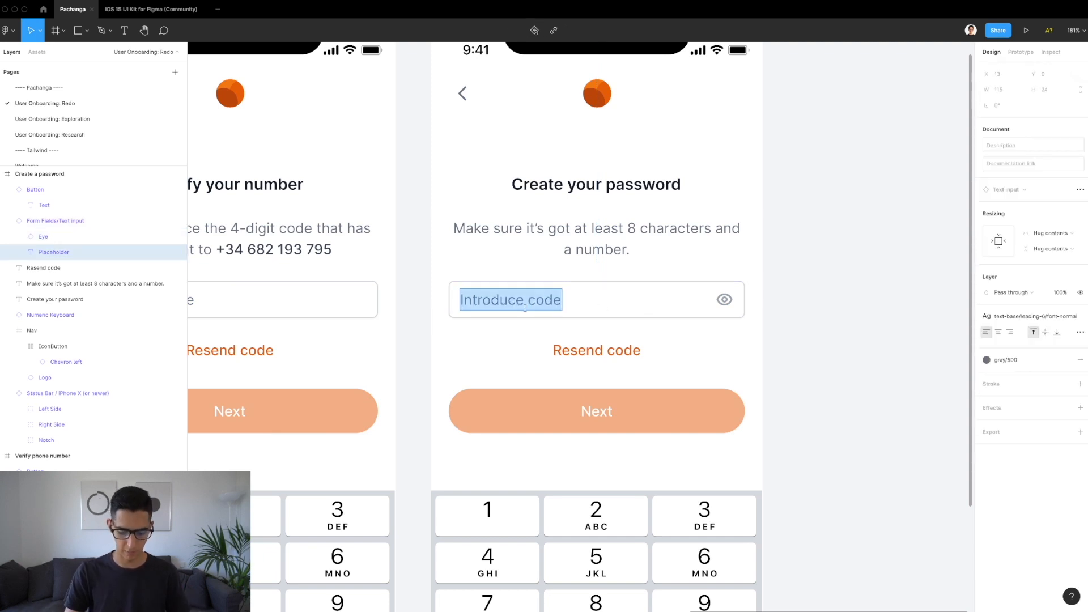
type("Password")
key("Escape")
key("Escape")
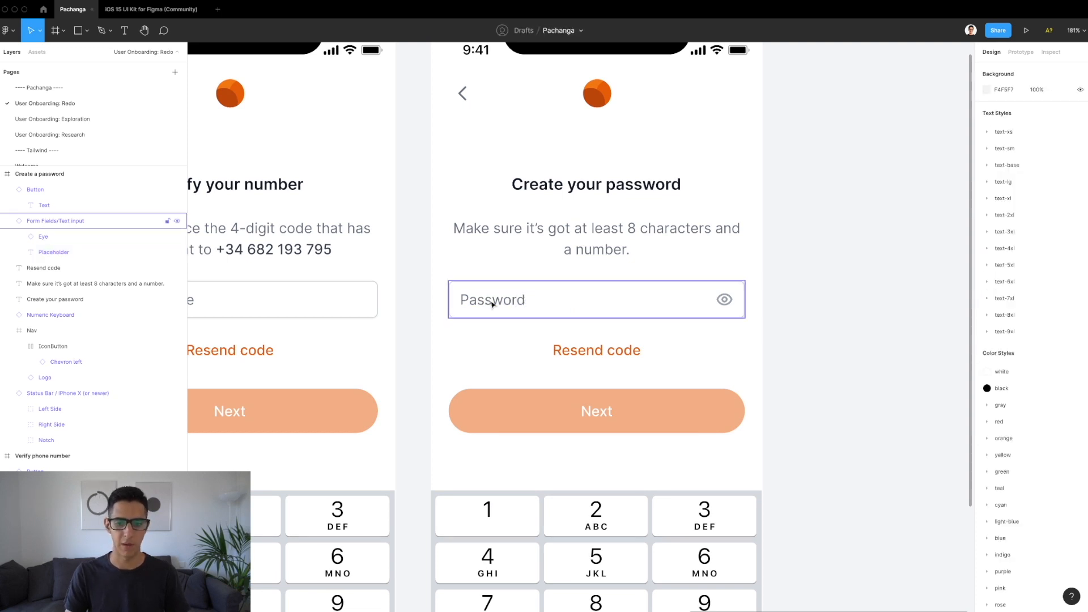
Step: Delete the Resend code link from the Create your password screen
left_click(619, 343)
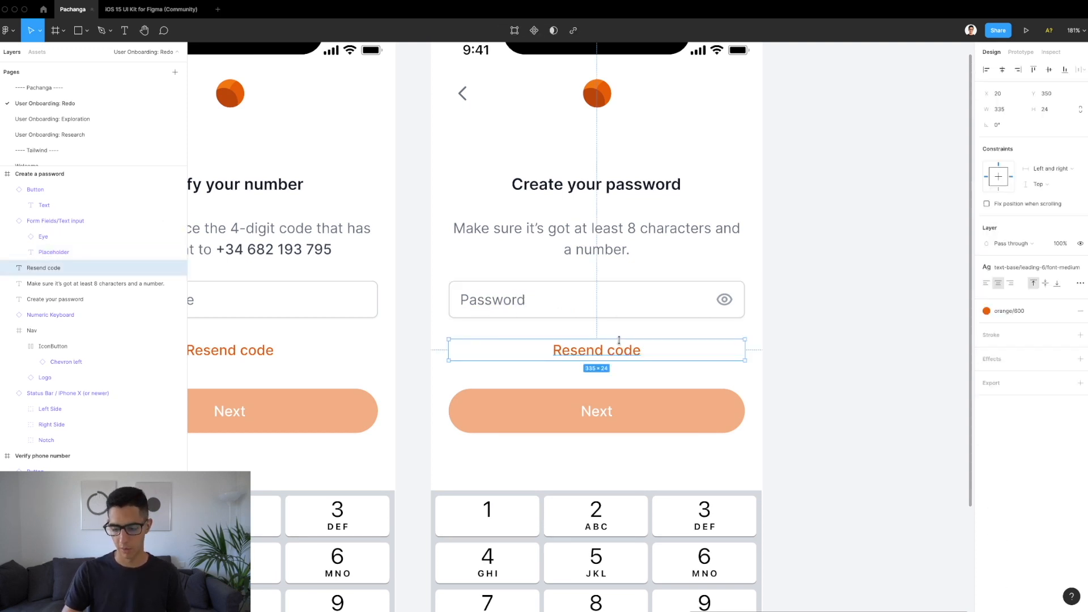
key("Delete")
scroll(621, 343, "down", 5)
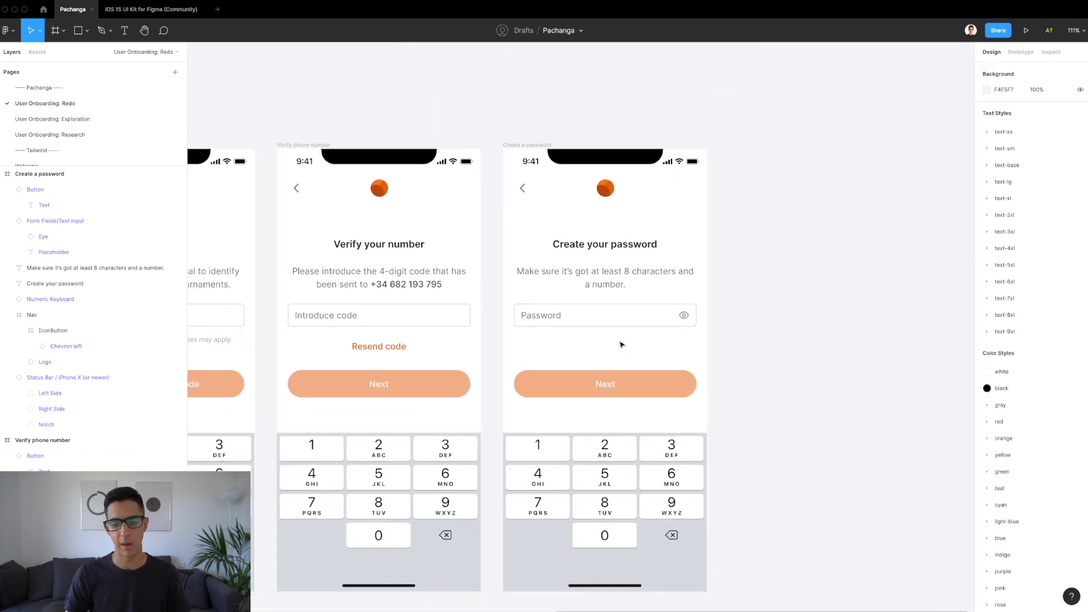
Step: Delete the Numeric Keyboard instance from the password screen
scroll(604, 453, "down", 2)
left_click(545, 372)
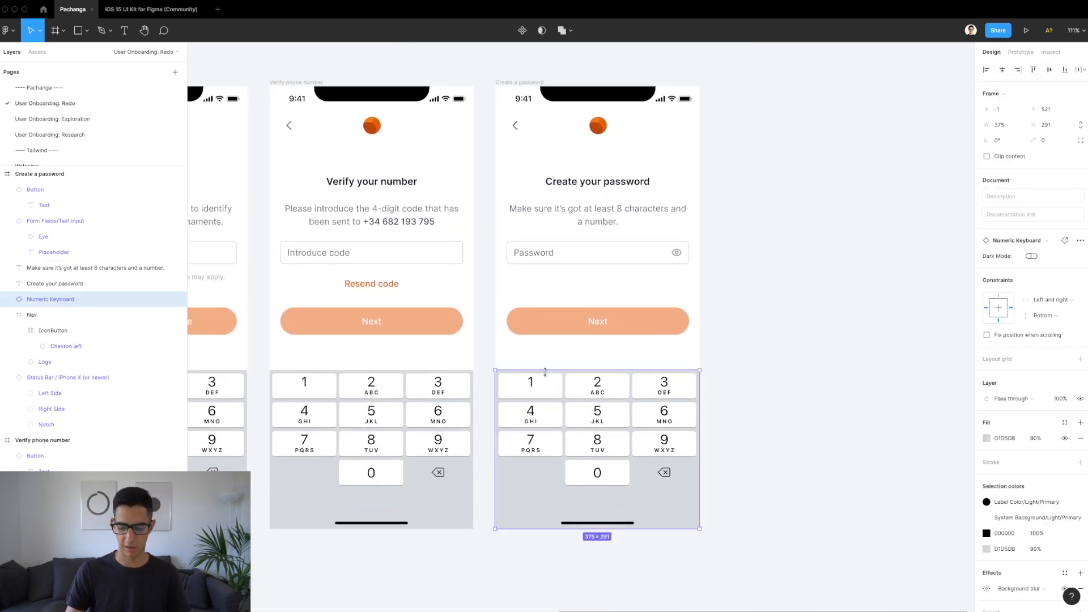
key("Delete")
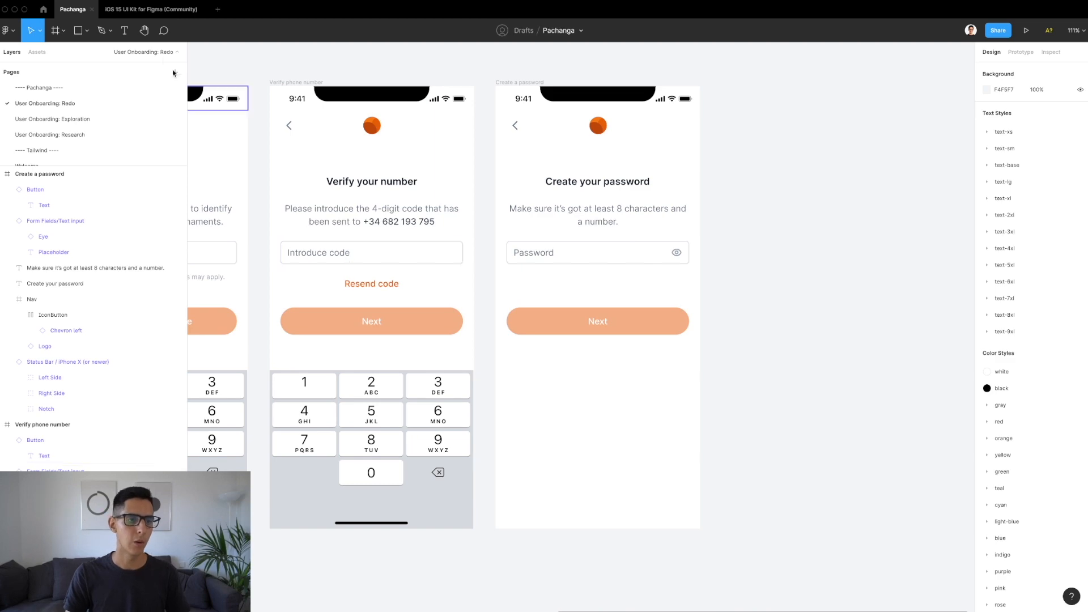
Step: Switch to the iOS 15 UI Kit for Figma file and browse its Alphabetic Keyboard components
left_click(151, 10)
scroll(472, 226, "down", 10)
scroll(472, 227, "up", 2)
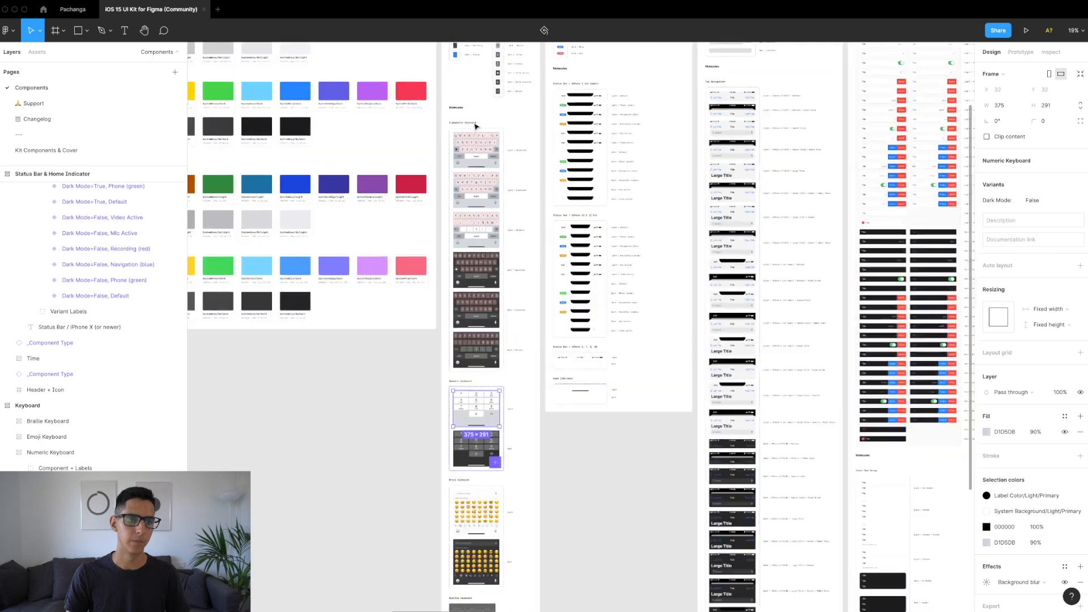
scroll(475, 125, "up", 8)
Step: Select the light lowercase keyboard variant and hide the layout grid on its q–p row
left_click(480, 211)
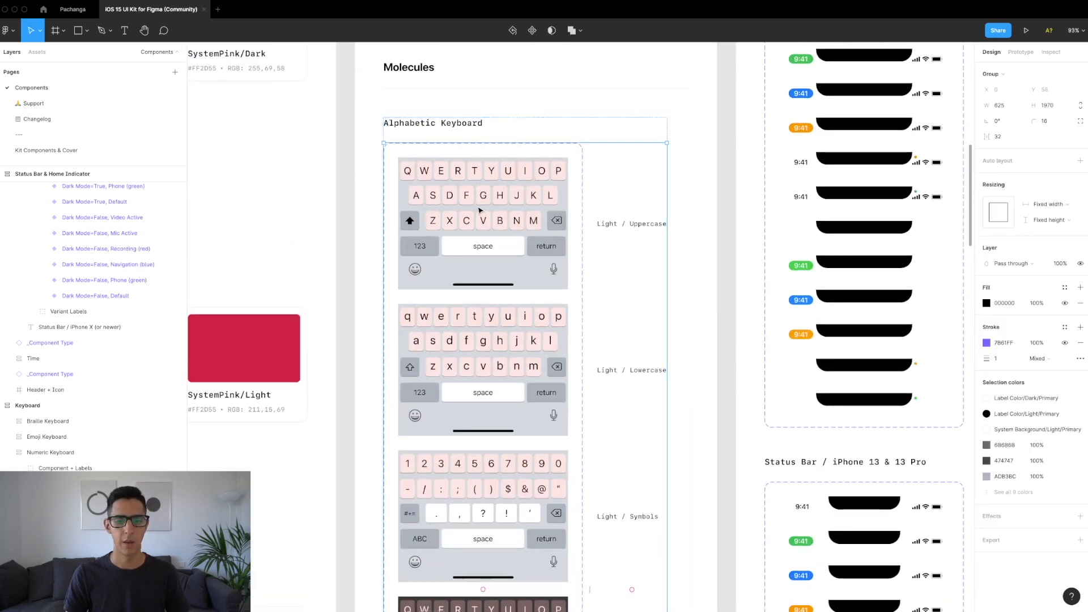
left_click(476, 369)
left_click(476, 369)
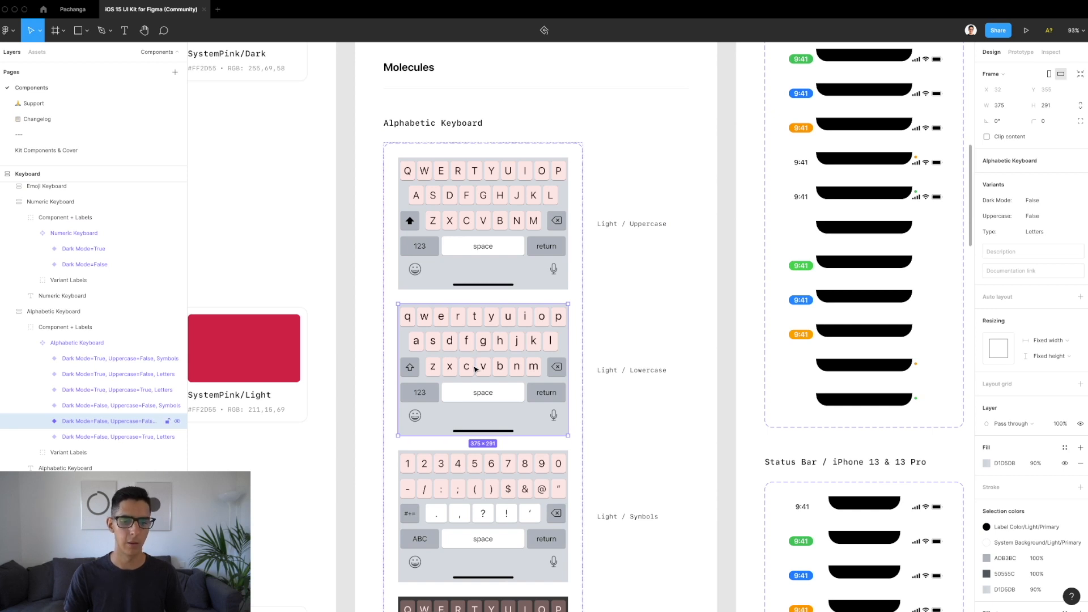
scroll(472, 319, "up", 5)
left_click(473, 322)
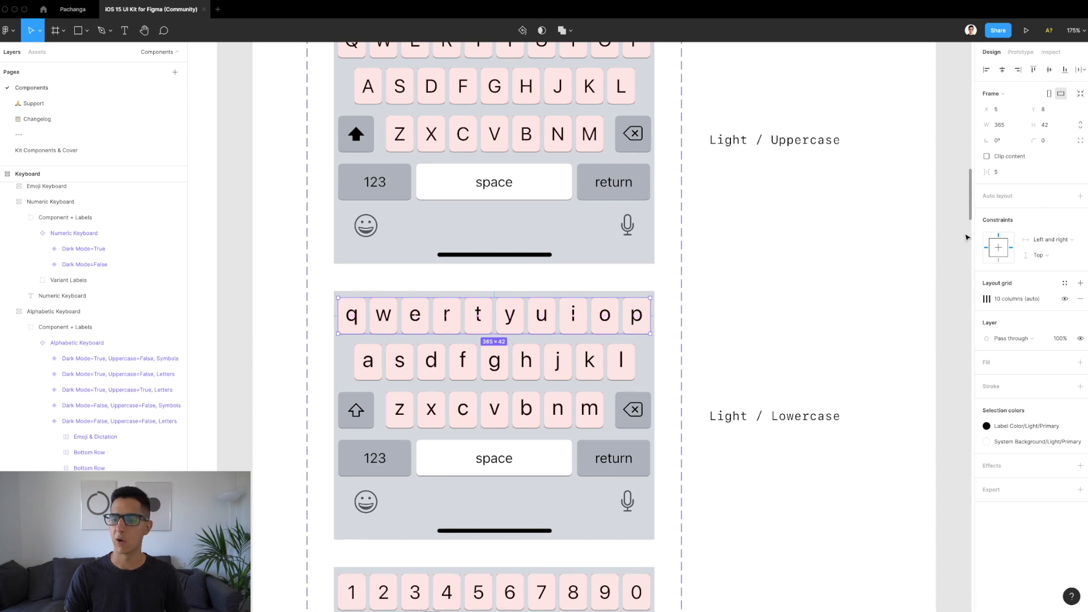
left_click(1065, 299)
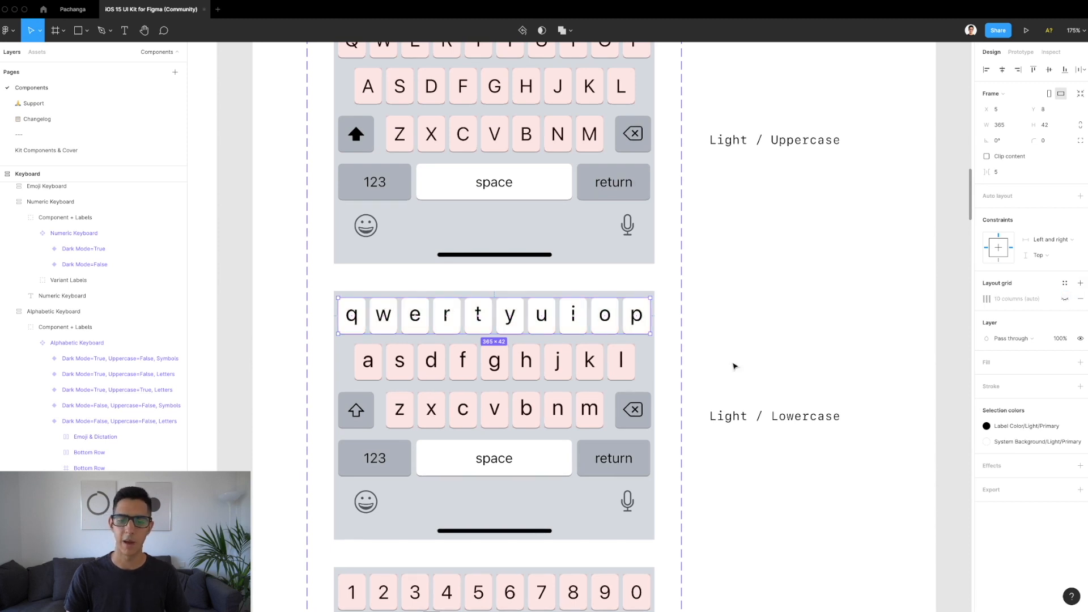
Step: Hide the layout grids on the a–l and z–m key rows
double_click(558, 363)
key("Escape")
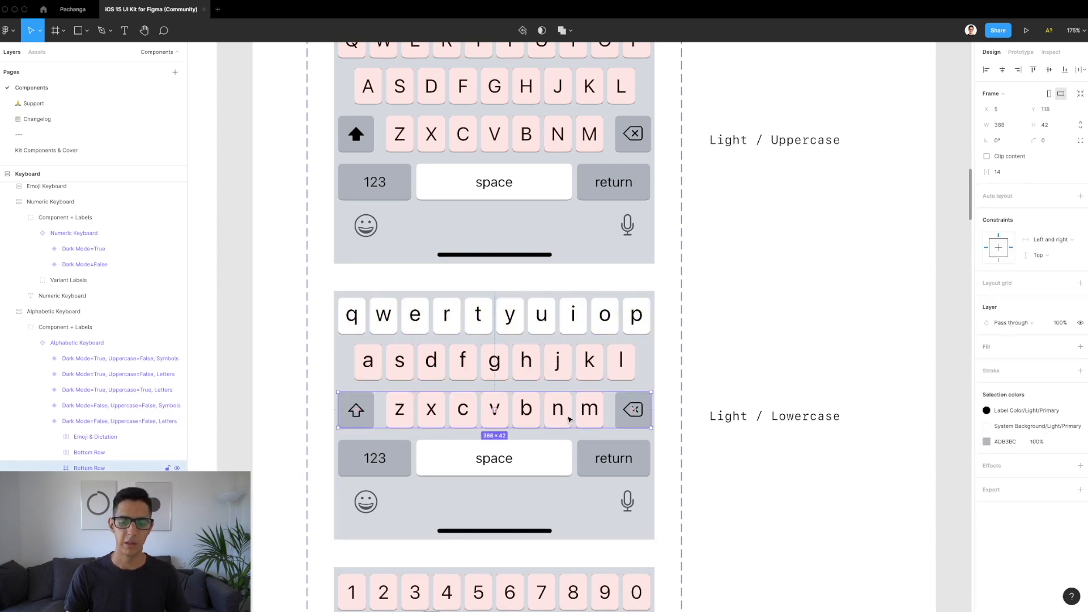
left_click(560, 369)
left_click(1064, 300)
key("Tab")
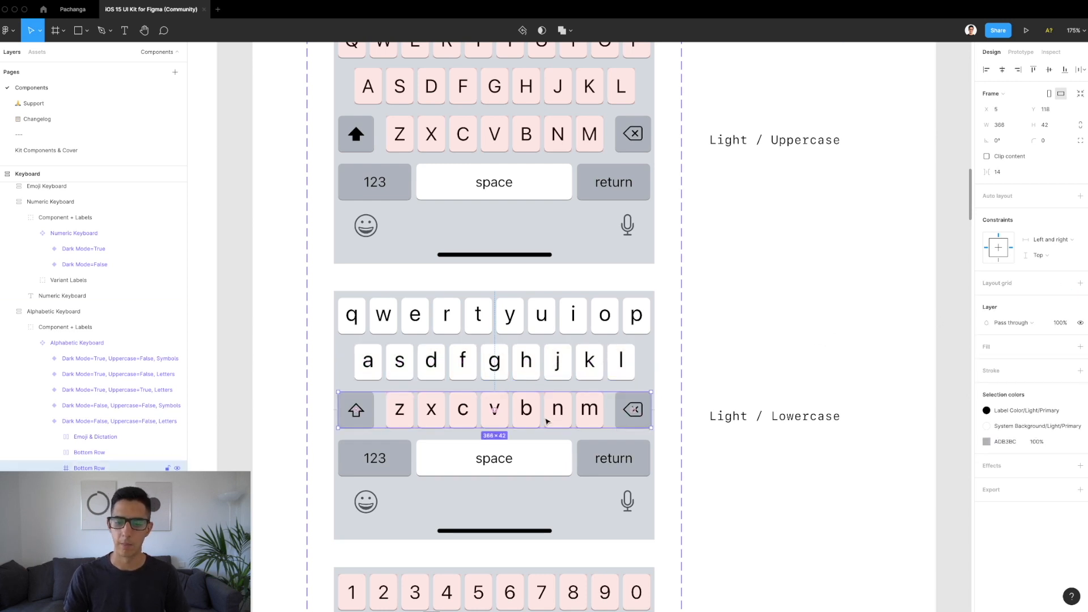
key("Return")
left_click(1064, 300)
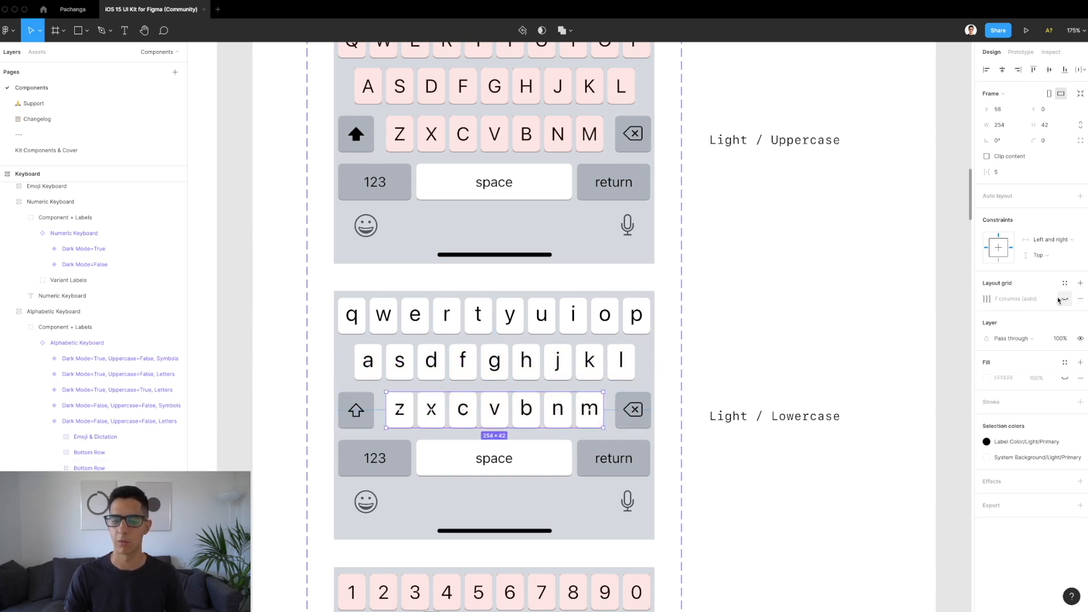
Step: Select the light lowercase keyboard variant and return to the Pachanga onboarding file
left_click(662, 335)
left_click(603, 343)
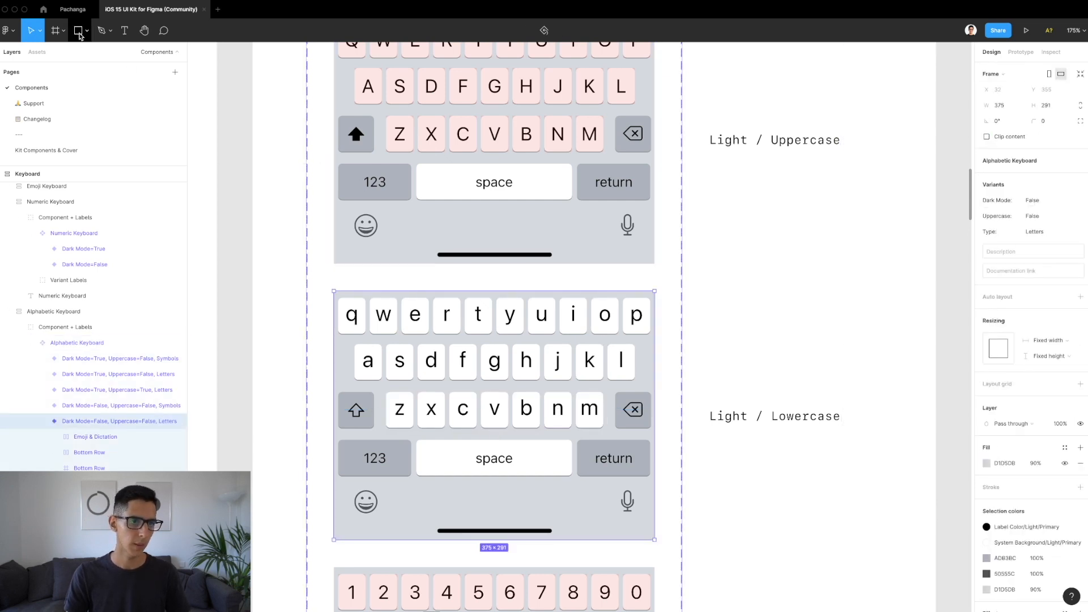
left_click(72, 10)
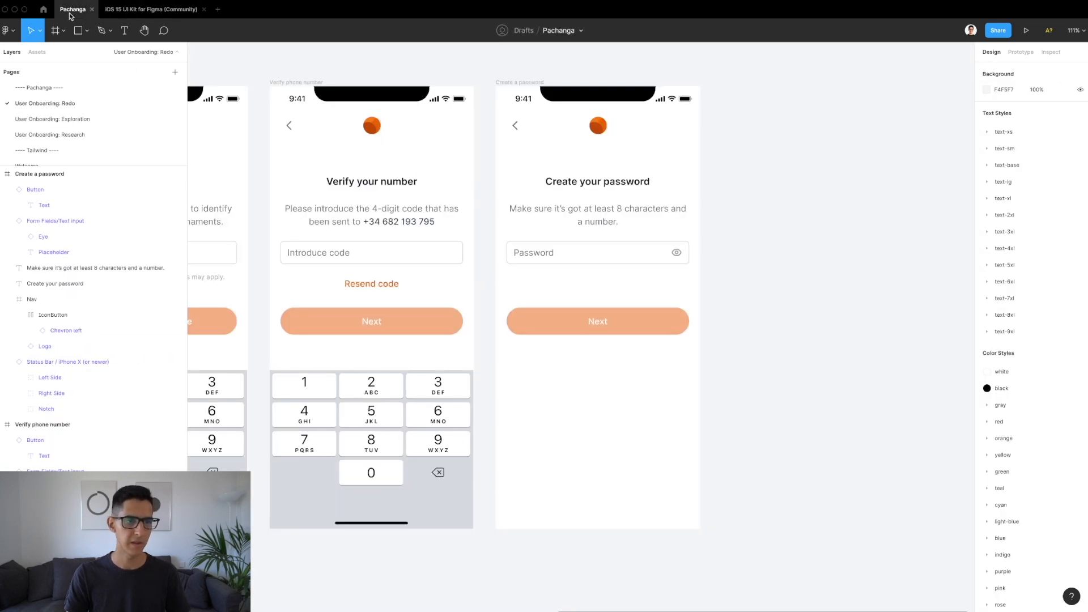
Step: Paste the Alphabetic Keyboard into the Create a password screen, aligned to its bottom and left edges
left_click(531, 82)
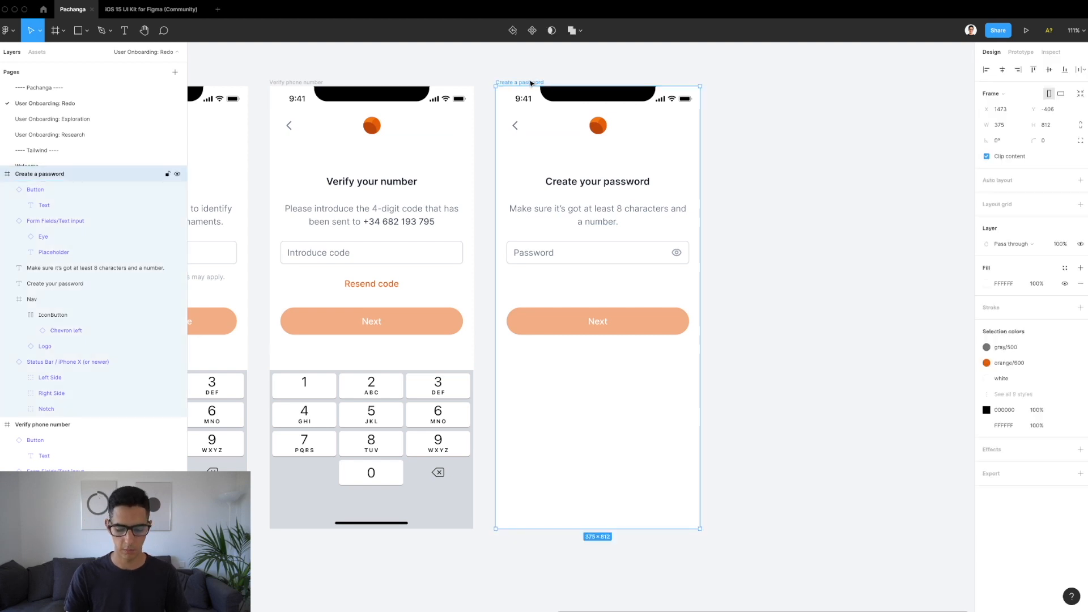
key("ctrl+v")
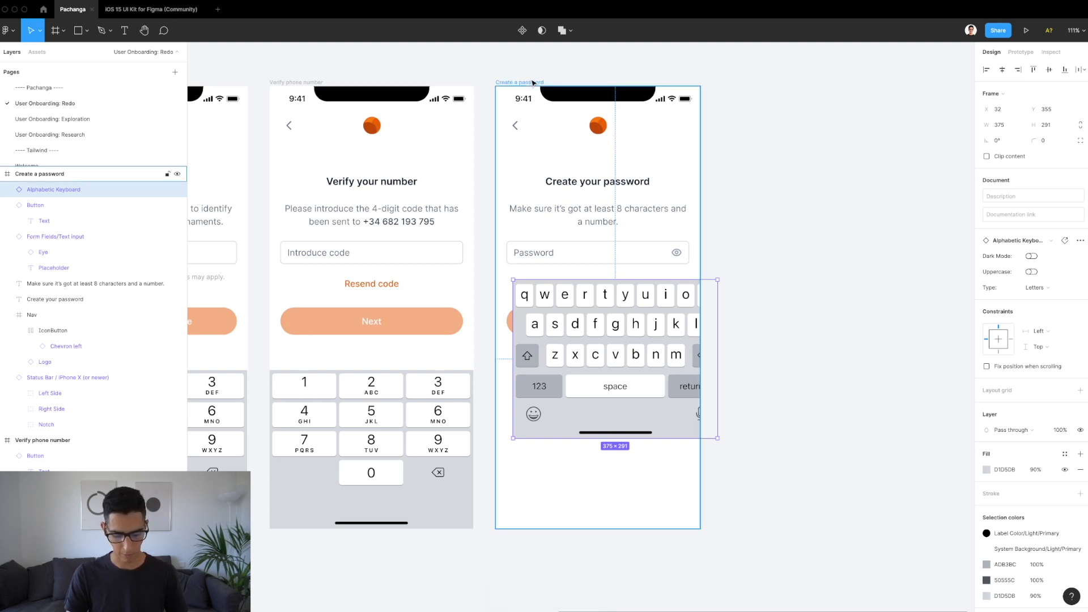
key("alt+s")
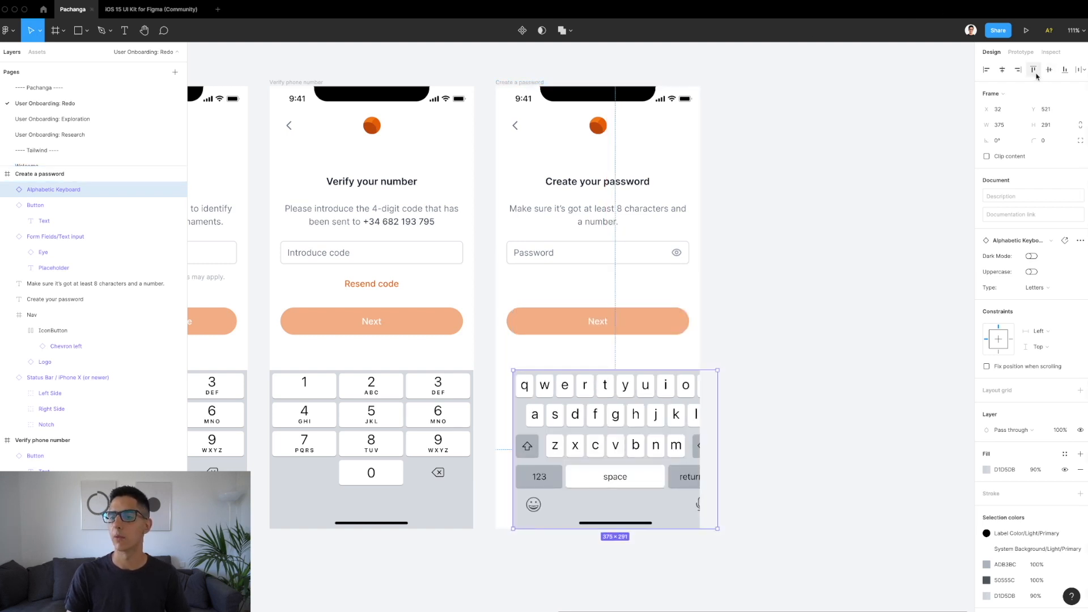
left_click(1003, 70)
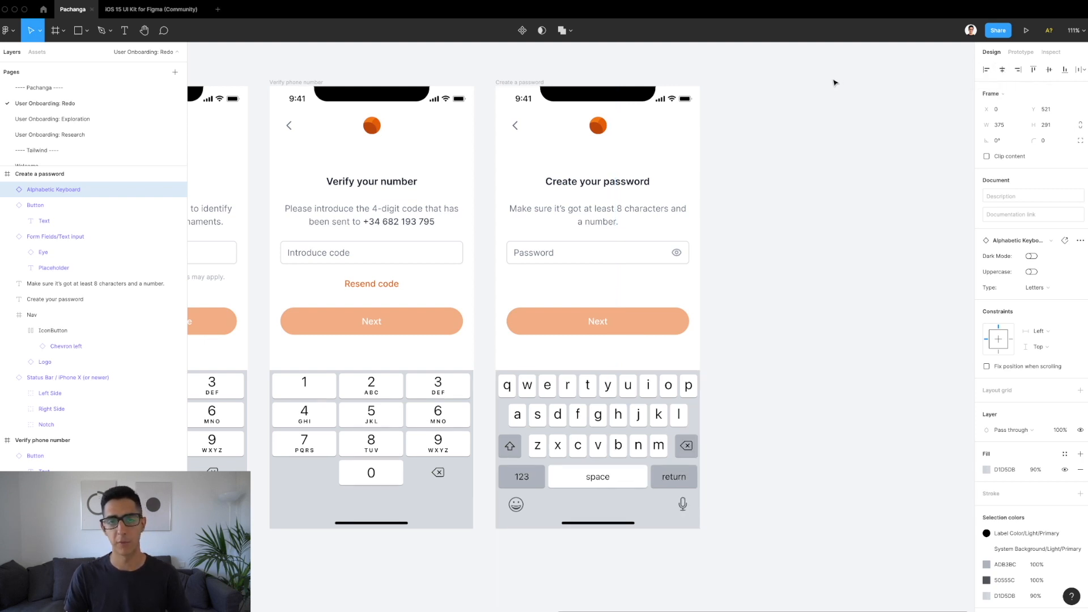
Step: Set the keyboard's constraints to Left and right horizontally and Bottom vertically
left_click(1002, 352)
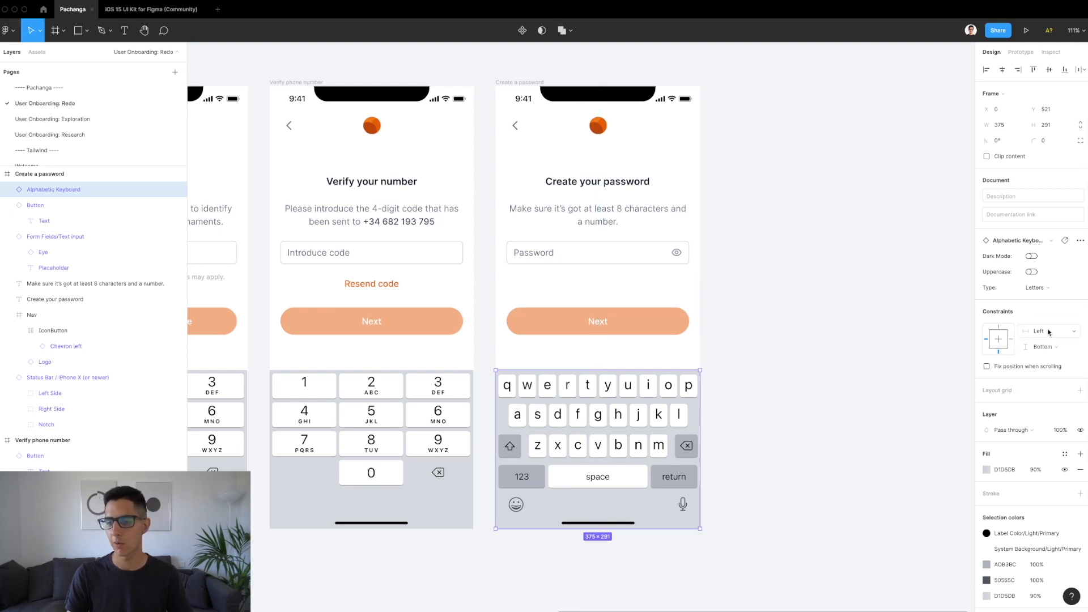
left_click(1042, 330)
left_click(1058, 359)
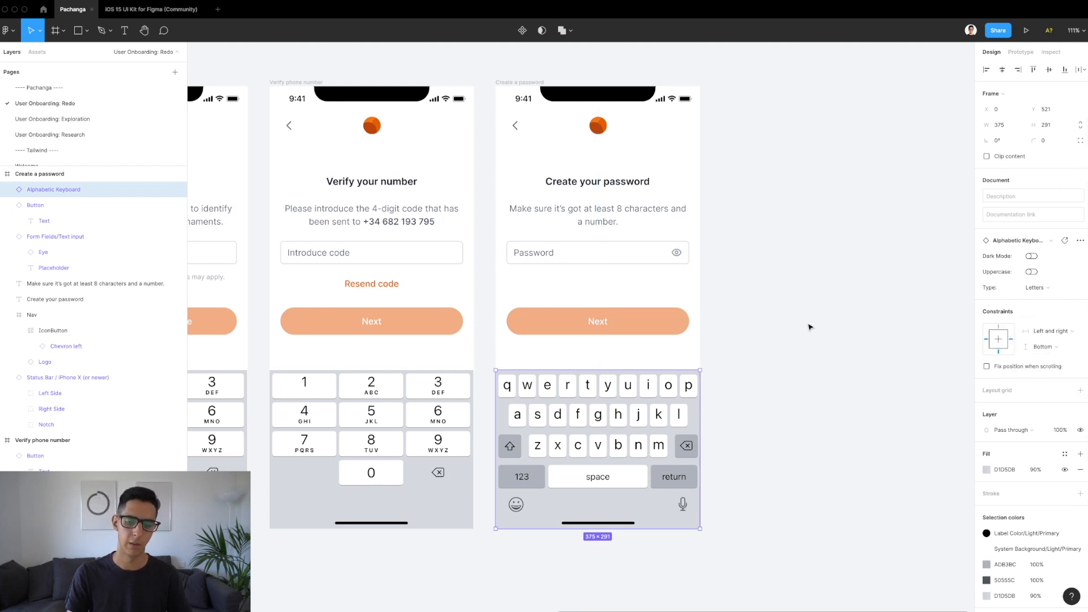
scroll(809, 327, "down", 3)
left_click(810, 327)
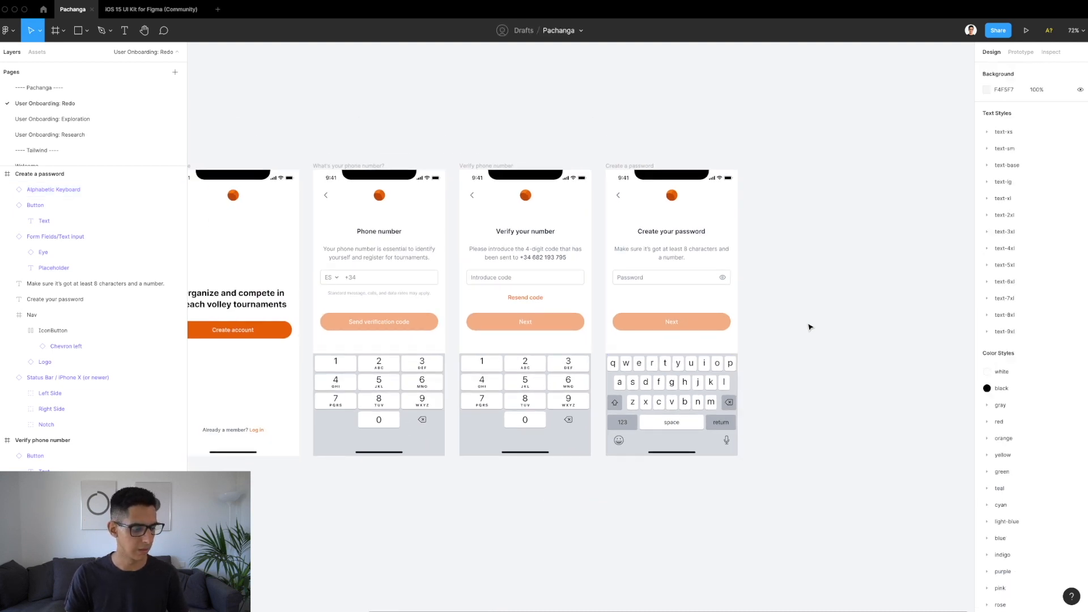
Step: Nudge the Next button up with Shift+Up so it sits at Y 350 below the Password field
left_click(721, 316)
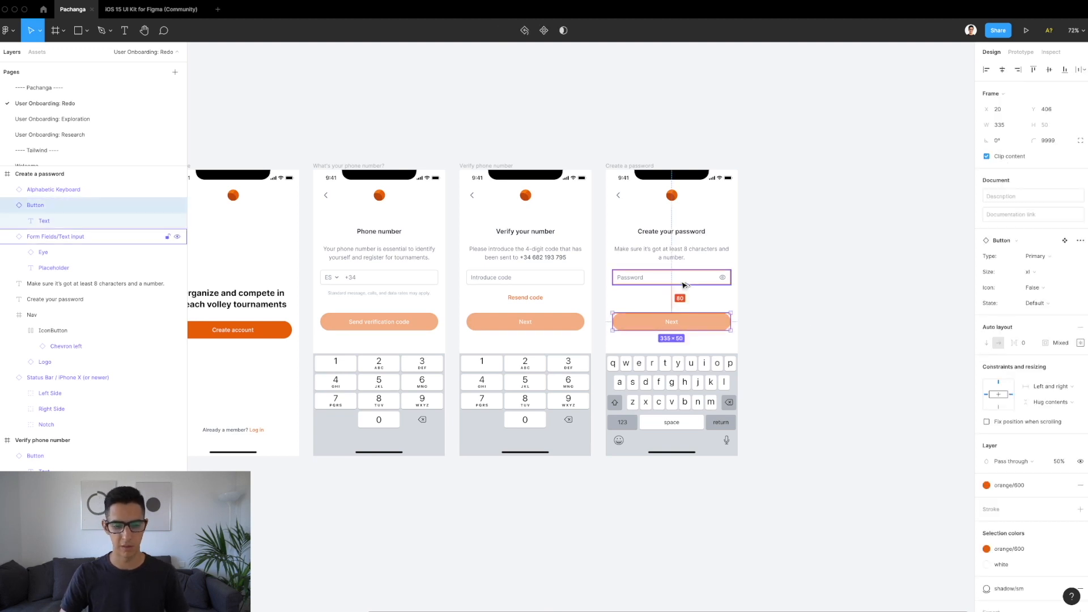
key("shift+Up")
key("shift+Up")
key("shift+Up")
key("shift+Up")
key("shift+Up")
key("shift+Up")
key("shift+Up")
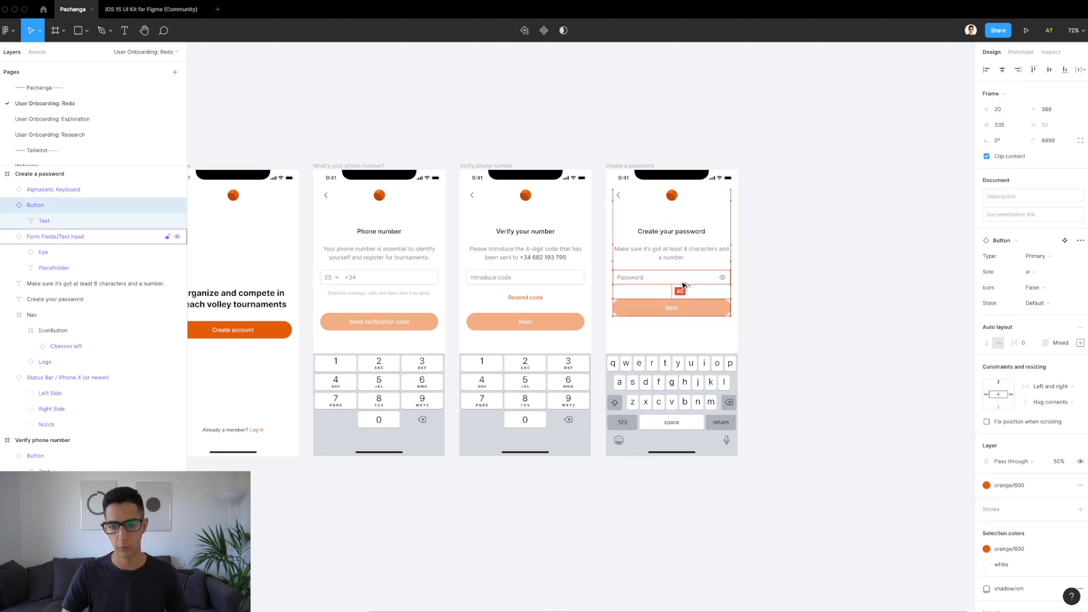
scroll(684, 285, "up", 5)
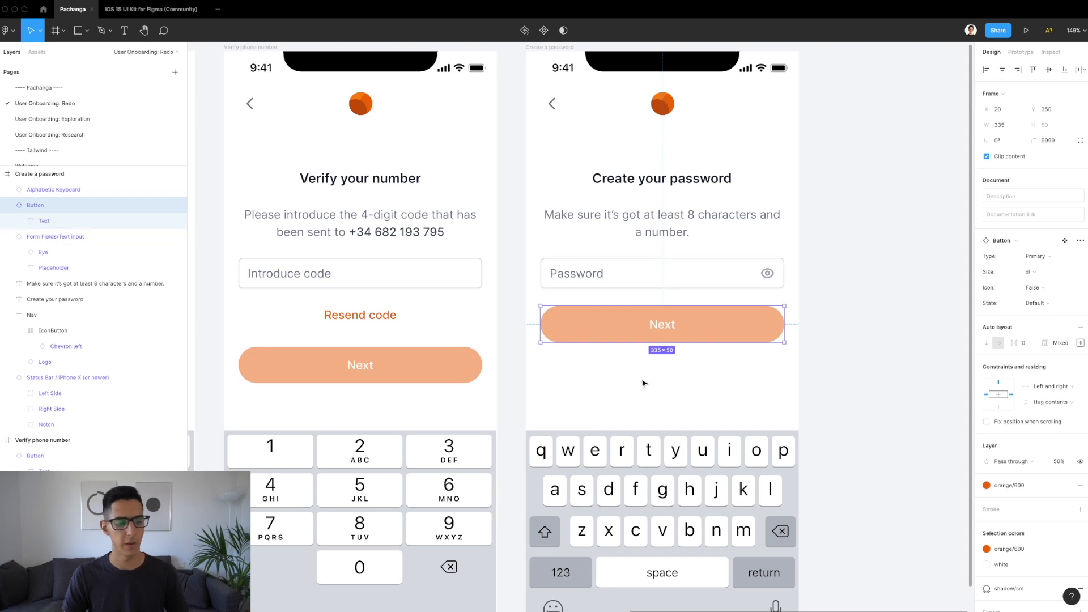
Step: Measure the Next button's distances to the frame edges, then open the User Onboarding: Exploration page
left_click(660, 389)
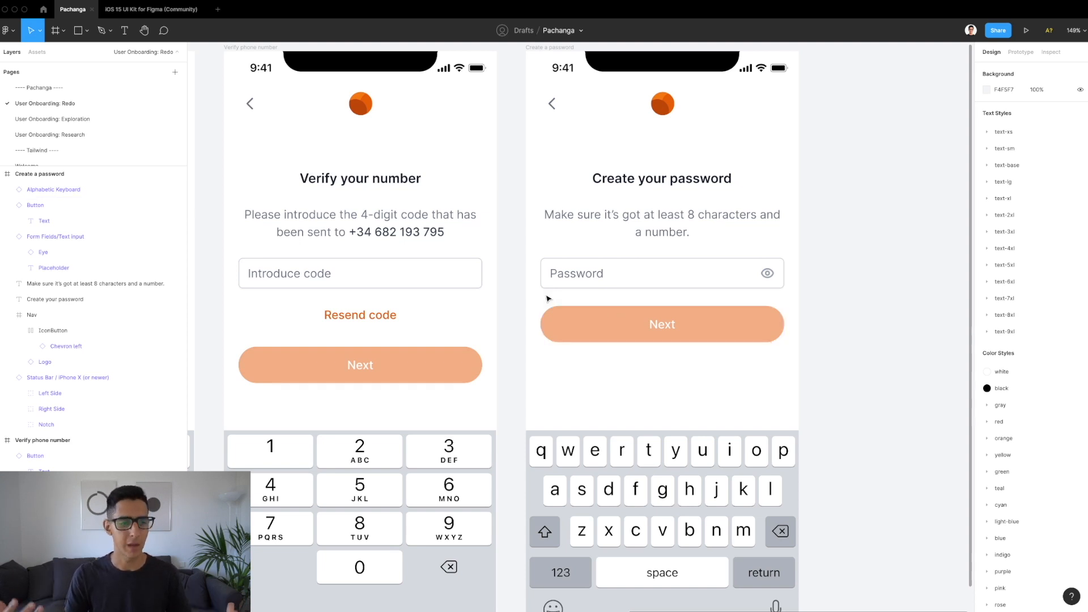
left_click(564, 321)
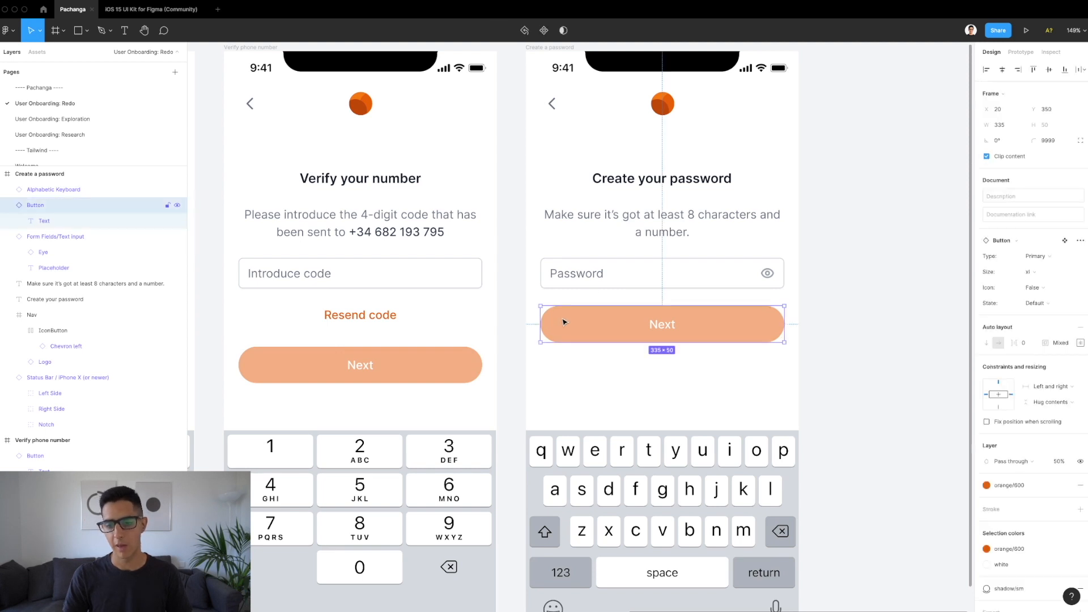
key("alt")
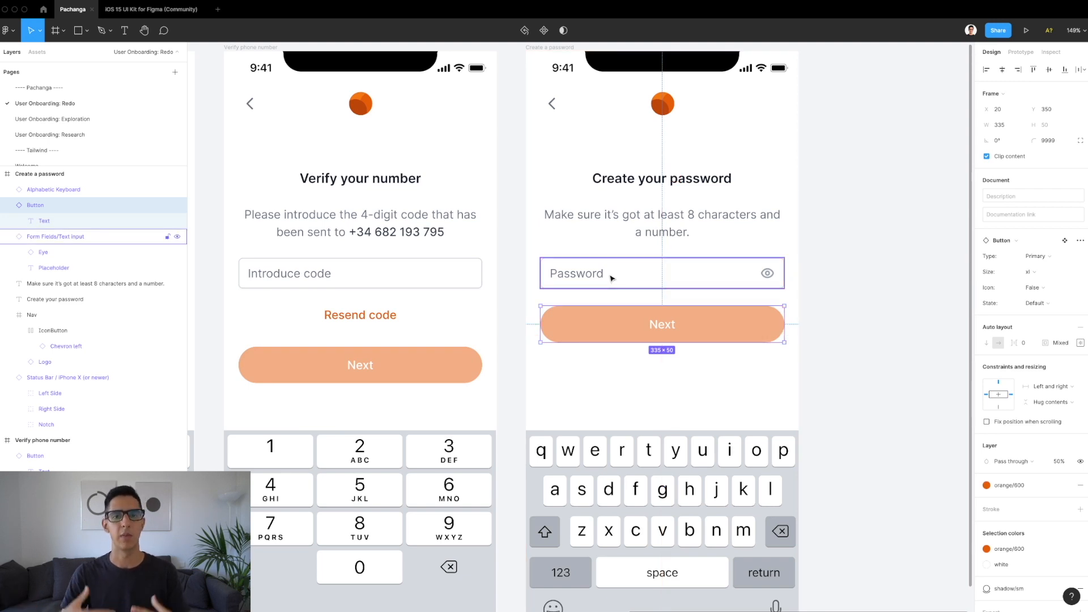
left_click(618, 375)
left_click(634, 326)
key("alt")
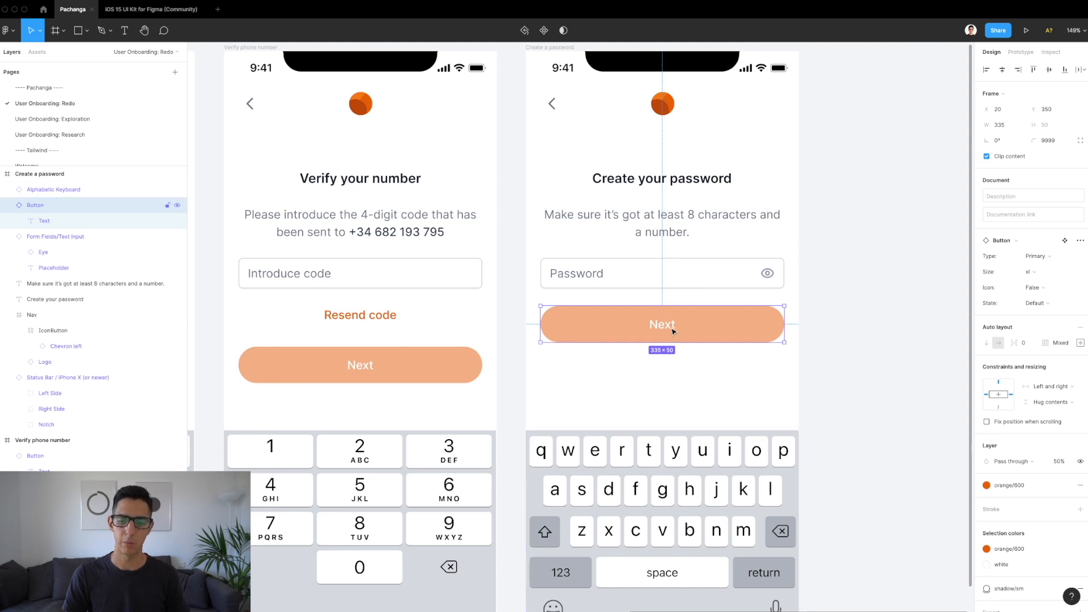
key("alt")
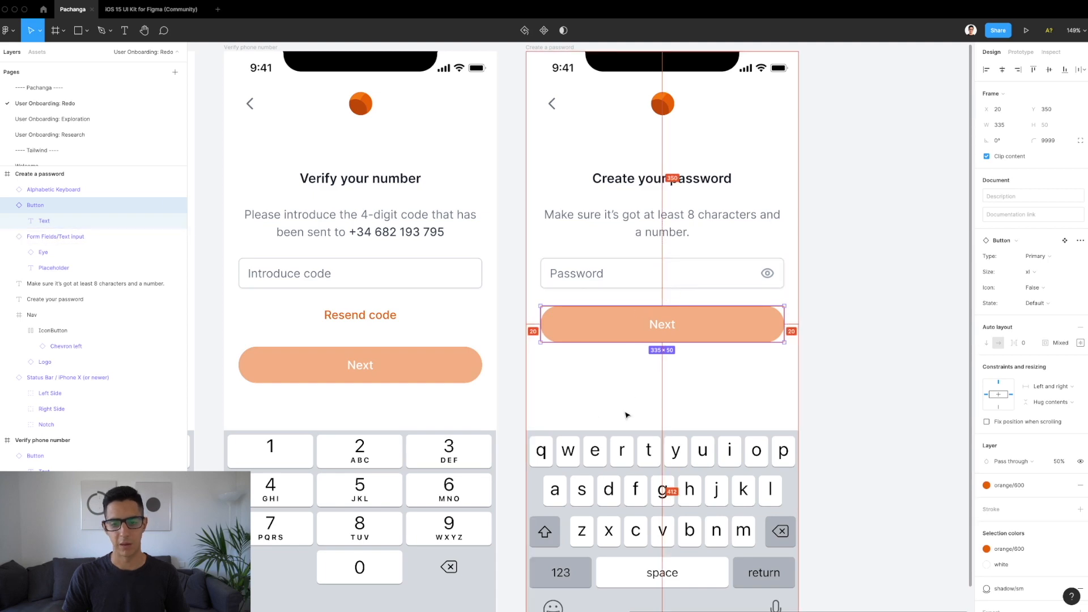
left_click(60, 119)
Step: Copy the Terms checkbox row from the Exploration page and paste it into the Redo page's Create a password screen
scroll(629, 381, "down", 2)
scroll(629, 381, "right", 2)
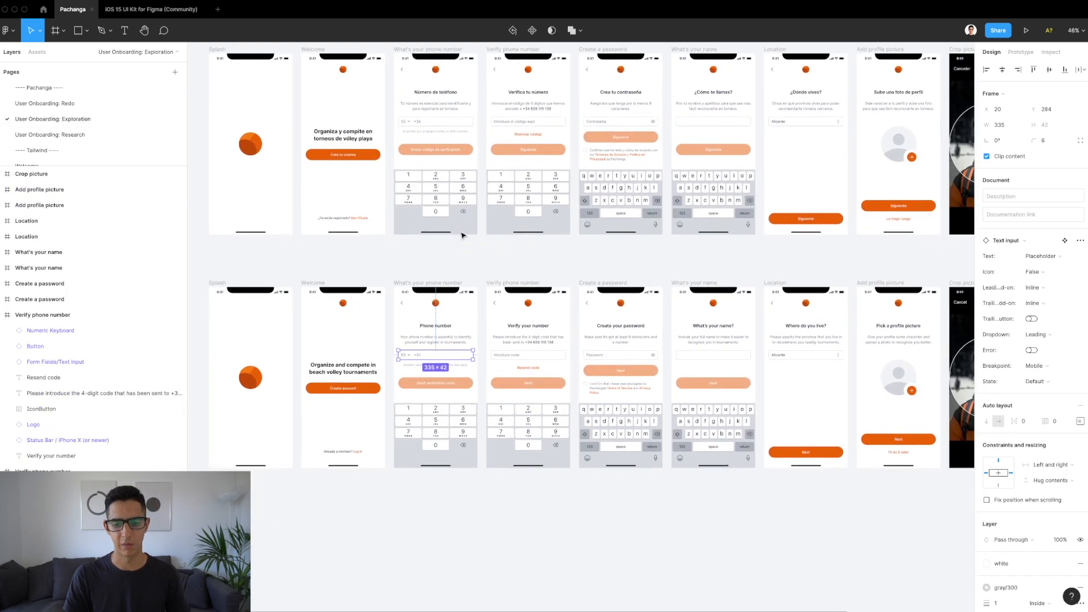
left_click(629, 380)
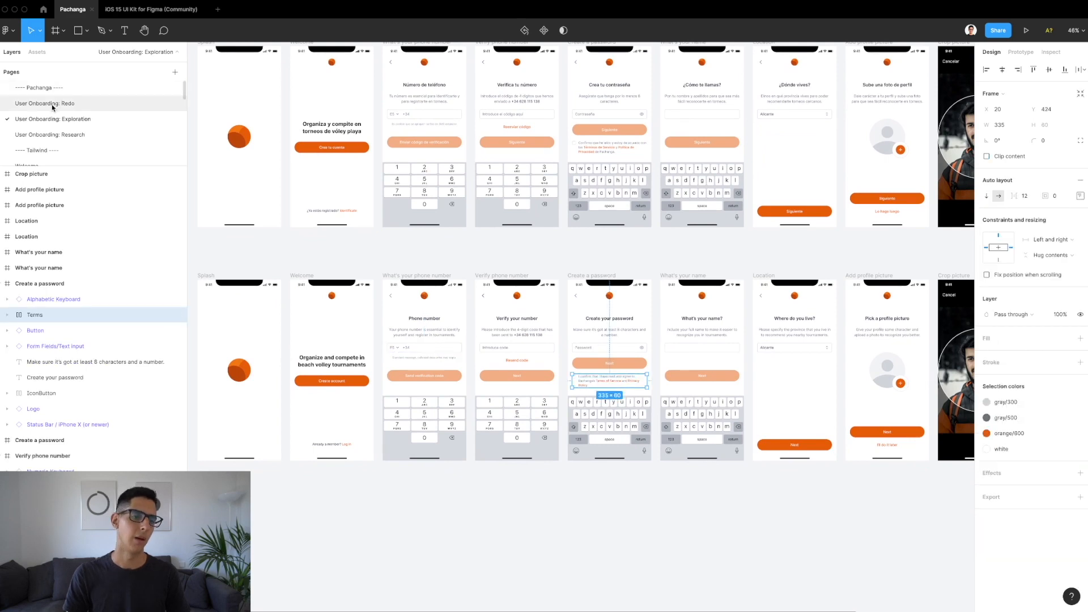
left_click(53, 105)
key("Escape")
key("super+v")
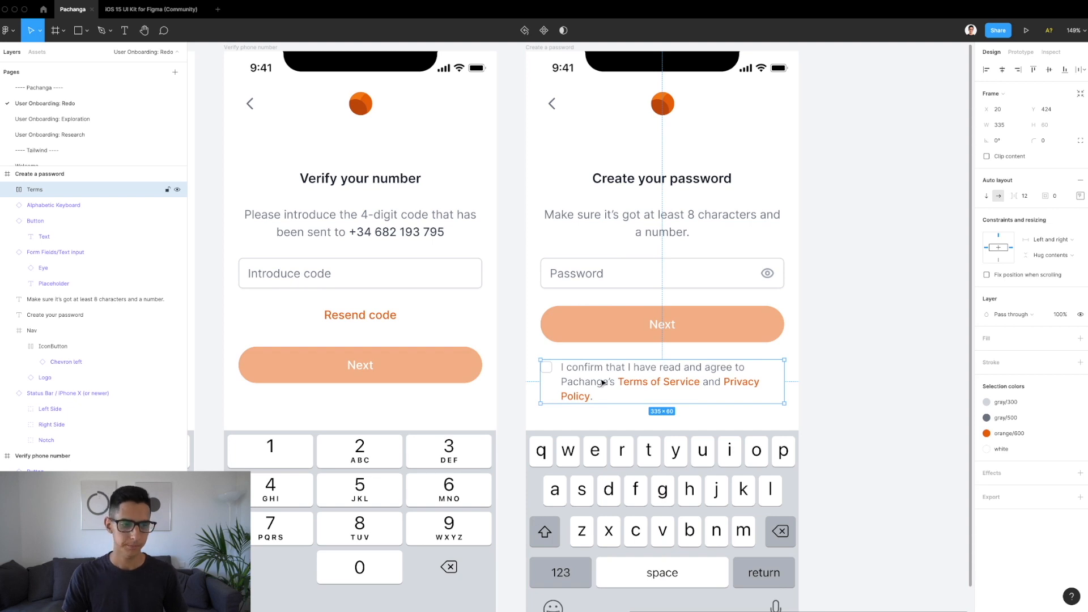
Step: Inspect the terms checkbox and the Terms of Service text without changing them
scroll(602, 383, "up", 5)
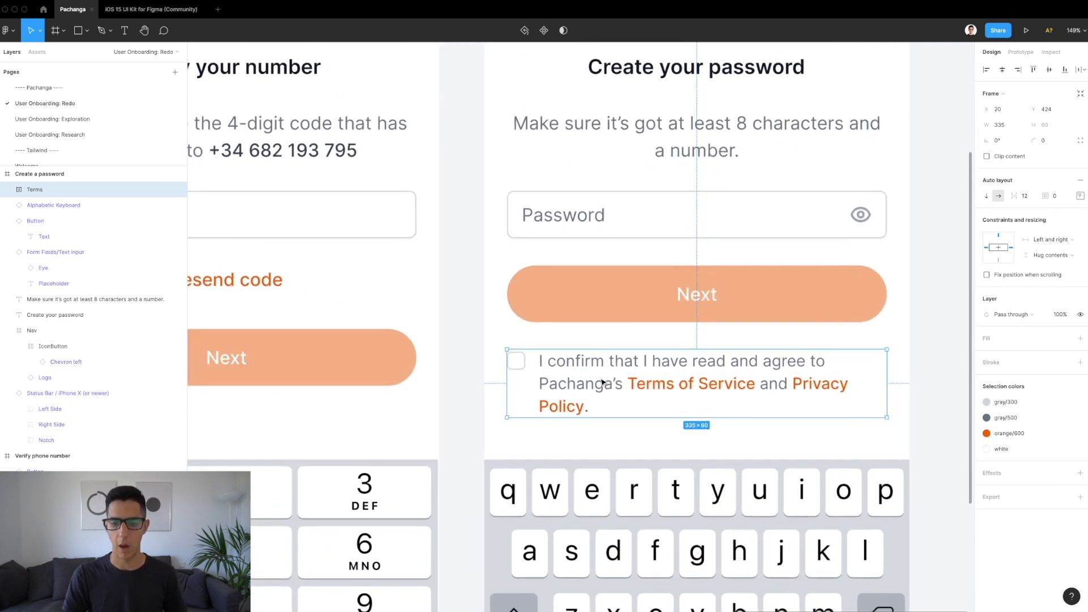
left_click(516, 365)
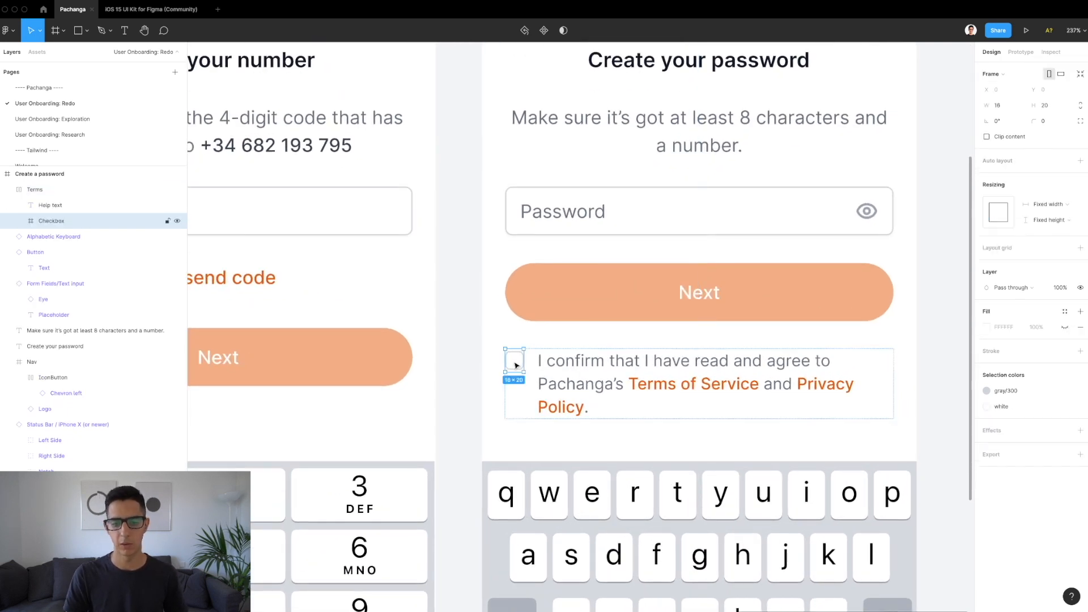
left_click(572, 359)
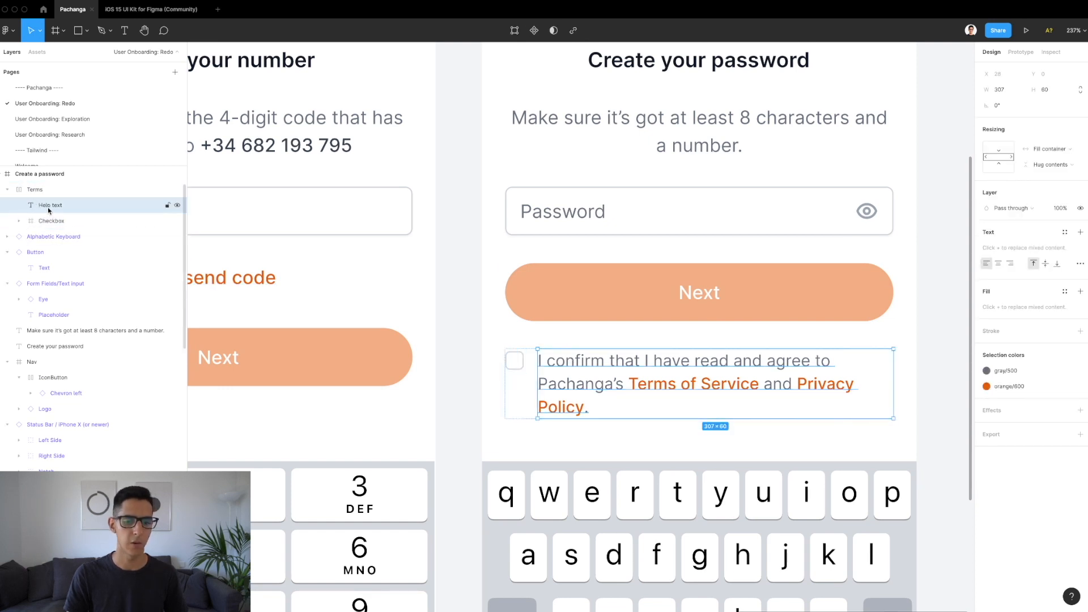
scroll(691, 384, "up", 3)
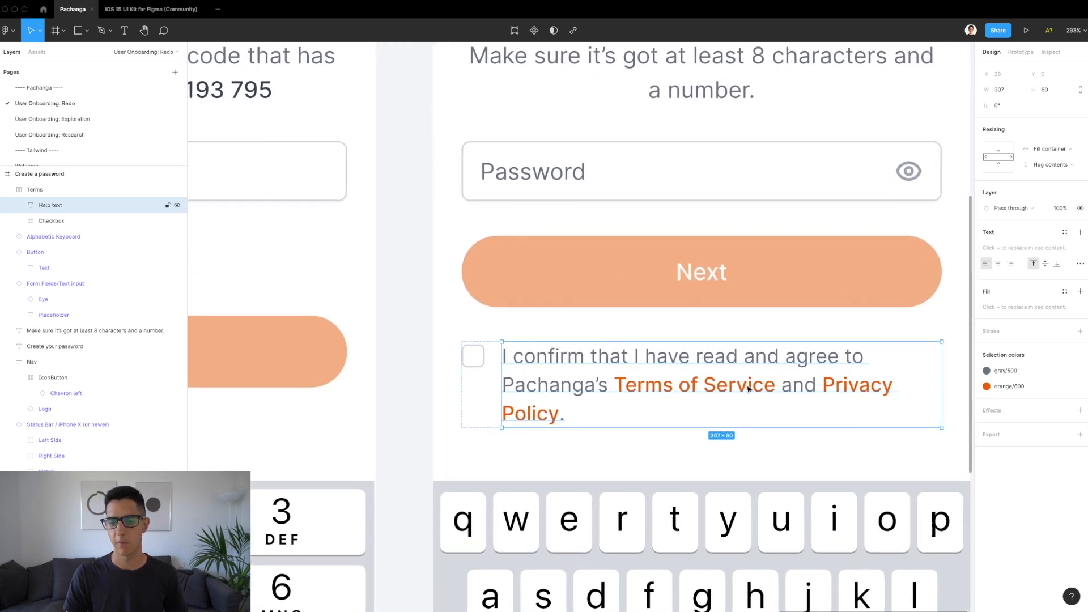
double_click(637, 391)
left_click(636, 384)
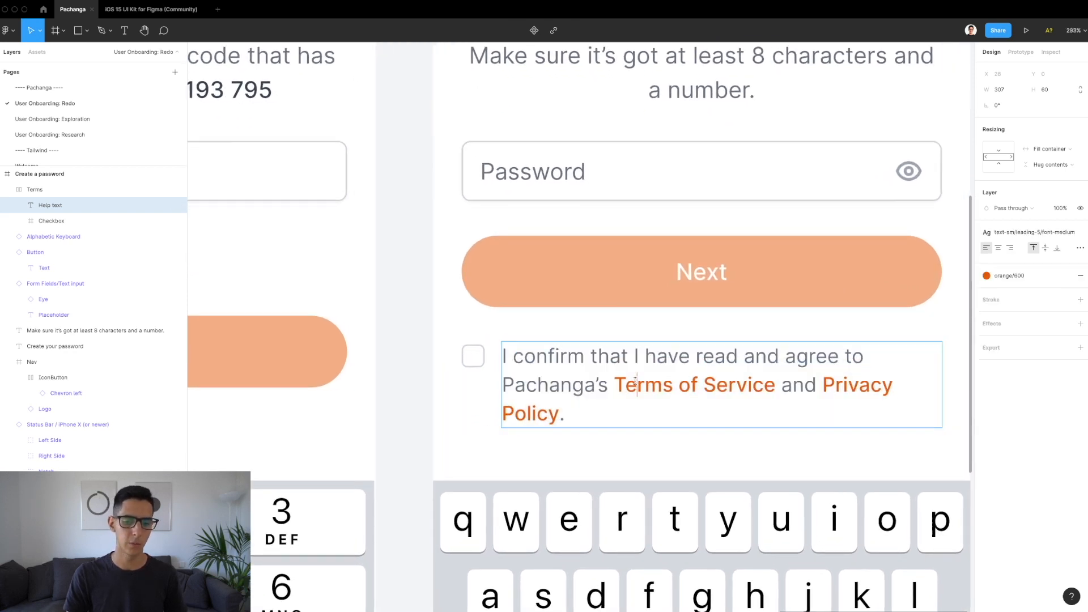
scroll(634, 381, "down", 2)
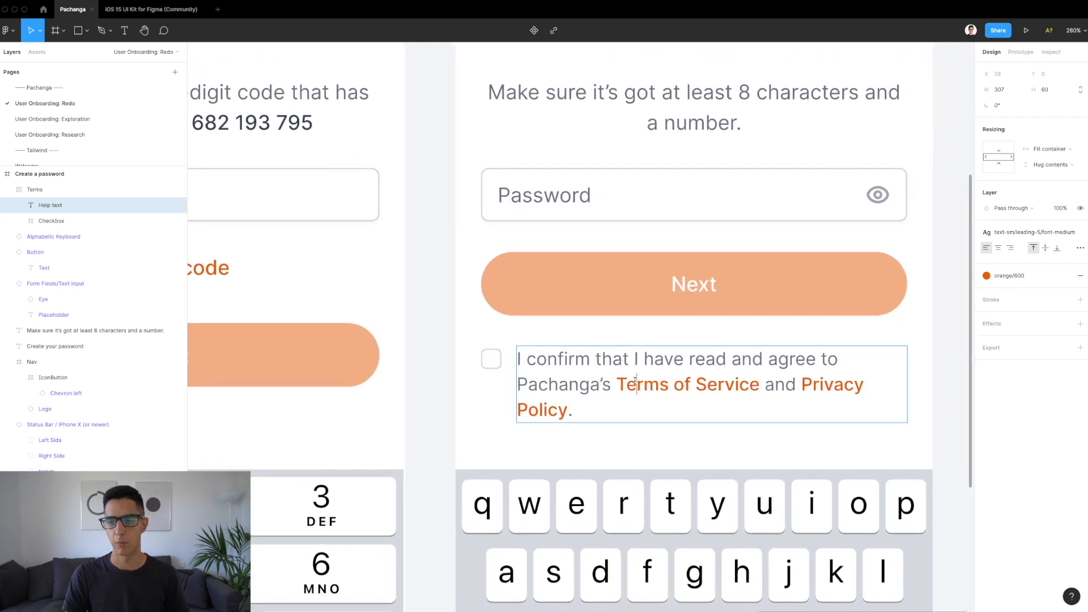
scroll(697, 317, "down", 5)
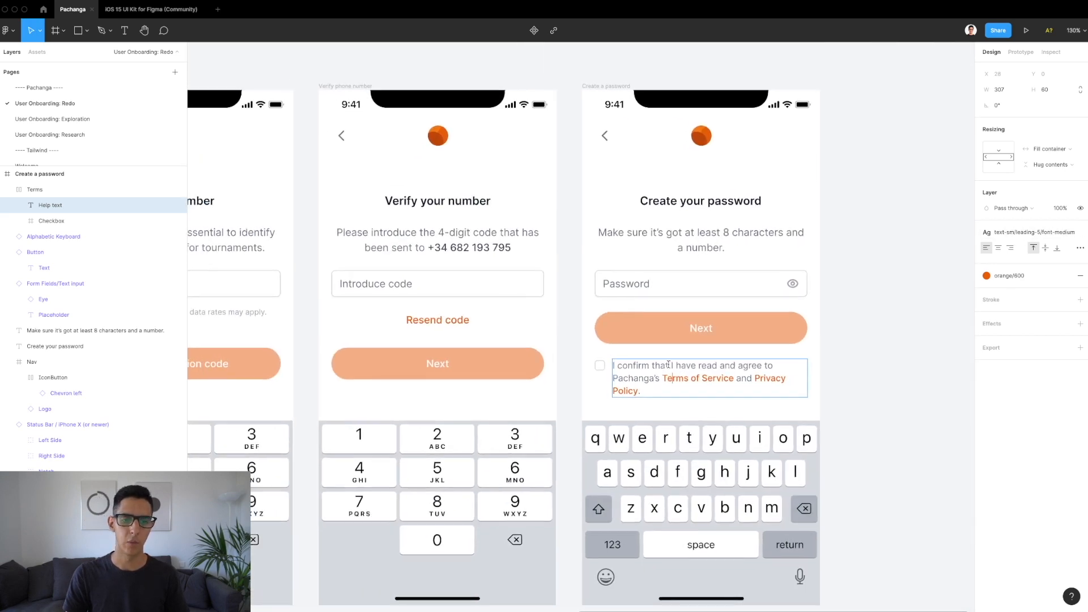
scroll(740, 340, "up", 4)
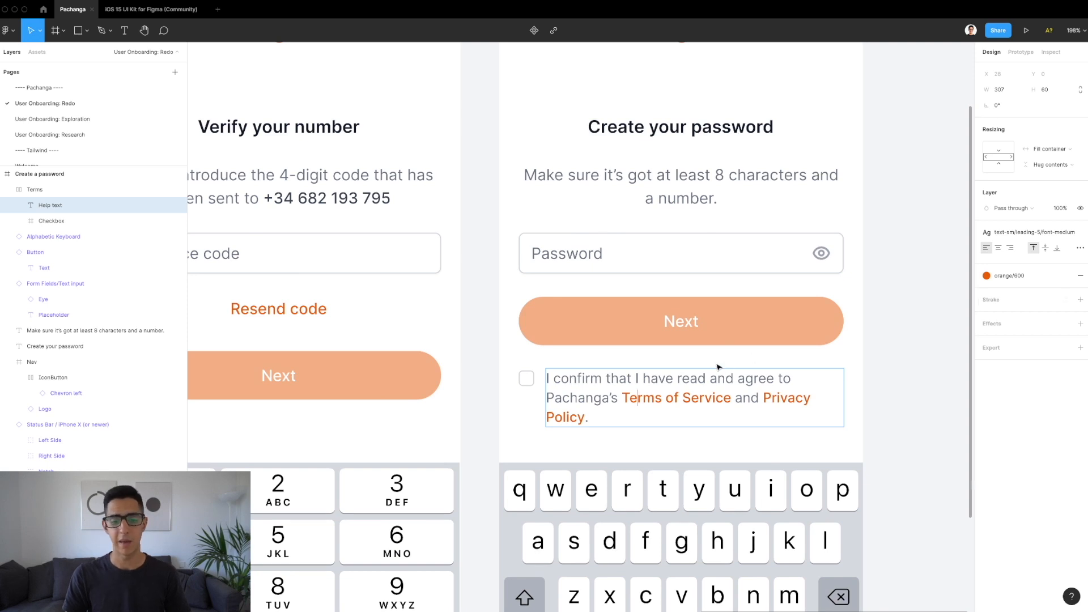
key("Escape")
Step: Select the checkbox's wrapper frame and the Checkbox input inside it
left_click(526, 388)
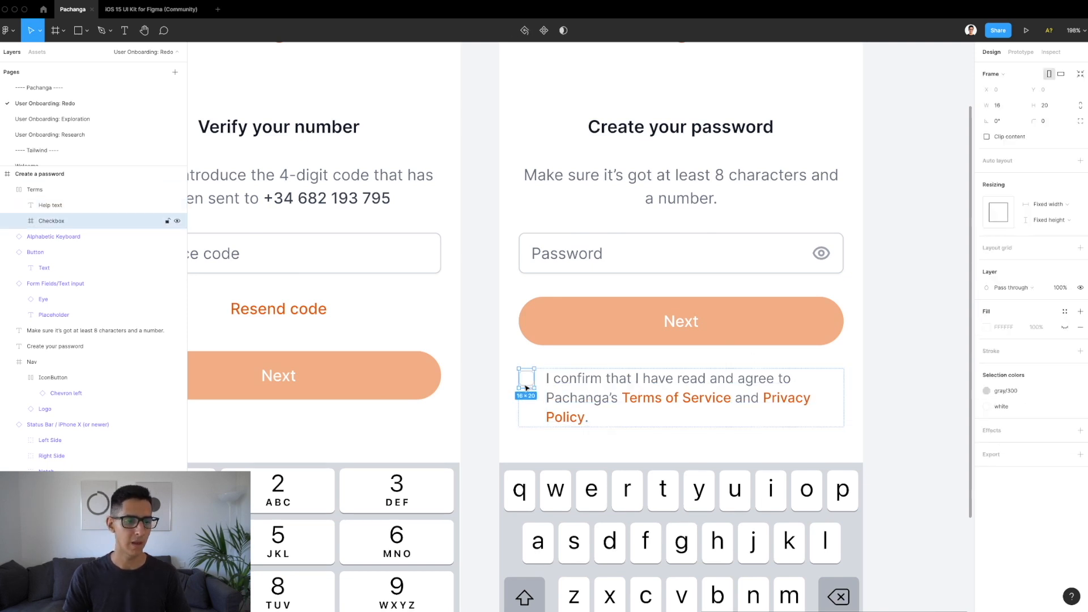
scroll(526, 387, "up", 5)
key("Return")
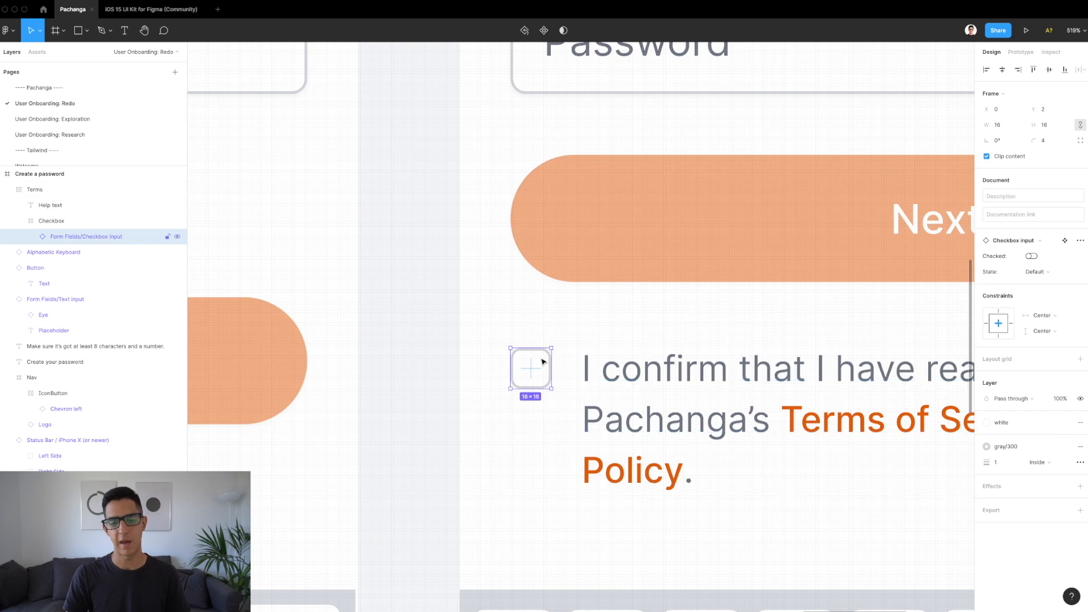
scroll(541, 359, "up", 3)
left_click(60, 227)
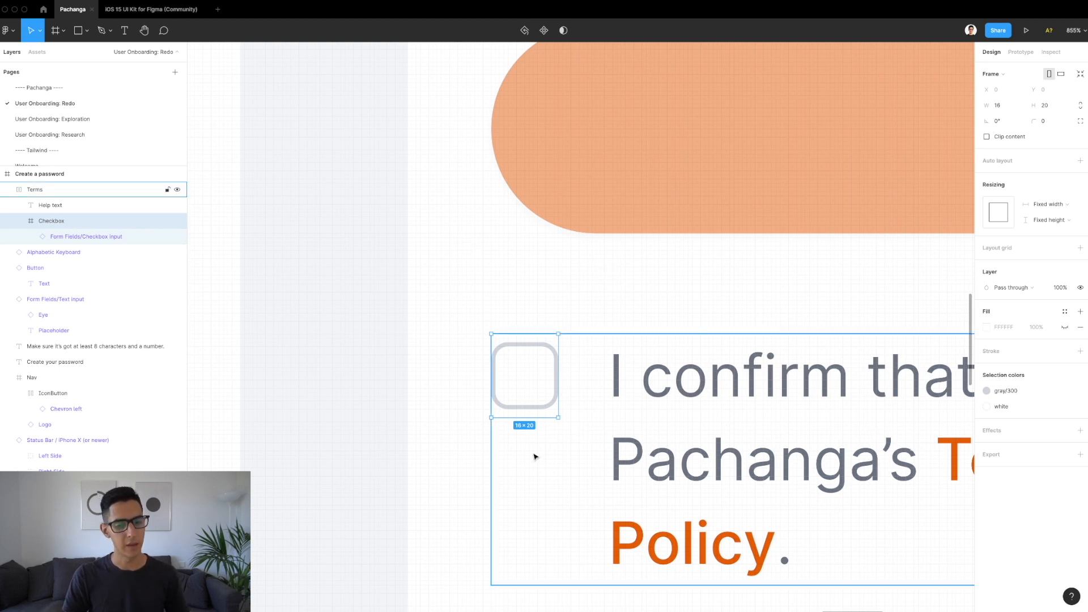
scroll(539, 368, "down", 3)
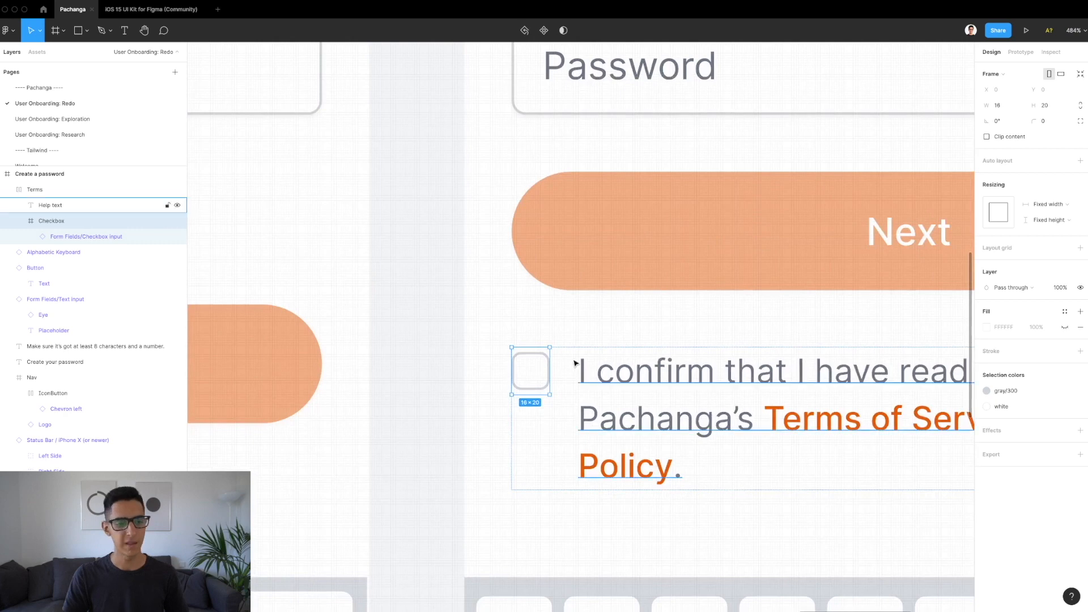
Step: Check the confirmation text's font settings, undo the detach, then remove the checkbox's wrapper frame
left_click(635, 357)
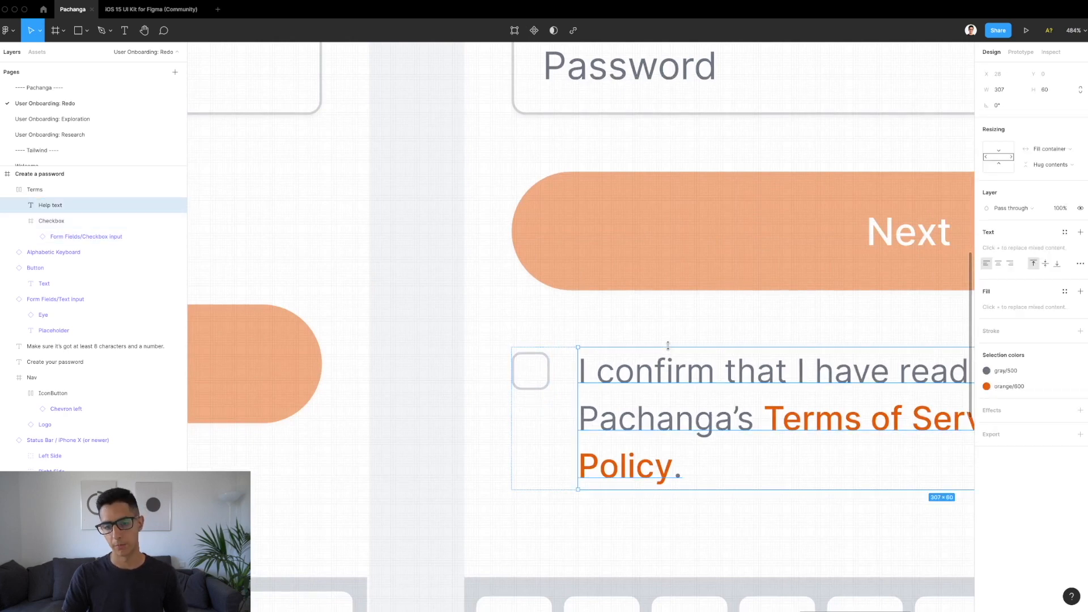
scroll(668, 347, "down", 2)
scroll(668, 346, "right", 3)
double_click(582, 372)
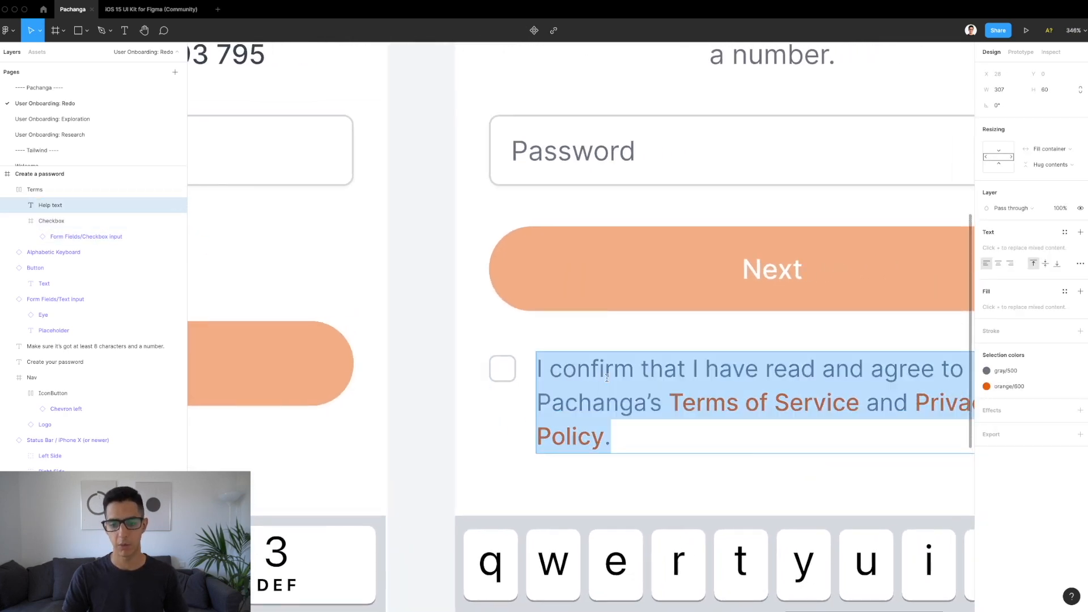
double_click(582, 373)
scroll(582, 372, "up", 3)
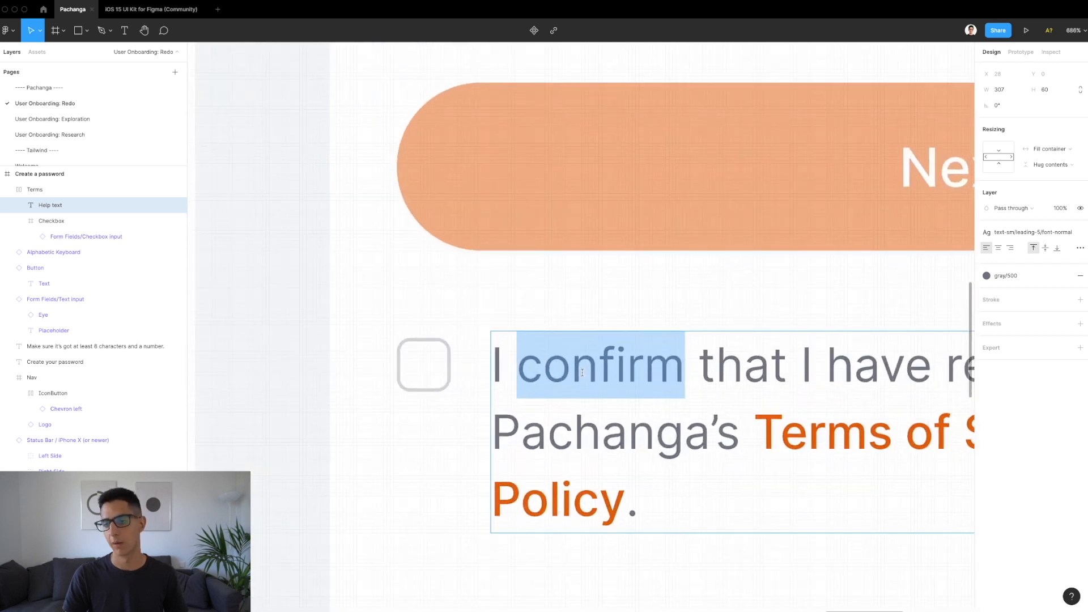
left_click(1036, 232)
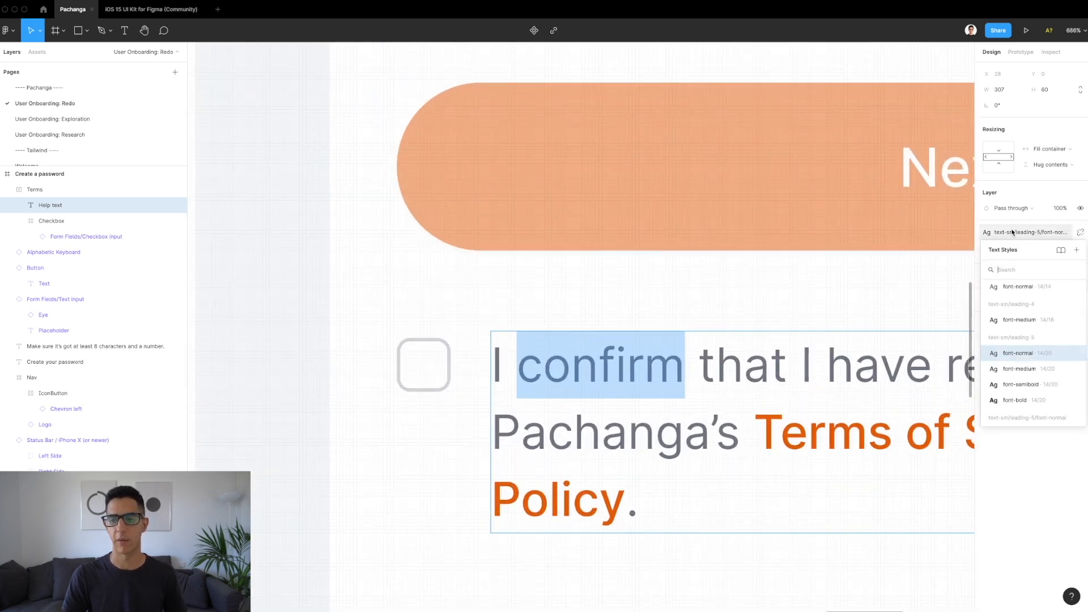
left_click(1055, 232)
left_click(1079, 232)
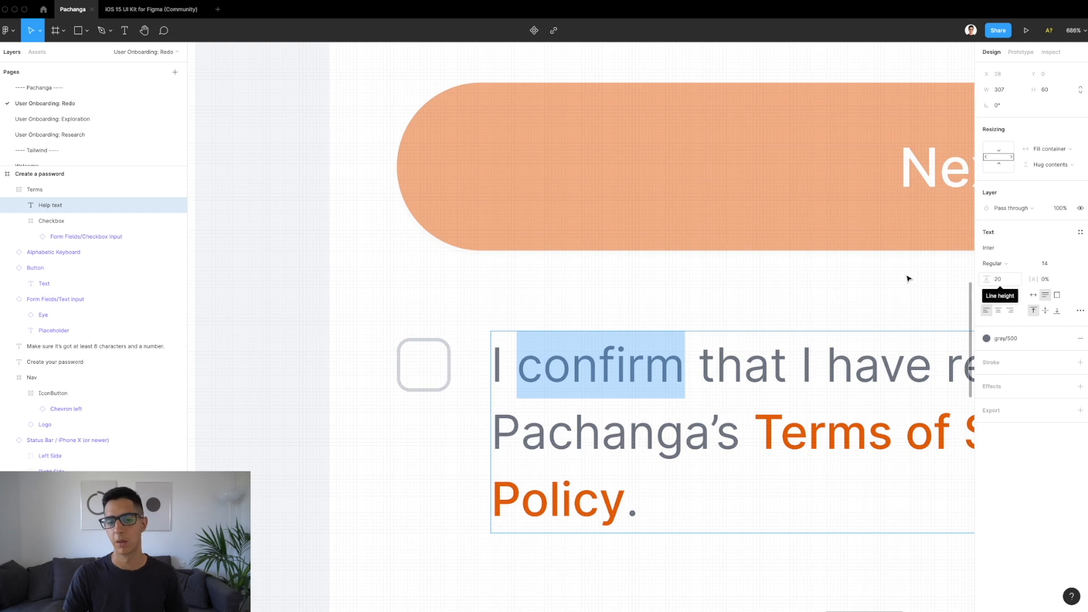
key("ctrl+z")
key("Escape")
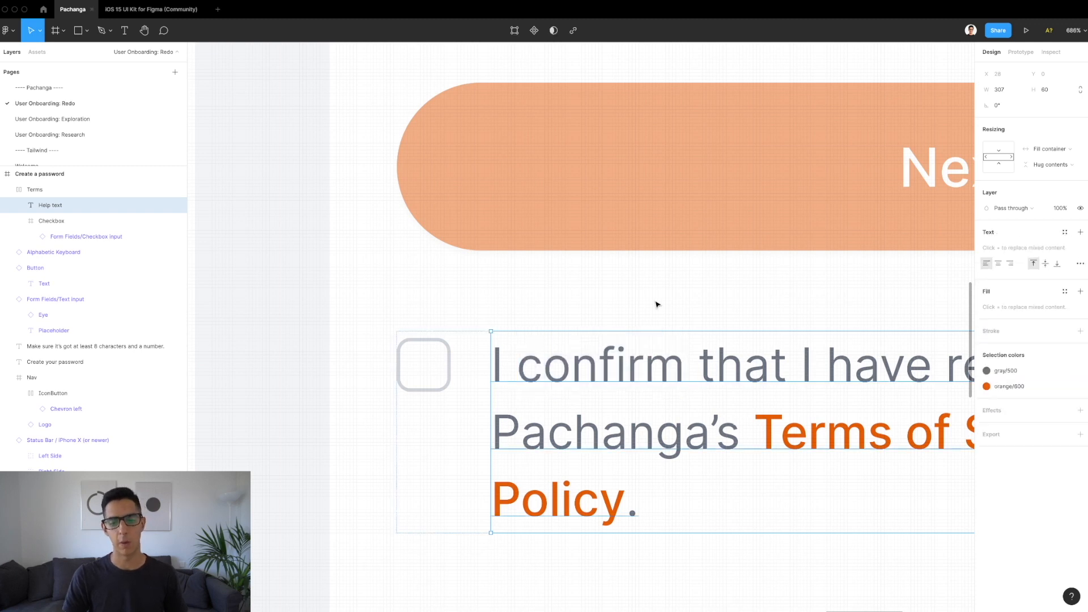
left_click(419, 374)
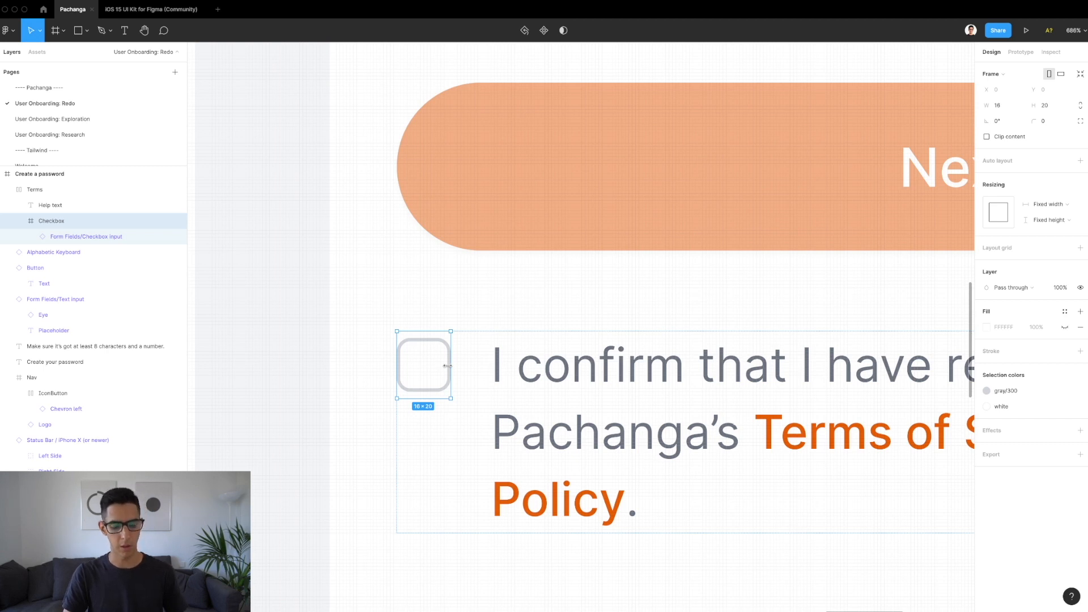
key("super+shift+g")
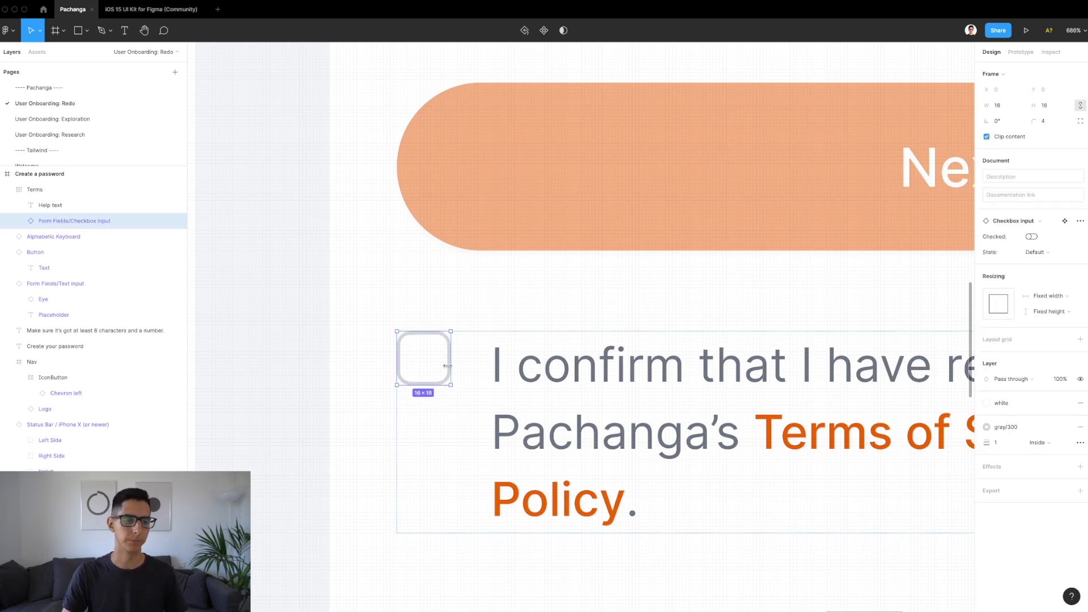
Step: Review the Terms row's alignment and padding settings
left_click(463, 400)
scroll(462, 399, "down", 5)
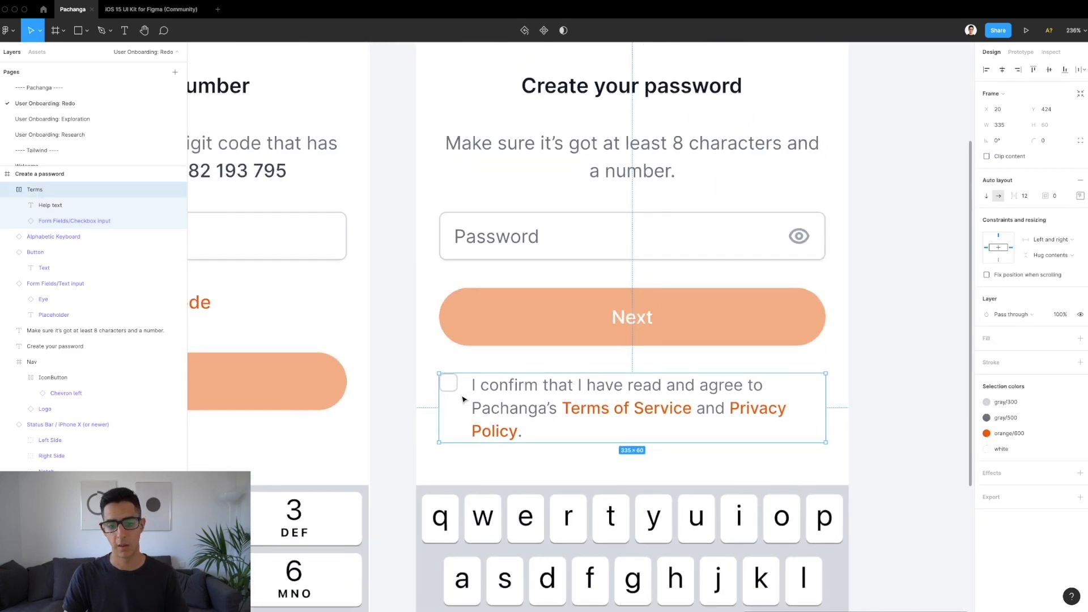
scroll(410, 414, "up", 2)
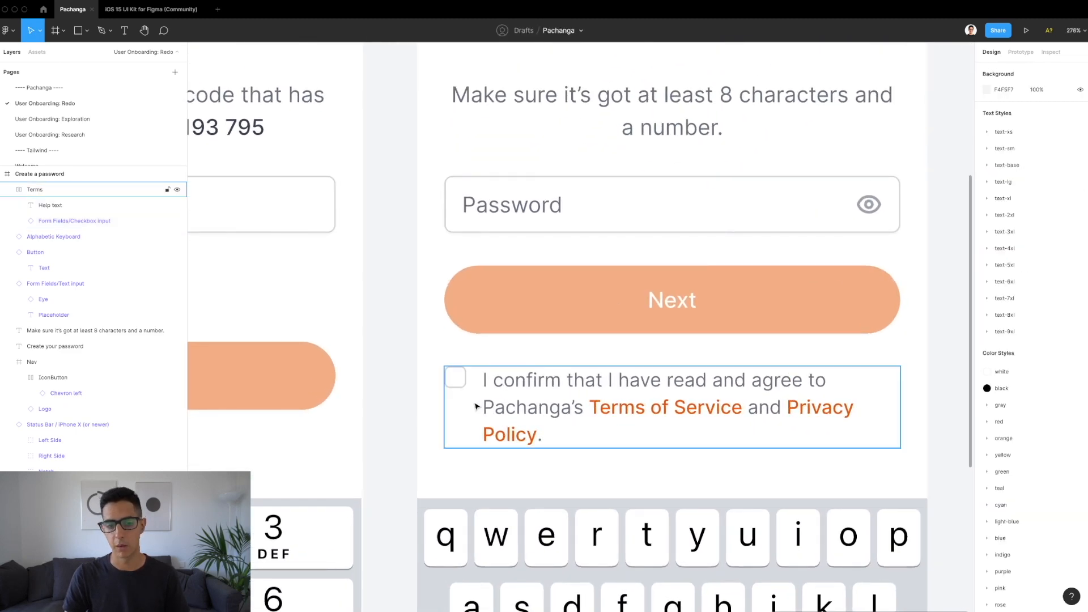
scroll(475, 406, "up", 1)
left_click(1079, 196)
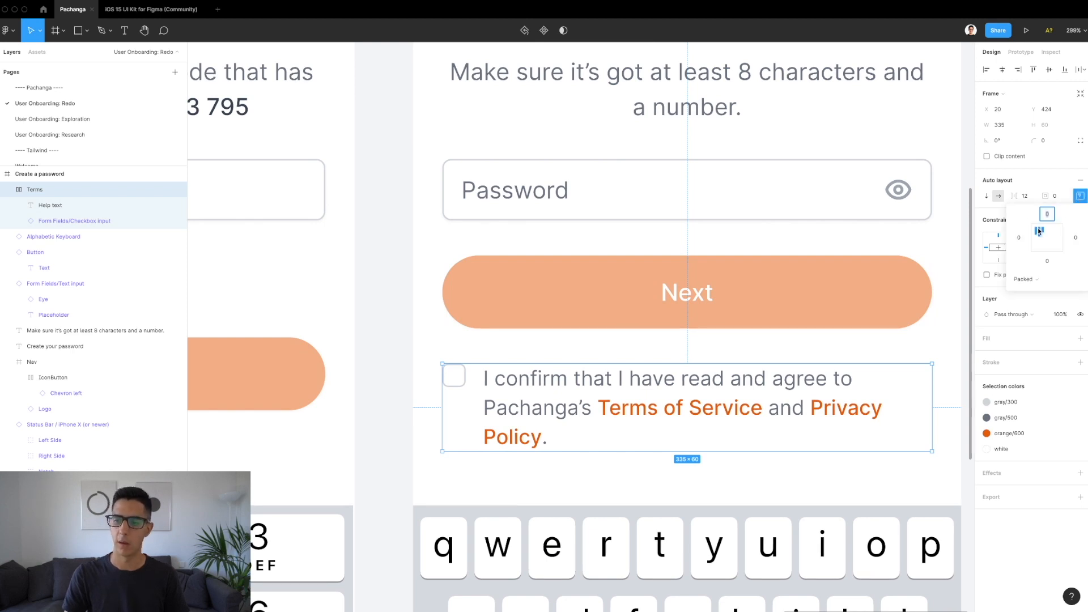
left_click(1080, 196)
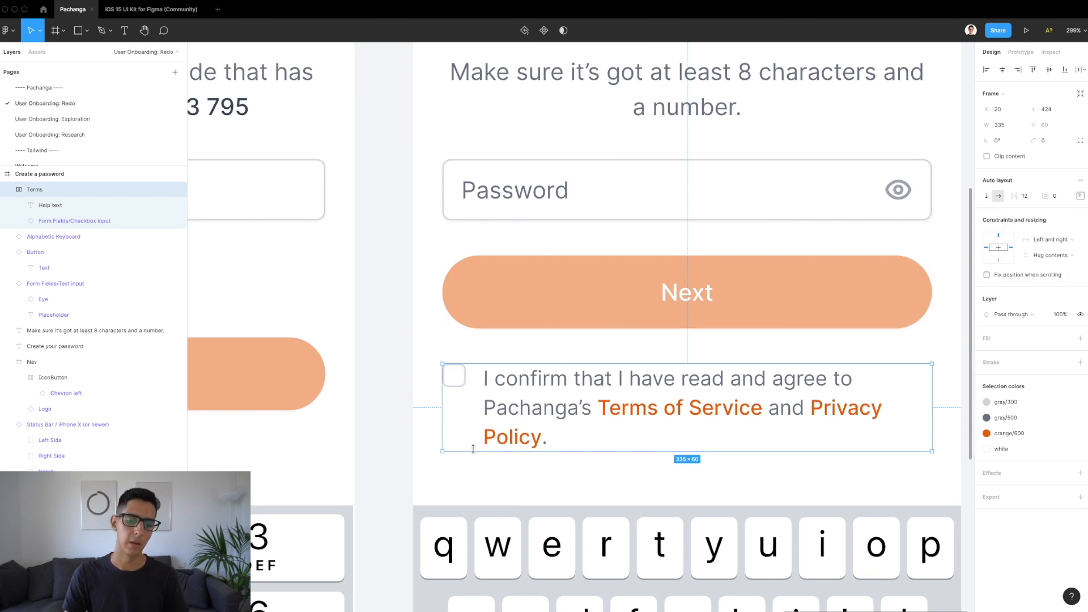
scroll(473, 449, "up", 5)
Step: Undo and redo recent changes to restore the terms checkbox component instance
left_click(408, 344)
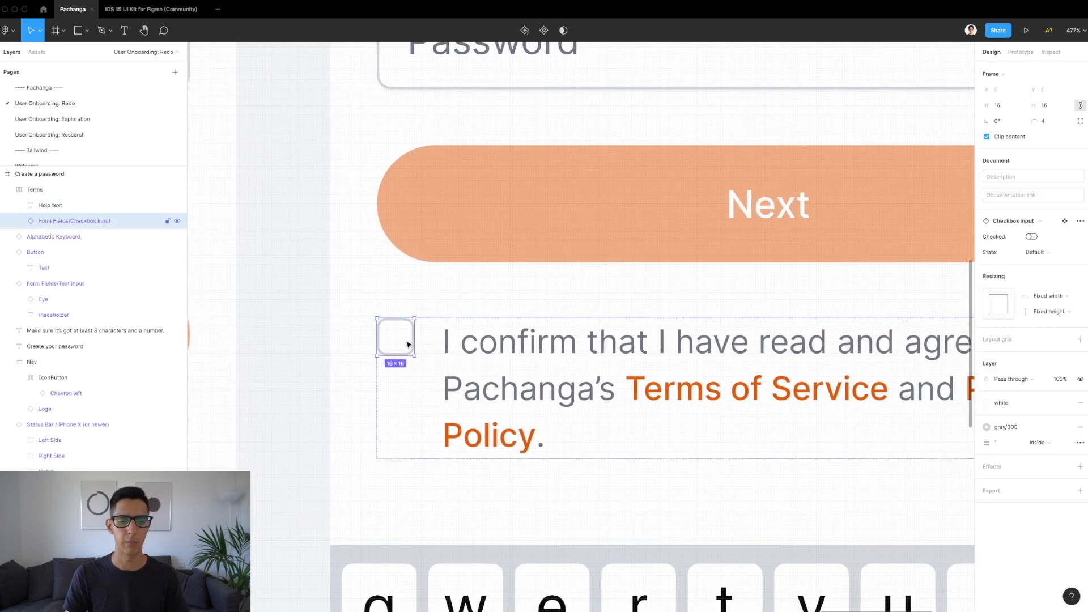
scroll(407, 344, "up", 4)
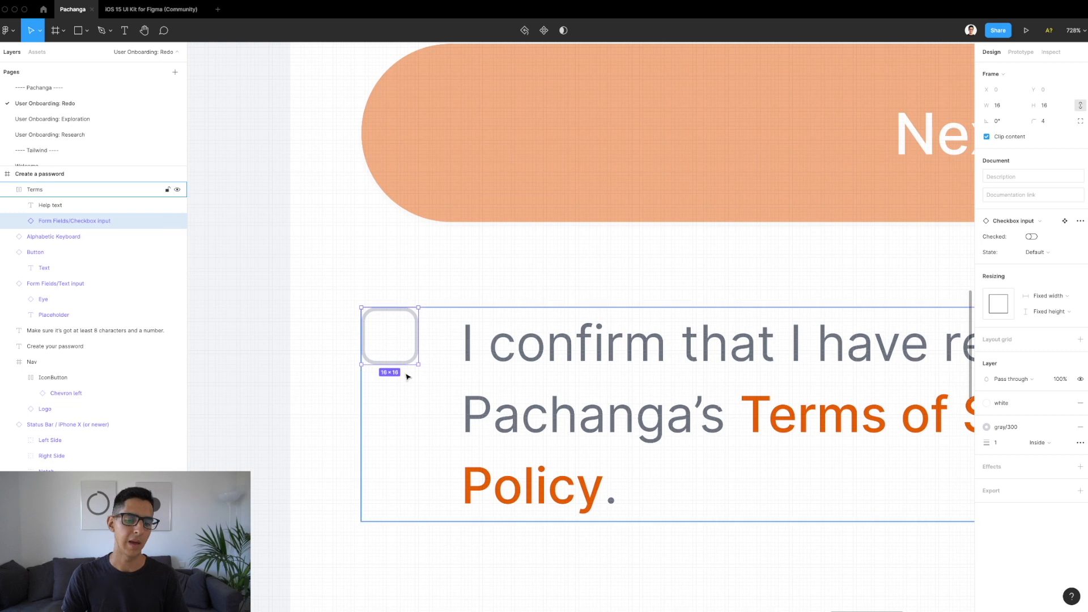
scroll(406, 376, "down", 3)
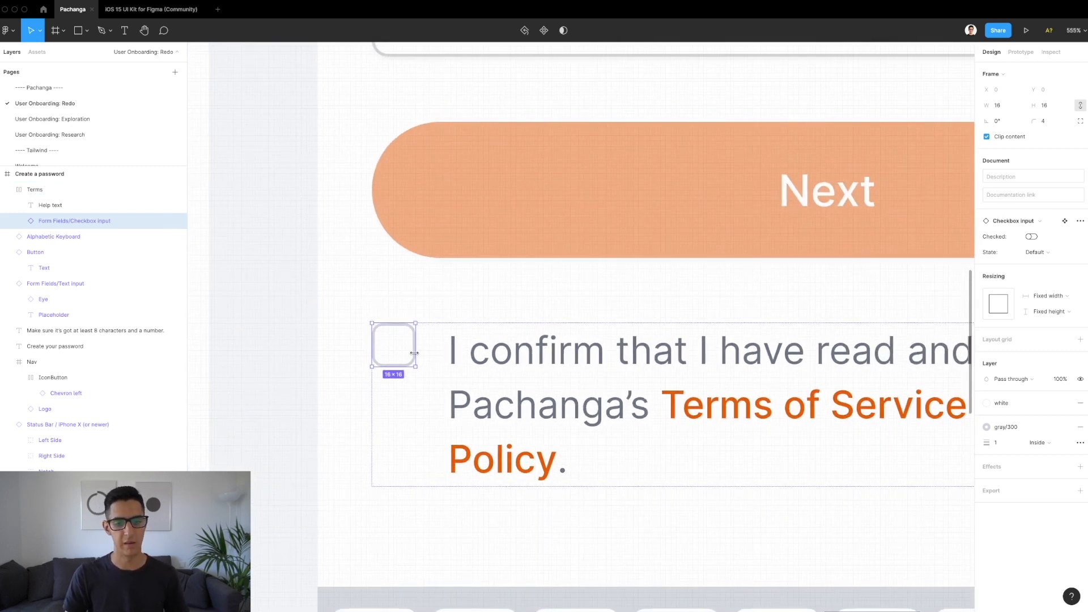
left_click(416, 356)
key("super+z")
key("super+z")
key("super+z")
key("super+z")
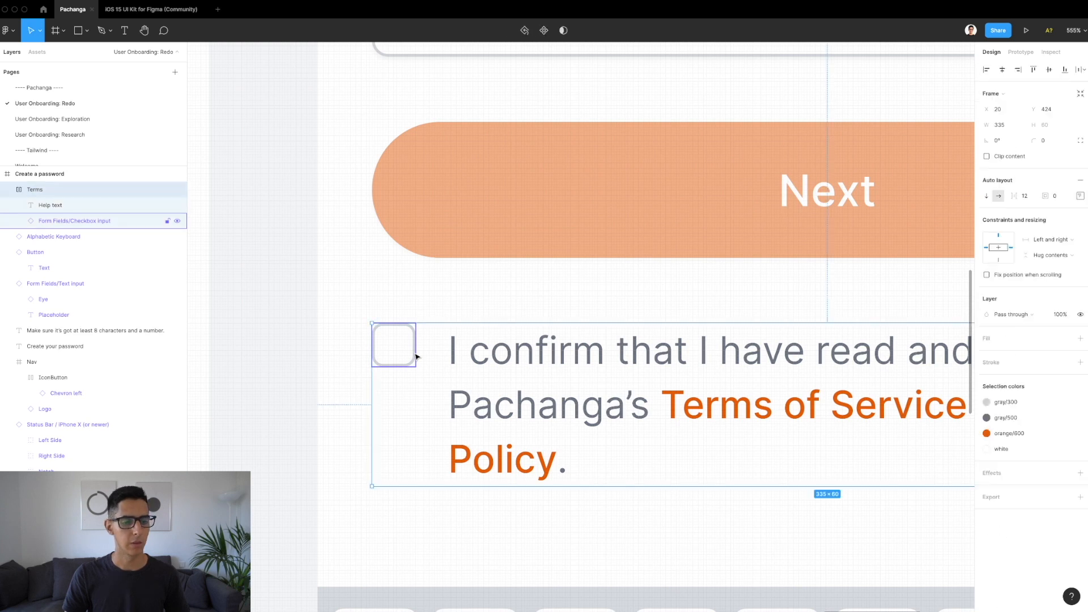
scroll(391, 354, "up", 5)
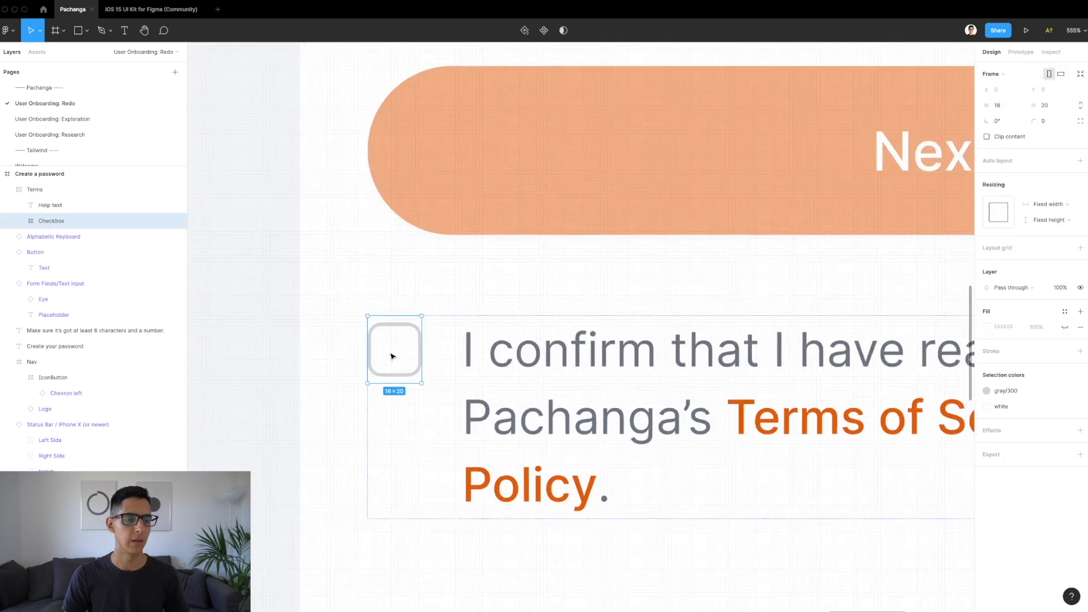
key("super+shift+z")
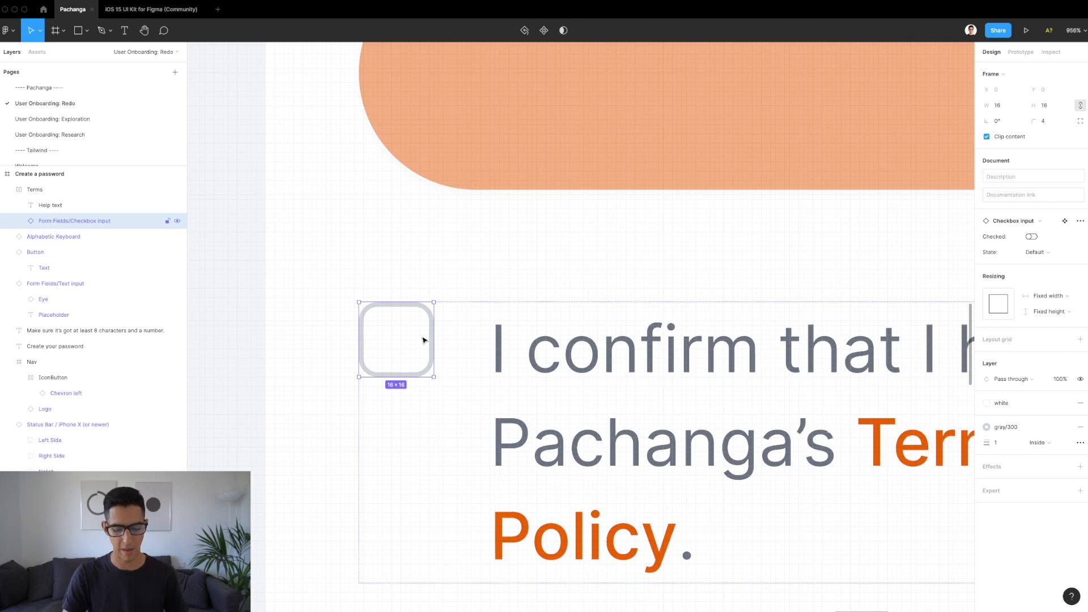
Step: Wrap the checkbox in a 20 px-tall frame named Checkbox, centring the checkbox vertically
key("super+alt+g")
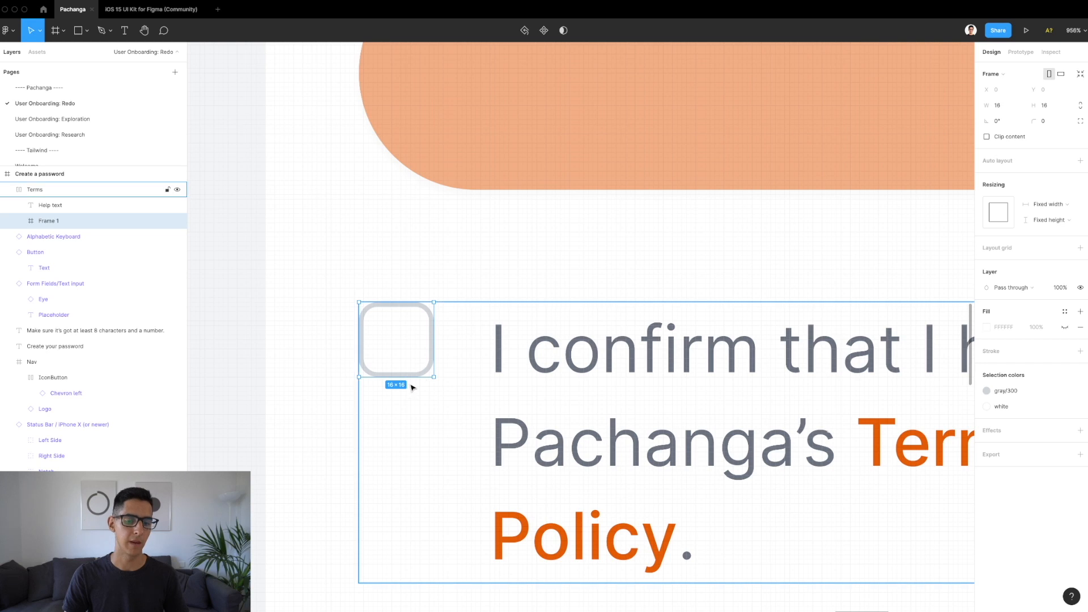
scroll(410, 384, "up", 5)
left_click_drag(397, 375, 407, 400)
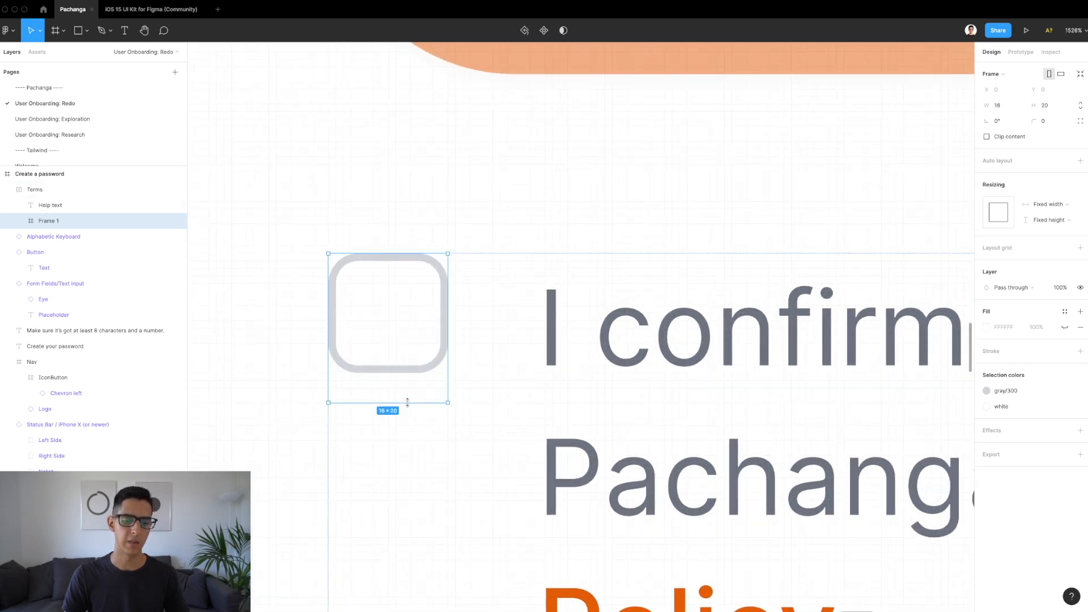
double_click(409, 339)
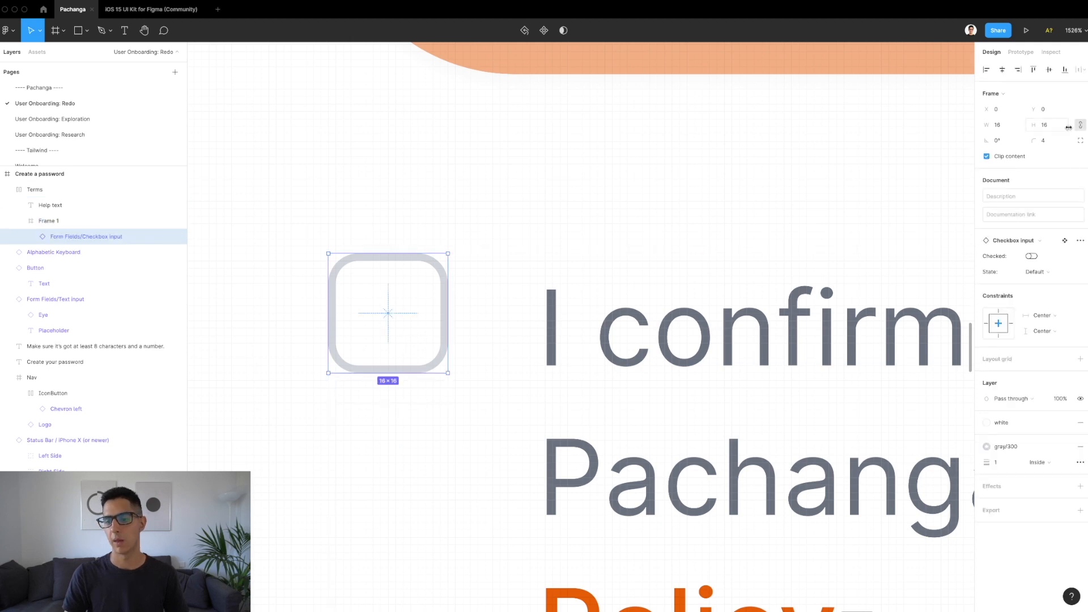
left_click(1051, 71)
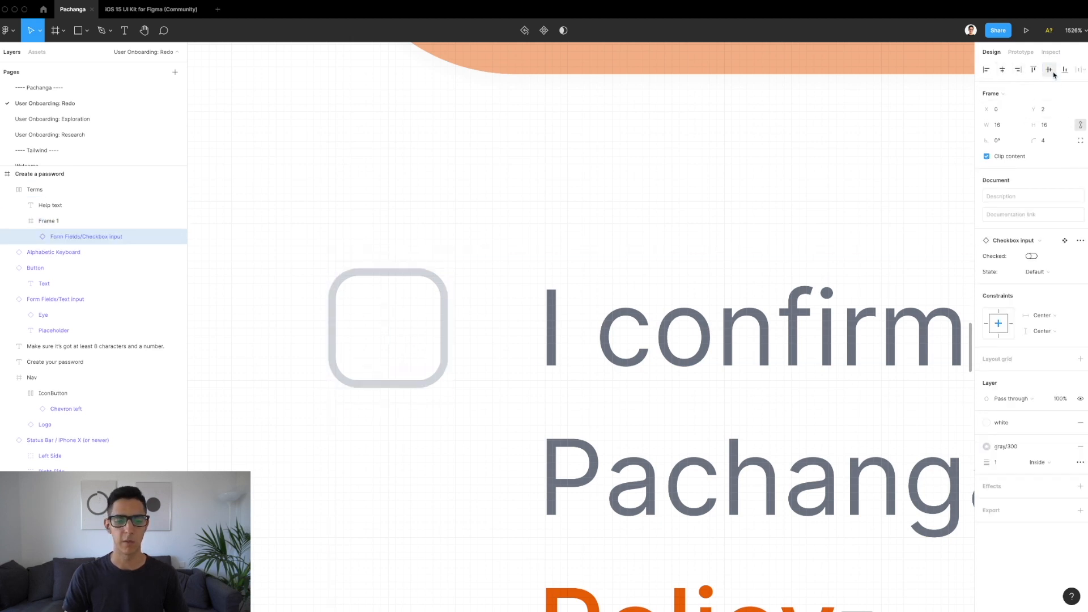
double_click(47, 221)
type("Checkbox")
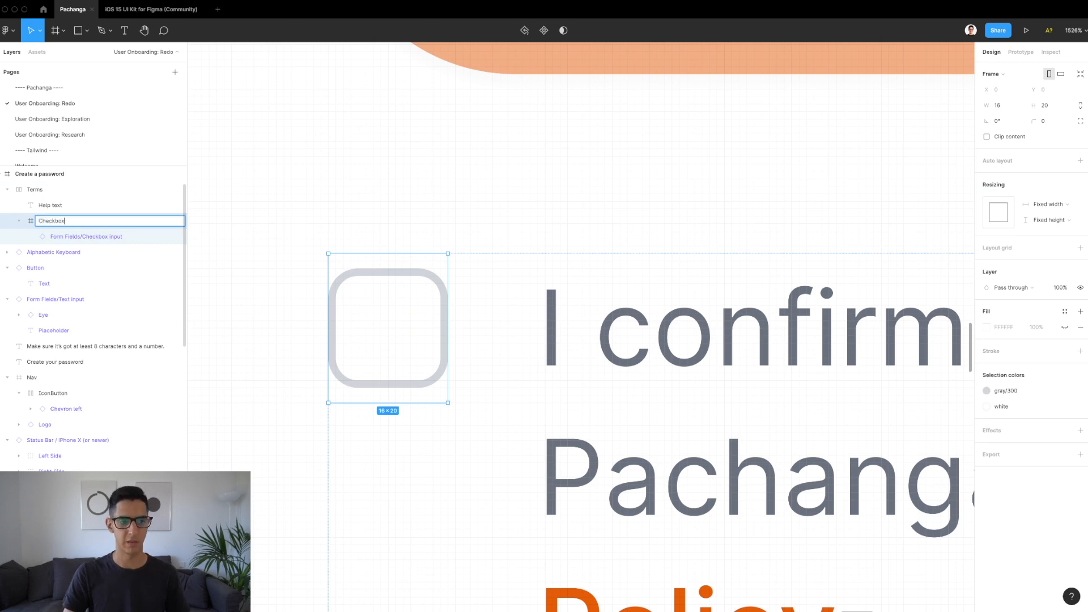
key("Return")
double_click(383, 323)
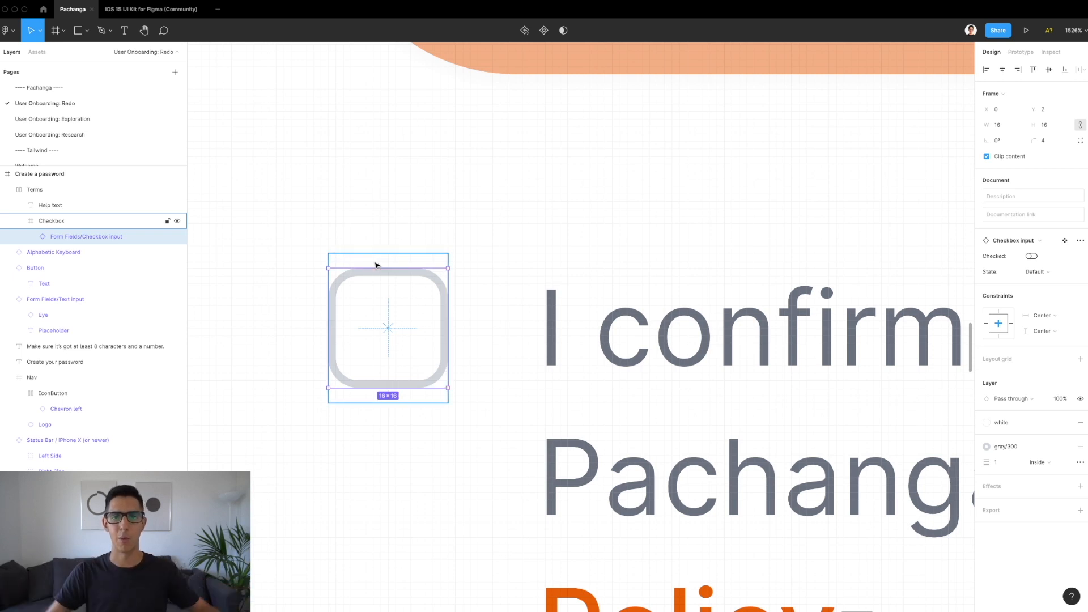
scroll(411, 254, "down", 5)
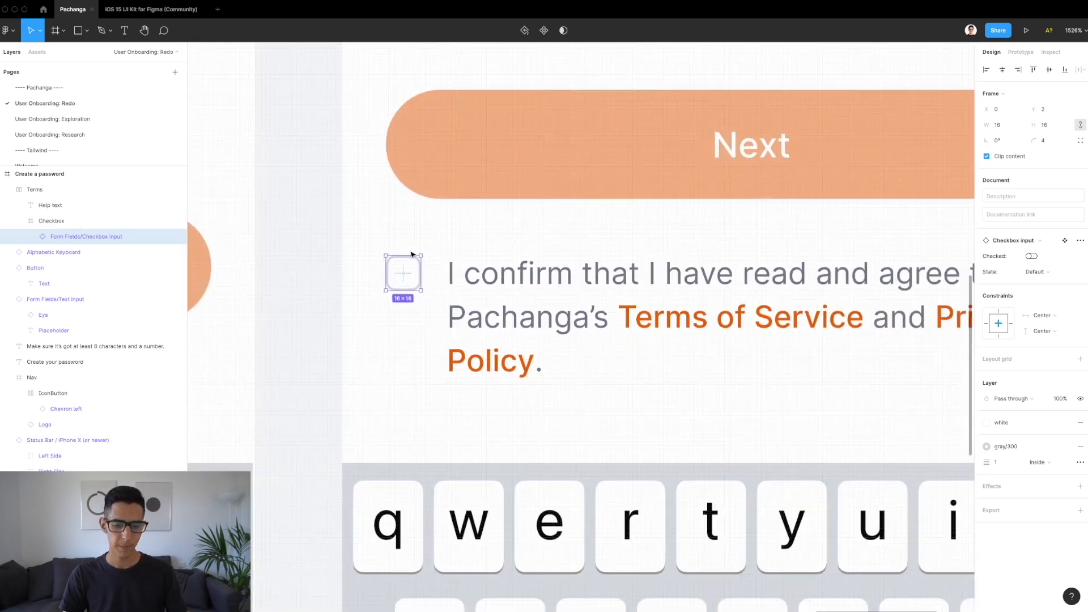
scroll(412, 254, "down", 5)
left_click(493, 306)
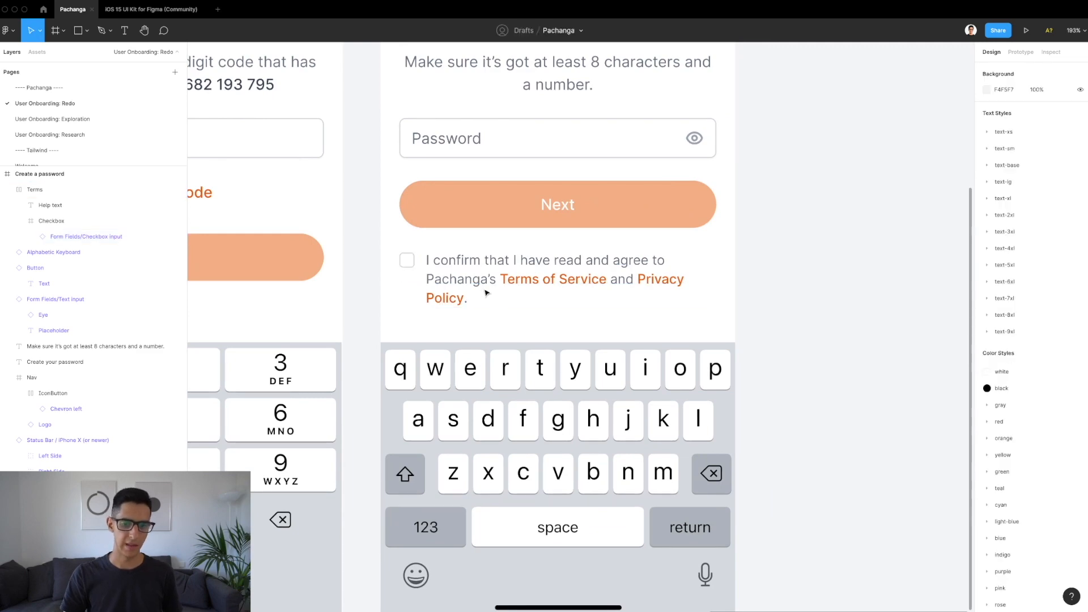
scroll(493, 306, "down", 5)
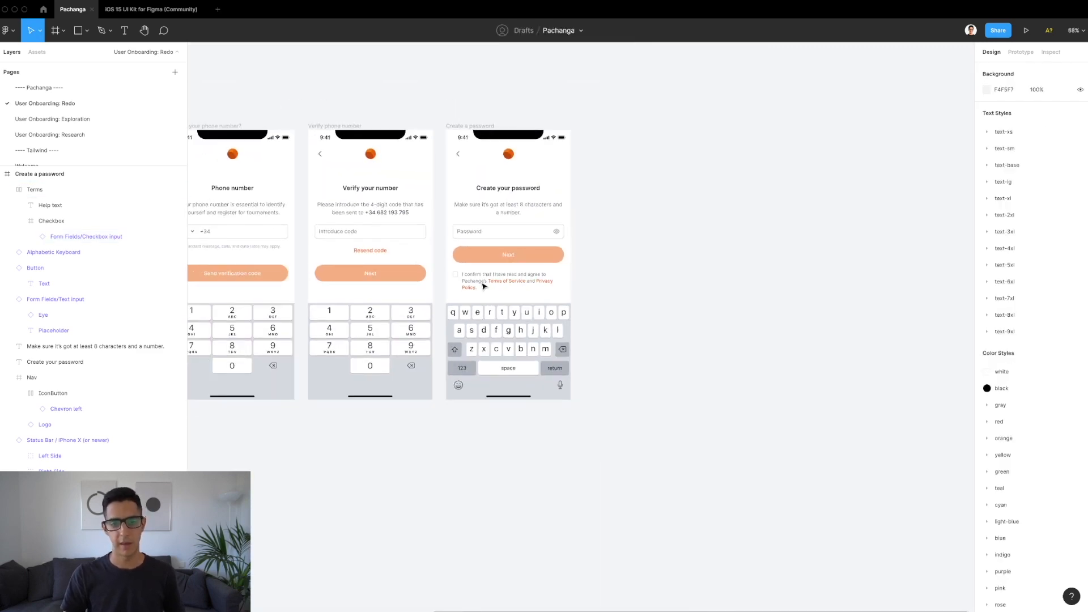
scroll(493, 221, "up", 3)
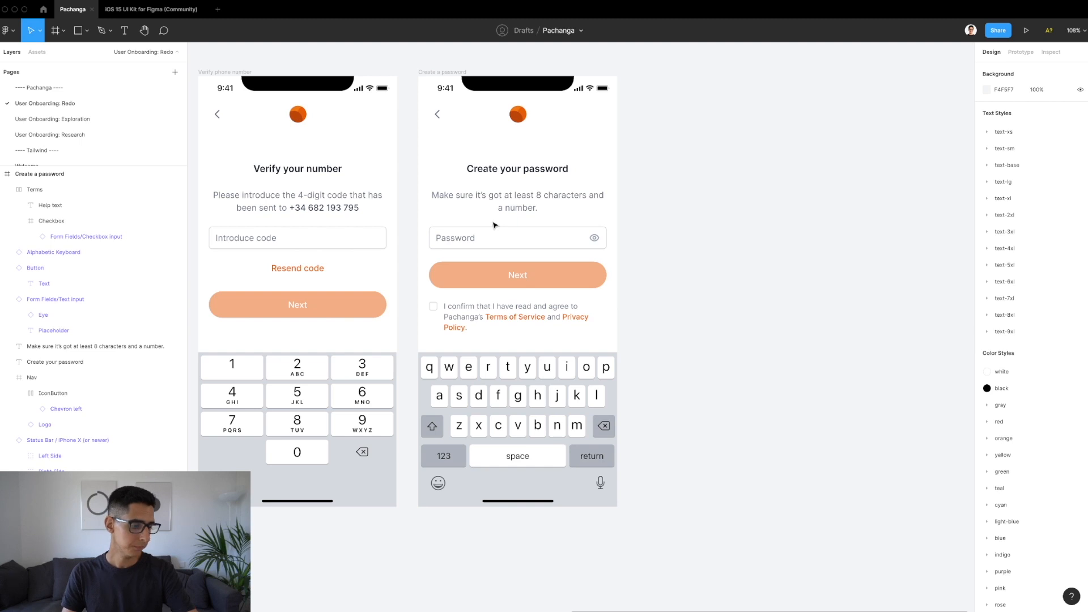
scroll(494, 225, "down", 3)
scroll(494, 225, "left", 5)
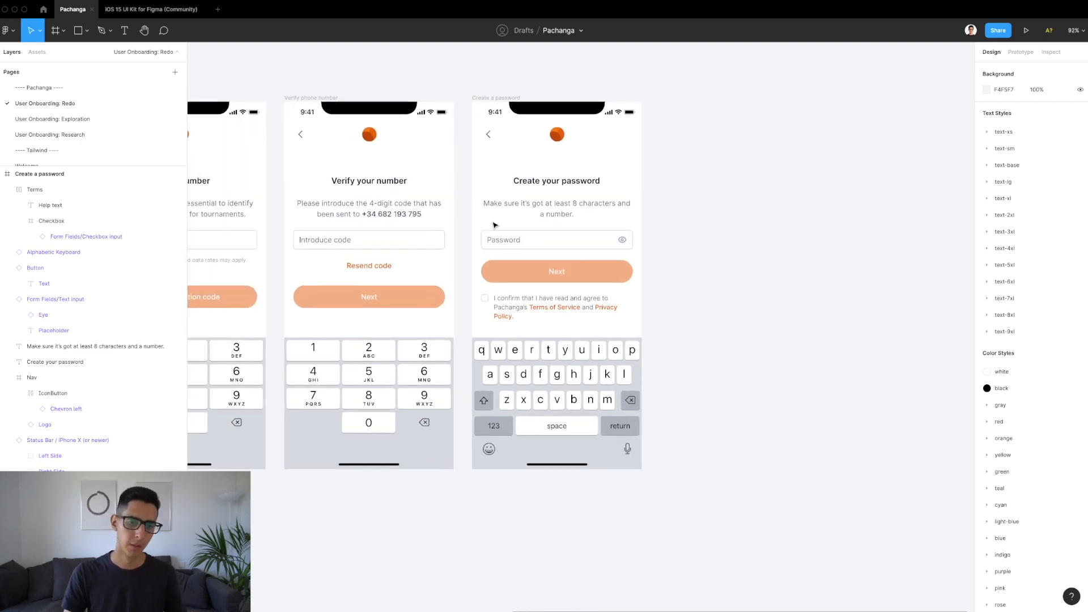
scroll(494, 225, "down", 2)
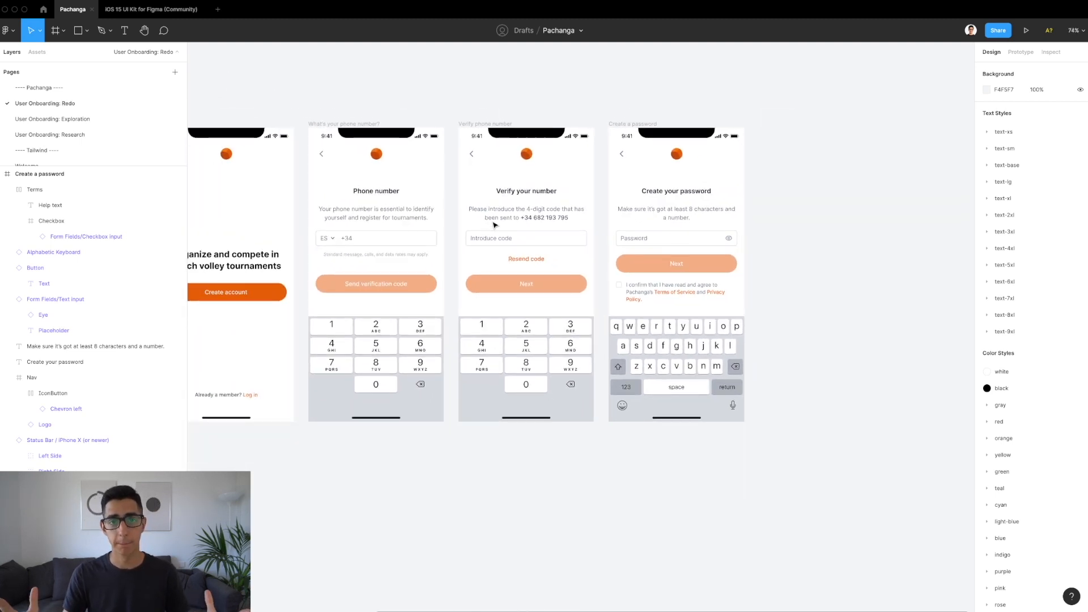
scroll(439, 233, "up", 2)
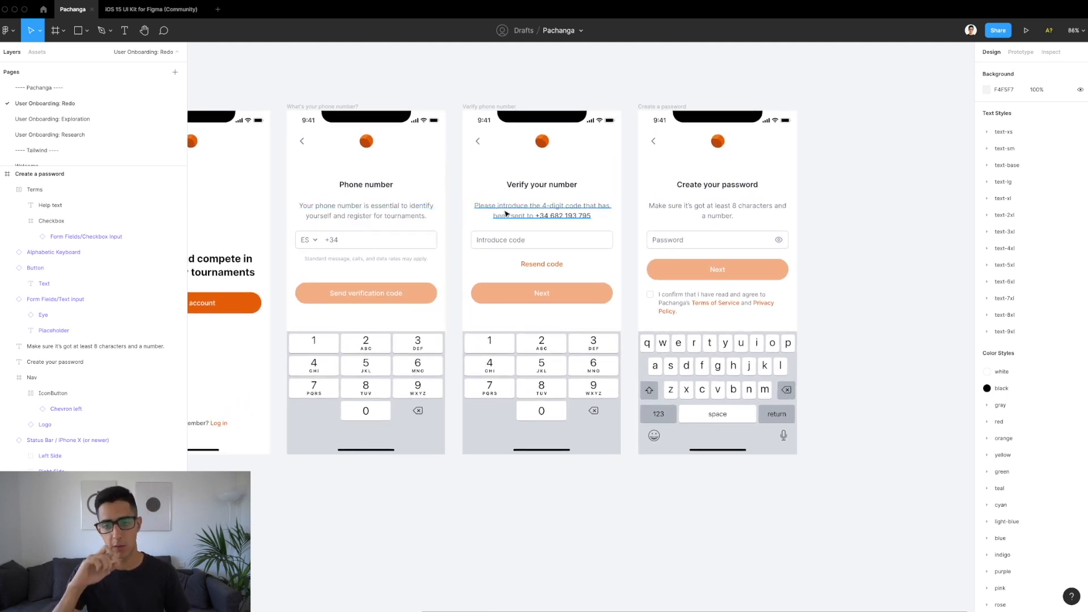
scroll(506, 213, "right", 2)
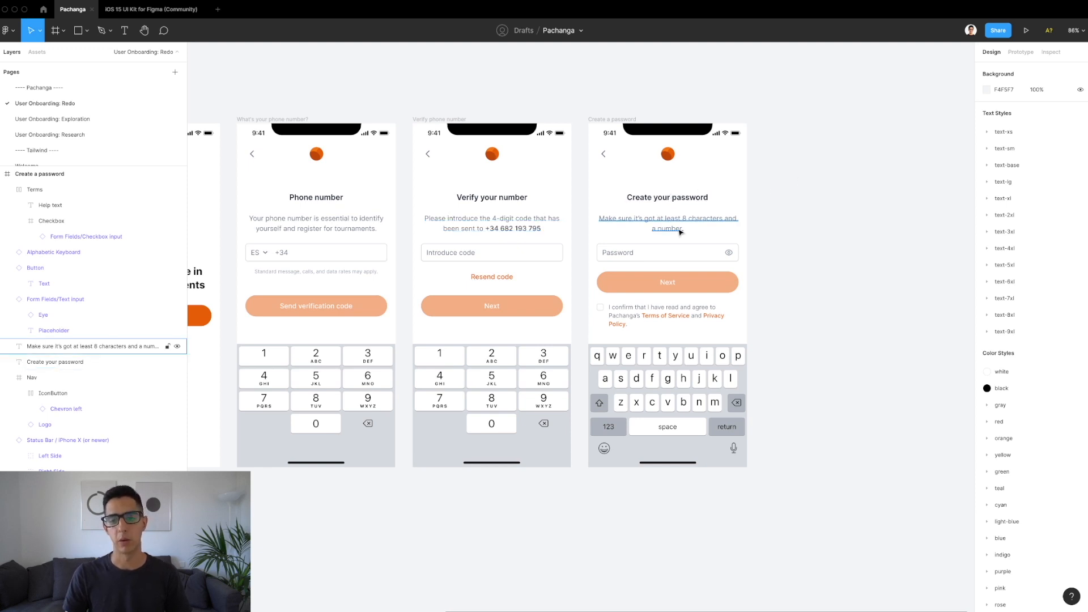
scroll(680, 231, "up", 3)
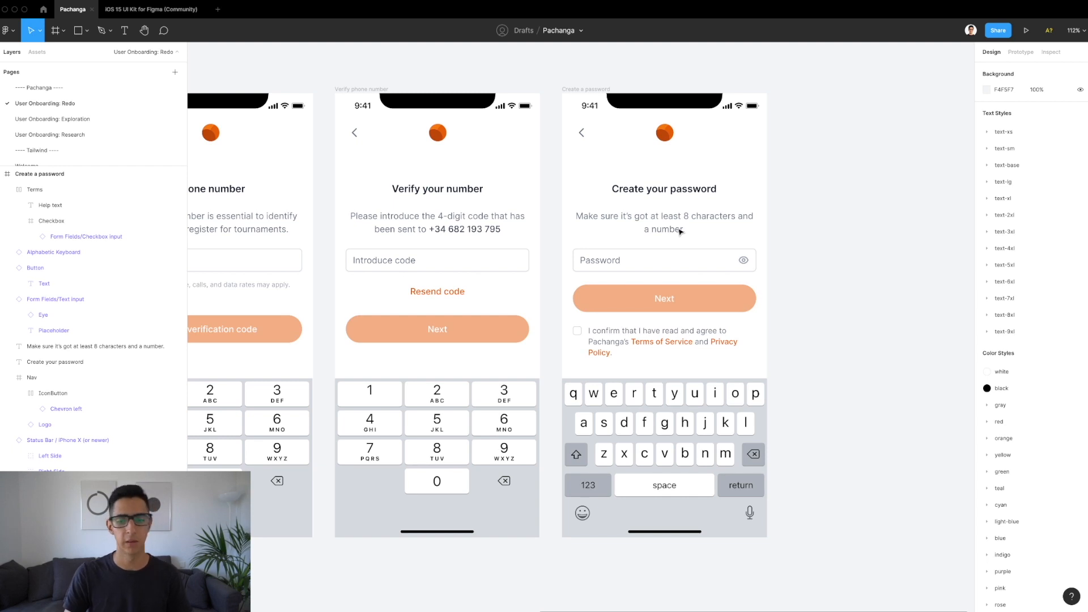
scroll(764, 287, "up", 3)
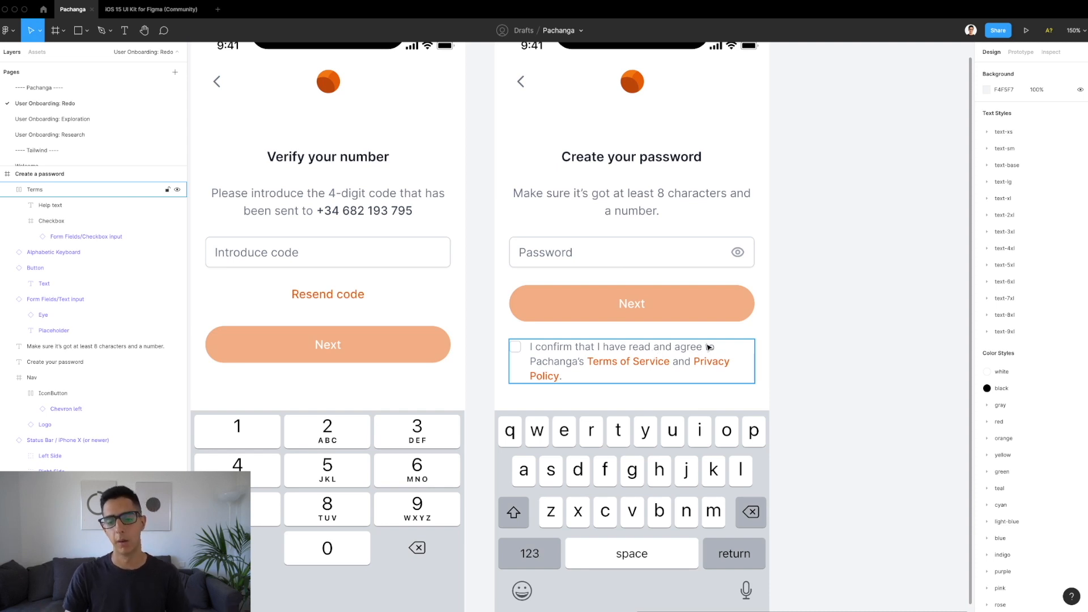
left_click(630, 374)
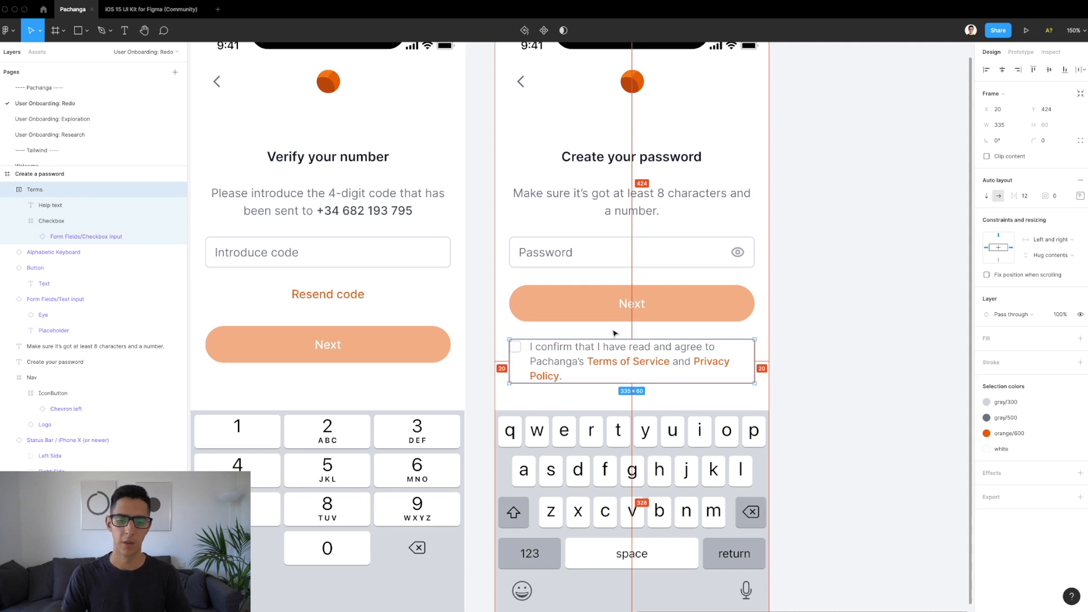
scroll(614, 333, "down", 5)
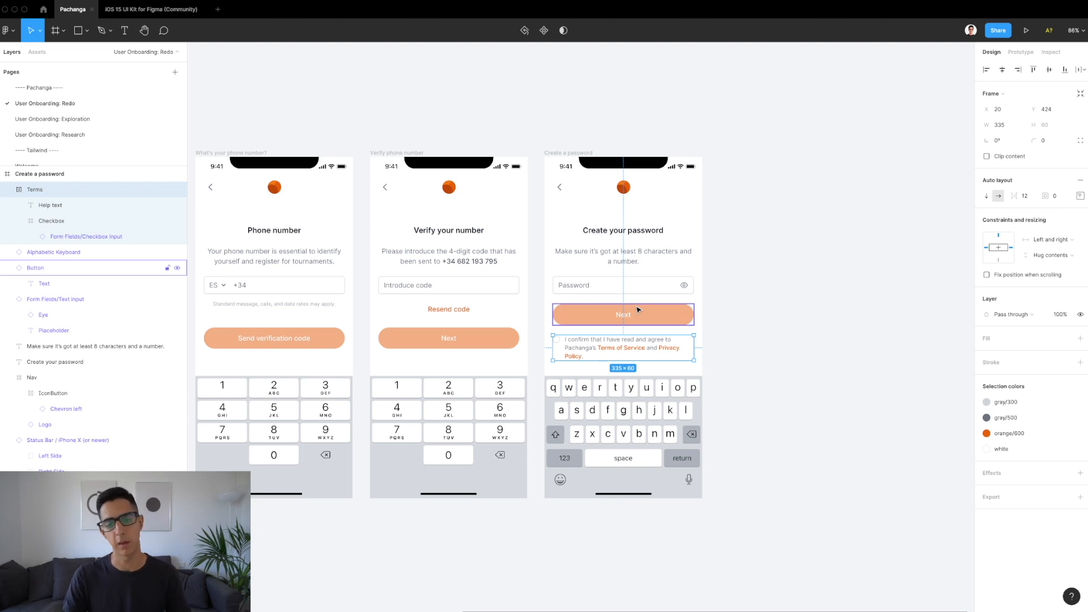
left_click(706, 288)
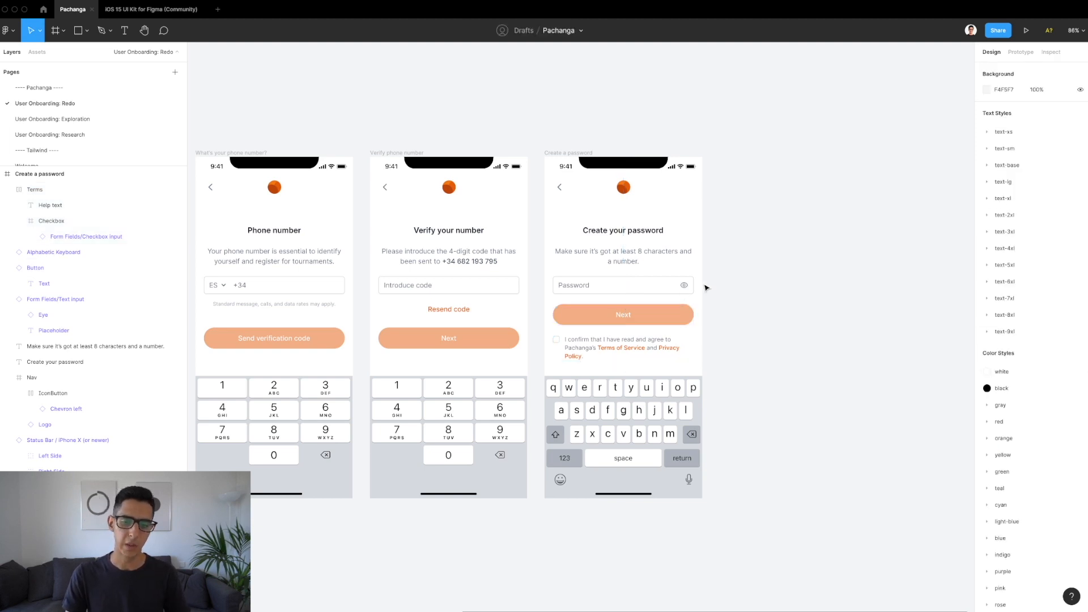
scroll(705, 288, "right", 5)
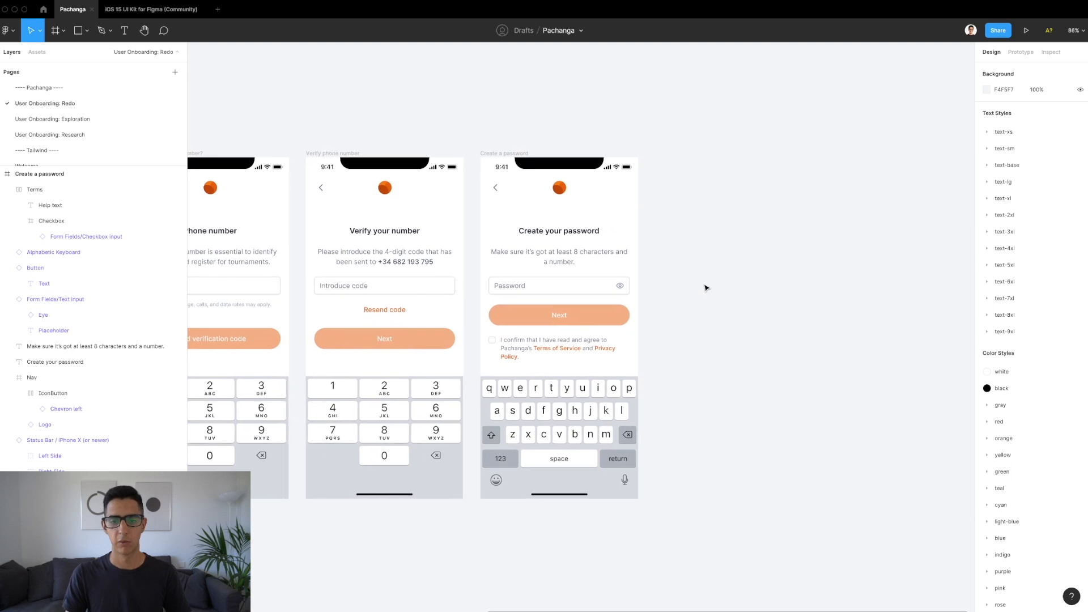
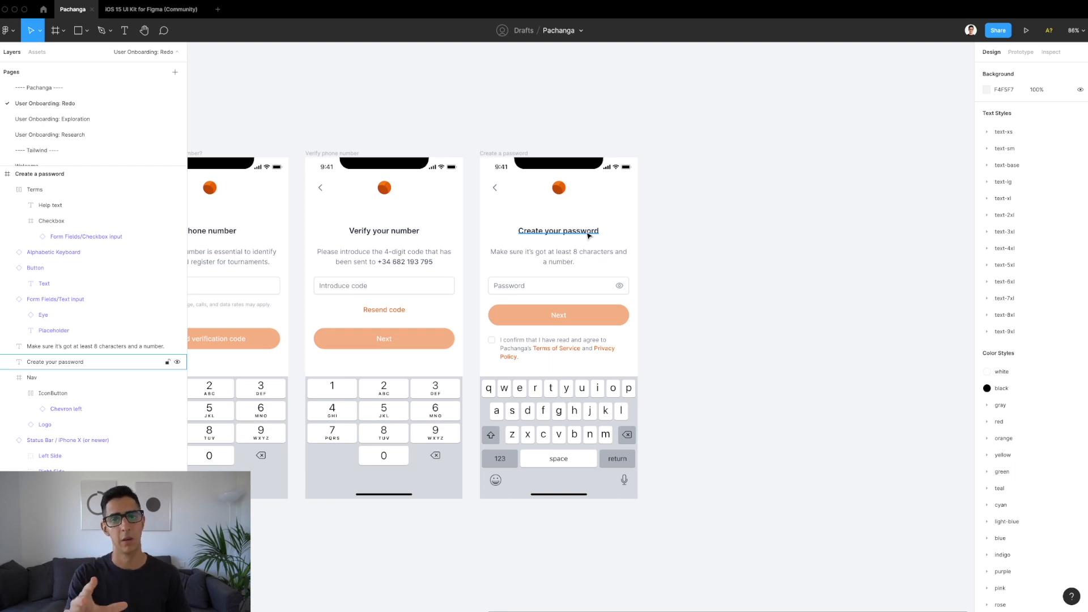
Step: Select the whole Create a password frame so it can be copied
left_click(590, 235)
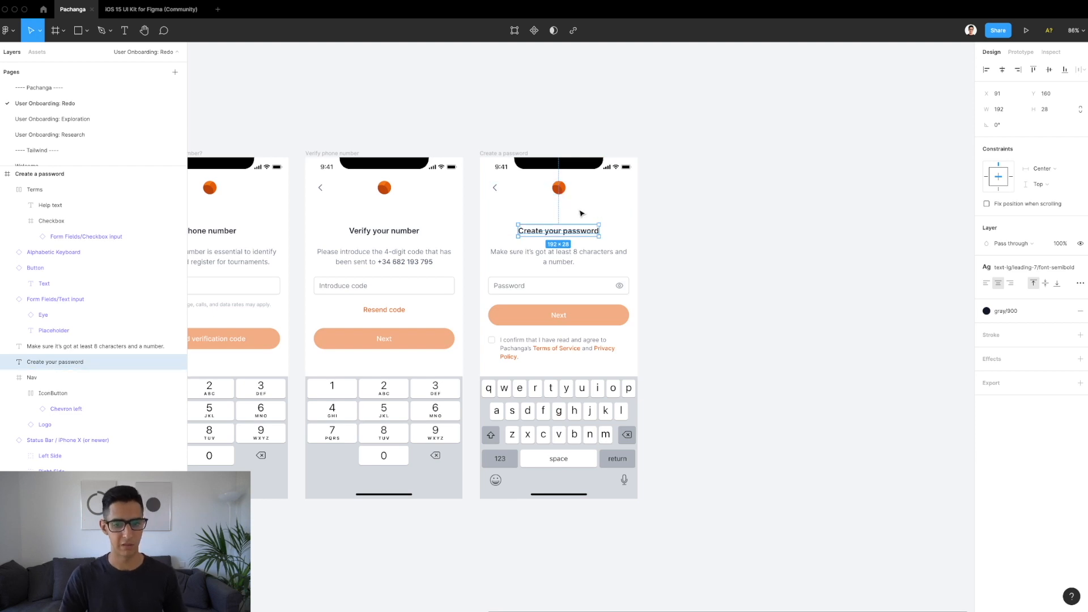
left_click(580, 213)
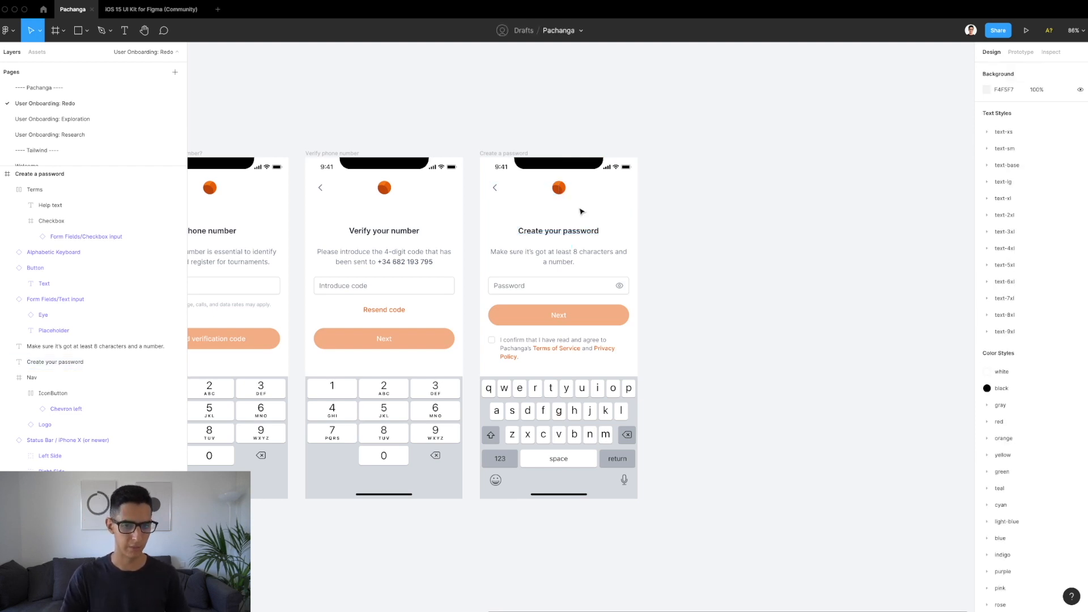
scroll(581, 212, "up", 2)
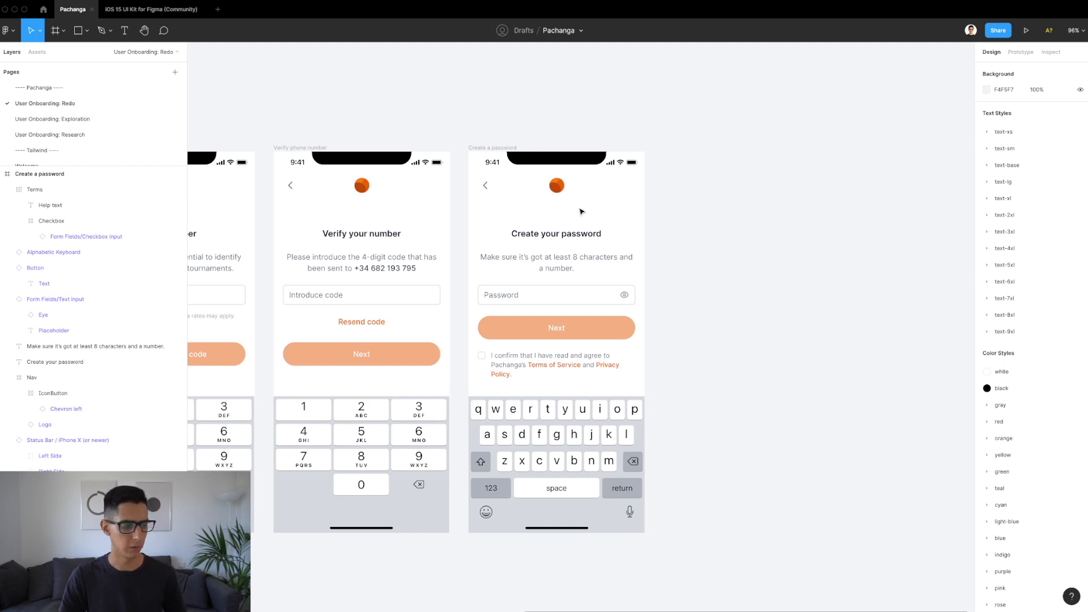
left_click(501, 148)
scroll(617, 146, "right", 2)
Step: Paste a copy of the screen and rename the frame 'What's your name'
key("ctrl+v")
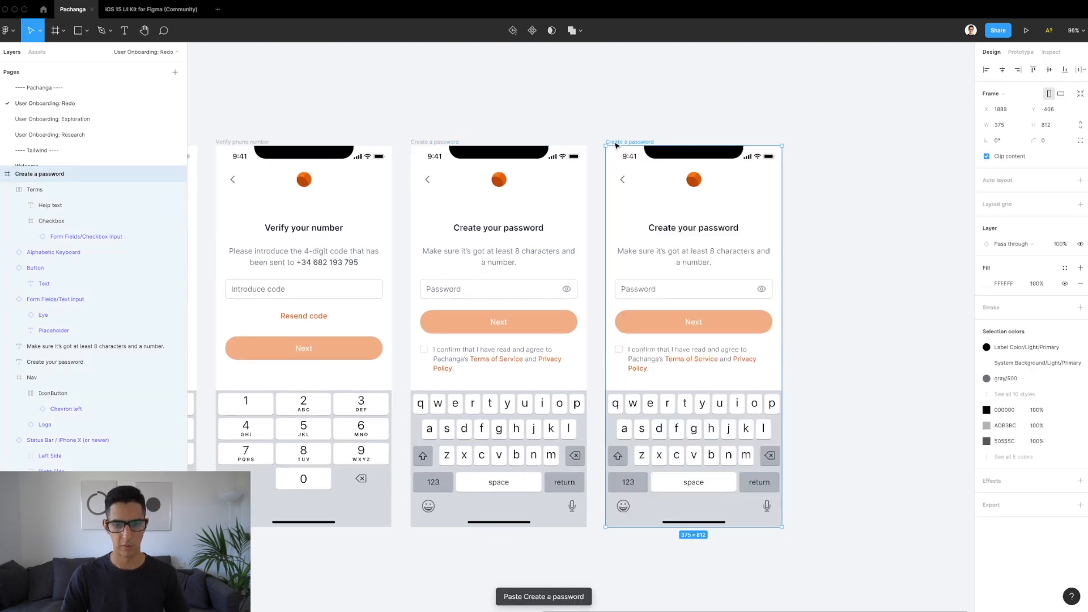
scroll(595, 146, "right", 4)
double_click(548, 140)
type("What's your name?")
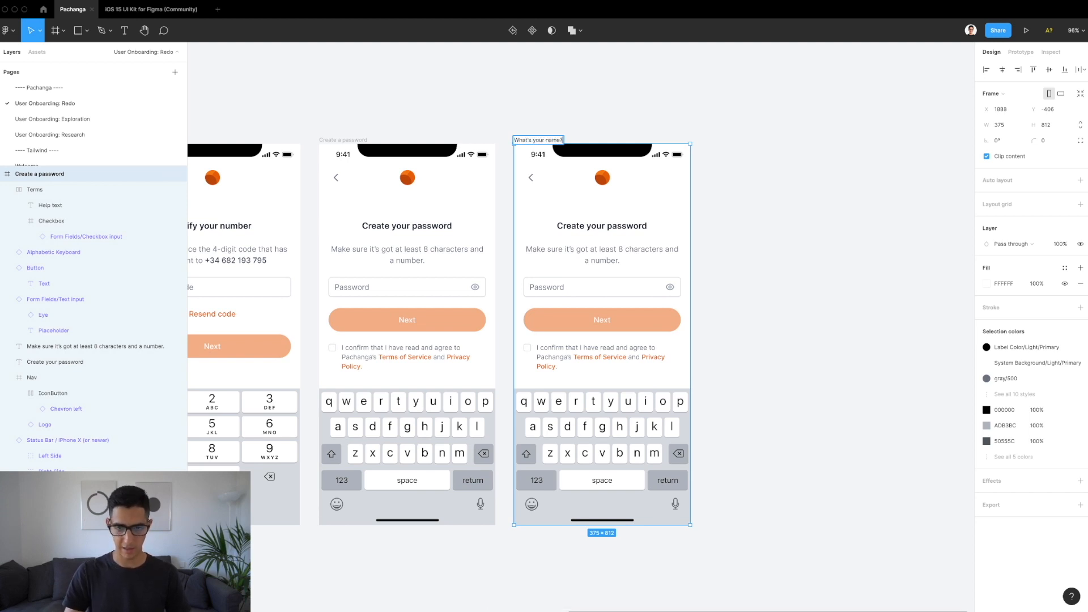
key("Return")
Step: Delete the back arrow IconButton from the copy's navigation bar
left_click(528, 184)
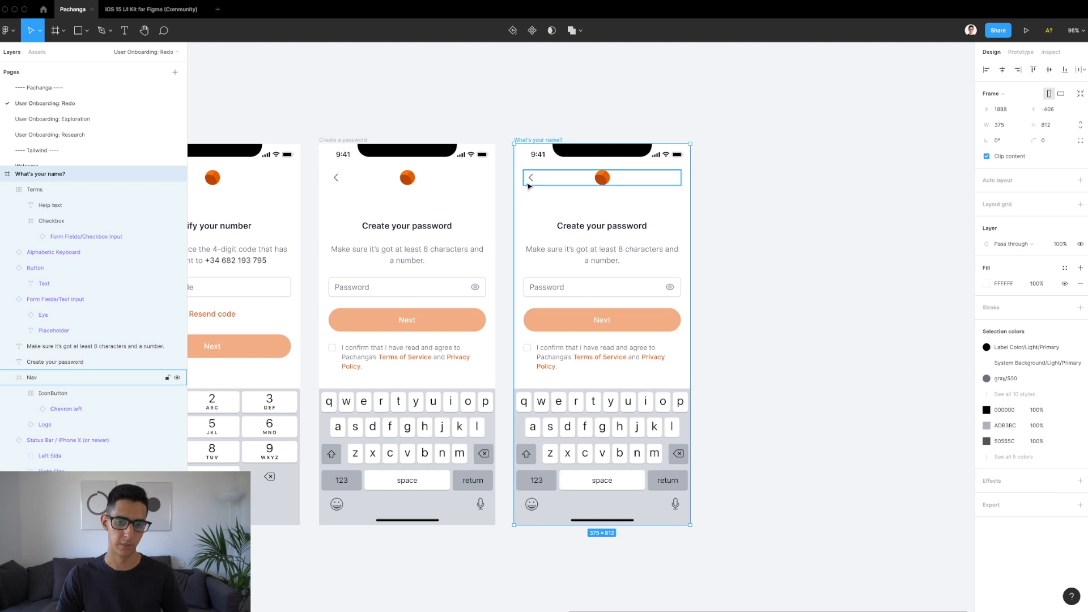
double_click(529, 183)
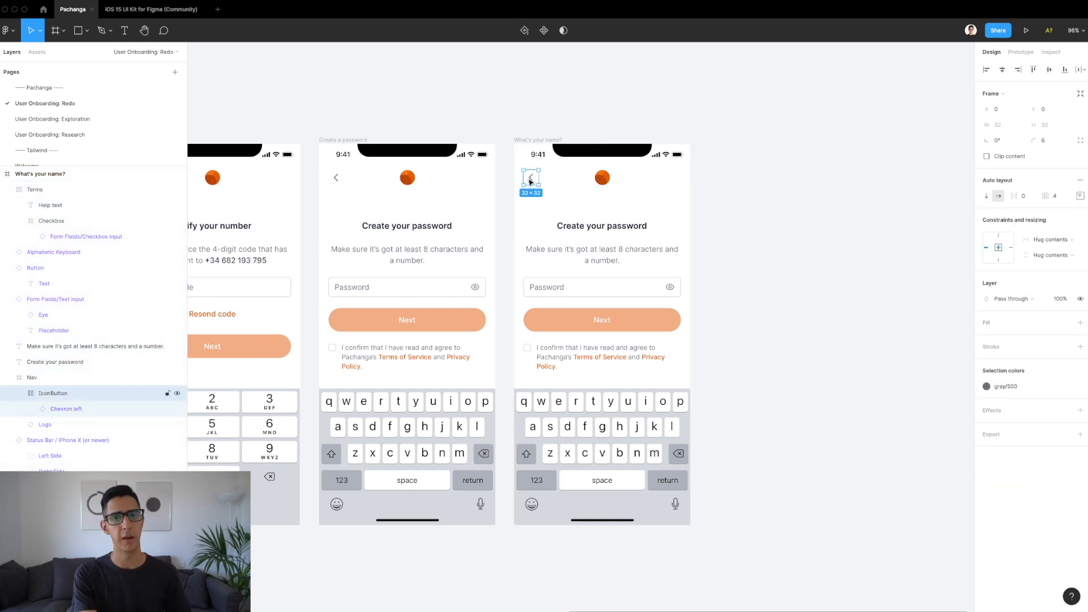
key("Delete")
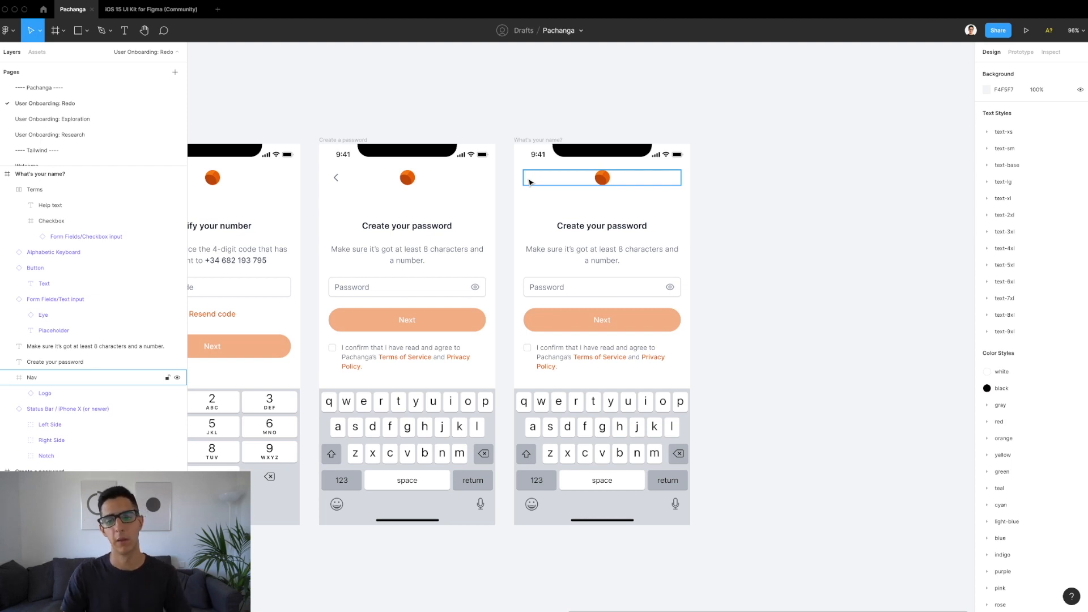
Step: Change the copy's heading text to 'What's your name?'
left_click(582, 227)
double_click(581, 225)
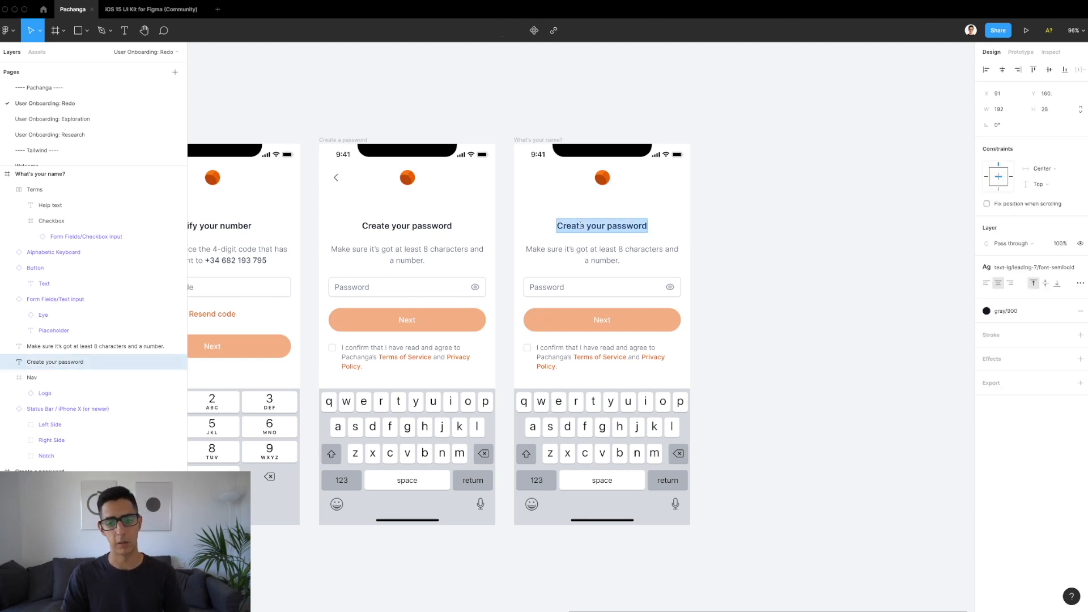
type("What's your name?")
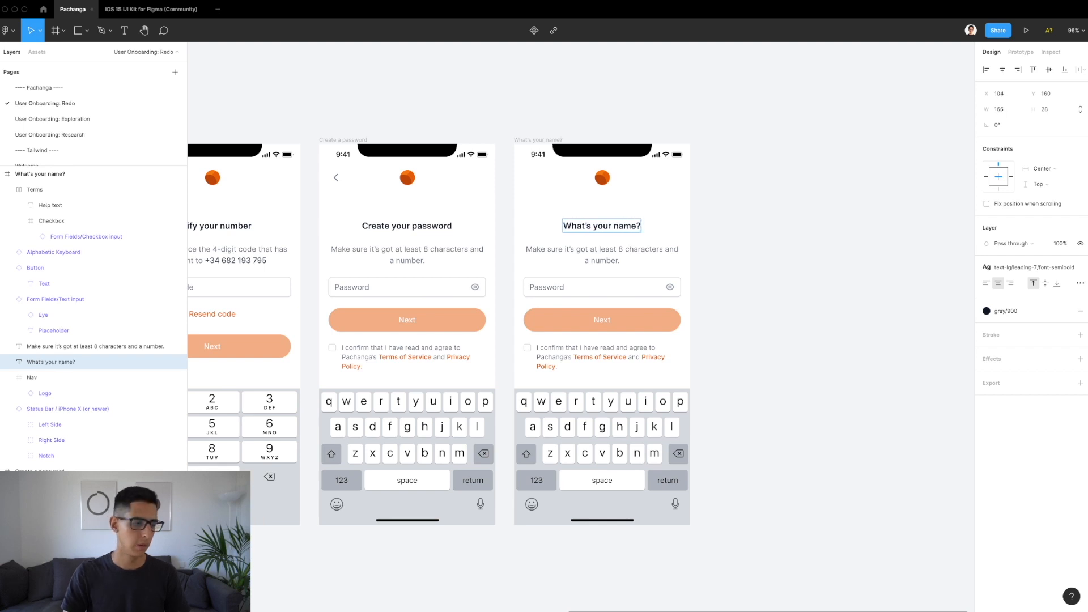
key("Escape")
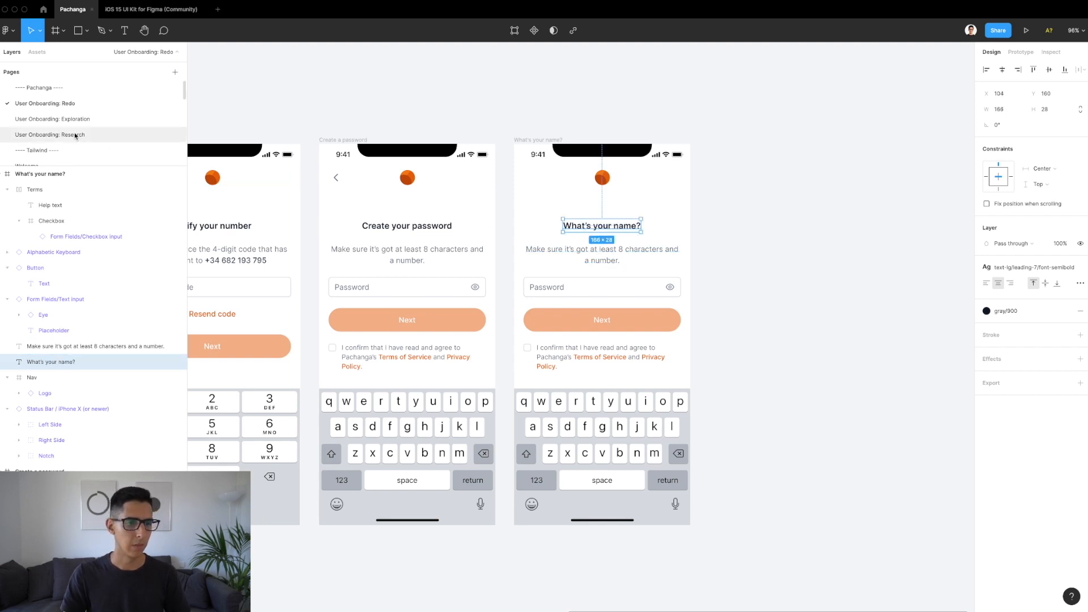
Step: Paste the Exploration page's 'Include your full name…' description over the name screen's subtitle
left_click(71, 120)
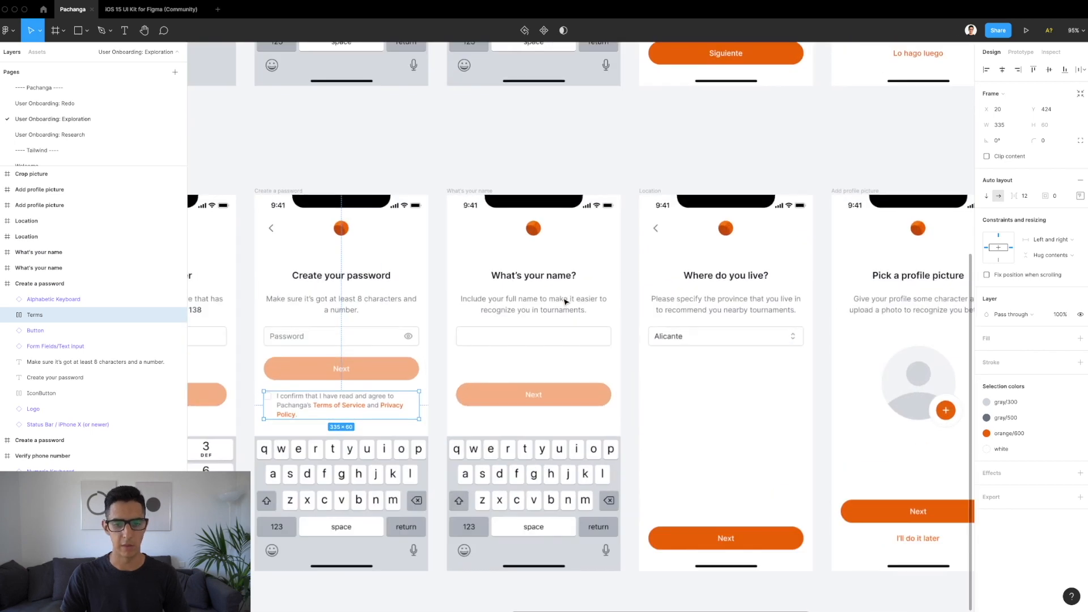
double_click(566, 301)
key("super+c")
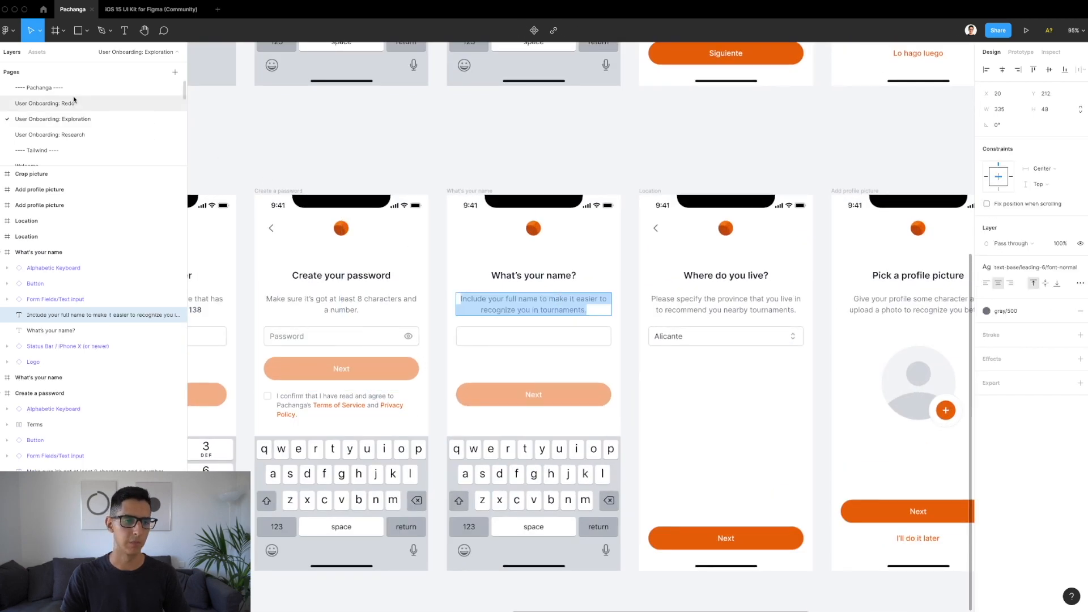
left_click(74, 103)
double_click(622, 261)
key("super+v")
scroll(658, 262, "up", 5)
key("Escape")
key("Escape")
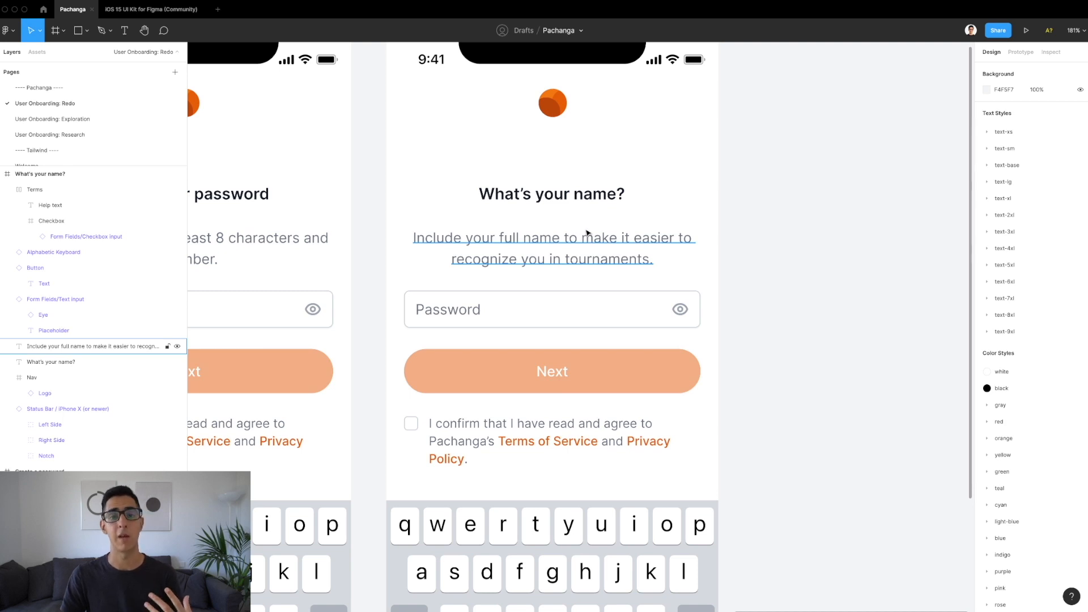
scroll(648, 199, "down", 3)
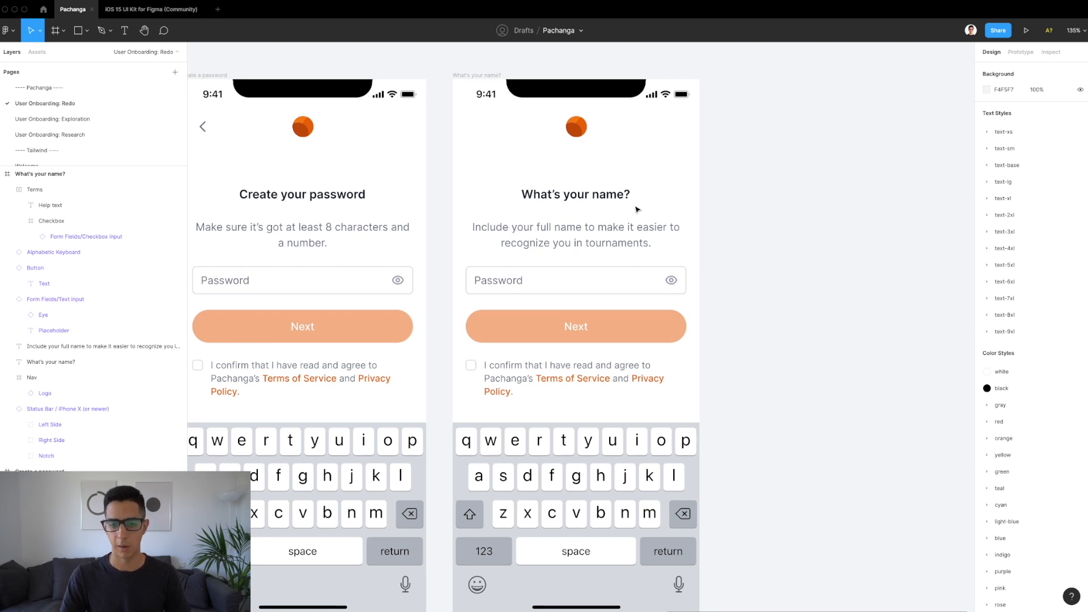
Step: Set the name screen's text input to Icon False and Text Empty
left_click(602, 242)
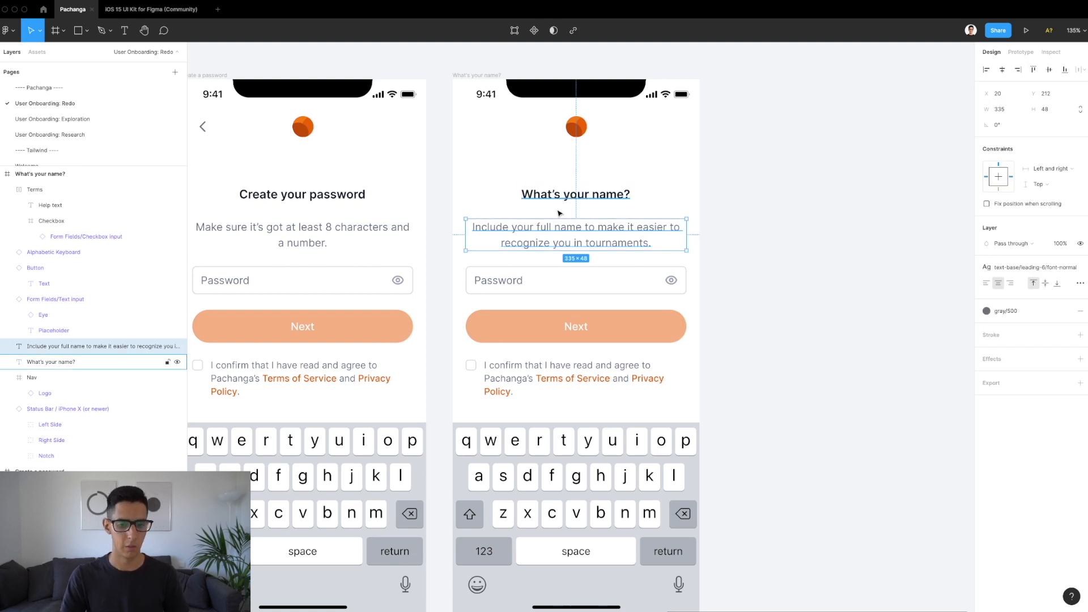
left_click(559, 275)
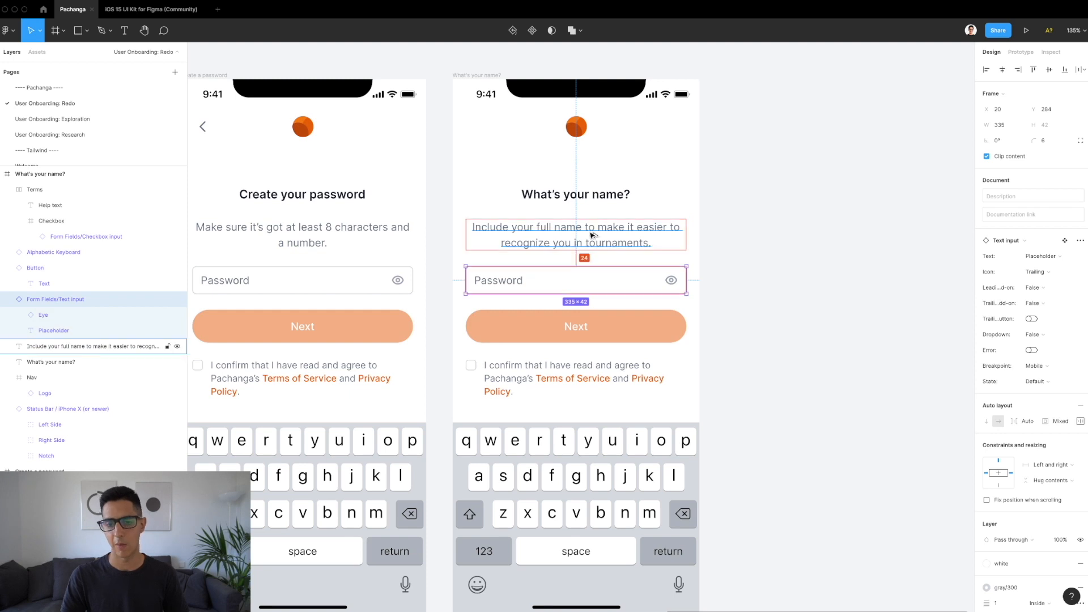
left_click(1040, 271)
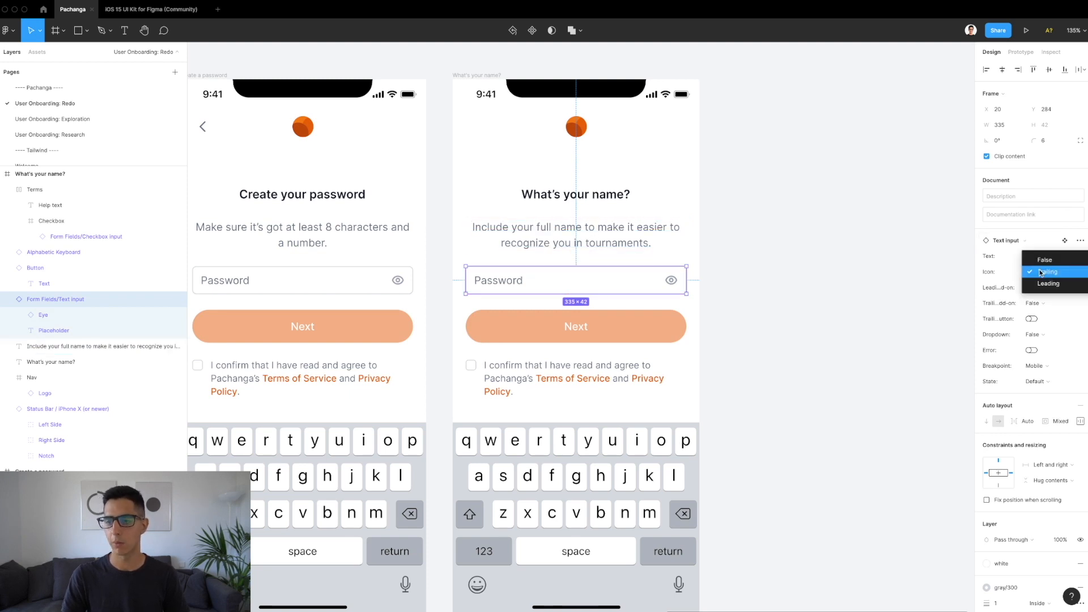
left_click(1044, 259)
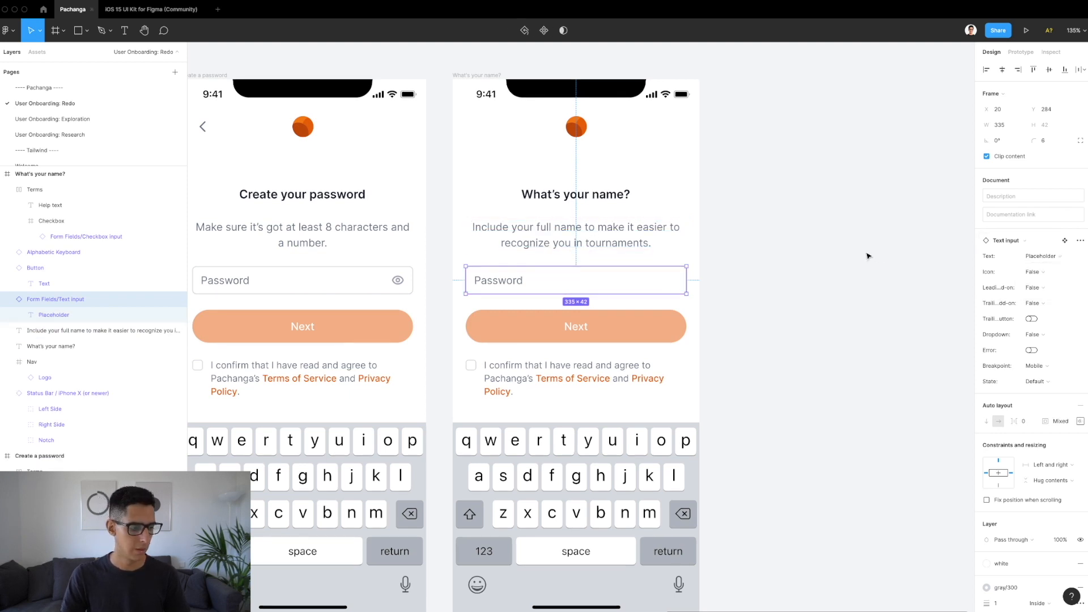
left_click(1029, 260)
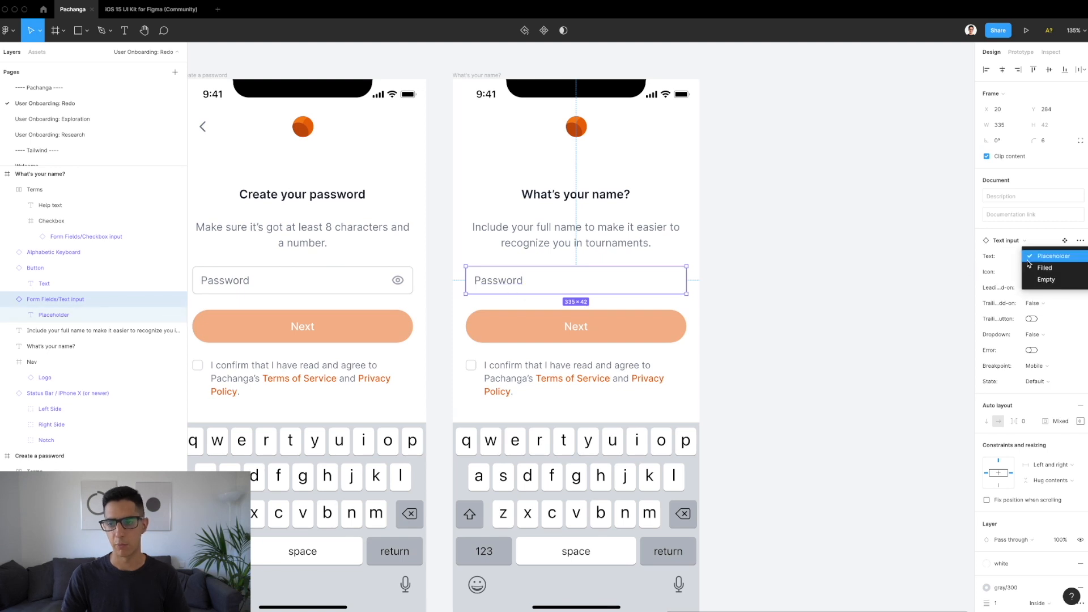
left_click(1045, 280)
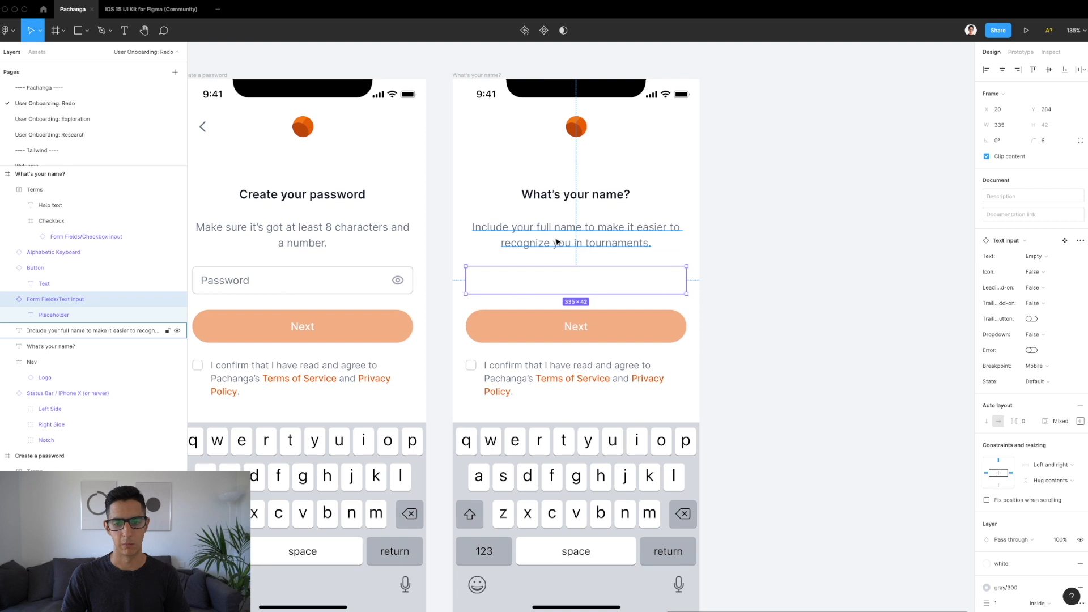
Step: Delete the terms checkbox block and shift the Next button further down
left_click(596, 368)
key("Delete")
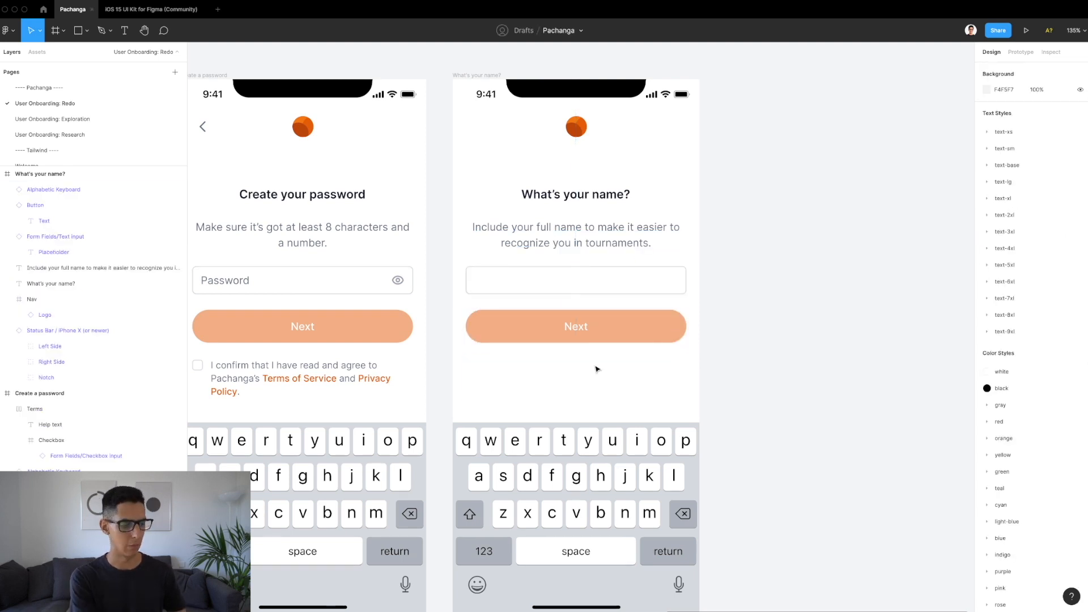
left_click(585, 324)
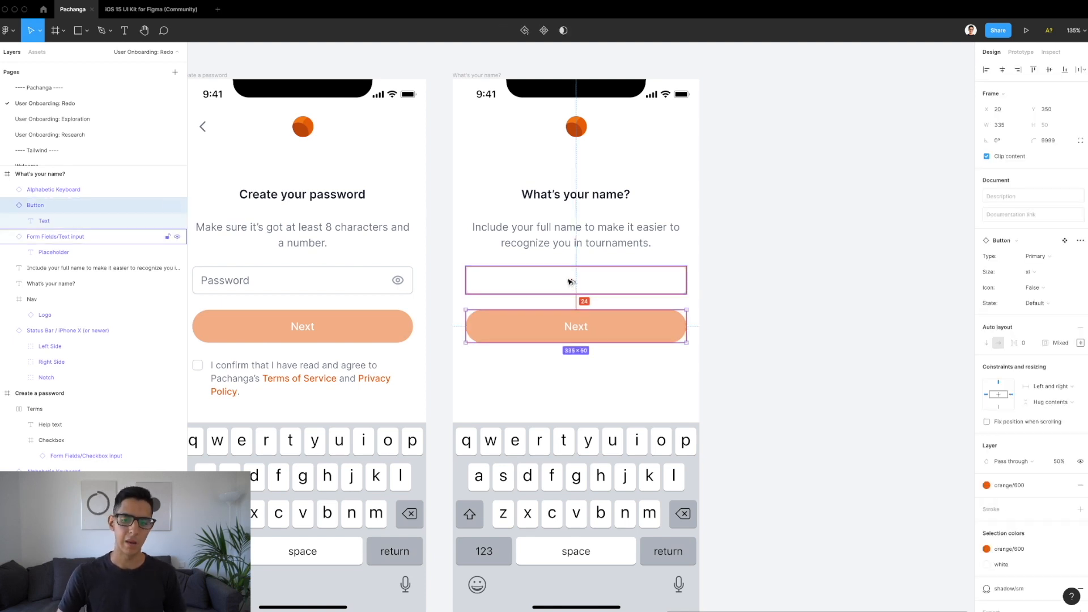
key("shift+Down")
key("shift+Down")
key("shift+Down")
key("shift+Down")
key("shift+Down")
key("shift+Down")
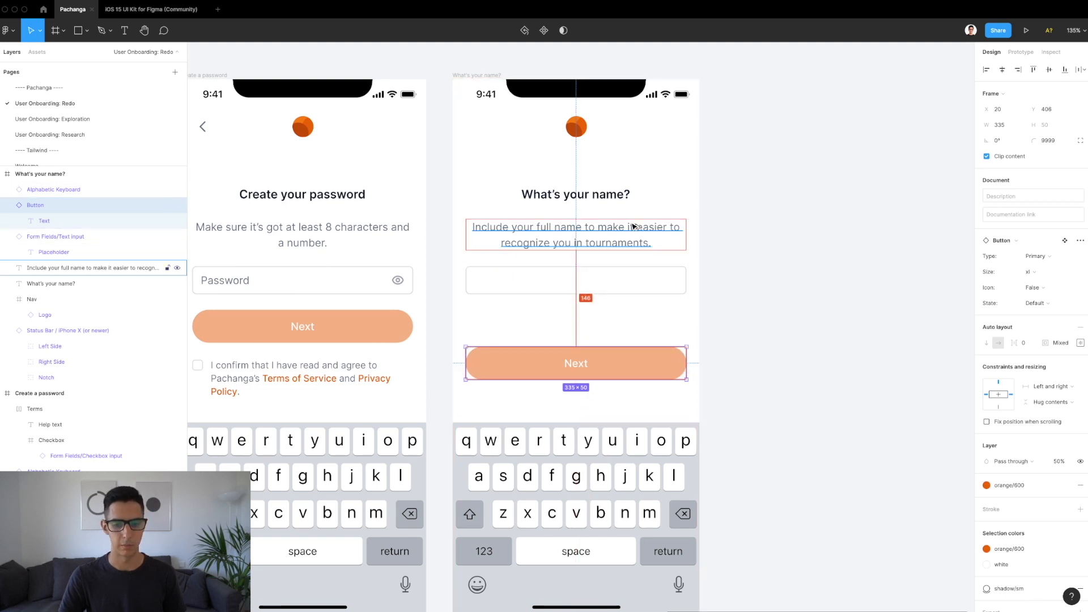
scroll(665, 278, "down", 5)
Step: Compare the Next button's spacing on the password and name screens
scroll(583, 306, "up", 4)
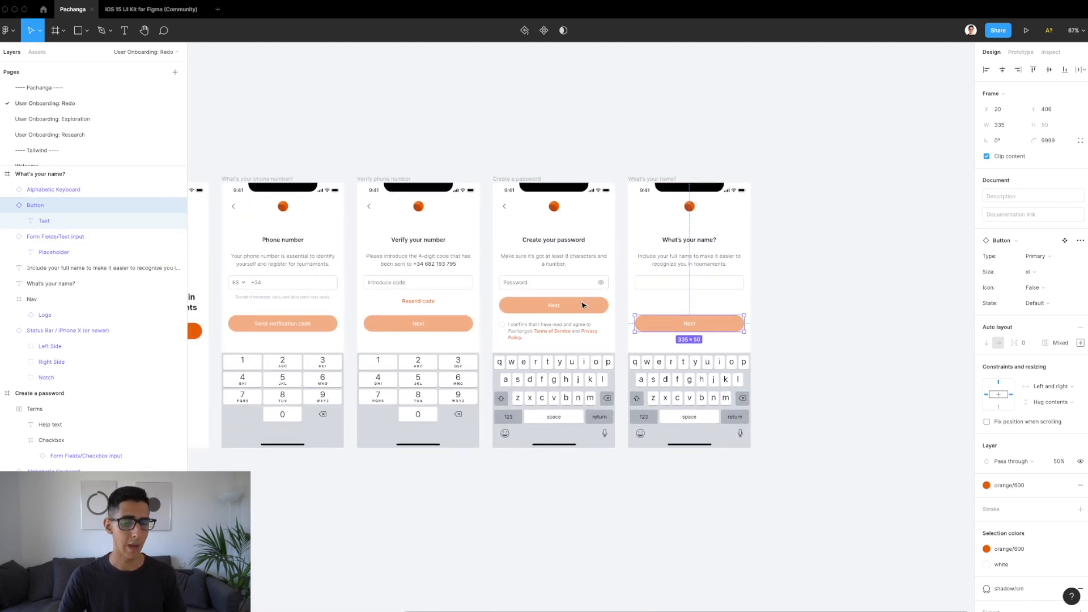
left_click(538, 324)
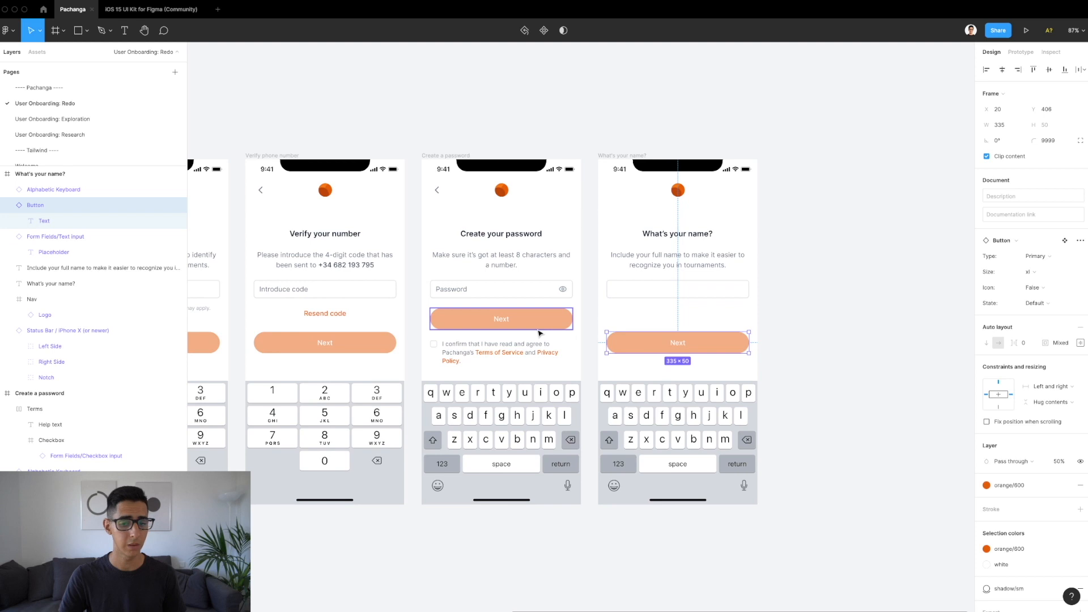
key("alt")
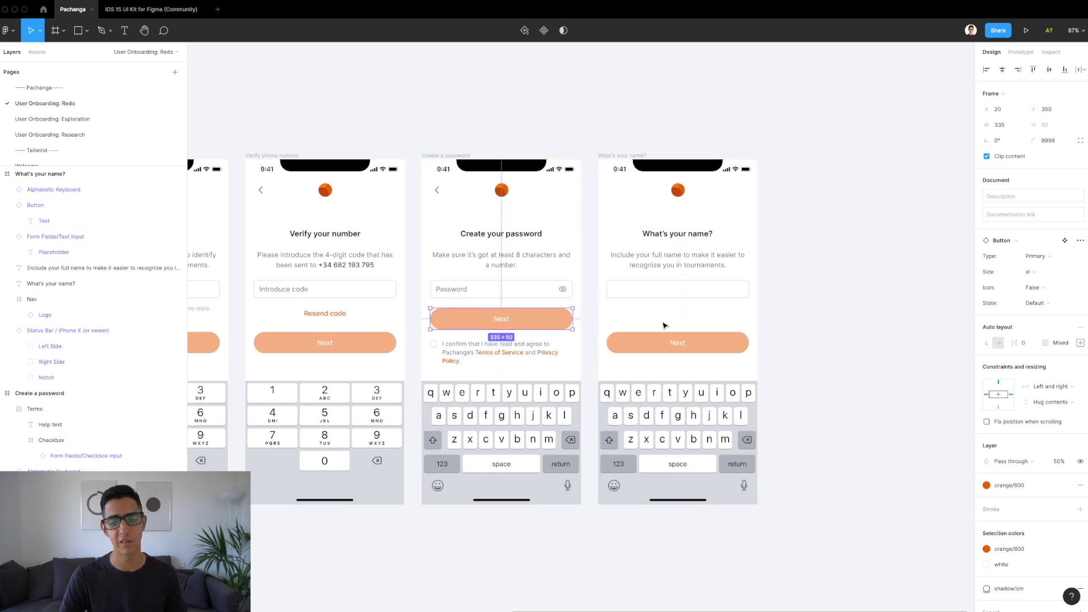
left_click(714, 343)
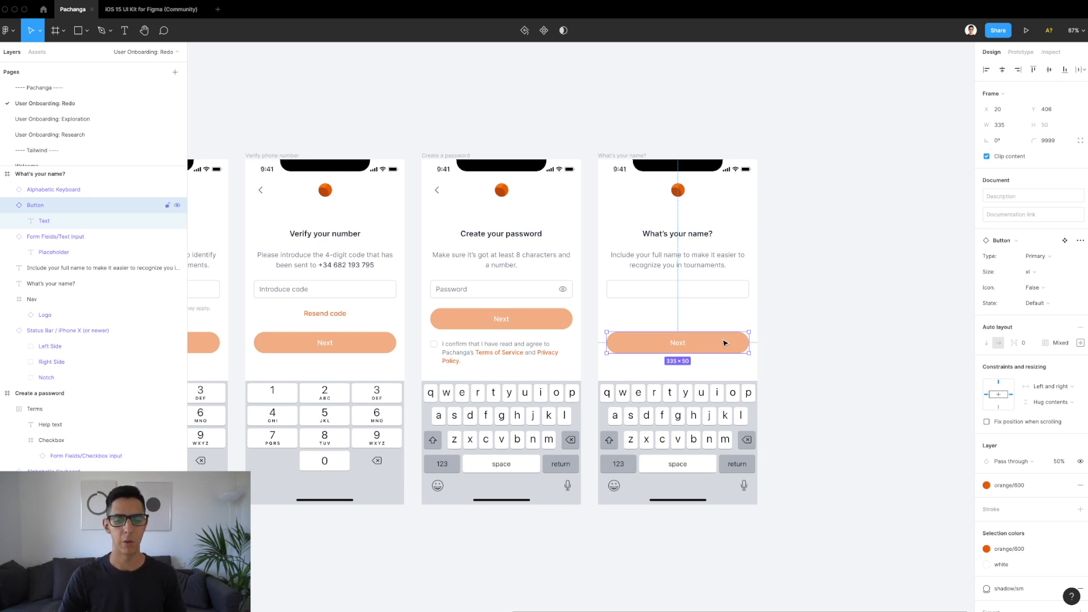
Step: Select the What's your name? frame and paste a copy beside it
scroll(789, 327, "right", 5)
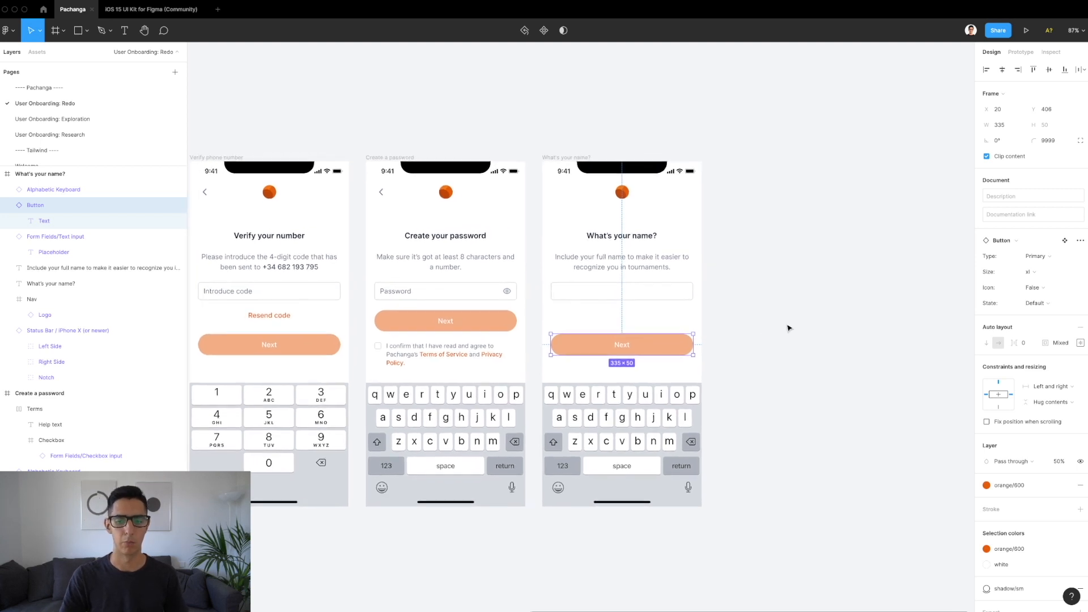
key("Escape")
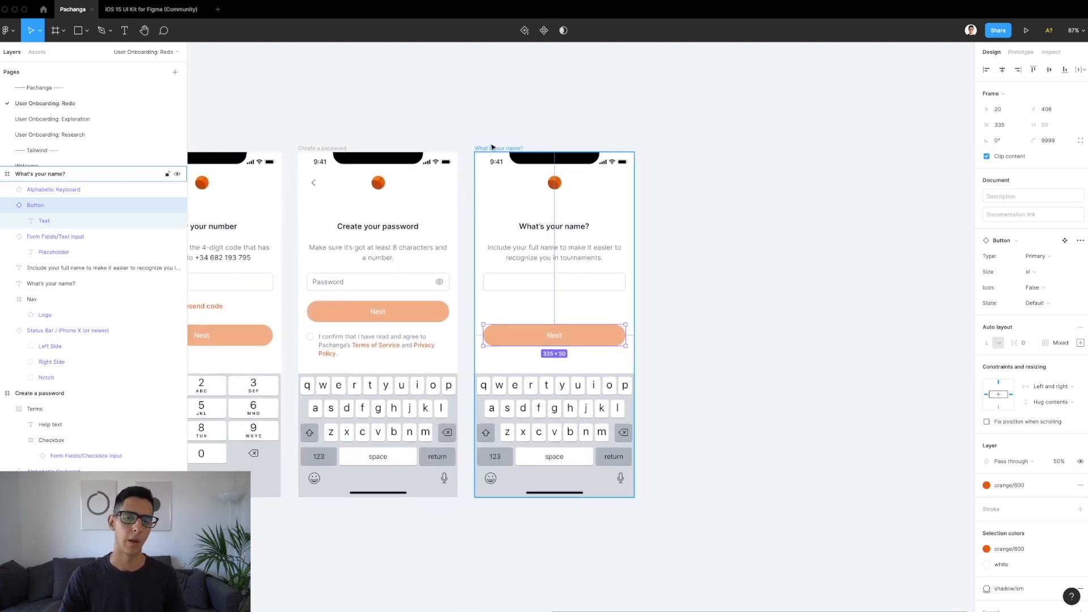
key("Escape")
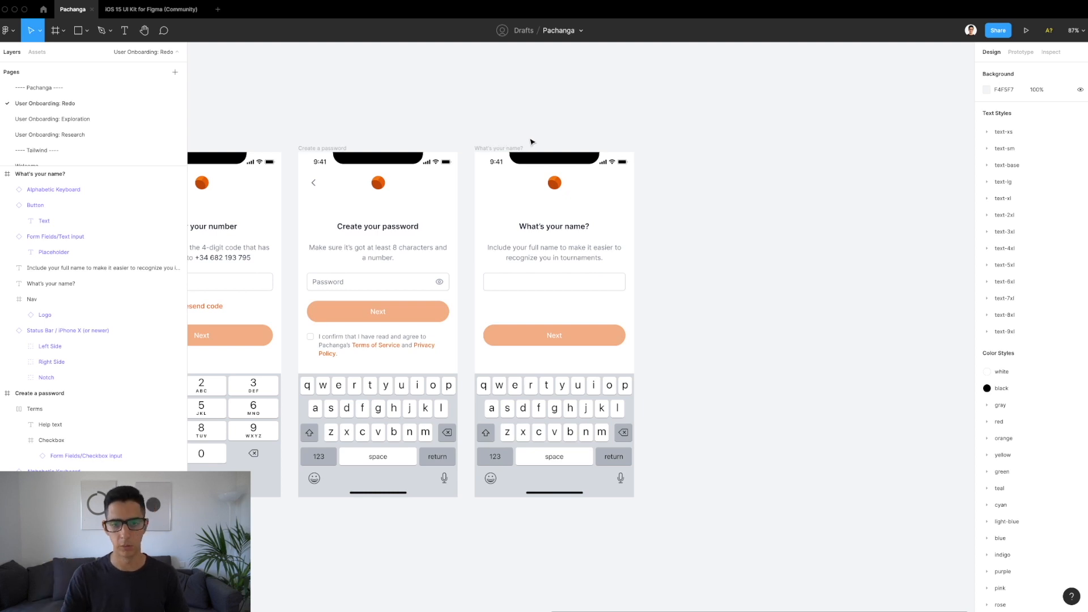
left_click(503, 149)
key("ctrl+v")
Step: Rename the copied frame Location and retitle its heading 'Where do you live?'
scroll(572, 146, "right", 4)
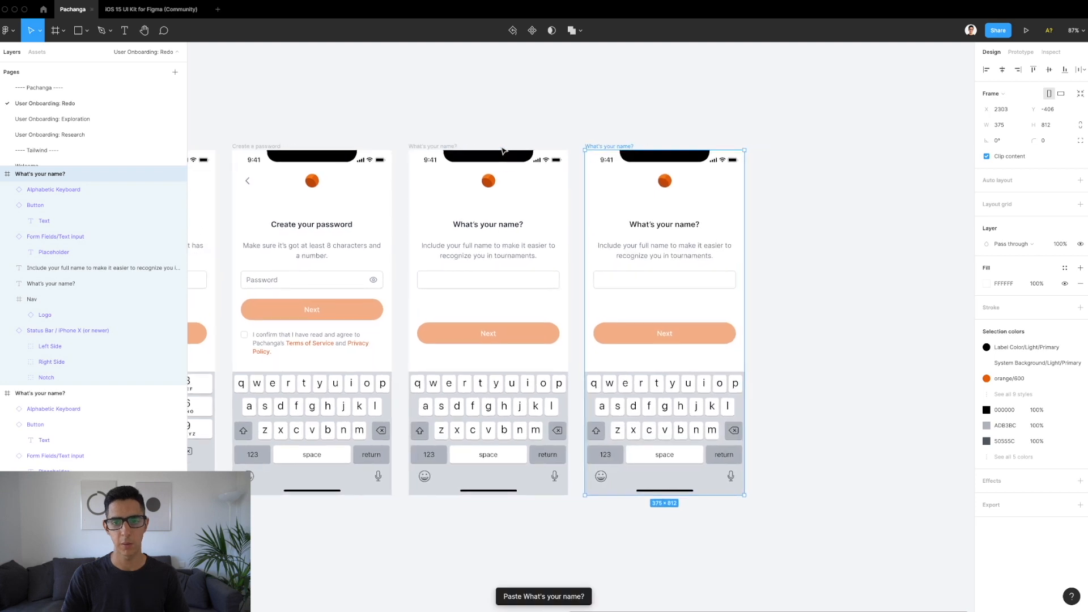
double_click(572, 147)
type("Location")
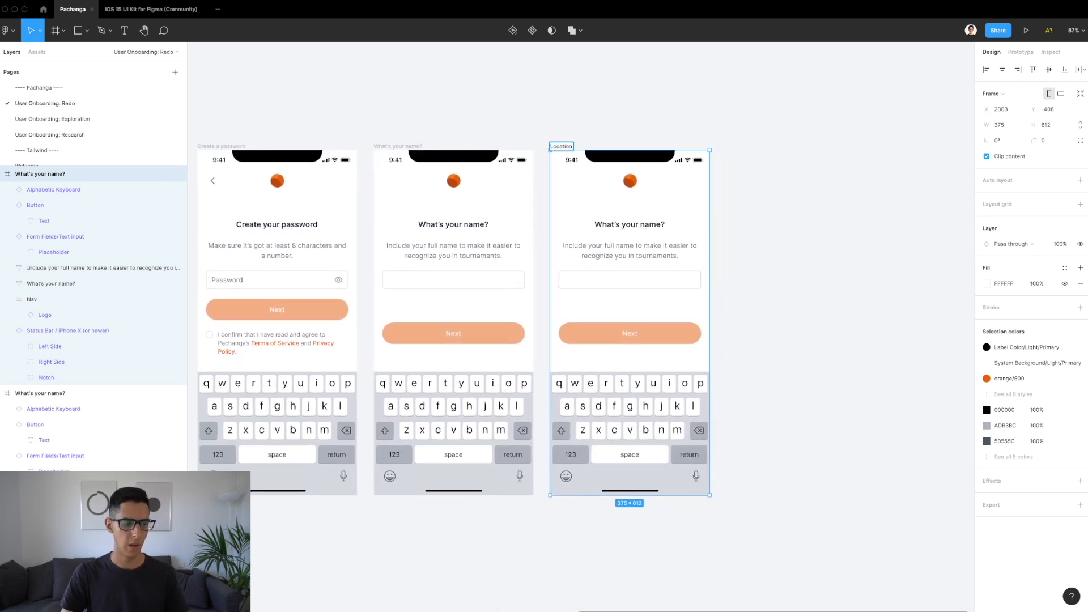
key("Return")
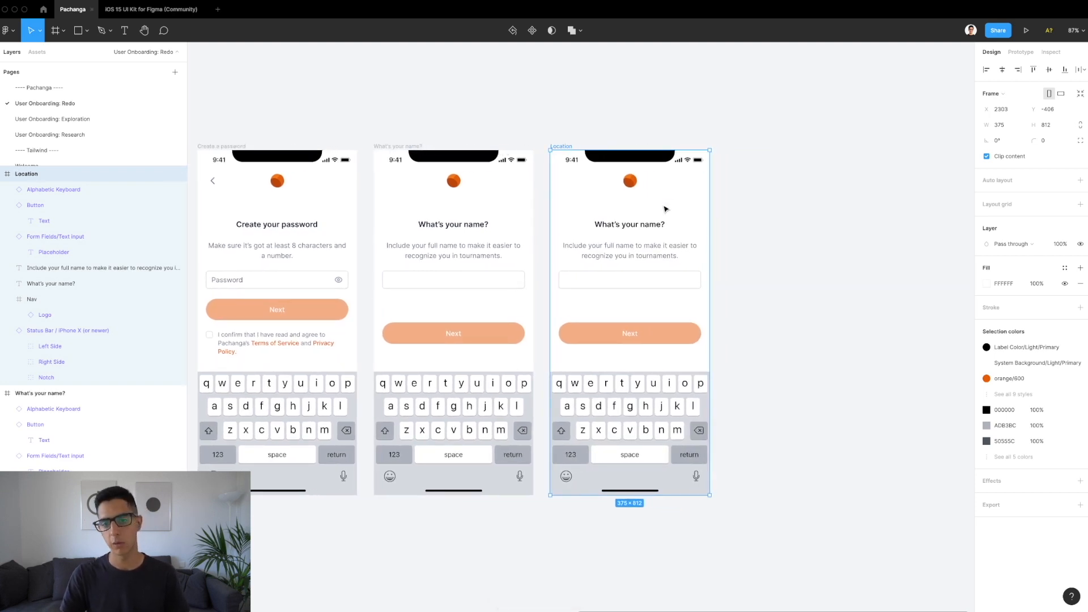
double_click(634, 224)
type("Where do")
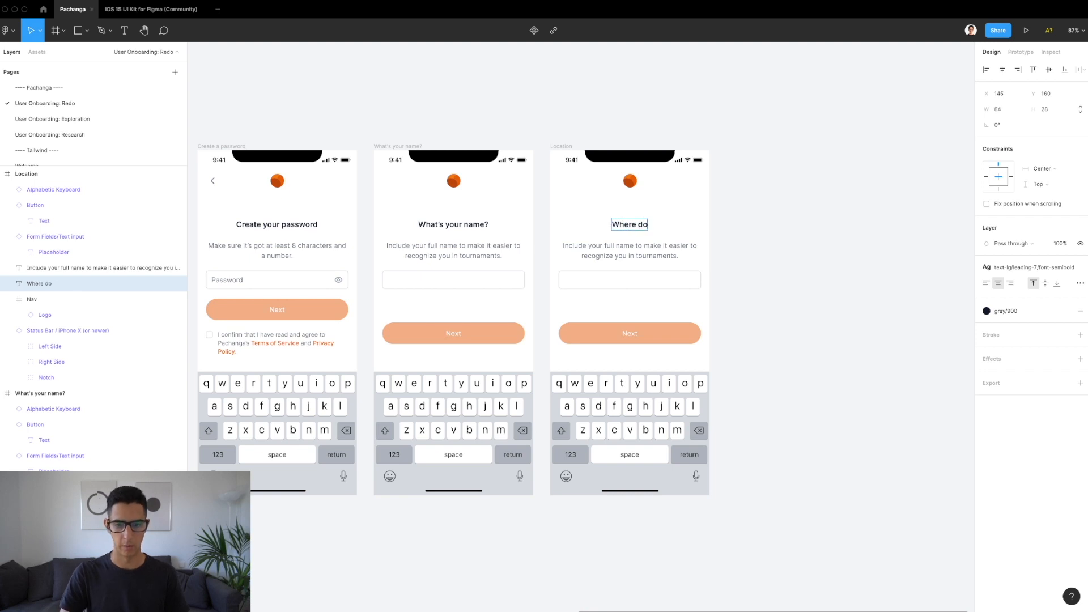
type(" you live?")
key("Escape")
key("Escape")
Step: Paste the back chevron from Create a password into the Location header bar
scroll(414, 234, "left", 2)
left_click(316, 183)
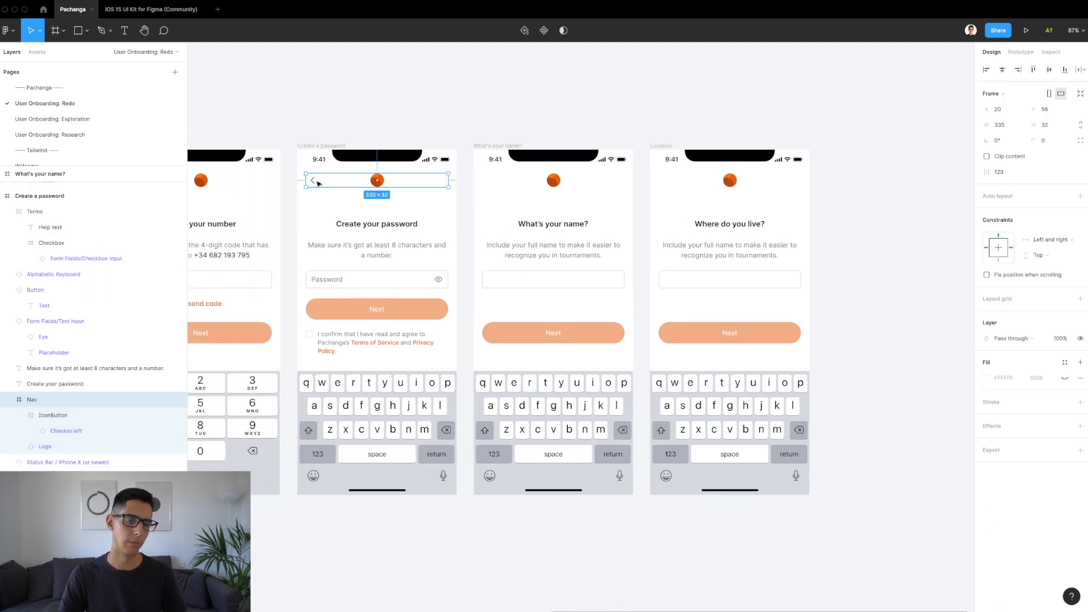
left_click(698, 182)
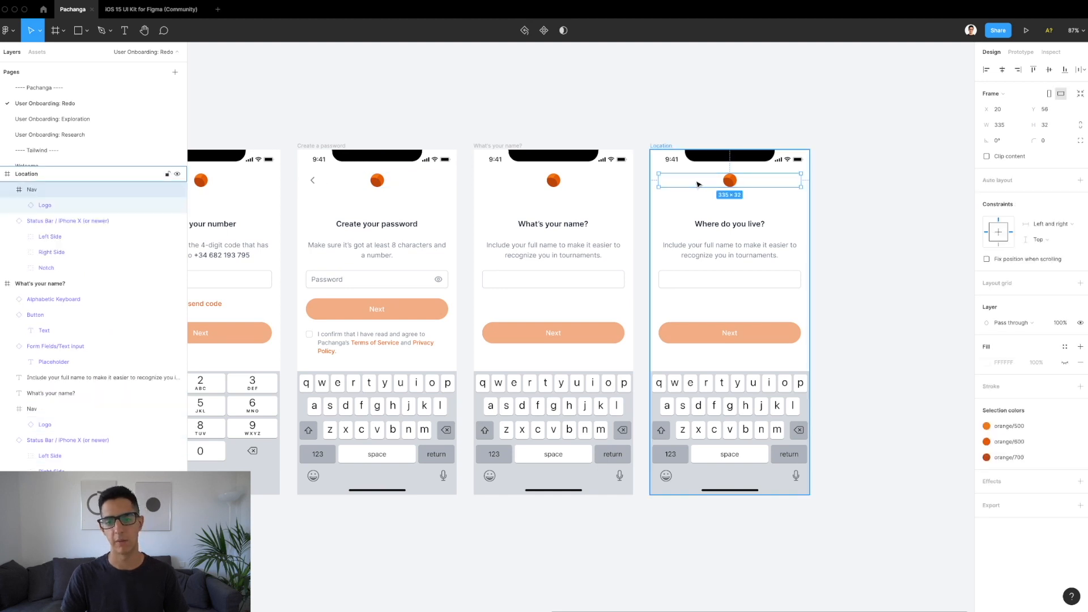
key("super+v")
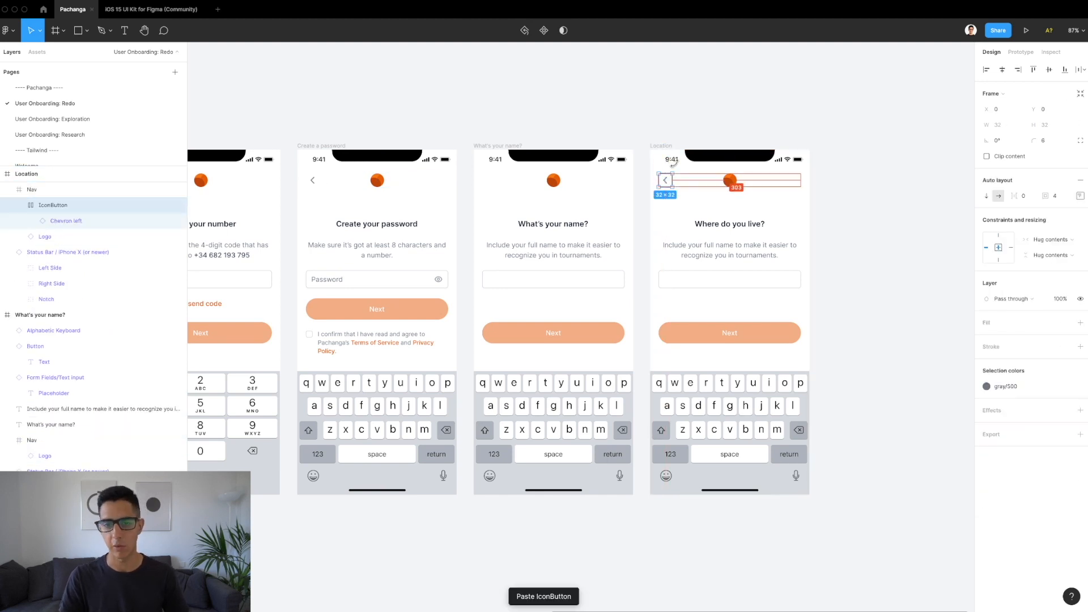
scroll(624, 213, "right", 3)
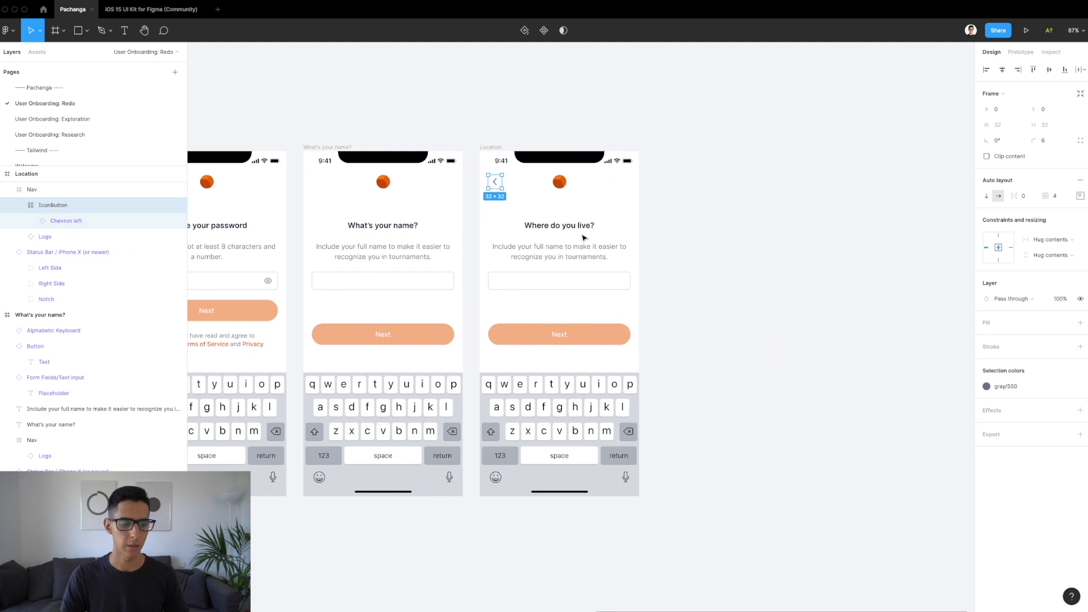
scroll(583, 235, "up", 5)
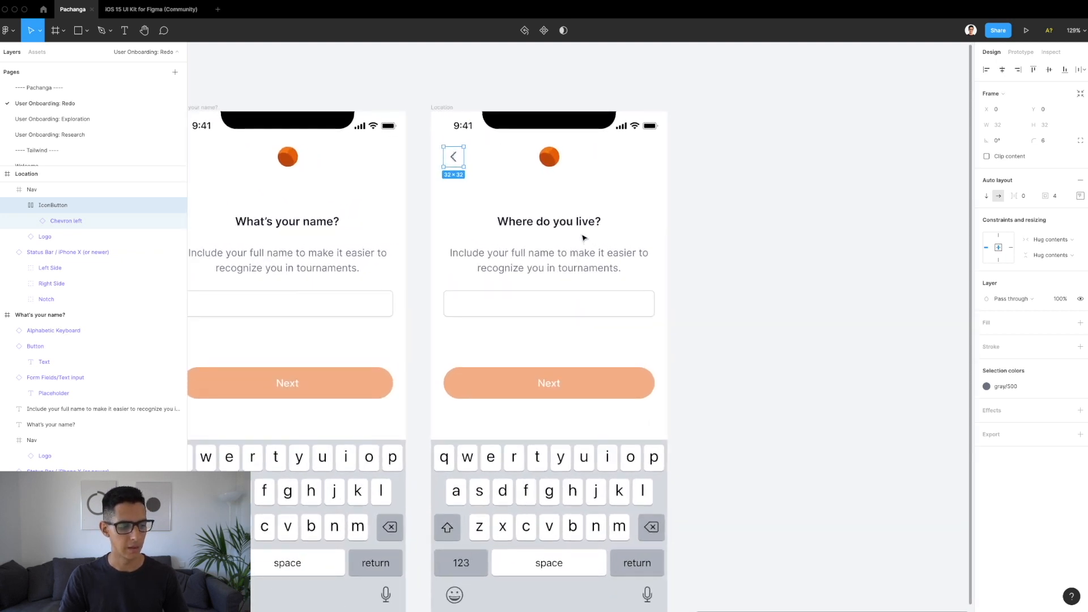
left_click(578, 252)
key("Return")
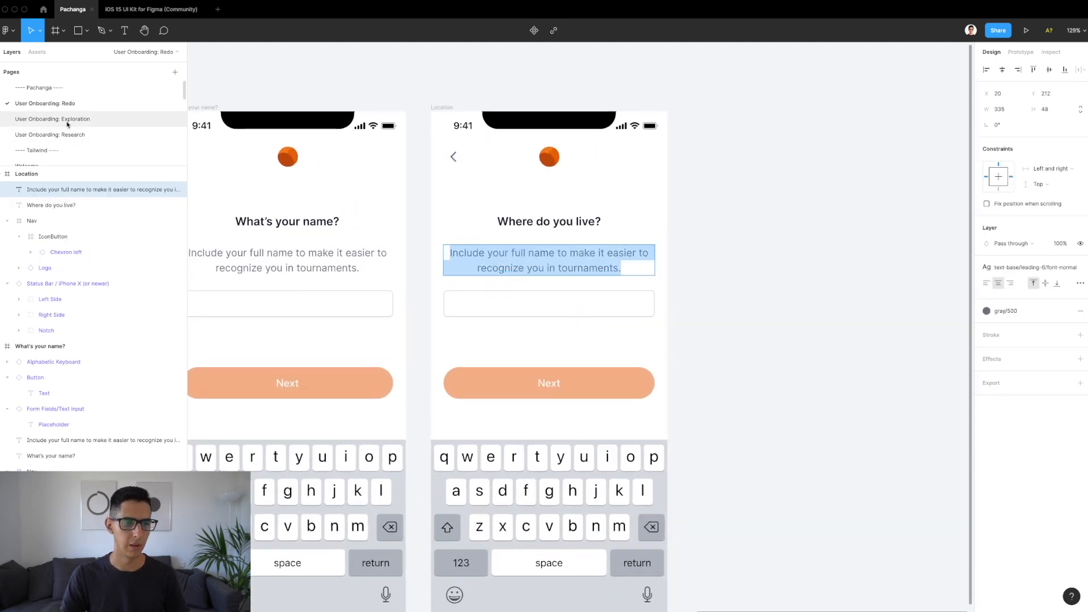
Step: Replace the Location description with the province sentence from the Exploration page
left_click(68, 119)
scroll(509, 311, "right", 5)
double_click(509, 311)
key("ctrl+c")
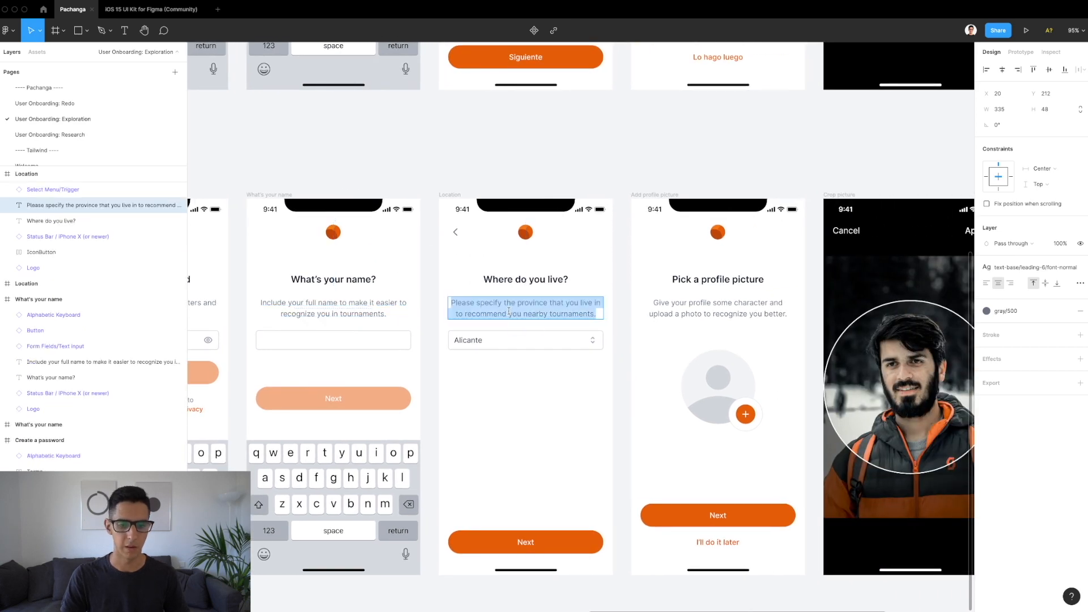
left_click(51, 104)
key("Return")
key("ctrl+v")
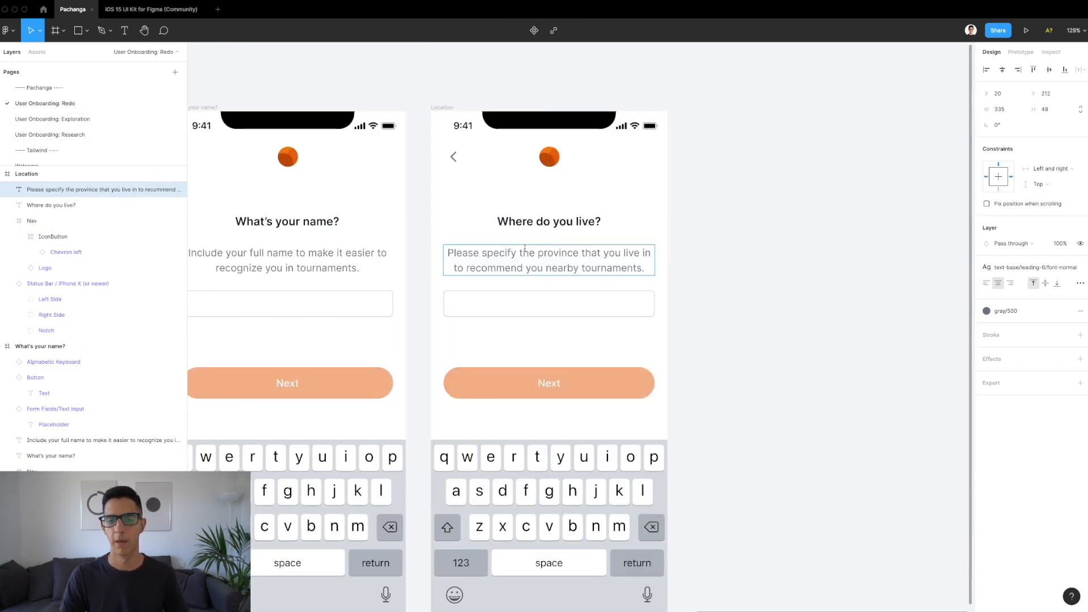
Step: Paste the Alicante province dropdown from Exploration onto the Location screen's text field
scroll(444, 254, "down", 1)
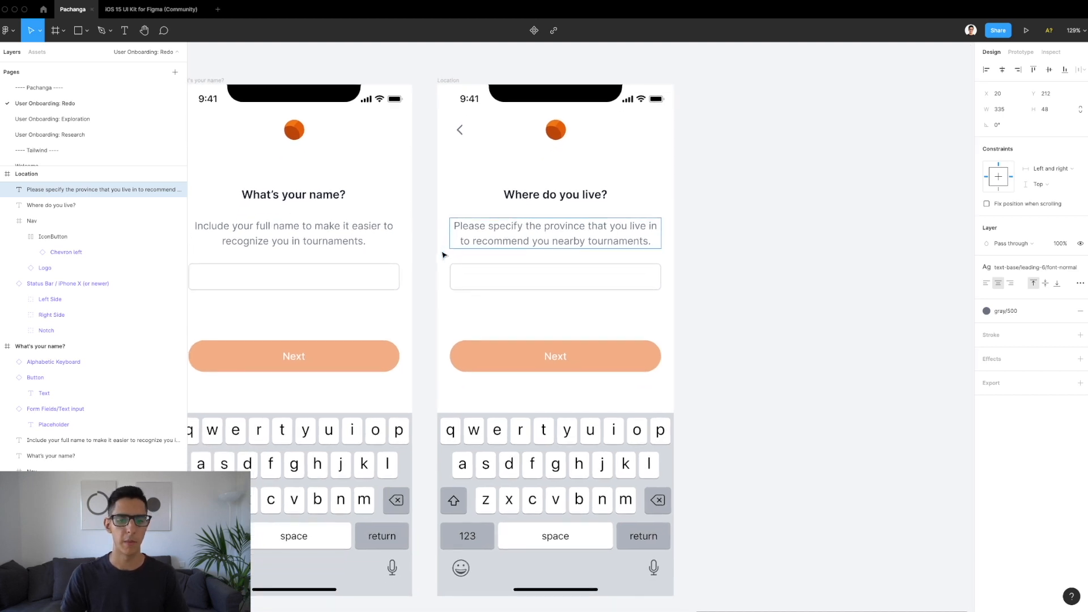
left_click(51, 119)
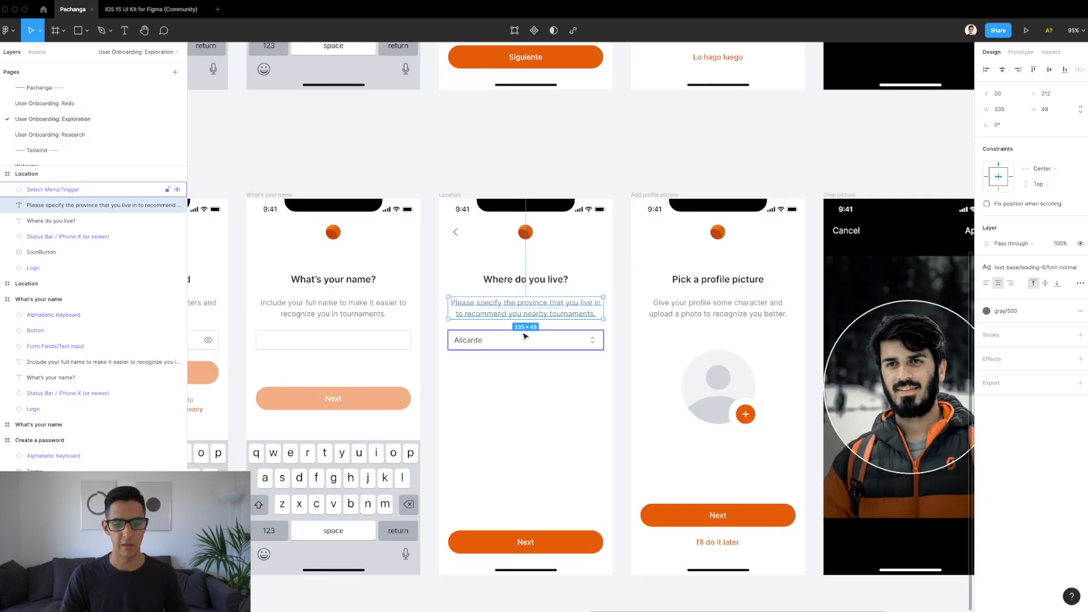
left_click(45, 103)
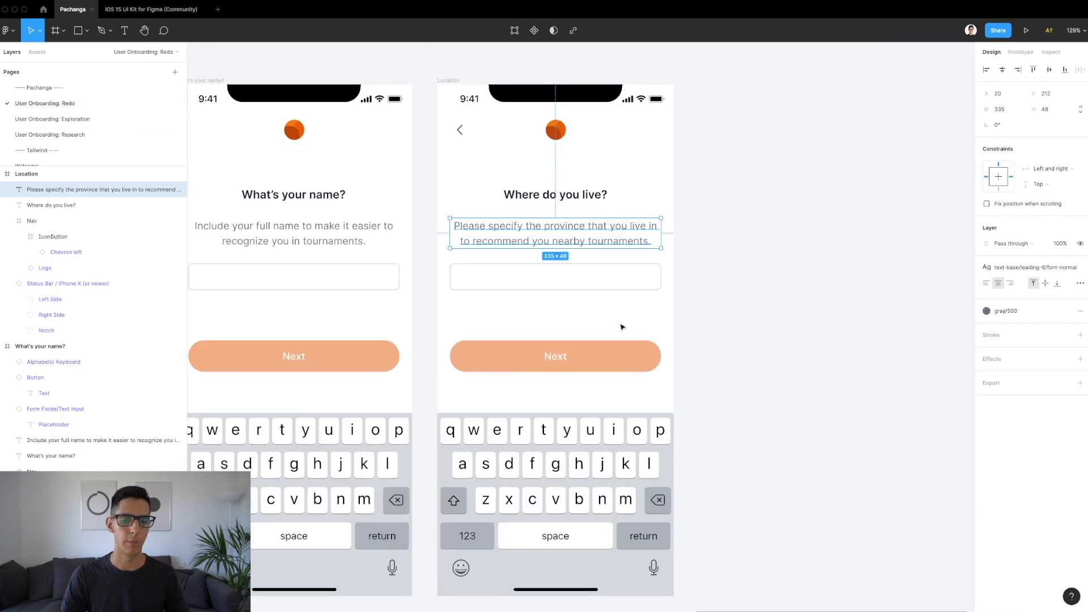
left_click(552, 275)
key("ctrl+v")
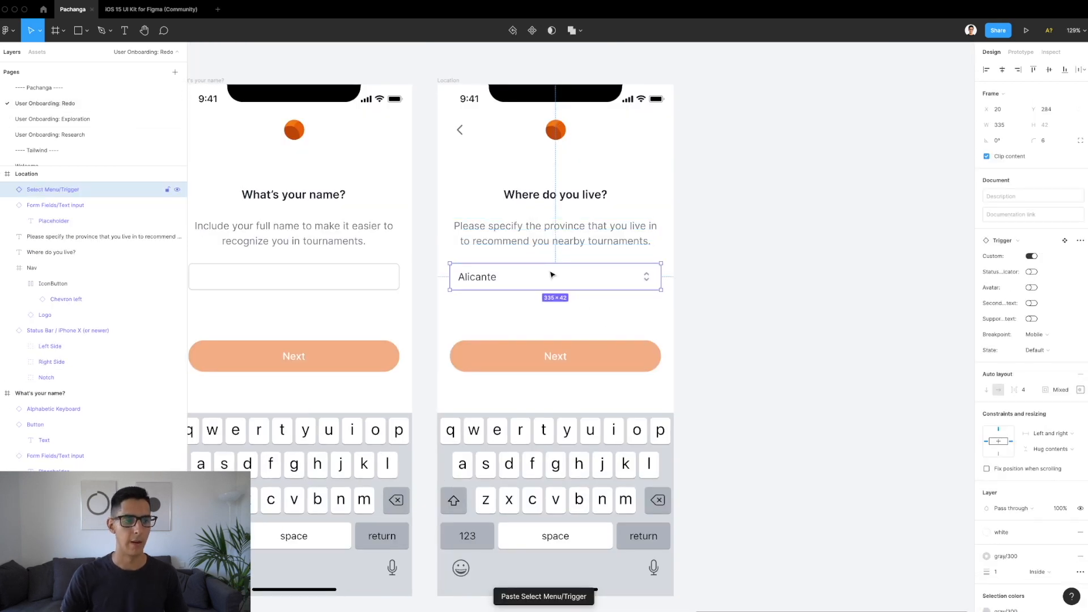
Step: Delete the empty Form Fields/Text input layer and inspect the Alicante dropdown's chevron Selector
left_click(55, 205)
key("Delete")
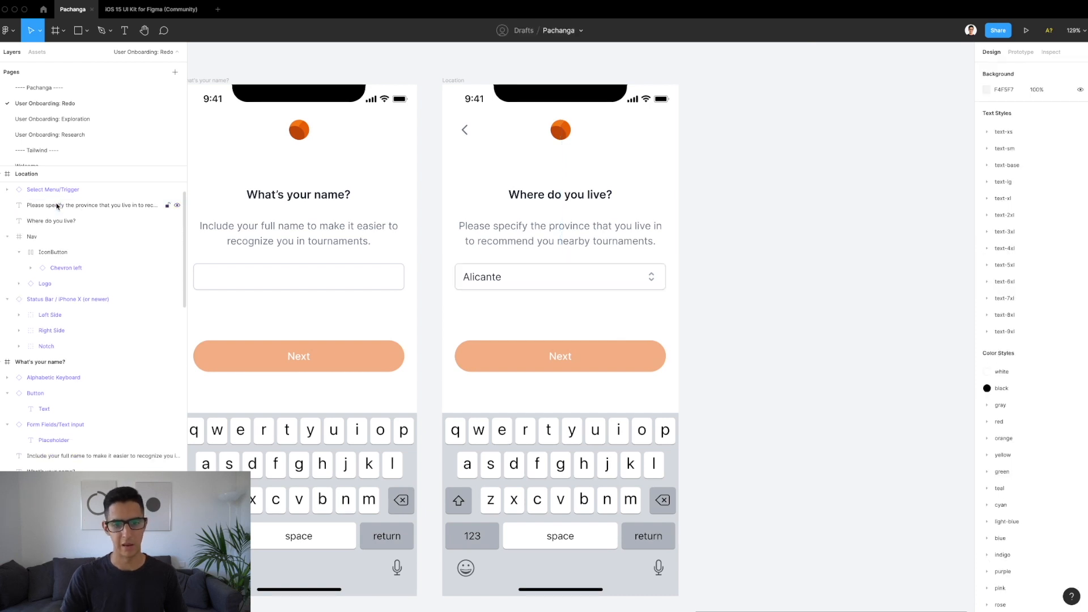
left_click(566, 281)
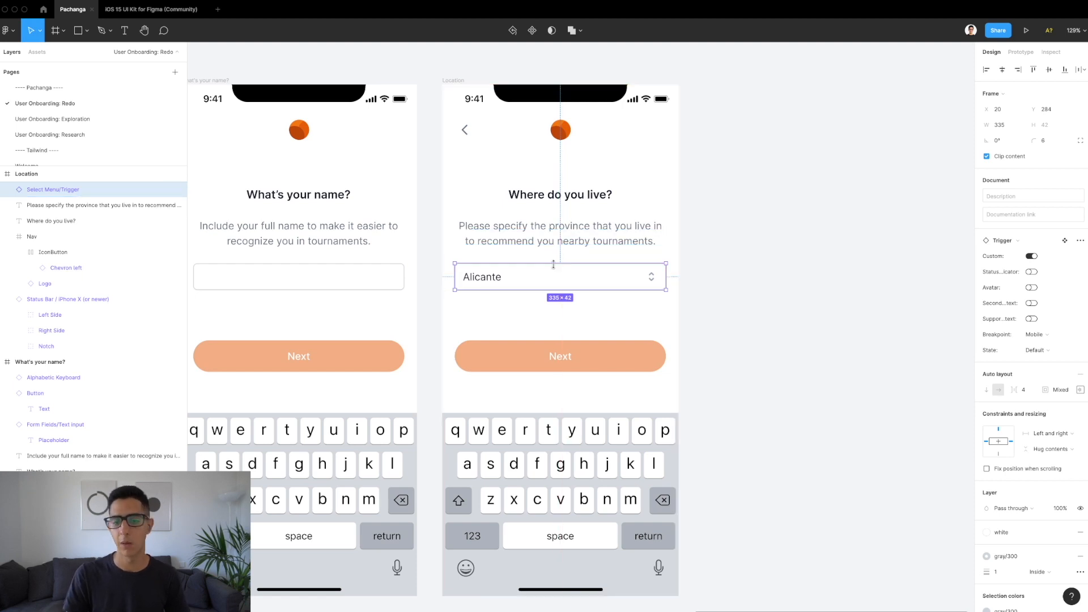
scroll(553, 264, "up", 5)
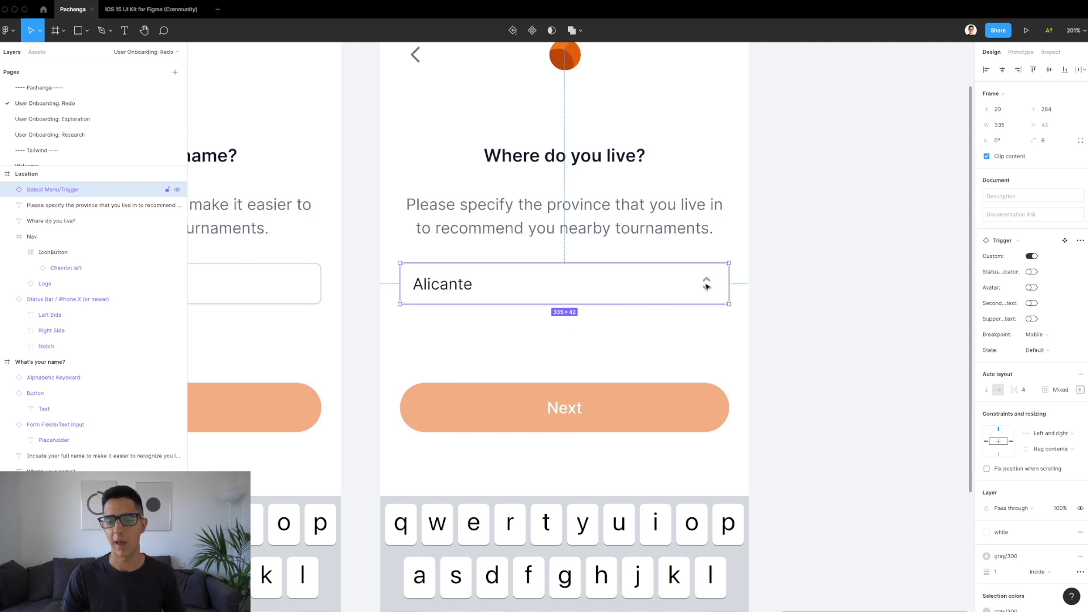
double_click(706, 286)
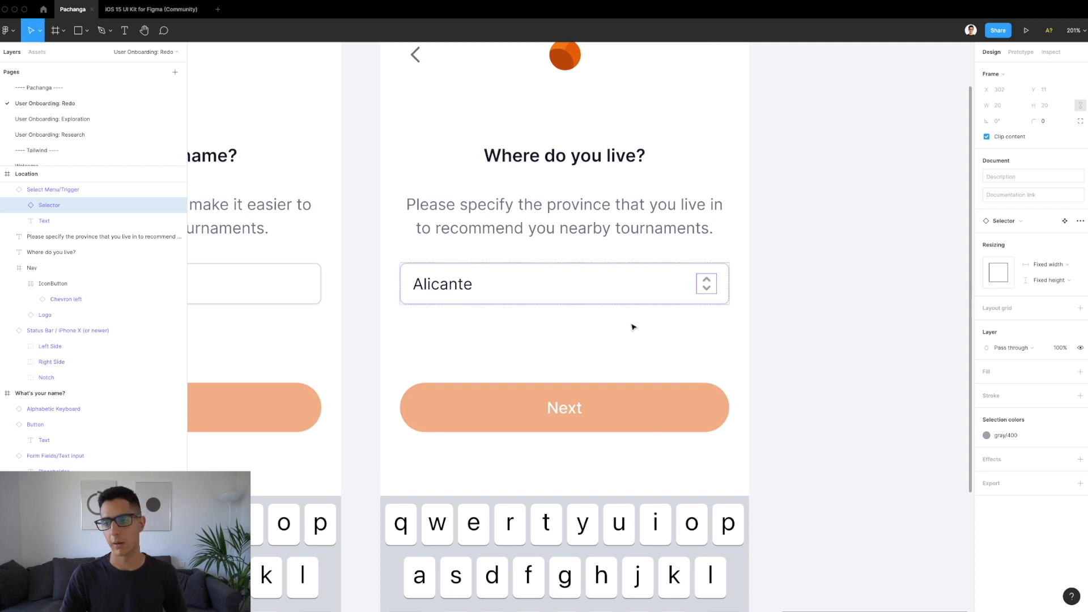
left_click(632, 326)
left_click(596, 277)
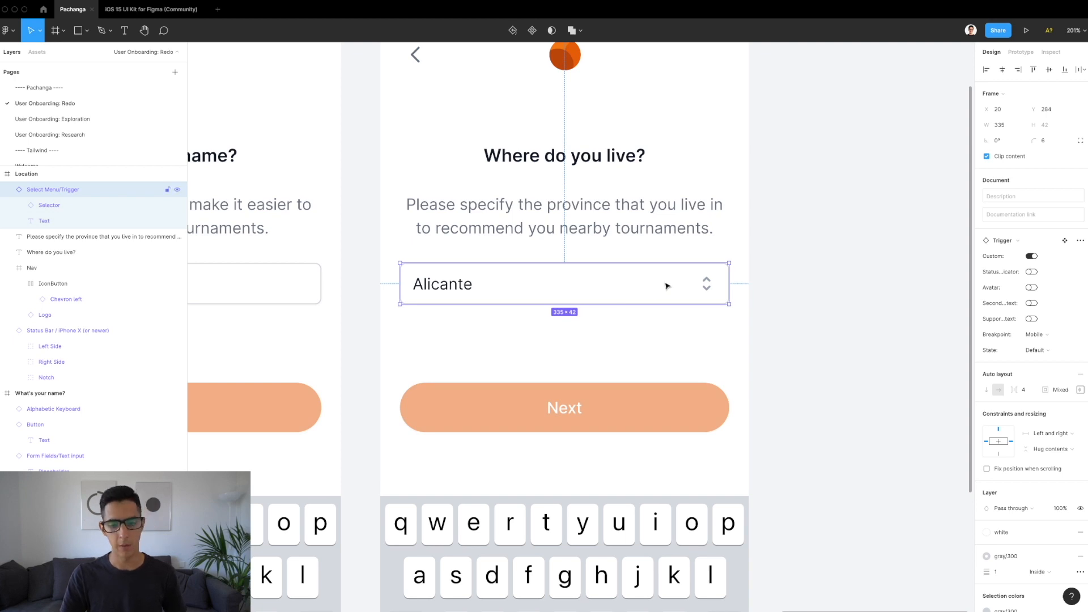
scroll(666, 286, "down", 5)
scroll(667, 286, "down", 2)
Step: Delete the Location keyboard and paste in the Home Indicator from Create a password
left_click(574, 404)
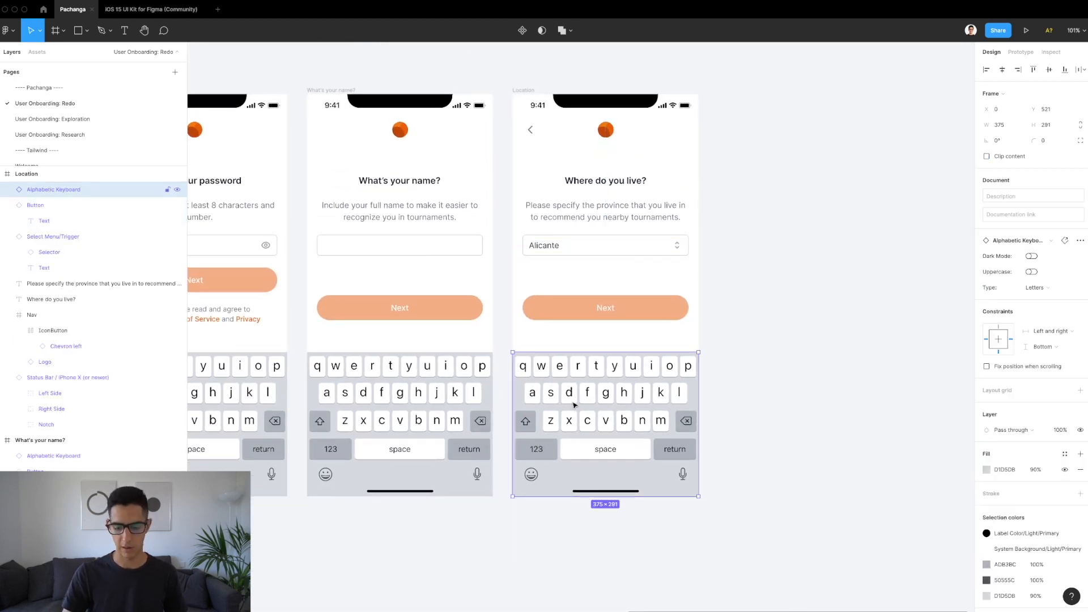
key("Delete")
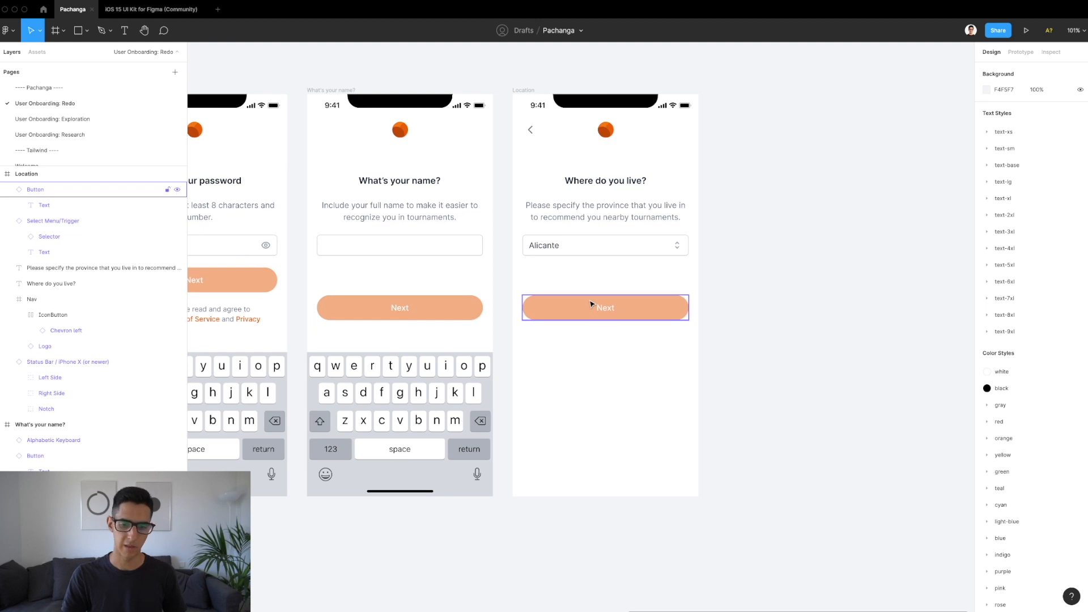
scroll(591, 304, "down", 3)
scroll(453, 340, "left", 5)
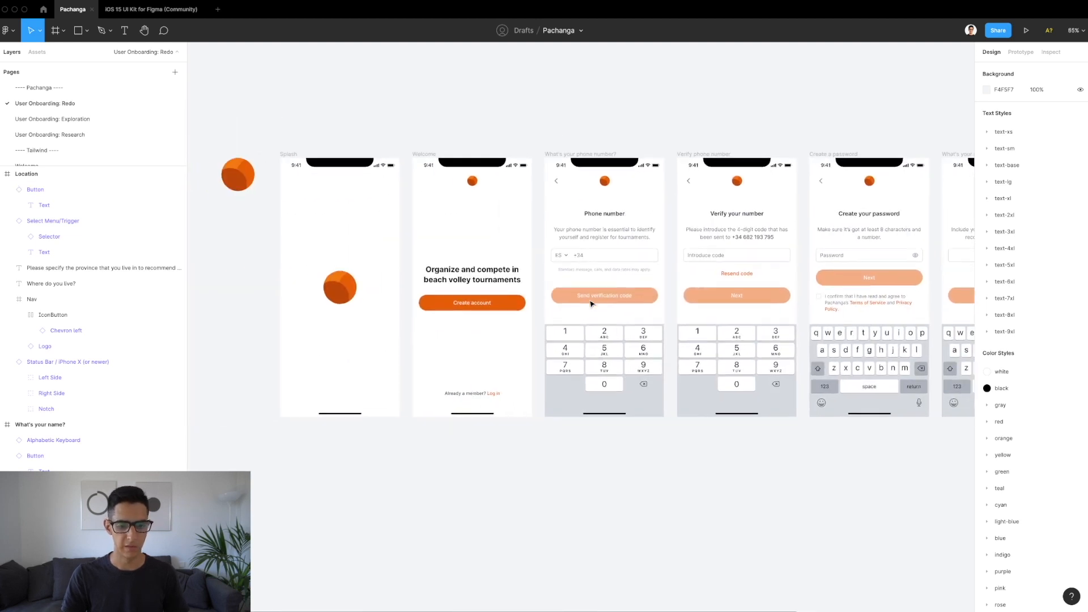
left_click(349, 415)
scroll(349, 415, "right", 10)
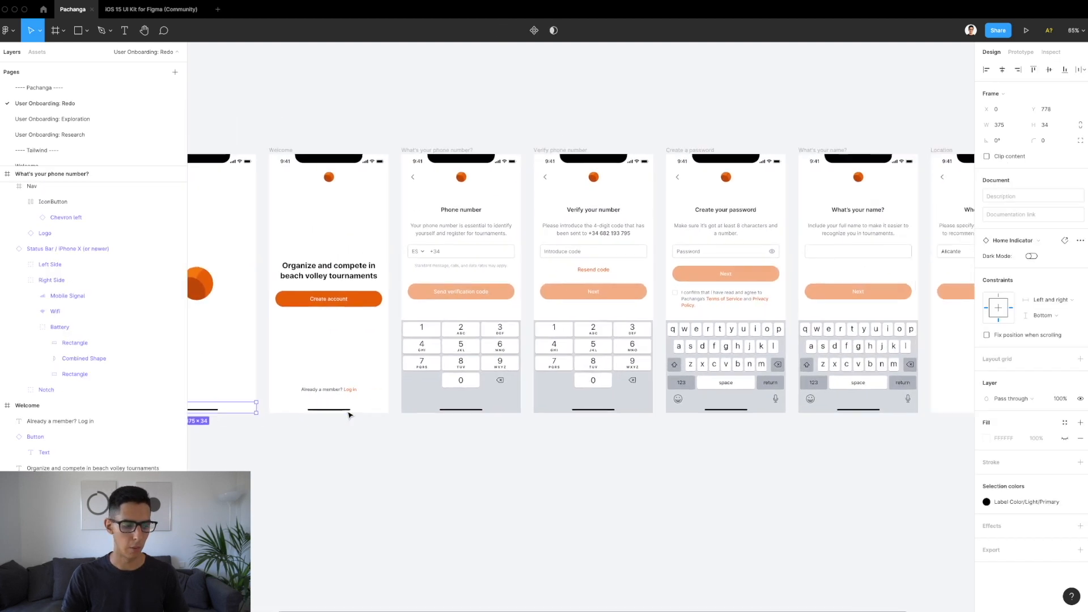
left_click(488, 151)
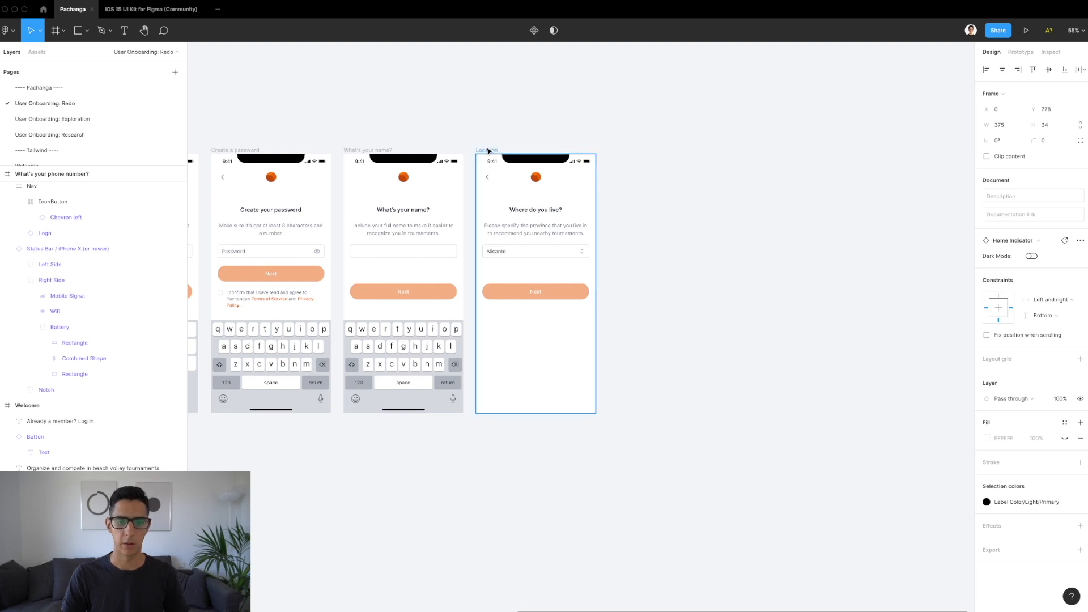
key("ctrl+v")
scroll(535, 412, "up", 5)
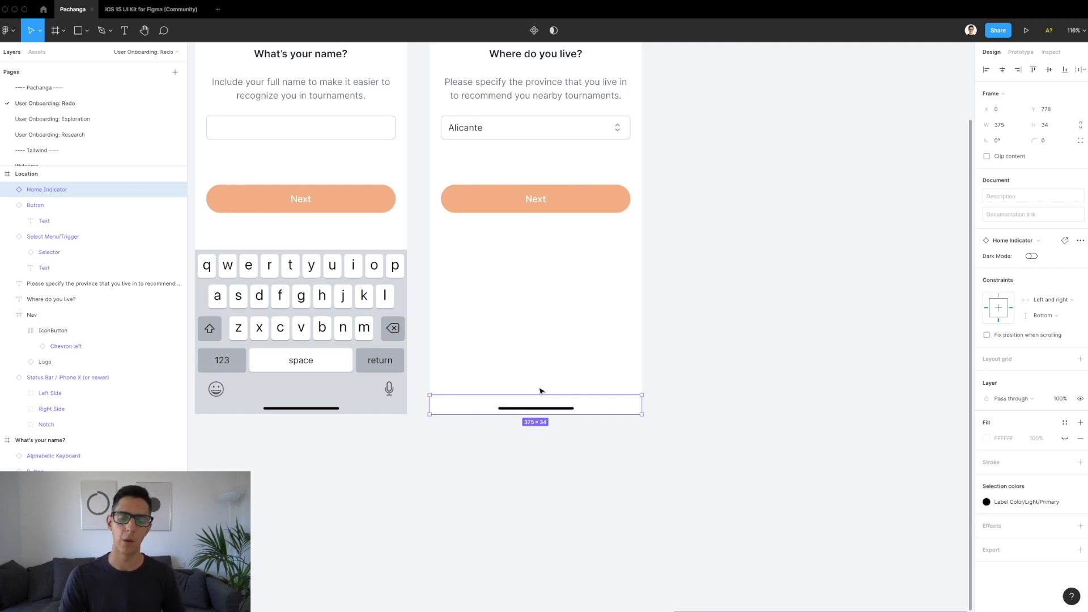
Step: Set the Next button to 100% opacity, move it down, and constrain it to Bottom
left_click(499, 137)
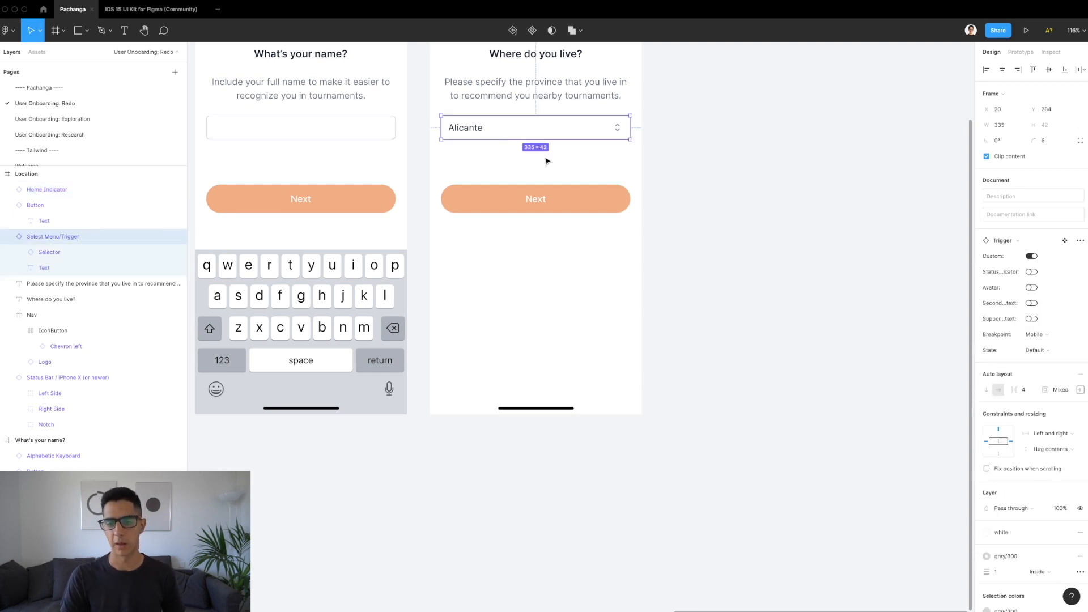
scroll(756, 243, "up", 2)
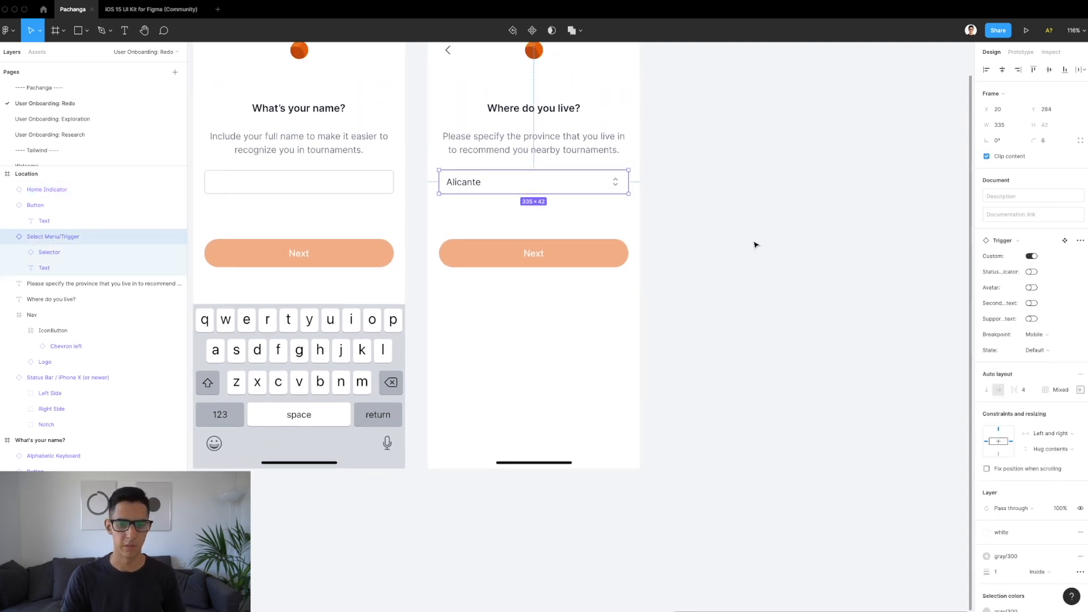
left_click(464, 266)
key("0")
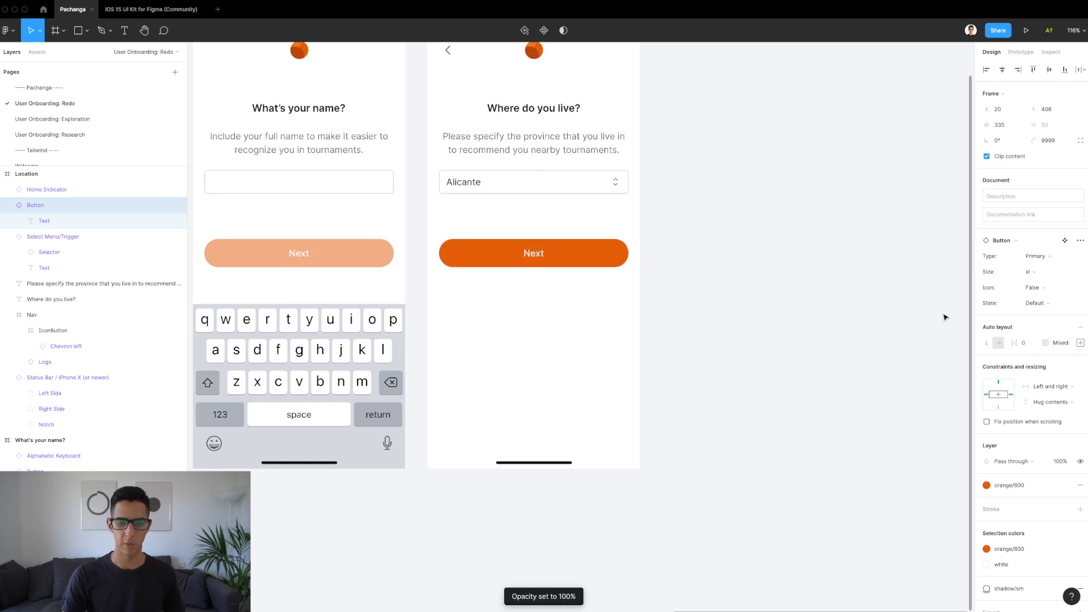
key("alt")
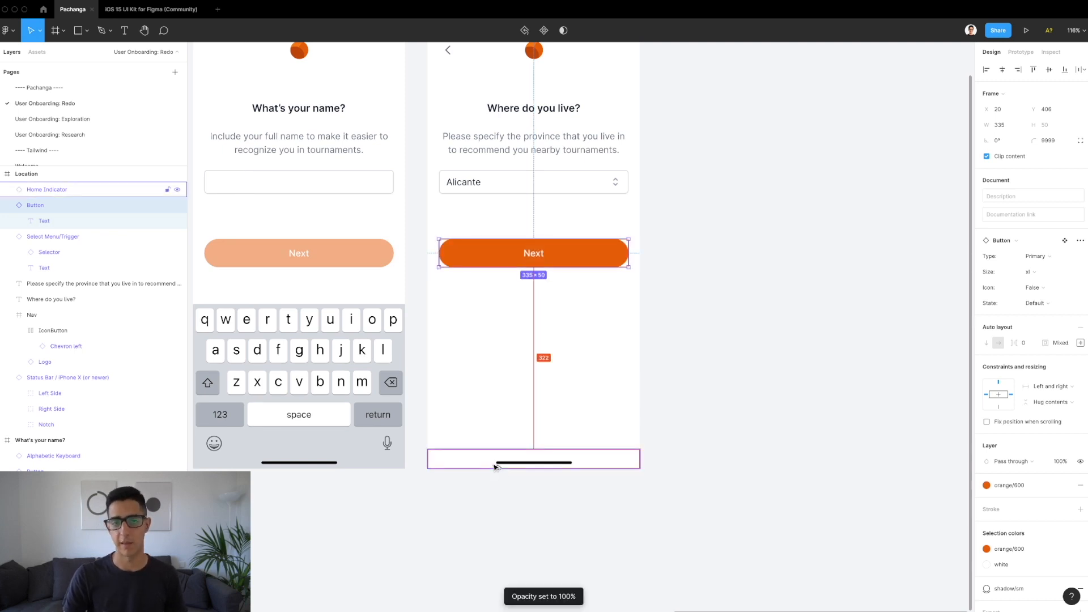
key("shift+Down")
key("shift+Down")
key("shift+Down")
key("shift+Down")
key("shift+Down")
key("shift+Down")
key("shift+Down")
key("shift+Down")
key("shift+Down")
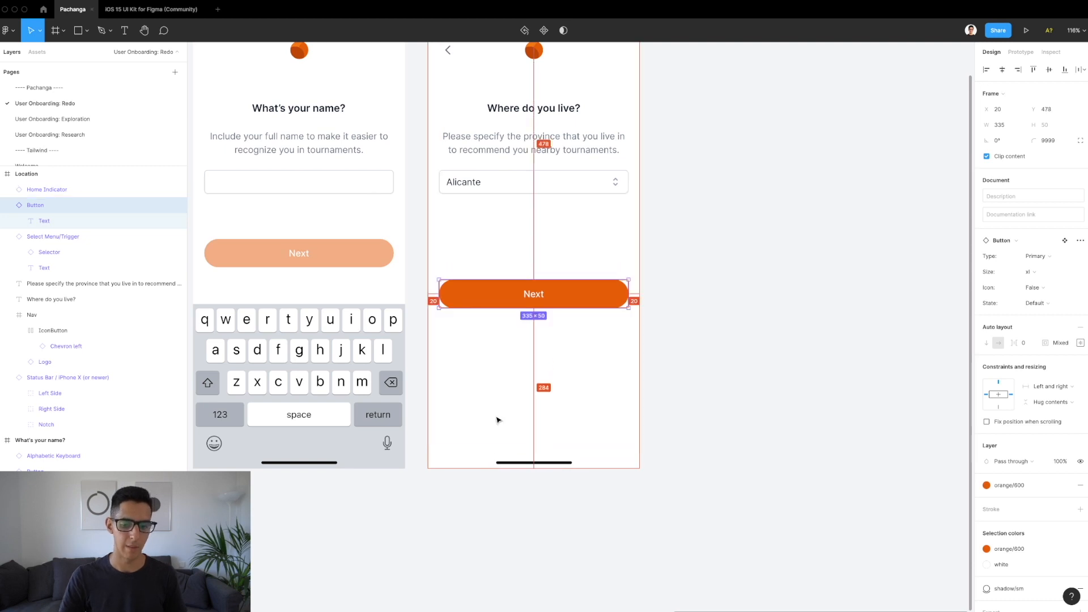
key("shift+Down")
key("shift+Down")
key("shift+Down")
key("shift+Down")
key("shift+Down")
key("shift+Down")
key("shift+Down")
key("shift+Down")
key("shift+Down")
key("shift+Down")
key("shift+Down")
key("shift+Down")
key("shift+Down")
key("shift+Down")
key("shift+Down")
key("shift+Down")
key("shift+Down")
key("shift+Down")
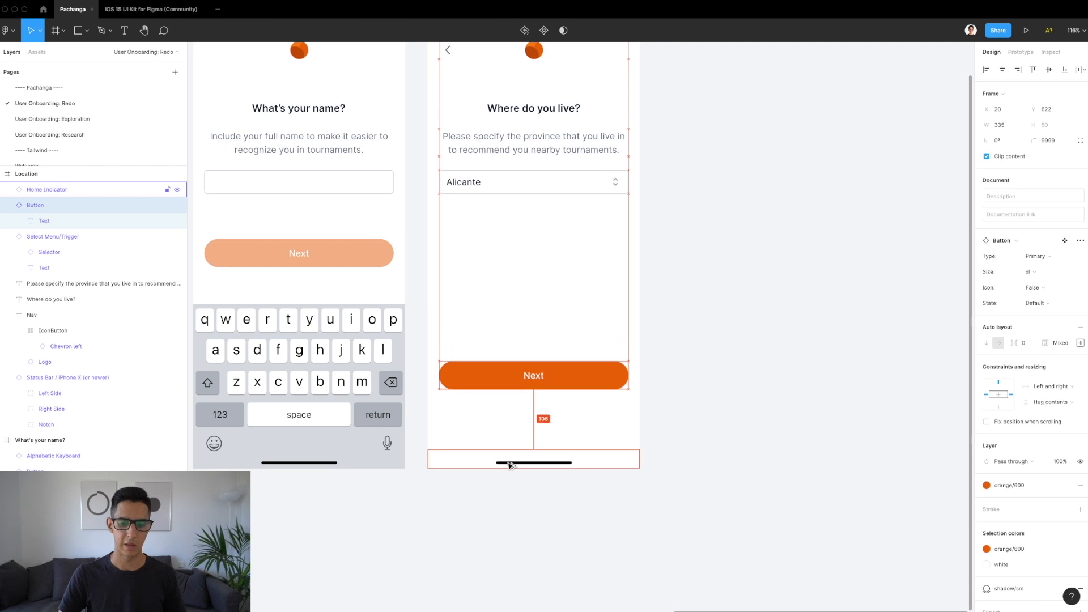
key("shift+Down")
key("shift+Down")
key("shift+Down")
key("shift+Down")
key("shift+Down")
key("shift+Down")
key("shift+Down")
key("shift+Down")
key("shift+Down")
key("shift+Down")
key("shift+Down")
key("Down")
key("Down")
key("Down")
key("Down")
key("Down")
key("Down")
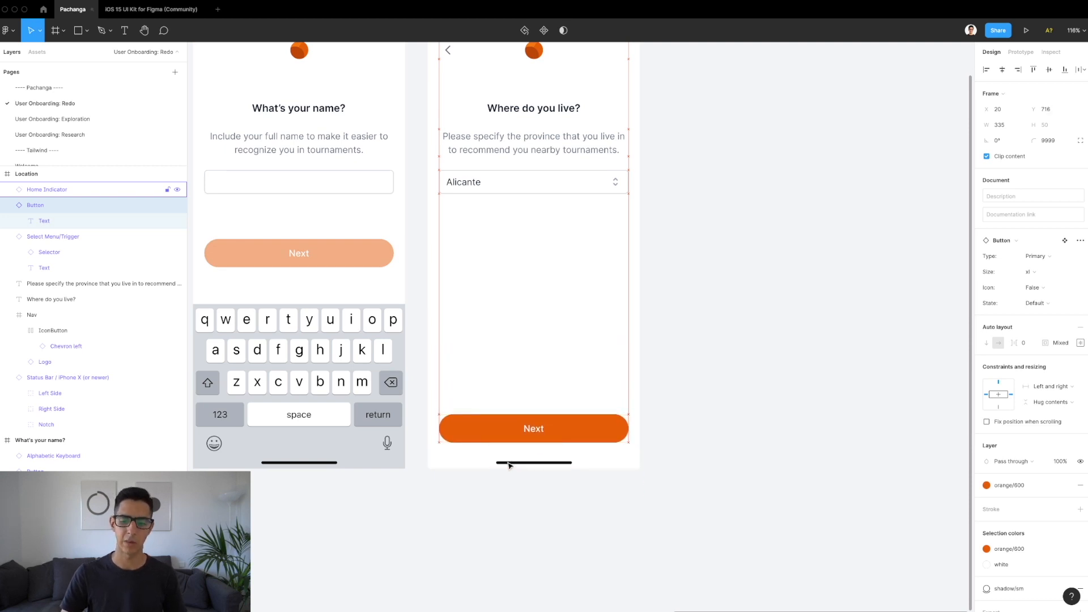
left_click(998, 407)
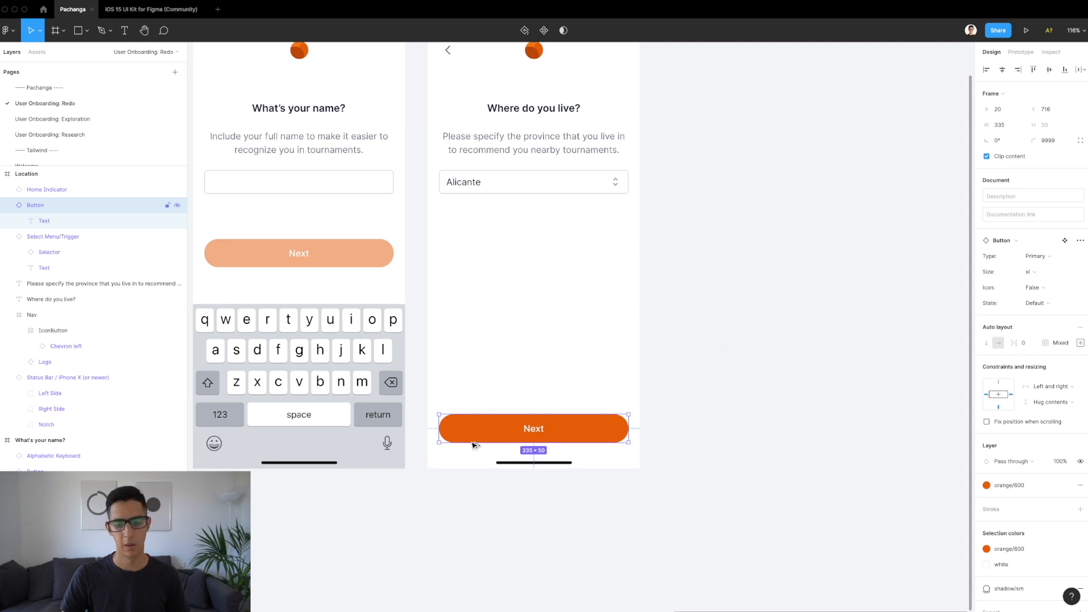
scroll(531, 383, "down", 5)
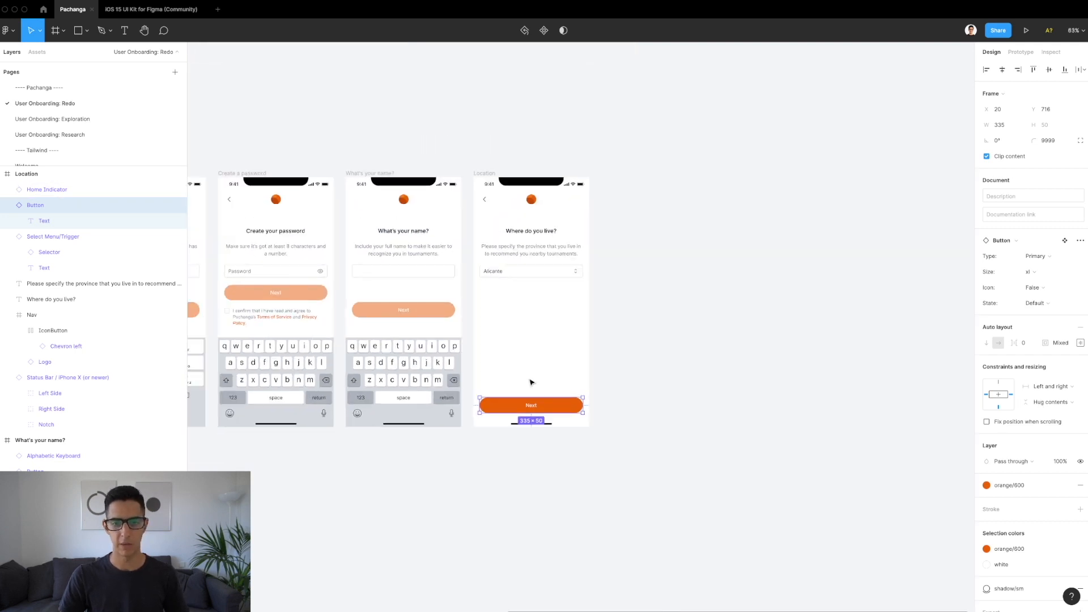
key("Escape")
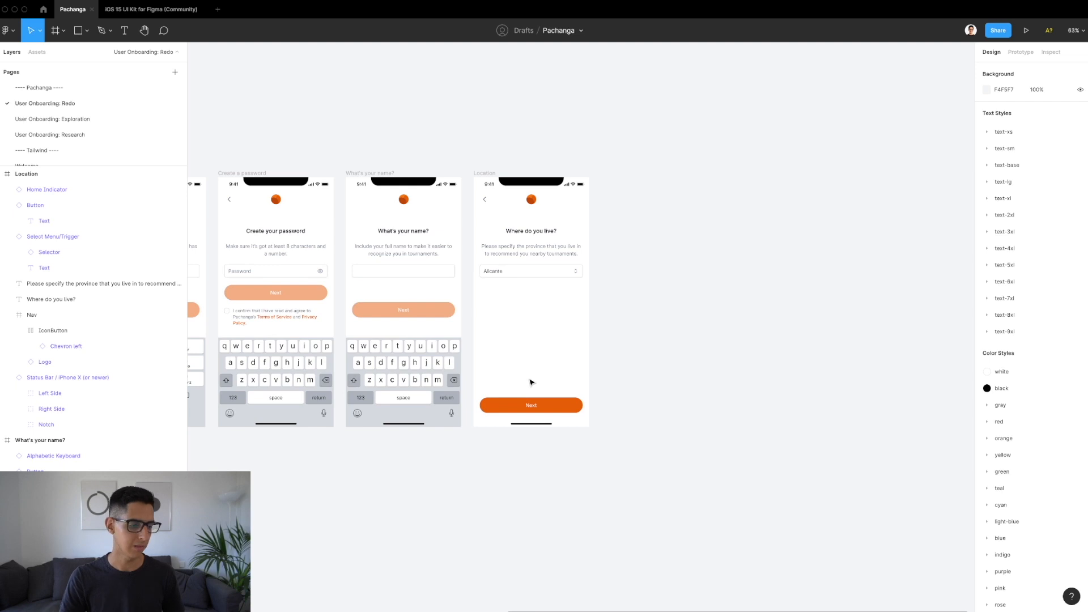
left_click(485, 173)
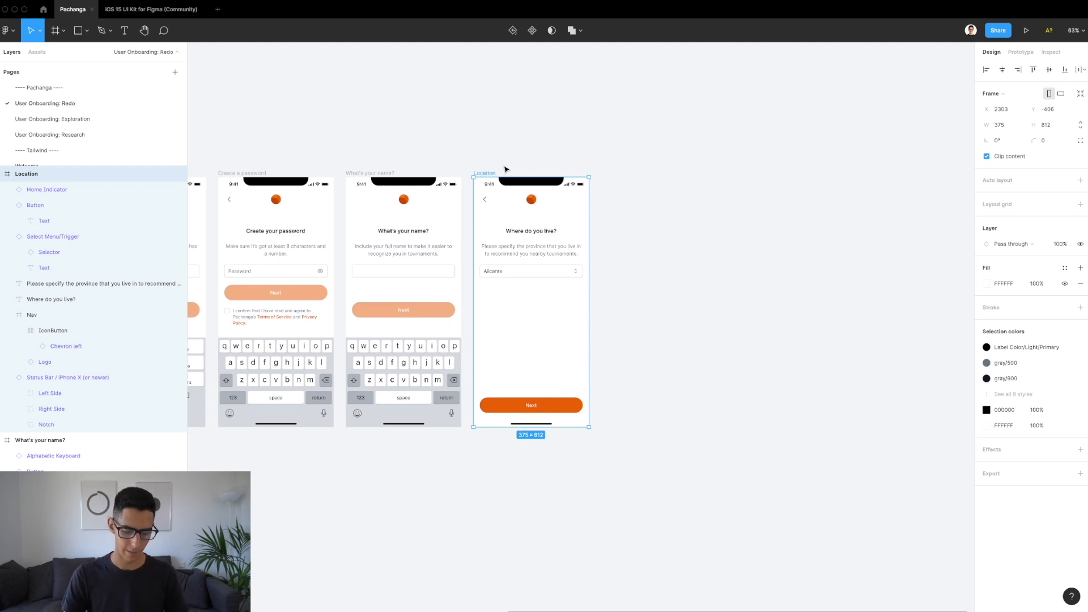
Step: Paste a copy of the Location screen and retitle its heading 'Pick a profile picture'
key("ctrl+v")
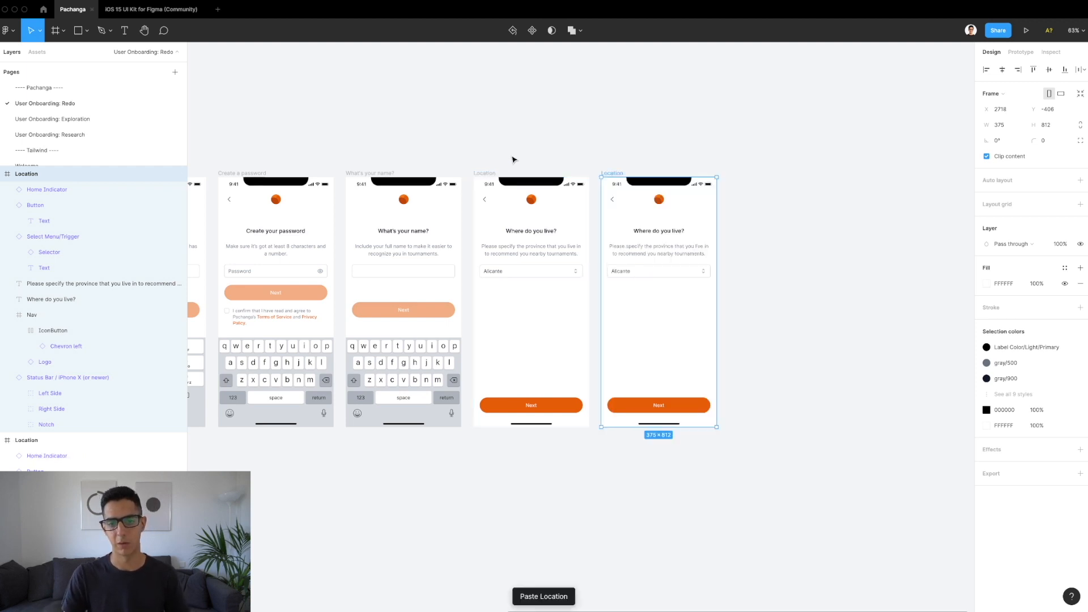
scroll(673, 244, "up", 5)
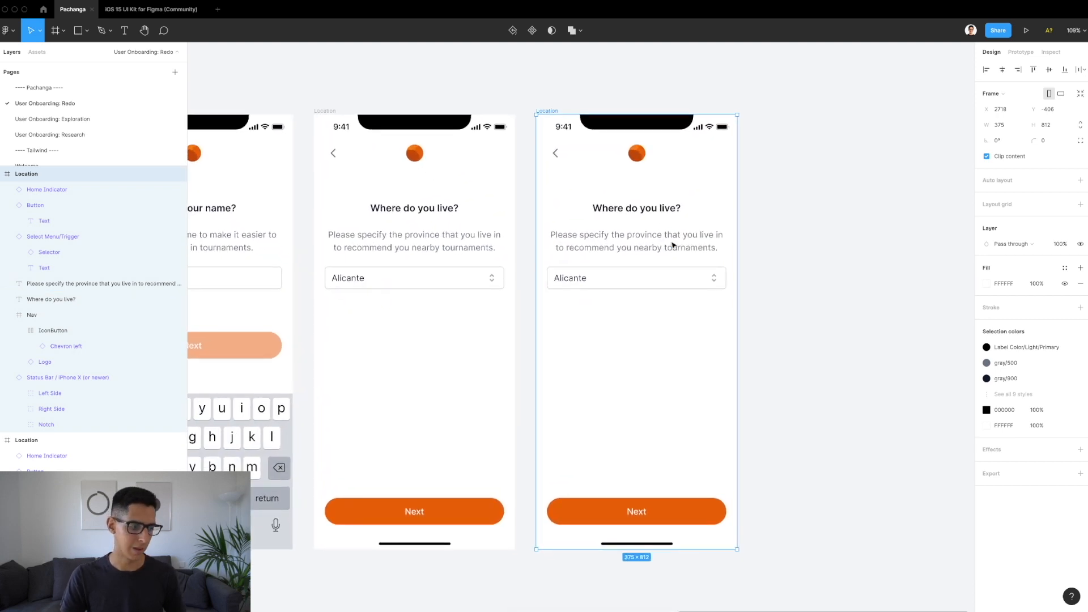
left_click(620, 208)
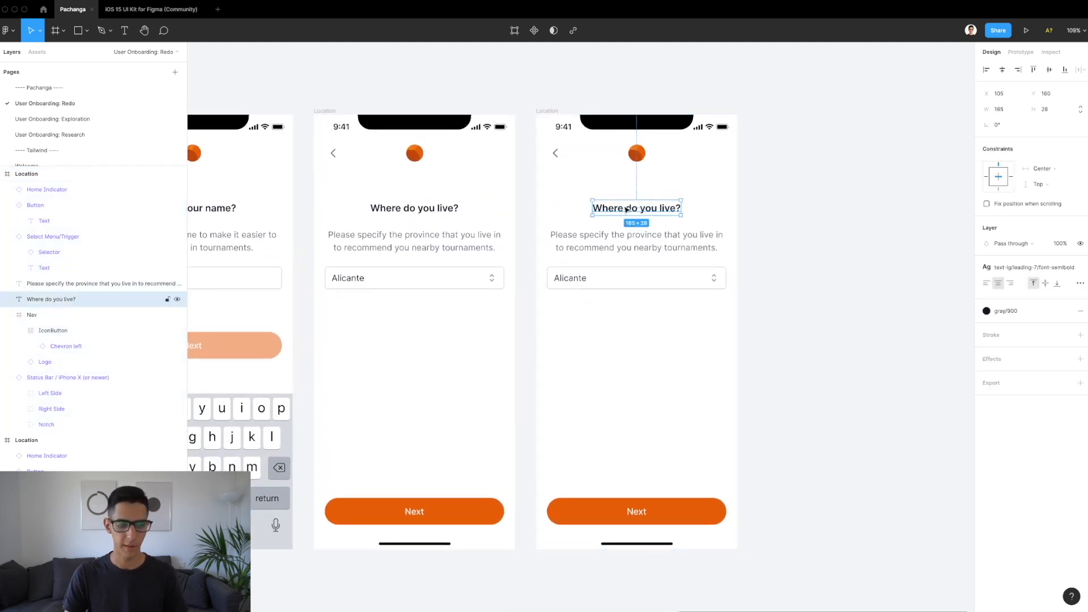
double_click(623, 206)
type("Pick a")
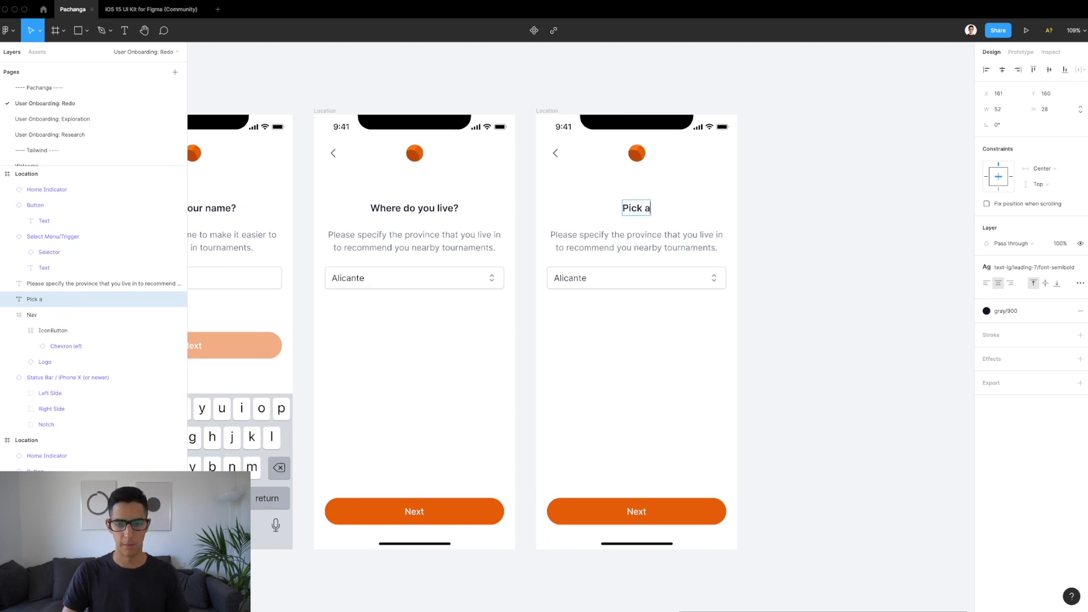
type(" profile picture")
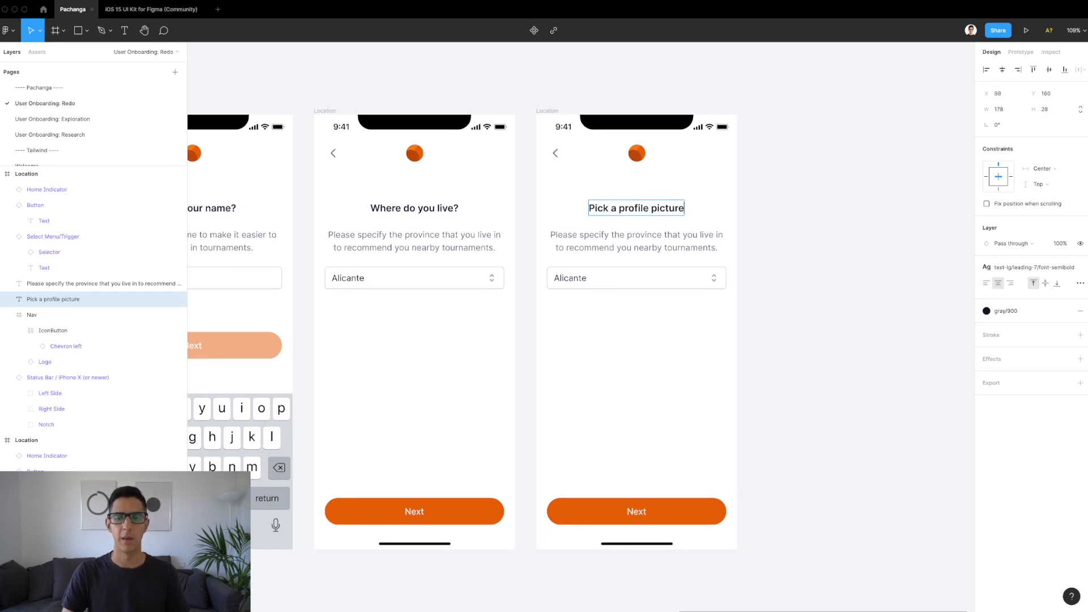
key("Escape")
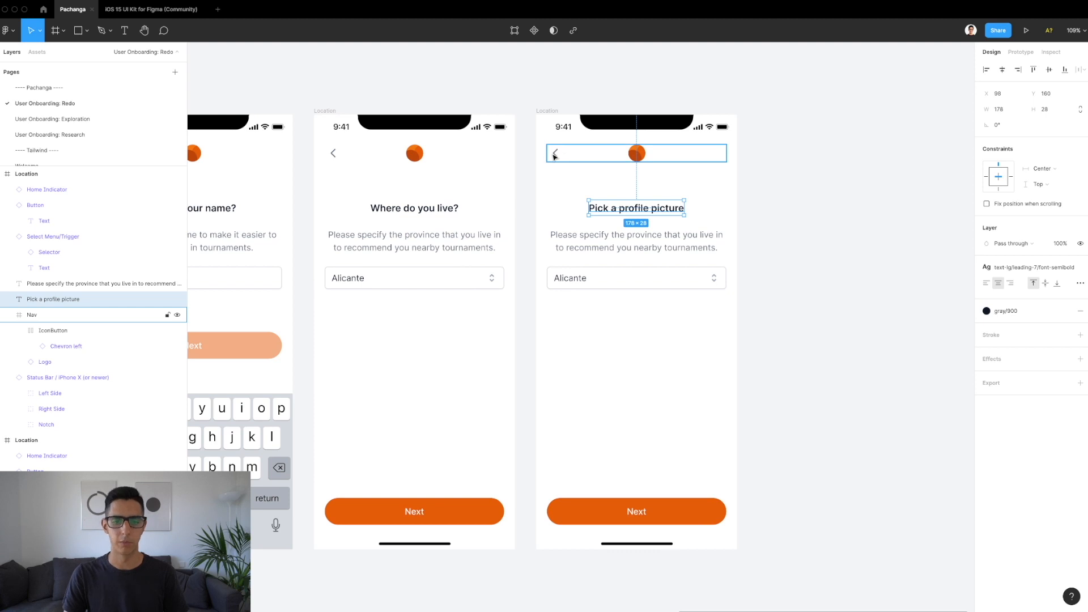
Step: Replace the subtitle with the Exploration page's 'Give your profile some character…' text
double_click(622, 248)
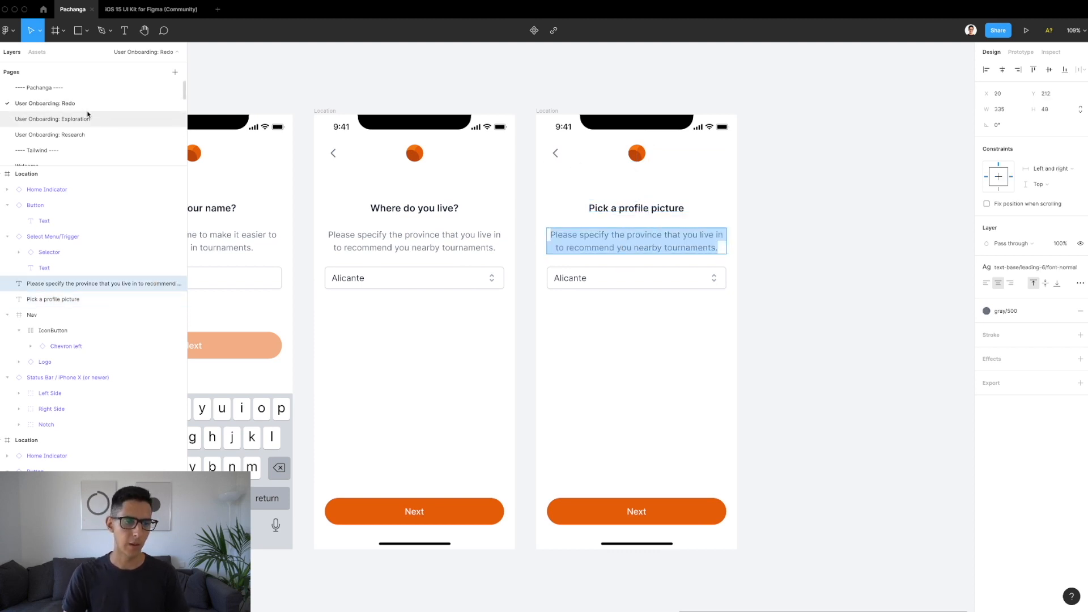
left_click(53, 119)
scroll(544, 301, "right", 1)
scroll(547, 300, "up", 3)
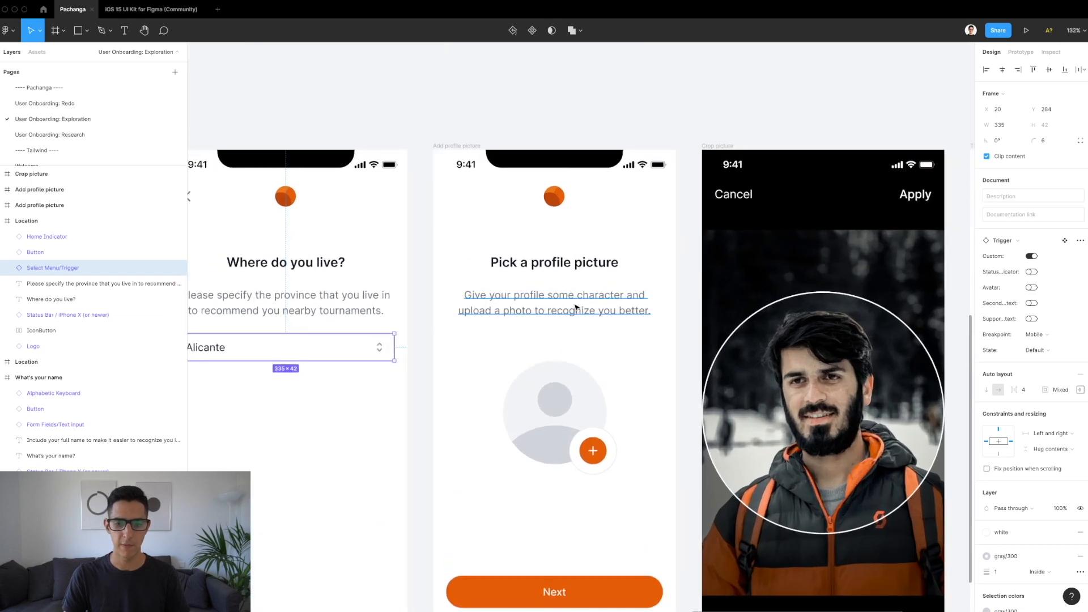
double_click(551, 299)
key("super+c")
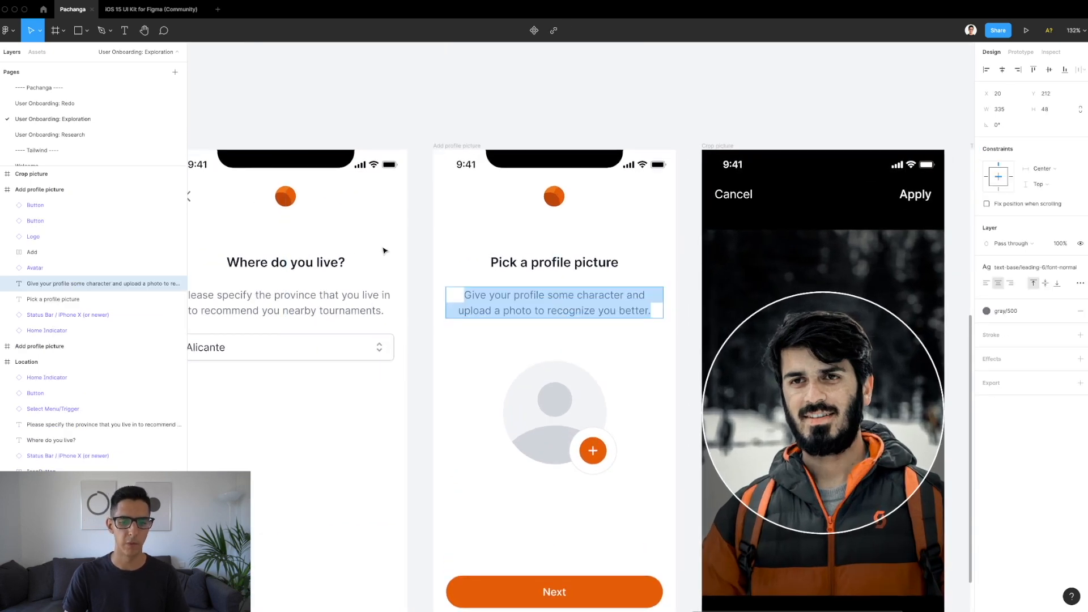
left_click(75, 105)
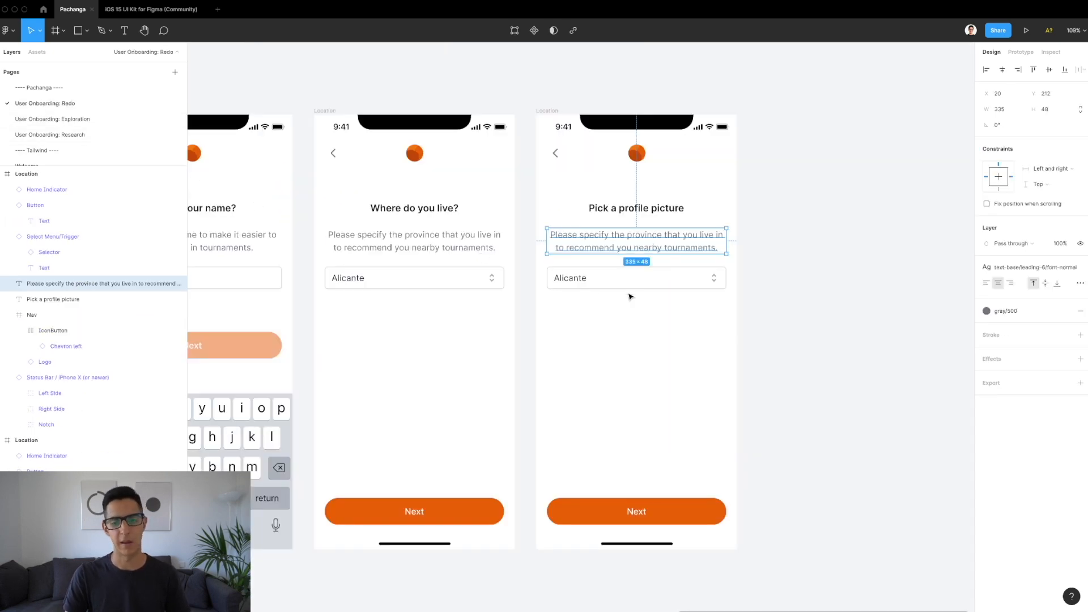
double_click(622, 228)
key("super+v")
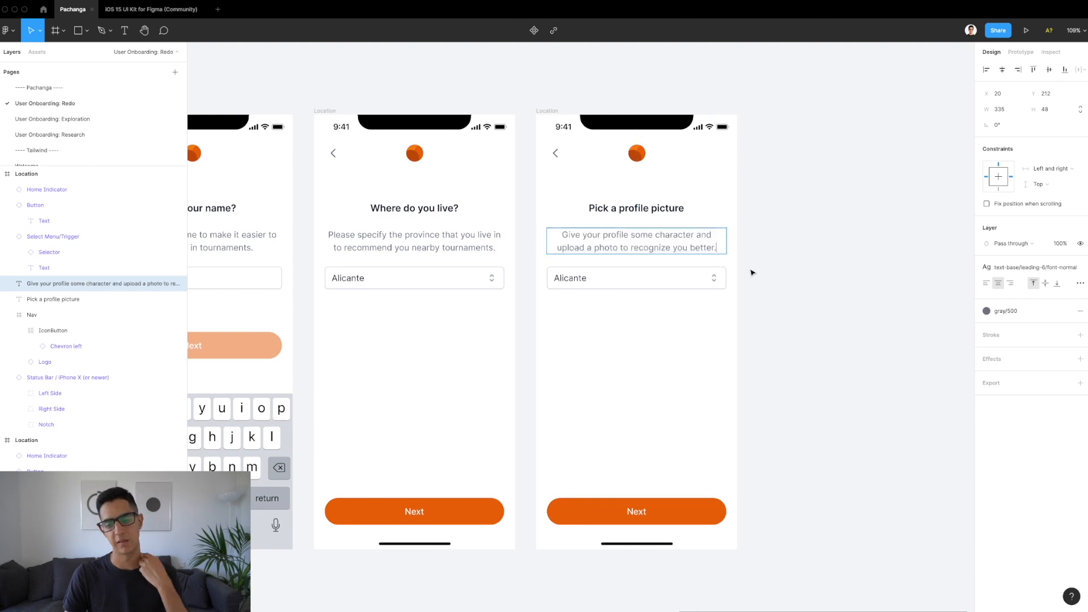
key("Escape")
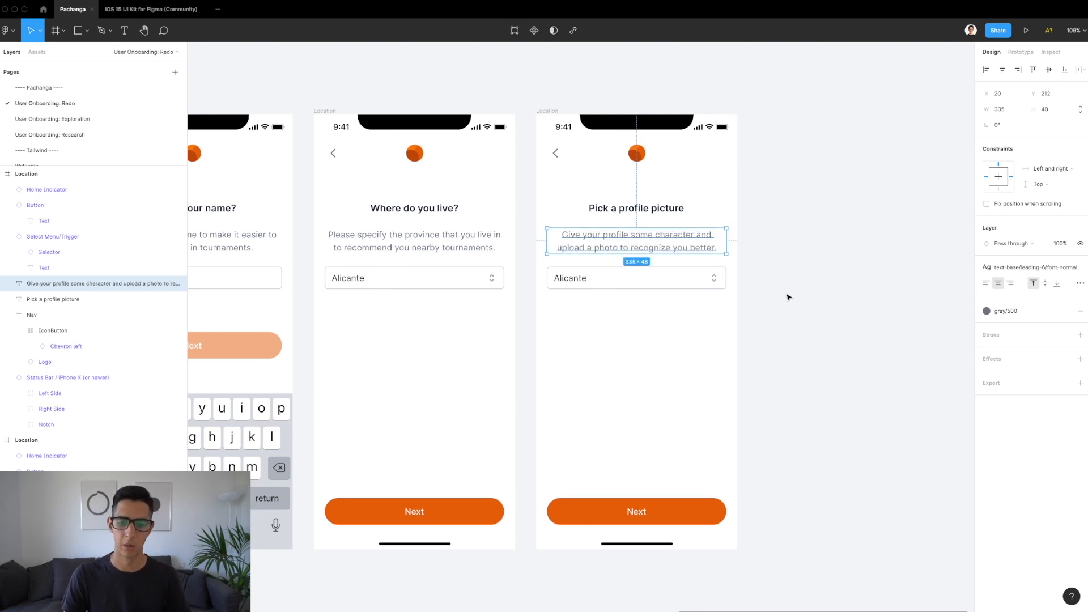
left_click(693, 282)
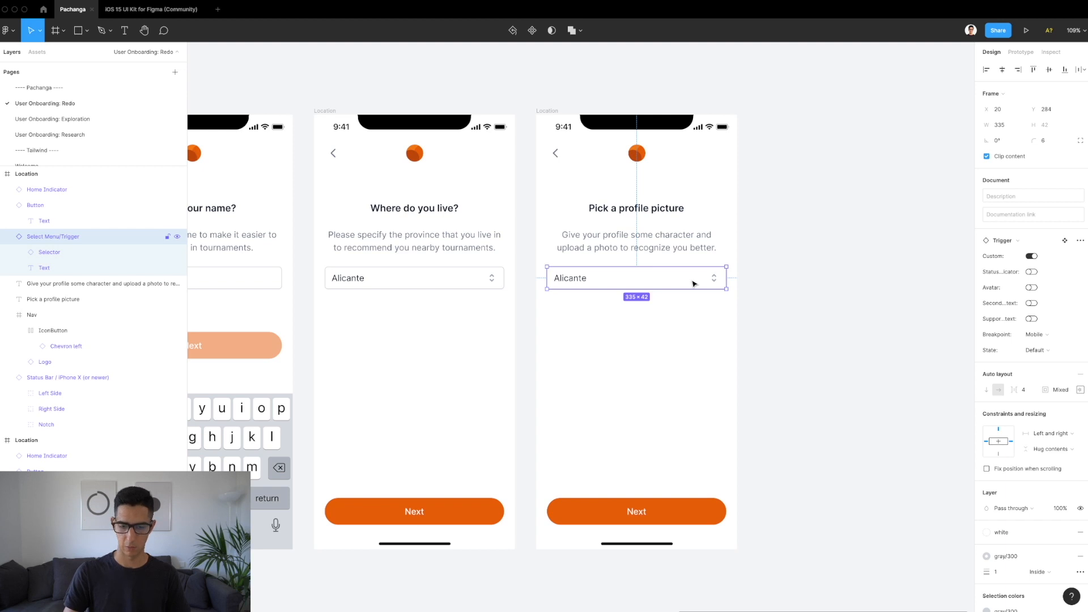
Step: Copy the avatar placeholder from the Exploration page into the Redo page's Location screen
key("Escape")
left_click(88, 121)
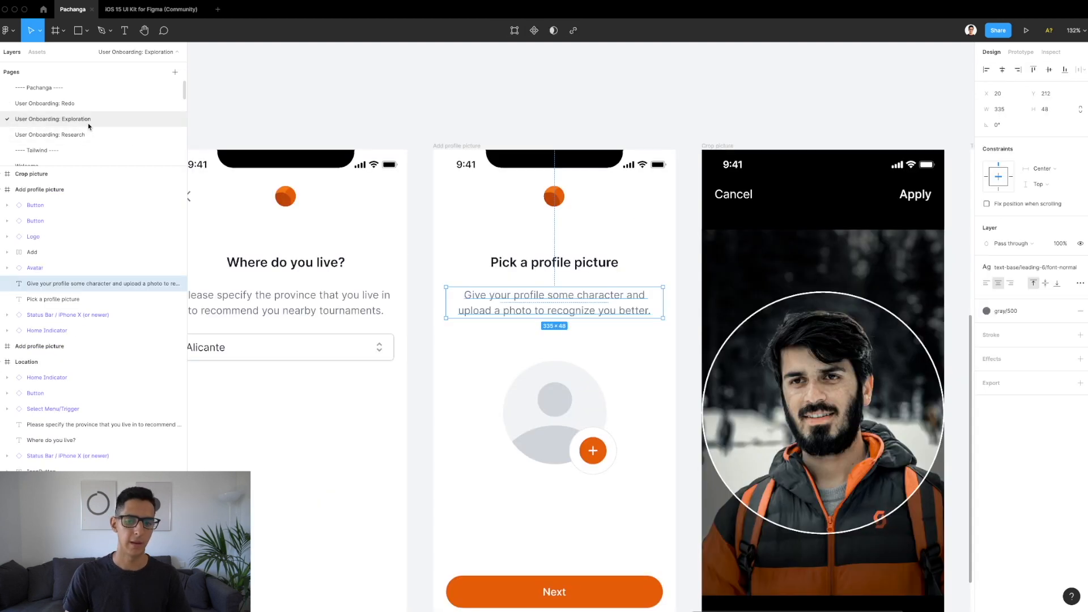
scroll(567, 369, "down", 2)
left_click(580, 369)
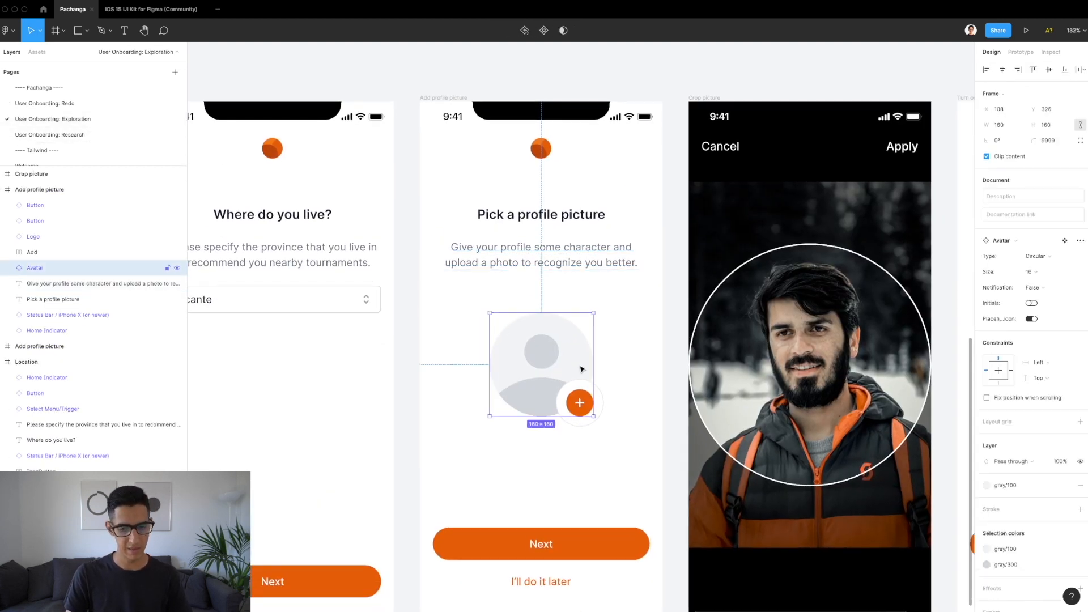
scroll(580, 369, "down", 1)
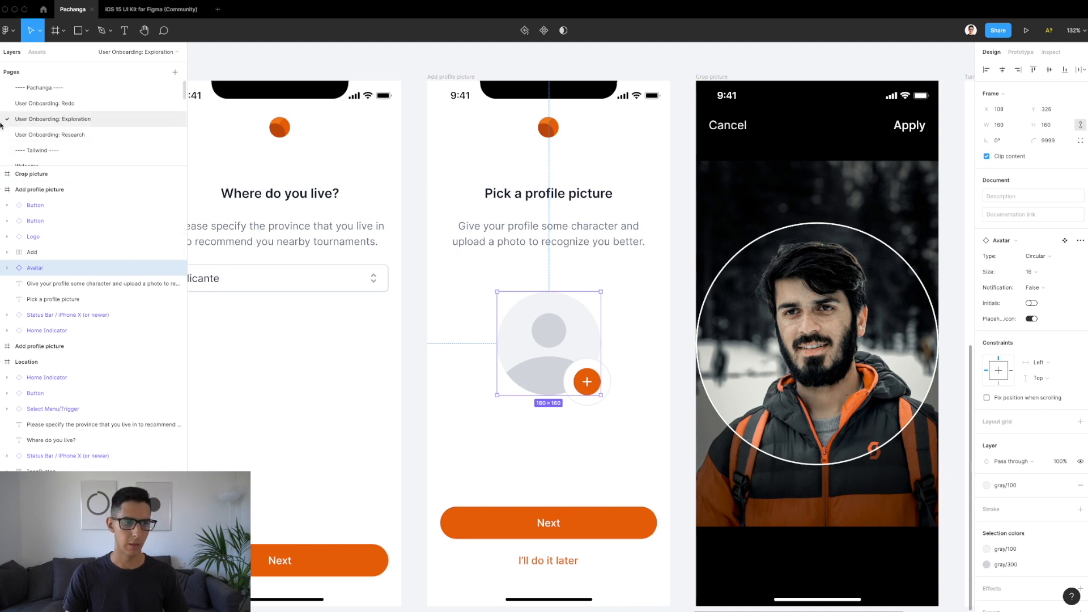
left_click(63, 104)
left_click(542, 112)
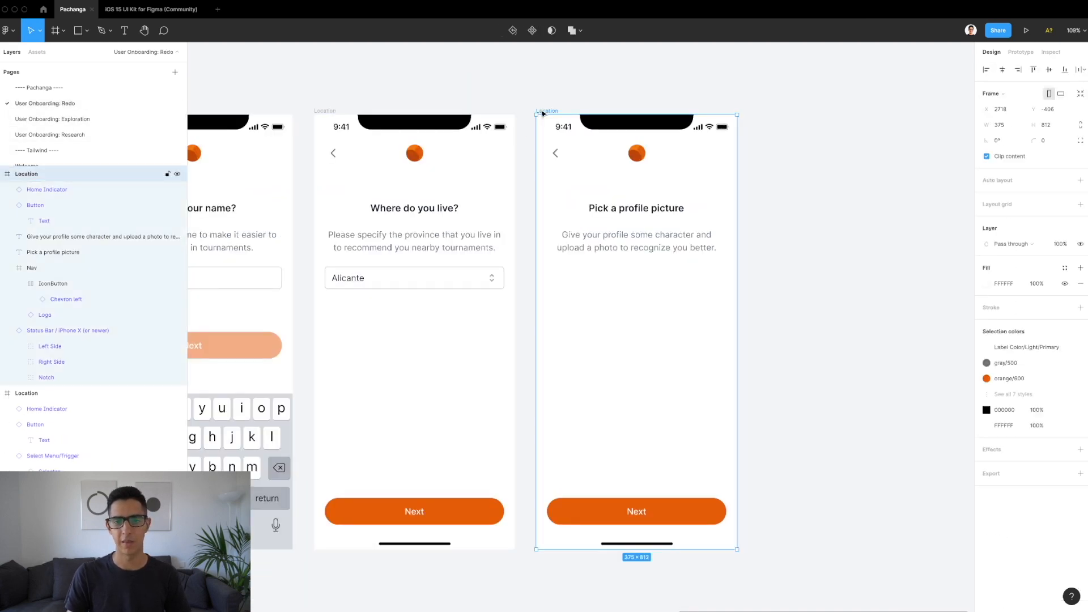
key("ctrl+v")
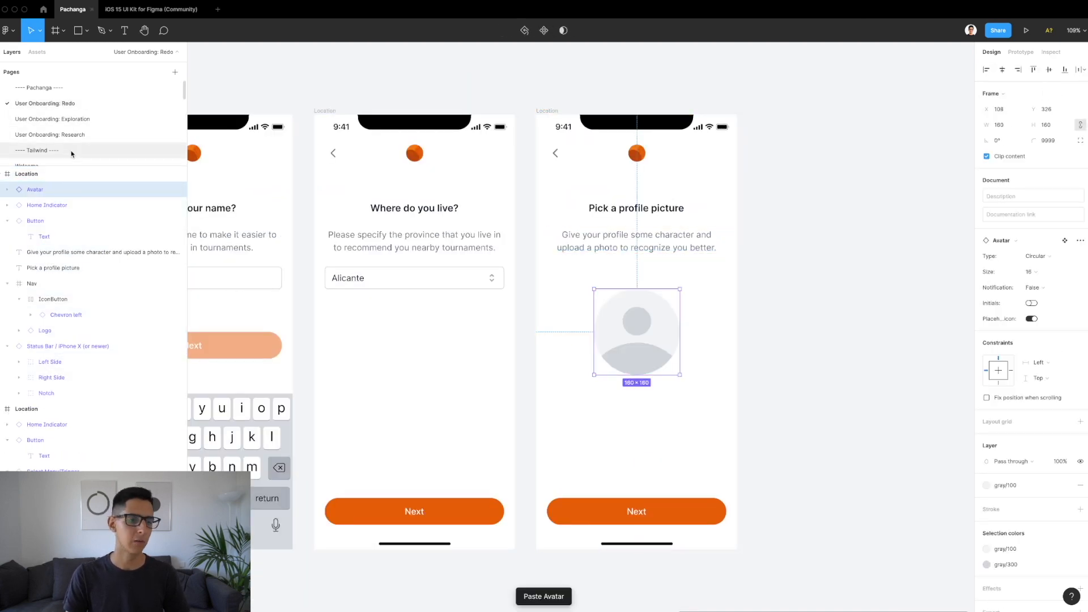
Step: Go back to the Exploration page and select the orange plus button on the avatar
left_click(47, 119)
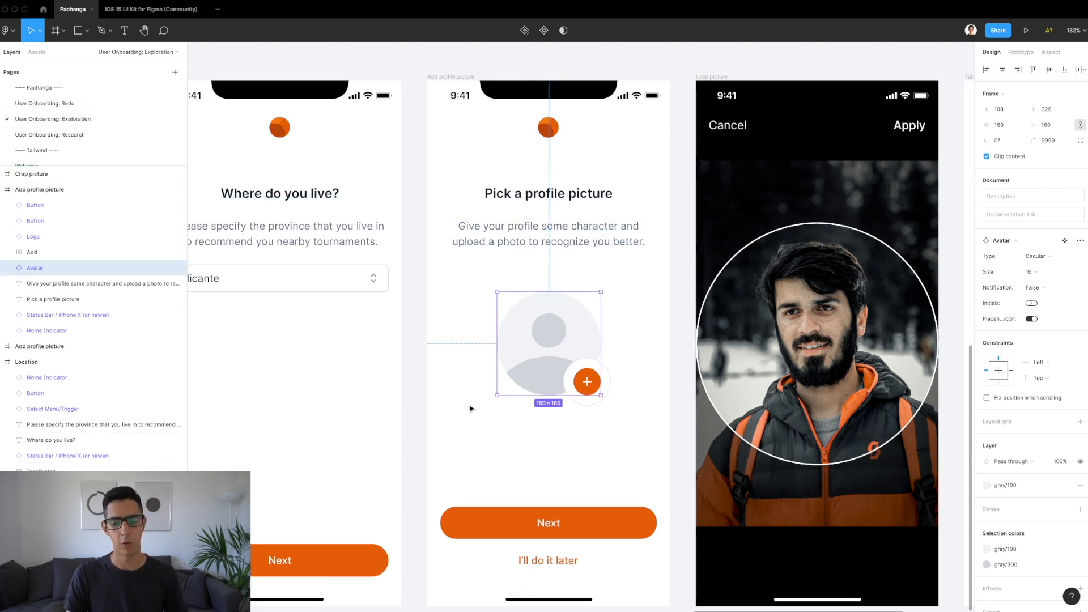
left_click(49, 103)
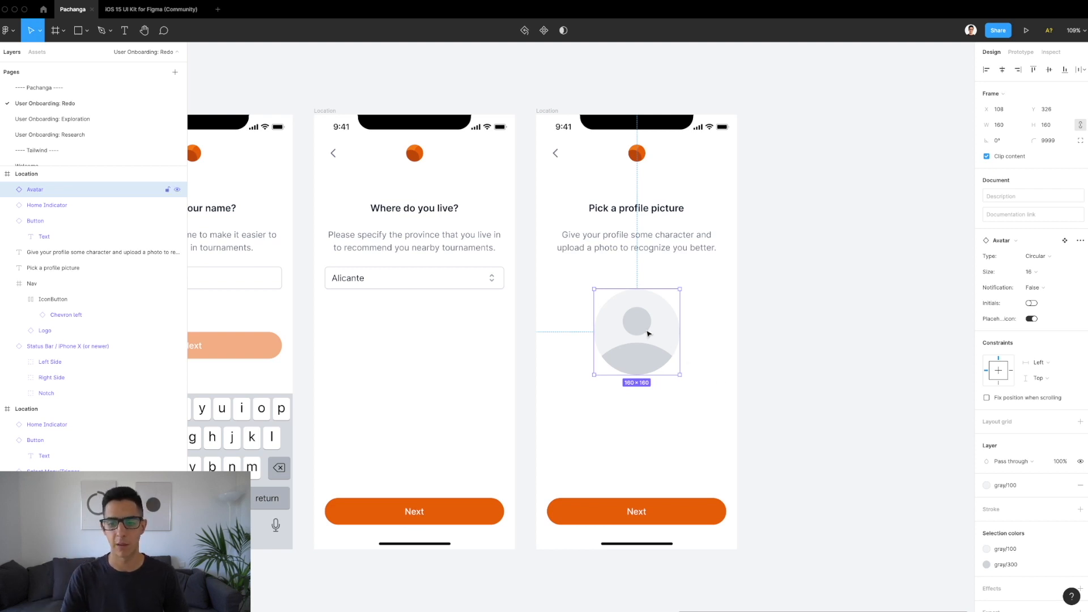
scroll(649, 334, "up", 3)
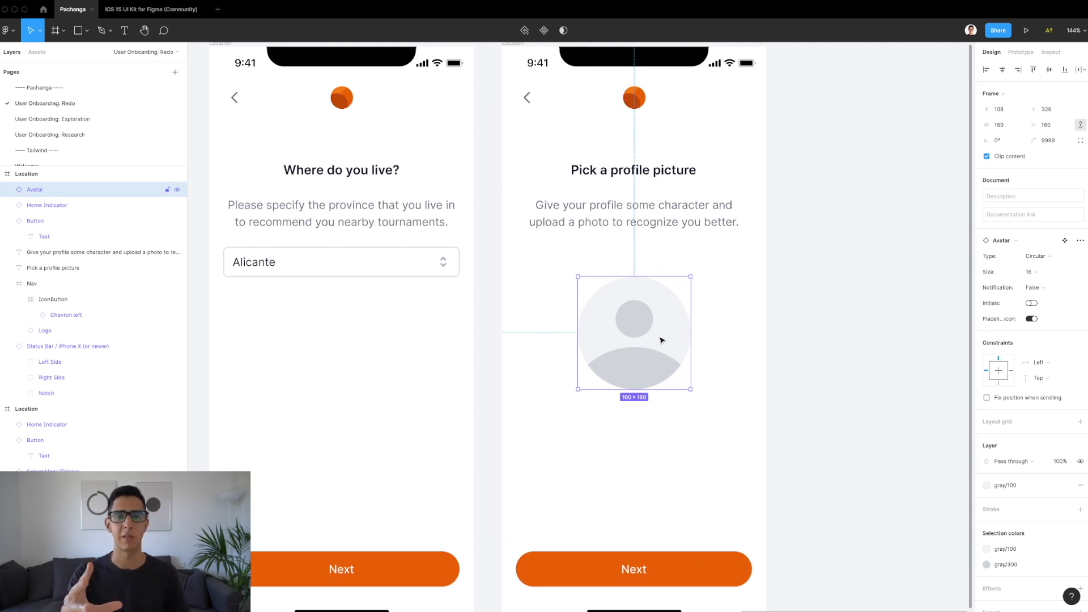
left_click(80, 118)
left_click(592, 383)
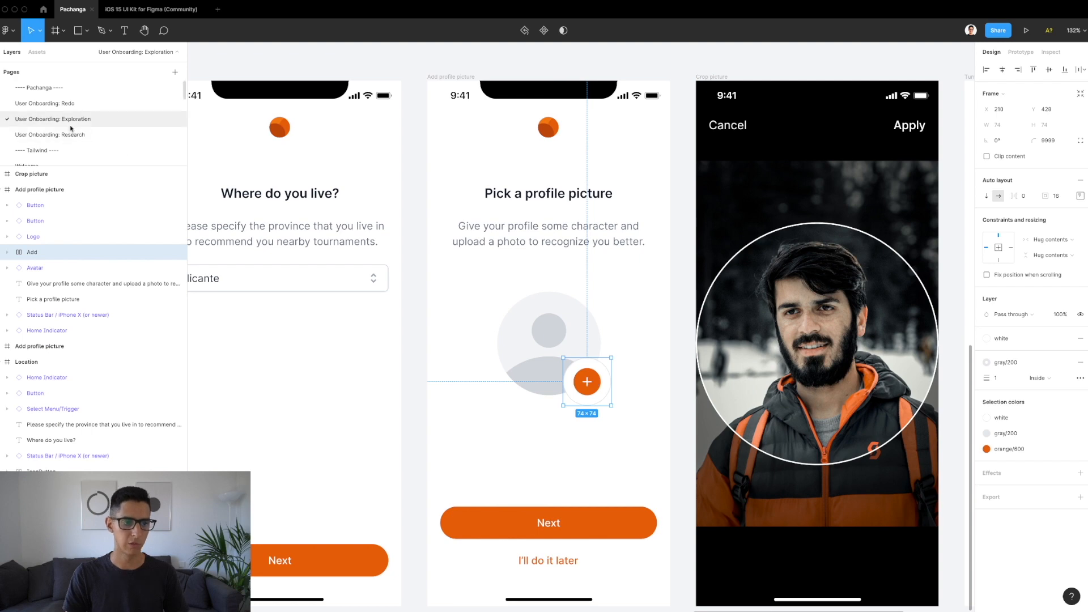
Step: Paste the orange plus button into the Location screen on the Redo page
left_click(59, 103)
scroll(546, 130, "right", 2)
left_click(474, 70)
key("ctrl+v")
Step: Rename the Location screen to 'Profile picture'
left_click(475, 70)
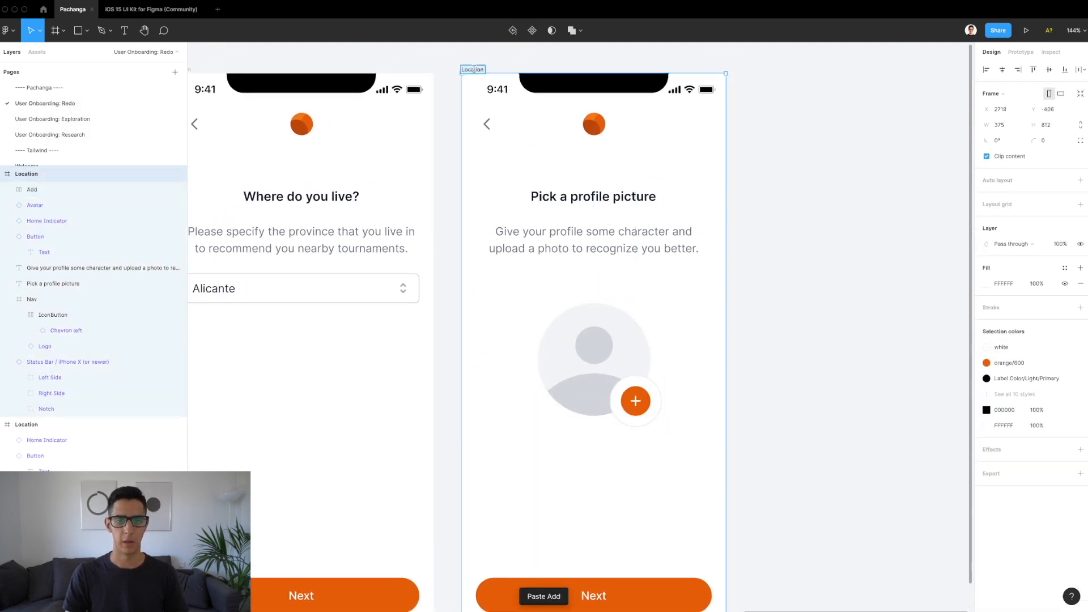
type("Profile picture")
key("Return")
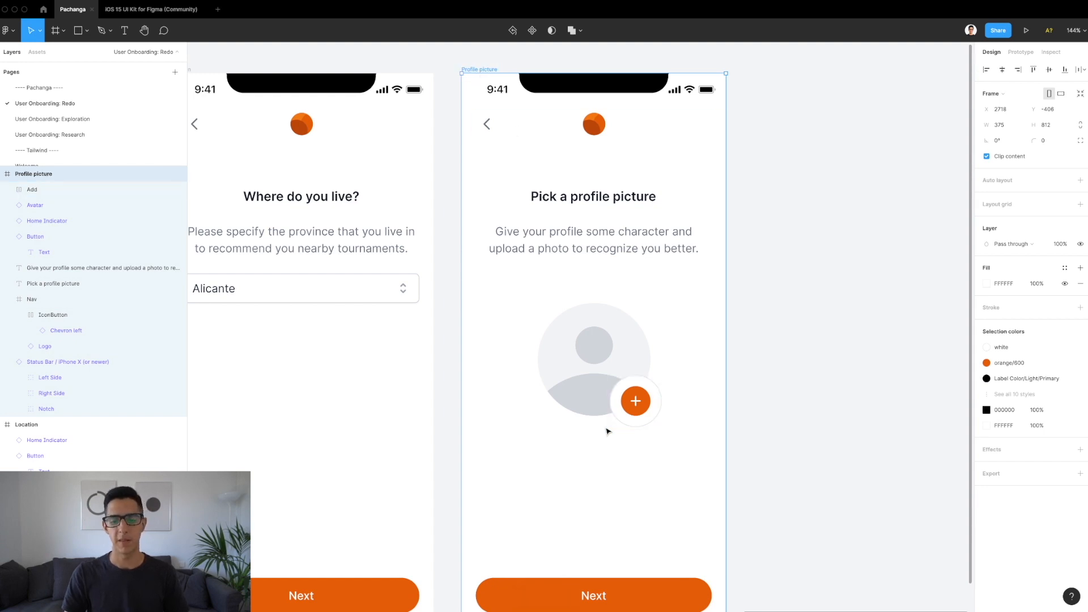
left_click(626, 416)
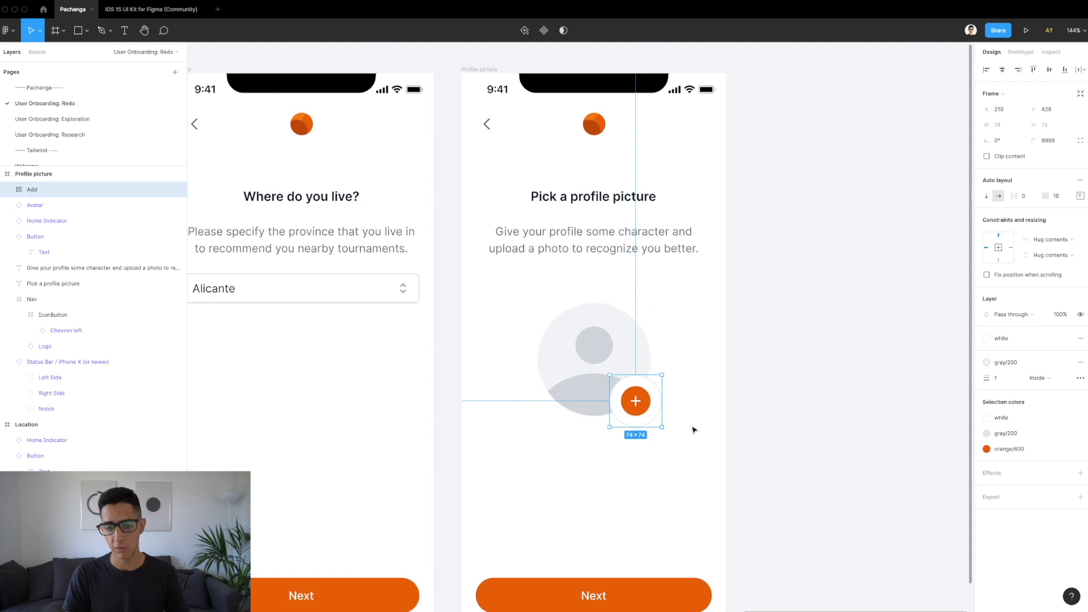
scroll(713, 414, "up", 3)
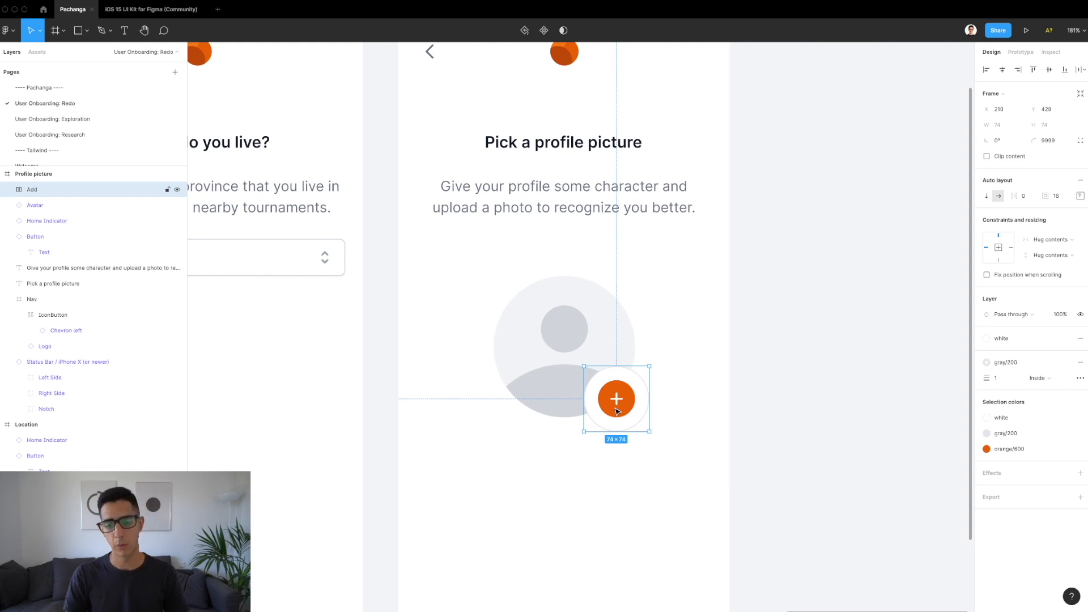
left_click(686, 394)
scroll(668, 386, "up", 5)
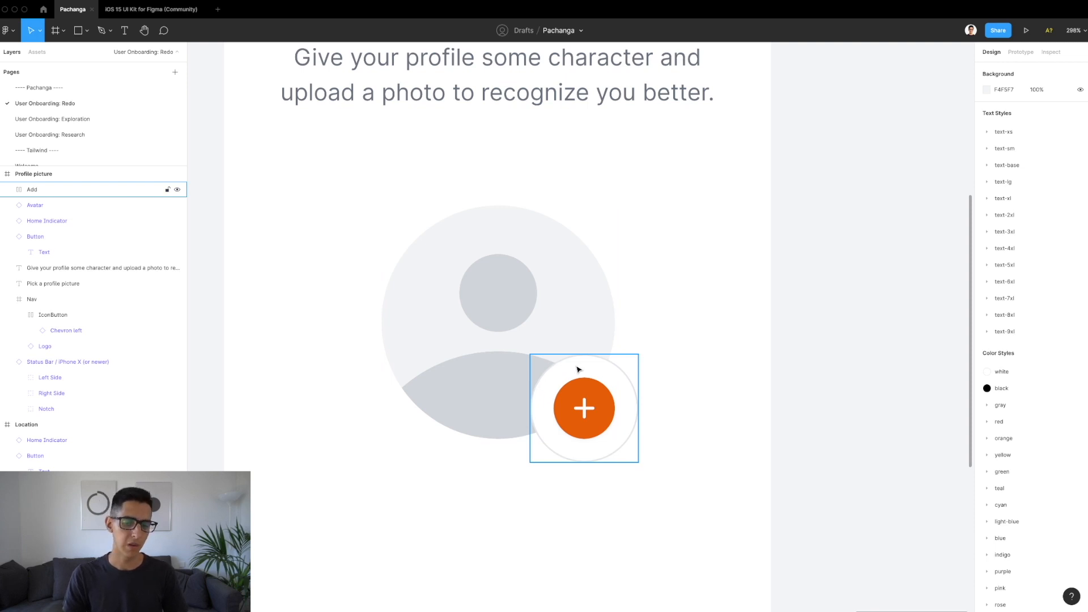
scroll(577, 369, "up", 2)
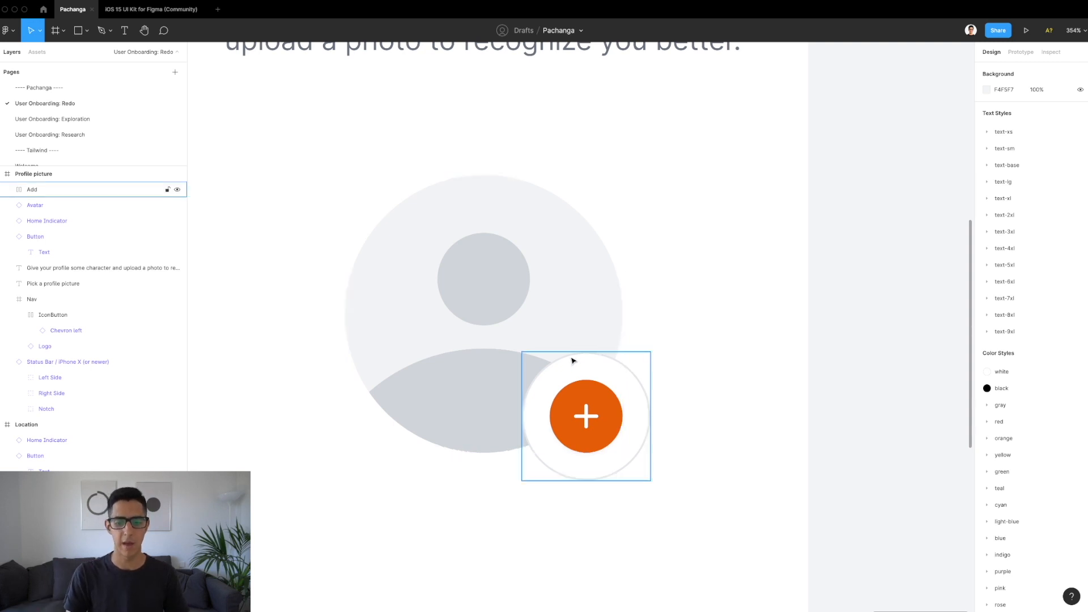
left_click(602, 367)
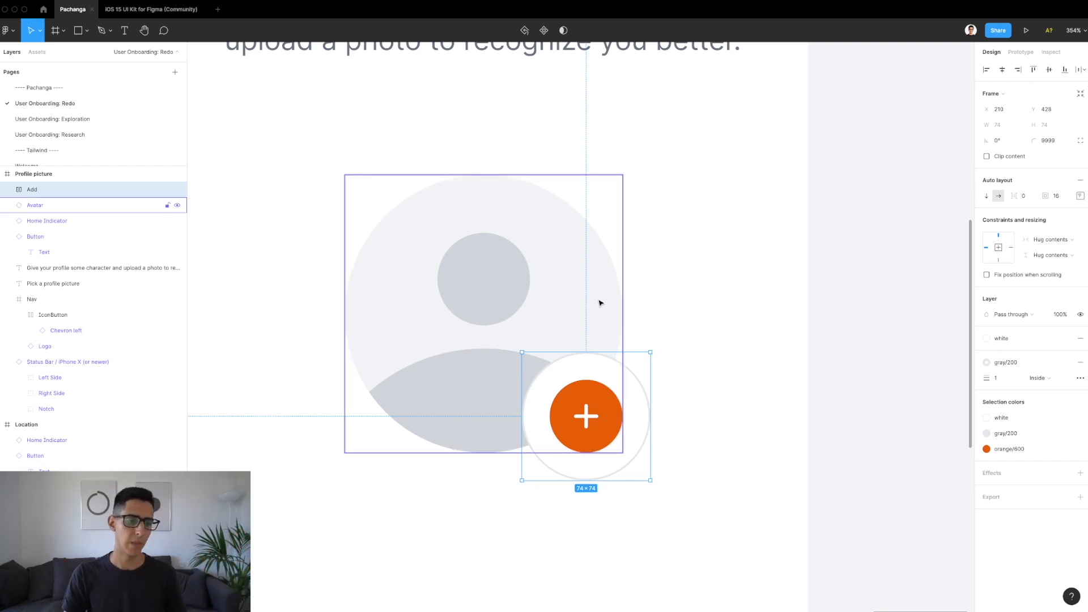
scroll(600, 303, "down", 10)
left_click(575, 302)
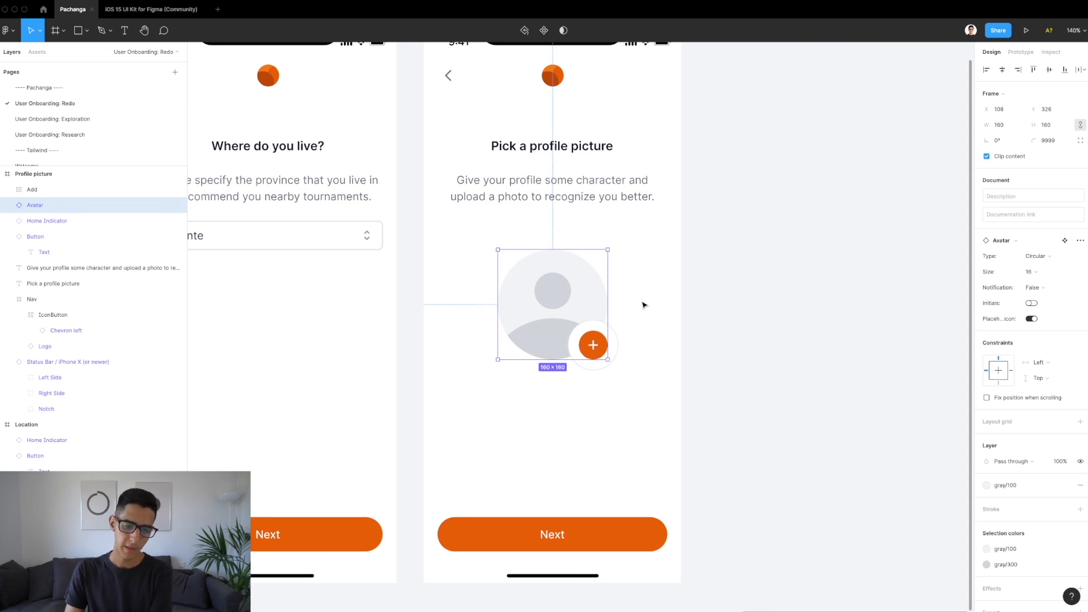
Step: Swap the screen's Next button for the Exploration page's Next and I'll do it later buttons
left_click(565, 547)
key("Delete")
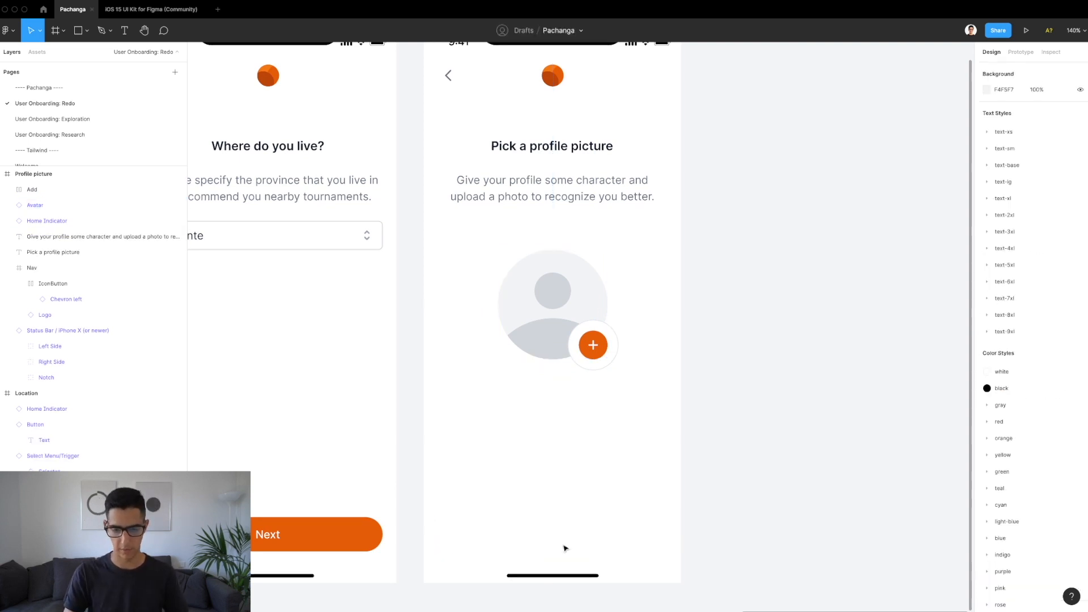
left_click(62, 120)
left_click(569, 525)
left_click(567, 562, "shift")
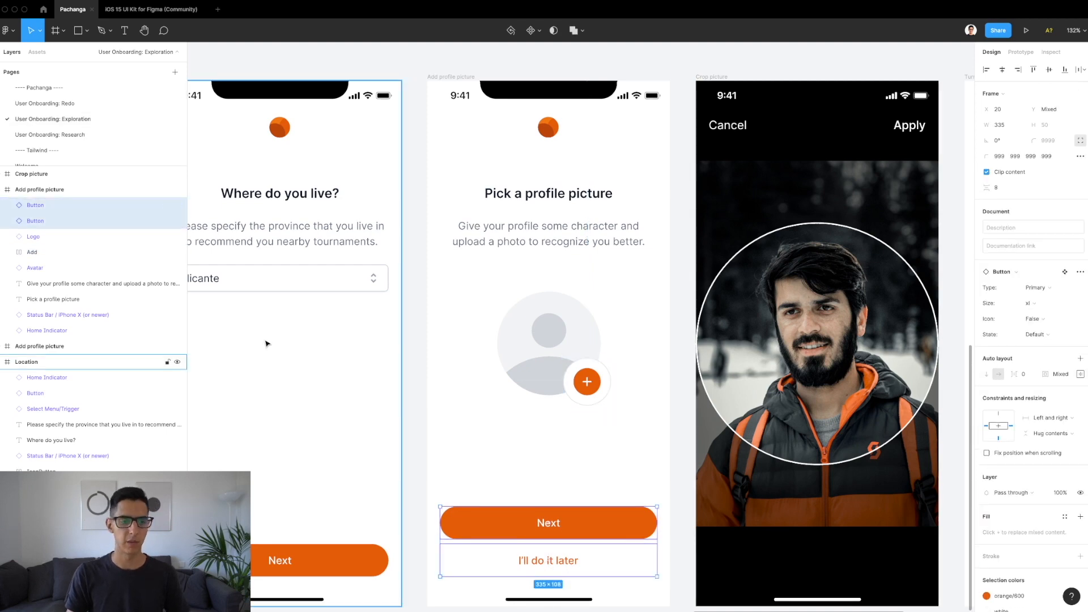
left_click(80, 103)
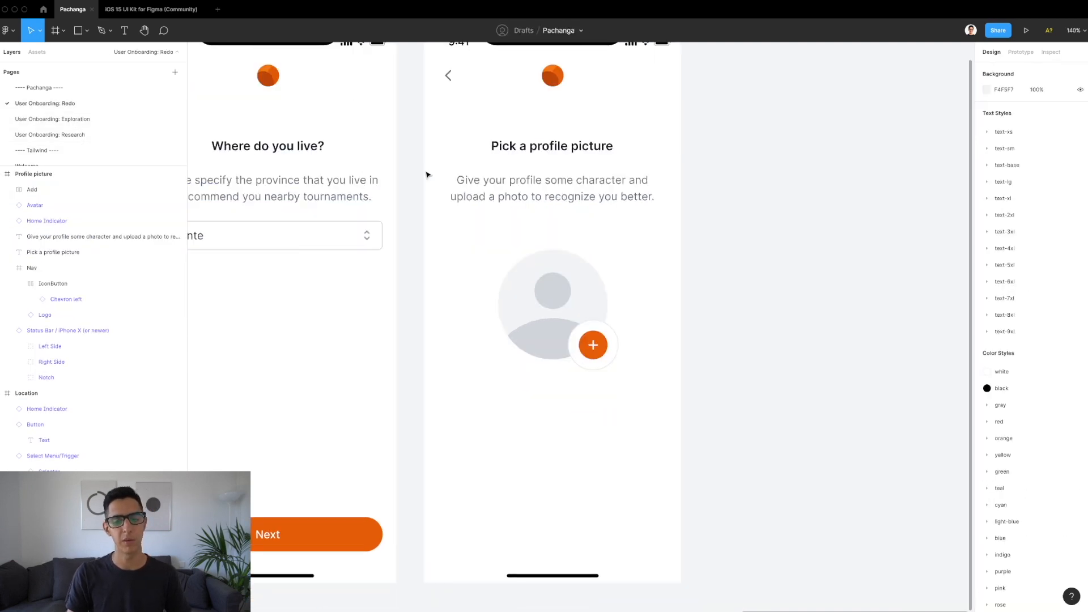
scroll(425, 172, "down", 3)
left_click(438, 81)
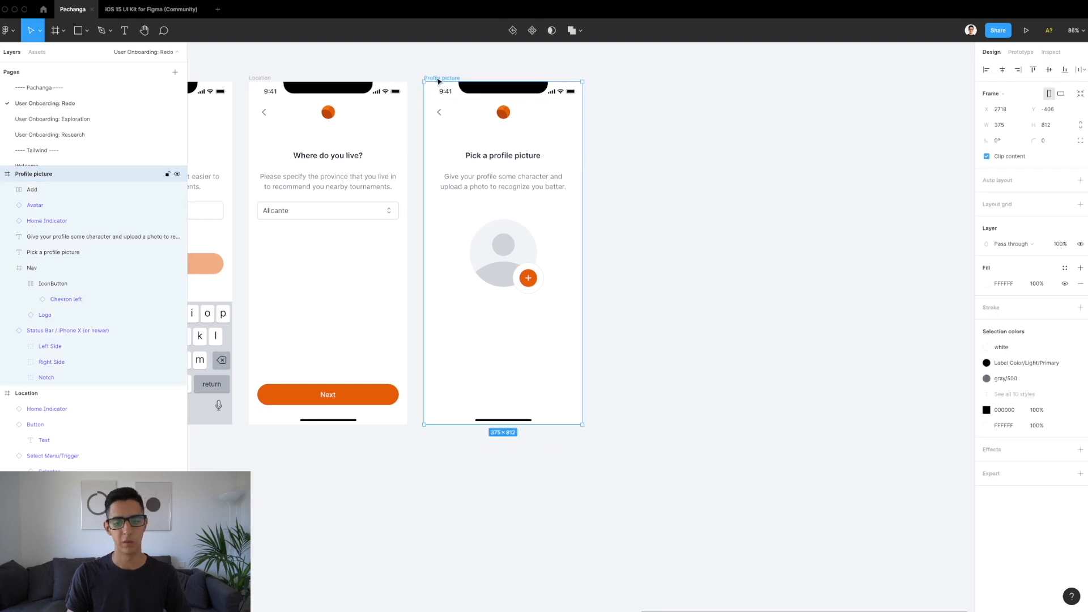
key("ctrl+v")
Step: Fade the pasted Next button to 50% opacity
scroll(503, 352, "up", 3)
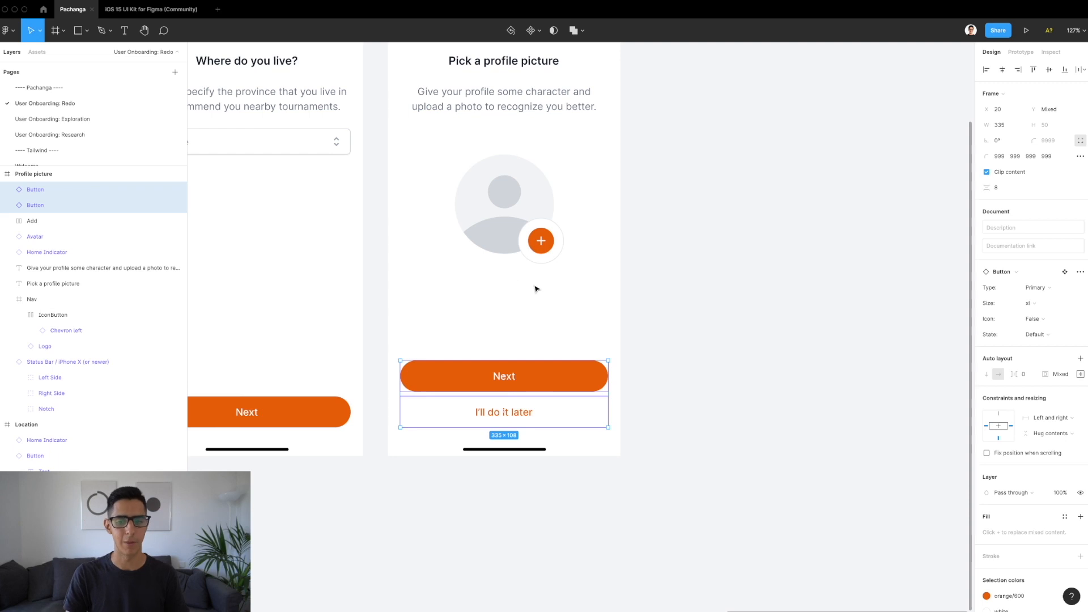
left_click(540, 352)
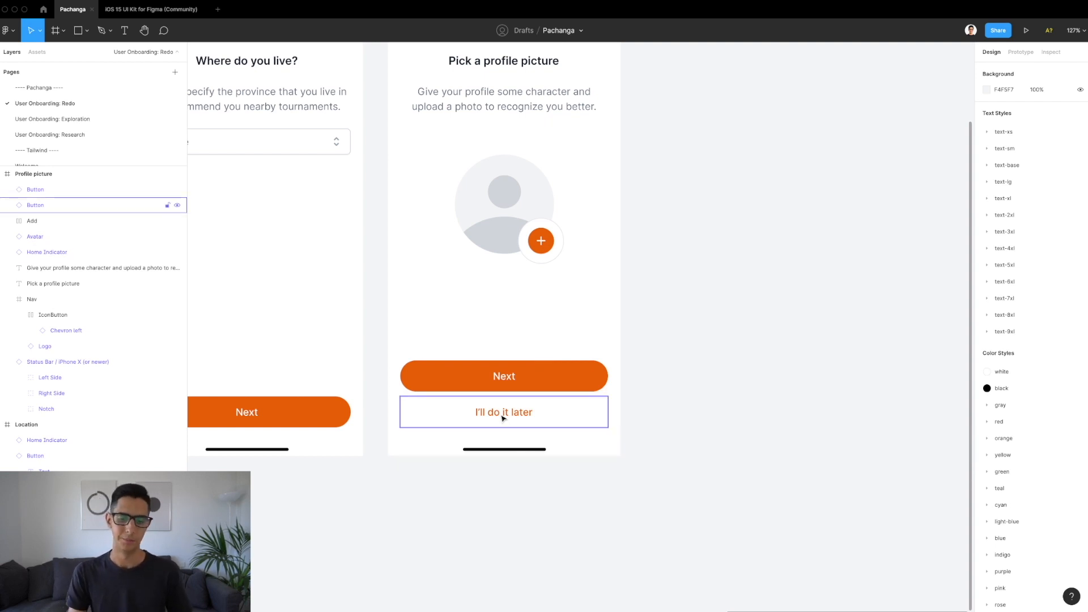
scroll(517, 383, "down", 3)
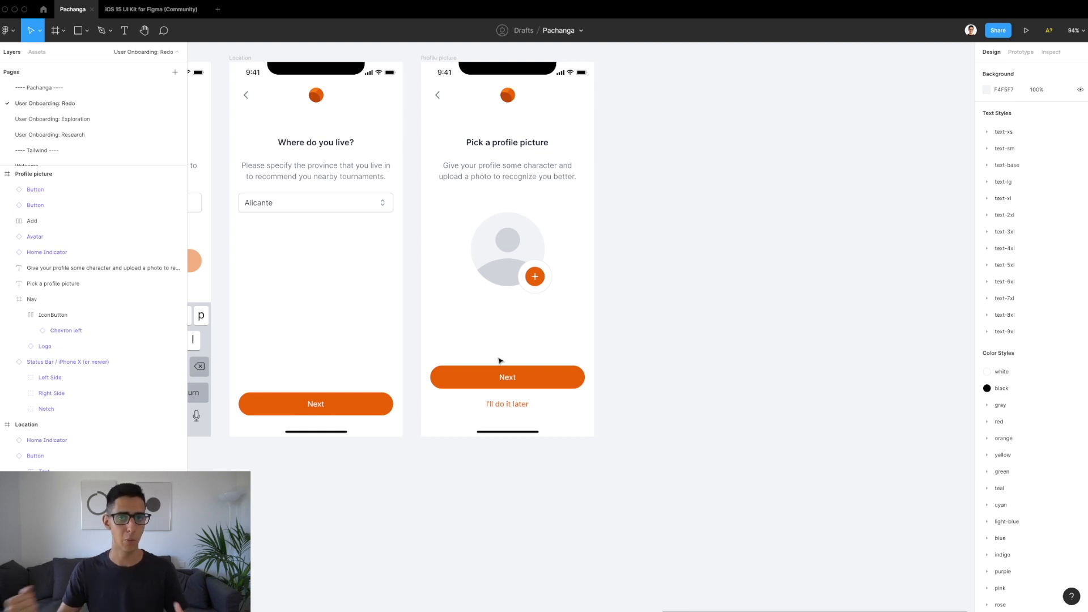
scroll(510, 413, "up", 5)
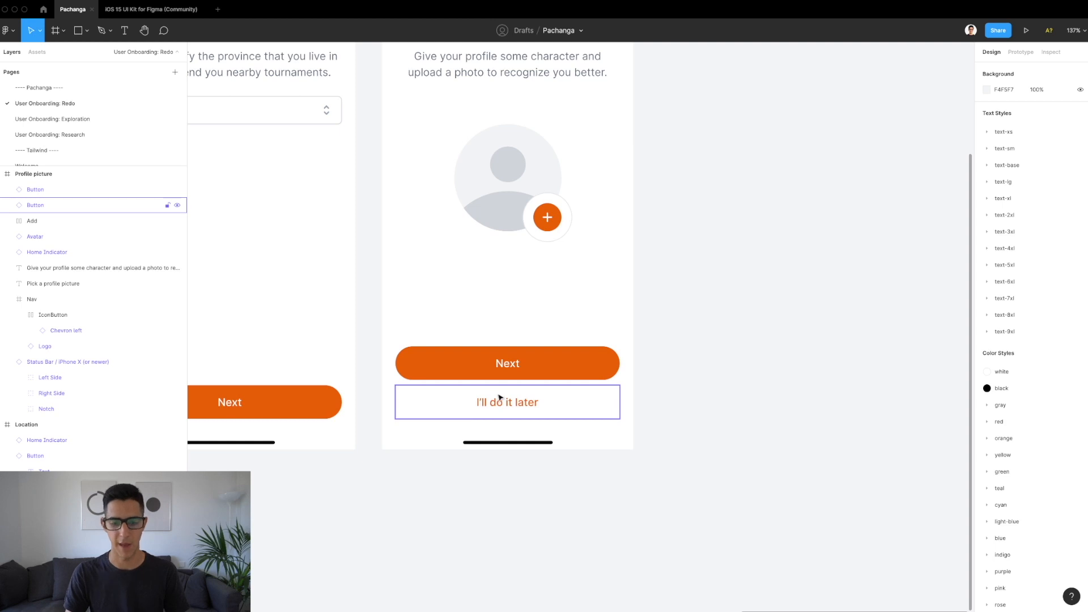
key("shift+0")
left_click(506, 420)
left_click(506, 421)
key("5")
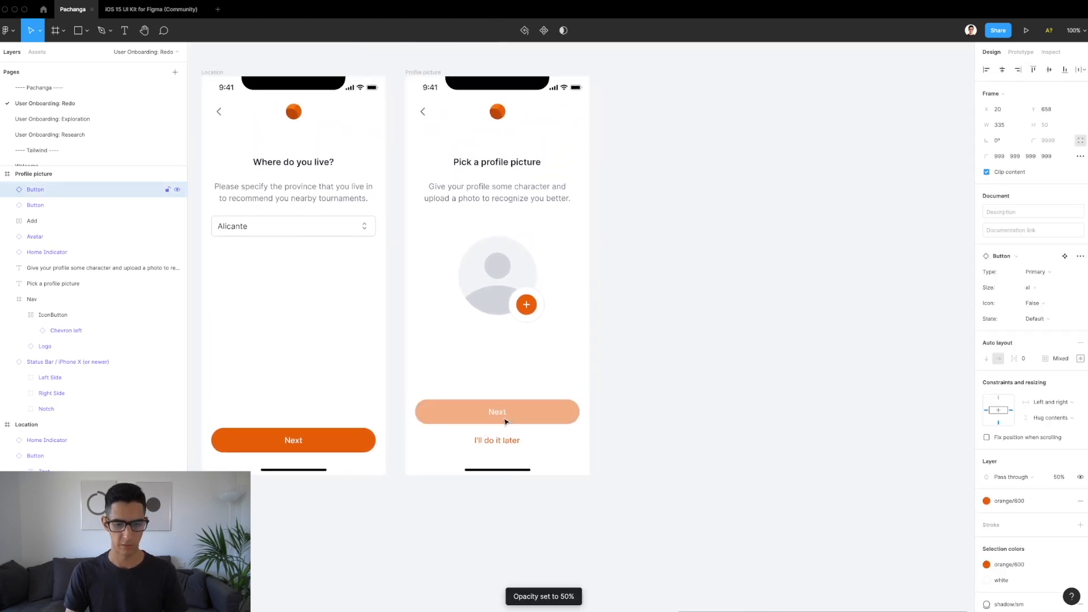
scroll(506, 420, "up", 2)
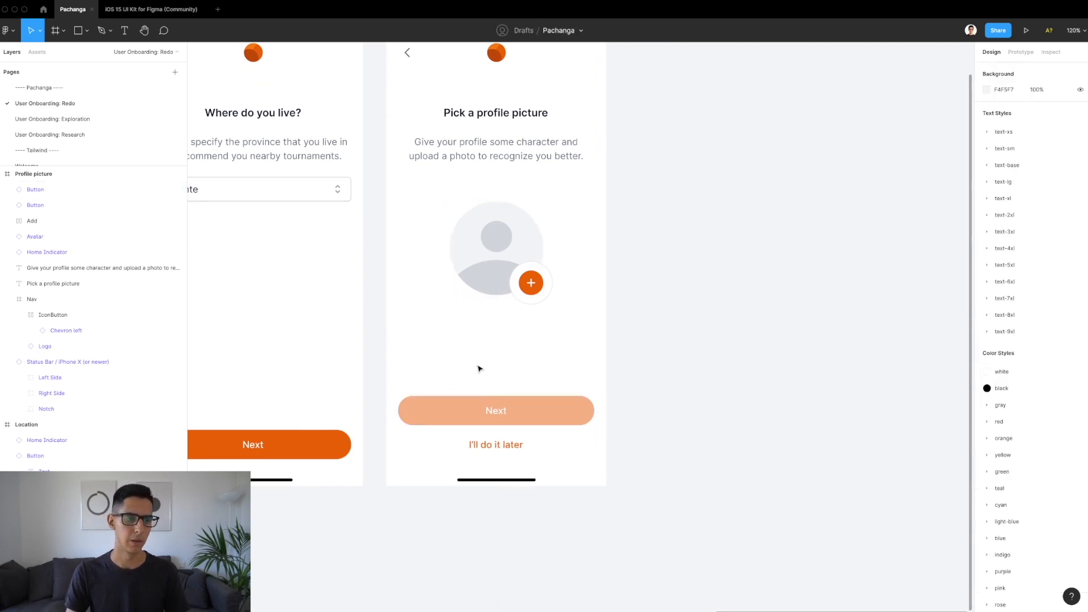
left_click(113, 121)
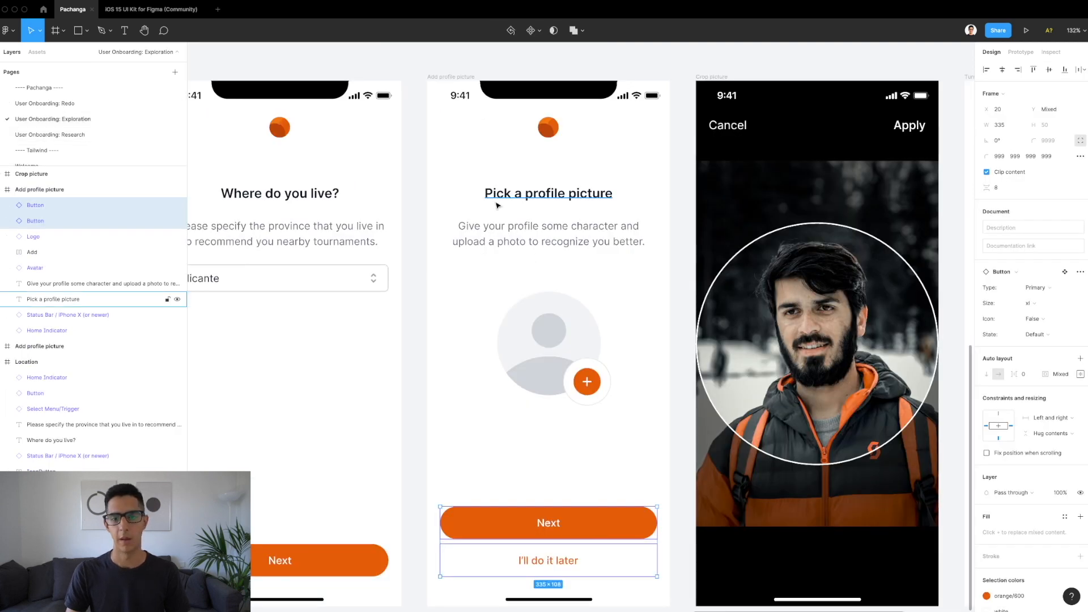
Step: Paste the Crop picture screen onto the Redo page beside Profile picture
scroll(598, 121, "down", 3)
left_click(598, 121)
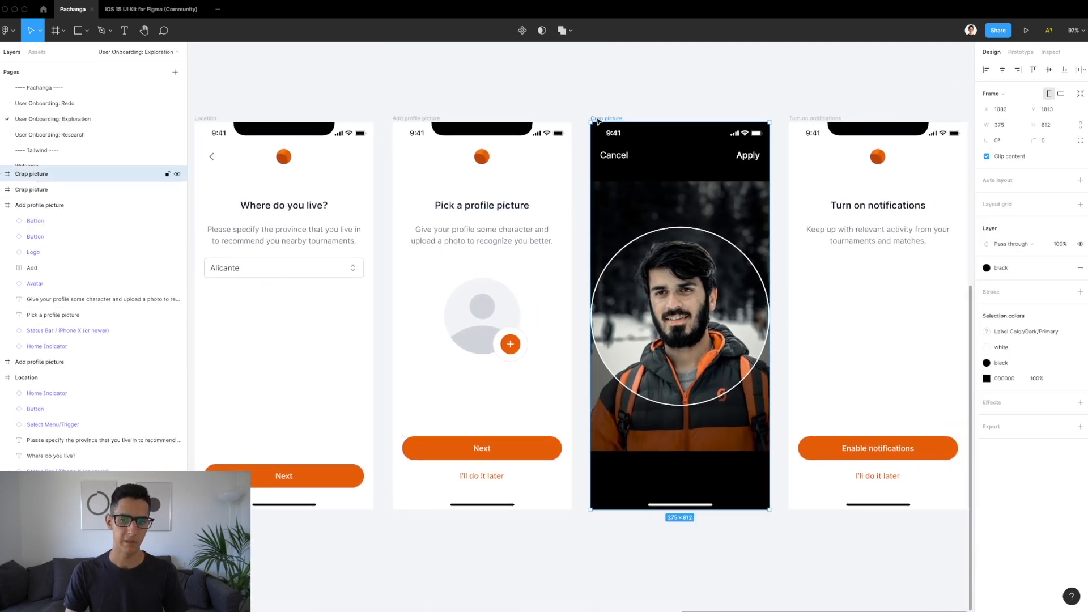
left_click(60, 104)
key("super+v")
scroll(591, 241, "down", 3)
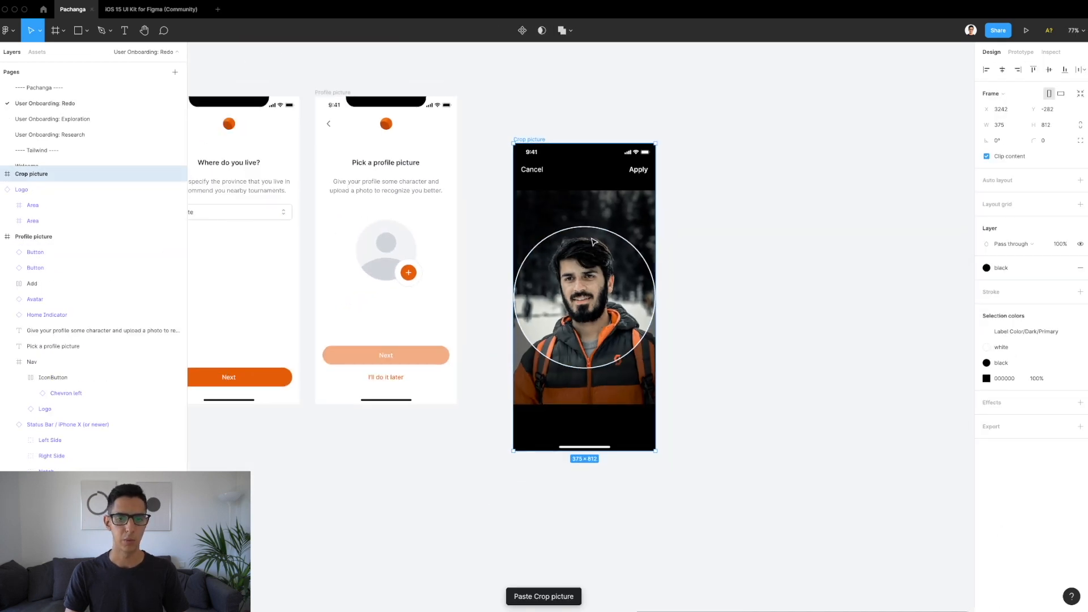
left_click_drag(597, 209, 557, 164)
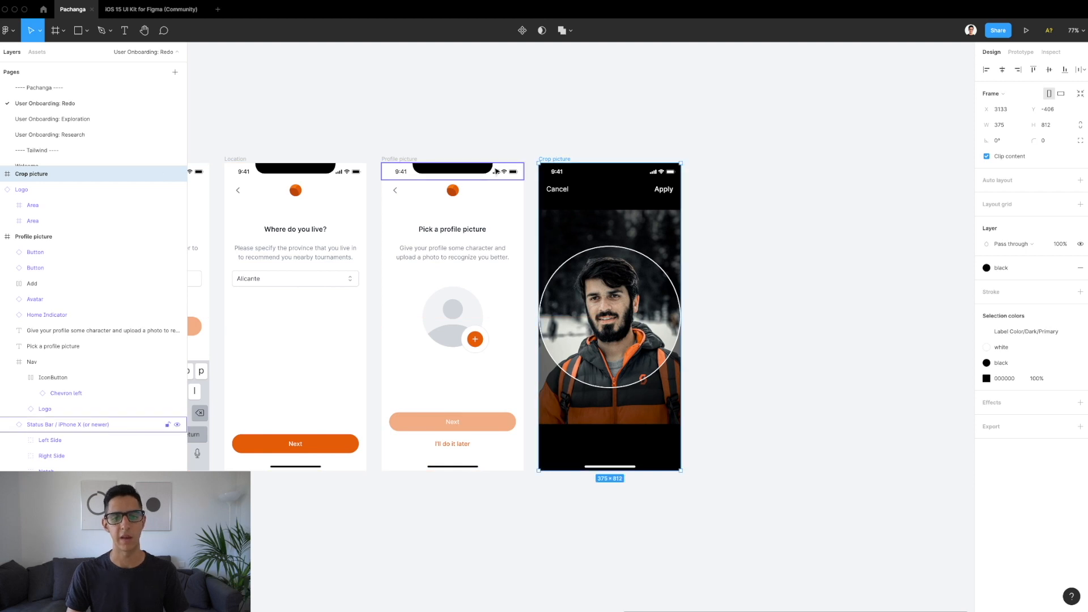
Step: Inspect Profile picture's status bar and home indicator, and Crop picture's Apply label
left_click(496, 170)
scroll(495, 170, "up", 3)
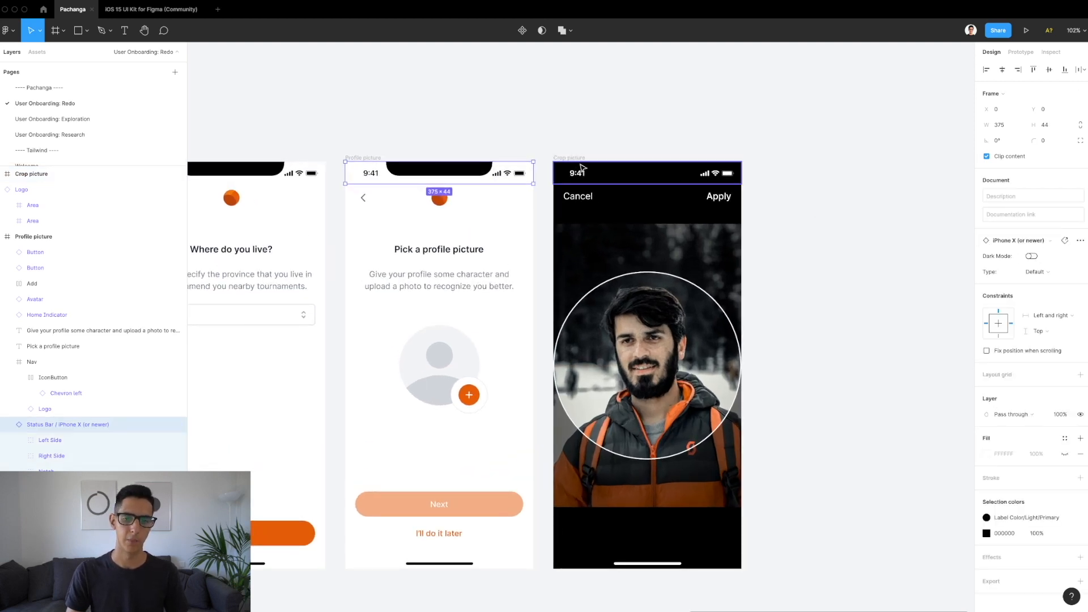
left_click(462, 563)
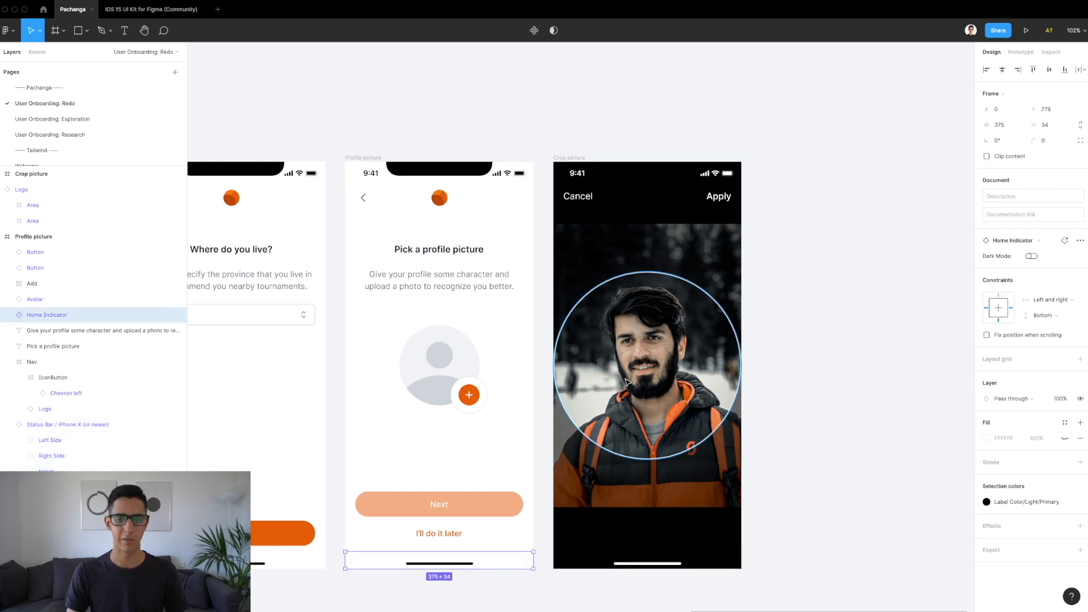
left_click(562, 163)
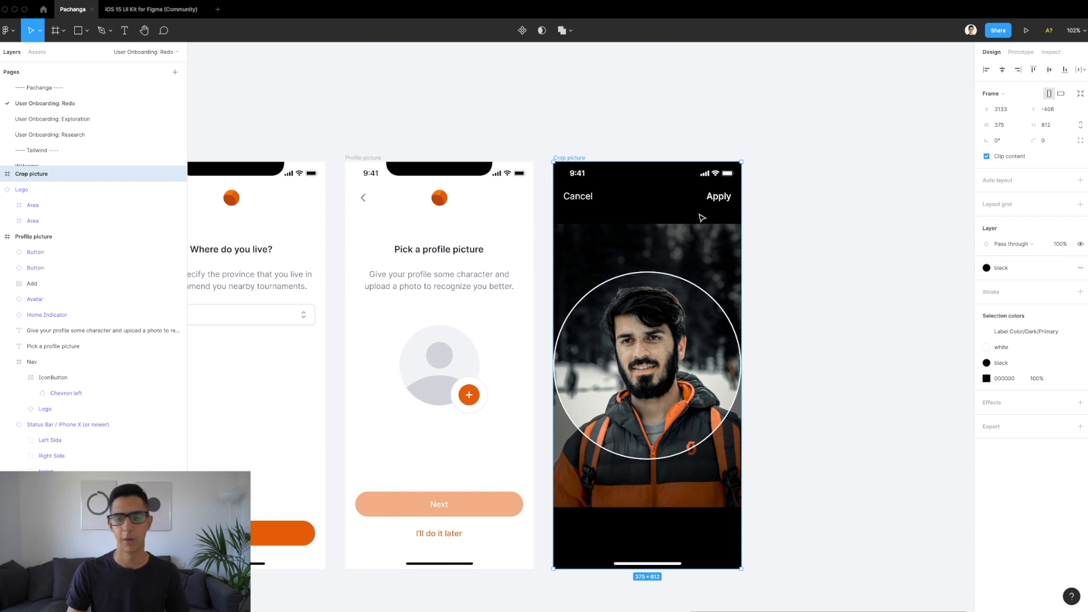
left_click(713, 196)
scroll(713, 193, "up", 5)
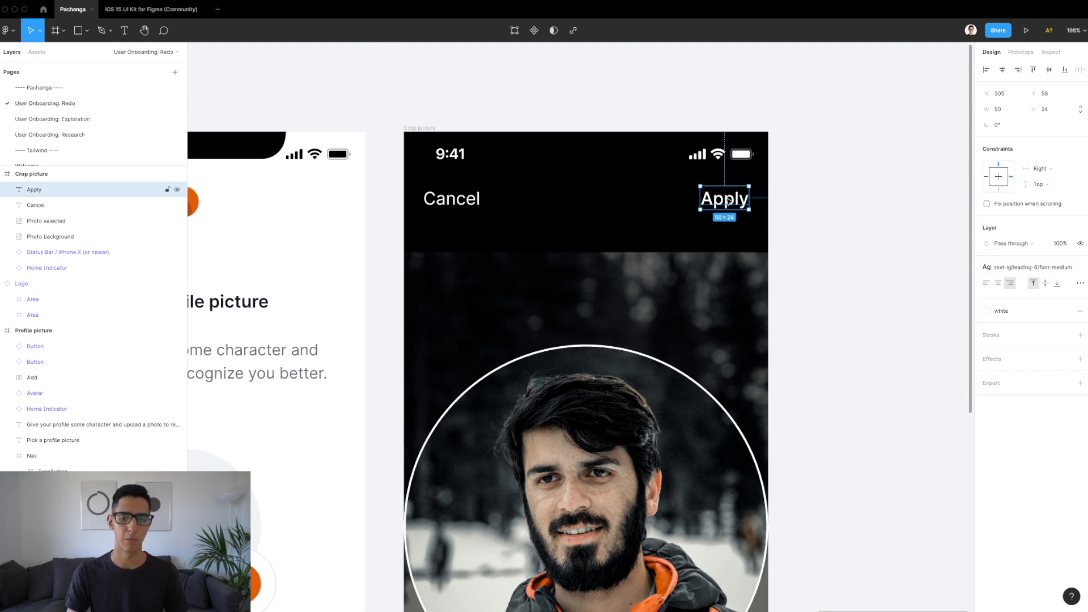
key("alt")
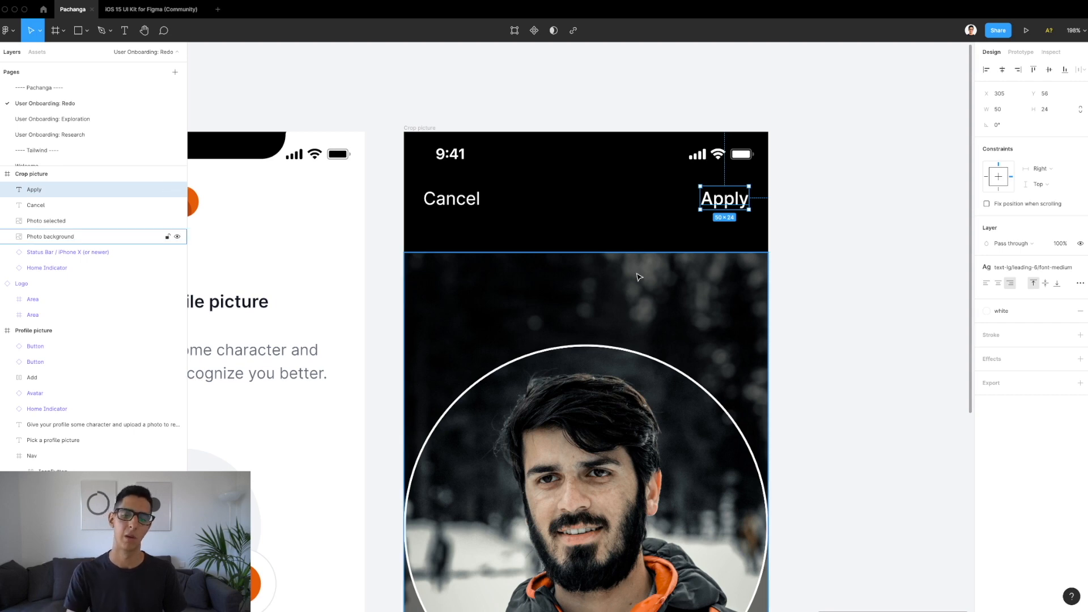
scroll(639, 277, "down", 2)
scroll(639, 276, "down", 5)
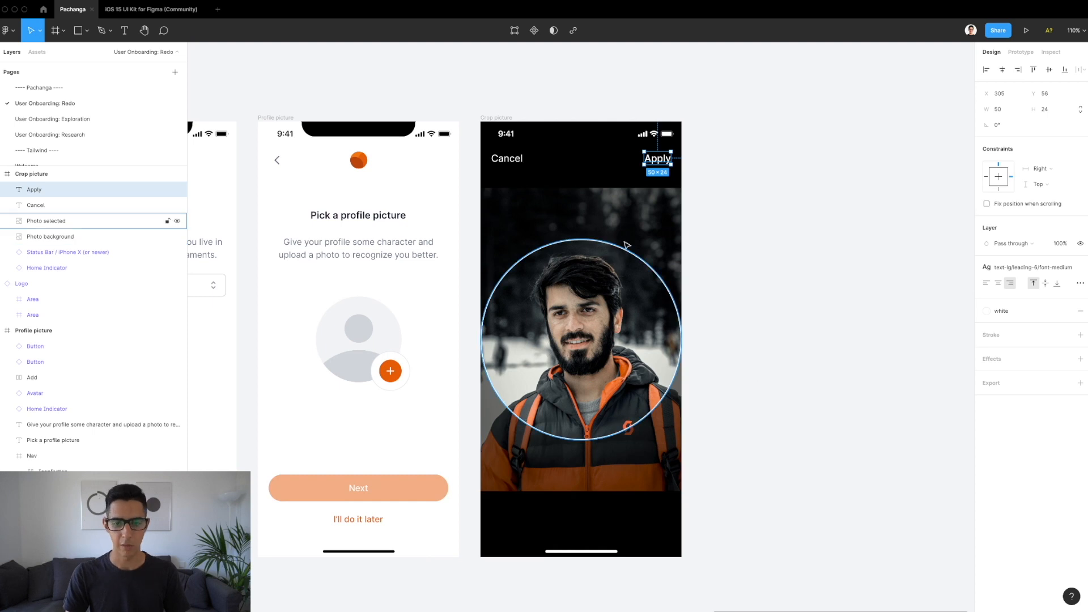
left_click(644, 226)
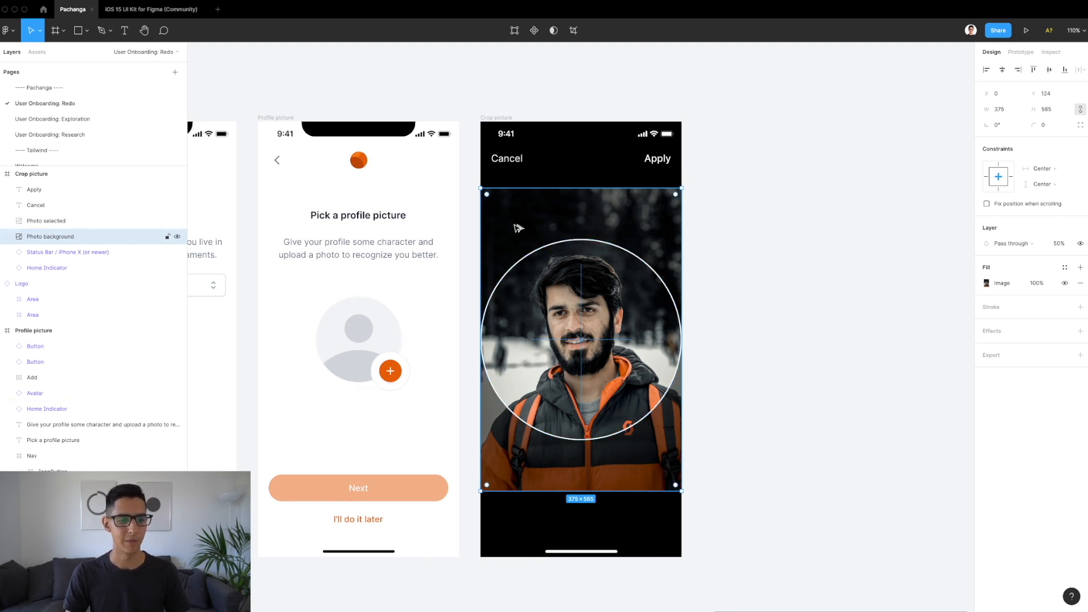
left_click_drag(518, 228, 736, 226)
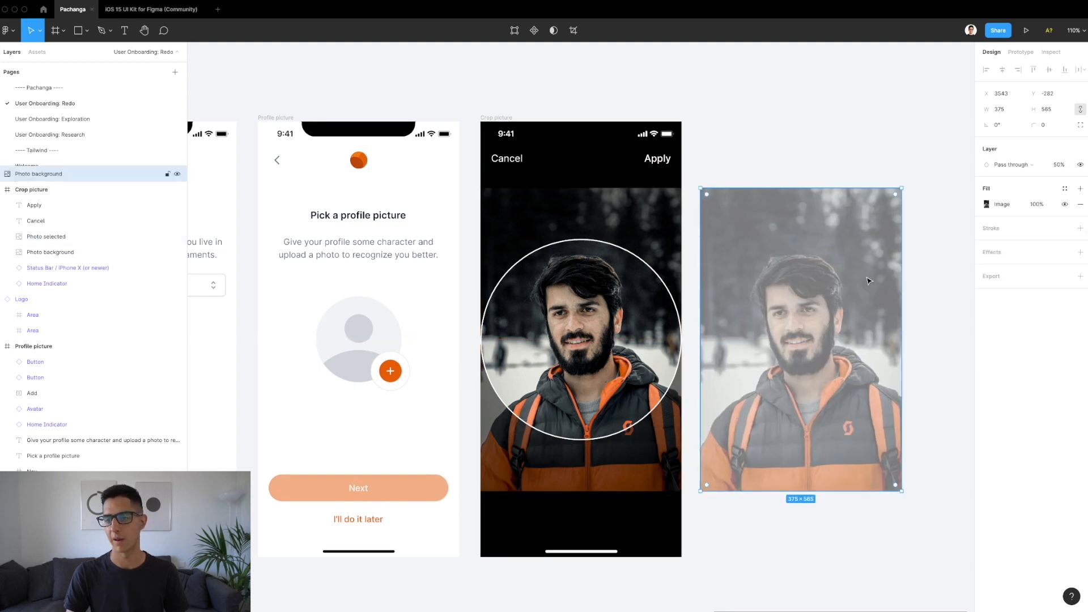
scroll(868, 280, "right", 2)
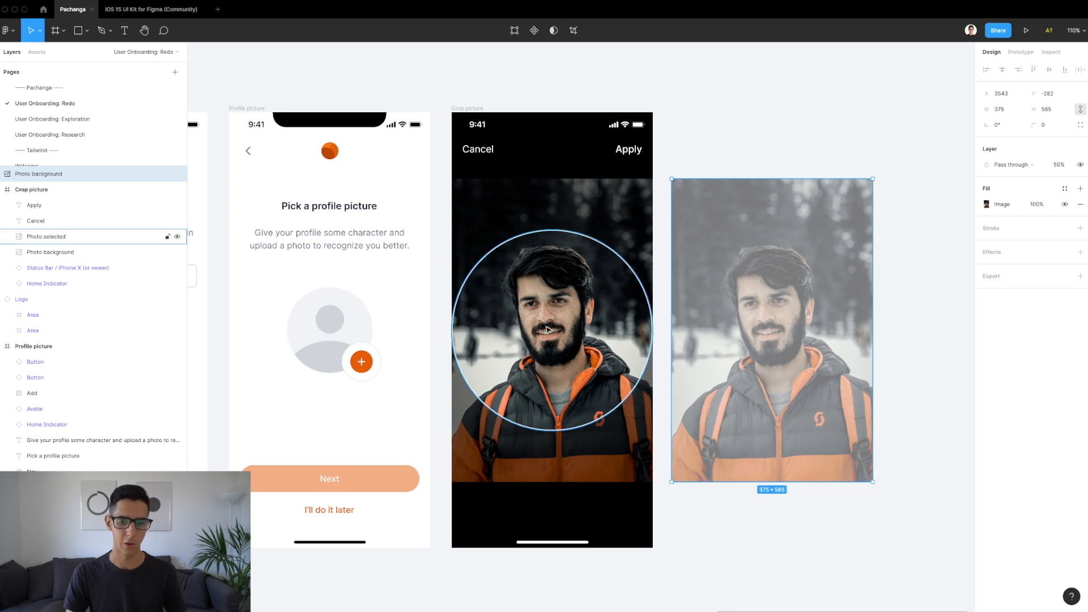
scroll(547, 329, "right", 5)
left_click(417, 330)
left_click_drag(417, 330, 856, 327)
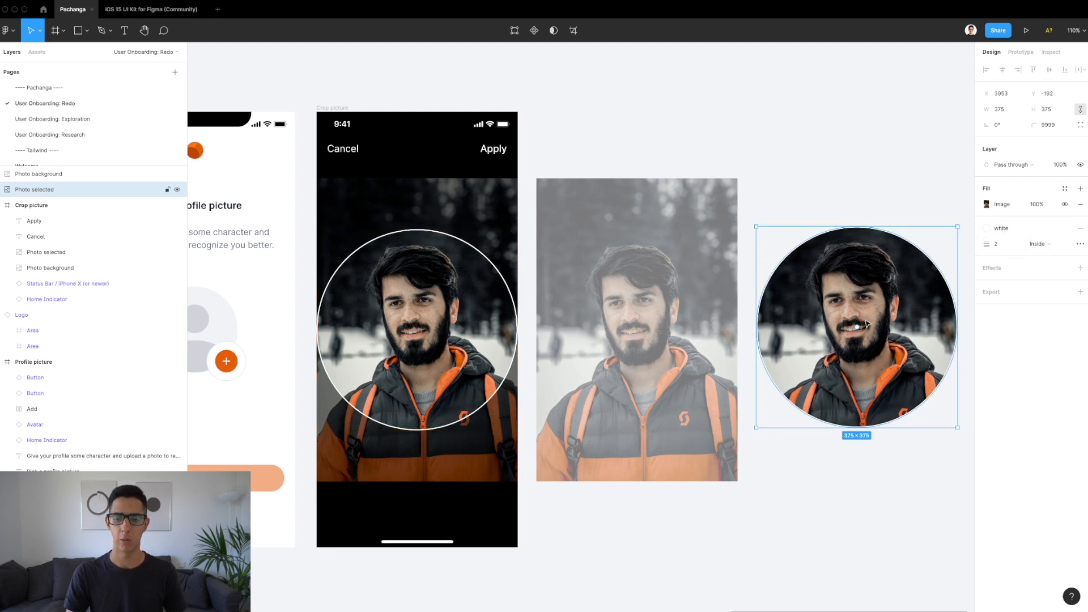
left_click_drag(885, 329, 674, 330)
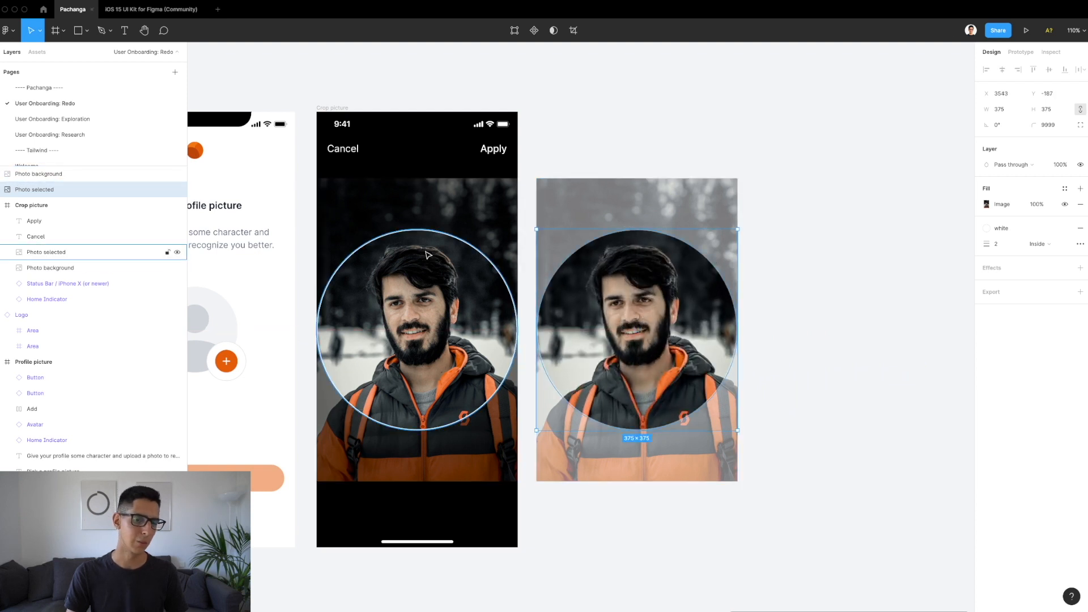
left_click_drag(537, 156, 684, 306)
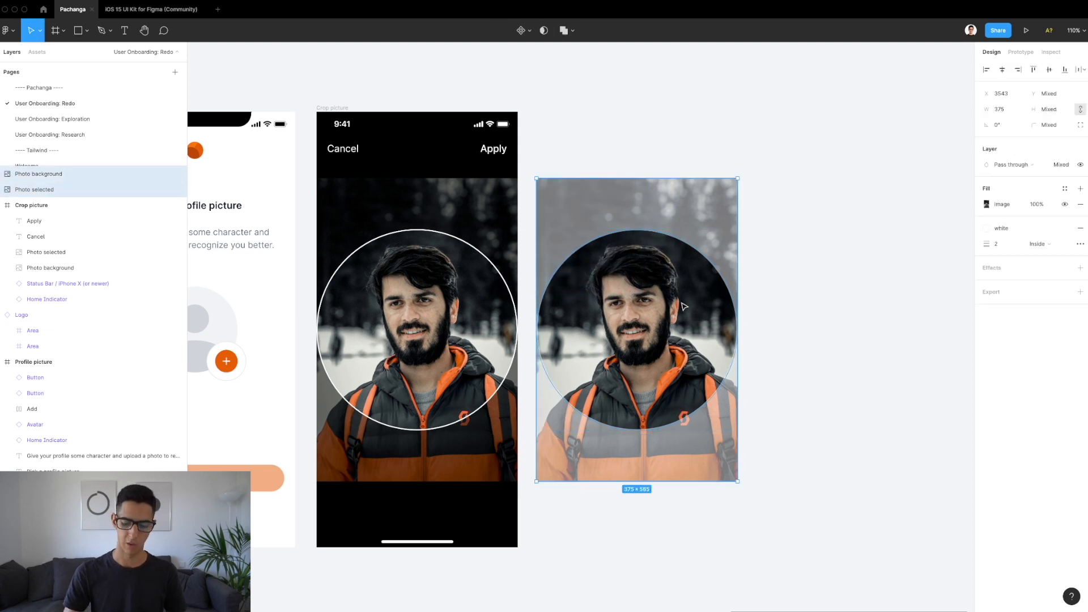
key("Delete")
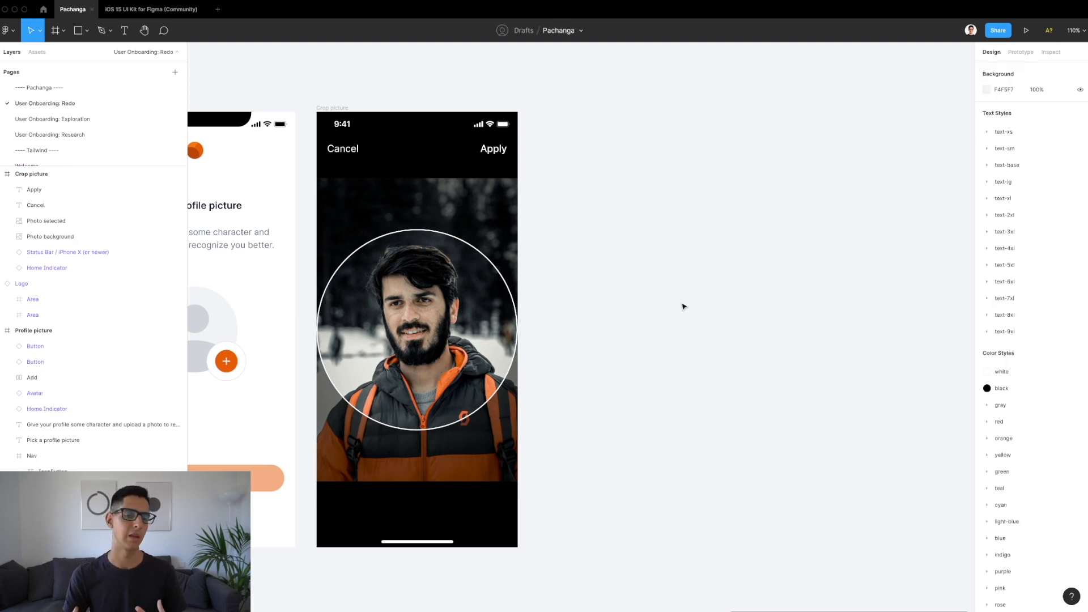
scroll(682, 306, "left", 5)
scroll(683, 307, "left", 1)
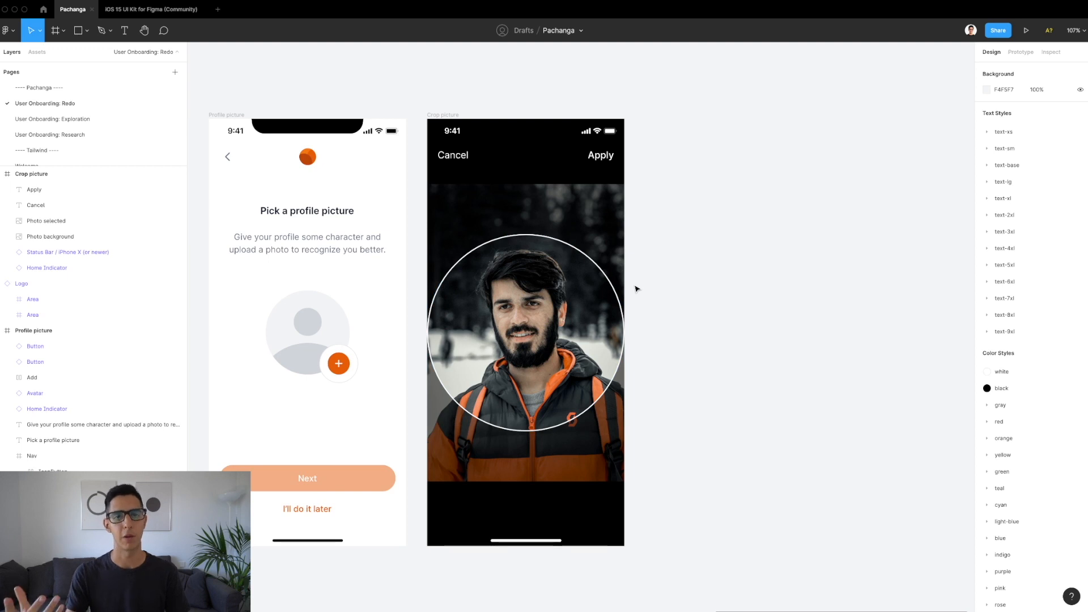
scroll(637, 289, "down", 5)
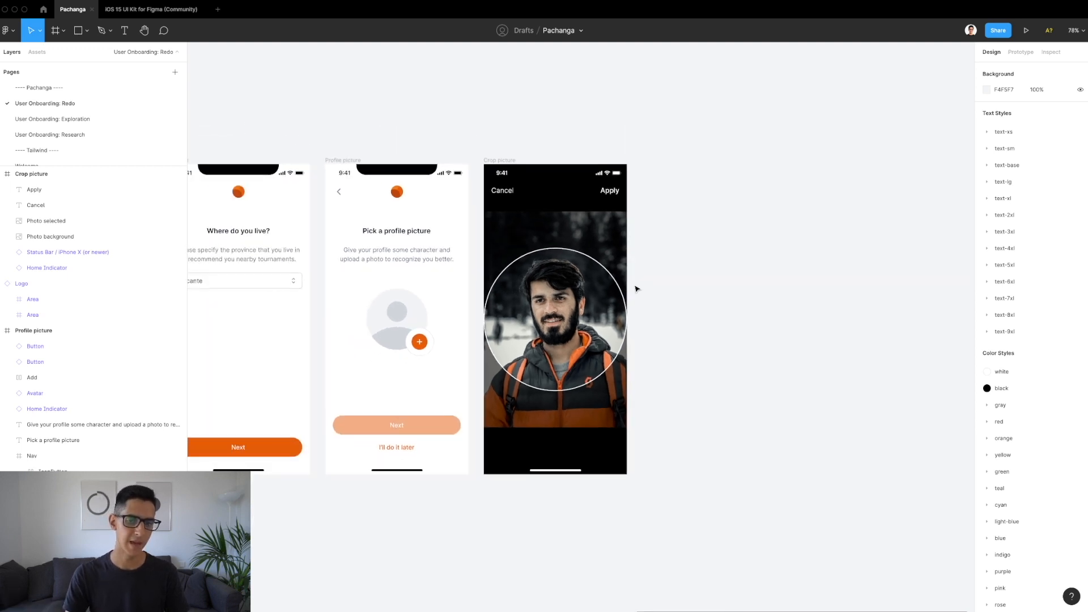
left_click(501, 164)
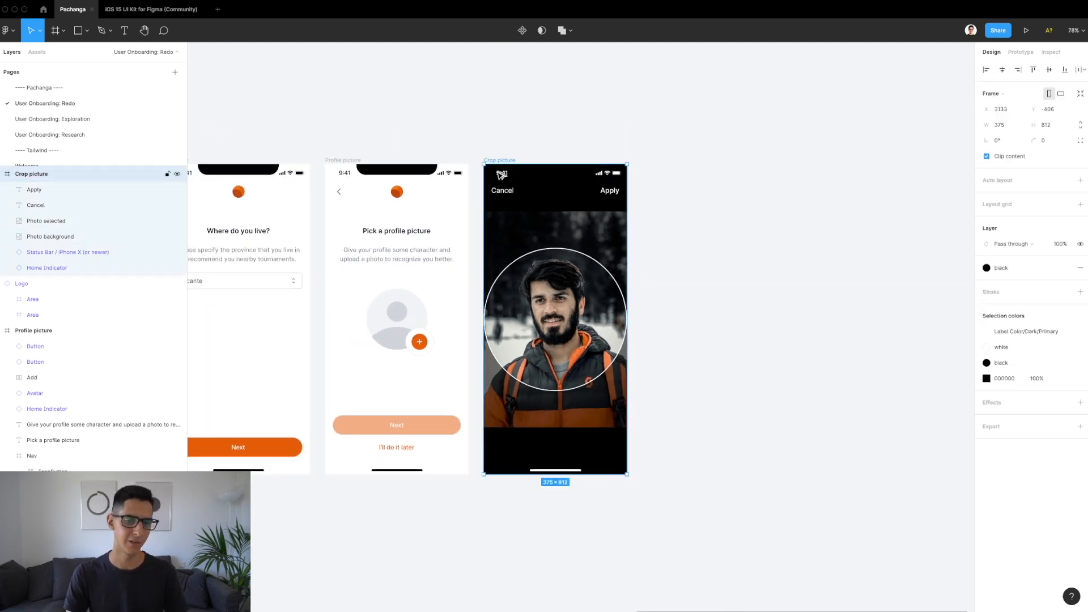
left_click(525, 131)
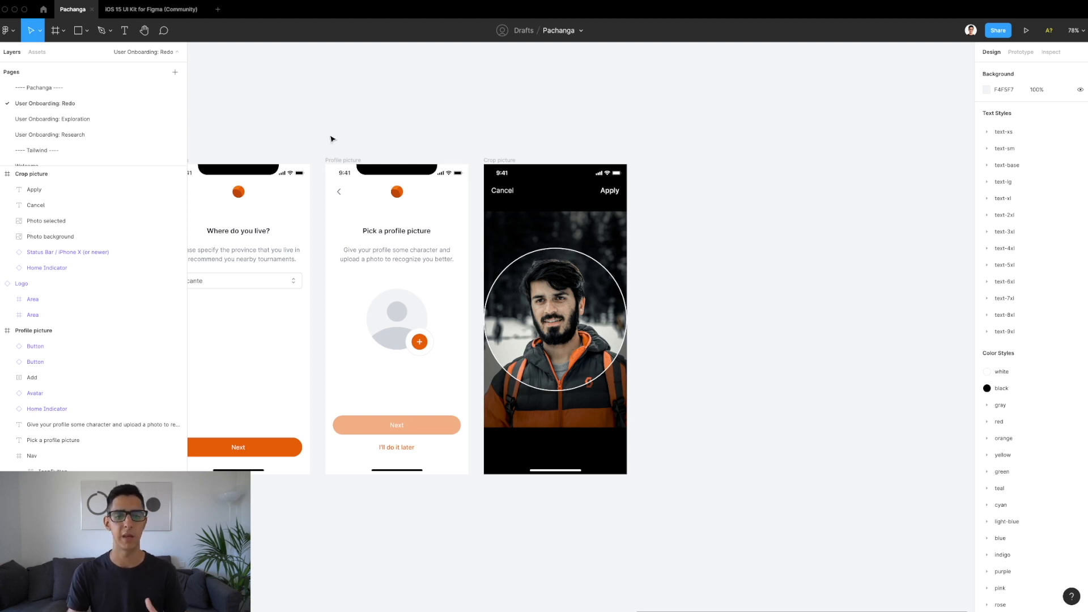
scroll(308, 292, "up", 3)
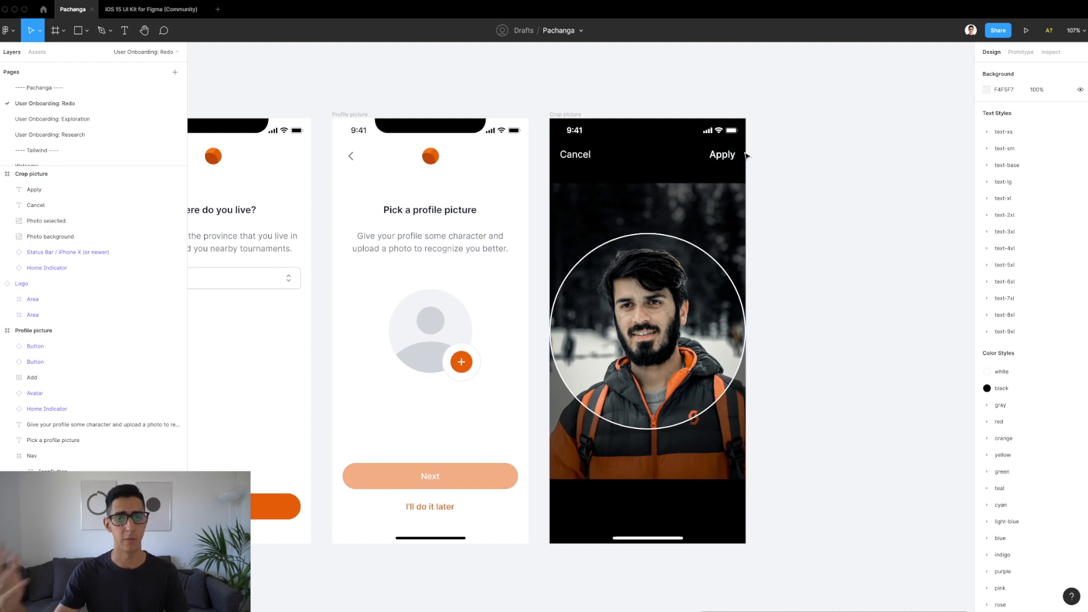
scroll(745, 156, "down", 10)
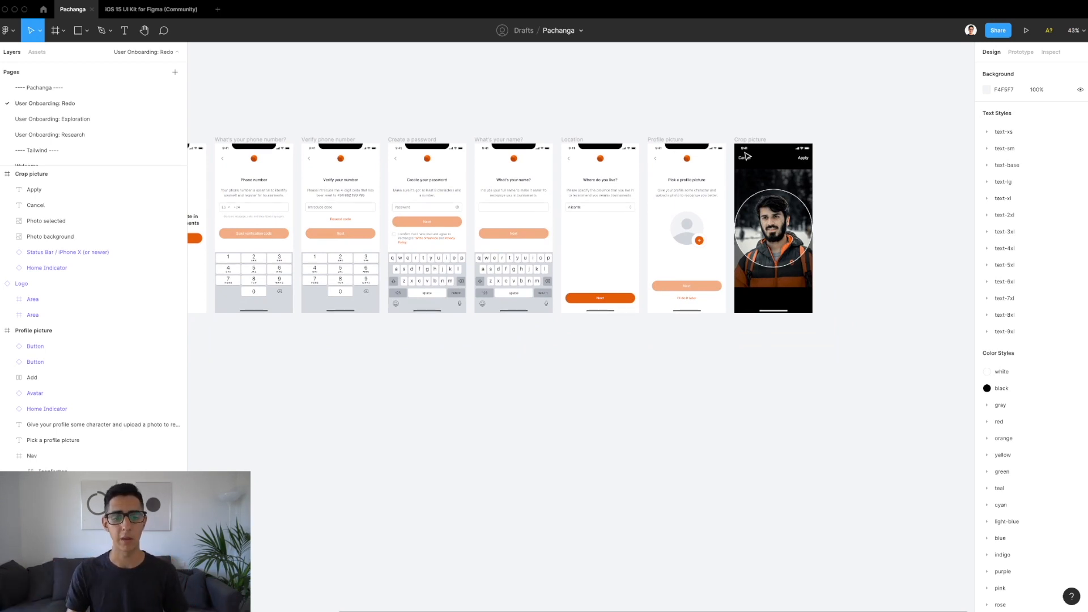
scroll(746, 155, "left", 3)
scroll(746, 156, "left", 1)
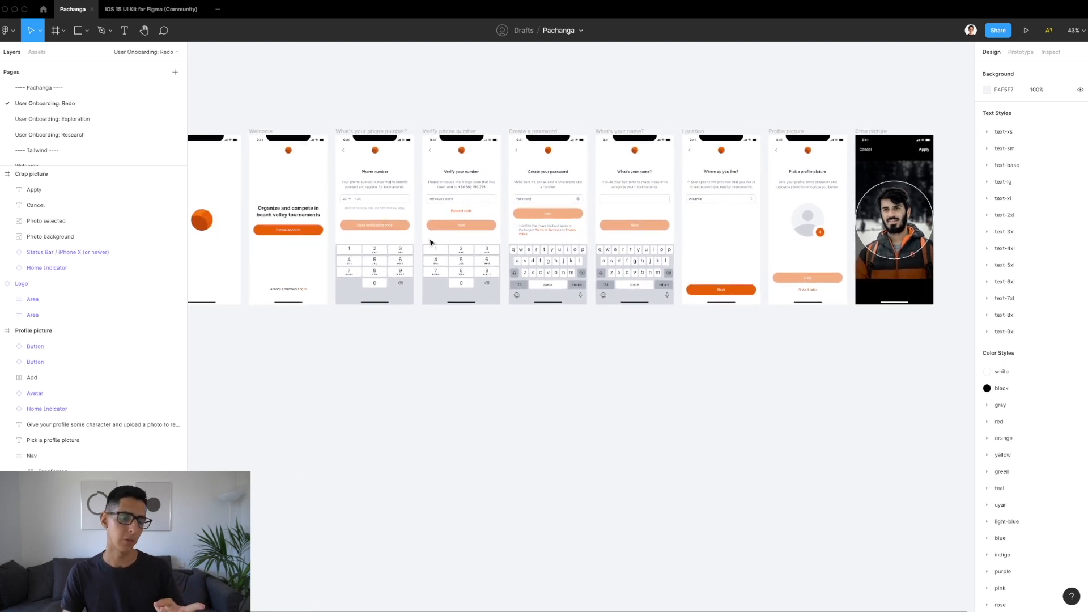
scroll(431, 242, "left", 1)
scroll(368, 205, "up", 5)
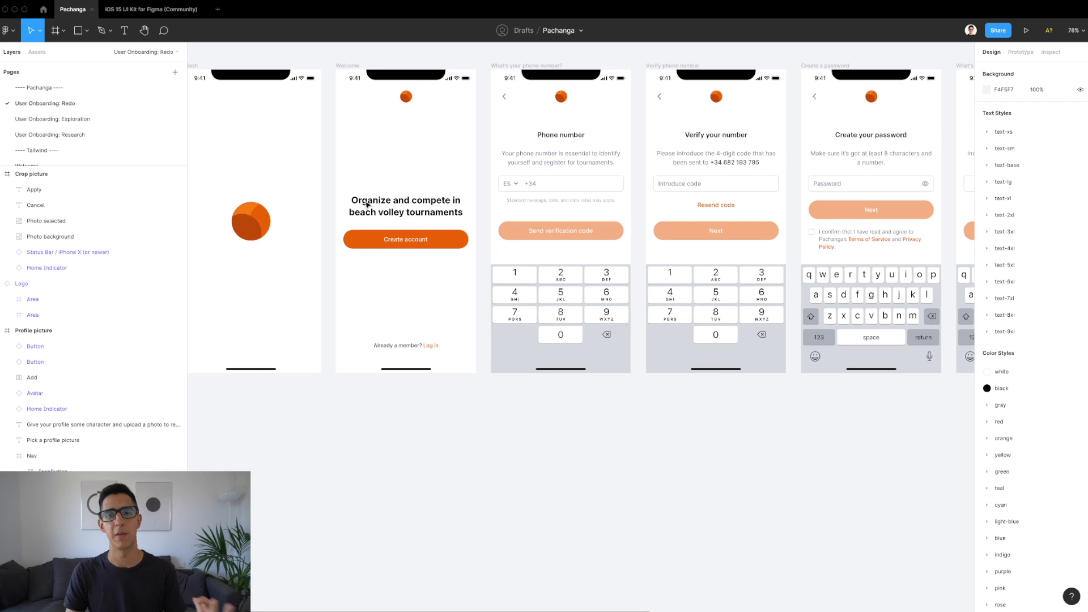
scroll(367, 205, "left", 1)
scroll(367, 205, "up", 1)
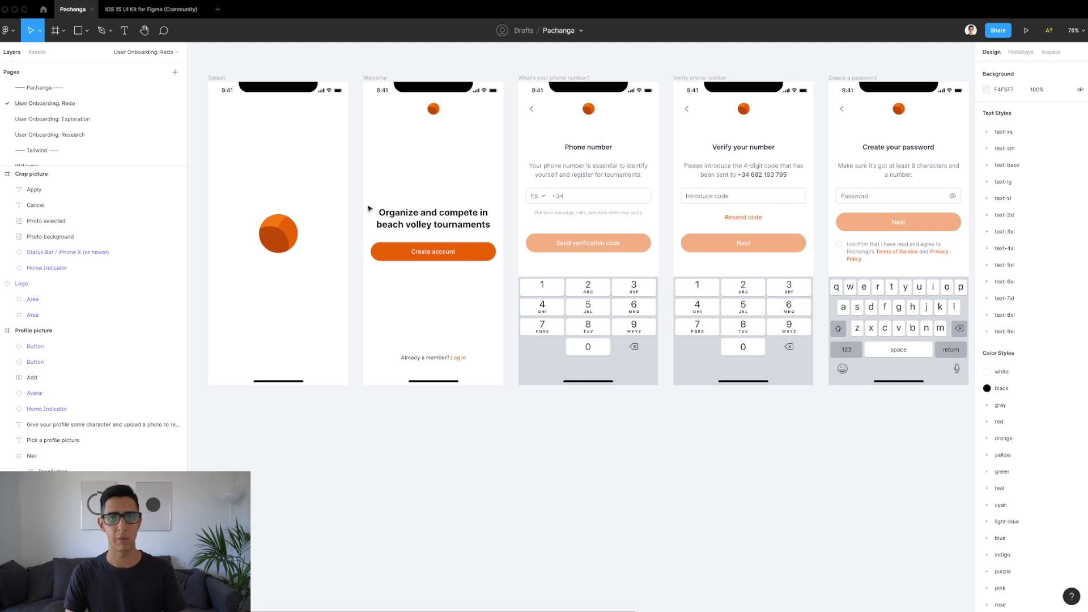
scroll(368, 208, "right", 3)
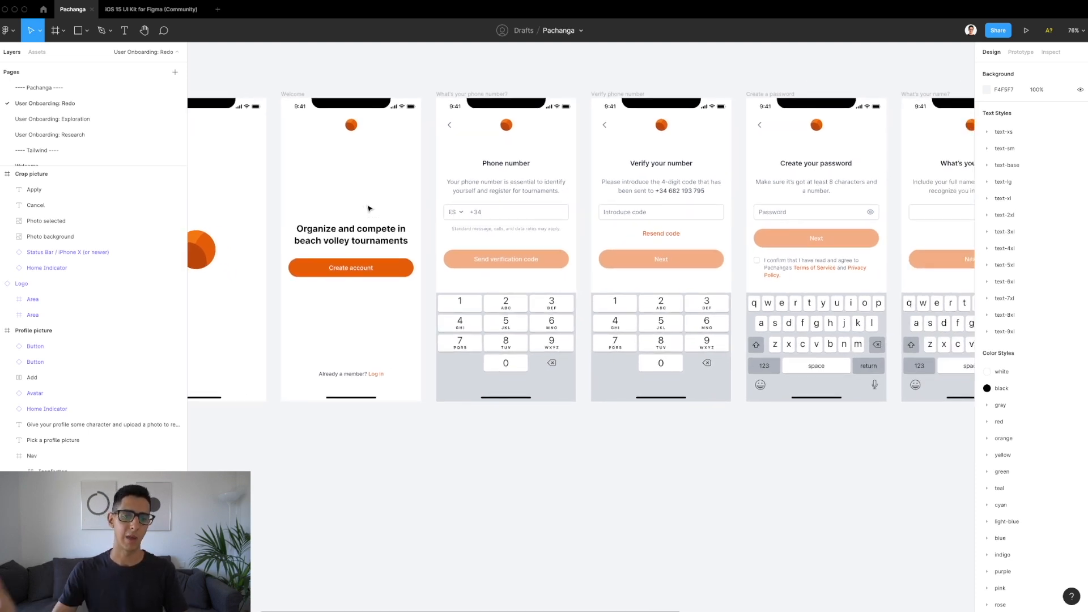
scroll(369, 209, "right", 4)
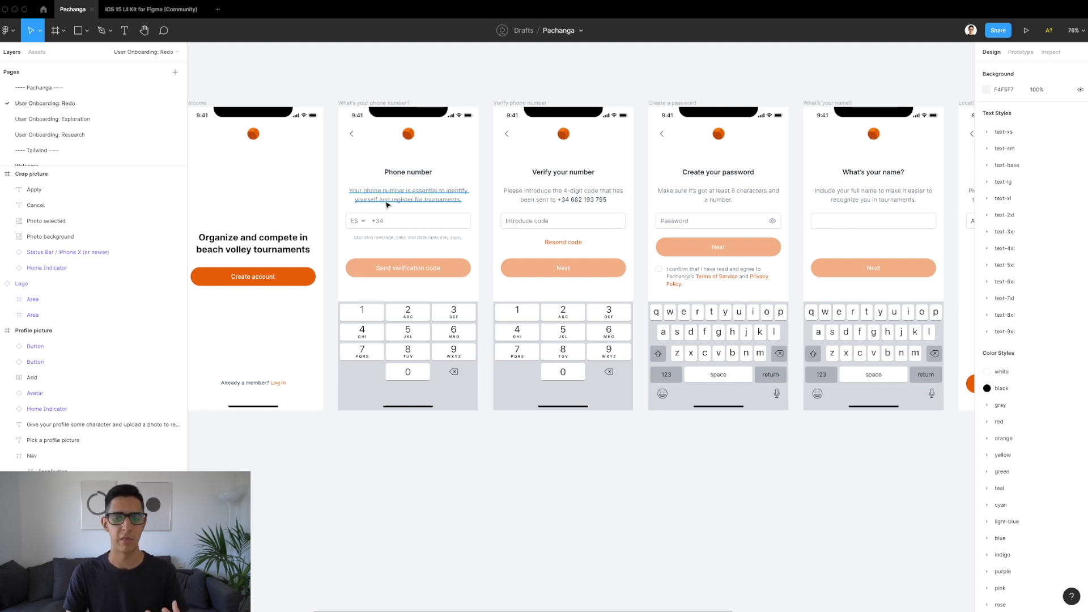
scroll(387, 204, "right", 5)
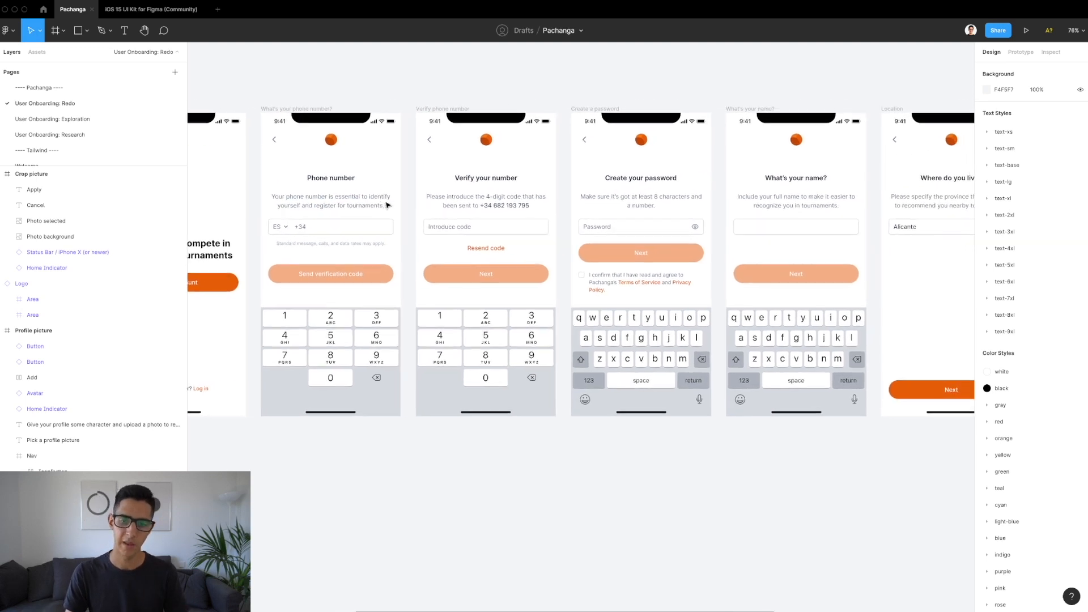
scroll(386, 204, "right", 2)
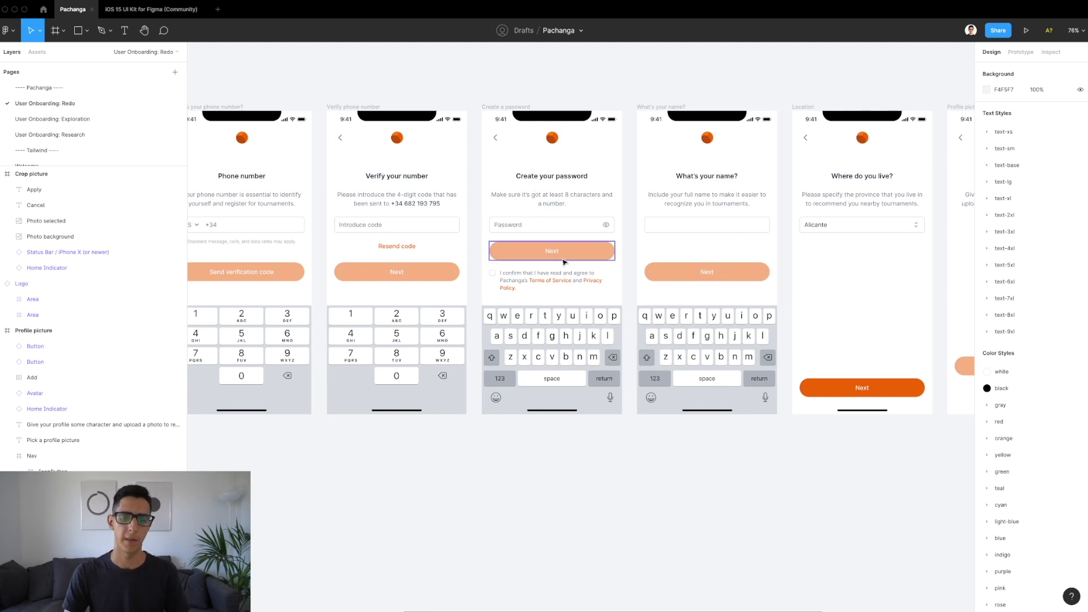
scroll(560, 256, "up", 5)
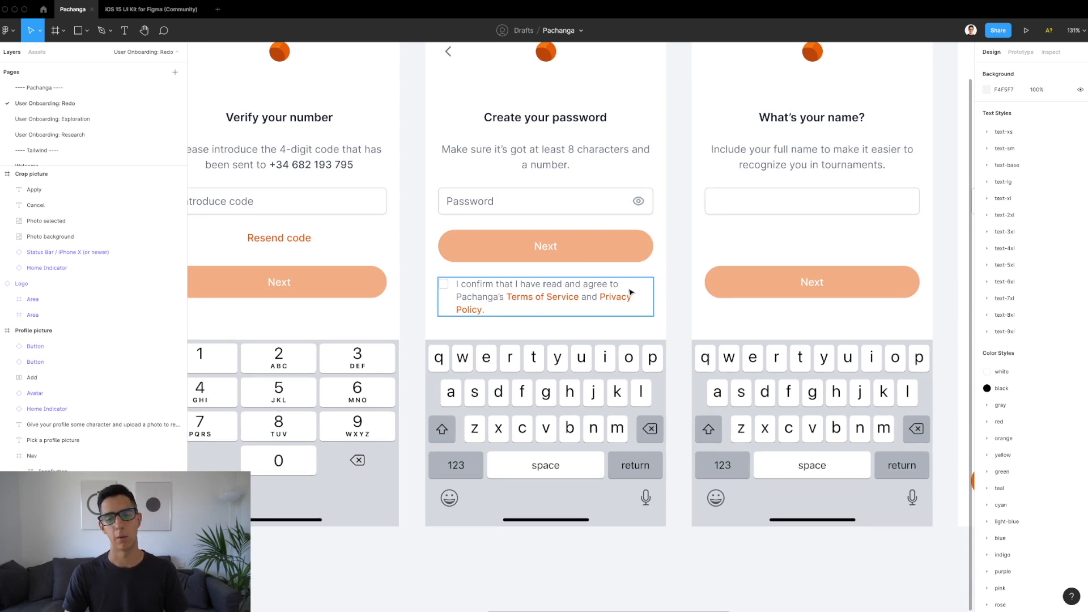
scroll(631, 292, "down", 5)
scroll(631, 293, "right", 5)
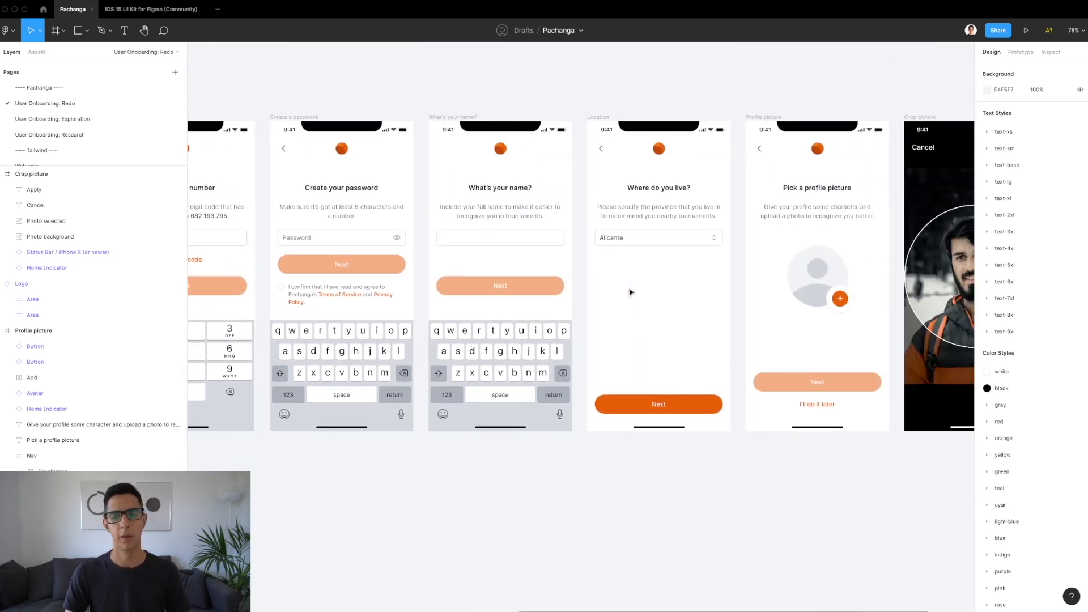
scroll(631, 292, "right", 1)
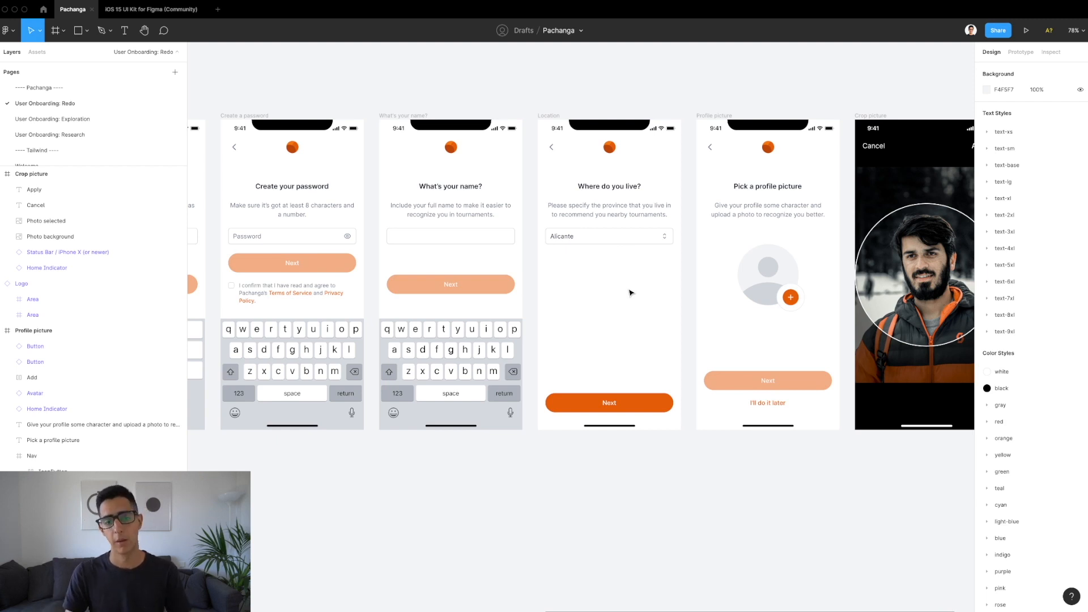
scroll(549, 283, "up", 3)
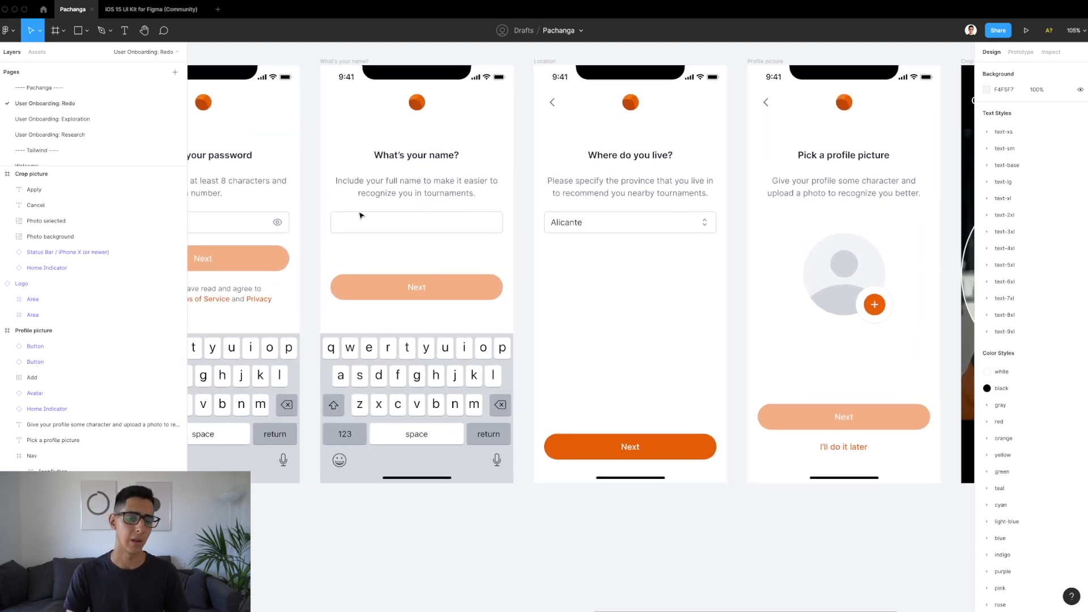
scroll(589, 256, "right", 2)
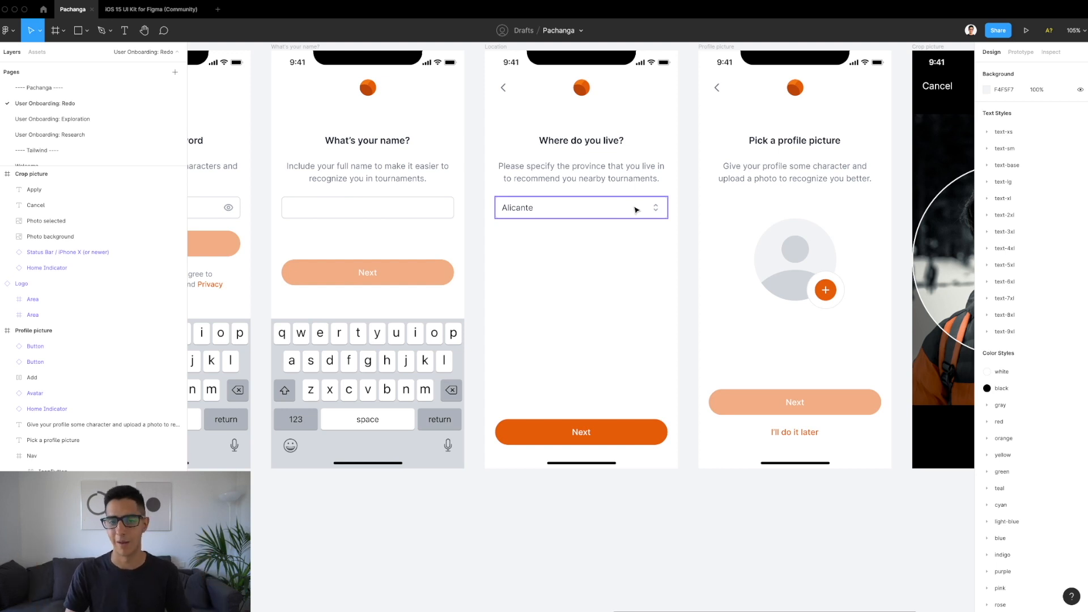
scroll(635, 210, "right", 10)
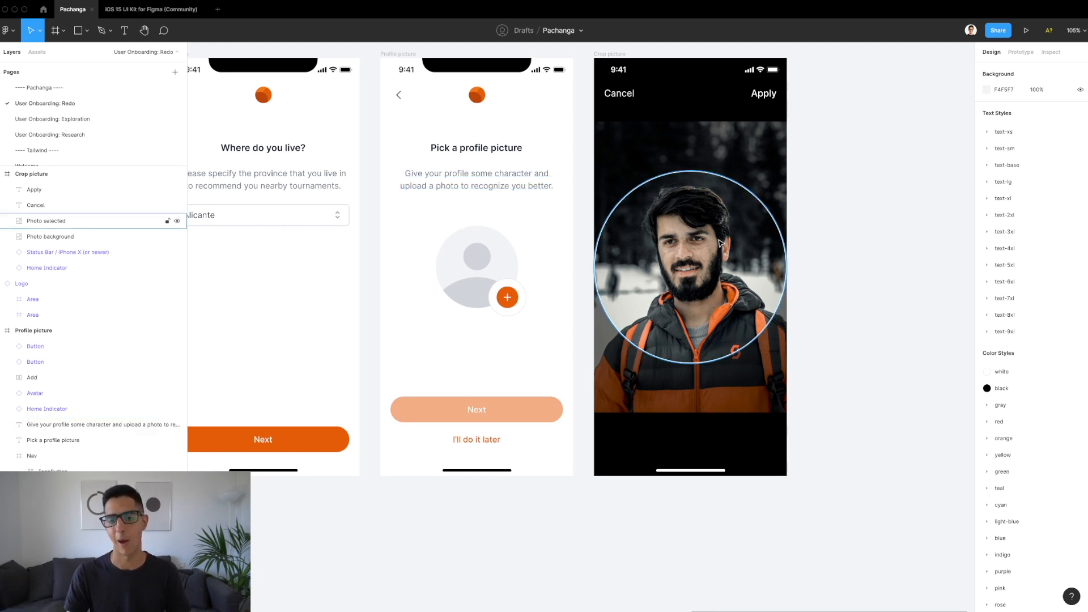
scroll(427, 274, "down", 3)
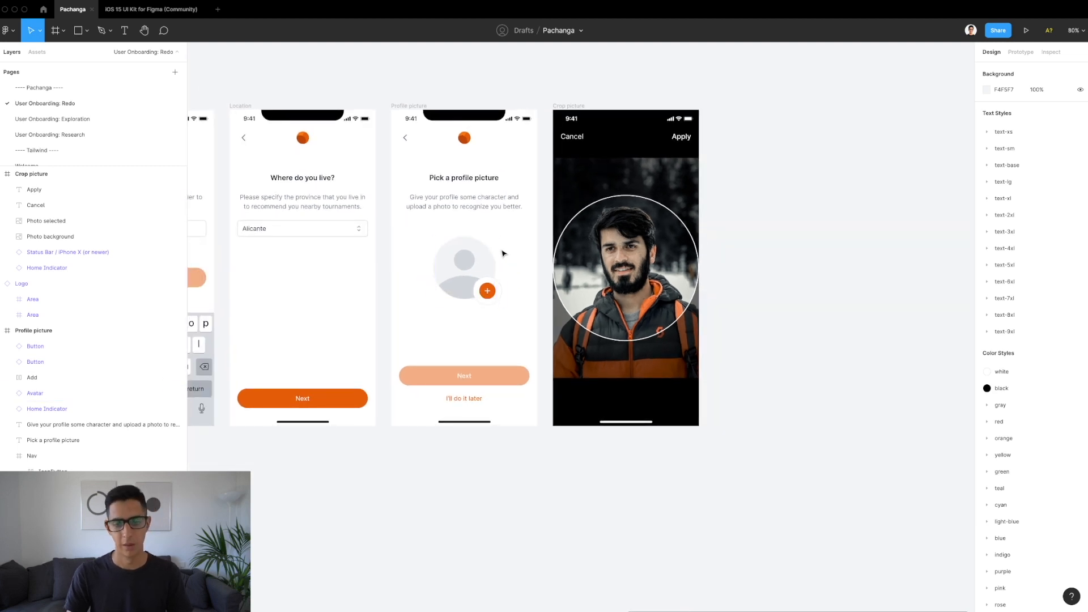
Step: Copy the Turn on notifications screen from the Exploration page and paste it onto the Redo page
left_click(35, 119)
key("n")
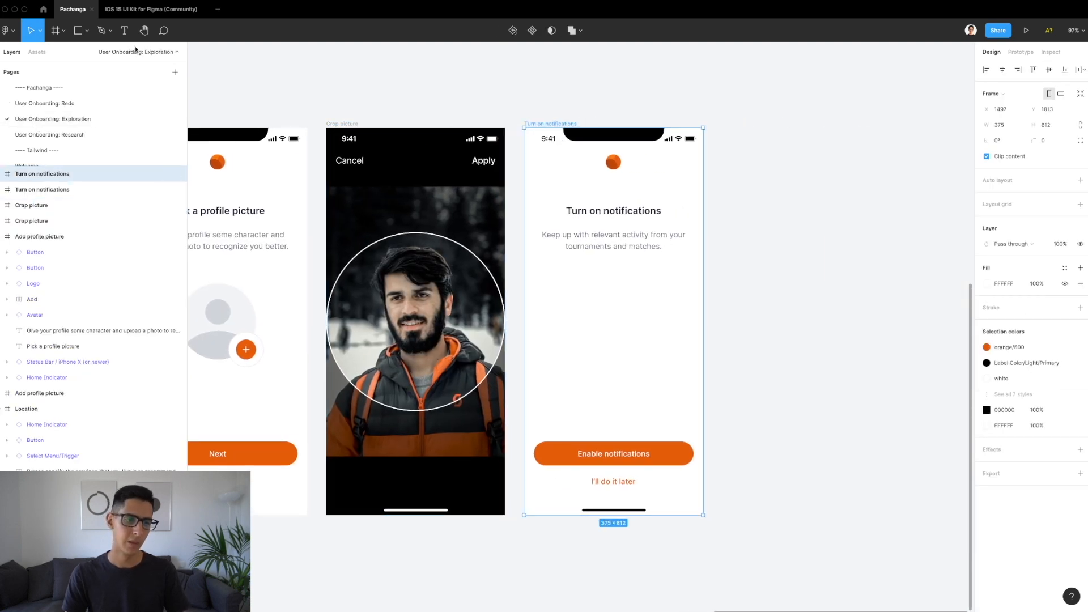
left_click(83, 105)
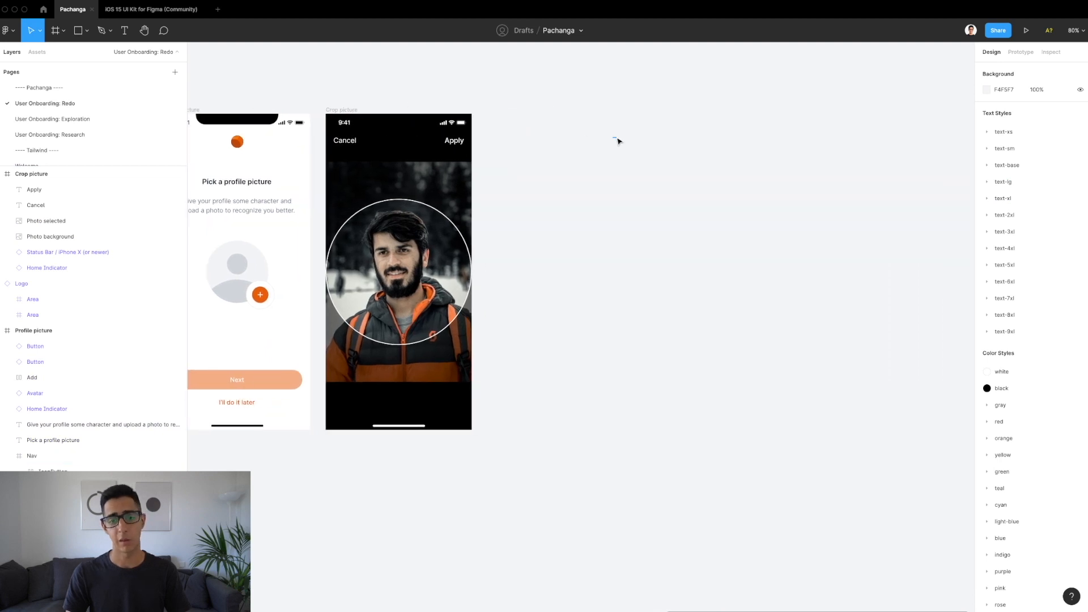
key("ctrl+v")
scroll(523, 165, "down", 3)
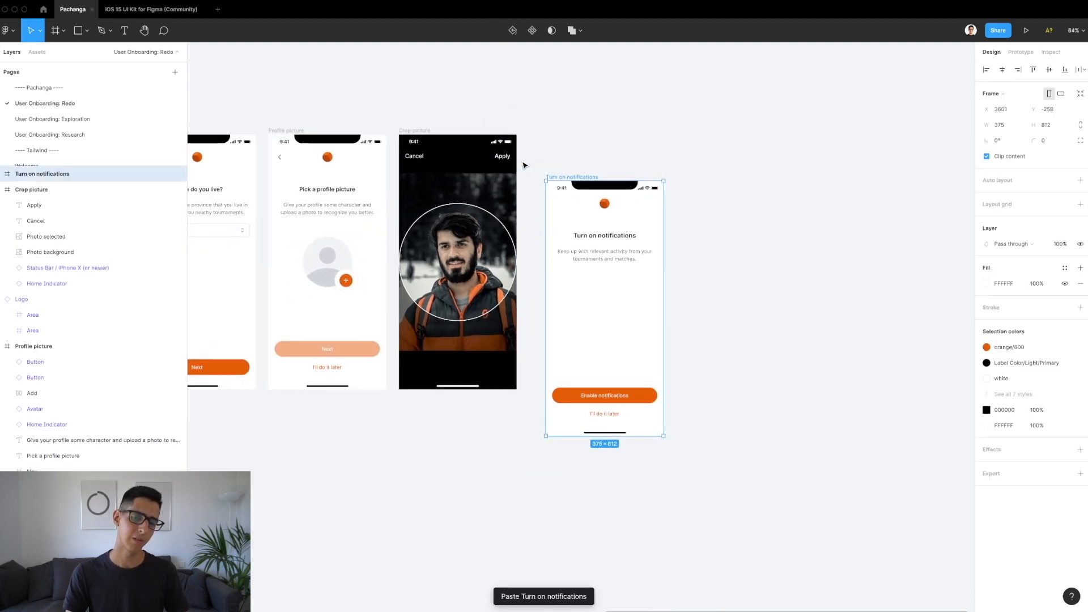
Step: Drag the Turn on notifications screen into the row directly beside Crop picture
left_click_drag(586, 177, 570, 132)
scroll(596, 180, "up", 3)
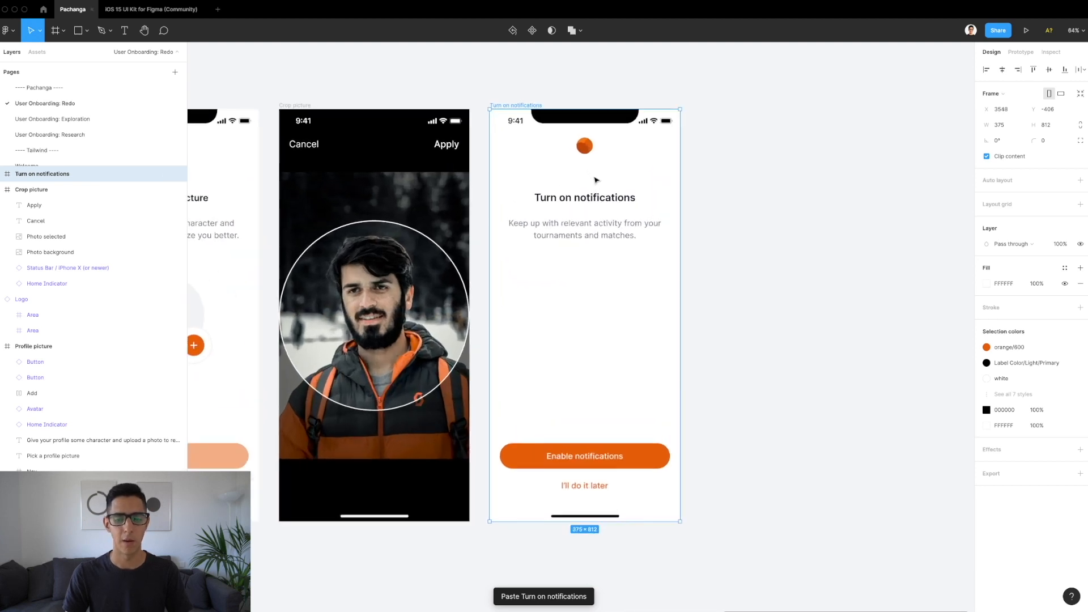
scroll(596, 180, "up", 3)
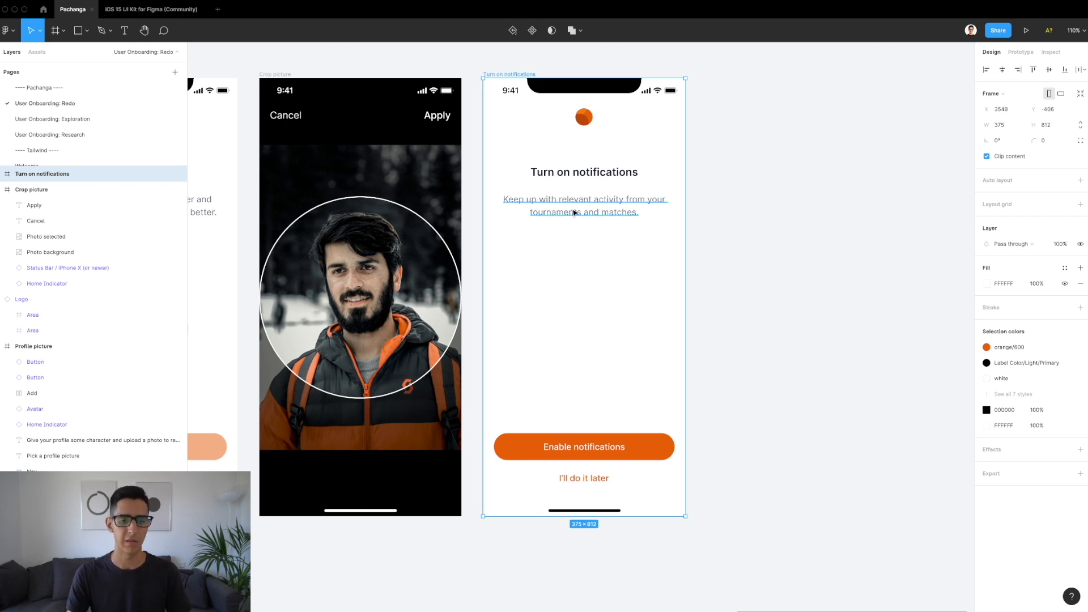
scroll(610, 187, "up", 2, "ctrl")
scroll(609, 187, "up", 3, "ctrl")
scroll(609, 187, "up", 2)
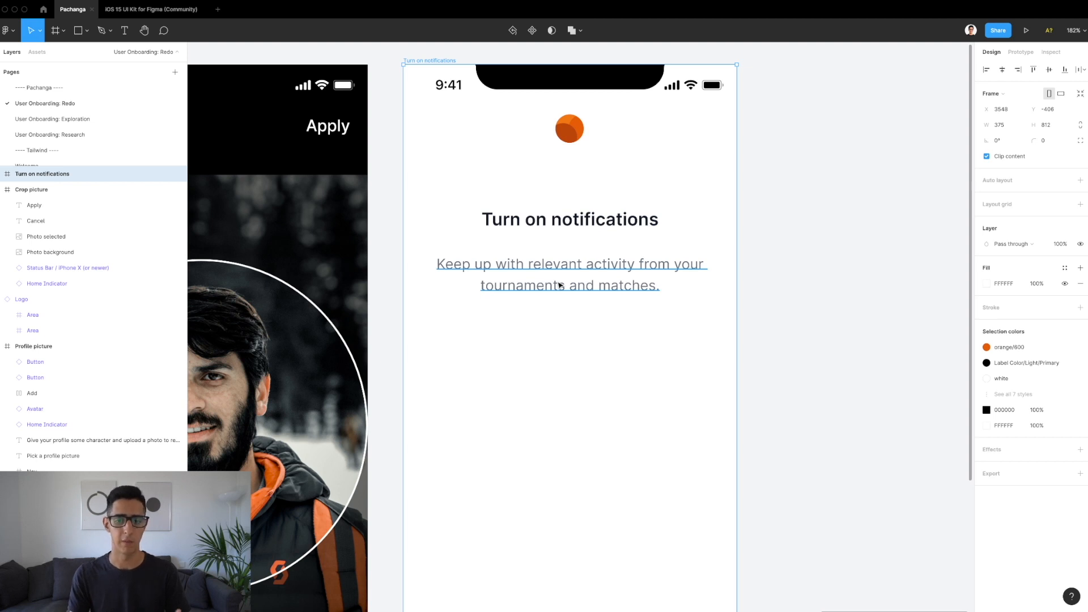
scroll(558, 285, "down", 5)
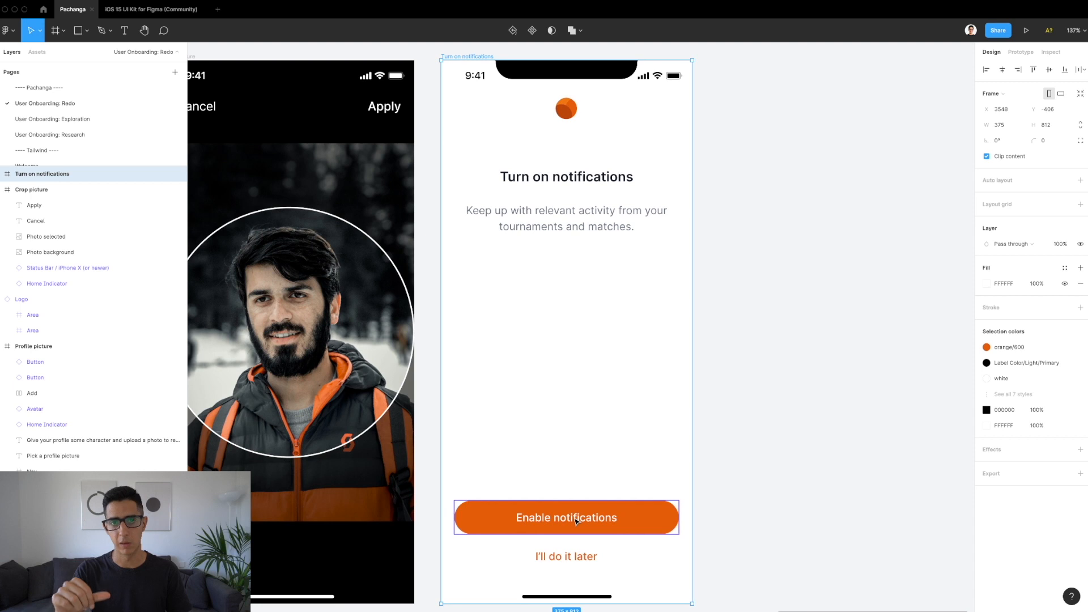
scroll(576, 521, "down", 2)
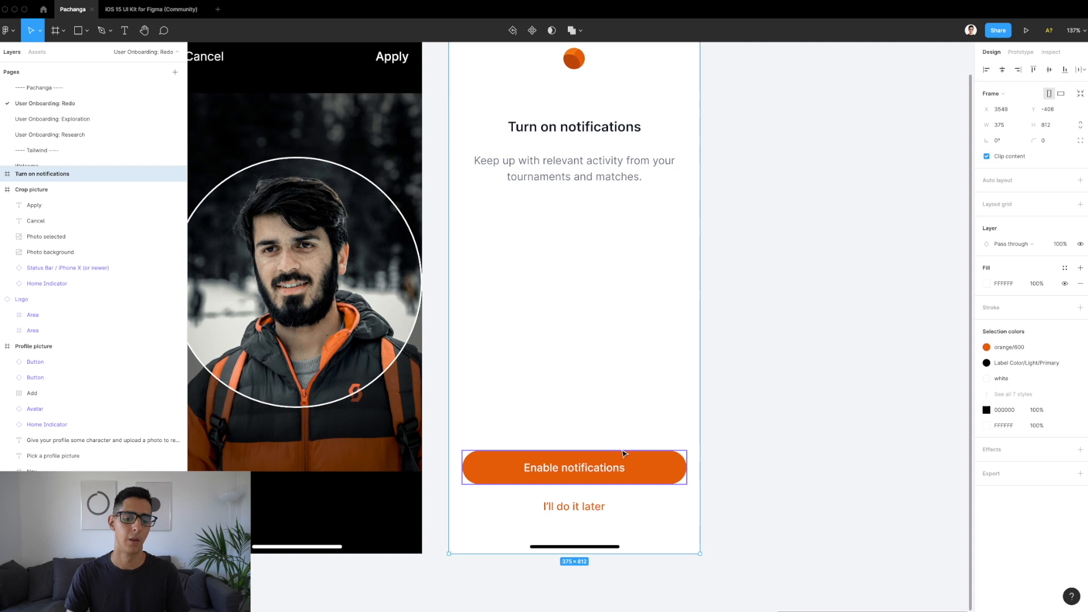
scroll(623, 453, "down", 3)
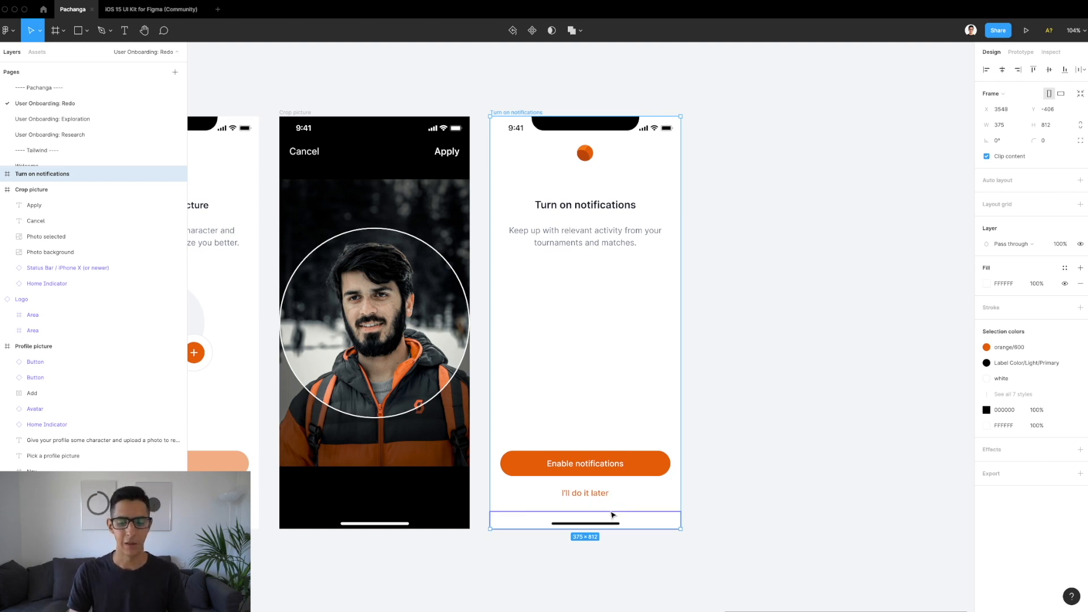
scroll(614, 513, "up", 5)
scroll(609, 476, "down", 4)
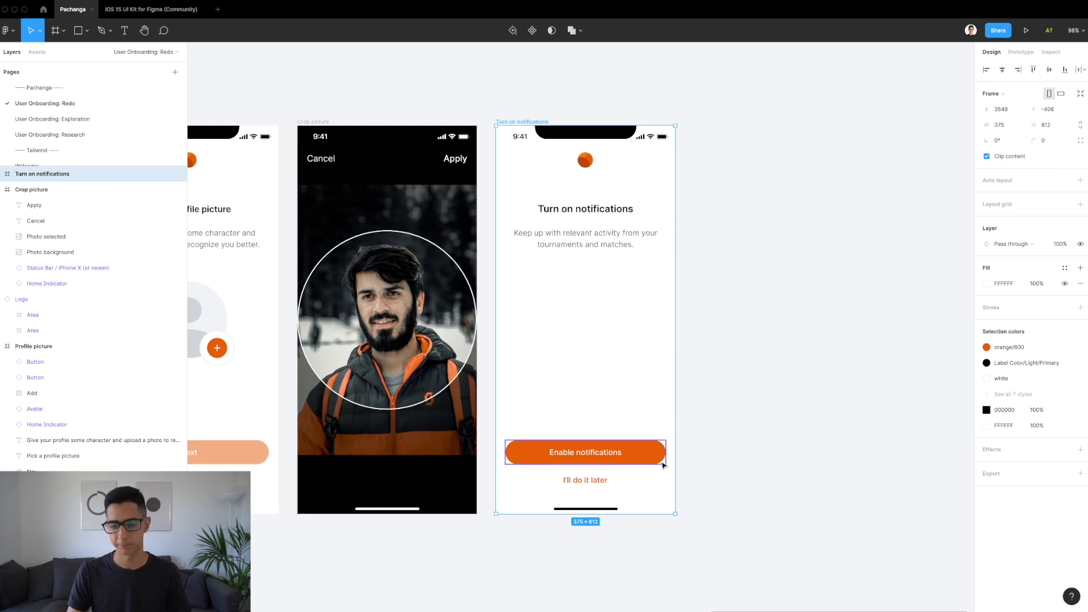
scroll(626, 459, "up", 5)
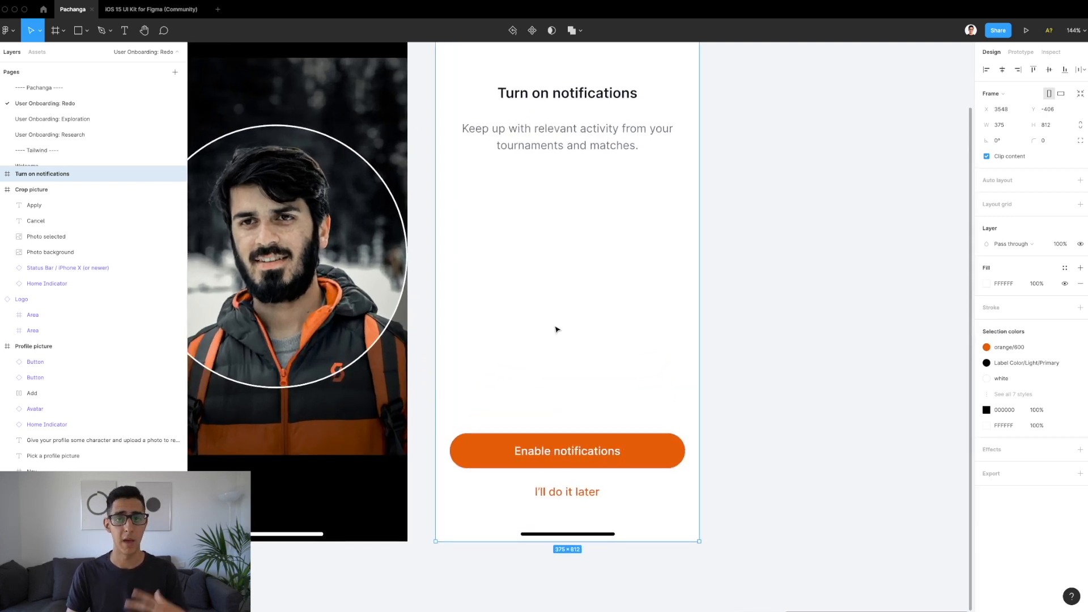
scroll(593, 424, "down", 6)
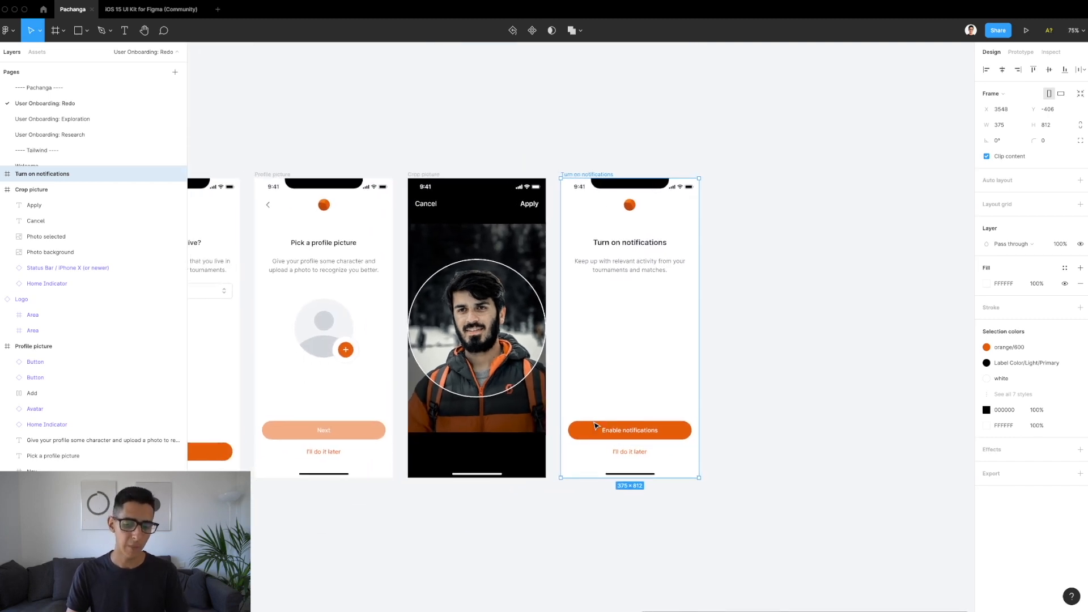
left_click(626, 452)
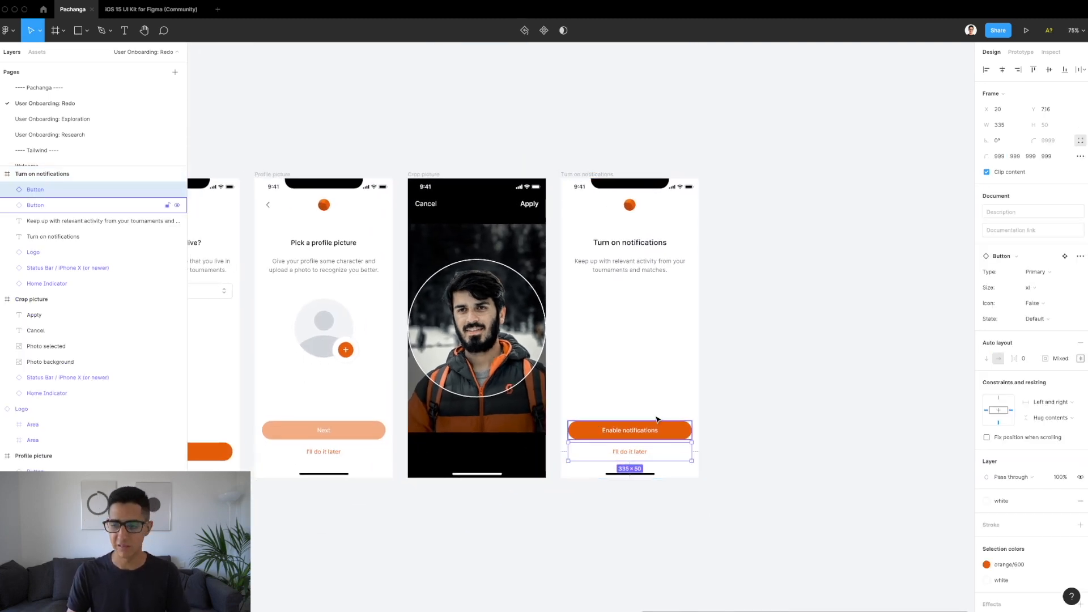
scroll(628, 456, "up", 5)
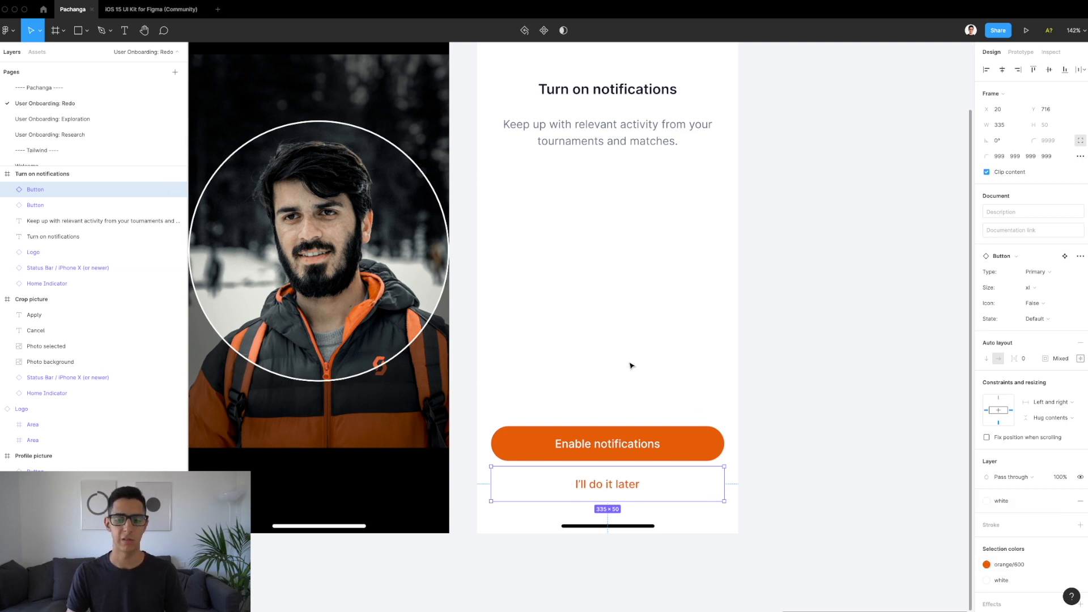
scroll(631, 366, "down", 1)
scroll(631, 366, "down", 5)
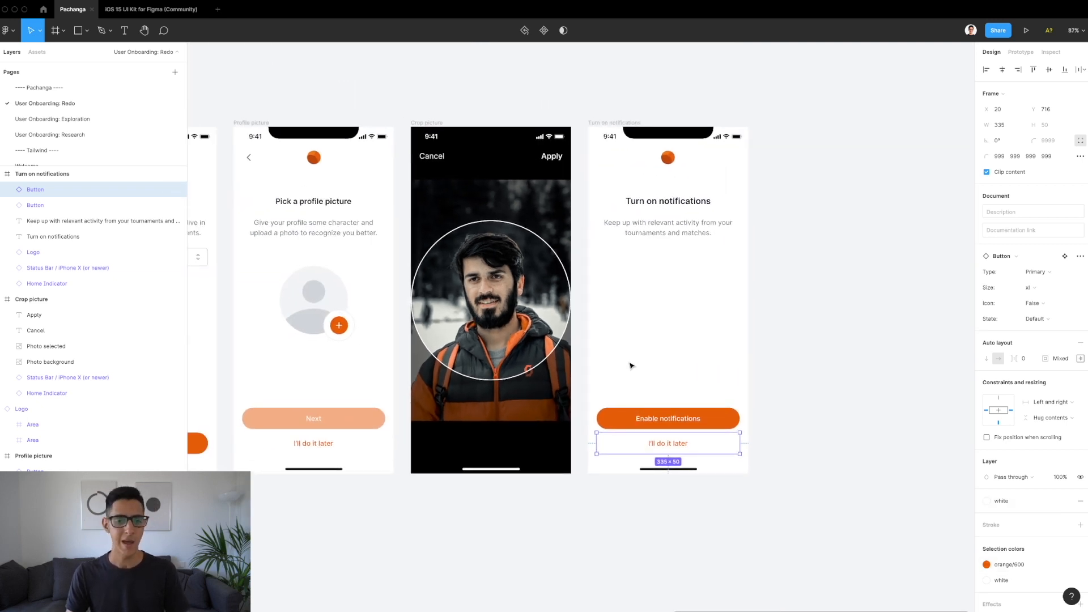
scroll(631, 366, "down", 3)
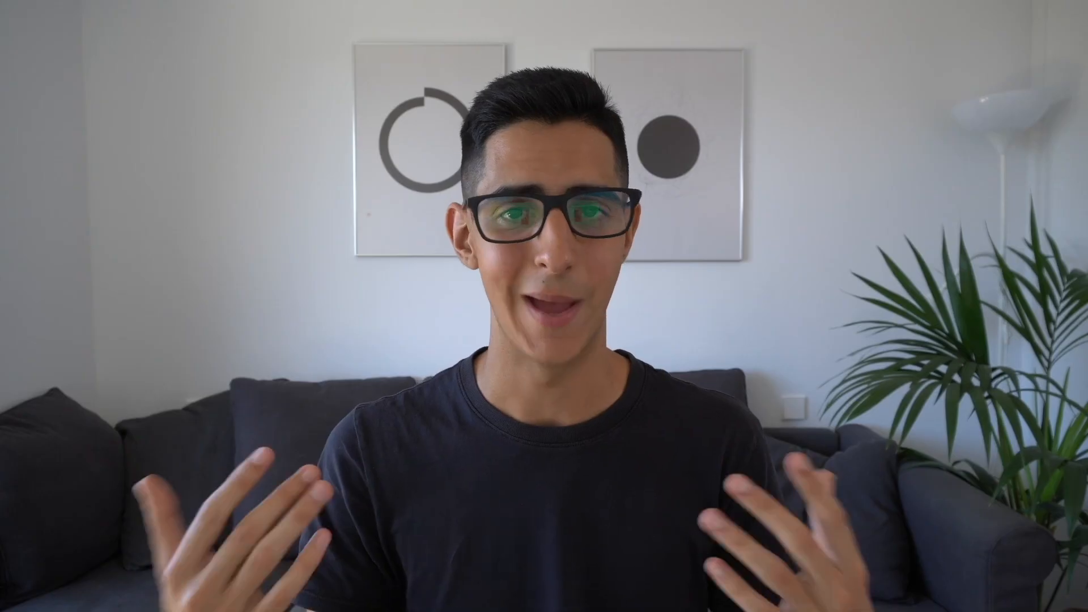